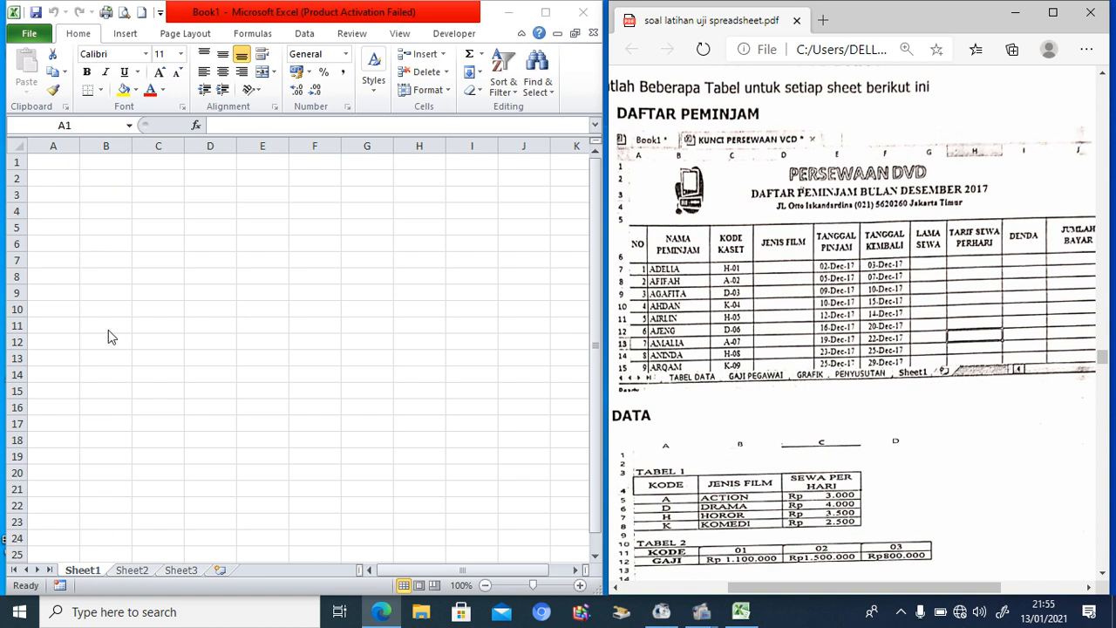
Step: Enter the title PERSEWAAN DVD in A1 and the subtitle DAFTAR PEMINJAM BULAN DESEMBER 2017 in A2
{"action": "left_click", "coordinate": [63, 163]}
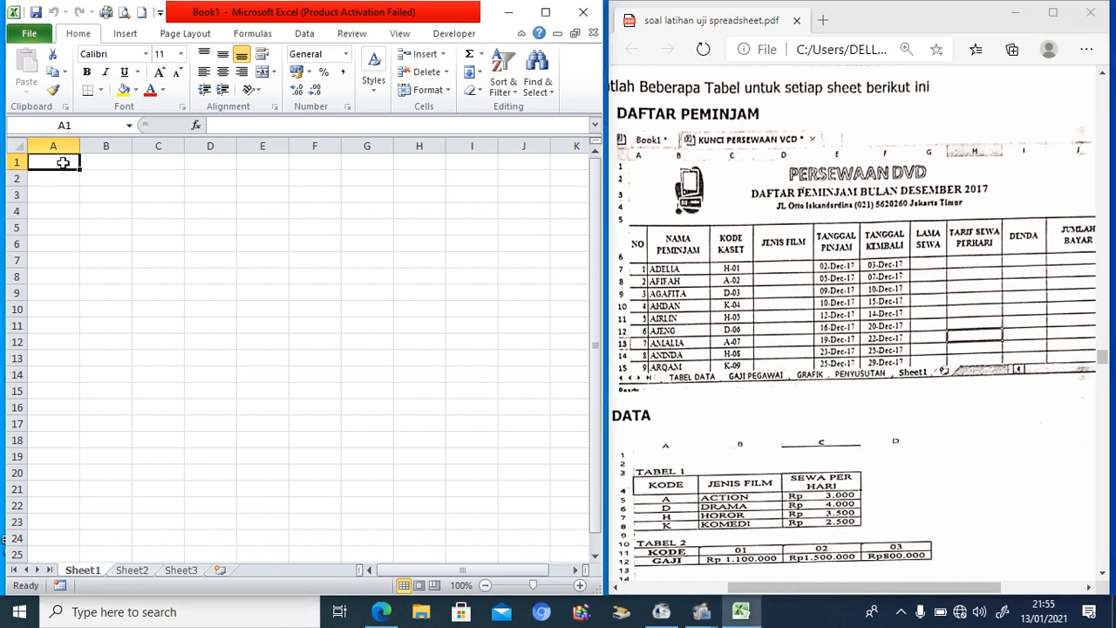
{"action": "type", "text": "PERSEW"}
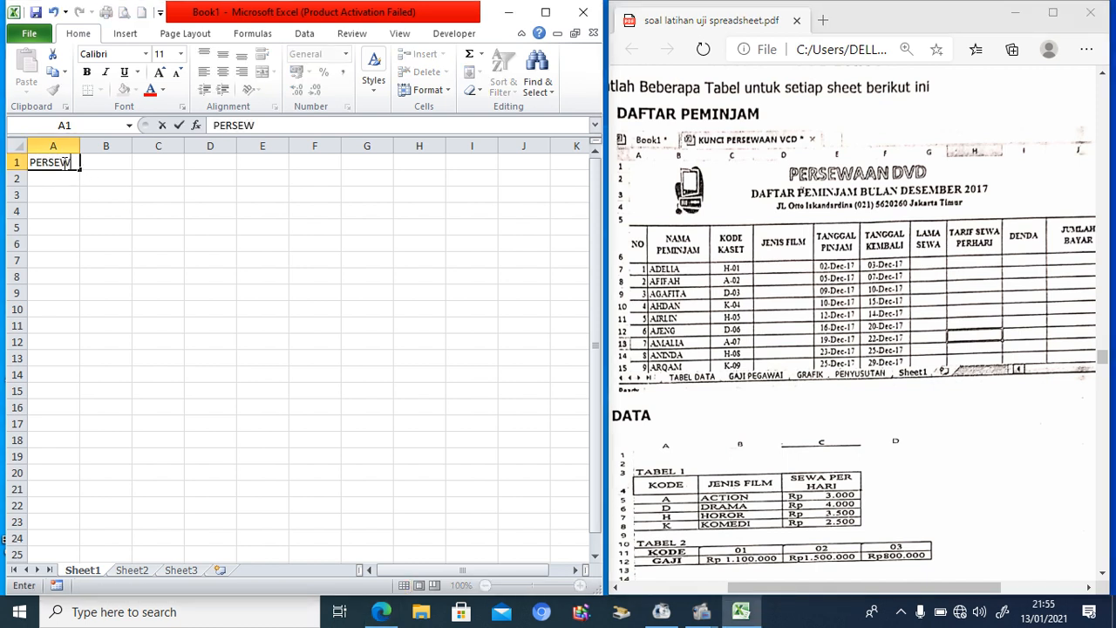
{"action": "type", "text": "AAN DVD"}
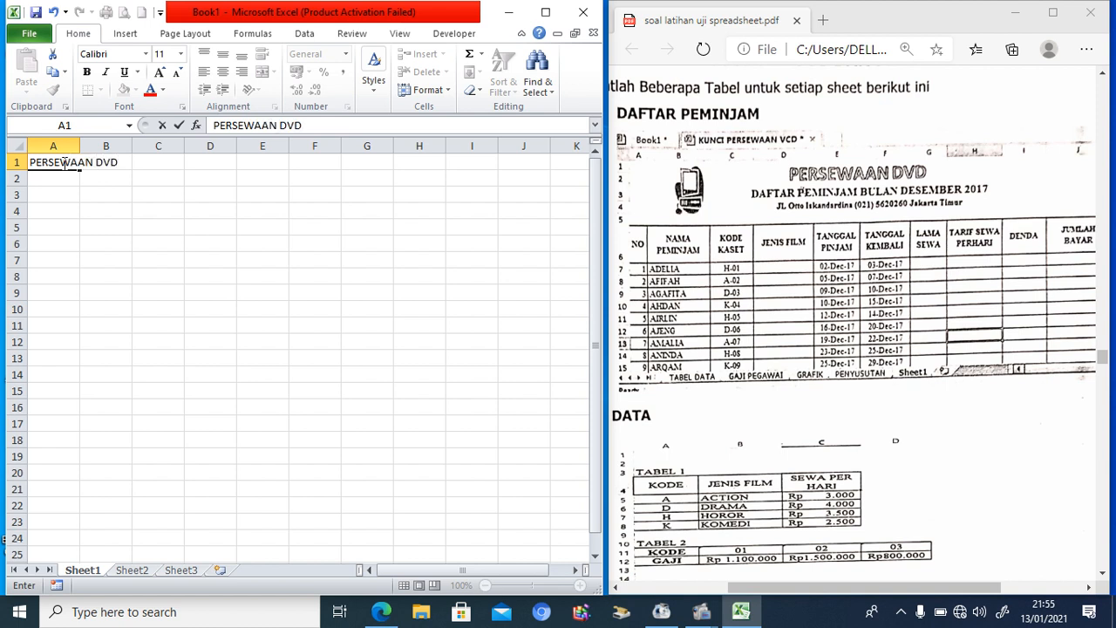
{"action": "key", "text": "Return"}
{"action": "type", "text": "DAFTAR"}
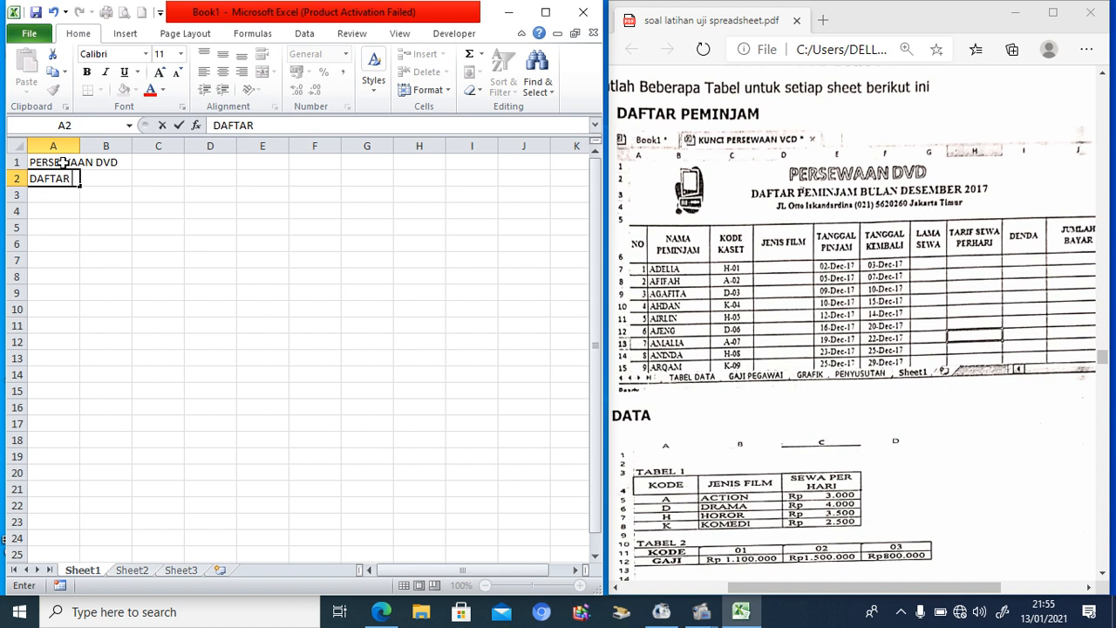
{"action": "type", "text": " PEMINJAM"}
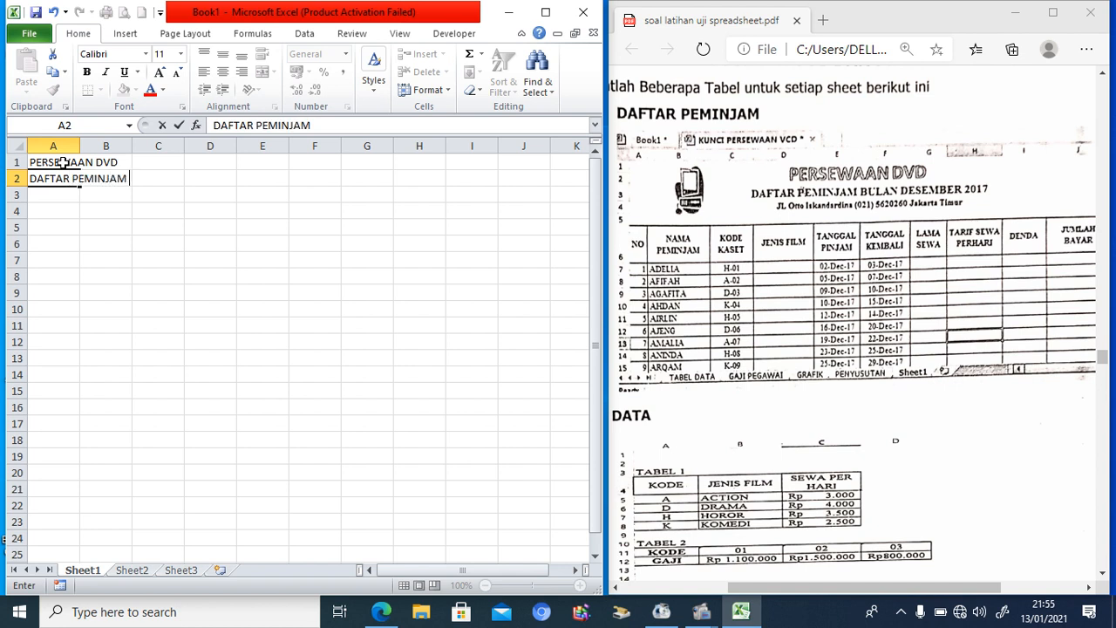
{"action": "type", "text": " BULAN DESEM"}
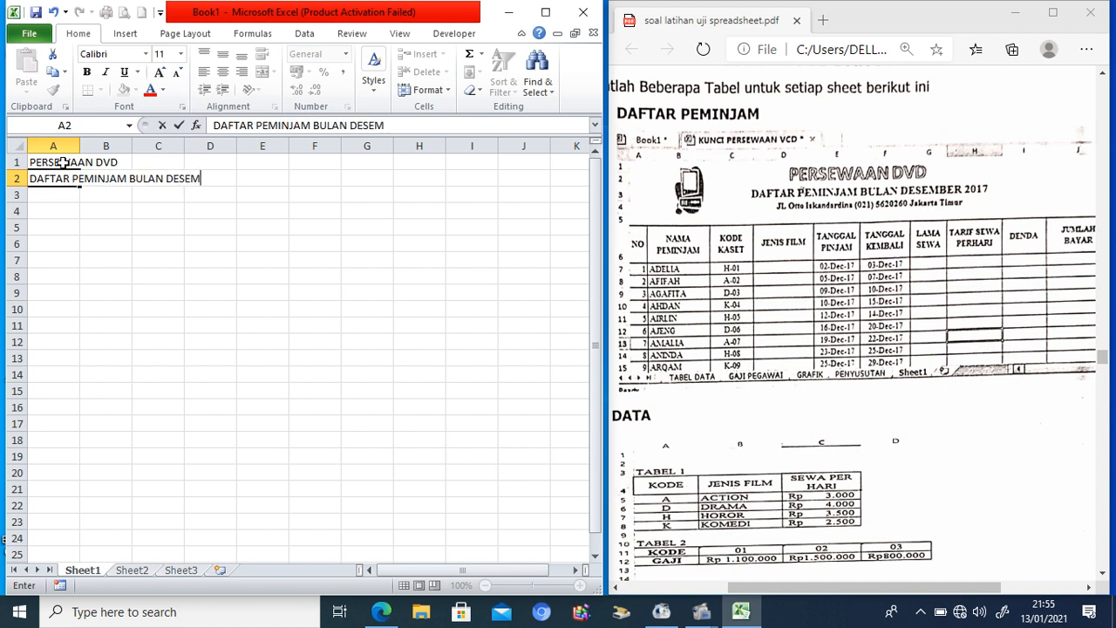
{"action": "type", "text": "BER 2017"}
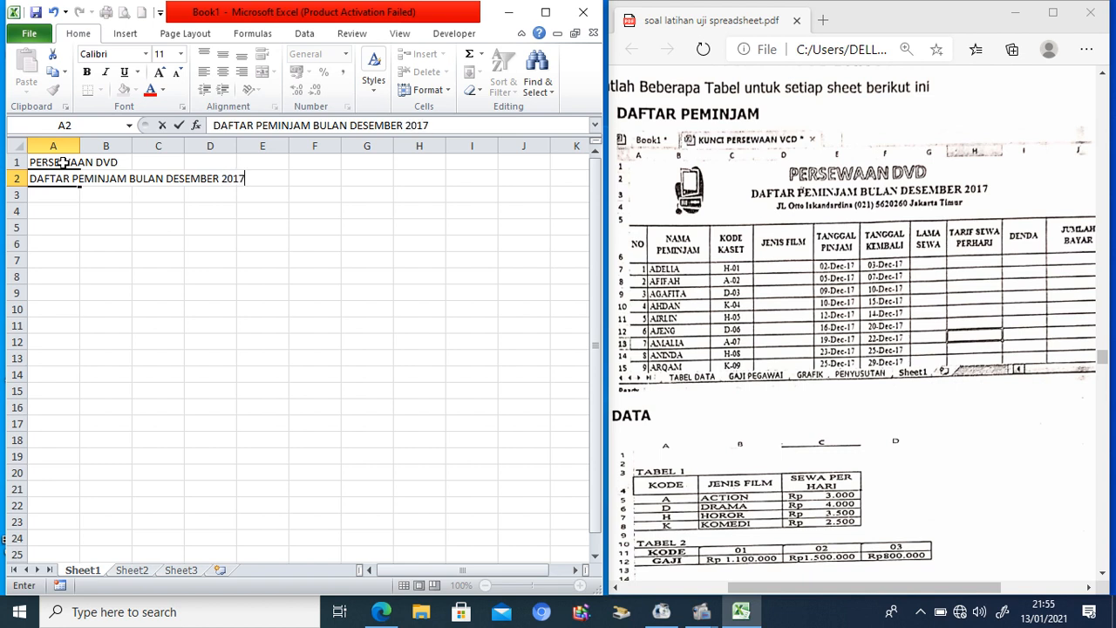
{"action": "key", "text": "Return"}
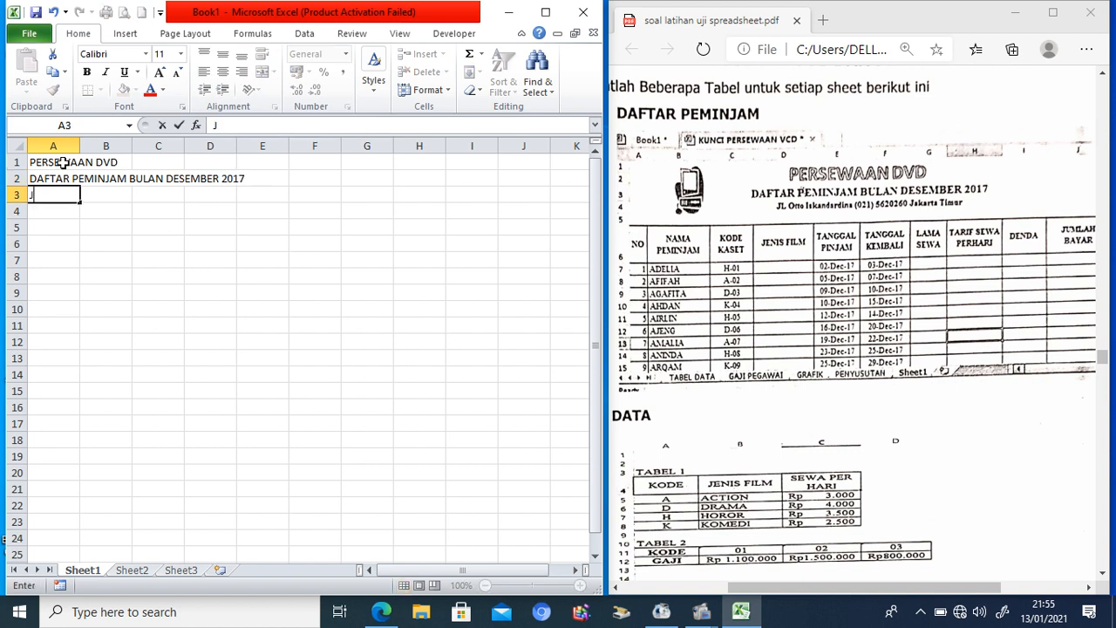
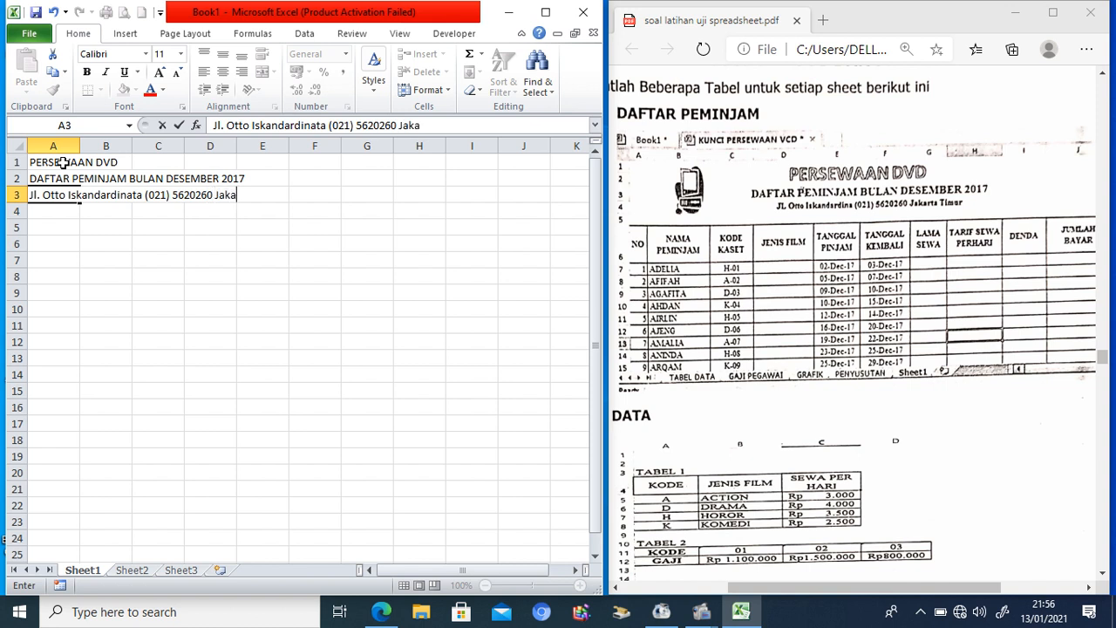
Step: Add the shop's street address and phone line in A3, leaving a blank row below
{"action": "key", "text": "Return"}
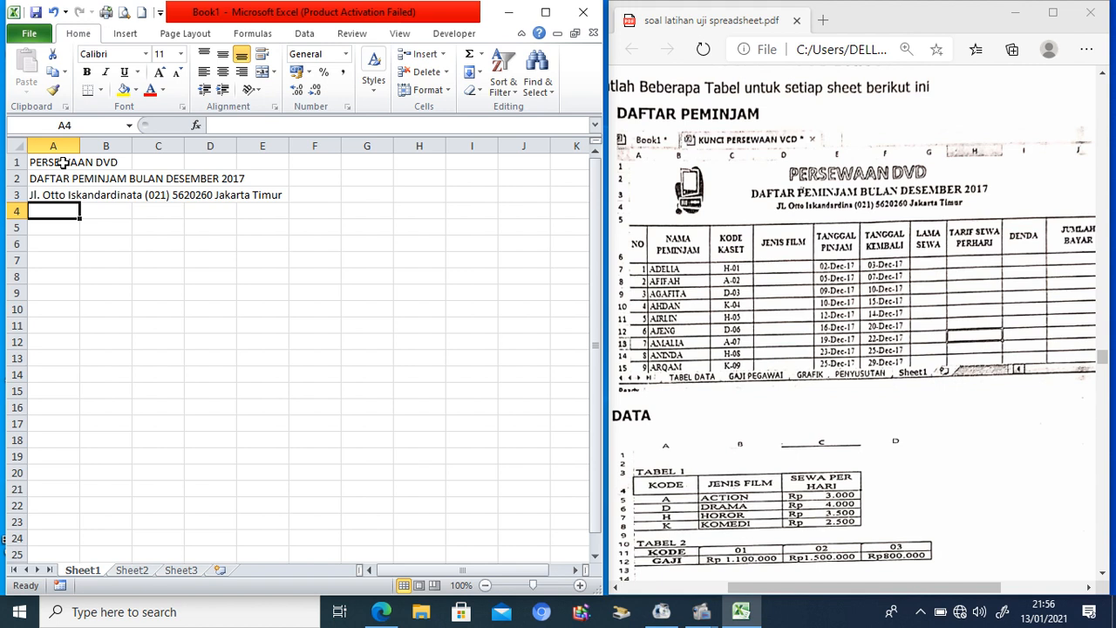
{"action": "key", "text": "Return"}
{"action": "key", "text": "Return"}
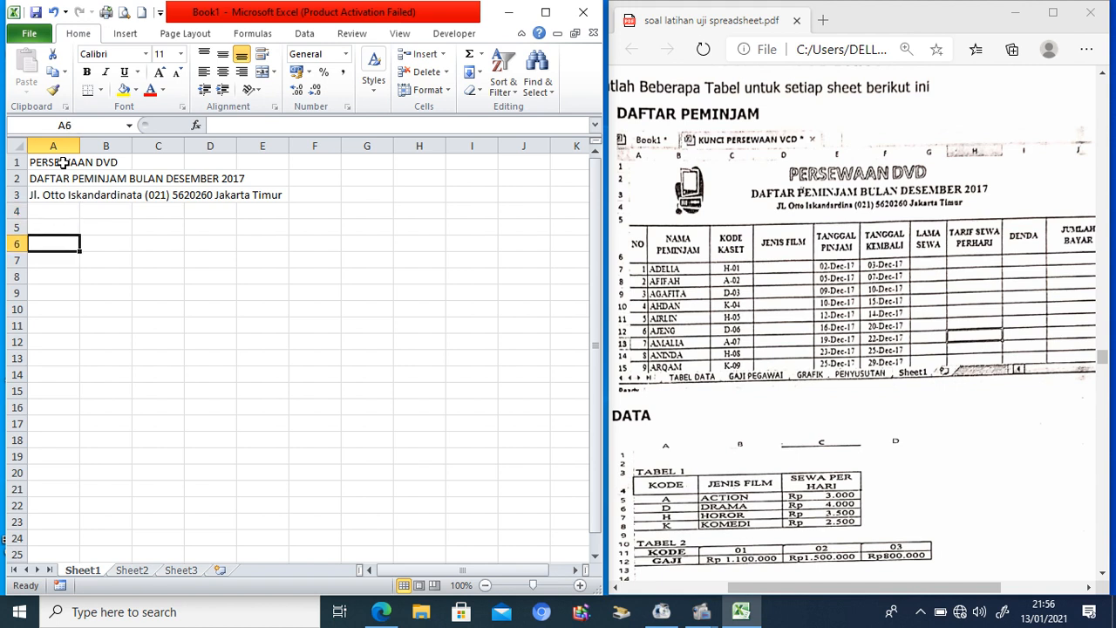
Step: Enter the headers NO, NAMA PEMINJAM, KODE KASET and JENIS FILM in A6:D6
{"action": "type", "text": "No"}
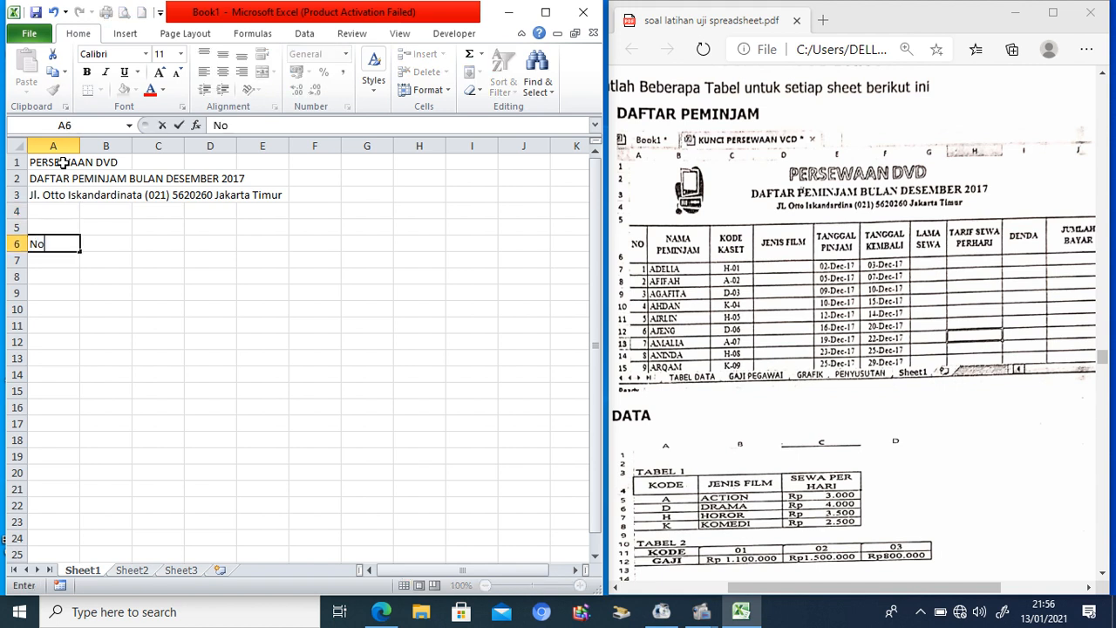
{"action": "key", "text": "Tab"}
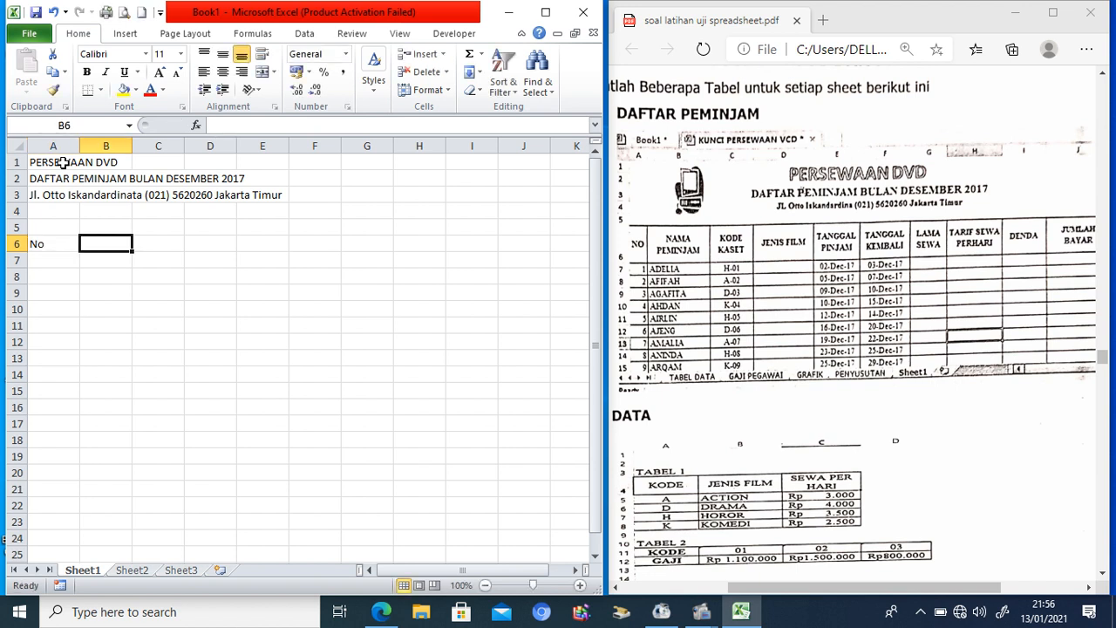
{"action": "key", "text": "Left"}
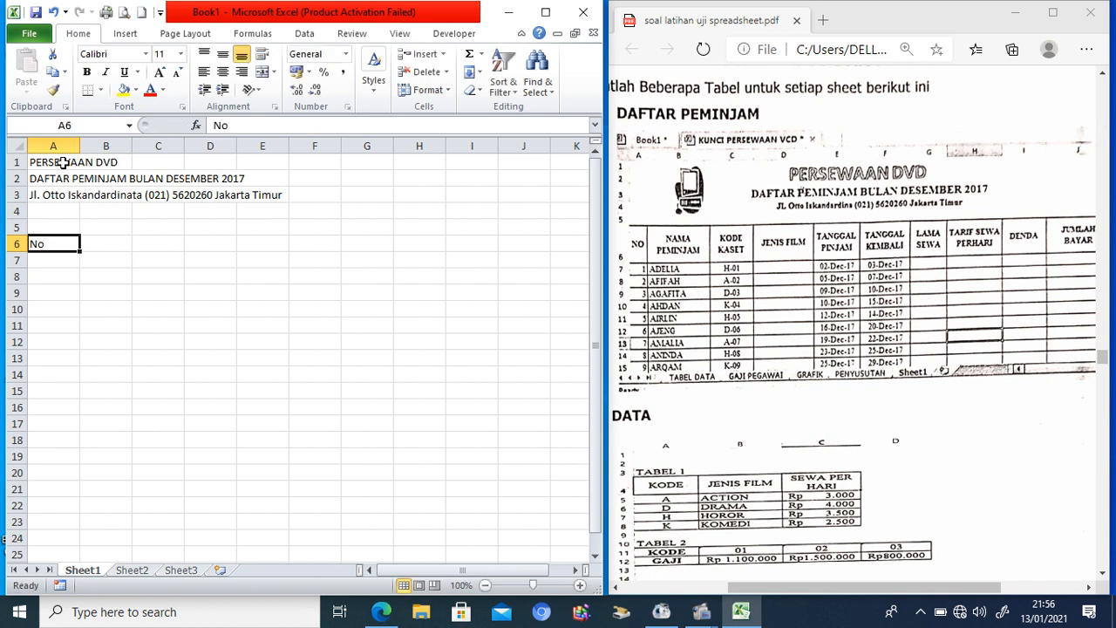
{"action": "type", "text": "NO"}
{"action": "key", "text": "Tab"}
{"action": "type", "text": "NAM"}
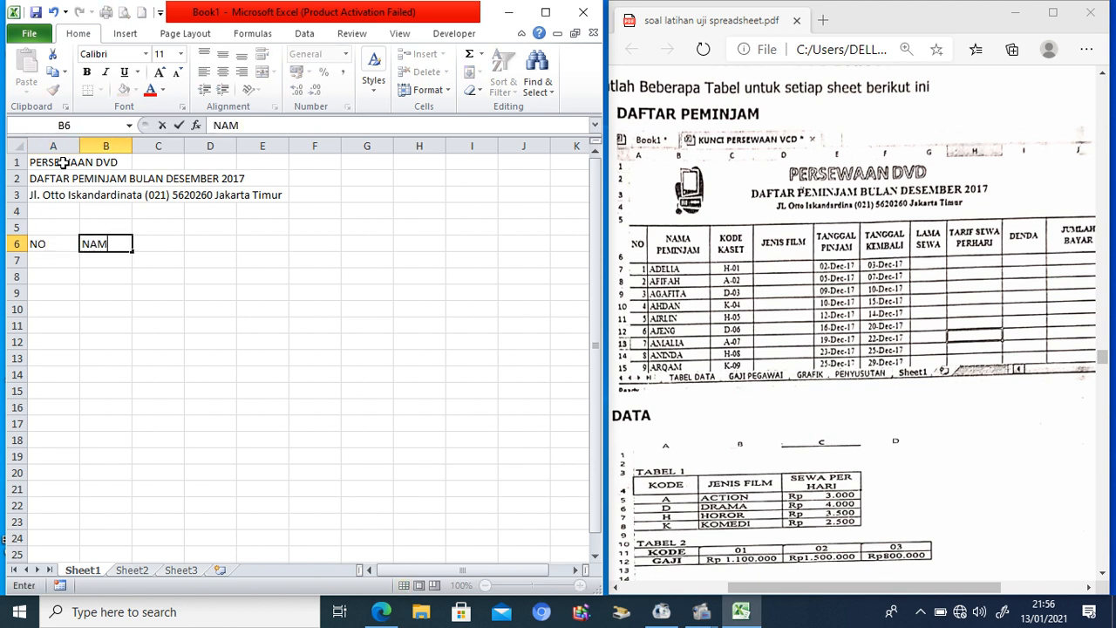
{"action": "type", "text": "A PEMINJAM"}
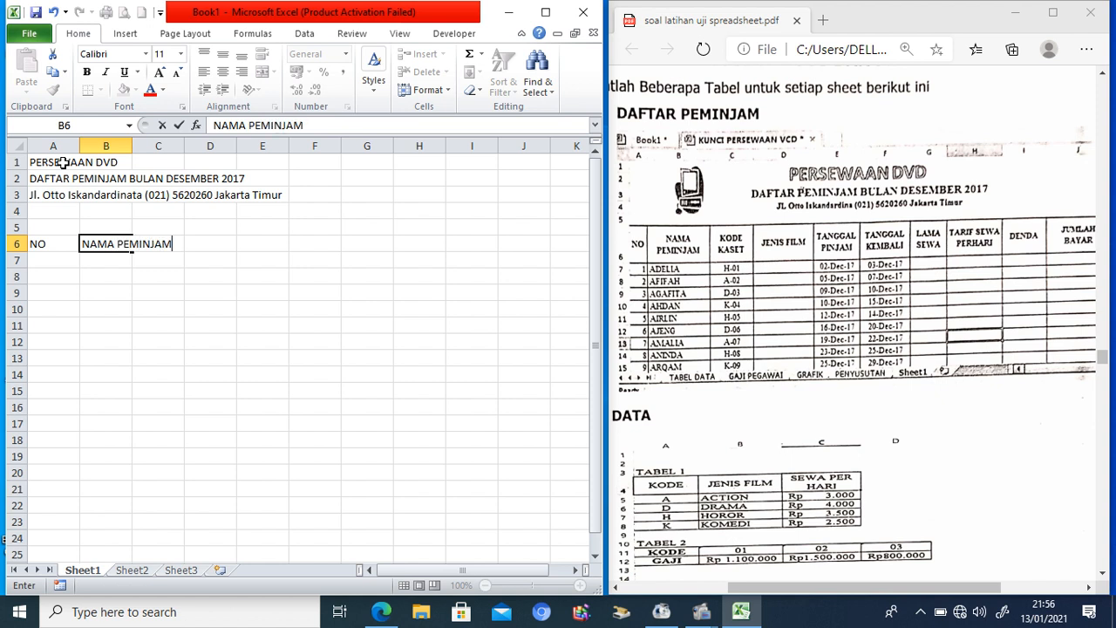
{"action": "key", "text": "Tab"}
{"action": "type", "text": "KODE KASET"}
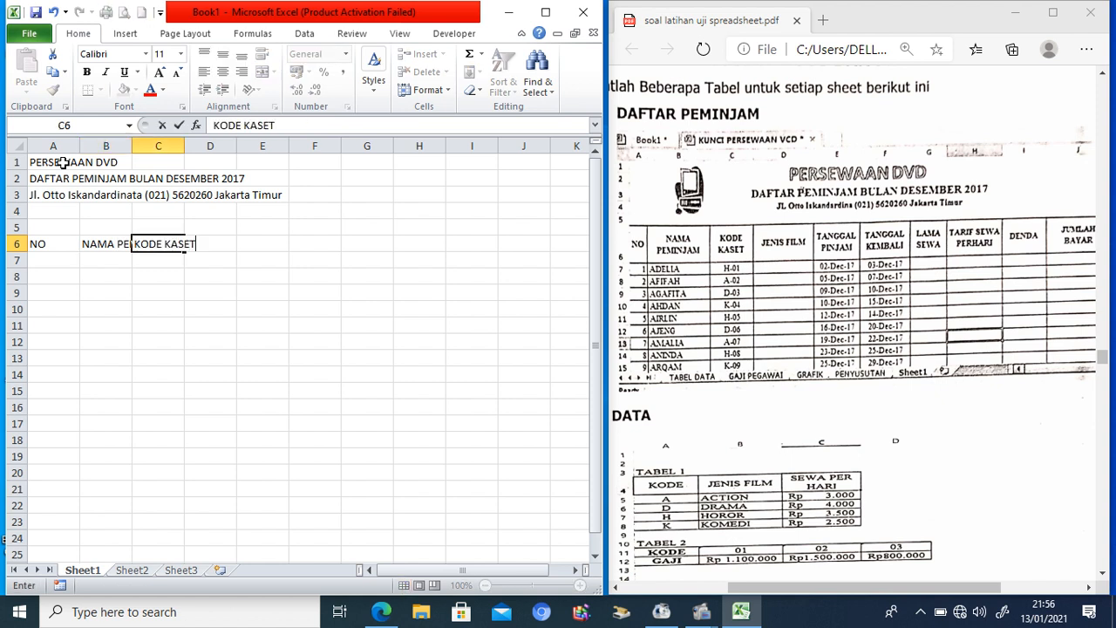
{"action": "key", "text": "Tab"}
{"action": "type", "text": "JENIS FILM"}
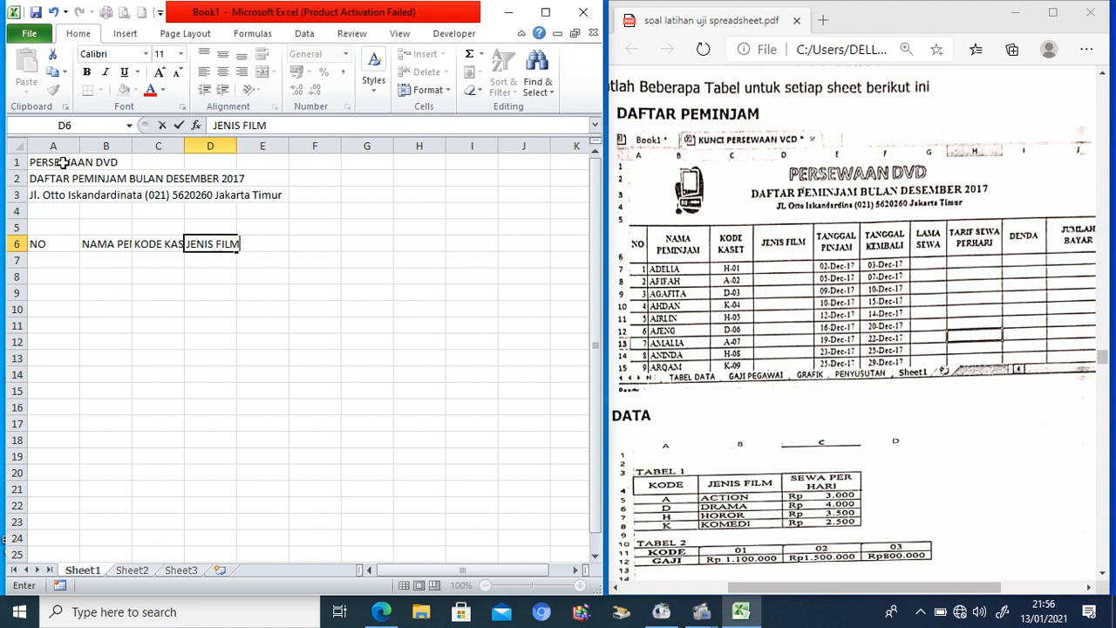
{"action": "key", "text": "Tab"}
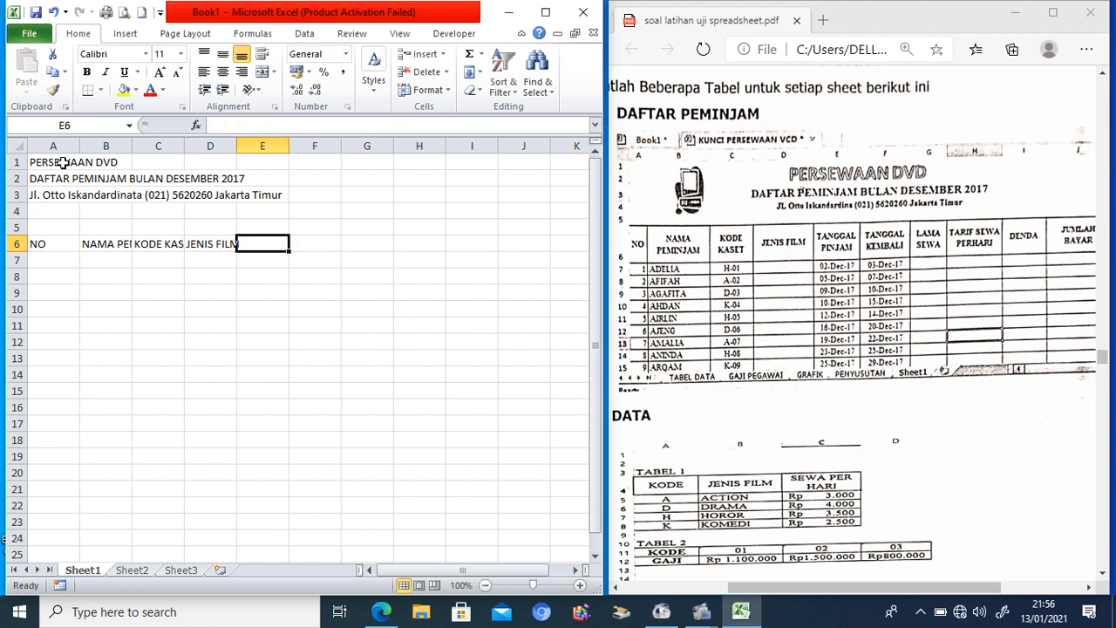
Step: Enter TANGGAL PINJAM, TANGGAL KEMBALI, LAMA SEWA, TARIF SEWA PER HARI, DENDA and JUMLAH BAYAR in E6:J6
{"action": "type", "text": "TANGGAL PIN"}
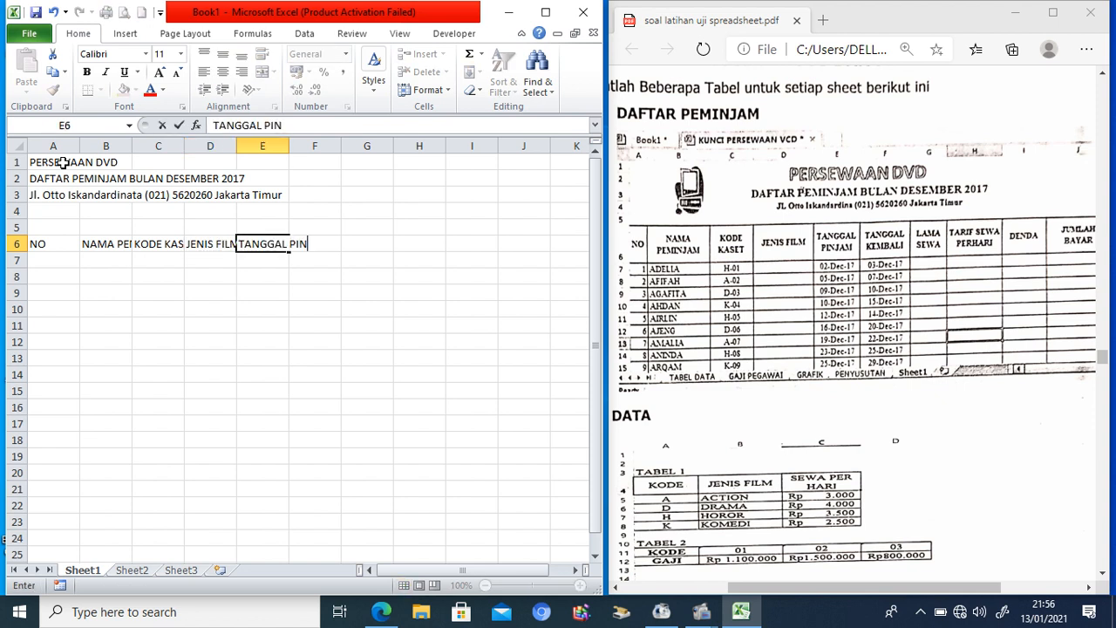
{"action": "type", "text": "JAM"}
{"action": "key", "text": "Tab"}
{"action": "type", "text": "TANGGAL KEMBALI"}
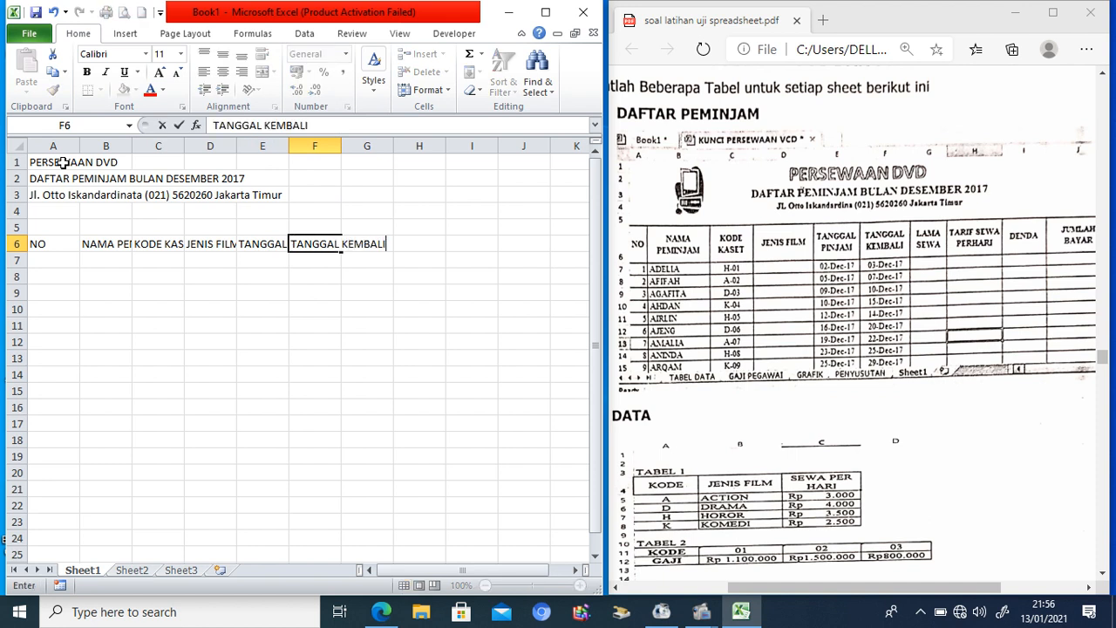
{"action": "key", "text": "Tab"}
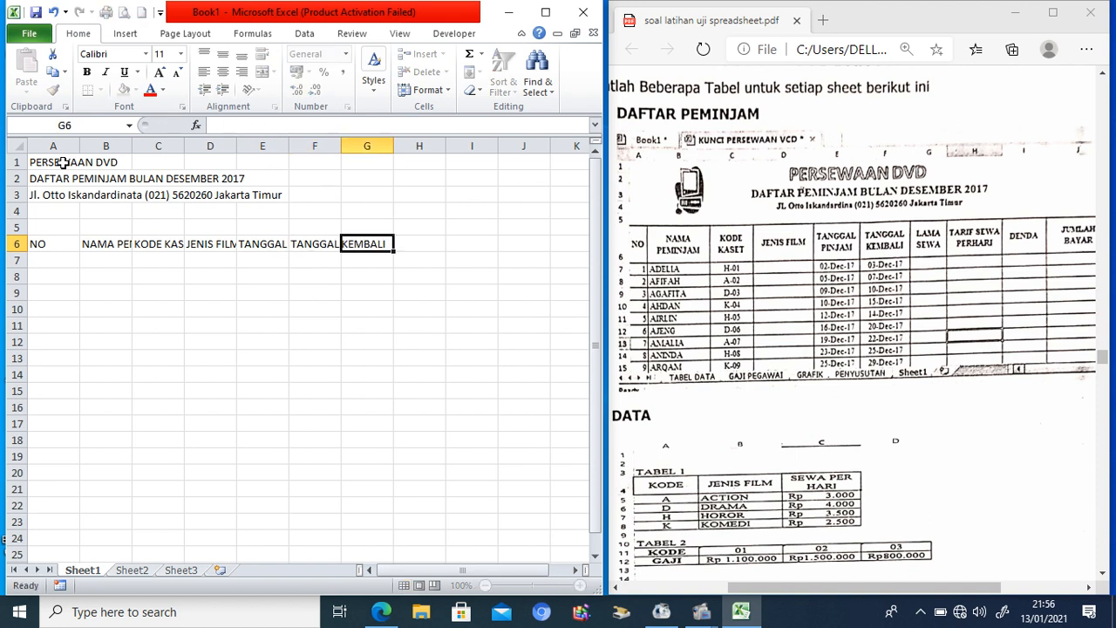
{"action": "type", "text": "LAMA SEWA"}
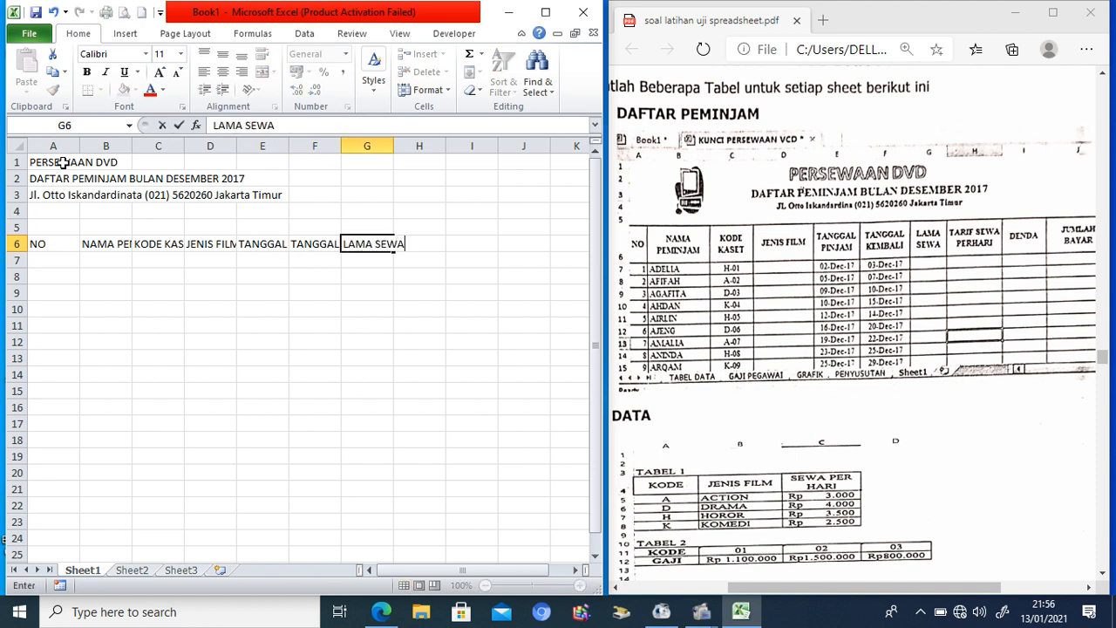
{"action": "key", "text": "Tab"}
{"action": "type", "text": "TARIF "}
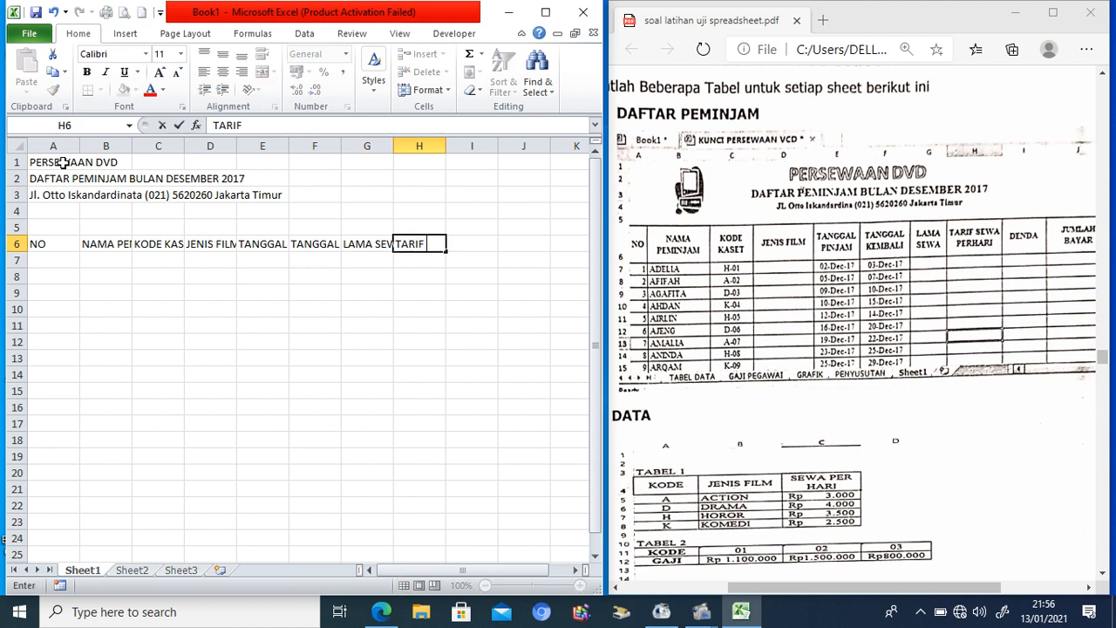
{"action": "type", "text": "SEWA PER HARI"}
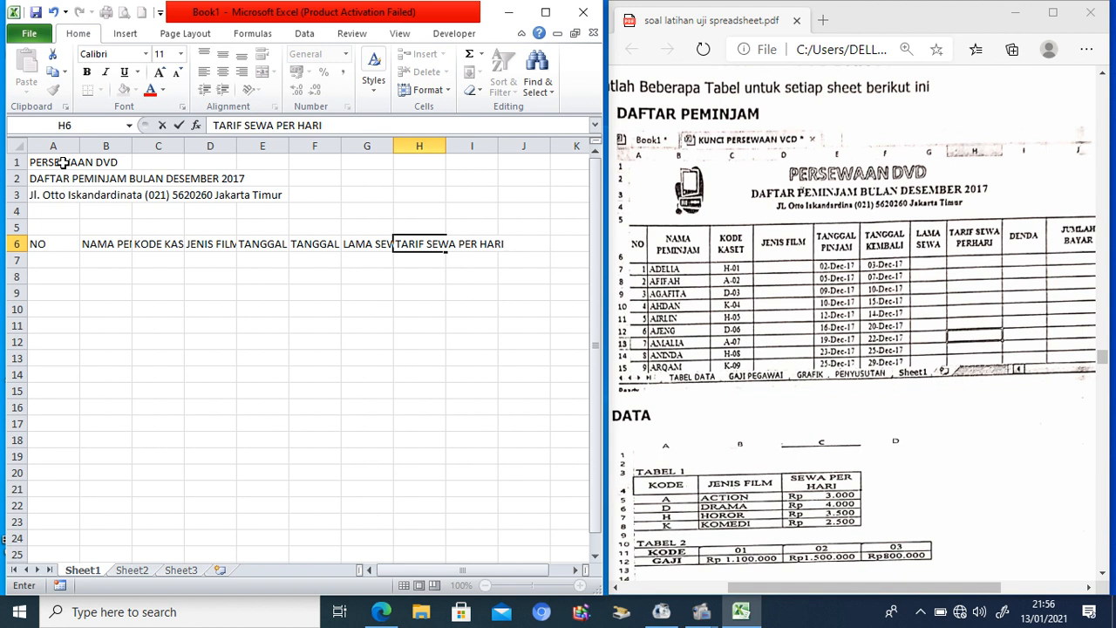
{"action": "key", "text": "Tab"}
{"action": "type", "text": "DENDA"}
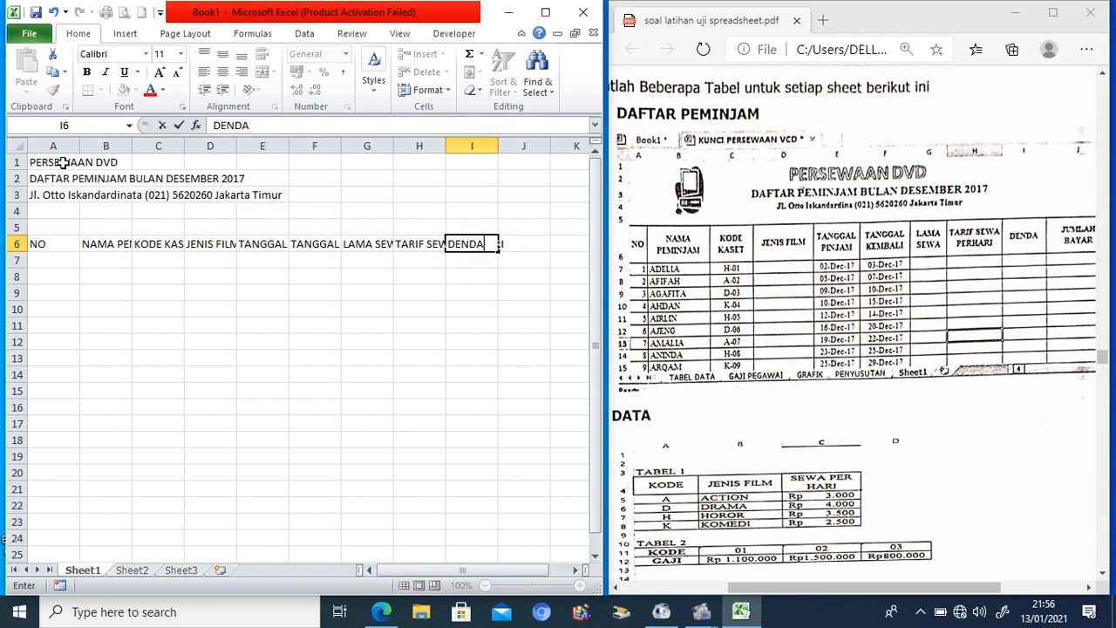
{"action": "key", "text": "Tab"}
{"action": "type", "text": "JUMLA"}
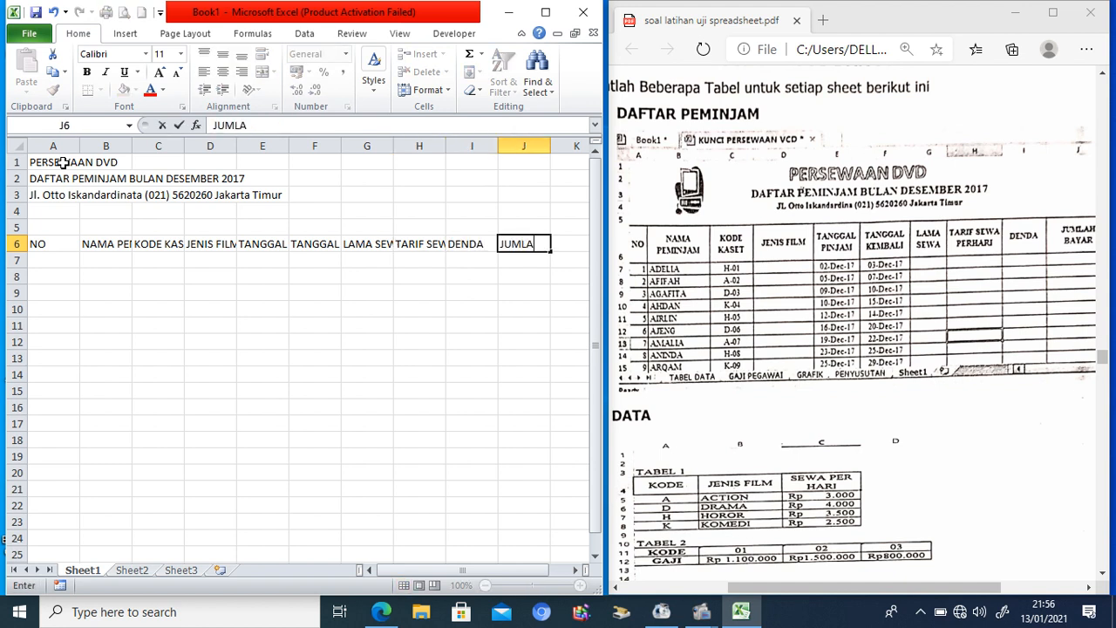
{"action": "type", "text": "H BAYAR"}
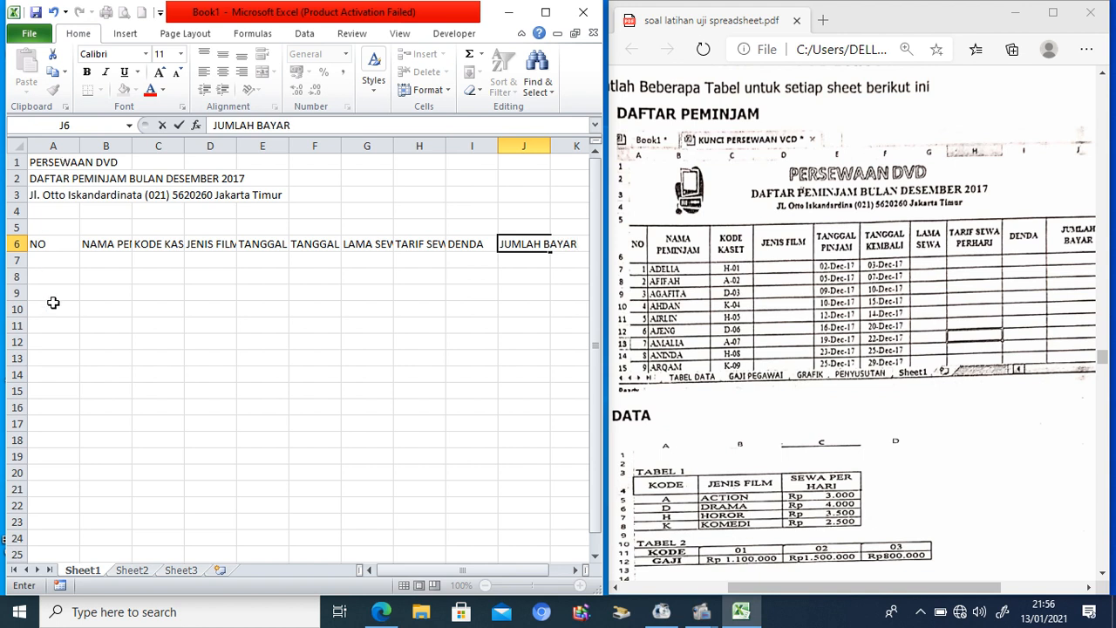
{"action": "left_click", "coordinate": [105, 323]}
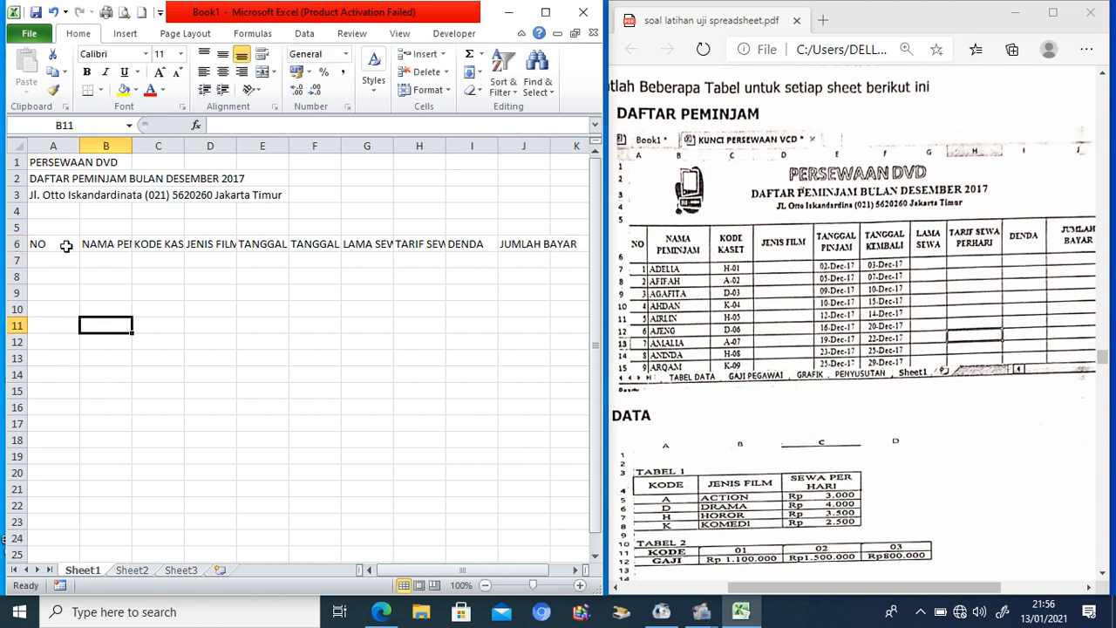
Step: Fill A7:A15 with 1 to 9 by entering 1 and 2, then extending the series
{"action": "left_click", "coordinate": [64, 260]}
{"action": "type", "text": "1"}
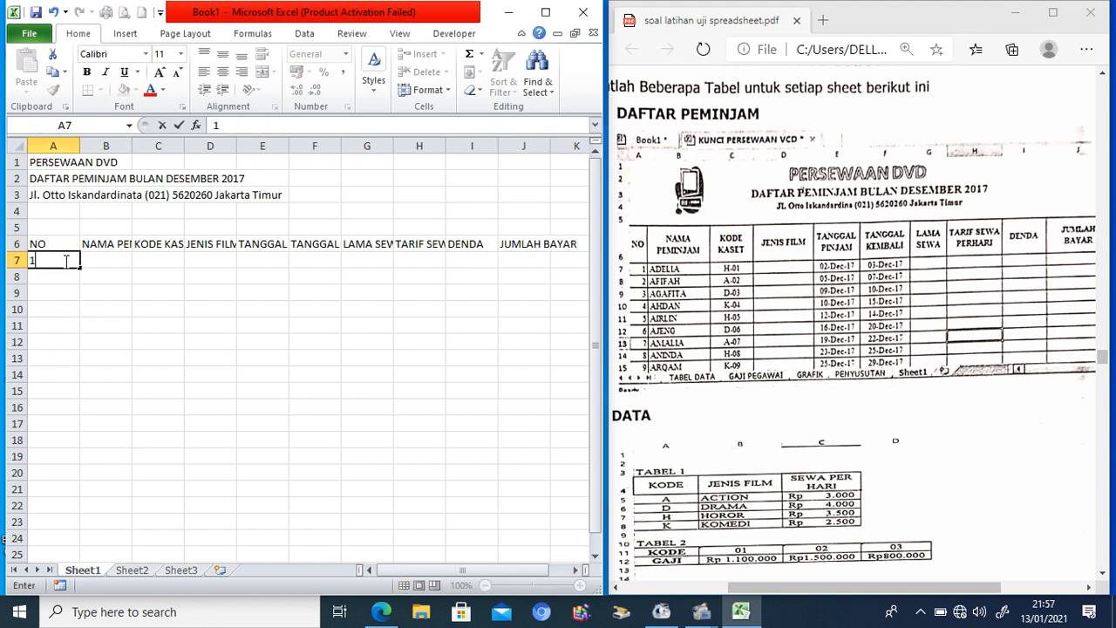
{"action": "key", "text": "Return"}
{"action": "type", "text": "2"}
{"action": "key", "text": "Return"}
{"action": "left_click_drag", "start_coordinate": [64, 261], "coordinate": [80, 401]}
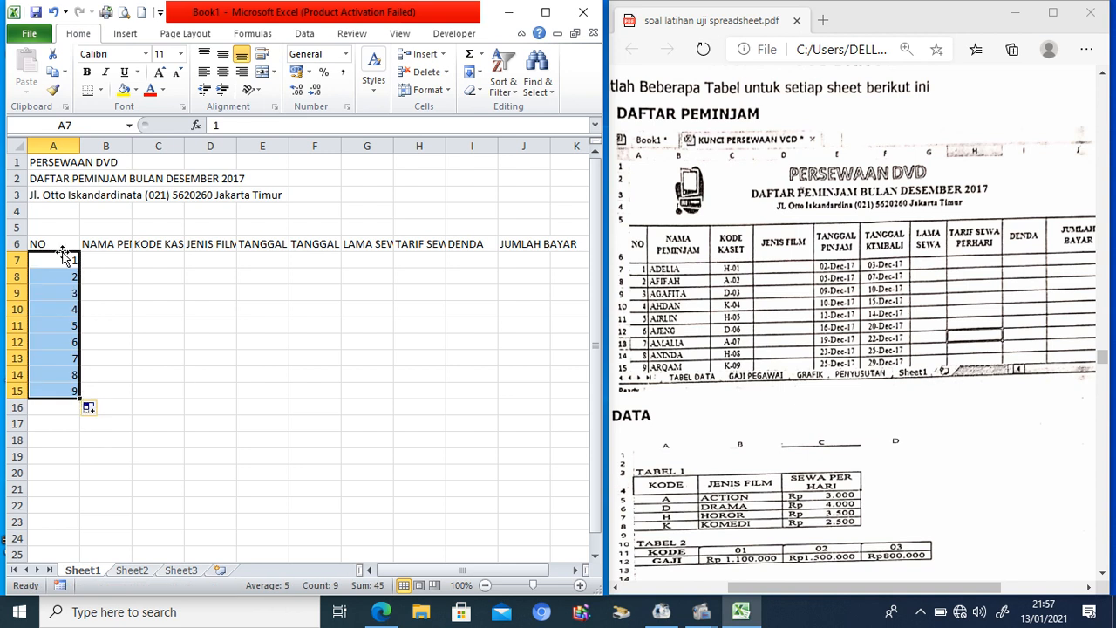
{"action": "left_click_drag", "start_coordinate": [51, 243], "coordinate": [515, 391]}
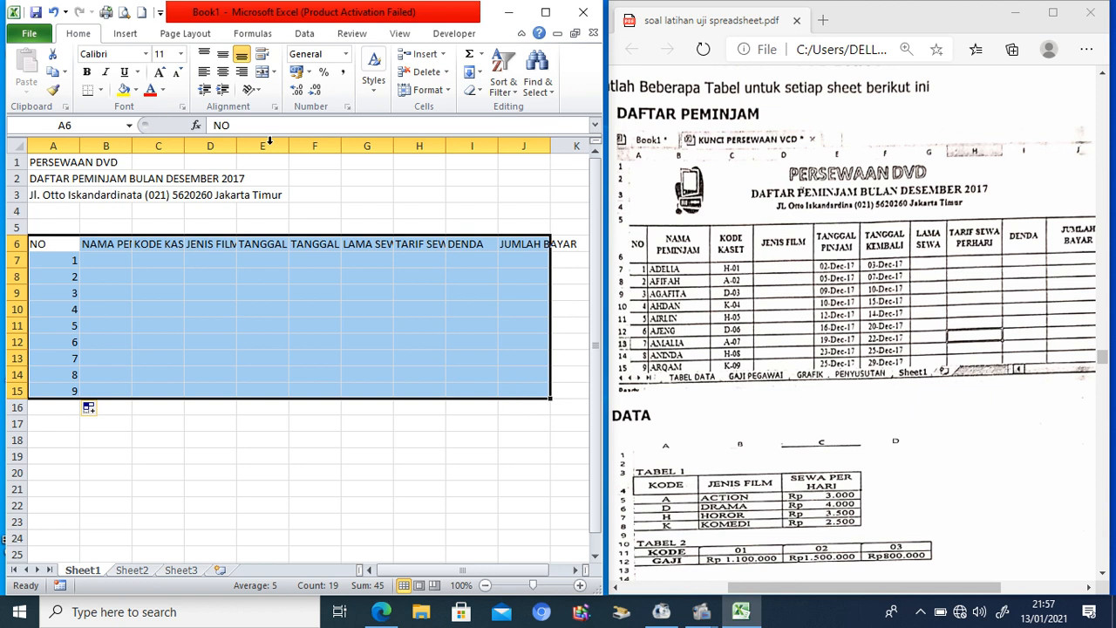
Step: Apply All Borders to A6:J15 and narrow column A to fit the NO numbers
{"action": "left_click", "coordinate": [101, 91]}
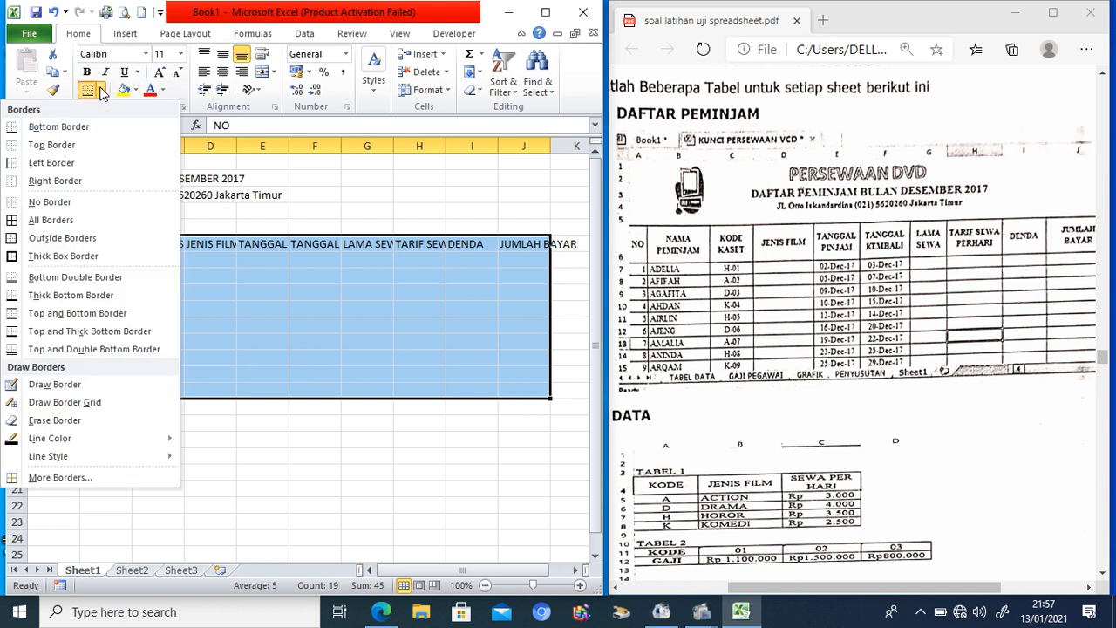
{"action": "left_click", "coordinate": [60, 223]}
{"action": "left_click", "coordinate": [154, 307]}
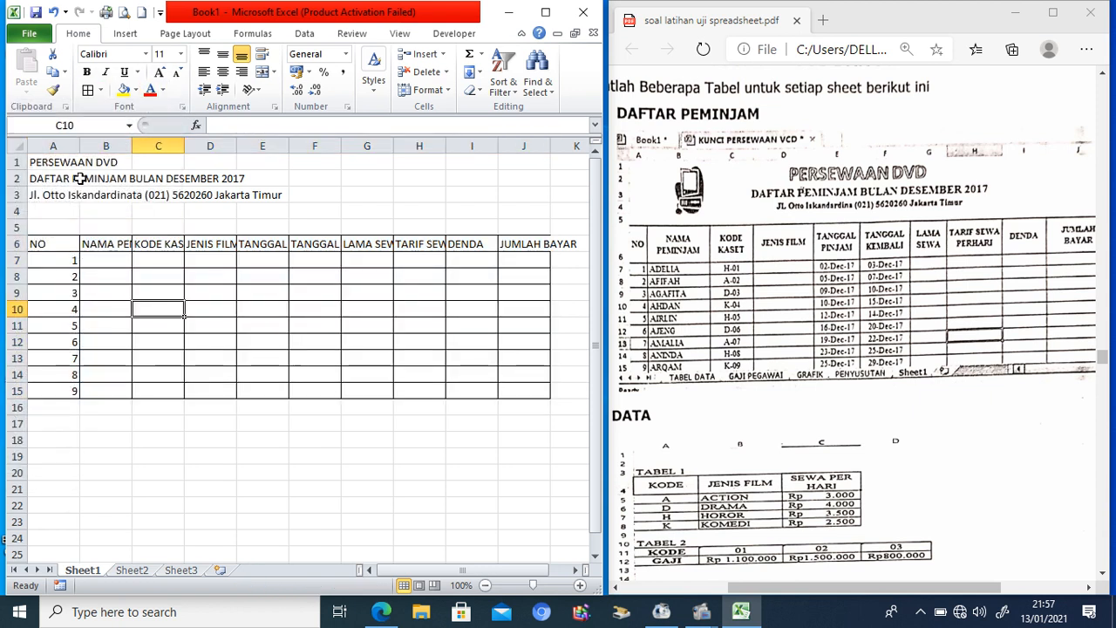
{"action": "left_click_drag", "start_coordinate": [78, 145], "coordinate": [58, 145]}
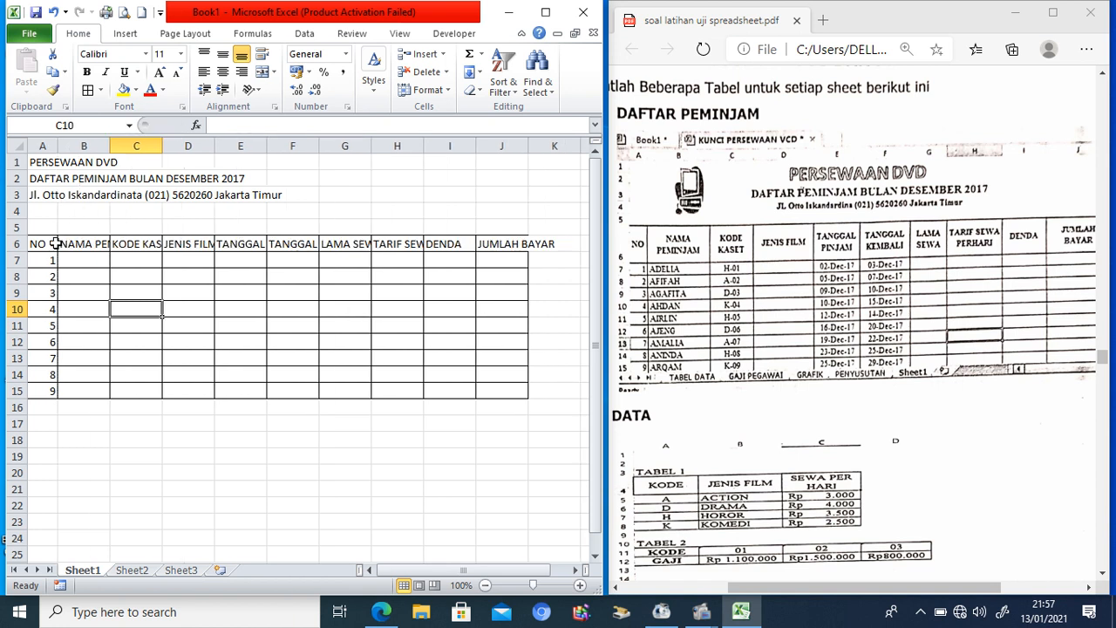
{"action": "left_click_drag", "start_coordinate": [52, 244], "coordinate": [504, 244]}
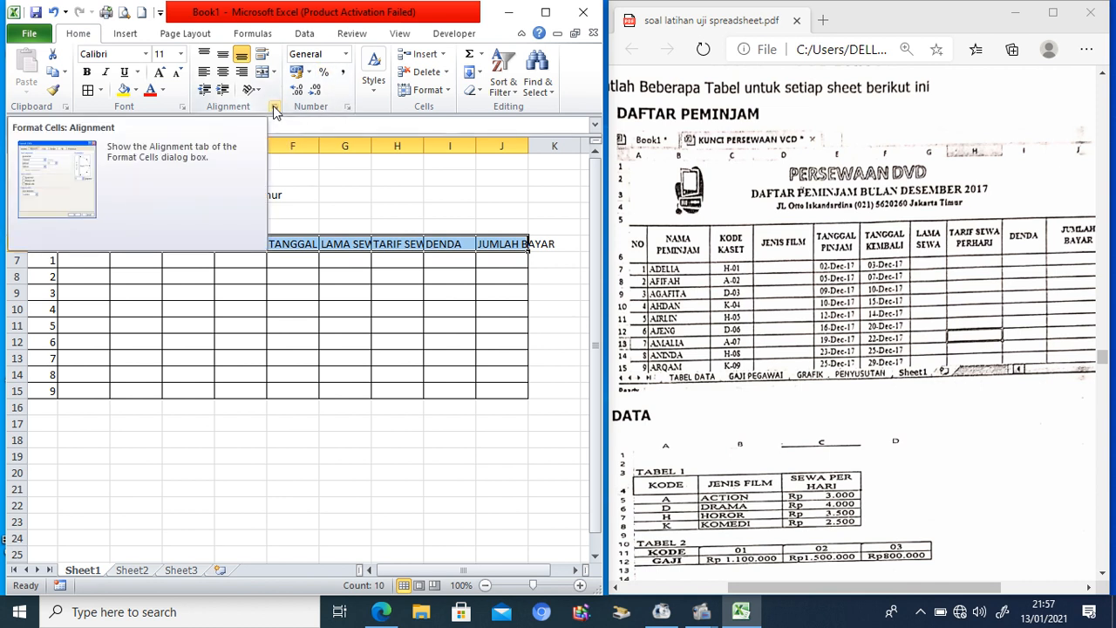
Step: Wrap the A6:J6 heading text and widen columns B and H
{"action": "left_click", "coordinate": [268, 57]}
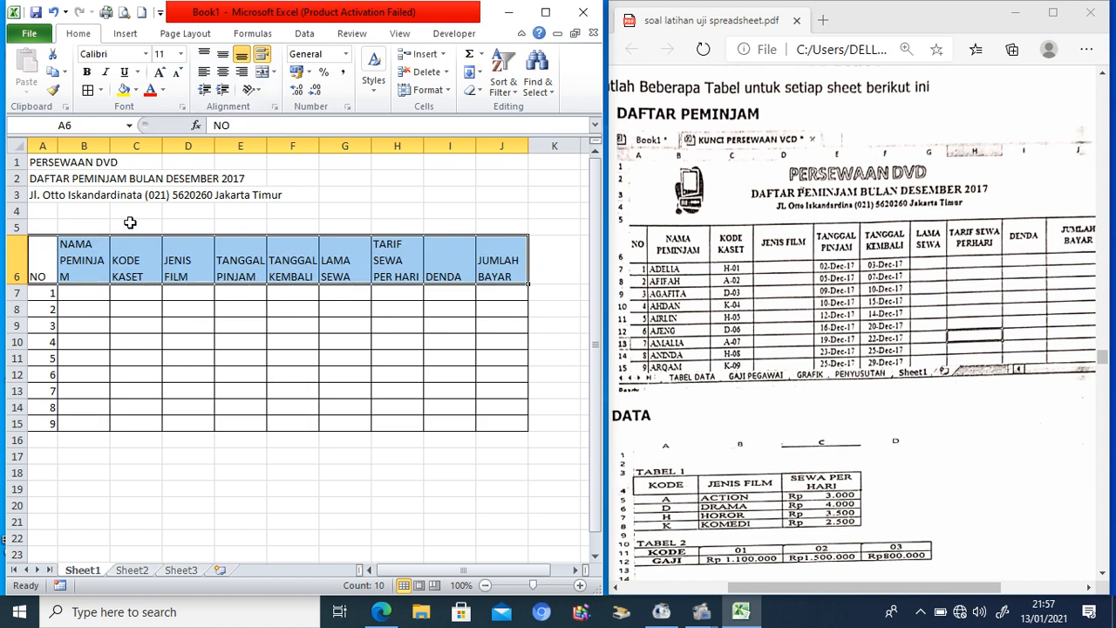
{"action": "left_click_drag", "start_coordinate": [110, 146], "coordinate": [127, 149]}
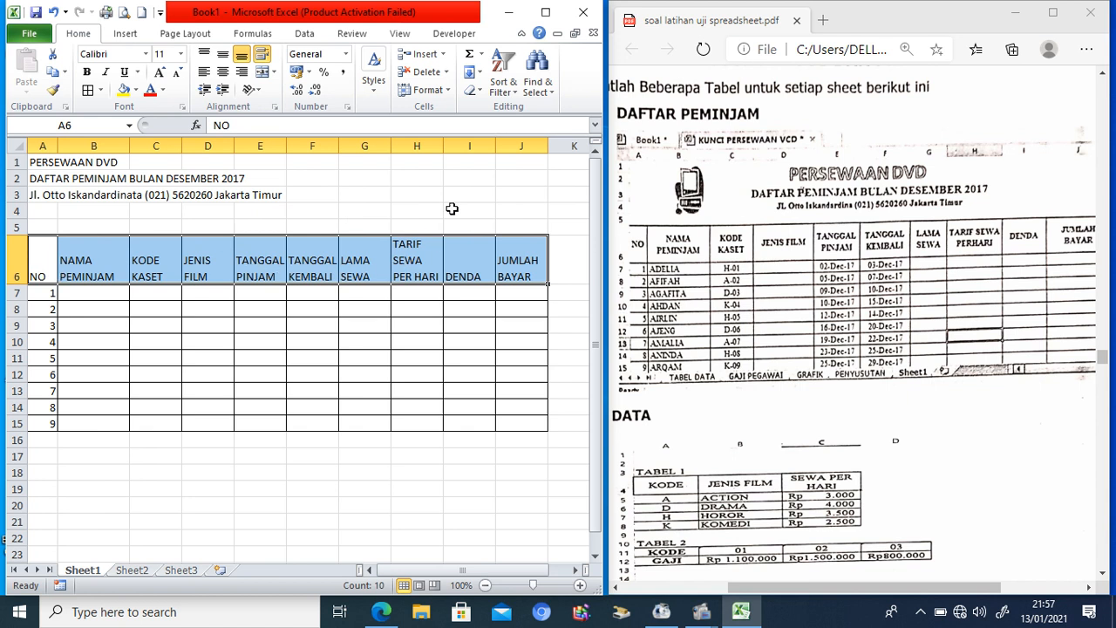
{"action": "left_click_drag", "start_coordinate": [443, 146], "coordinate": [463, 154]}
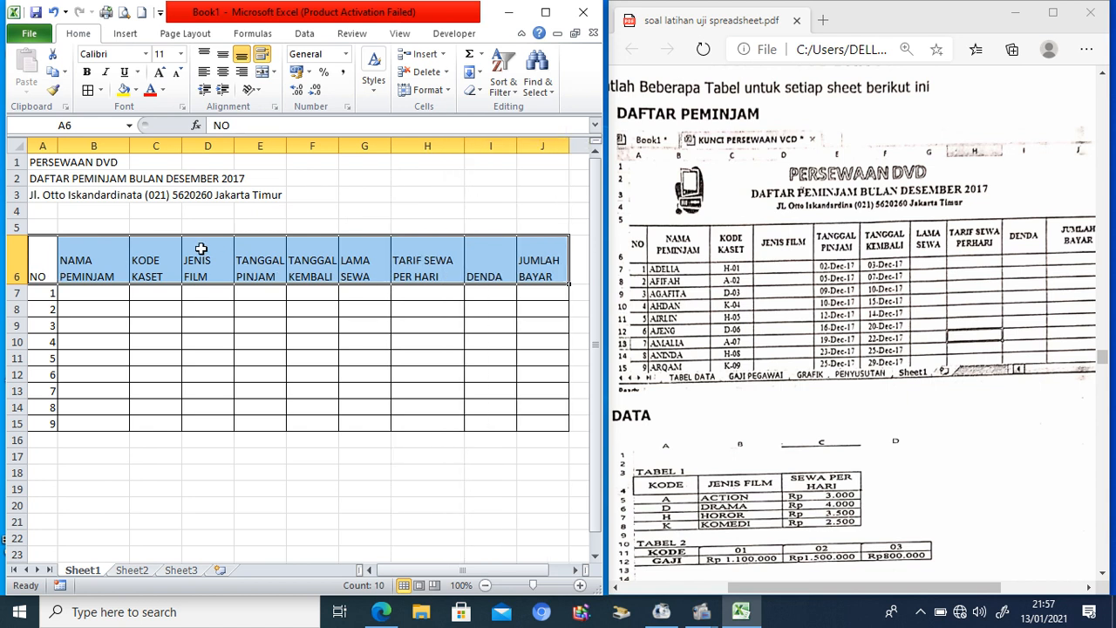
Step: Centre the A6:J6 headings vertically and horizontally and make them bold
{"action": "left_click_drag", "start_coordinate": [49, 252], "coordinate": [547, 266]}
{"action": "left_click", "coordinate": [223, 55]}
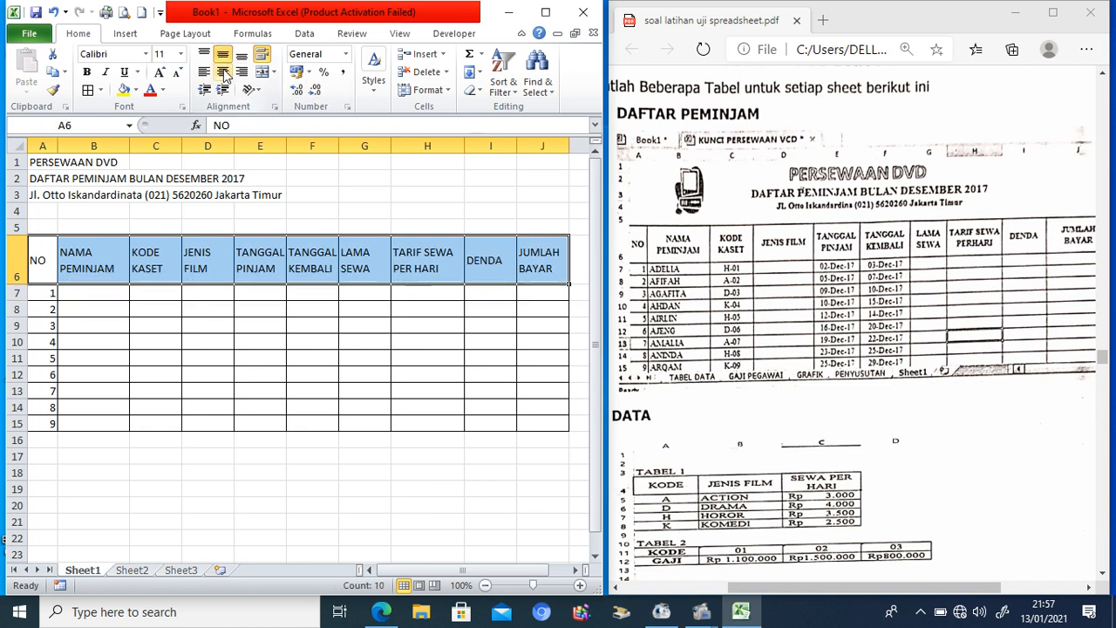
{"action": "left_click", "coordinate": [223, 71]}
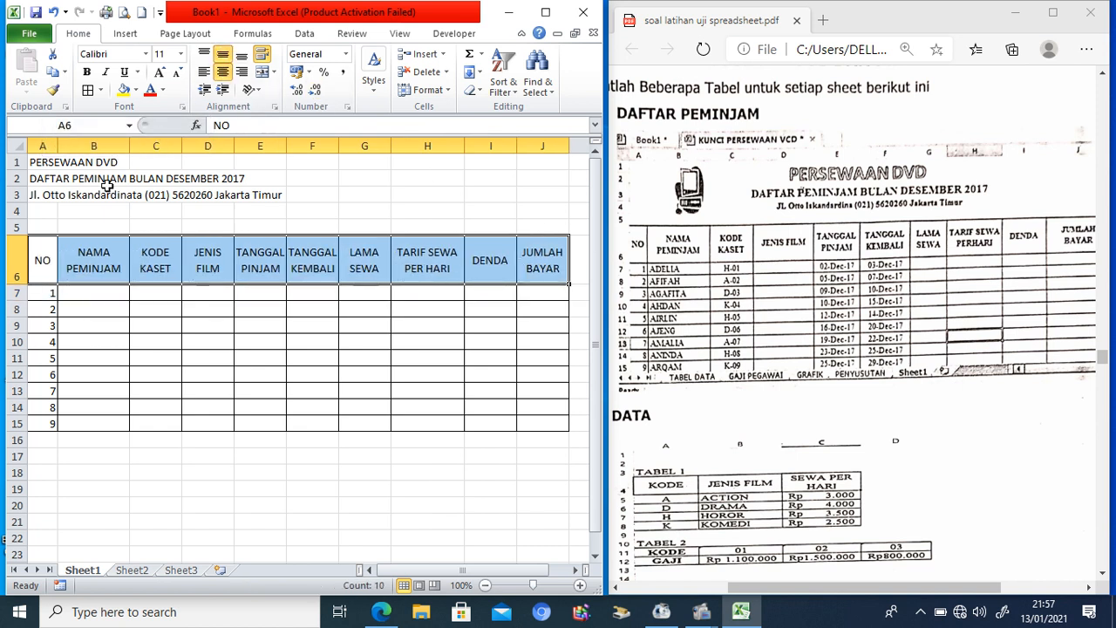
{"action": "key", "text": "ctrl+b"}
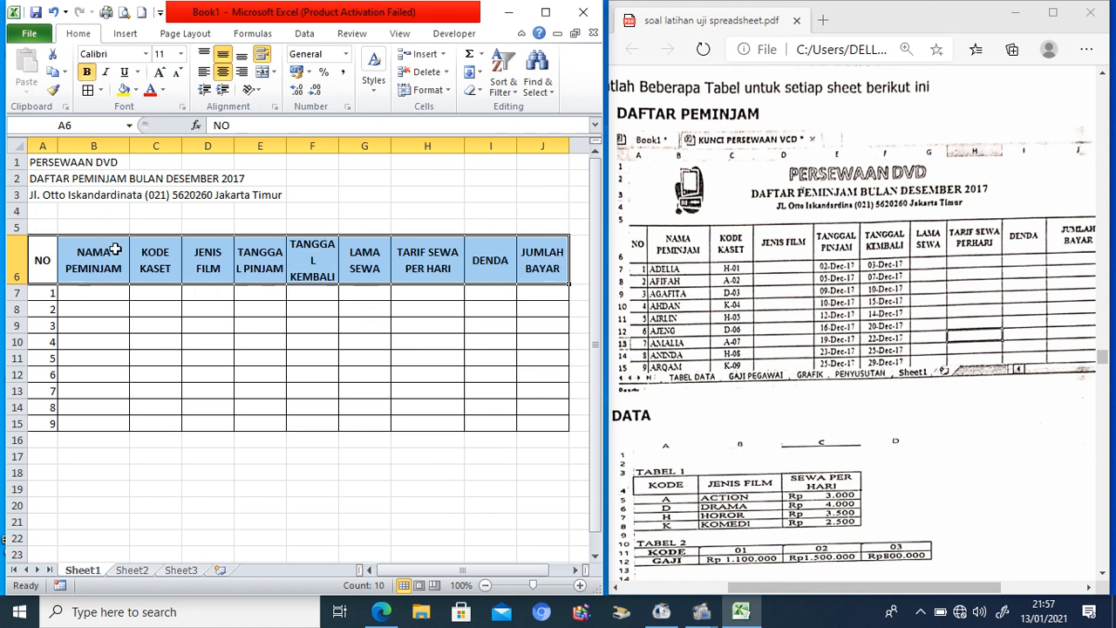
{"action": "left_click_drag", "start_coordinate": [39, 162], "coordinate": [426, 166]}
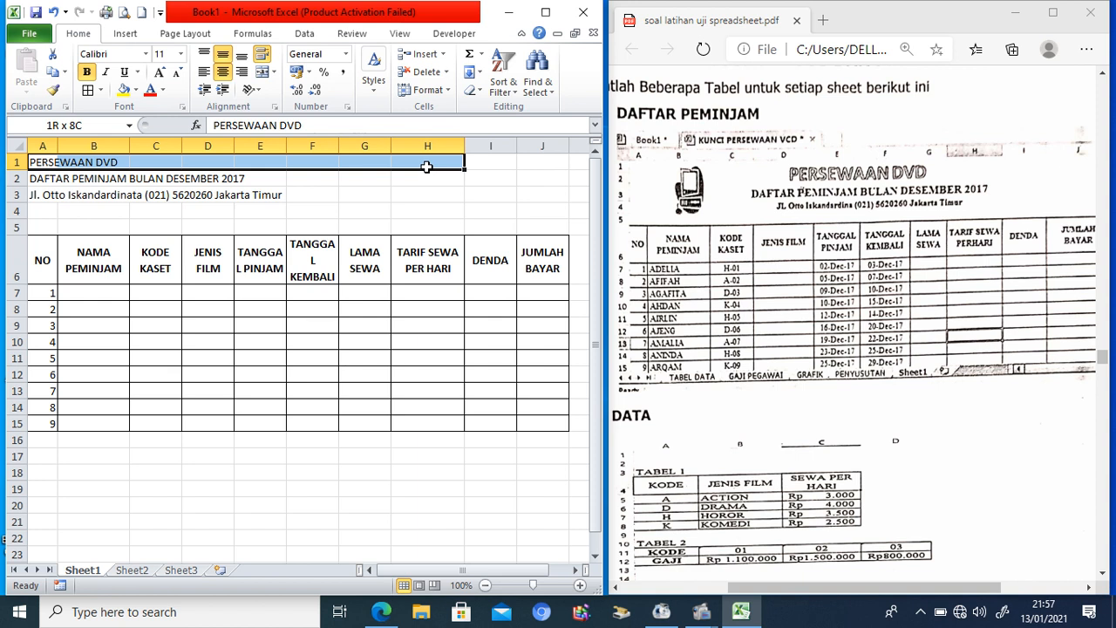
Step: Merge and centre A1:J1 in bold, then copy that format onto A2:J3 with Format Painter
{"action": "left_click_drag", "start_coordinate": [427, 166], "coordinate": [542, 163]}
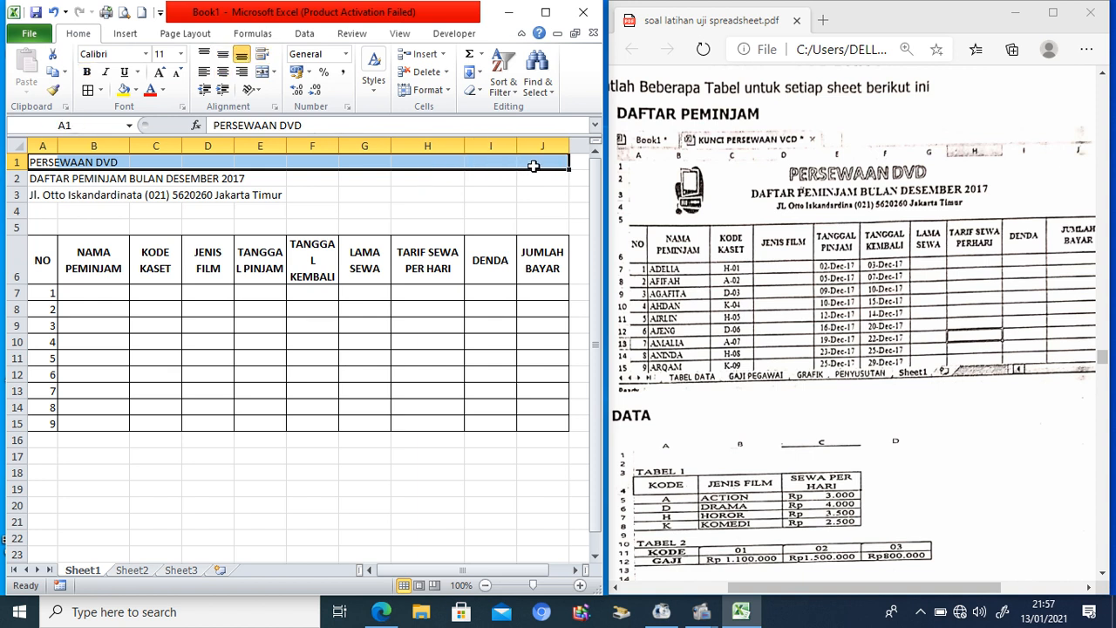
{"action": "left_click", "coordinate": [263, 73]}
{"action": "left_click", "coordinate": [90, 72]}
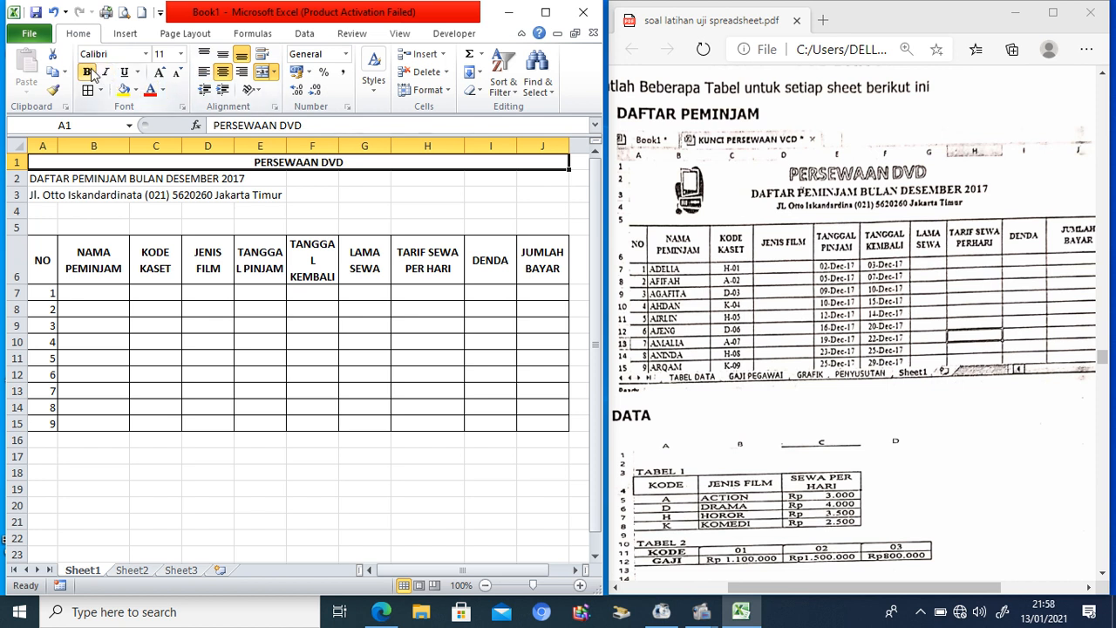
{"action": "left_click", "coordinate": [56, 91]}
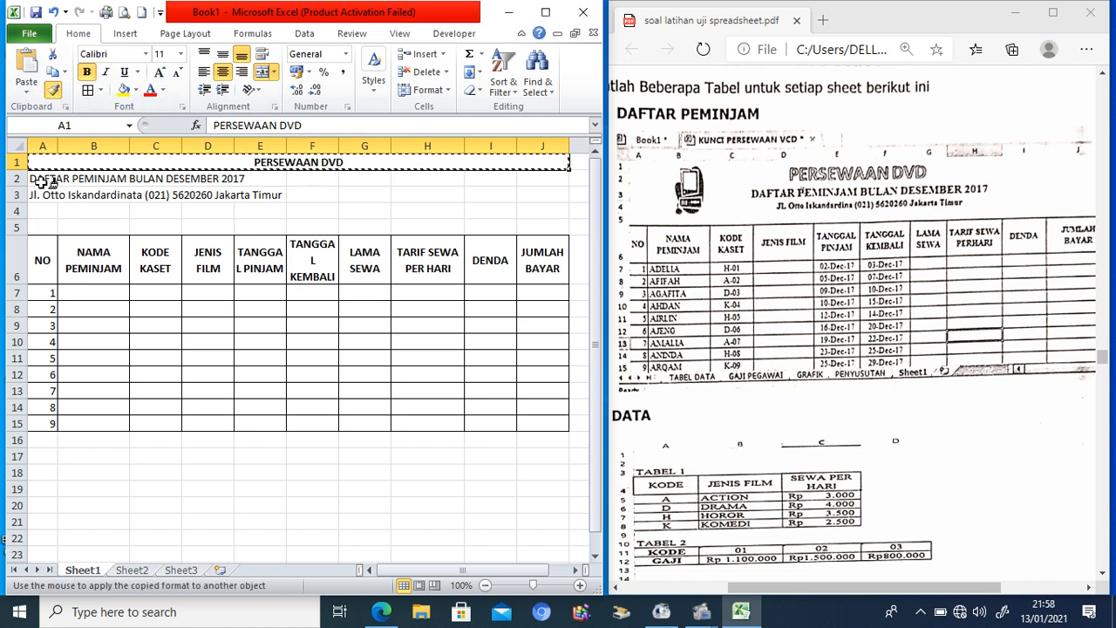
{"action": "left_click_drag", "start_coordinate": [39, 178], "coordinate": [547, 199]}
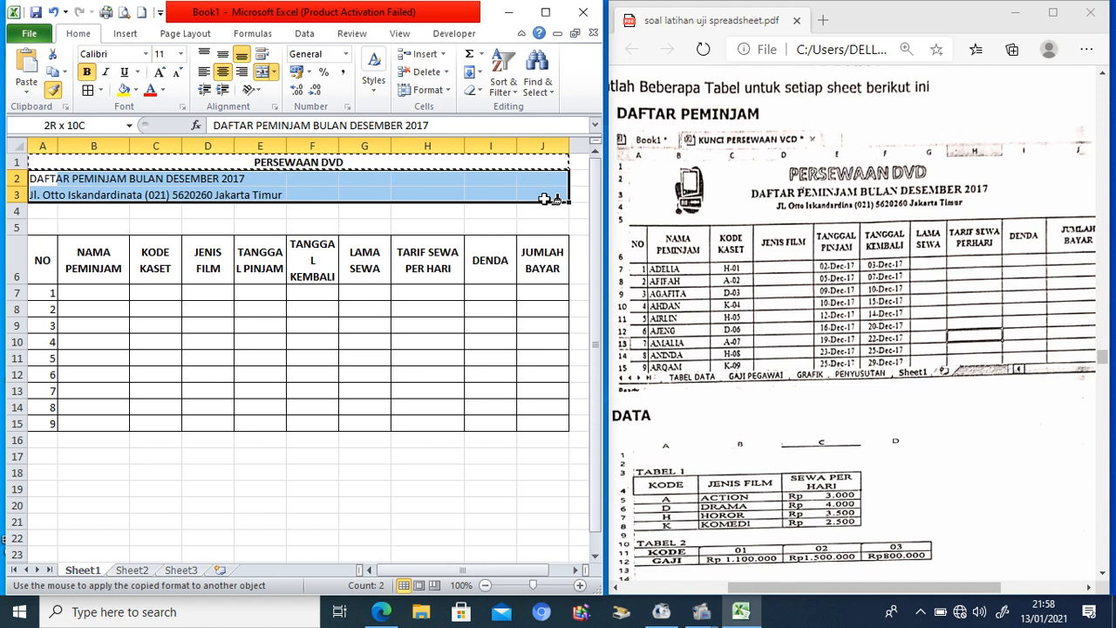
{"action": "left_click_drag", "start_coordinate": [545, 200], "coordinate": [542, 199]}
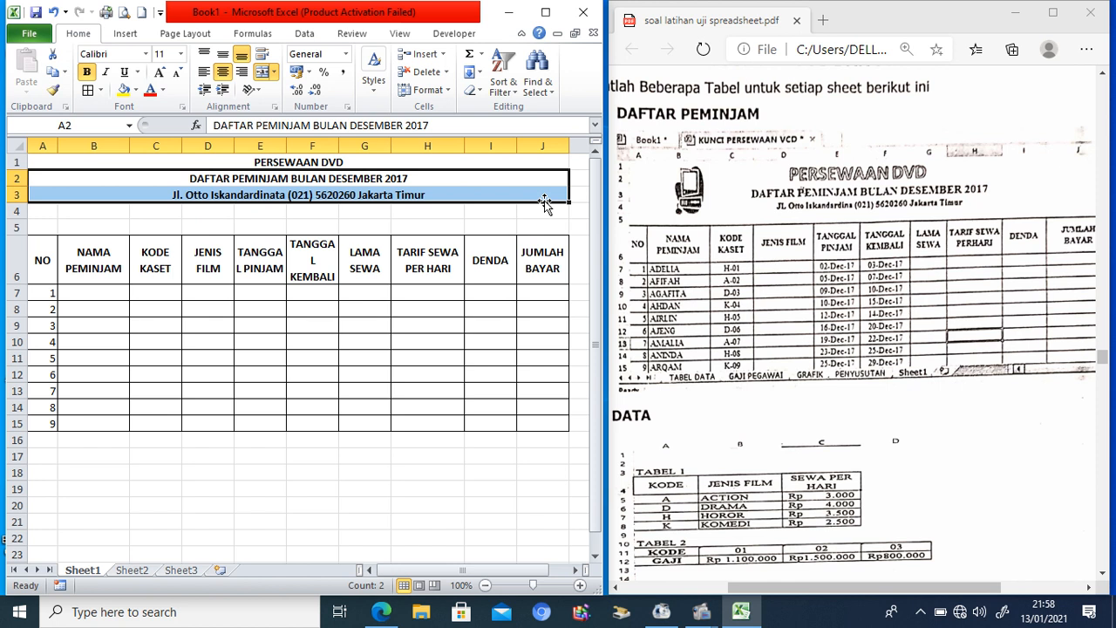
{"action": "left_click", "coordinate": [111, 224]}
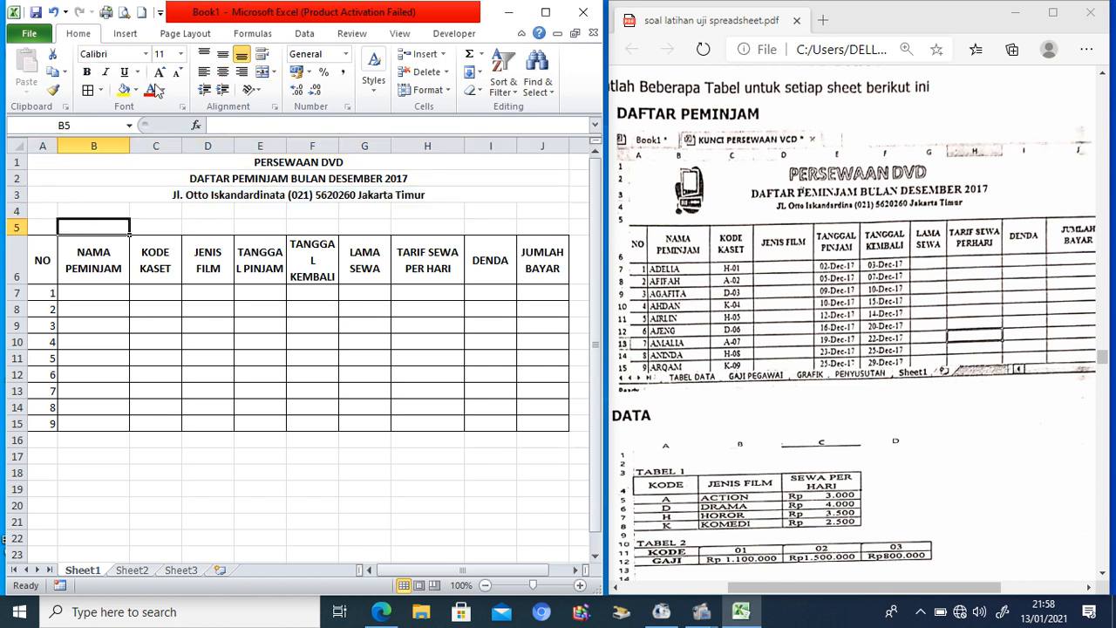
Step: Insert the buku&pulpen picture from D:\Gambar and shrink it to about 1.87 × 2.49 cm
{"action": "left_click", "coordinate": [122, 35]}
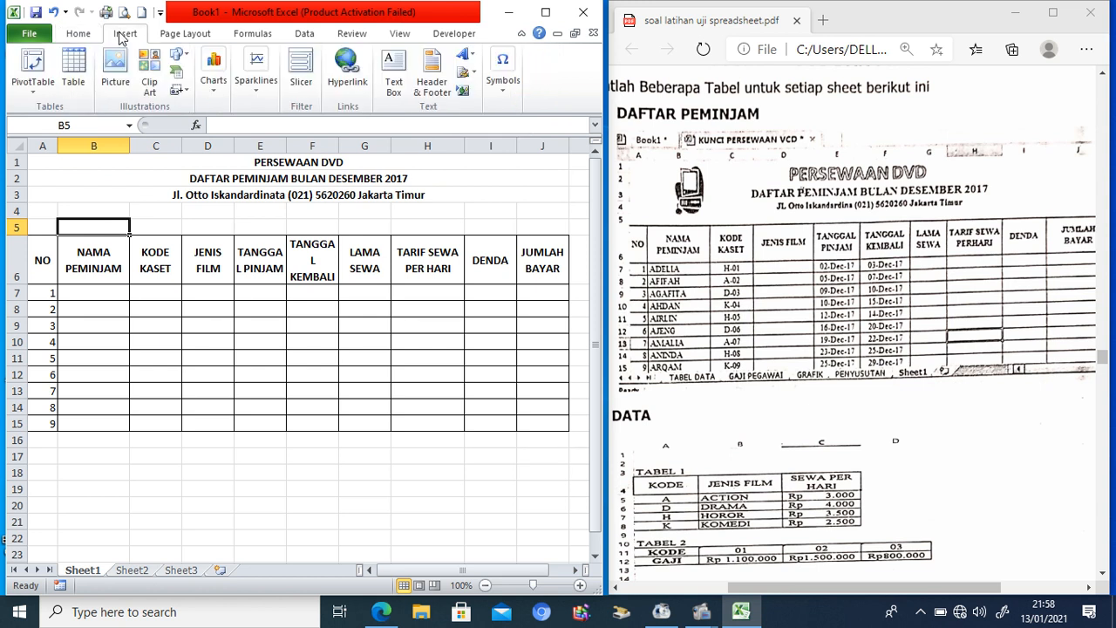
{"action": "left_click", "coordinate": [119, 90]}
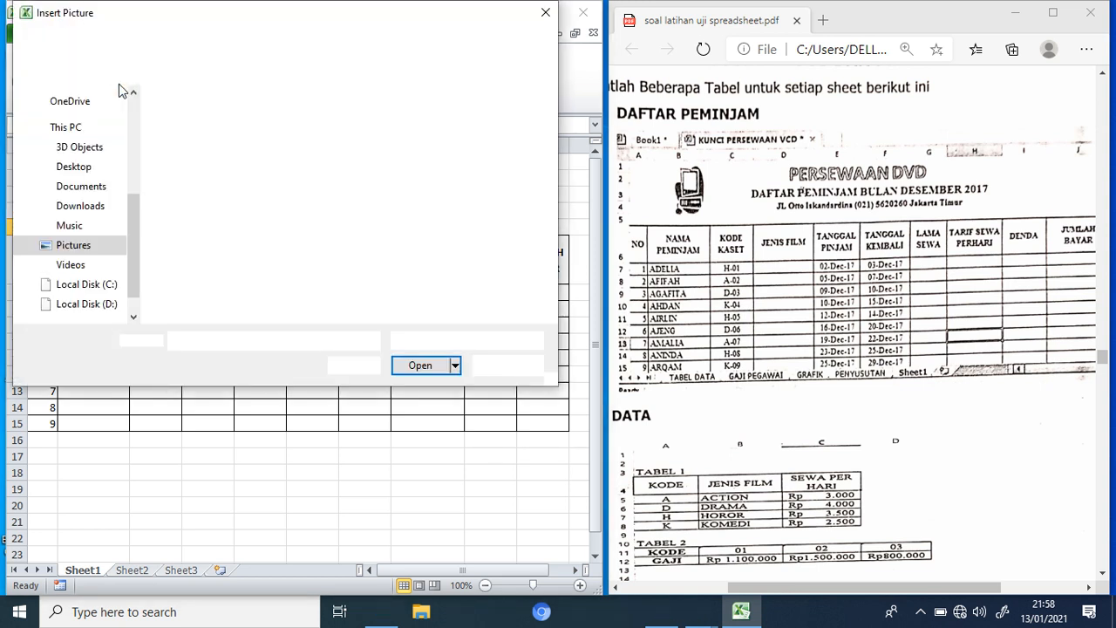
{"action": "left_click", "coordinate": [108, 305]}
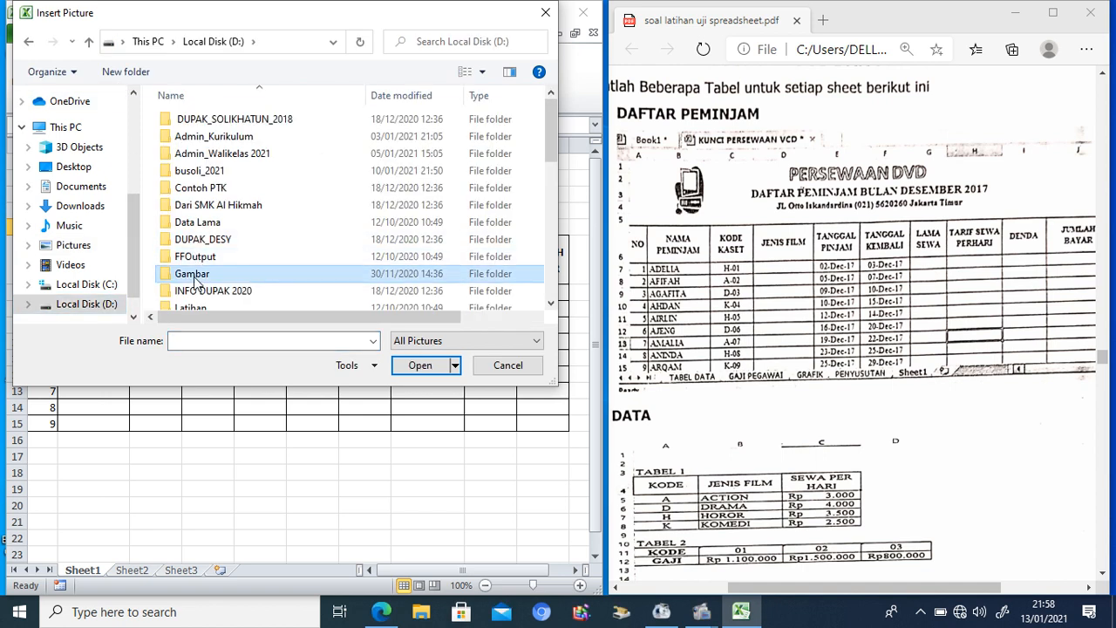
{"action": "double_click", "coordinate": [190, 274]}
{"action": "left_click", "coordinate": [202, 159]}
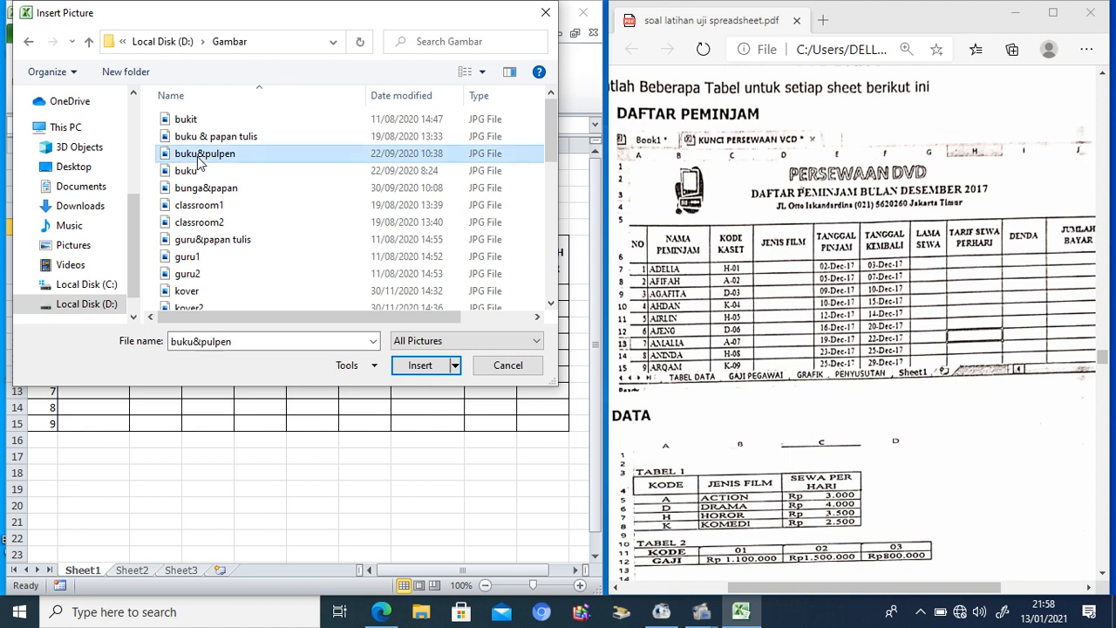
{"action": "left_click", "coordinate": [422, 365]}
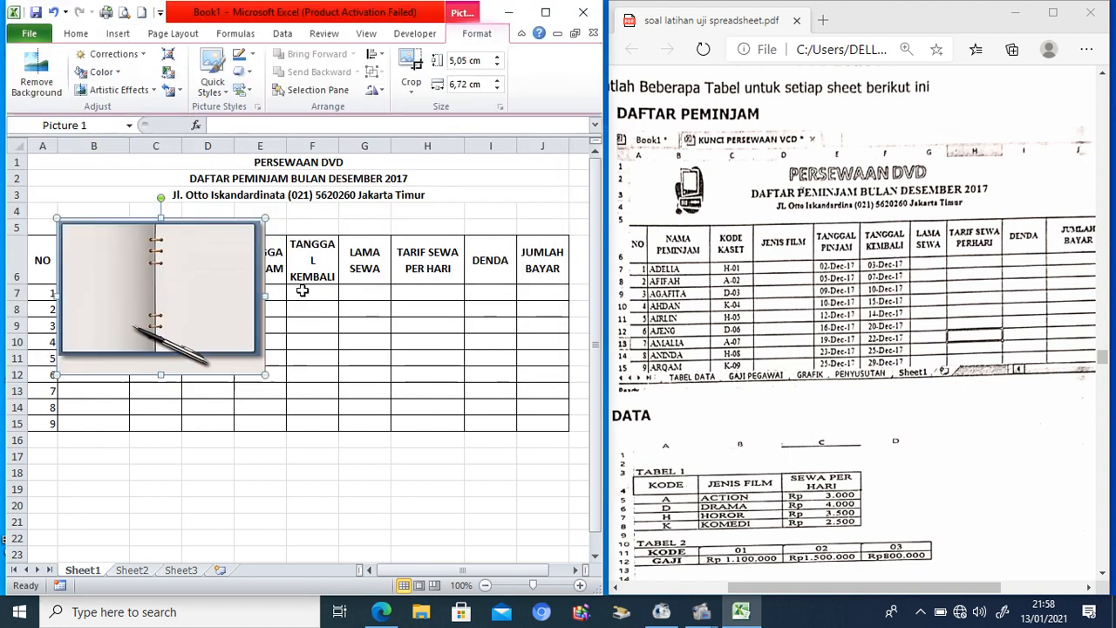
{"action": "left_click_drag", "start_coordinate": [264, 374], "coordinate": [78, 179]}
{"action": "left_click_drag", "start_coordinate": [47, 293], "coordinate": [50, 423]}
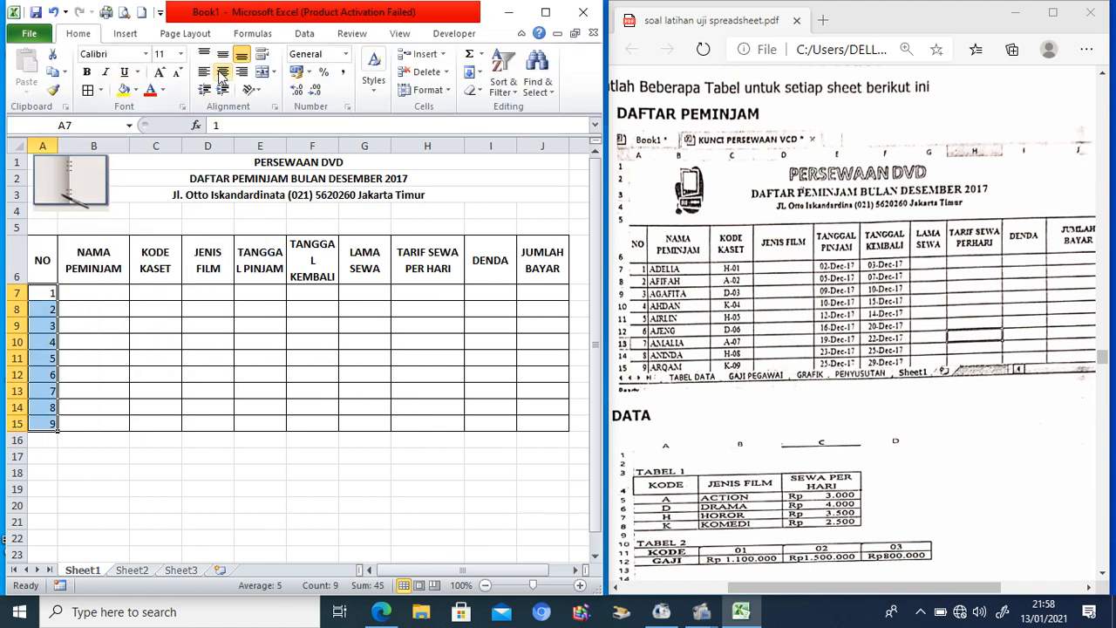
Step: Centre the NO numbers and enter the first four borrowers' names in B7:B10
{"action": "left_click", "coordinate": [223, 73]}
{"action": "left_click", "coordinate": [108, 297]}
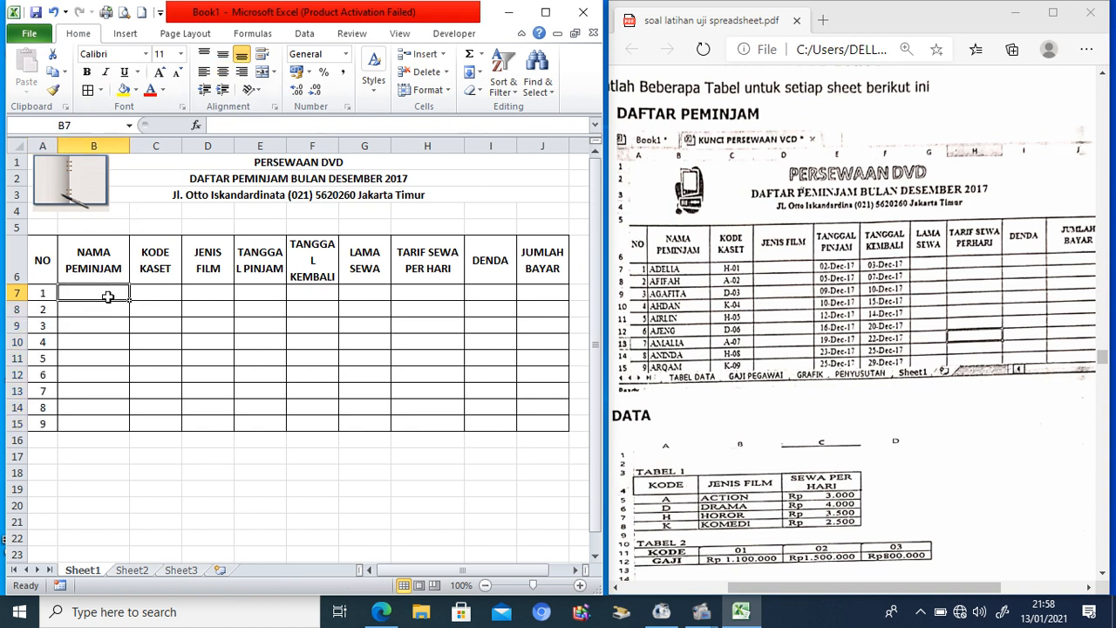
{"action": "type", "text": "ADELIA"}
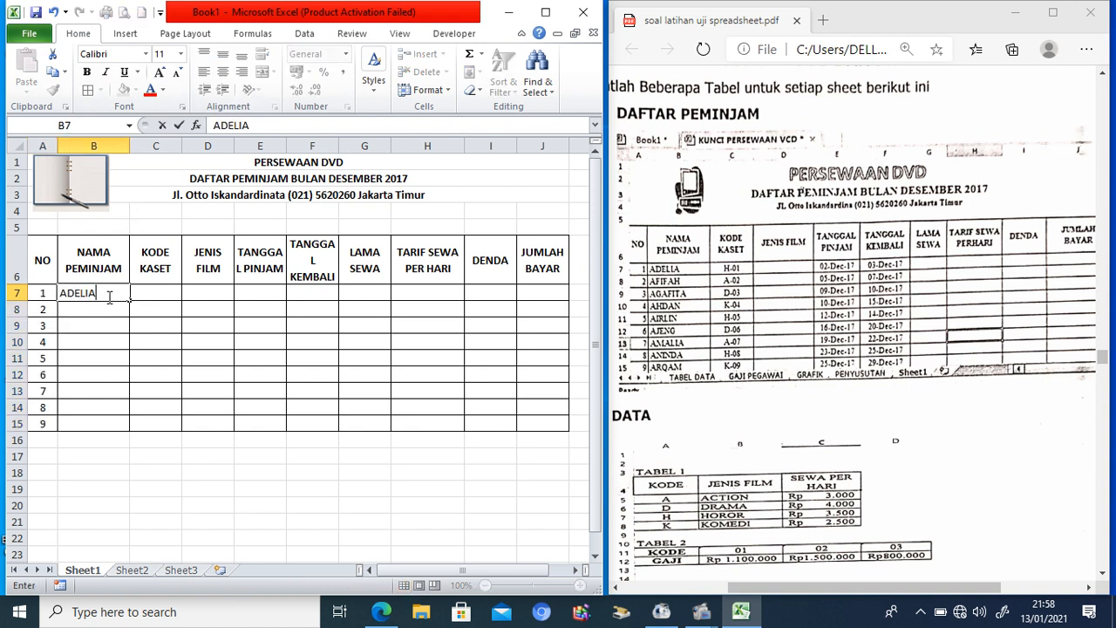
{"action": "key", "text": "Return"}
{"action": "type", "text": "AFIFAH"}
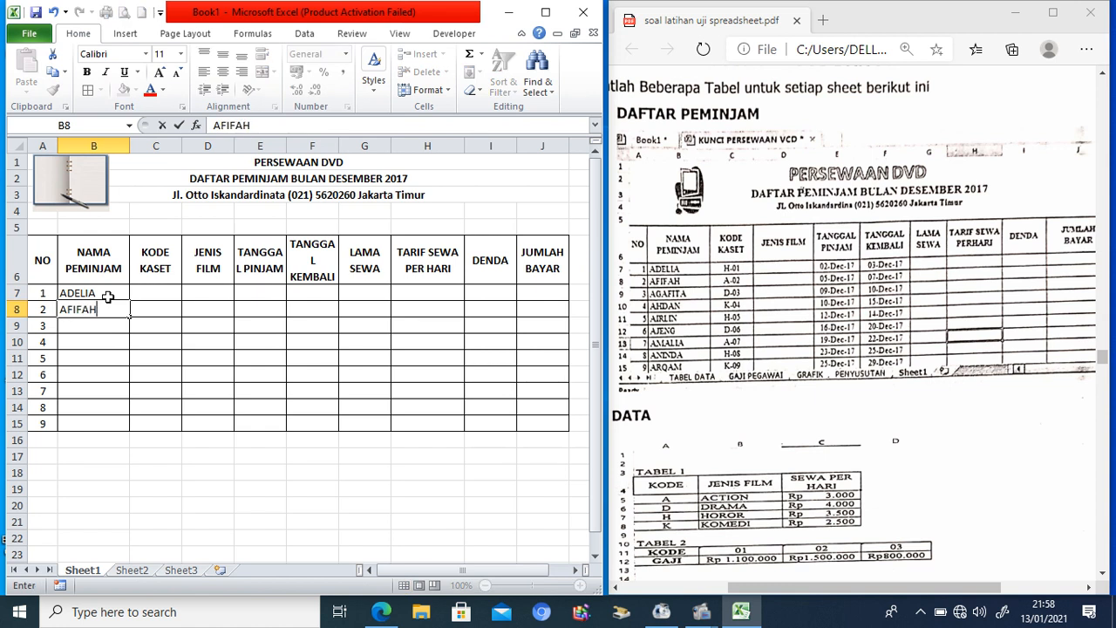
{"action": "key", "text": "Return"}
{"action": "type", "text": "AGHAFA"}
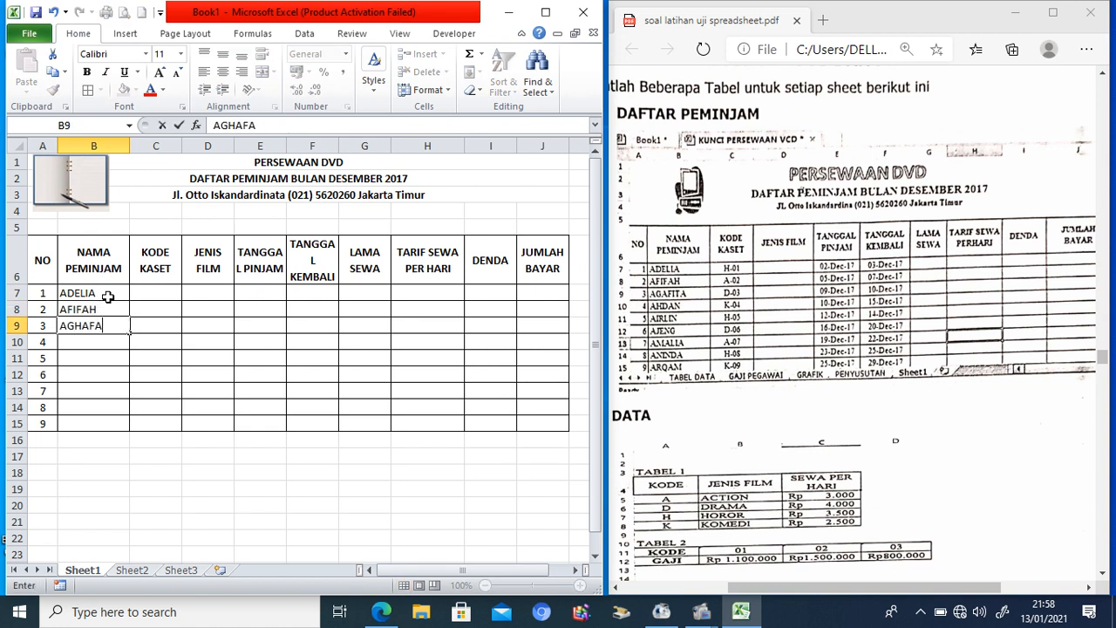
{"action": "key", "text": "Return"}
{"action": "type", "text": "AHDAN"}
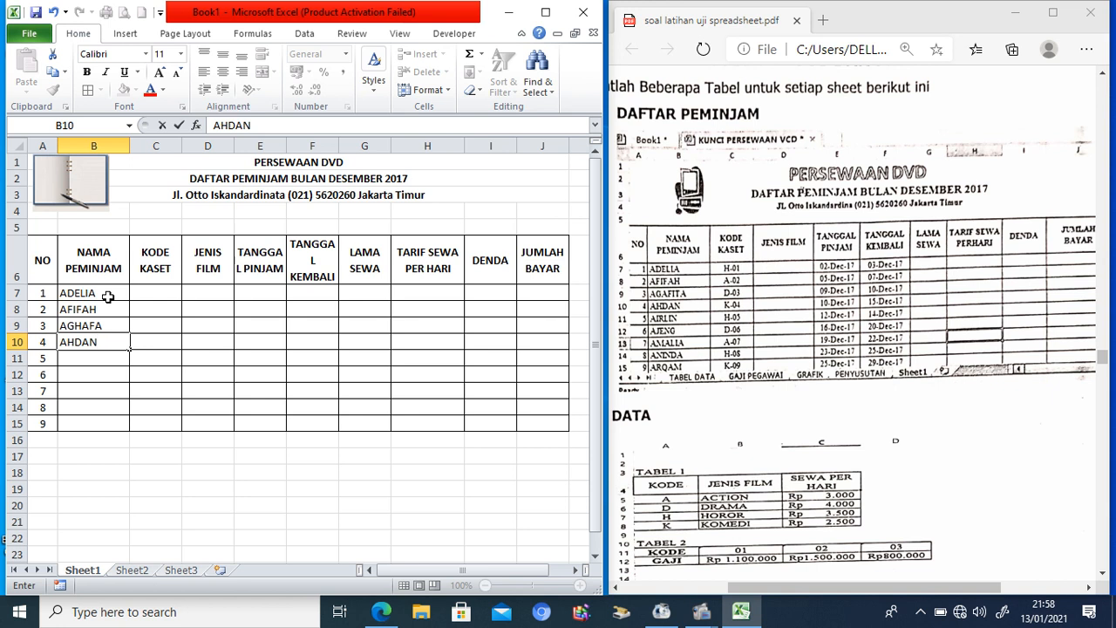
{"action": "key", "text": "Return"}
Step: Enter the remaining five borrowers' names in B11:B15
{"action": "type", "text": "ARIFIN"}
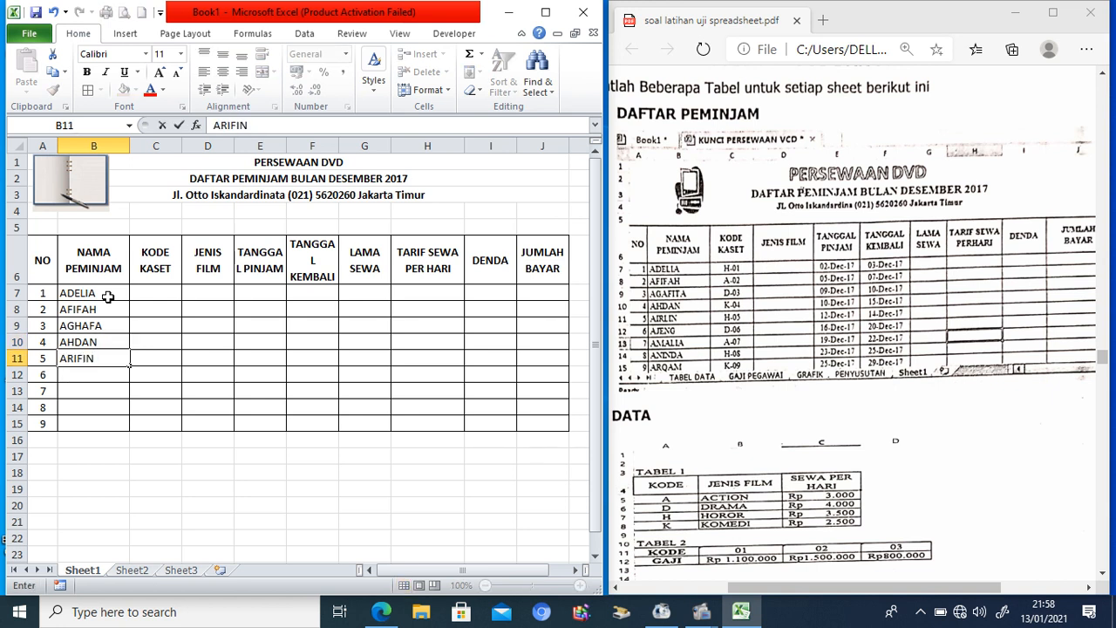
{"action": "key", "text": "Return"}
{"action": "type", "text": "AJENG"}
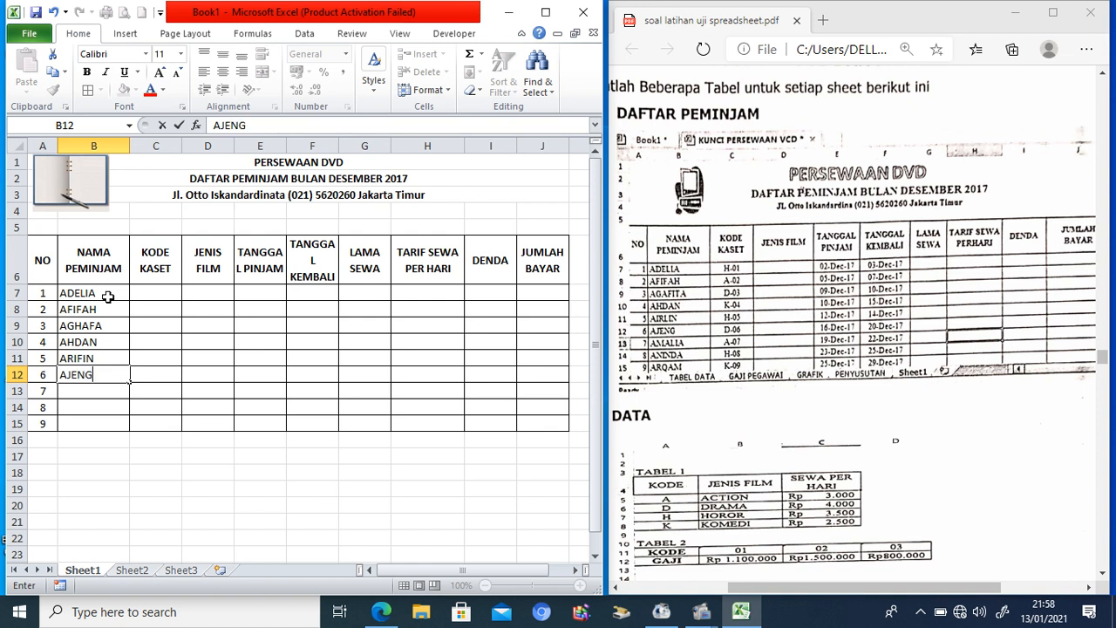
{"action": "key", "text": "Return"}
{"action": "type", "text": "AMALIA"}
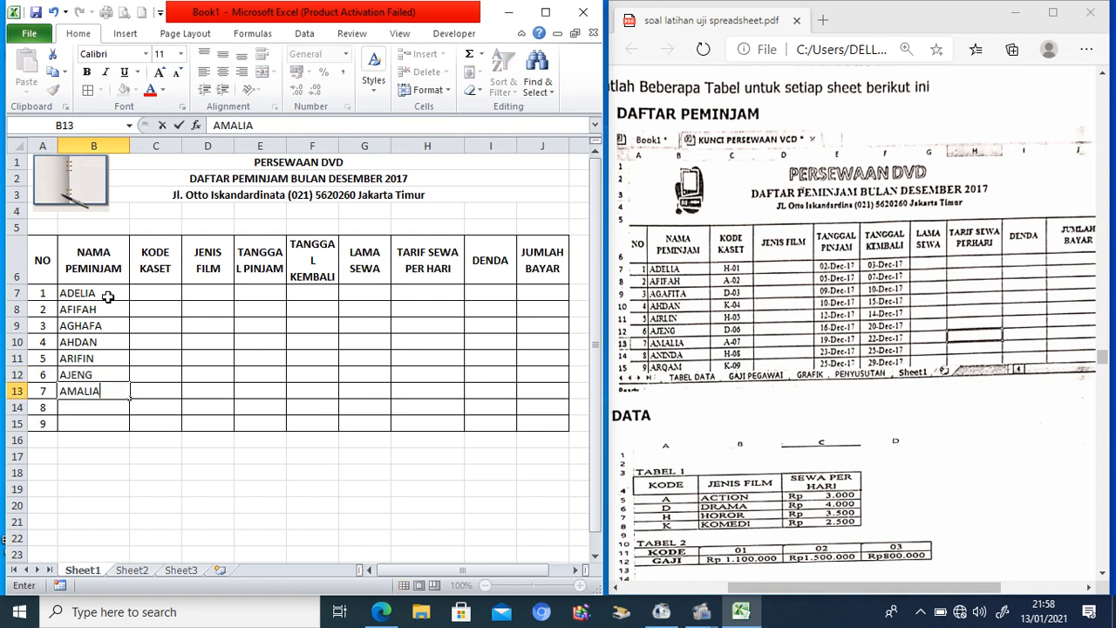
{"action": "key", "text": "Return"}
{"action": "type", "text": "ANINDA"}
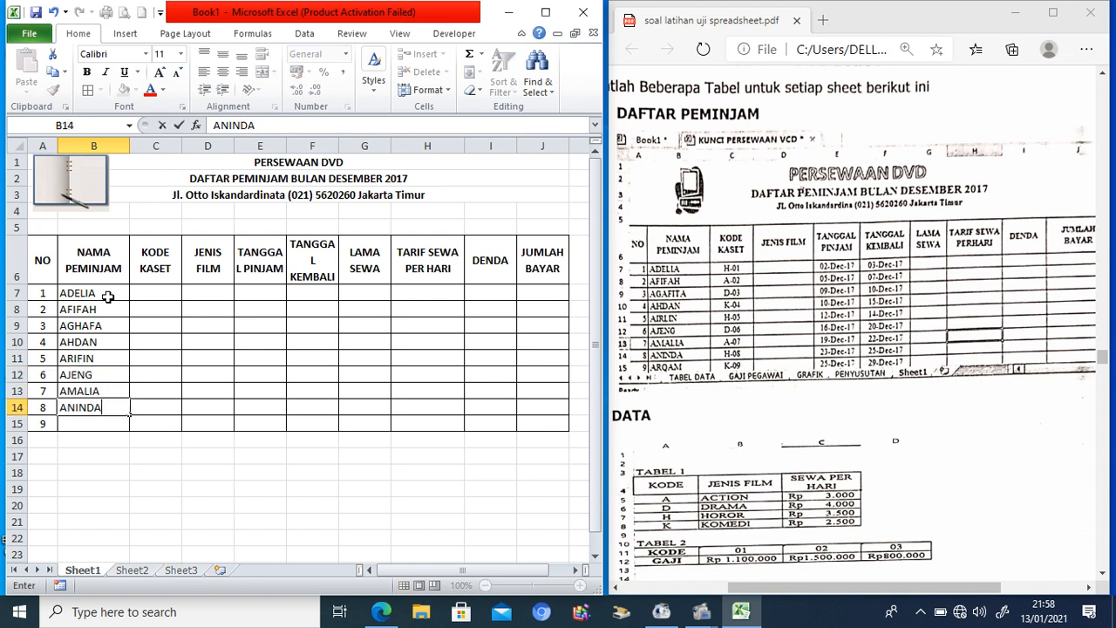
{"action": "key", "text": "Return"}
{"action": "type", "text": "AR"}
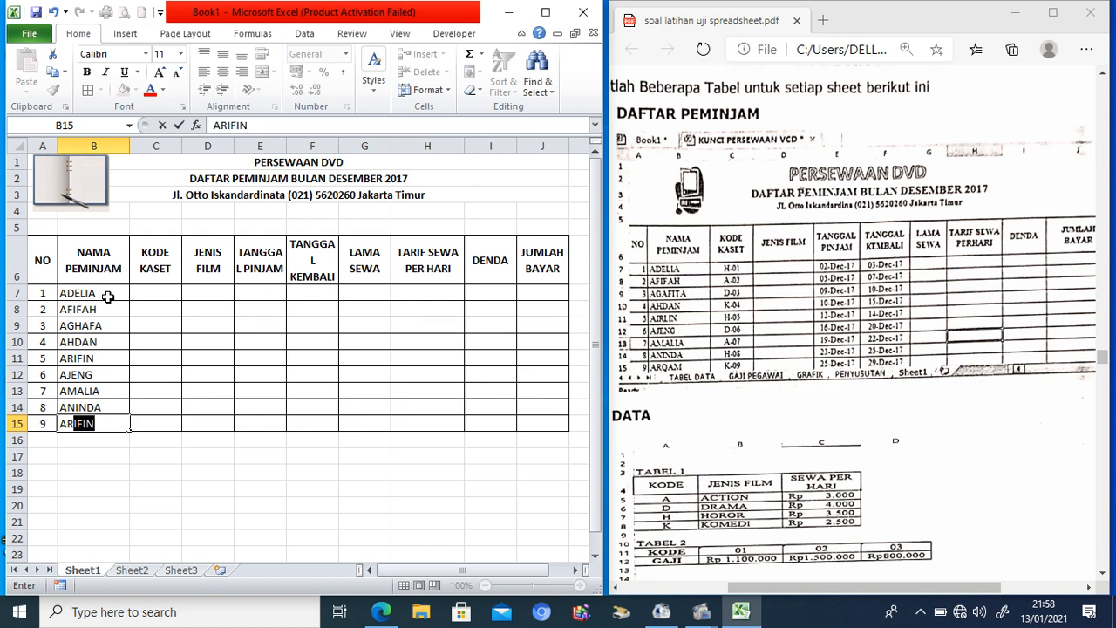
{"action": "type", "text": "QAM"}
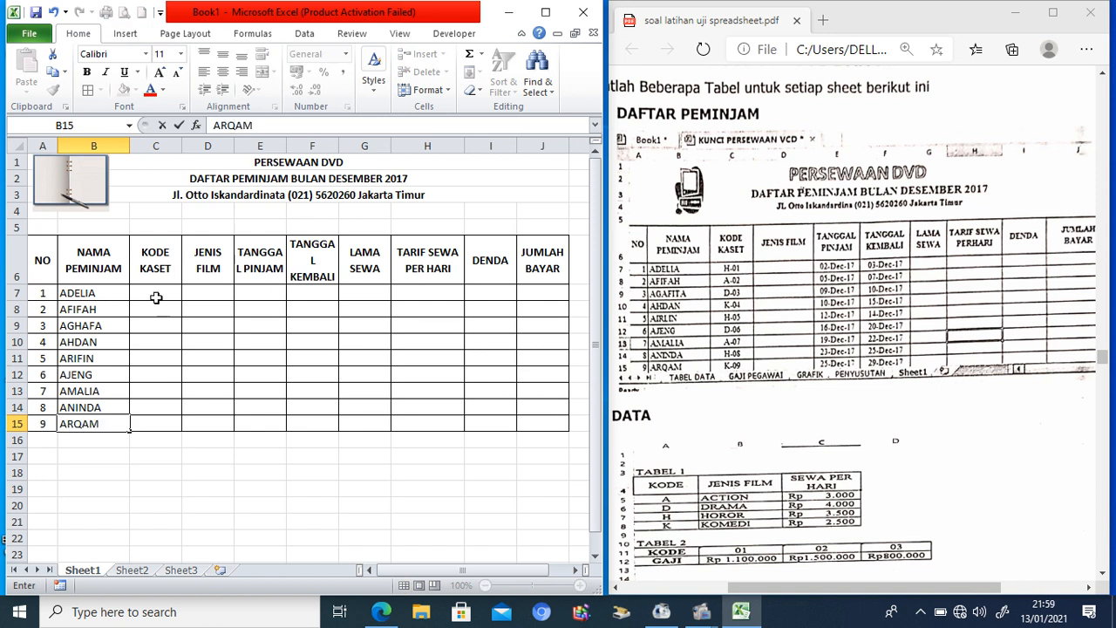
Step: Enter cassette codes H-01, A-02, D-03 and K-04 in C7:C10
{"action": "left_click", "coordinate": [157, 298]}
{"action": "type", "text": "H"}
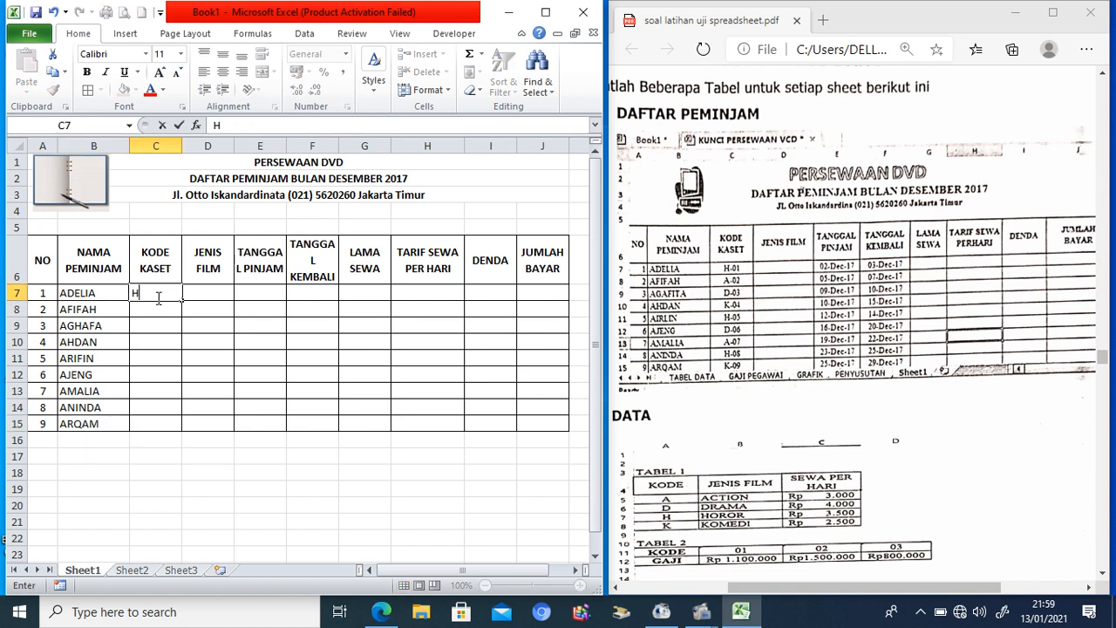
{"action": "type", "text": "-01"}
{"action": "key", "text": "Return"}
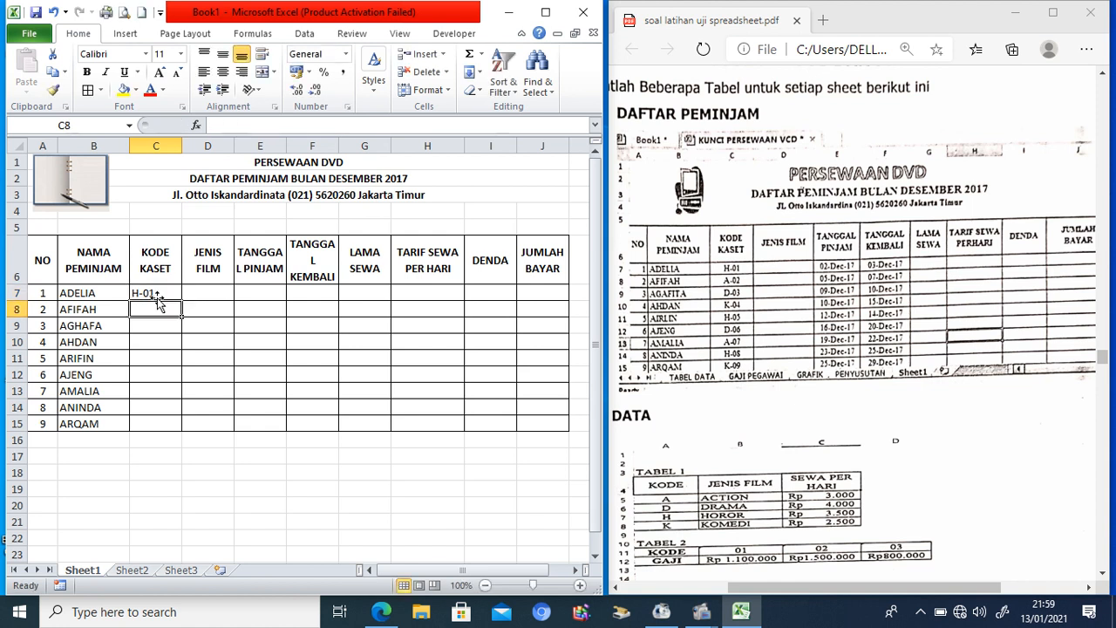
{"action": "type", "text": "A-02"}
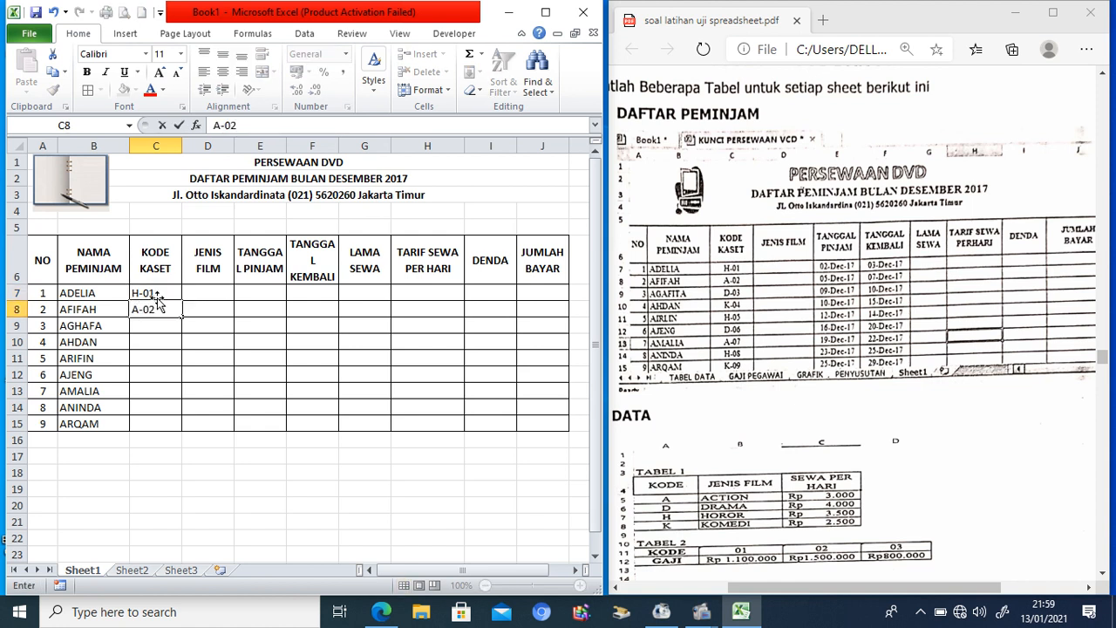
{"action": "key", "text": "Return"}
{"action": "type", "text": "D-3"}
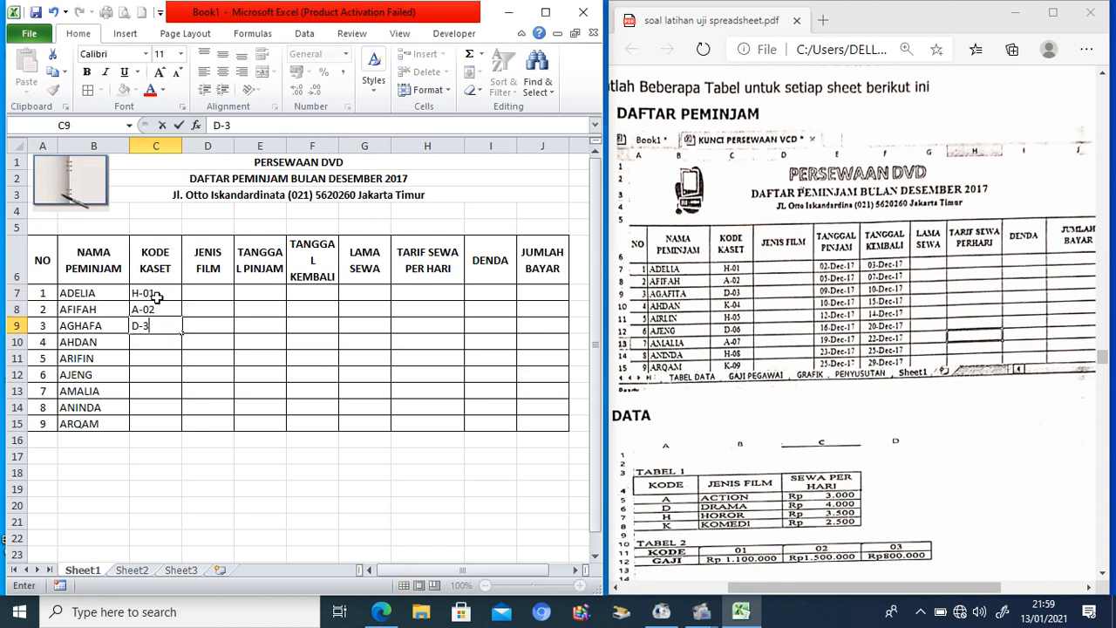
{"action": "key", "text": "BackSpace"}
{"action": "type", "text": "03"}
{"action": "key", "text": "Return"}
{"action": "type", "text": "K-04"}
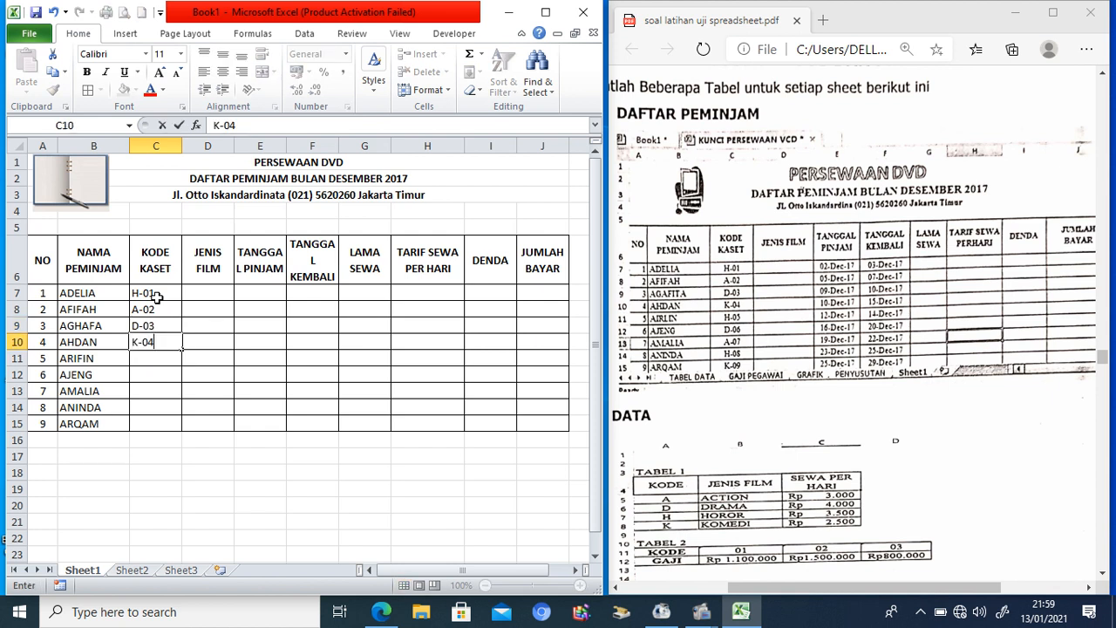
{"action": "key", "text": "Return"}
Step: Enter codes H-05, D-06, A-07 and 8-08 (shown as 08-Aug), then begin K-09 in C15
{"action": "type", "text": "H-05"}
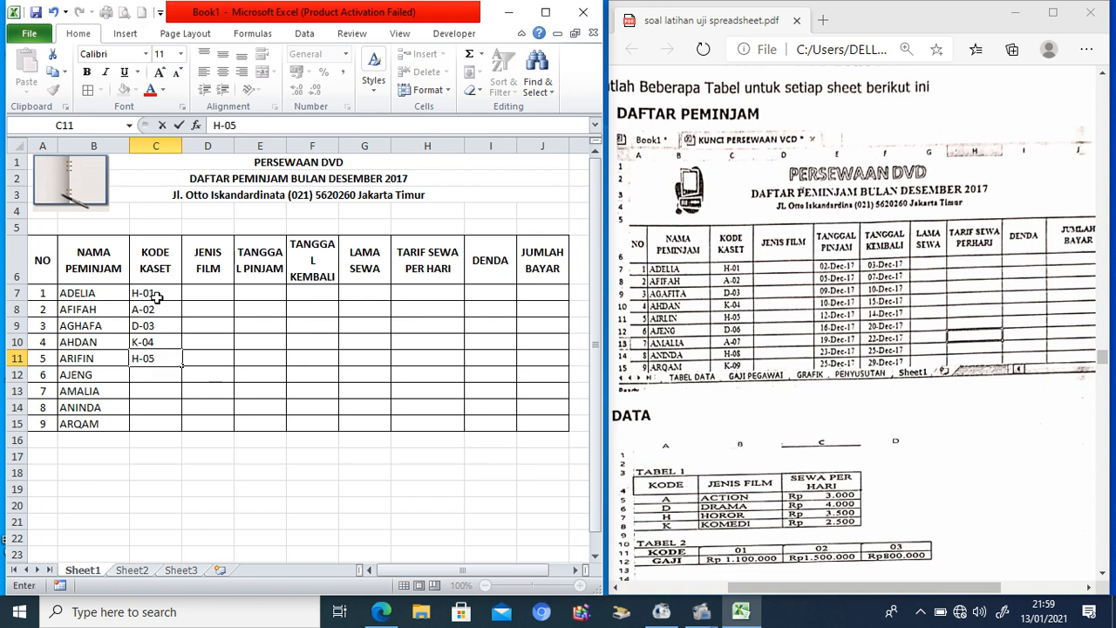
{"action": "key", "text": "Return"}
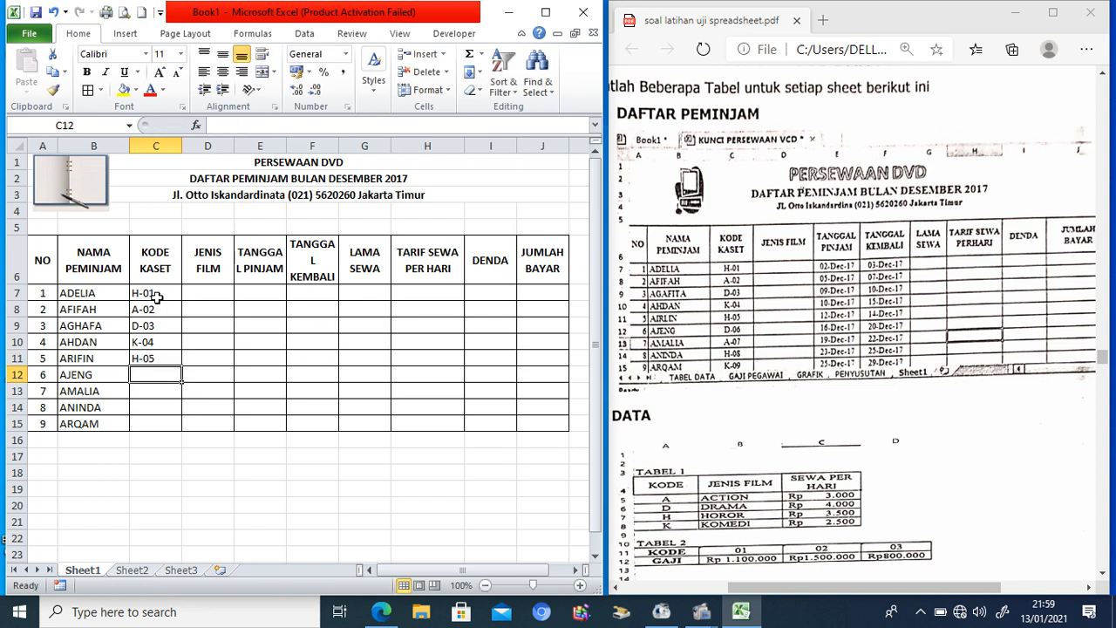
{"action": "type", "text": "D-06"}
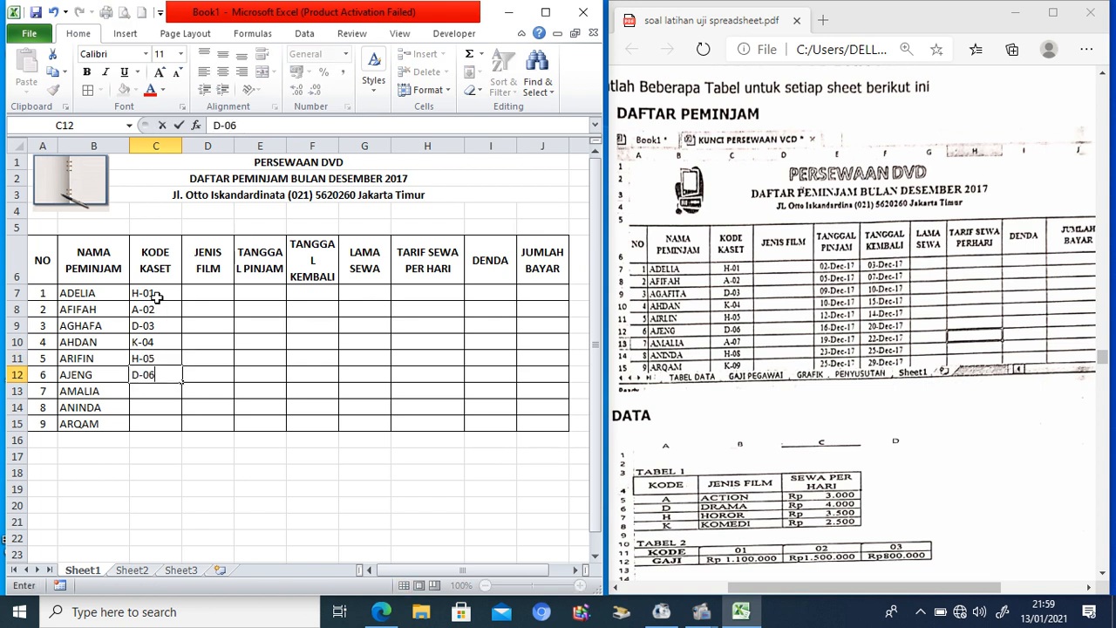
{"action": "key", "text": "Return"}
{"action": "type", "text": "A-07"}
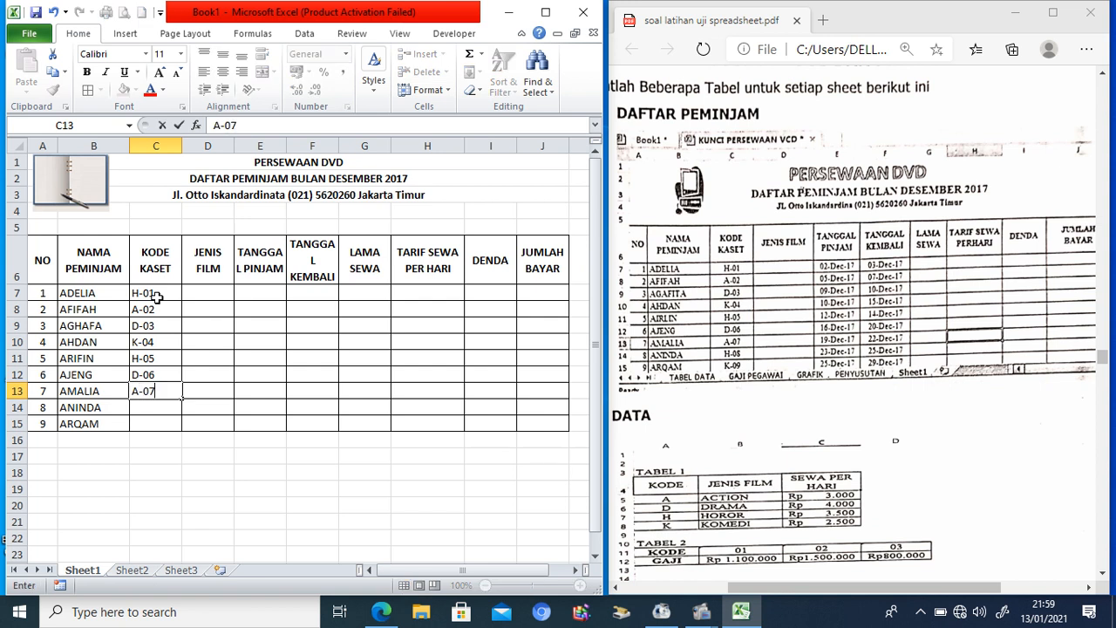
{"action": "key", "text": "Return"}
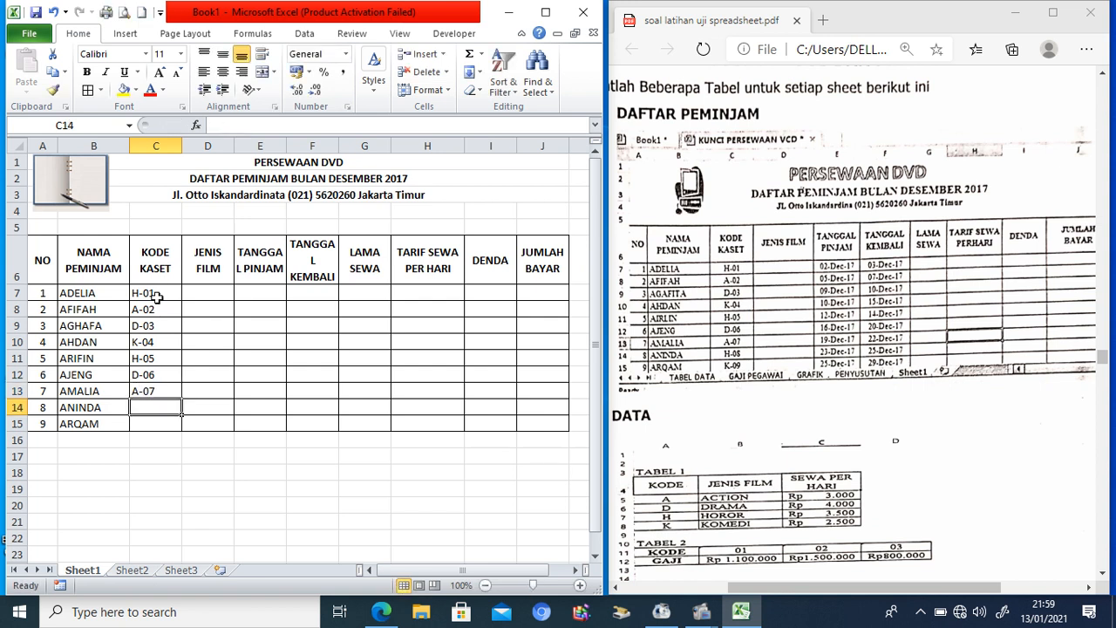
{"action": "type", "text": "8-08"}
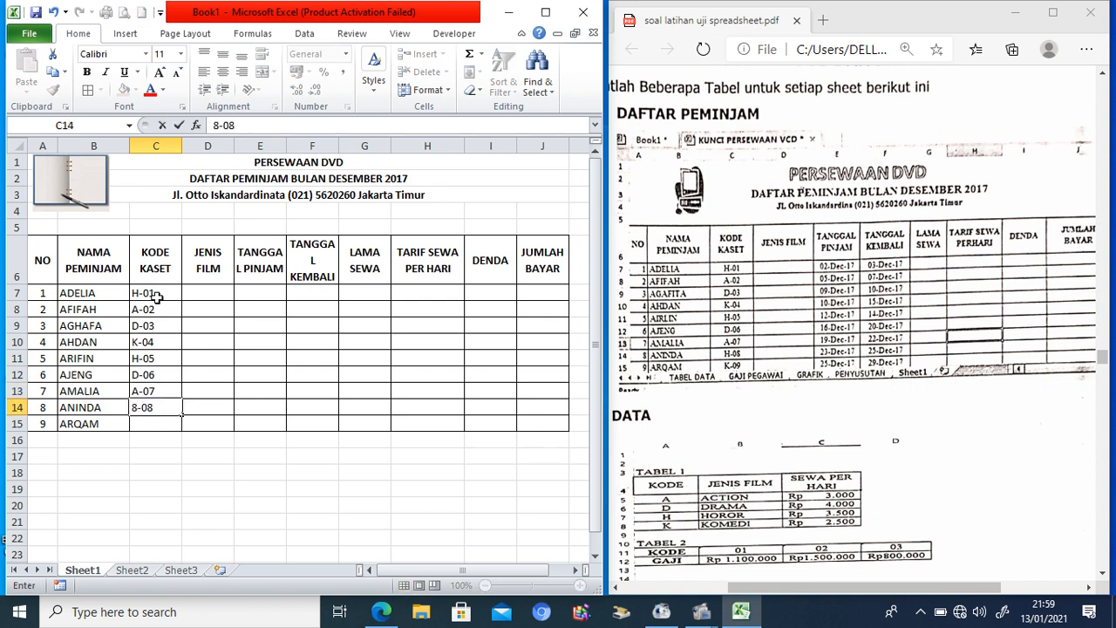
{"action": "key", "text": "Return"}
{"action": "type", "text": "K"}
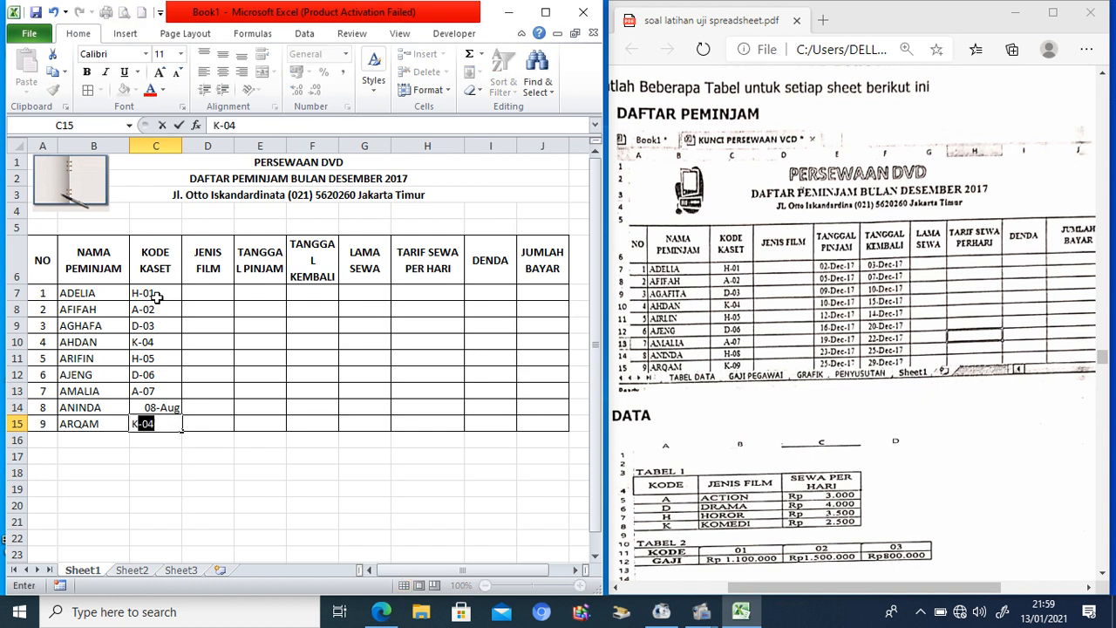
{"action": "type", "text": "-09"}
Step: Commit K-09 in C15, widen columns E and F, and open the context menu for E7:F15
{"action": "left_click", "coordinate": [323, 292]}
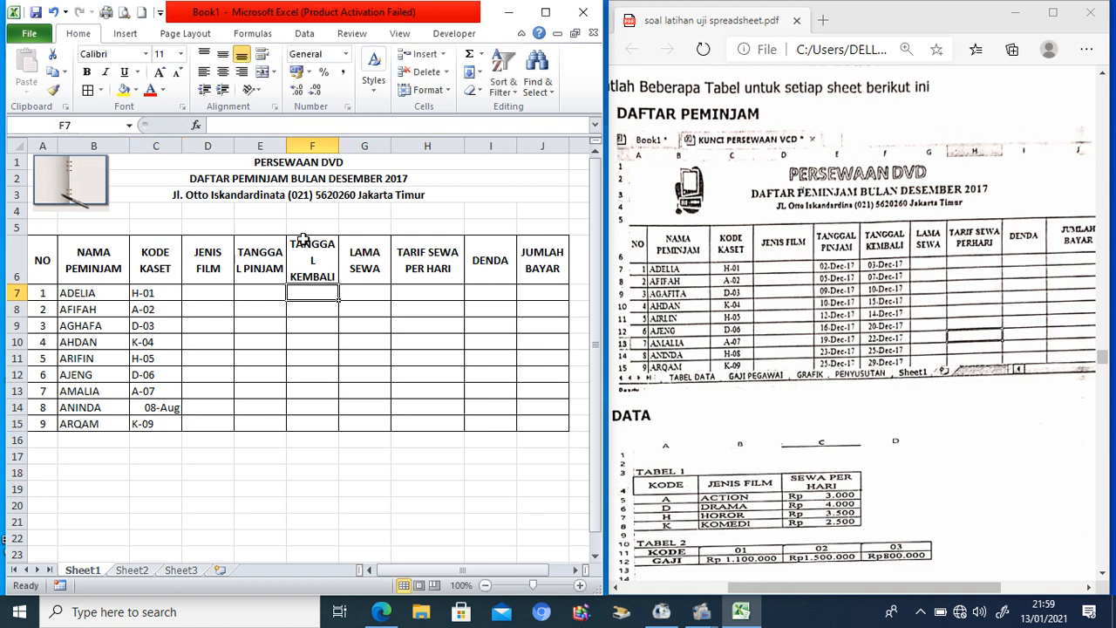
{"action": "left_click_drag", "start_coordinate": [273, 146], "coordinate": [363, 155]}
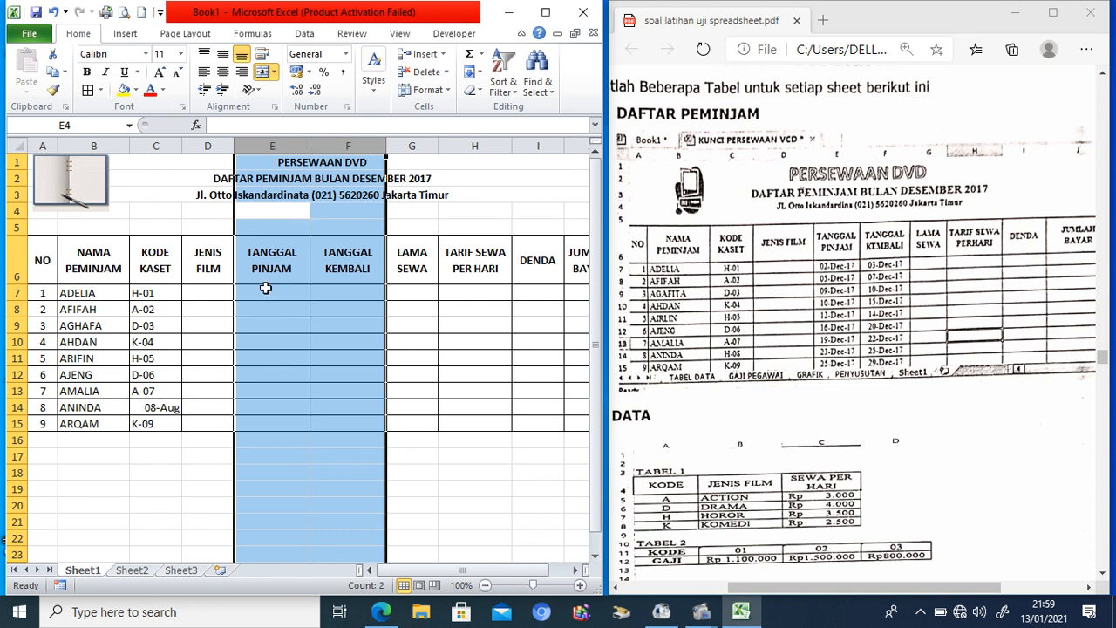
{"action": "left_click_drag", "start_coordinate": [266, 288], "coordinate": [350, 421]}
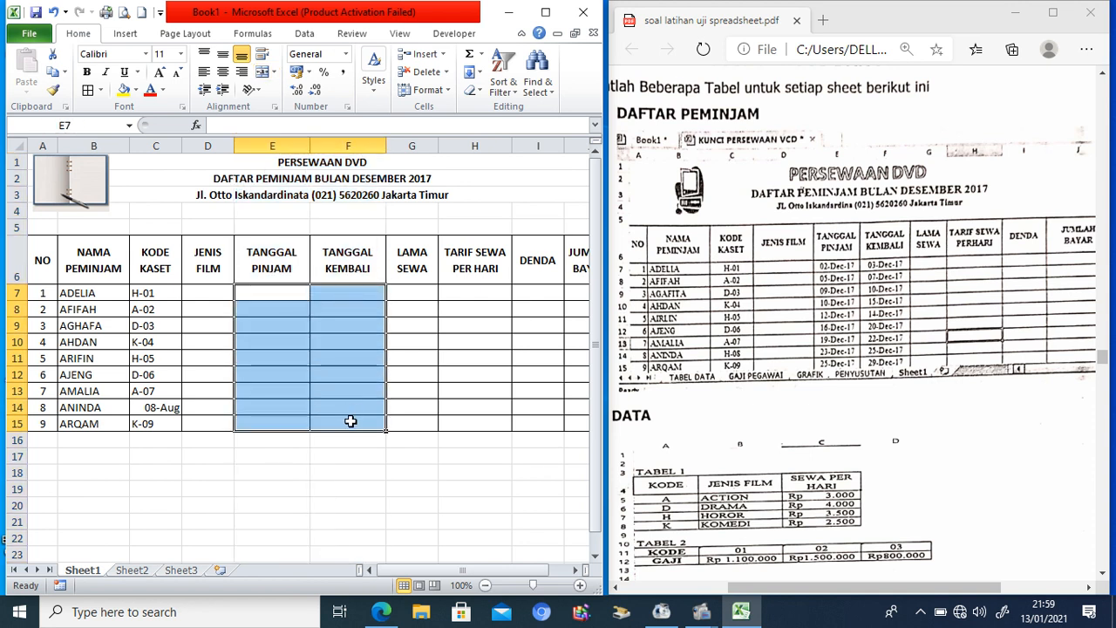
{"action": "right_click", "coordinate": [352, 423]}
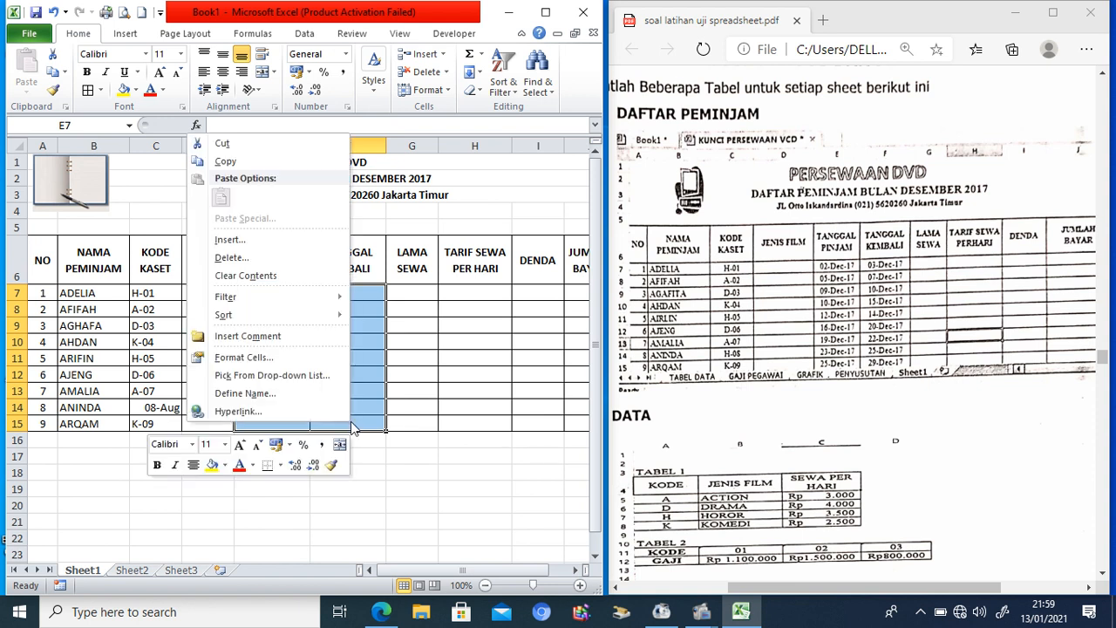
Step: Format the date cells E7:F15 as English (U.S.) dates in 14-Mar-01 style
{"action": "left_click", "coordinate": [255, 357]}
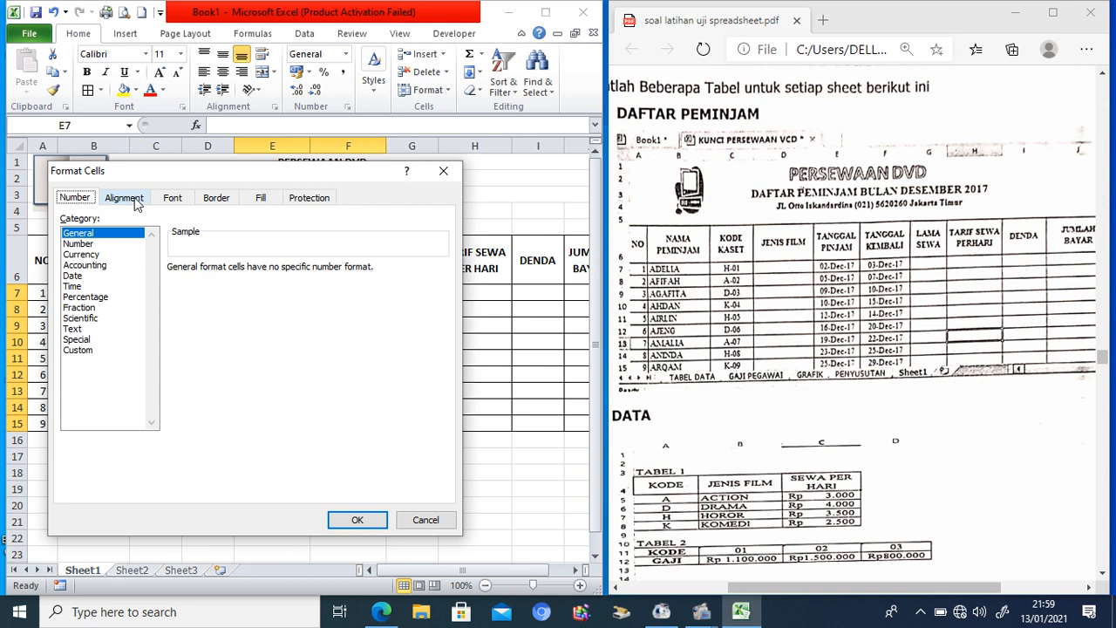
{"action": "left_click", "coordinate": [78, 277]}
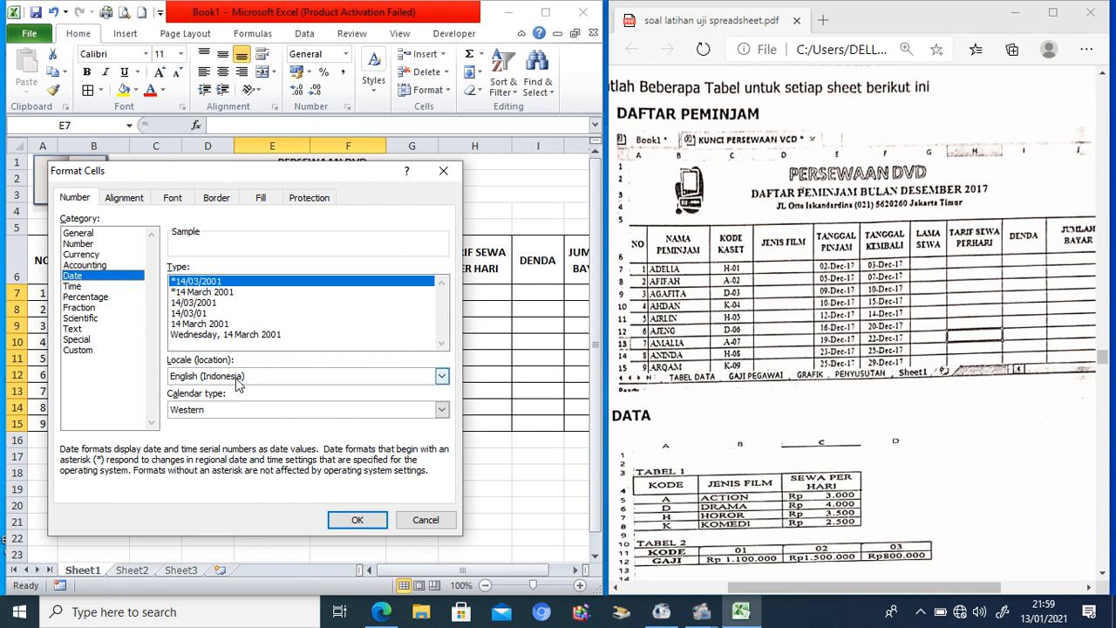
{"action": "left_click", "coordinate": [211, 293]}
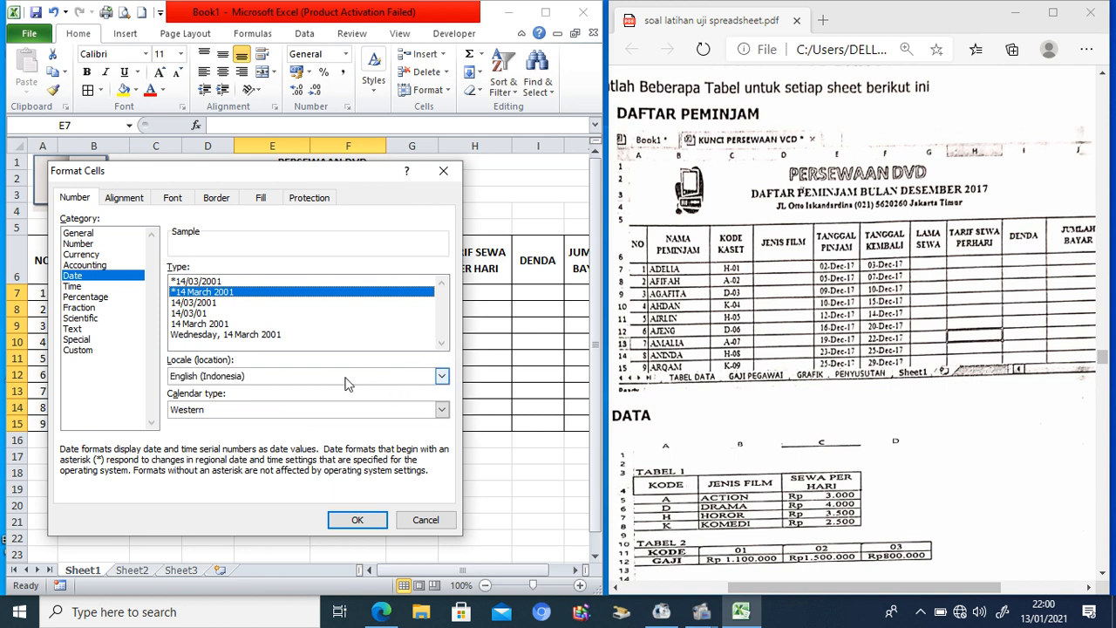
{"action": "left_click", "coordinate": [442, 377]}
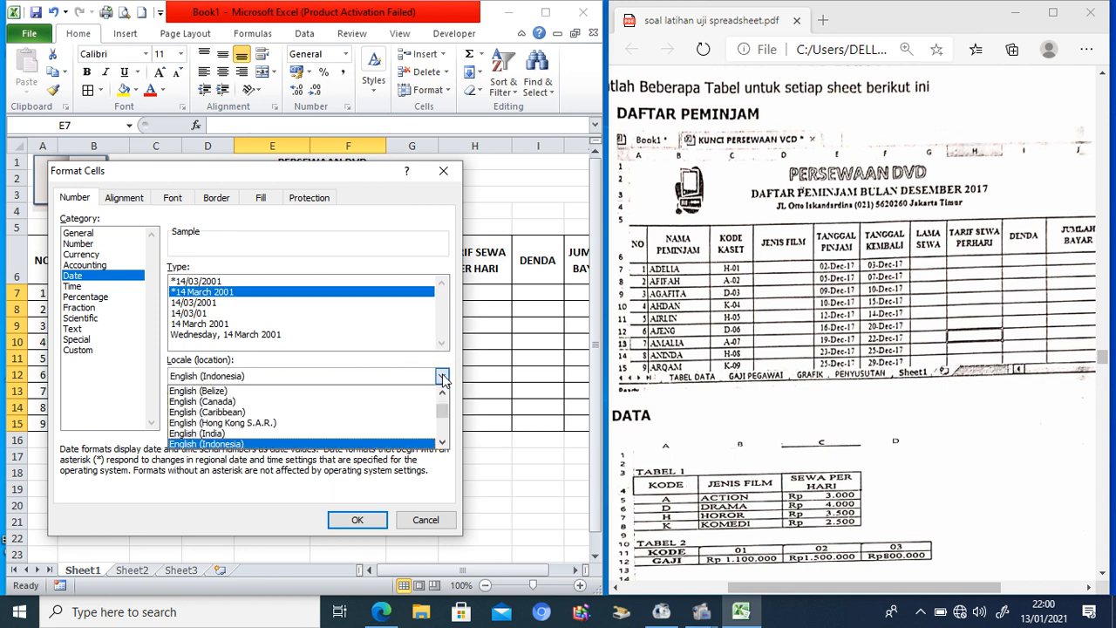
{"action": "left_click", "coordinate": [442, 444]}
{"action": "left_click", "coordinate": [442, 444]}
{"action": "left_click", "coordinate": [442, 444]}
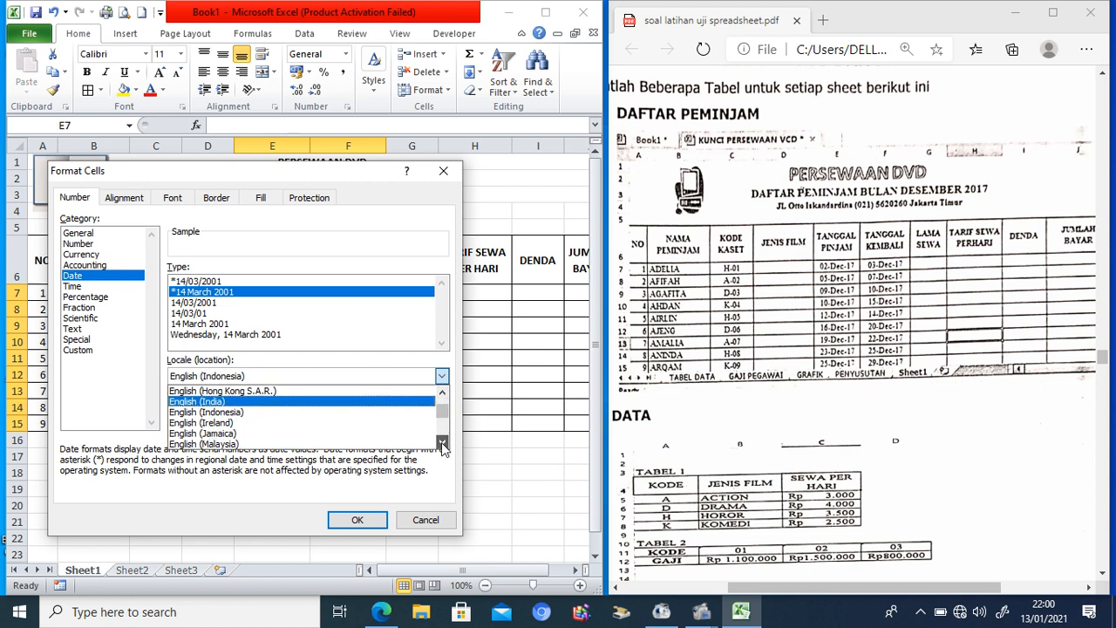
{"action": "left_click", "coordinate": [442, 444]}
{"action": "left_click", "coordinate": [442, 444]}
{"action": "left_click", "coordinate": [442, 444]}
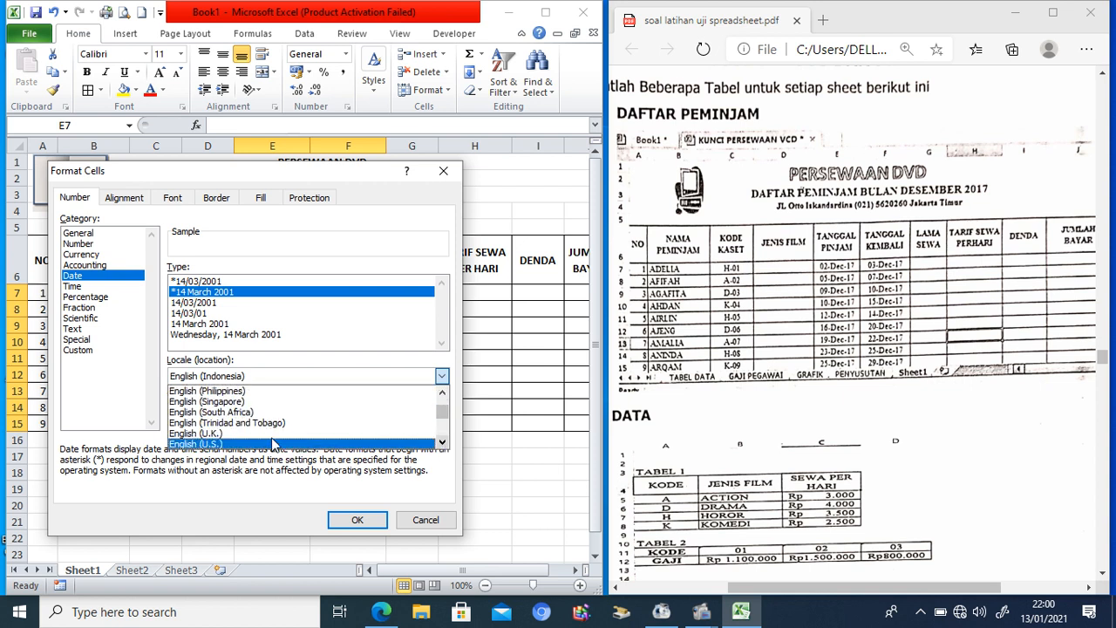
{"action": "left_click", "coordinate": [257, 434]}
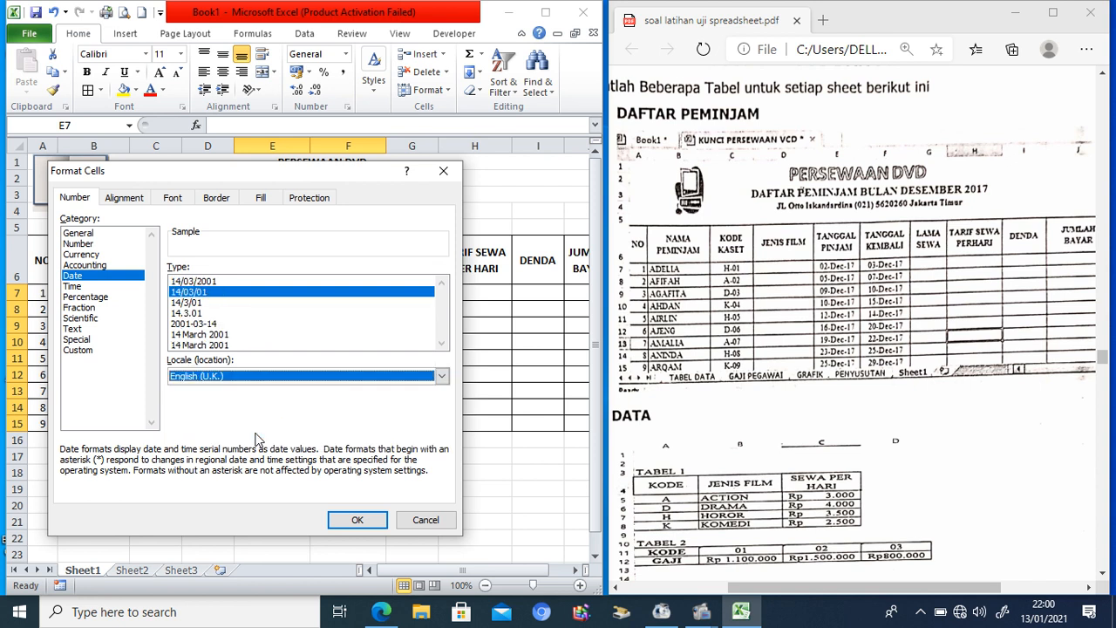
{"action": "left_click", "coordinate": [442, 375]}
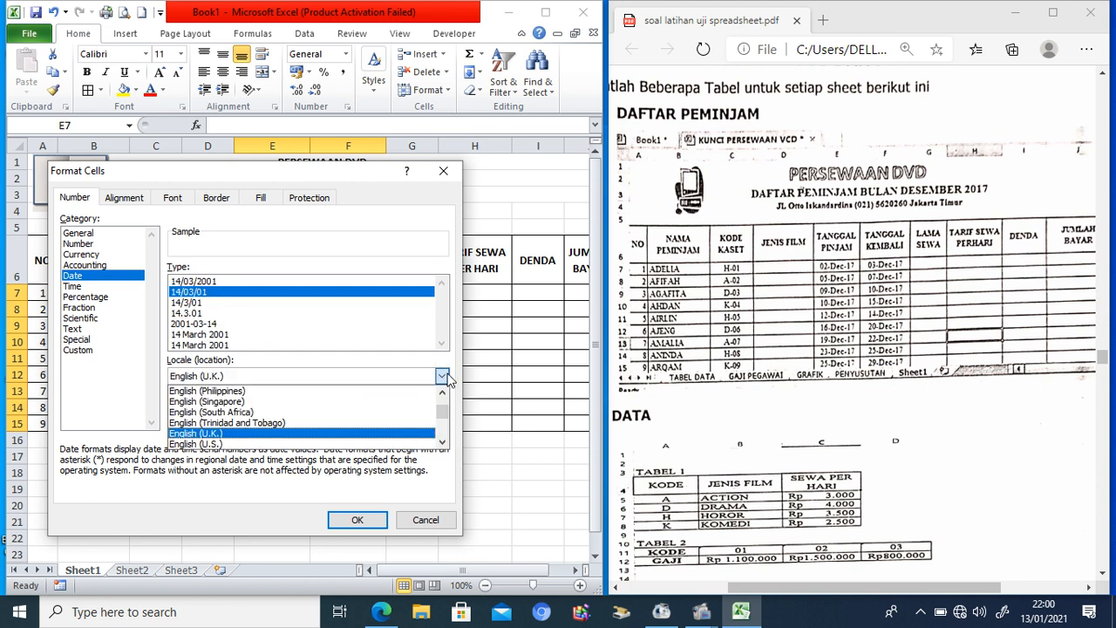
{"action": "left_click", "coordinate": [288, 445]}
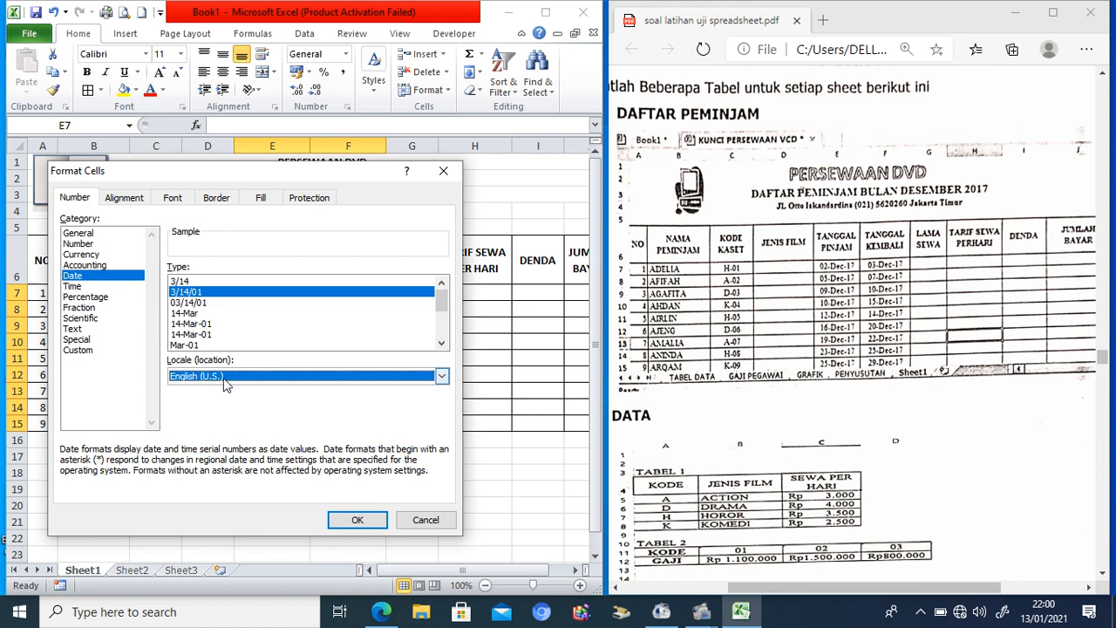
{"action": "left_click", "coordinate": [207, 323]}
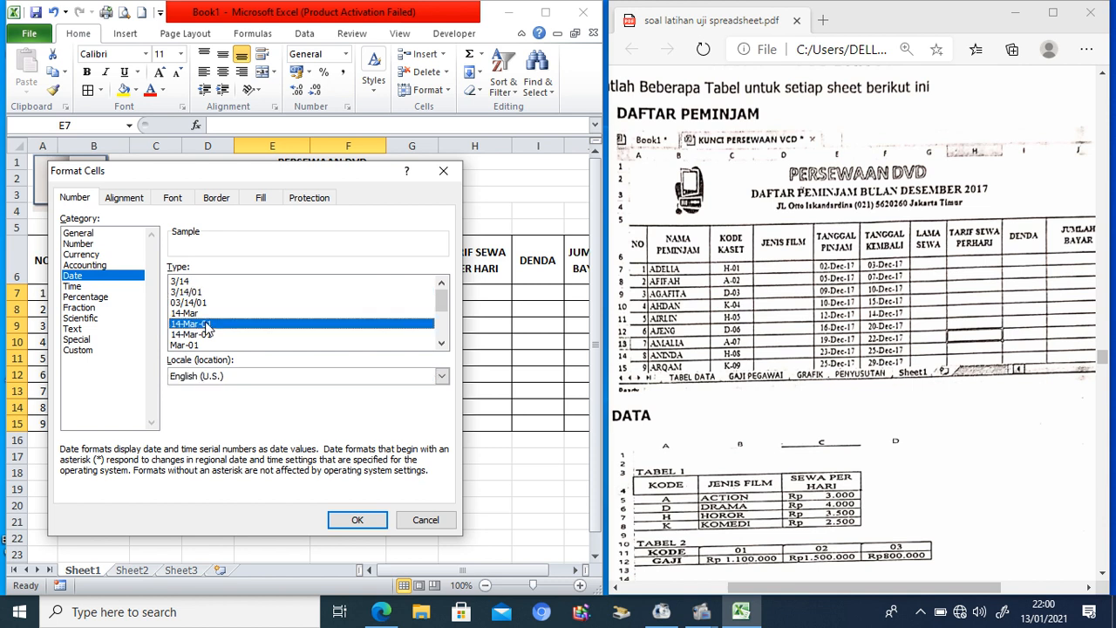
{"action": "left_click", "coordinate": [357, 520]}
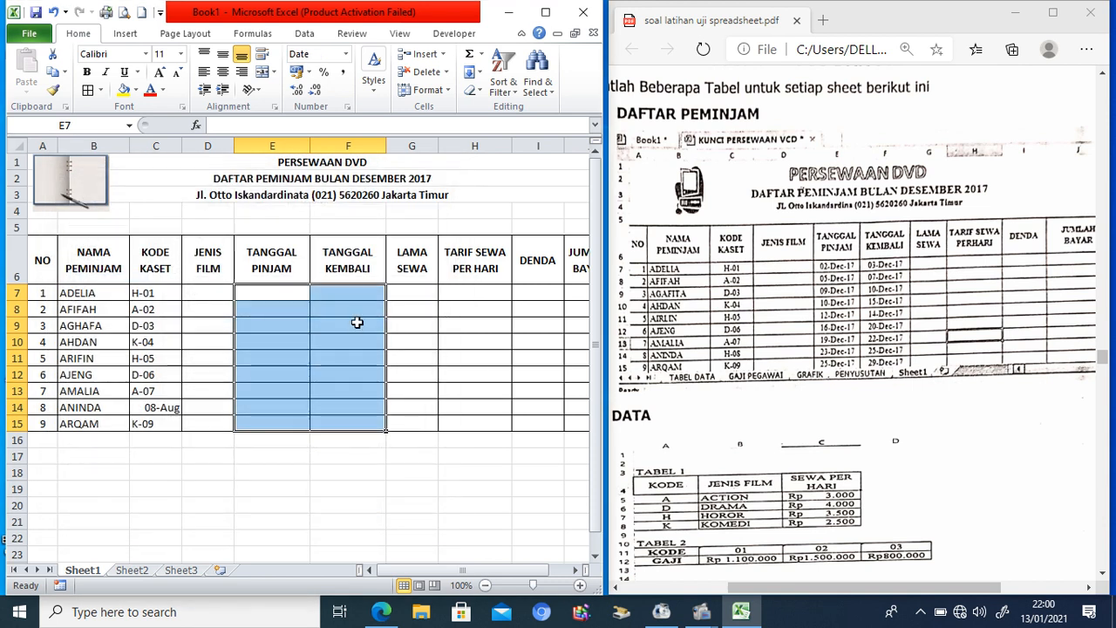
{"action": "left_click", "coordinate": [286, 292]}
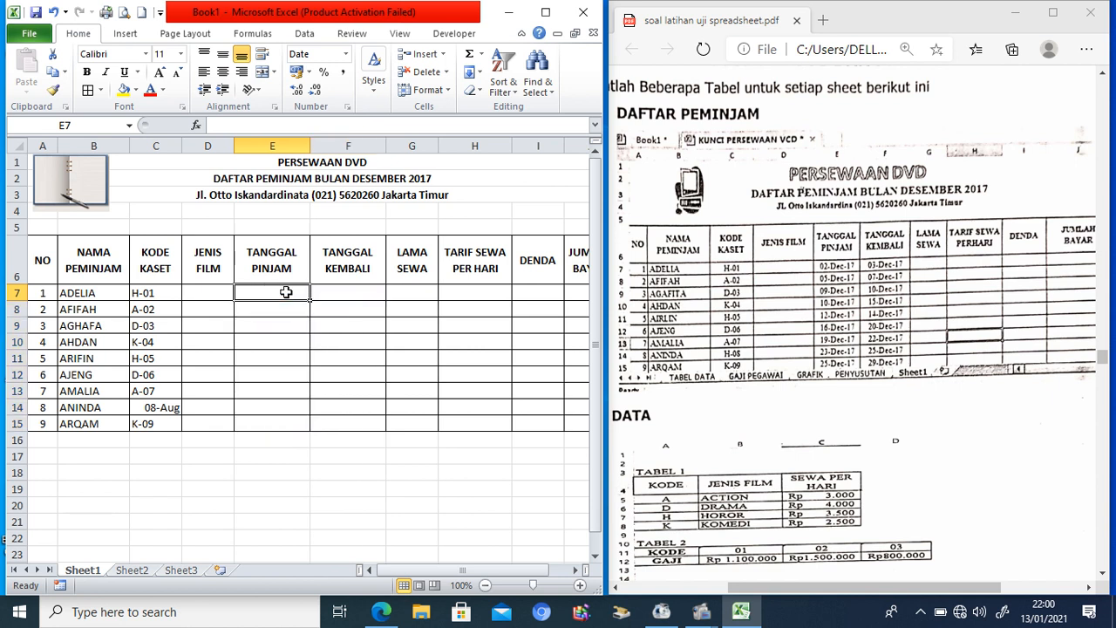
Step: Enter loan dates 2/12/17, 5/12/17 and 9/12/17 in E7:E9, fixing E9's missing year
{"action": "type", "text": "2/"}
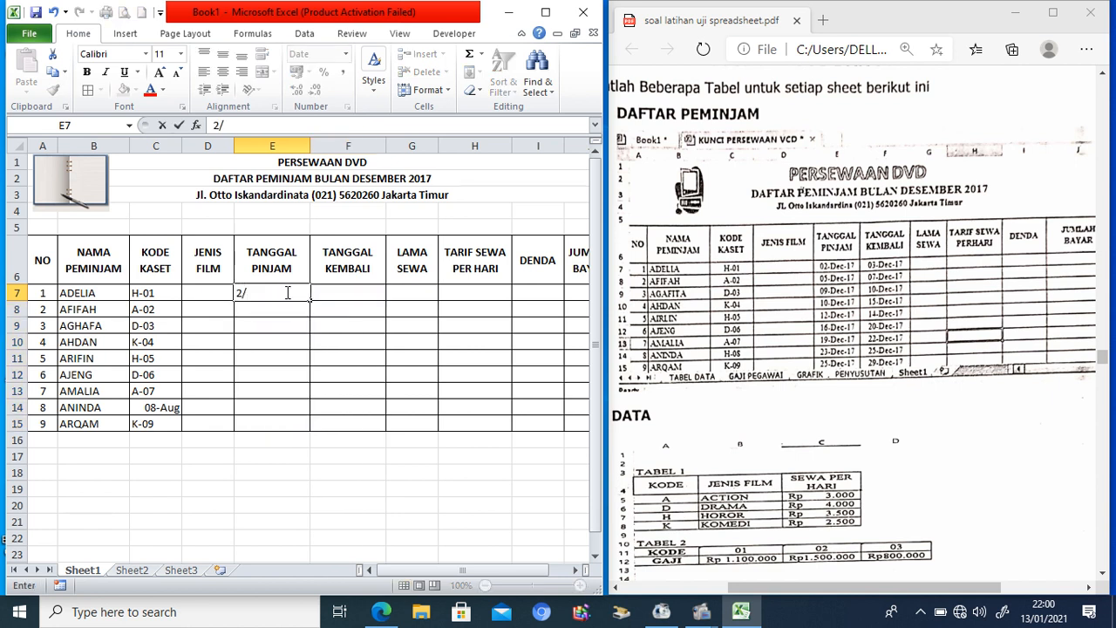
{"action": "type", "text": "12/17"}
{"action": "key", "text": "Return"}
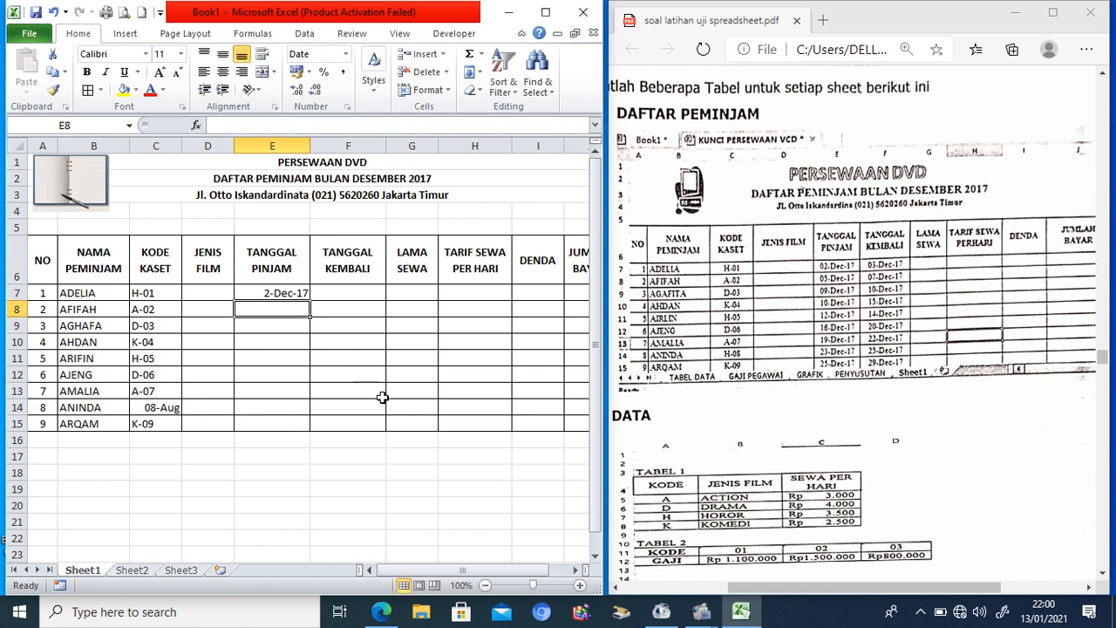
{"action": "type", "text": "5/12"}
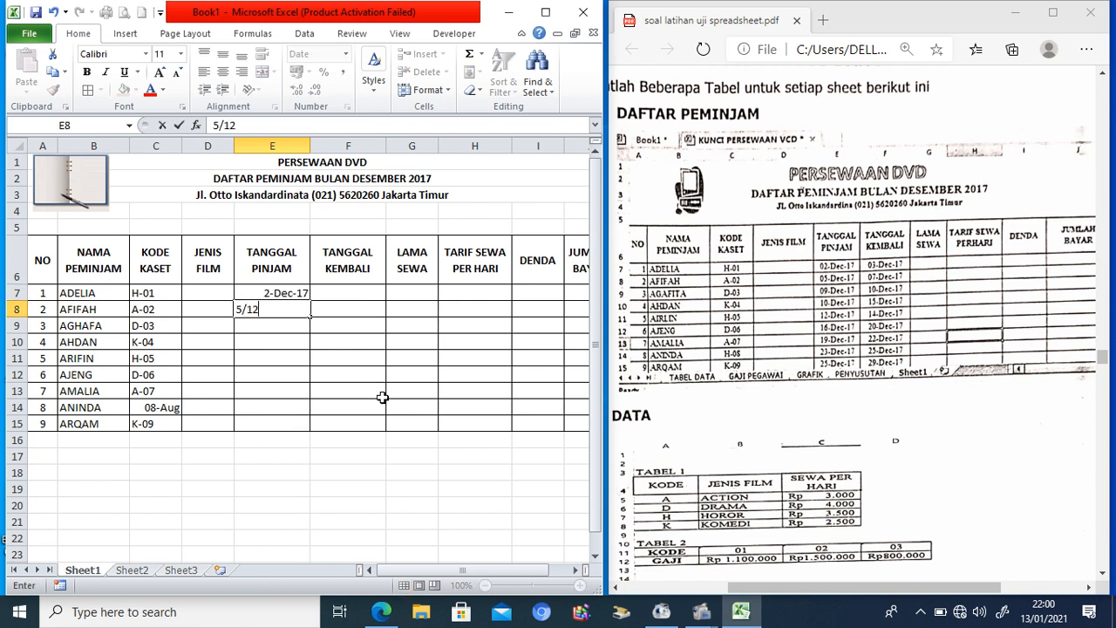
{"action": "type", "text": "/17"}
{"action": "key", "text": "Return"}
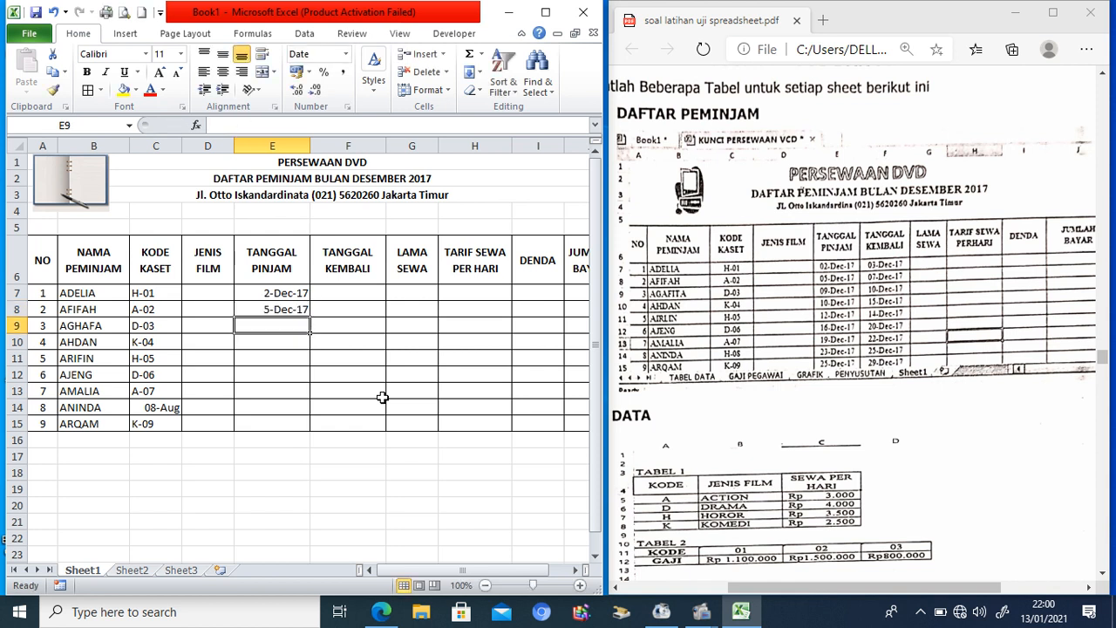
{"action": "type", "text": "9/12"}
{"action": "key", "text": "Return"}
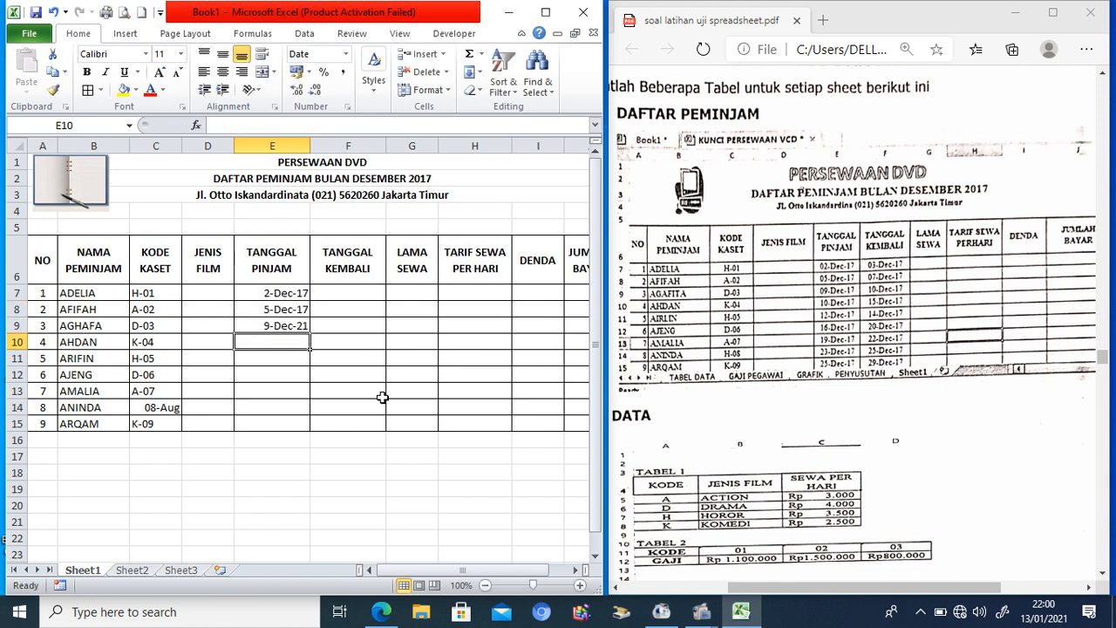
{"action": "key", "text": "Up"}
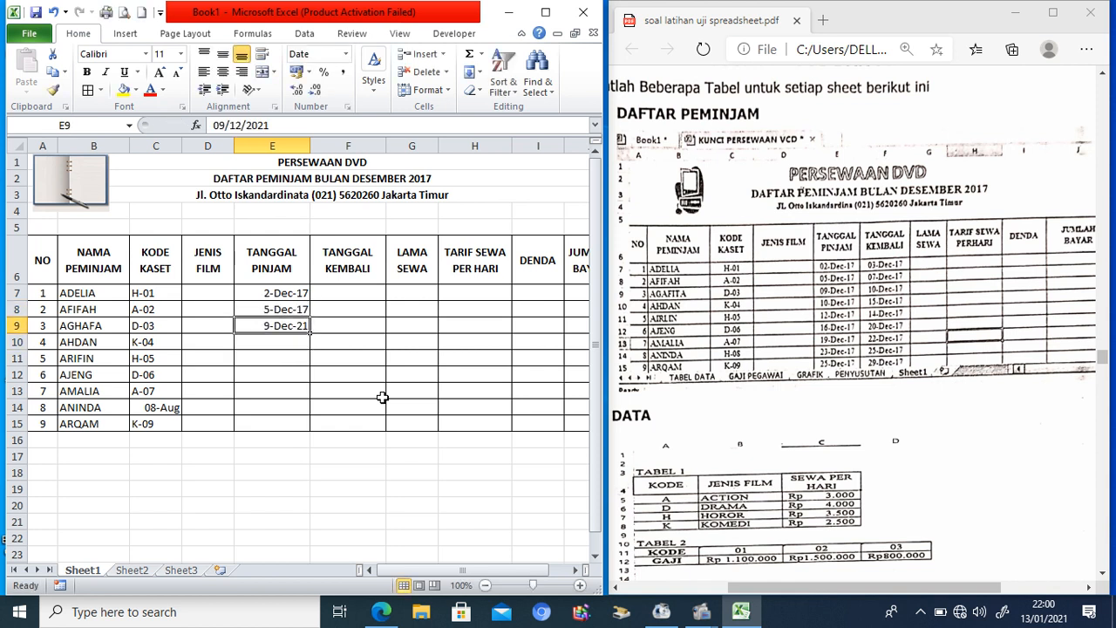
{"action": "type", "text": "9/12/17"}
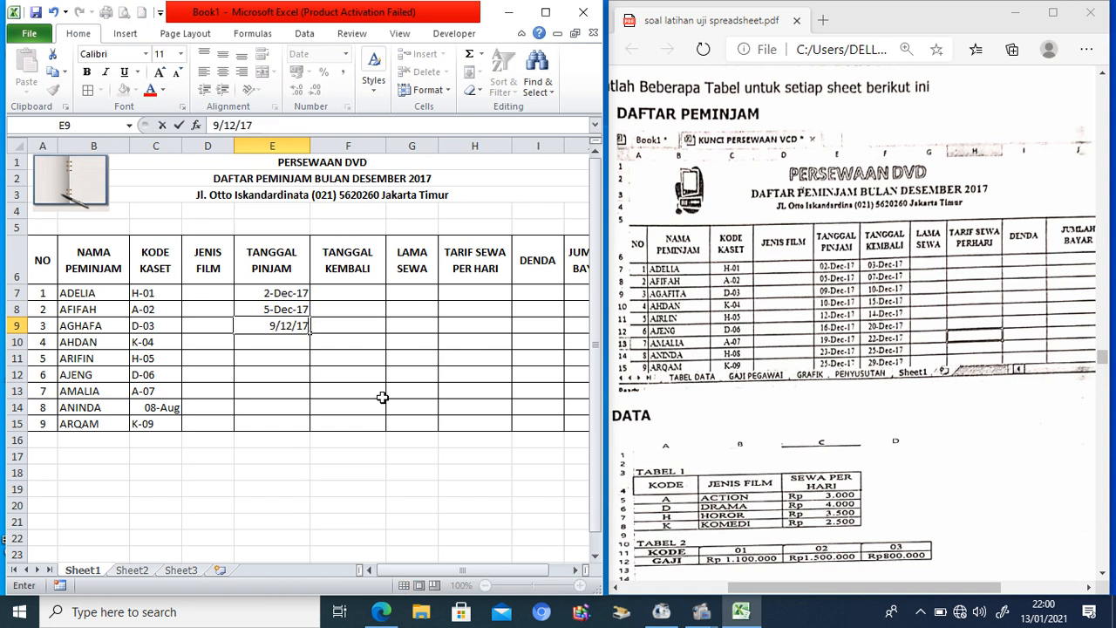
{"action": "key", "text": "Return"}
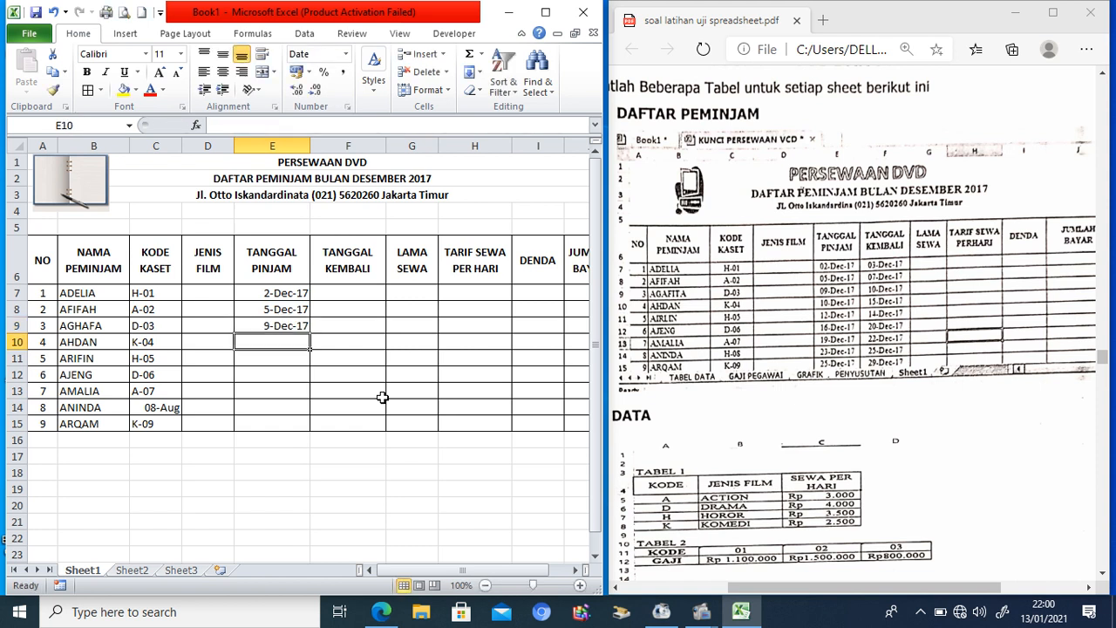
Step: Enter loan dates 10/12/17, 12/12/17, 16/12/17, 19/12/17, 23/12/17 and 25/12/17 down column E
{"action": "type", "text": "10/"}
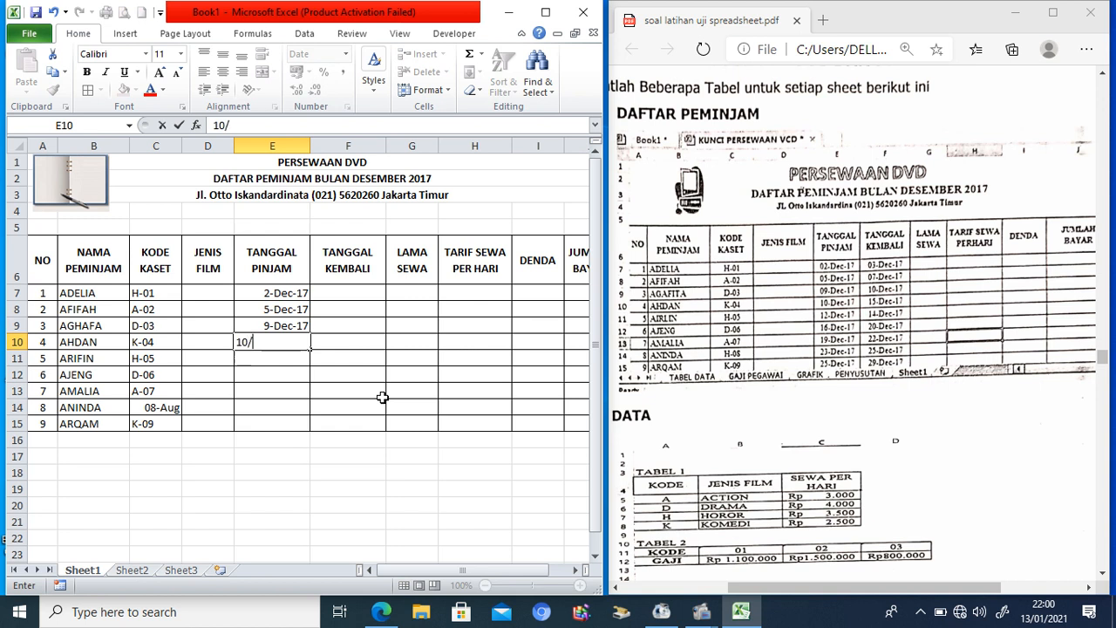
{"action": "type", "text": "12/17"}
{"action": "key", "text": "Return"}
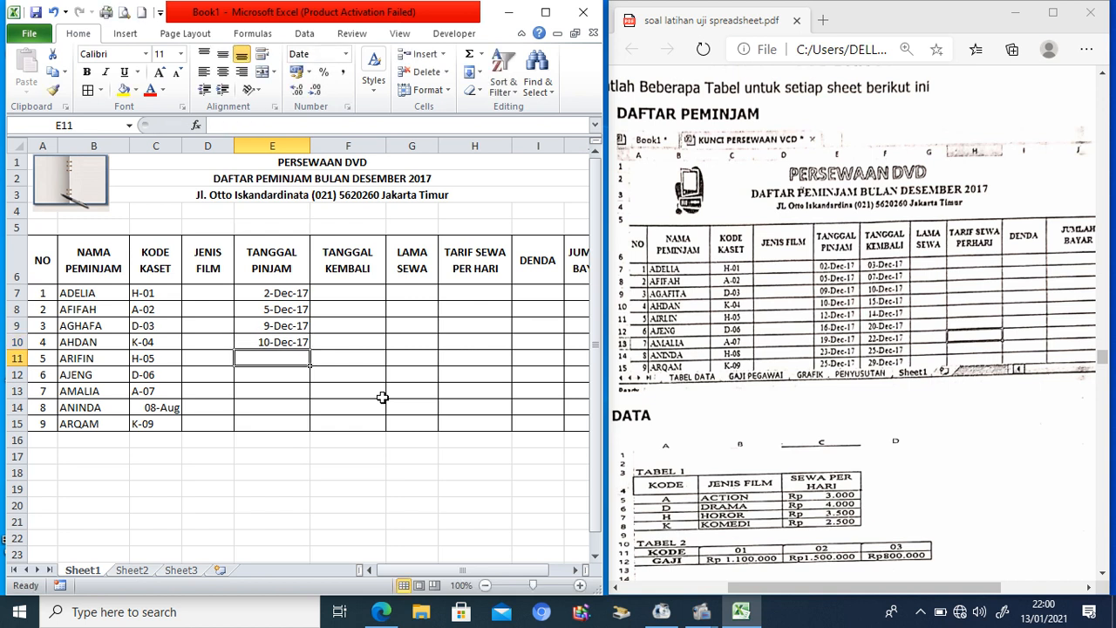
{"action": "type", "text": "12/12"}
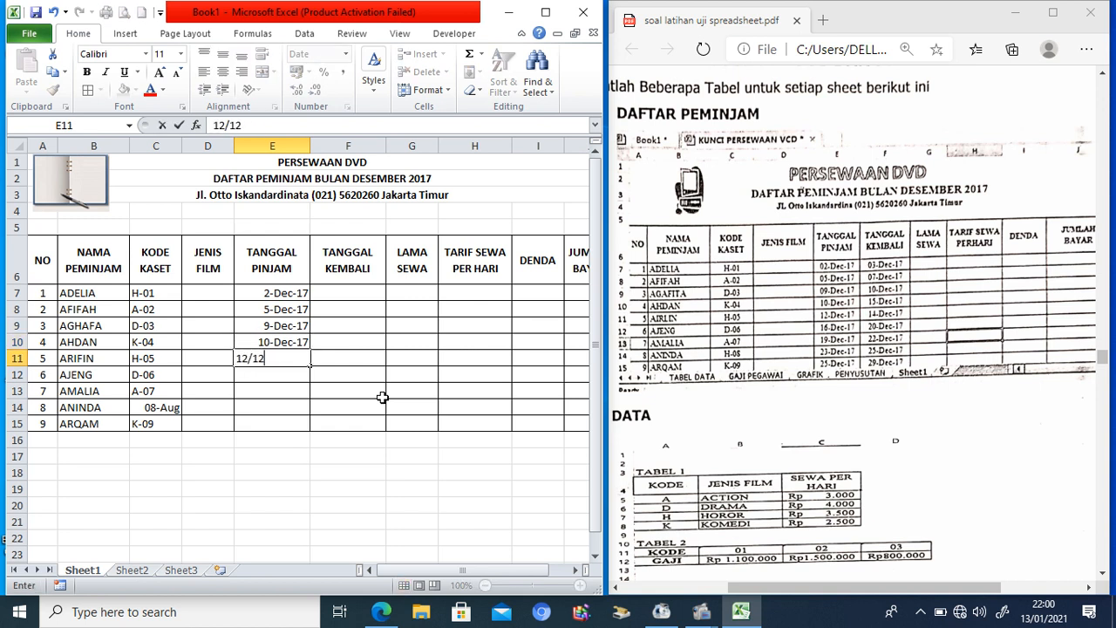
{"action": "type", "text": "/17"}
{"action": "key", "text": "Return"}
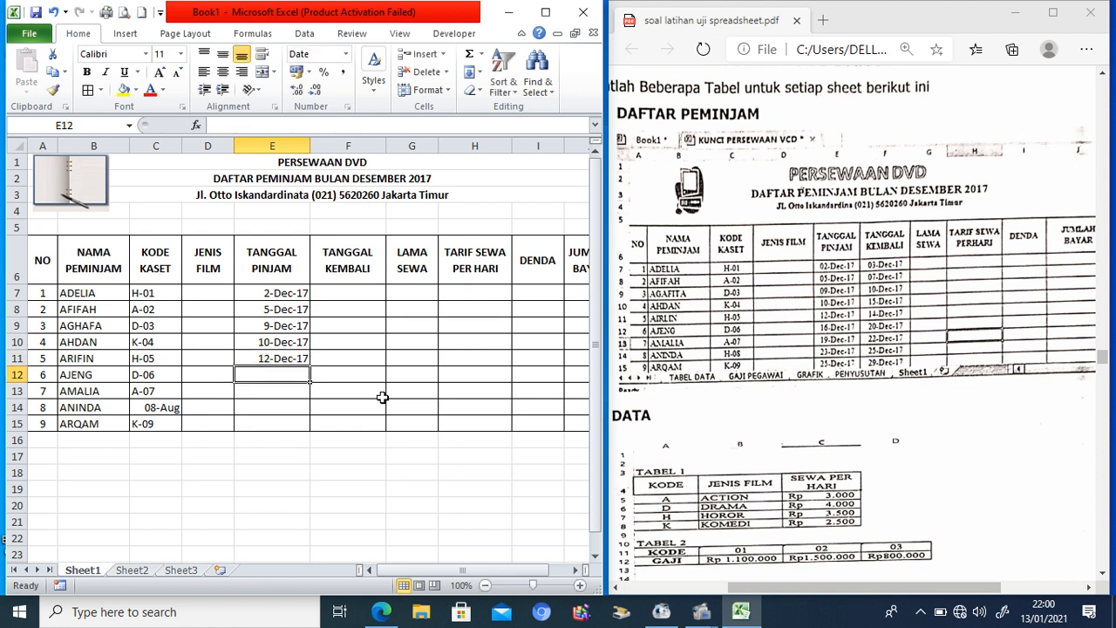
{"action": "type", "text": "16/12/1"}
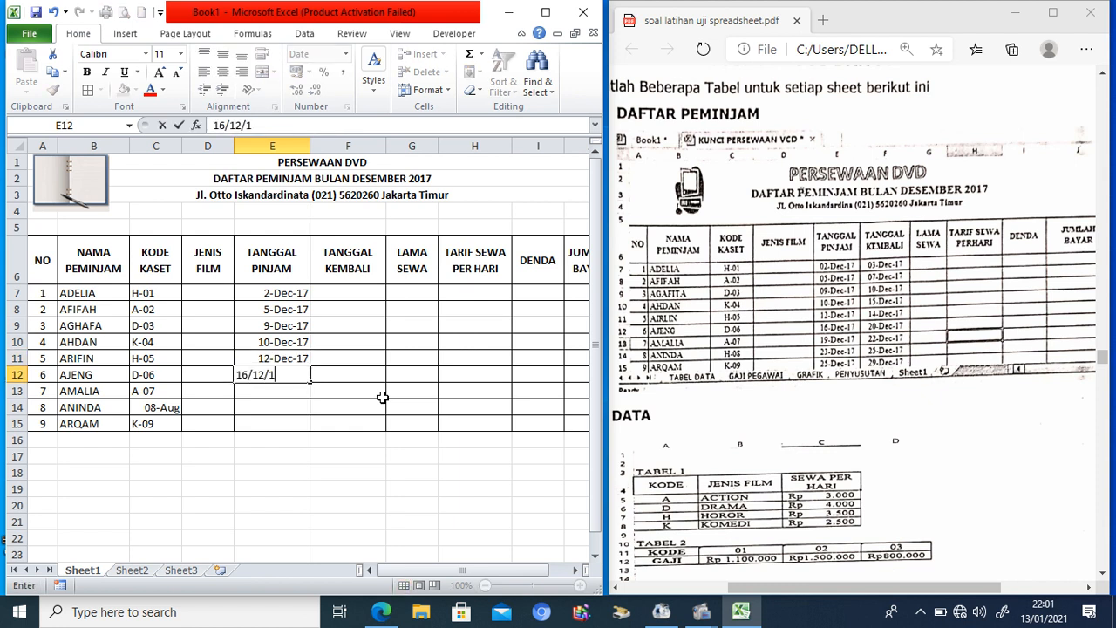
{"action": "type", "text": "7"}
{"action": "key", "text": "Return"}
{"action": "type", "text": "1"}
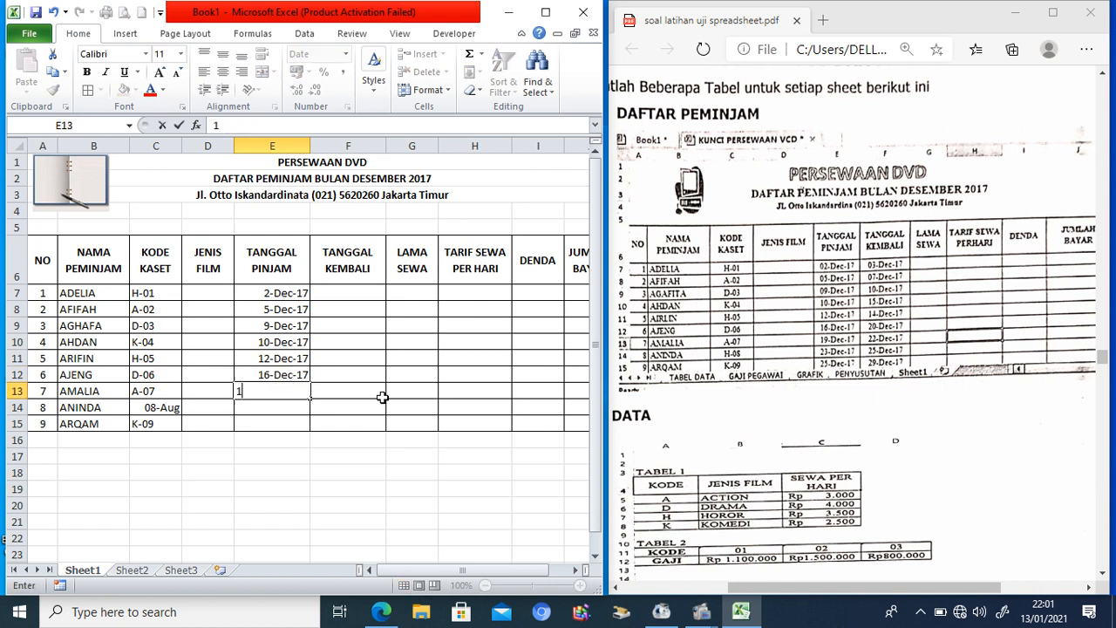
{"action": "type", "text": "9/12/17"}
{"action": "key", "text": "Return"}
{"action": "type", "text": "23/12/17"}
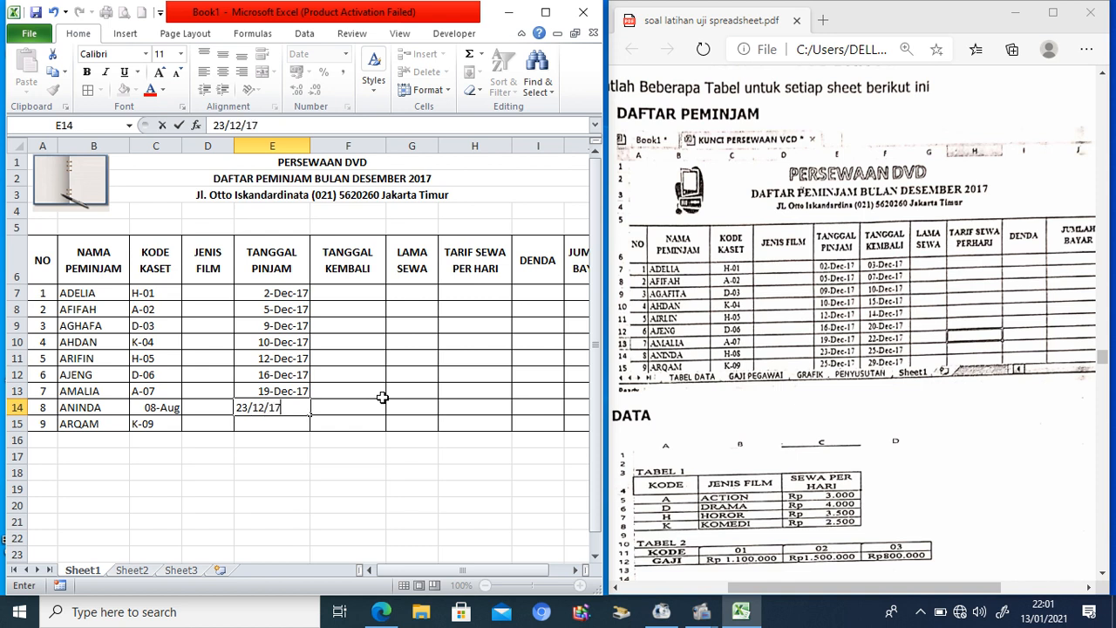
{"action": "key", "text": "Return"}
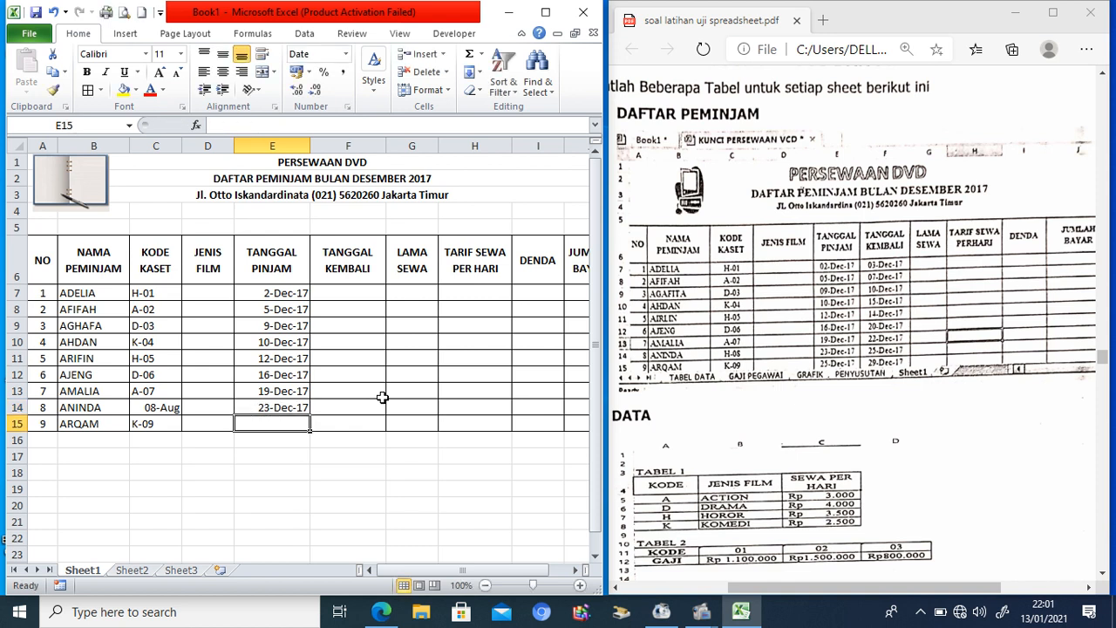
{"action": "type", "text": "25/12/17"}
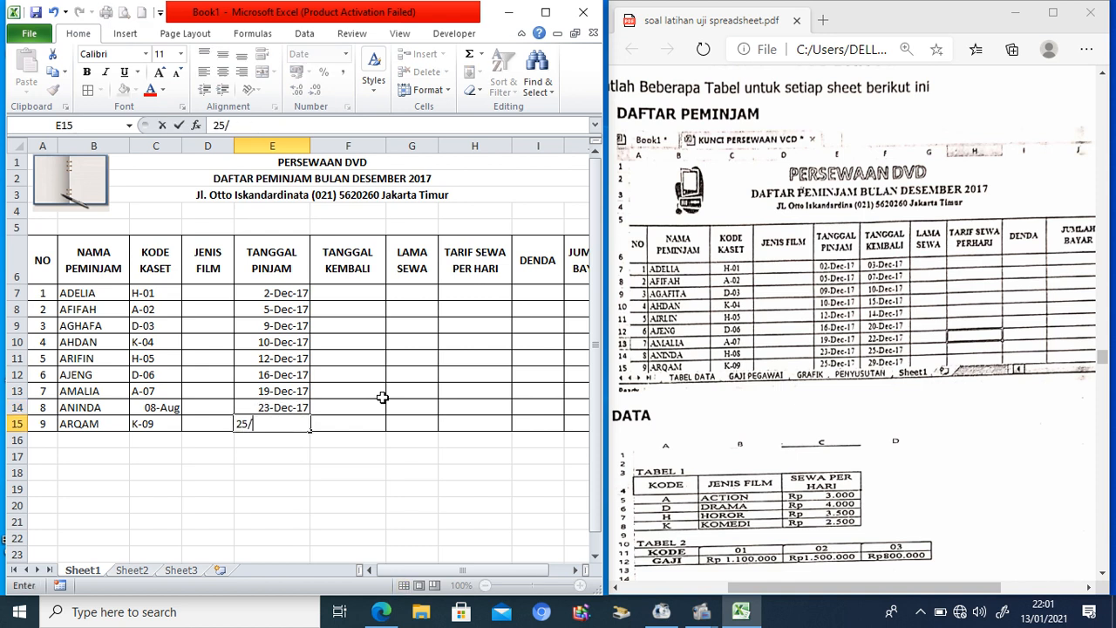
Step: Enter return dates 3/12/17, 7/12/17 and 10/12/17 in F7:F9
{"action": "left_click", "coordinate": [352, 288]}
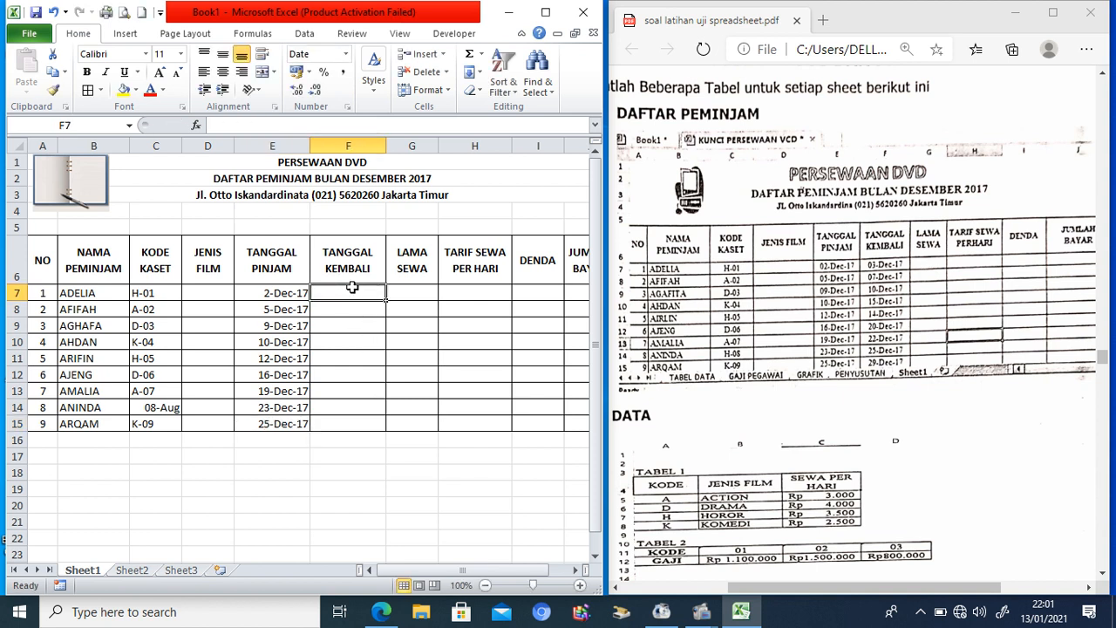
{"action": "type", "text": "3/12/17"}
{"action": "key", "text": "Return"}
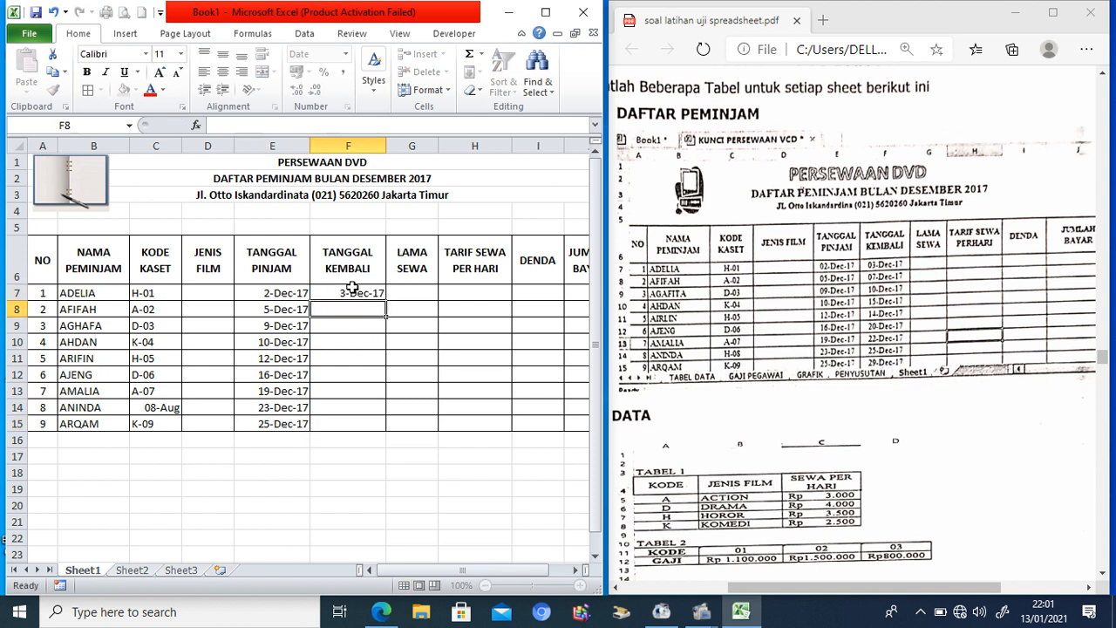
{"action": "type", "text": "7/12/4"}
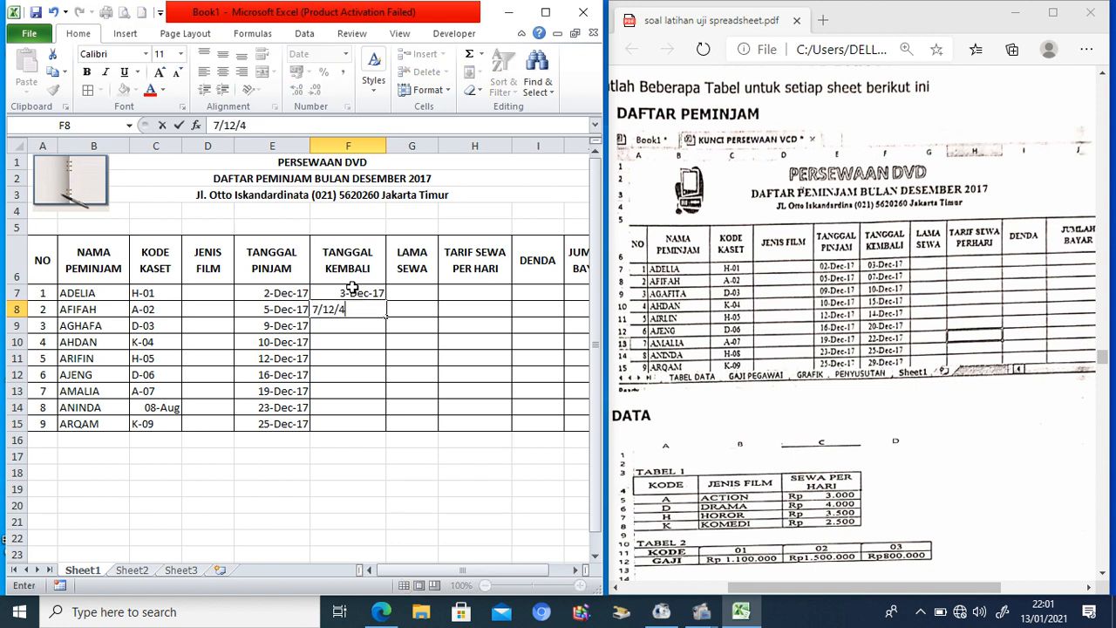
{"action": "key", "text": "BackSpace"}
{"action": "type", "text": "17"}
{"action": "key", "text": "Return"}
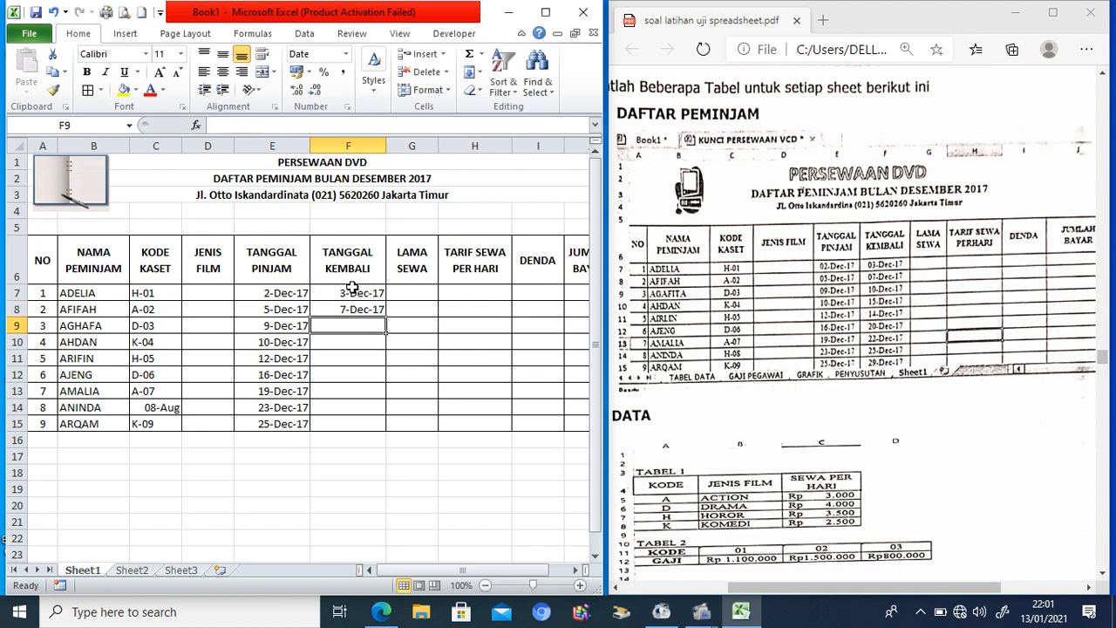
{"action": "type", "text": "10/12/17"}
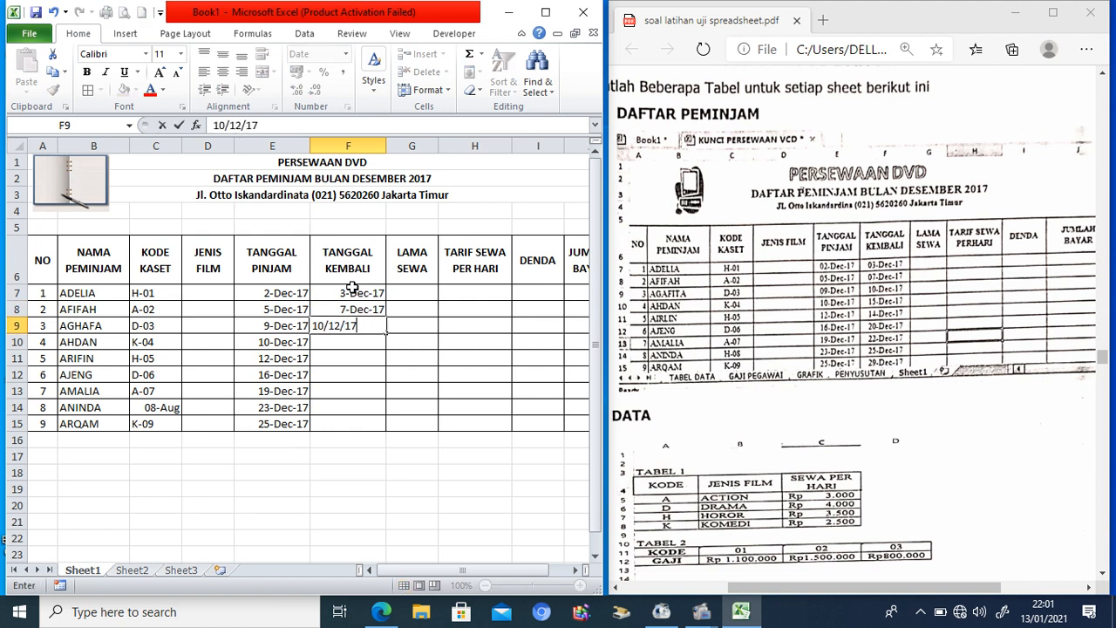
{"action": "key", "text": "Return"}
Step: Enter return dates 15/12/17, 14/12/17, 20/1217, 22/12/17, 25/12/17 and 29/12 in F10:F15
{"action": "type", "text": "15/12/17"}
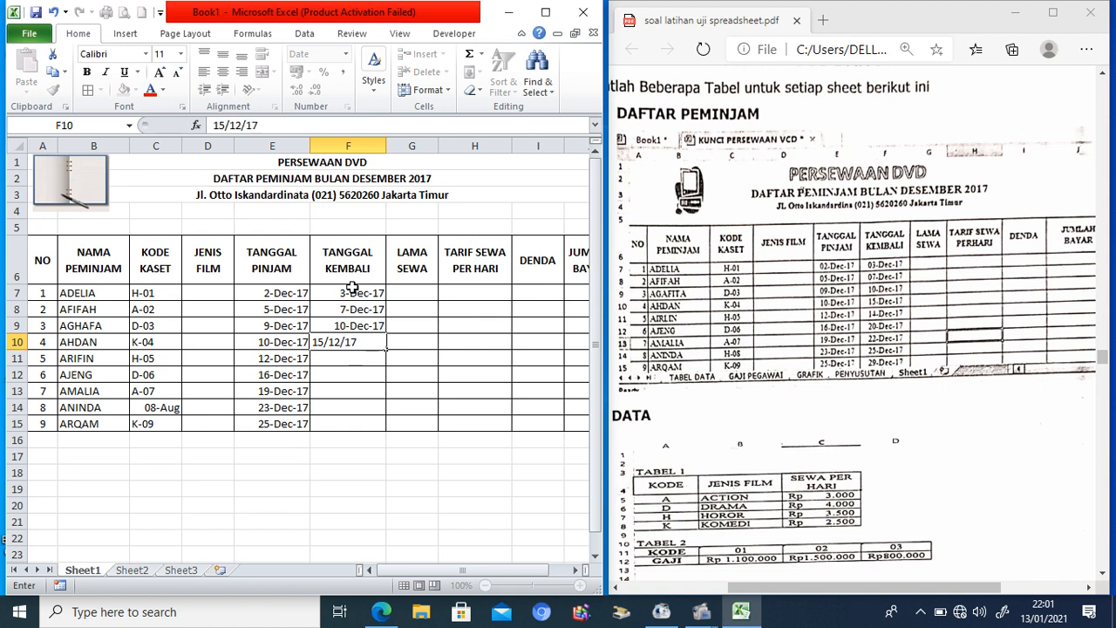
{"action": "key", "text": "Return"}
{"action": "type", "text": "14/1"}
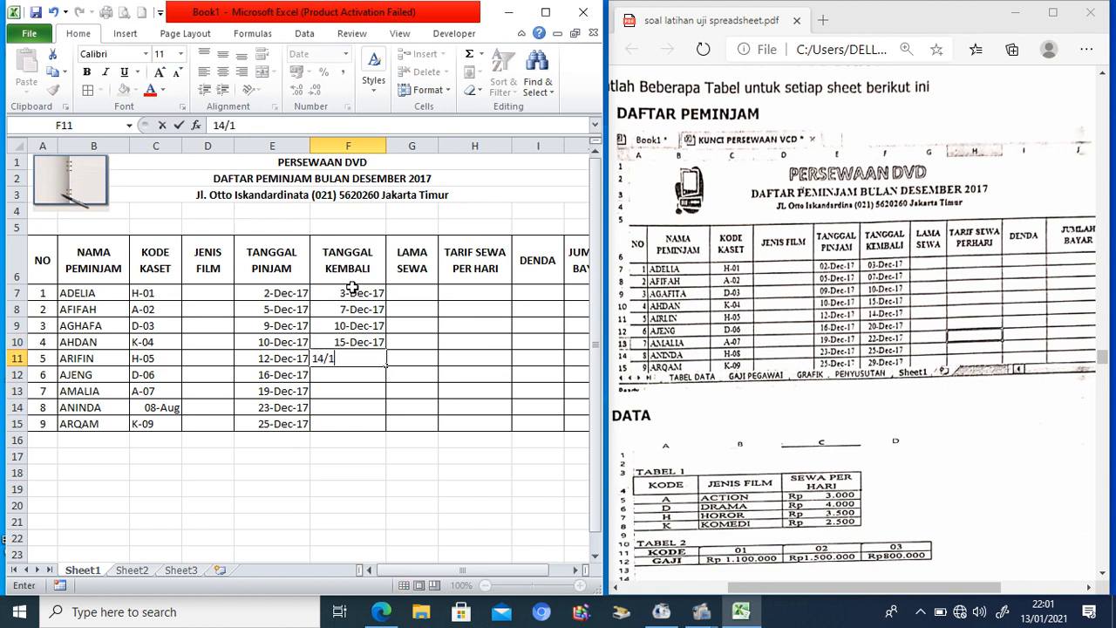
{"action": "type", "text": "2/17"}
{"action": "key", "text": "Return"}
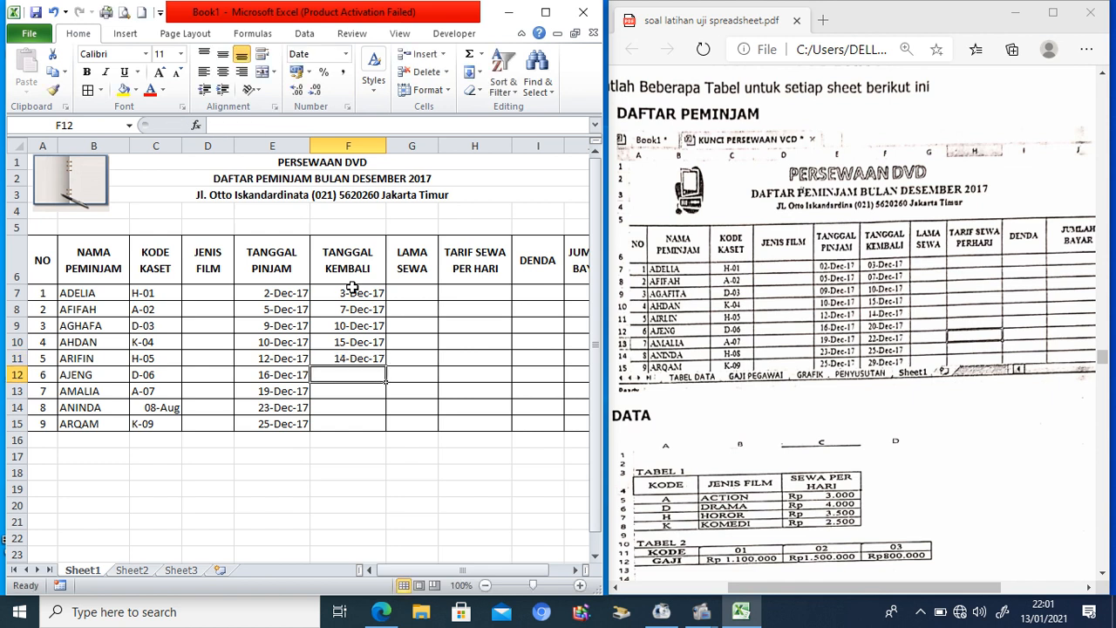
{"action": "type", "text": "20"}
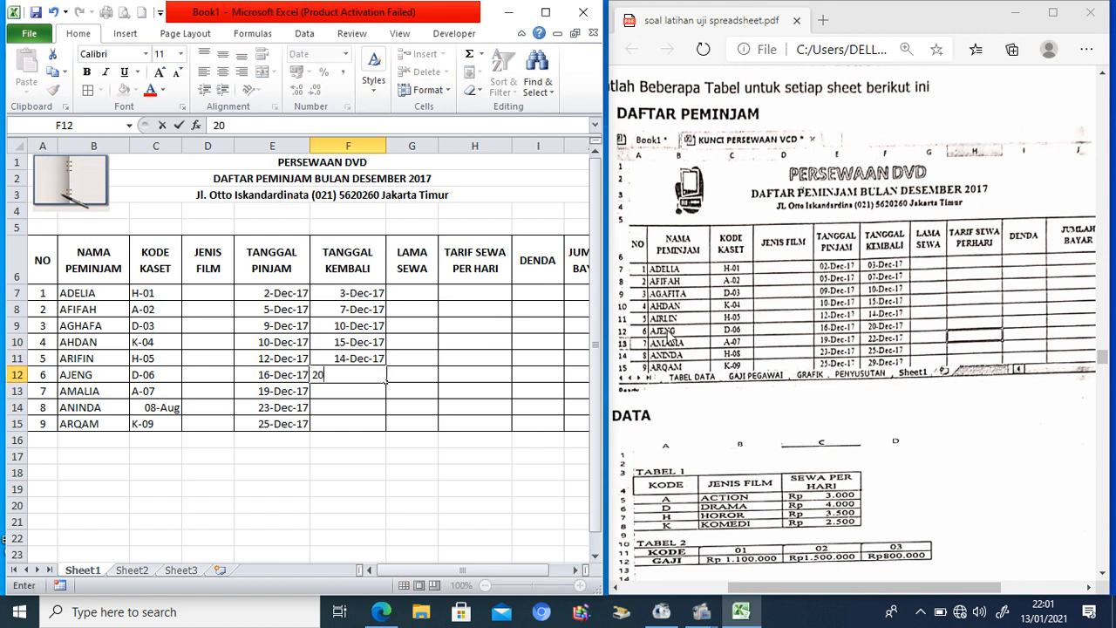
{"action": "type", "text": "/1217"}
{"action": "key", "text": "Return"}
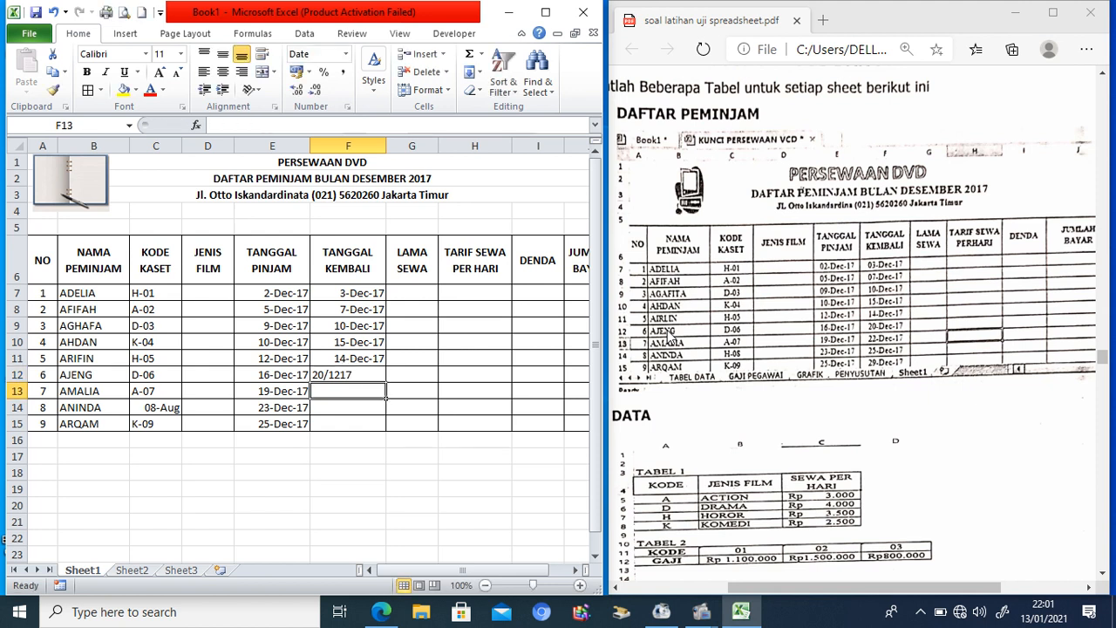
{"action": "type", "text": "22/12/17"}
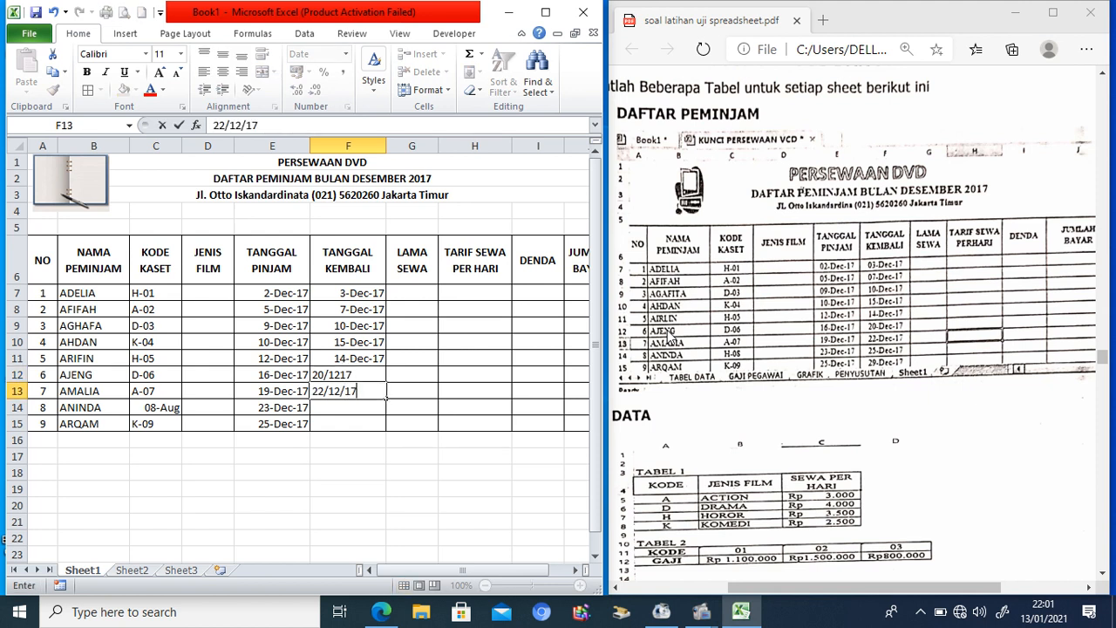
{"action": "key", "text": "Return"}
{"action": "type", "text": "25/12/17"}
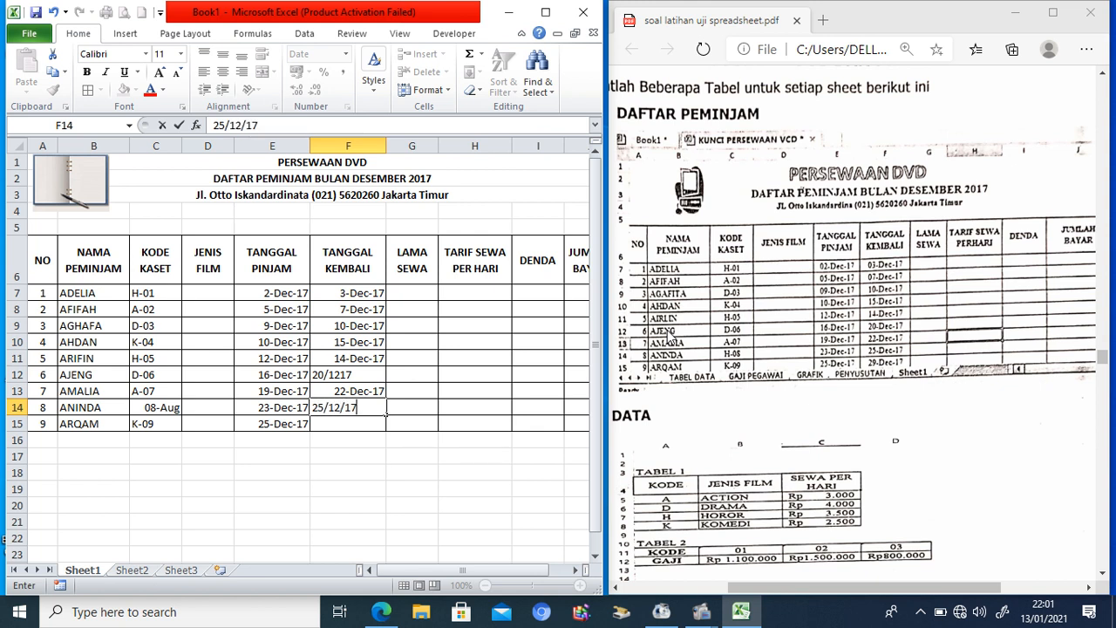
{"action": "key", "text": "Return"}
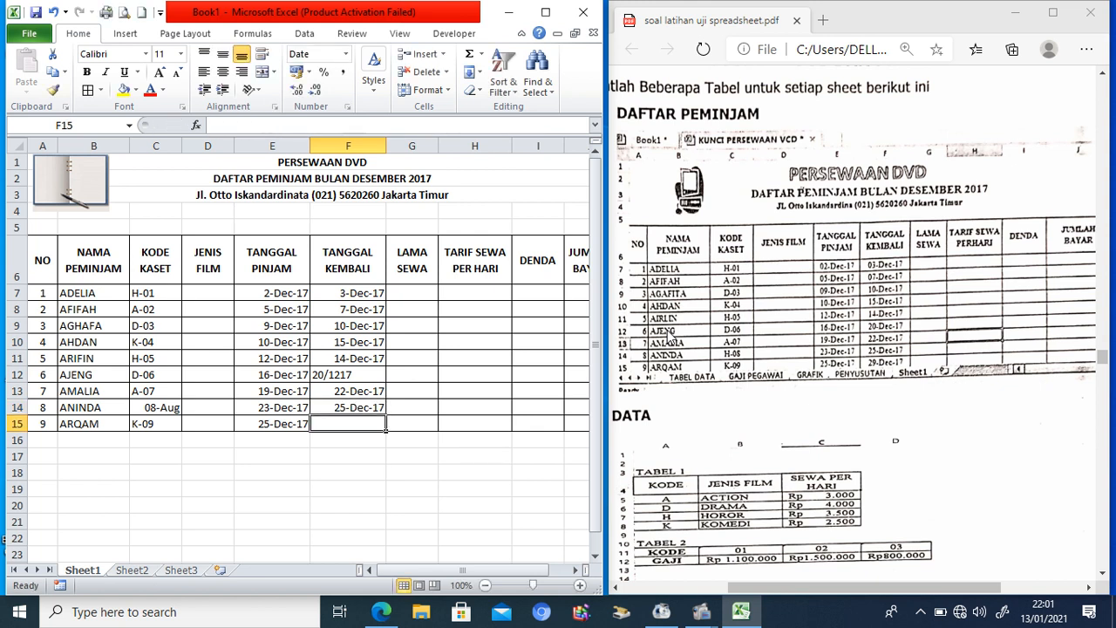
{"action": "type", "text": "29"}
{"action": "type", "text": "/12"}
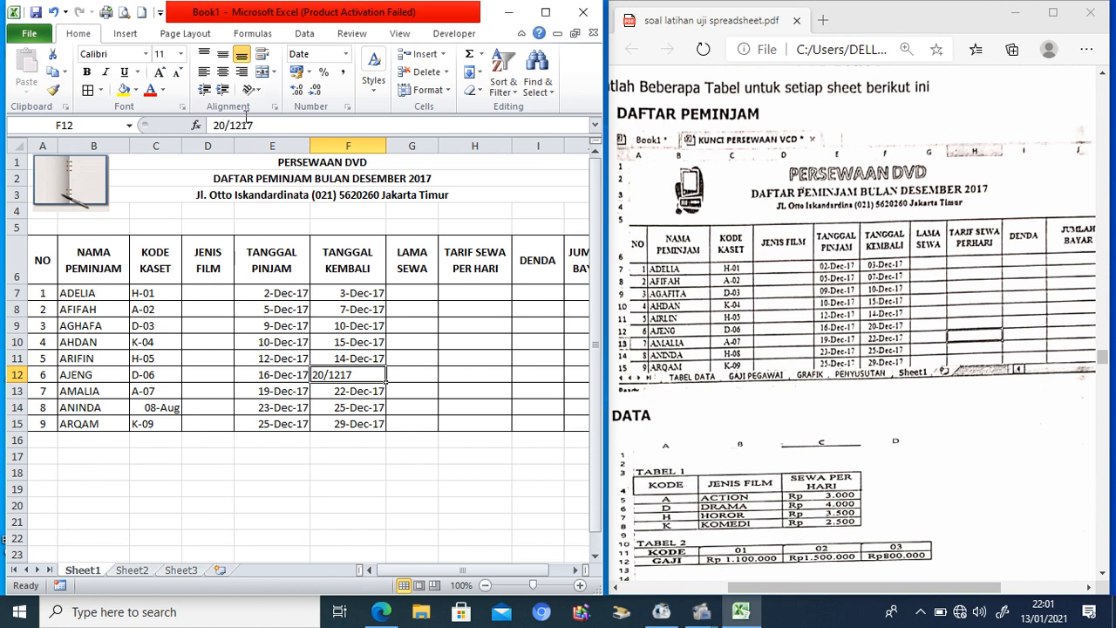
Step: Correct F12 to 20/12/17 and scroll the PDF down to the DATA tables
{"action": "left_click", "coordinate": [239, 124]}
{"action": "type", "text": "/"}
{"action": "key", "text": "Return"}
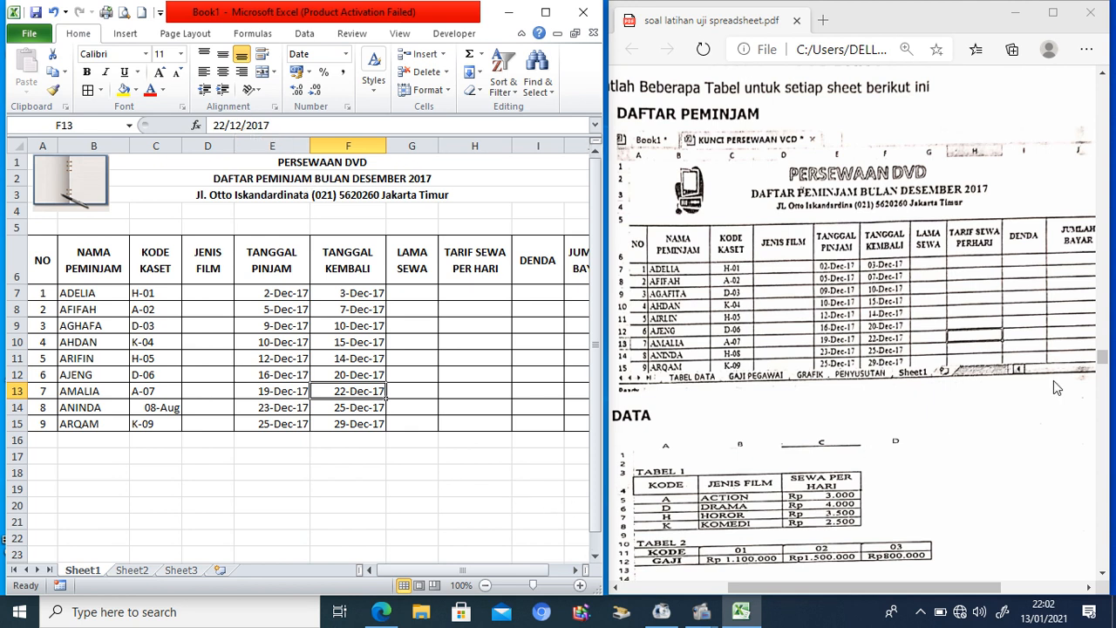
{"action": "left_click_drag", "start_coordinate": [1103, 357], "coordinate": [1102, 362]}
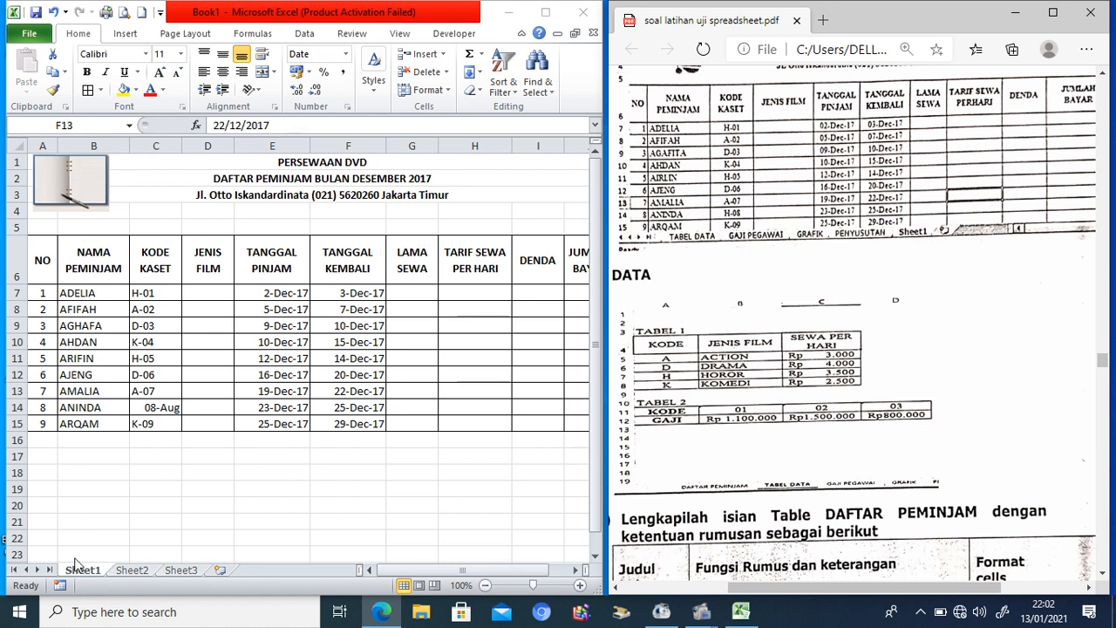
{"action": "left_click", "coordinate": [128, 576]}
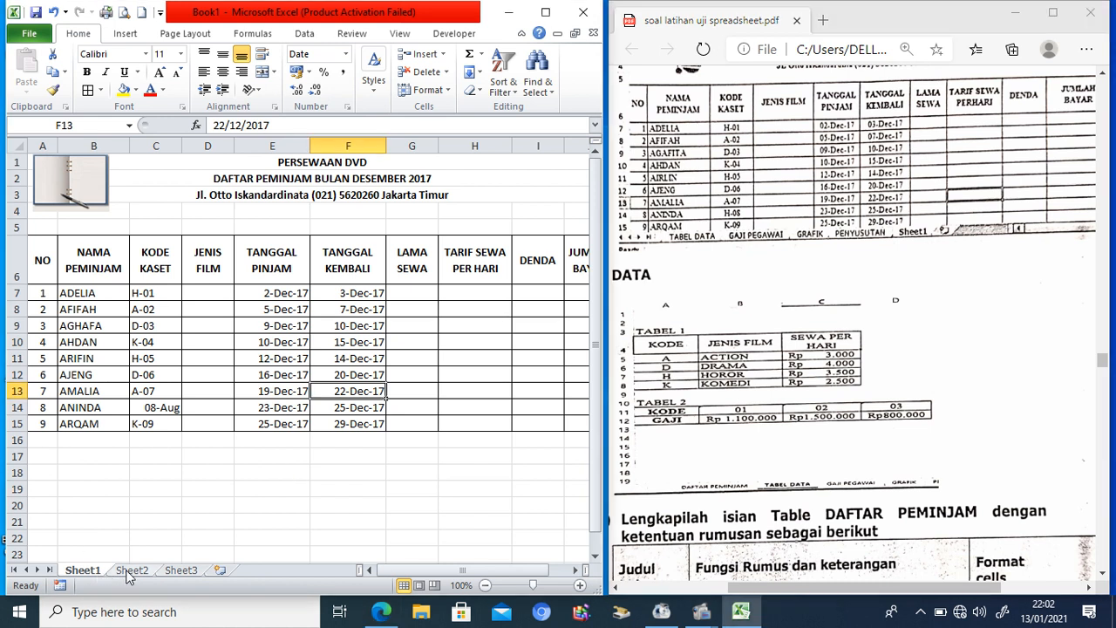
Step: Switch to Sheet2 and rename its tab to TABEL DATA
{"action": "left_click", "coordinate": [127, 572]}
{"action": "right_click", "coordinate": [127, 572]}
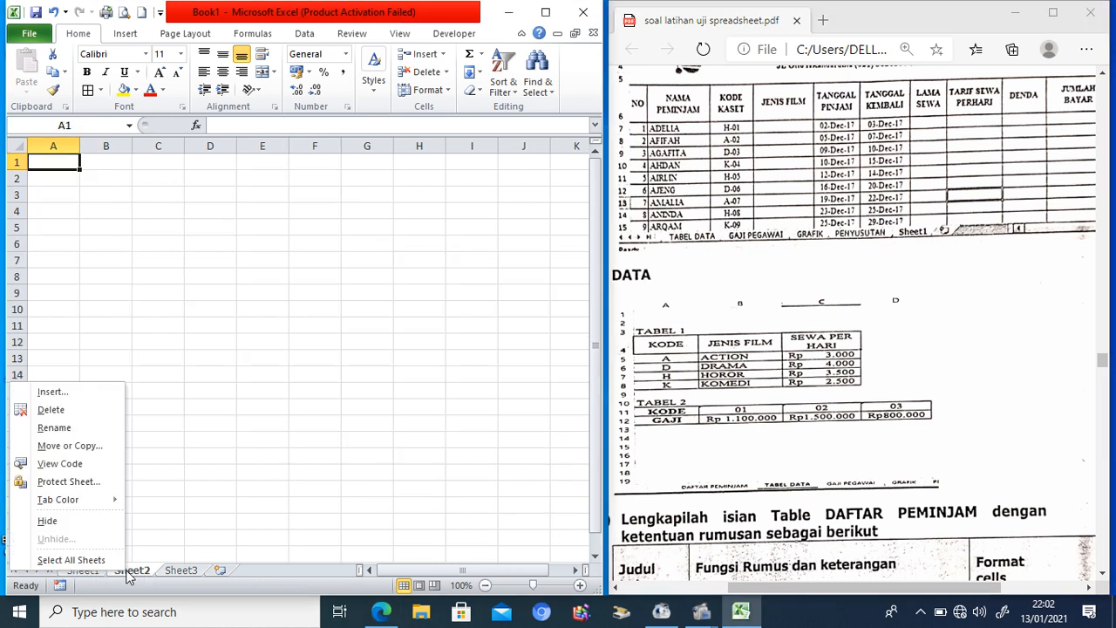
{"action": "left_click", "coordinate": [54, 428]}
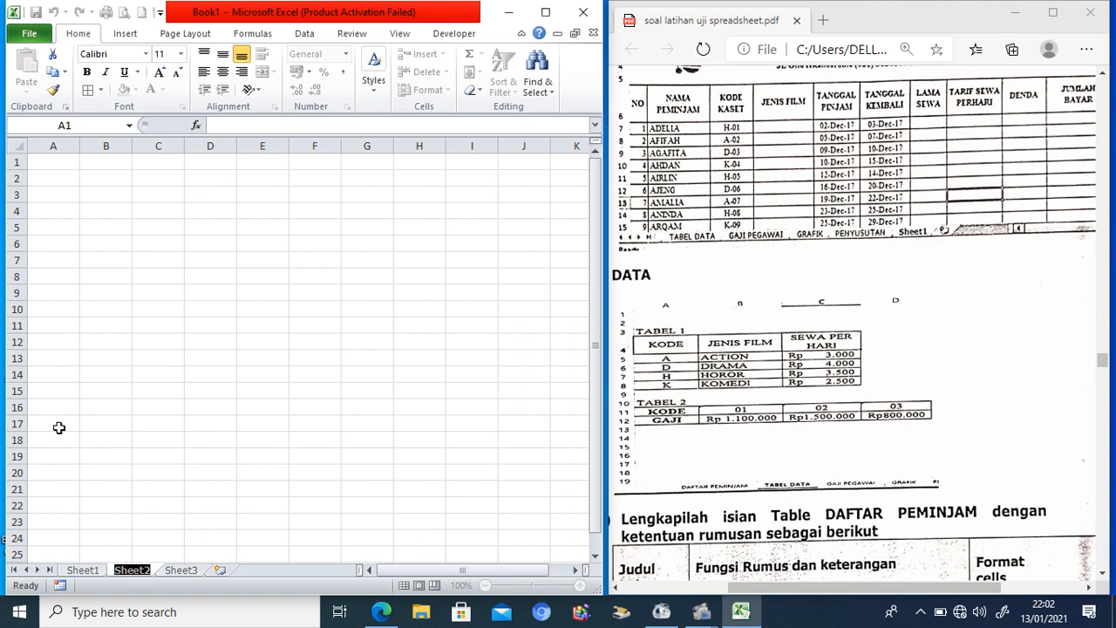
{"action": "type", "text": "TABEL DATA"}
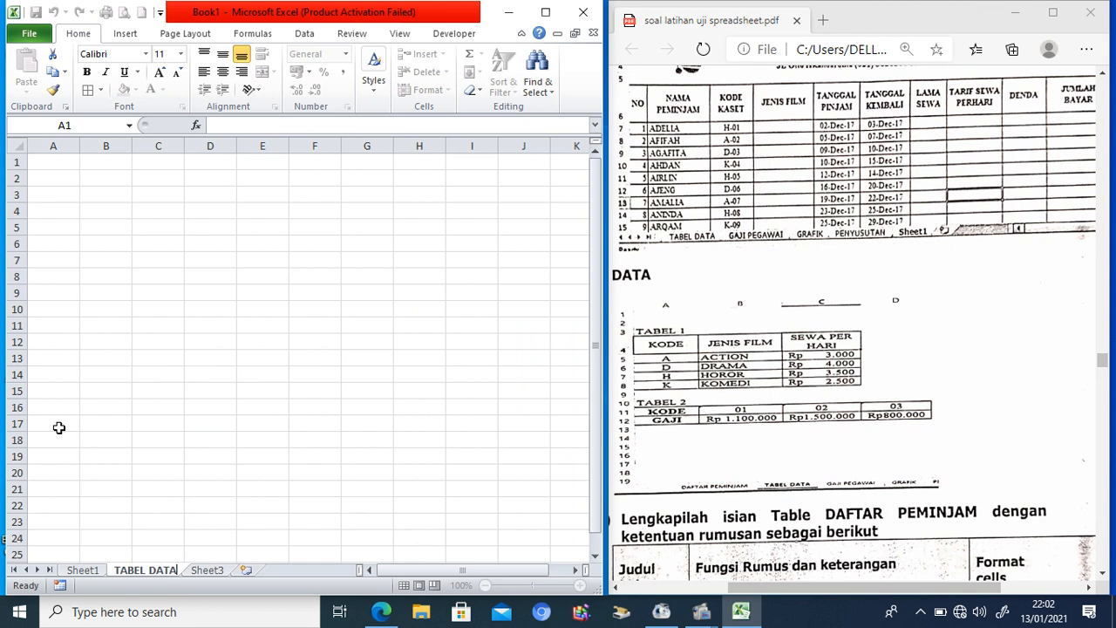
{"action": "left_click", "coordinate": [97, 254]}
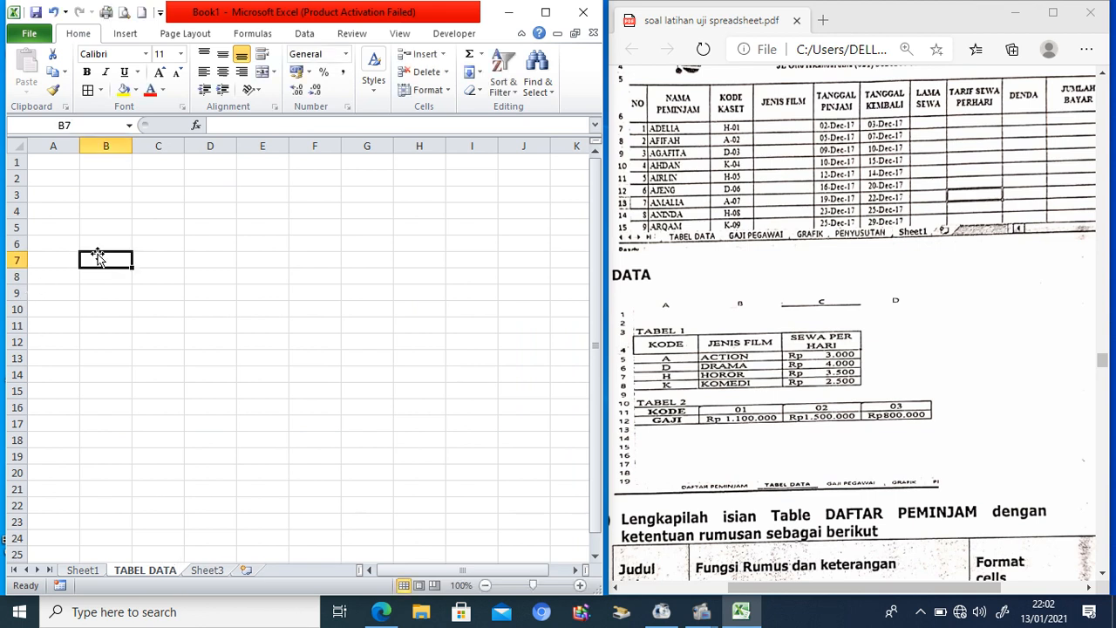
Step: Add the TABEL 1 title in A3 with headers KODE, JENIS FILM and SEWA PERHARI
{"action": "left_click", "coordinate": [46, 196]}
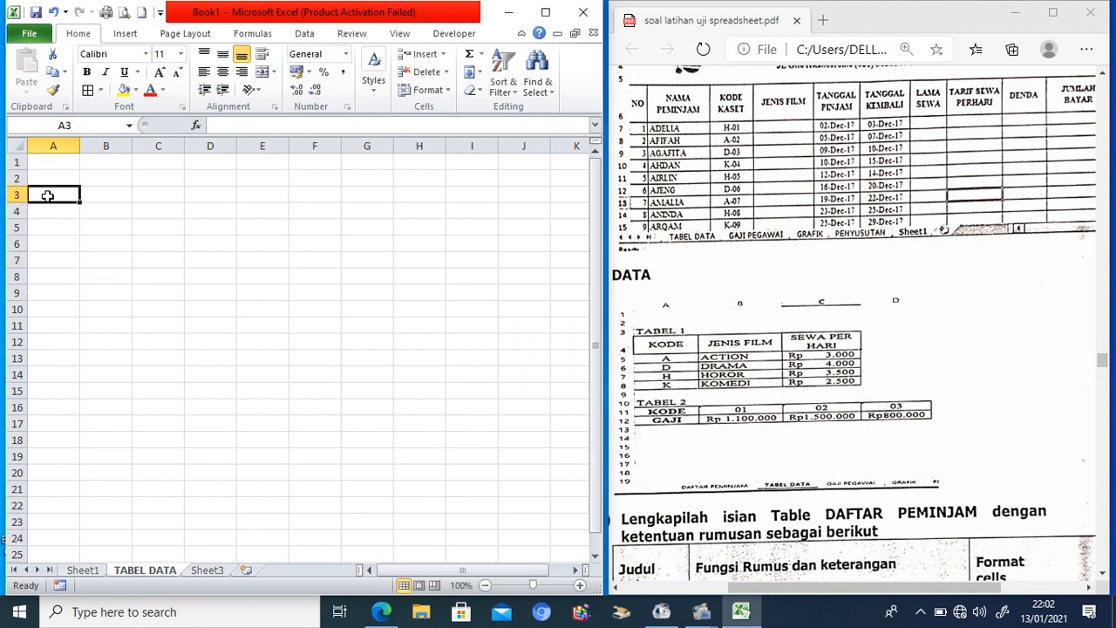
{"action": "type", "text": "TABEL"}
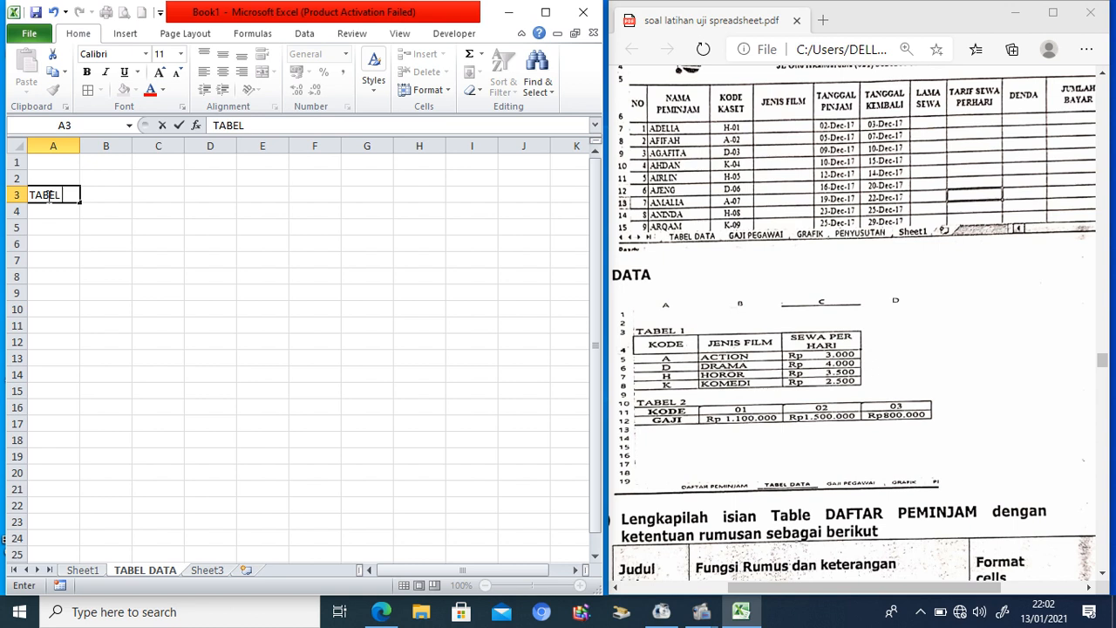
{"action": "type", "text": " 1"}
{"action": "key", "text": "Return"}
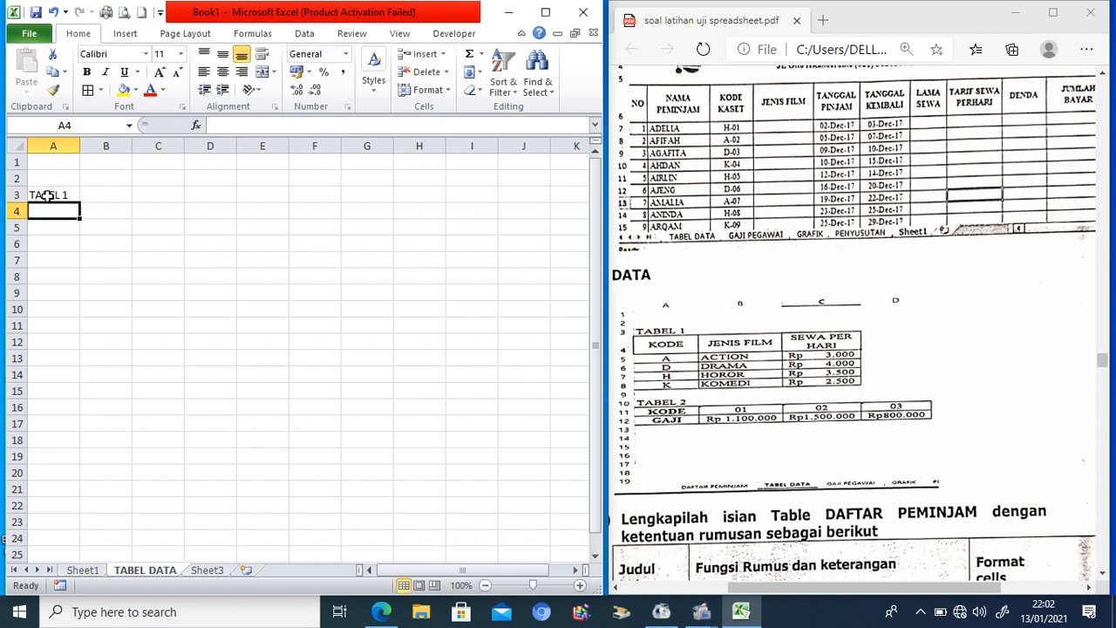
{"action": "type", "text": "KODE"}
{"action": "key", "text": "Tab"}
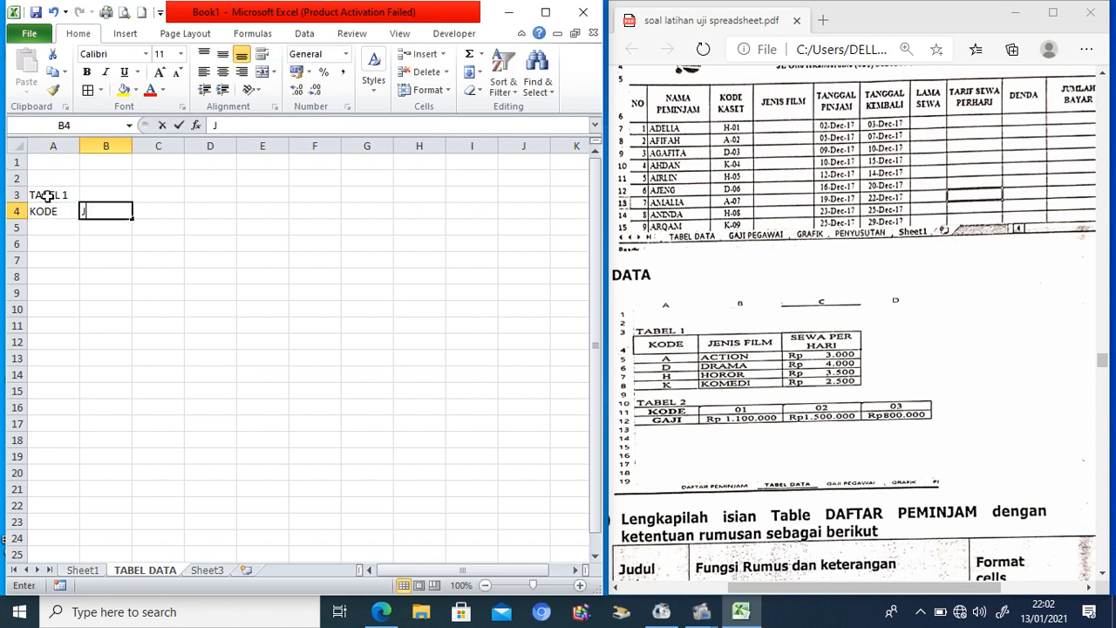
{"action": "type", "text": "JENIS FILM"}
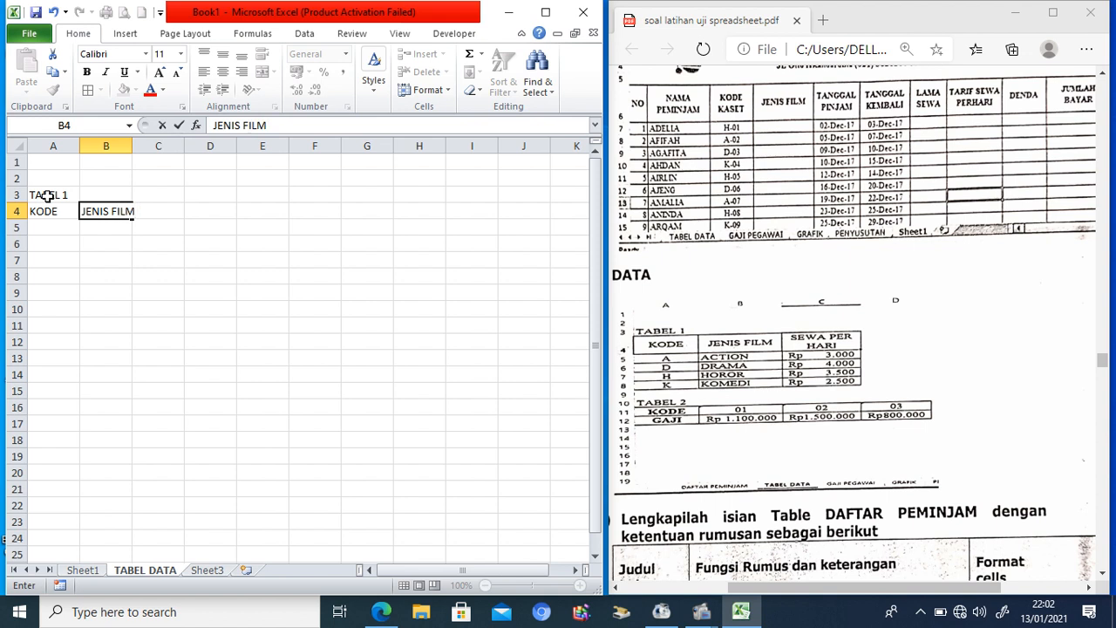
{"action": "key", "text": "Tab"}
{"action": "type", "text": "SEWA PER"}
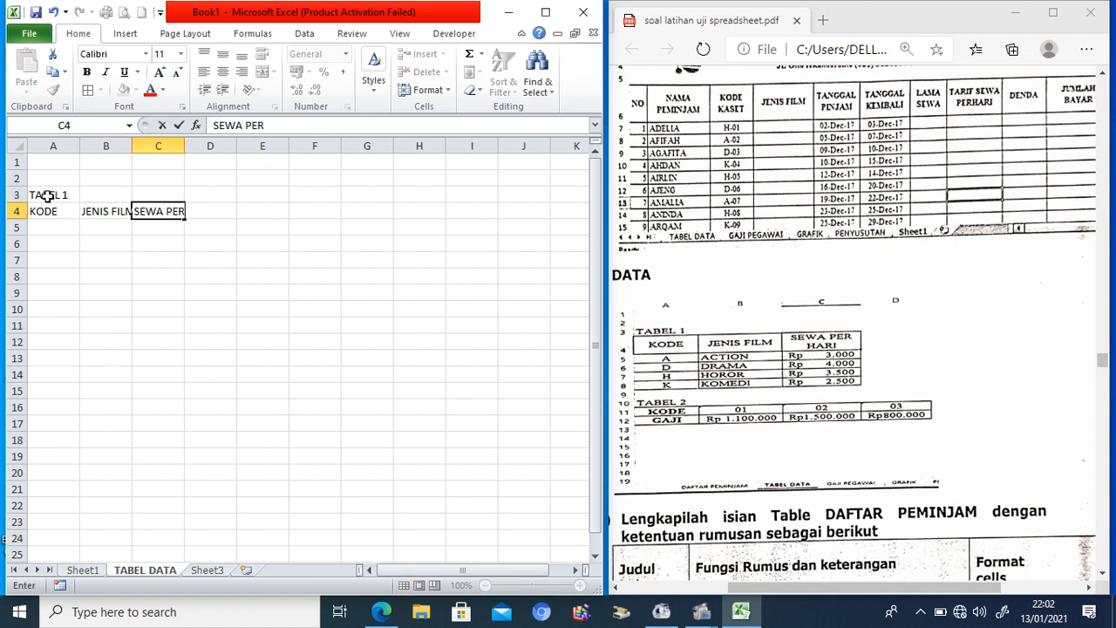
{"action": "type", "text": "HARI"}
{"action": "key", "text": "Return"}
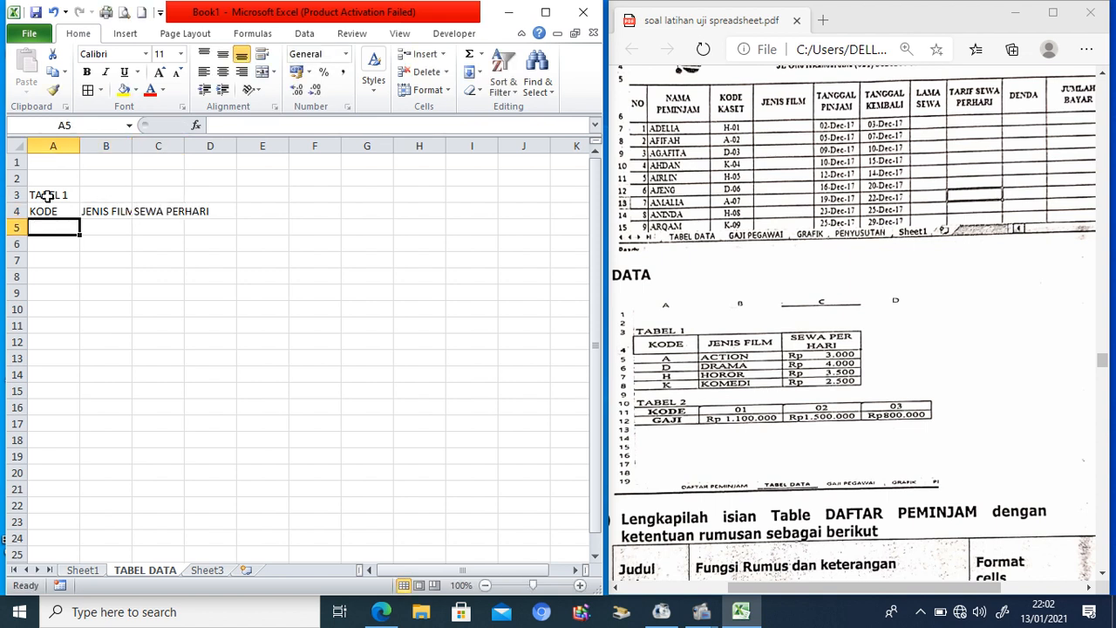
Step: Enter the codes A, D, H and K down the KODE column
{"action": "type", "text": "A"}
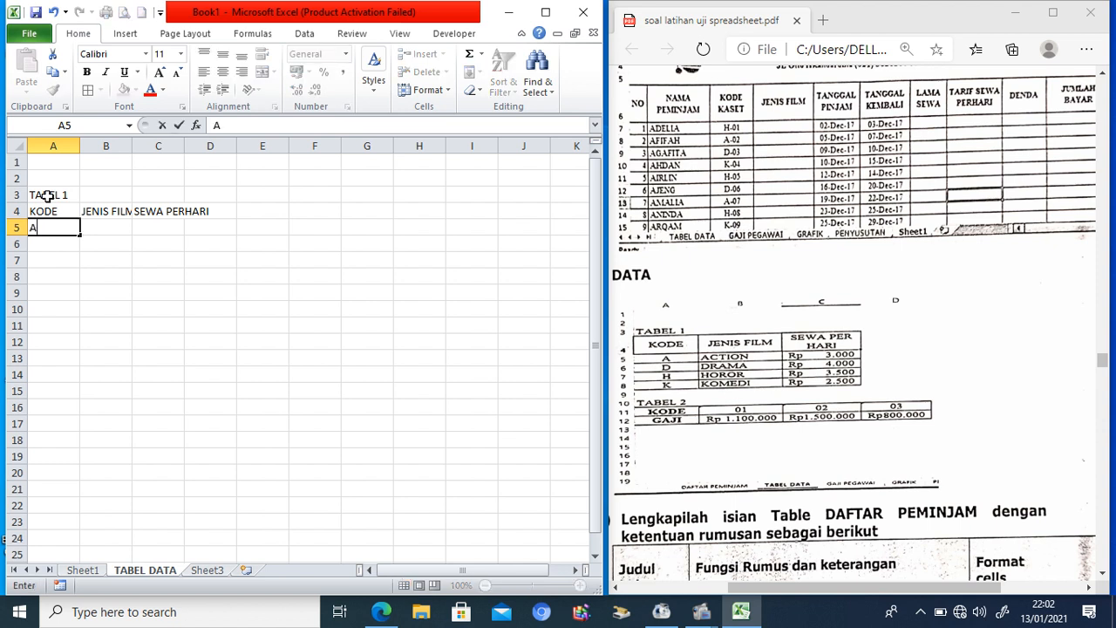
{"action": "key", "text": "Return"}
{"action": "type", "text": "D"}
{"action": "key", "text": "Return"}
{"action": "type", "text": "H"}
{"action": "key", "text": "Return"}
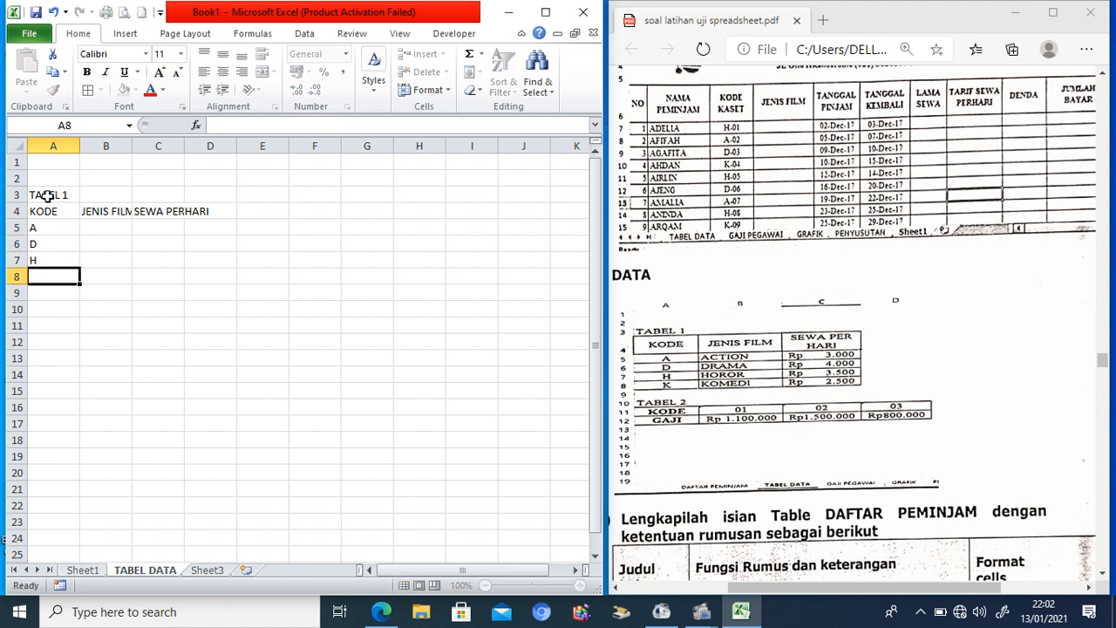
{"action": "type", "text": "K"}
{"action": "key", "text": "BackSpace"}
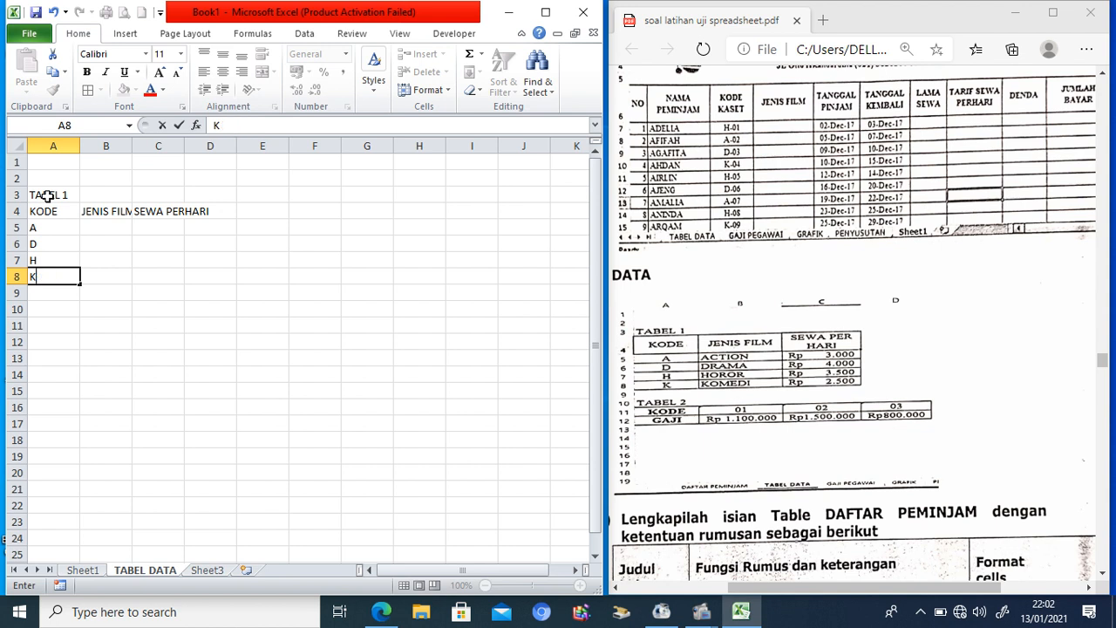
Step: List the film genres ACTION, DRAMA, HOROR and KOMEDI in B5:B8
{"action": "left_click", "coordinate": [95, 229]}
{"action": "type", "text": "A"}
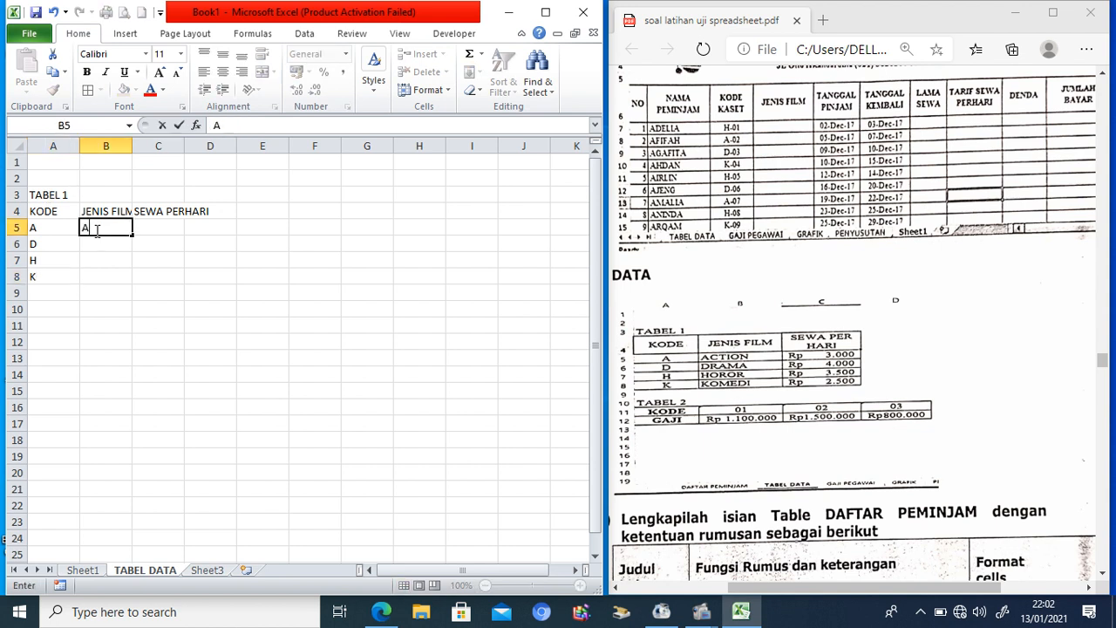
{"action": "type", "text": "CTION"}
{"action": "key", "text": "Return"}
{"action": "type", "text": "DRAMA"}
{"action": "key", "text": "Return"}
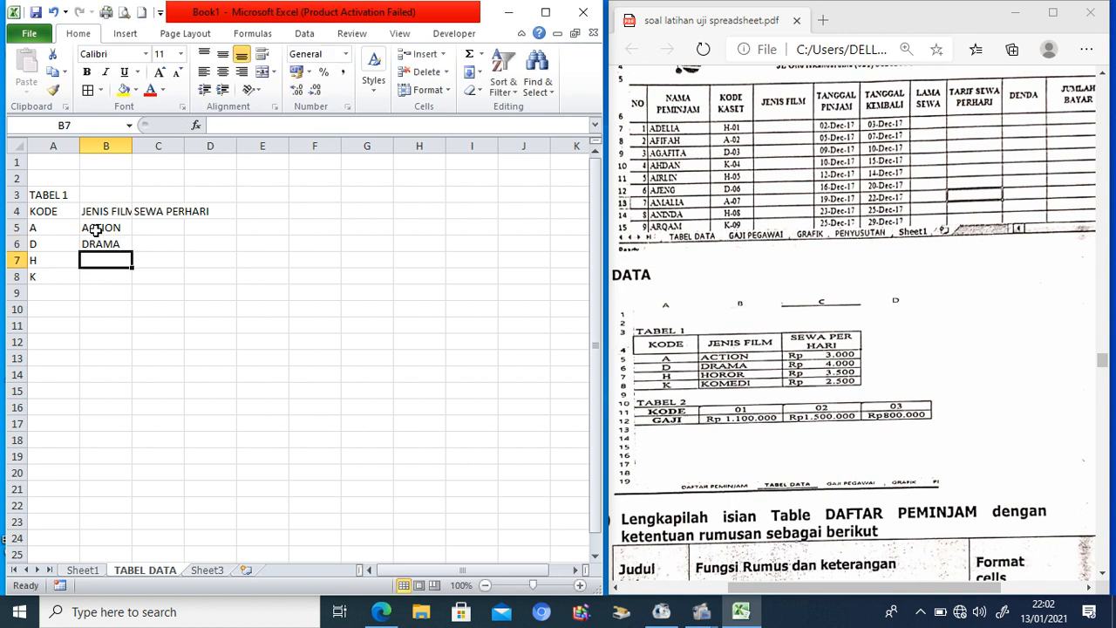
{"action": "type", "text": "HORO"}
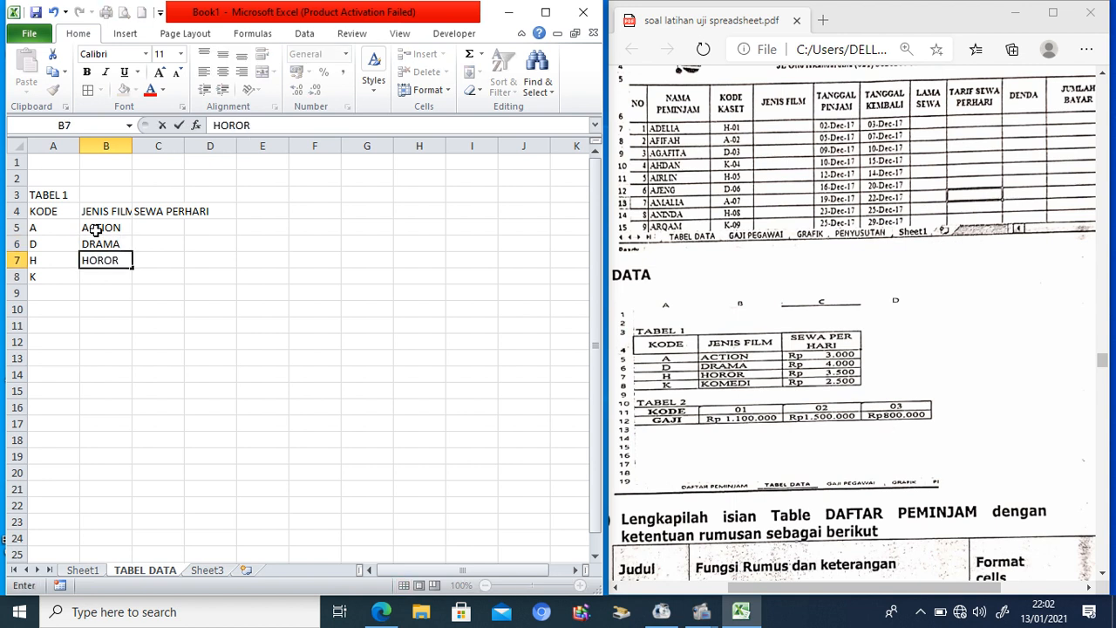
{"action": "type", "text": "R"}
{"action": "key", "text": "Return"}
{"action": "type", "text": "KOMEDI"}
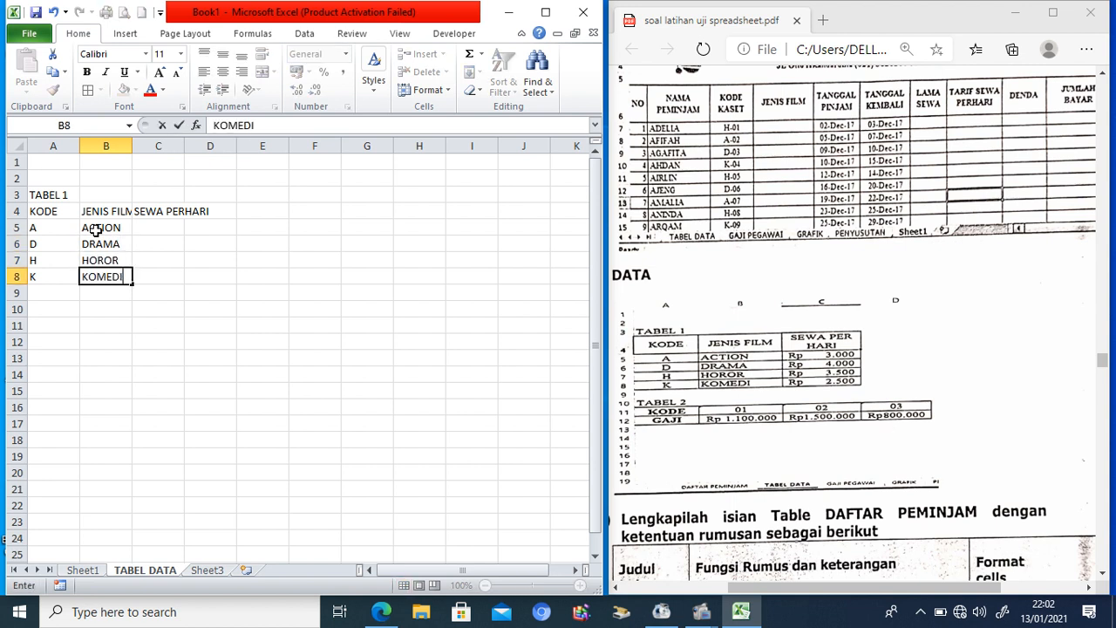
Step: Enter rates 3000, 4000, 35000 and 2500 in C5:C8, then start fixing C7 to 3500
{"action": "left_click", "coordinate": [158, 228]}
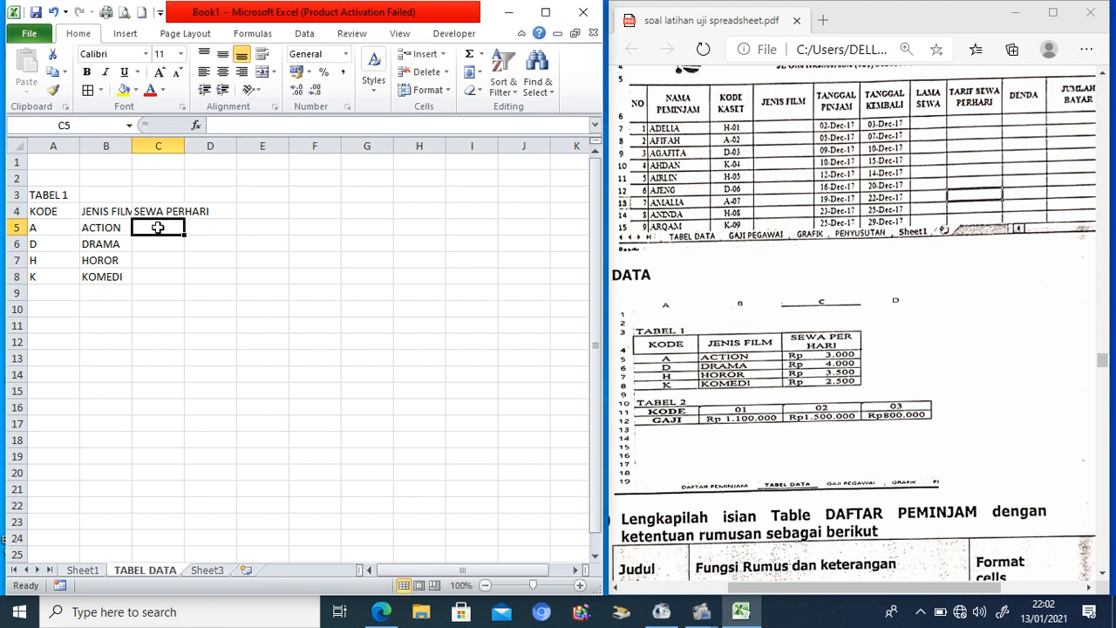
{"action": "type", "text": "3000"}
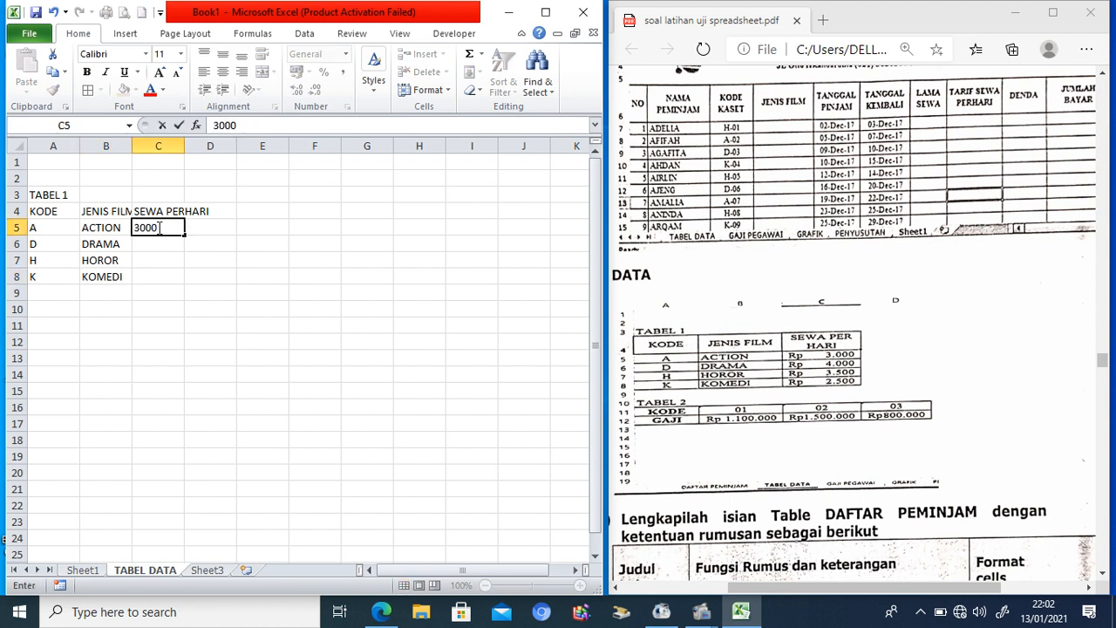
{"action": "key", "text": "Return"}
{"action": "type", "text": "4000"}
{"action": "key", "text": "Return"}
{"action": "type", "text": "35"}
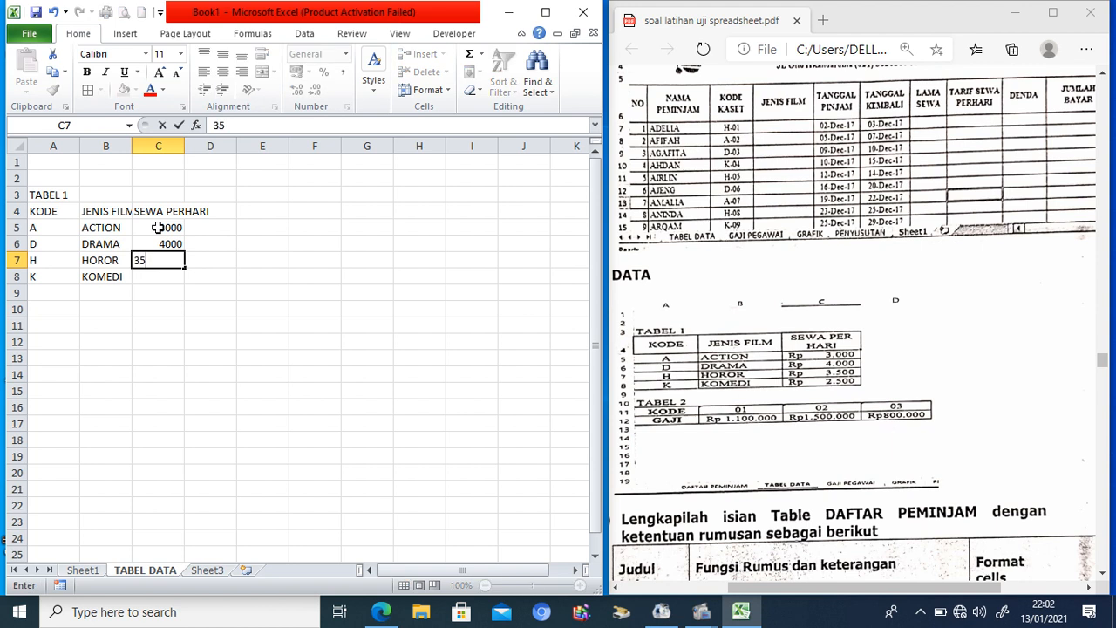
{"action": "type", "text": "000"}
{"action": "key", "text": "Return"}
{"action": "type", "text": "2500"}
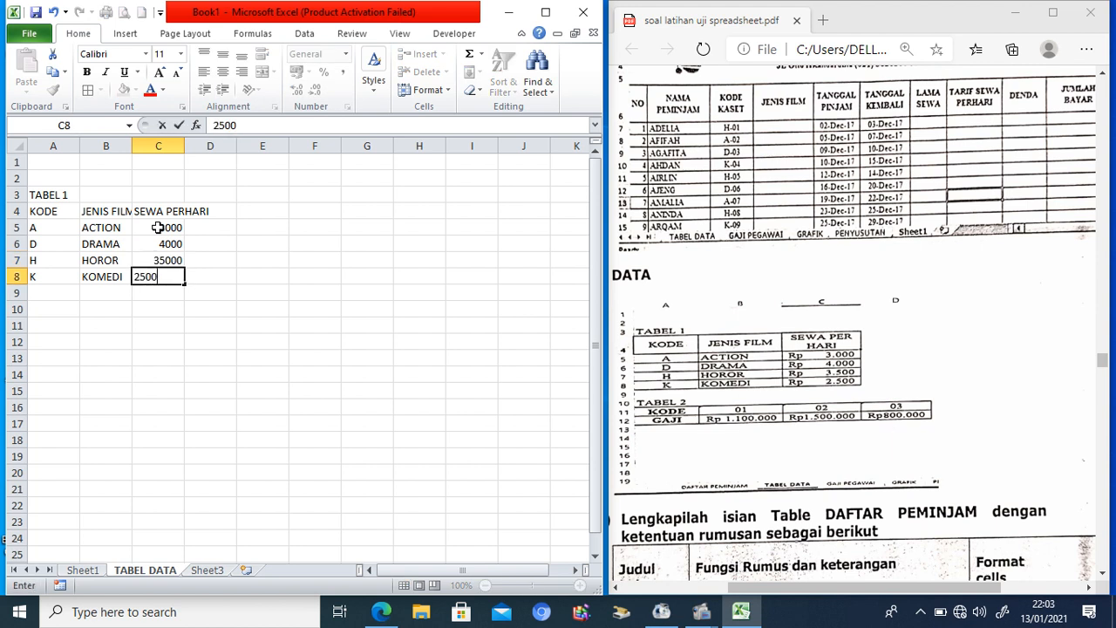
{"action": "left_click", "coordinate": [226, 288]}
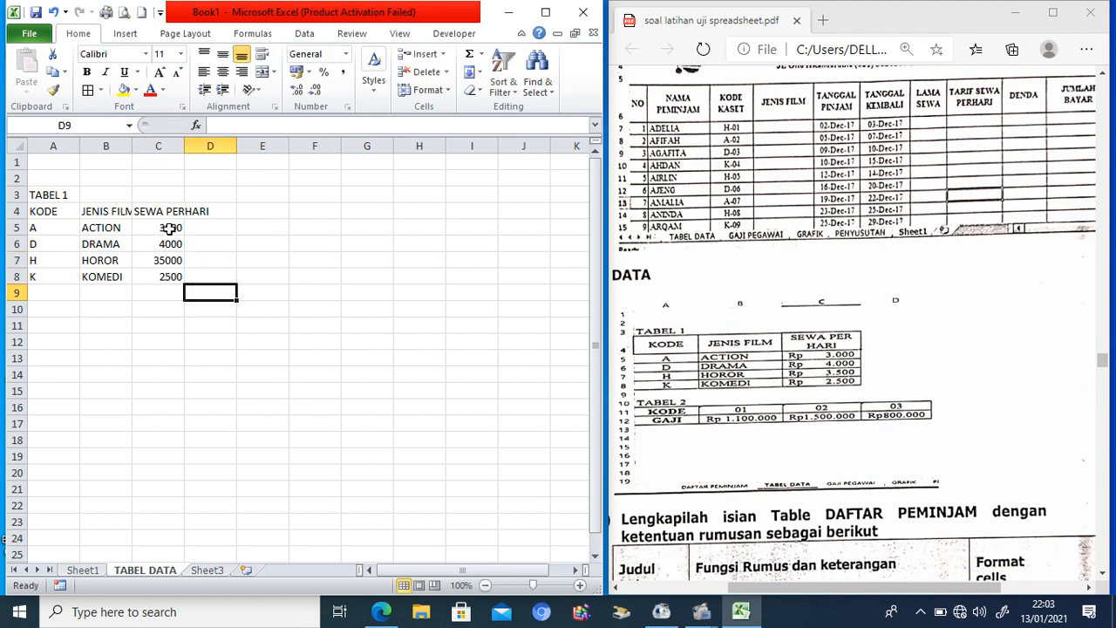
{"action": "left_click", "coordinate": [169, 262]}
{"action": "left_click", "coordinate": [264, 126]}
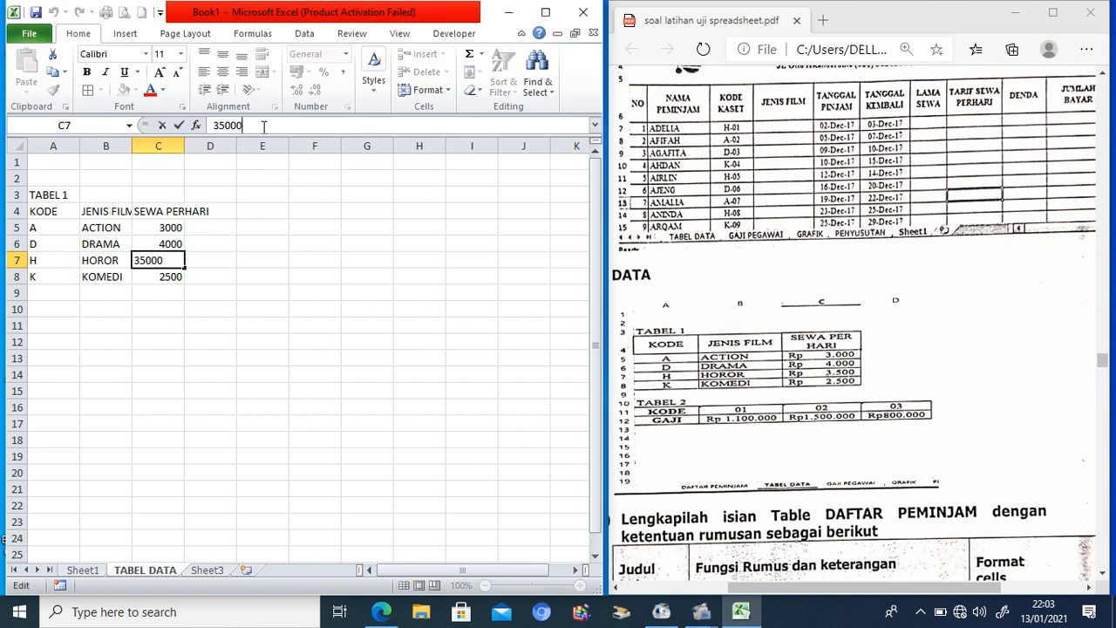
{"action": "key", "text": "BackSpace"}
Step: Format rates C5:C8 as Rp (Indonesia) accounting with no decimal places
{"action": "left_click_drag", "start_coordinate": [166, 230], "coordinate": [165, 276]}
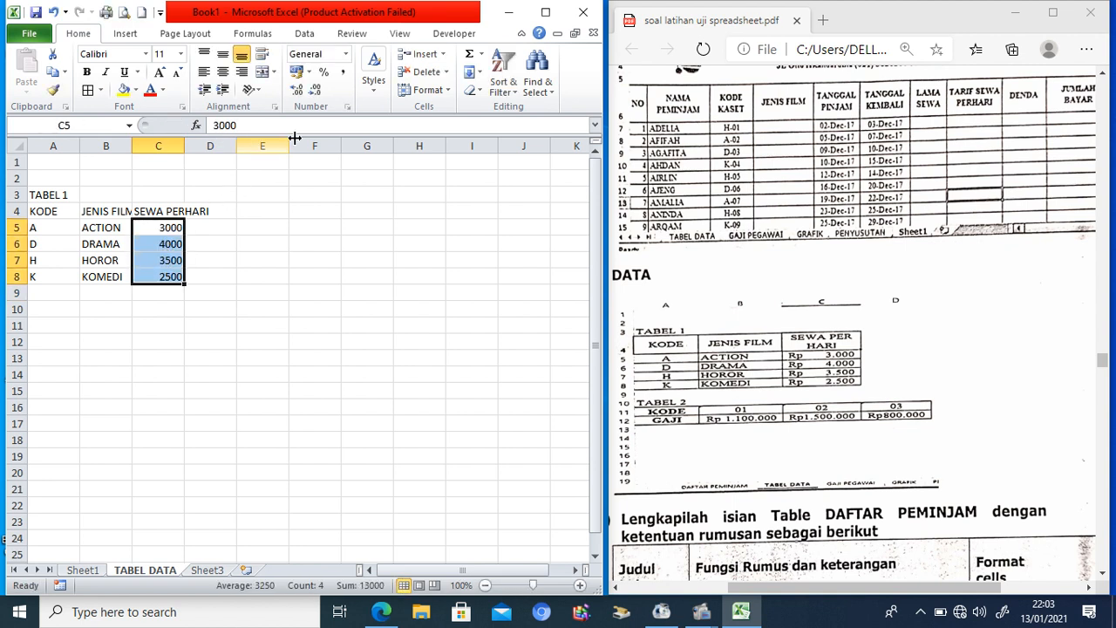
{"action": "left_click", "coordinate": [309, 71]}
{"action": "left_click", "coordinate": [224, 92]}
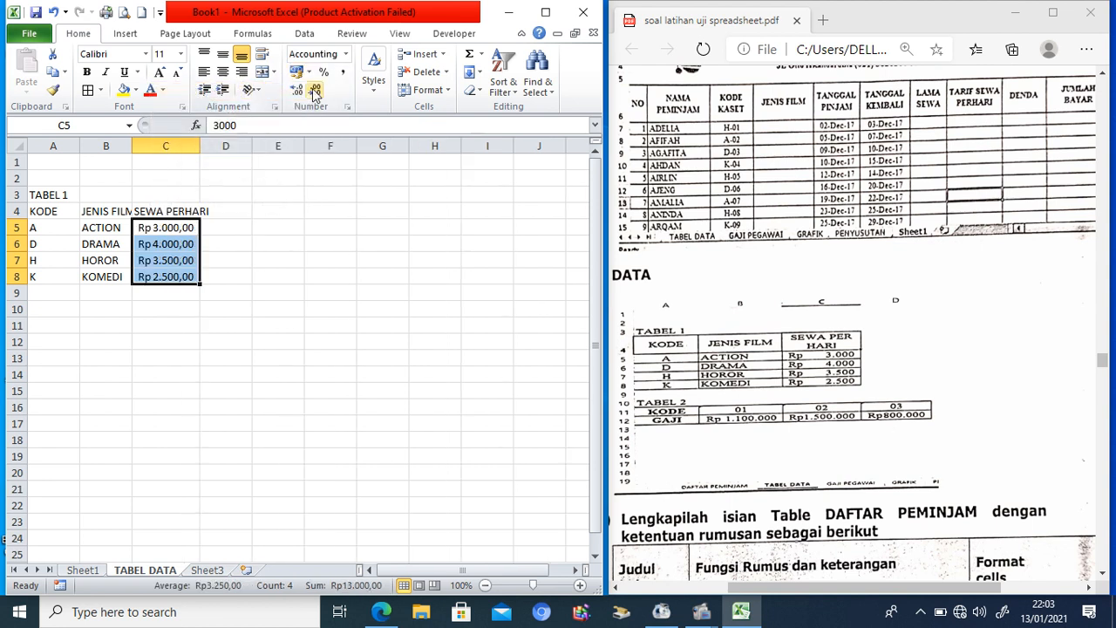
{"action": "left_click", "coordinate": [317, 90]}
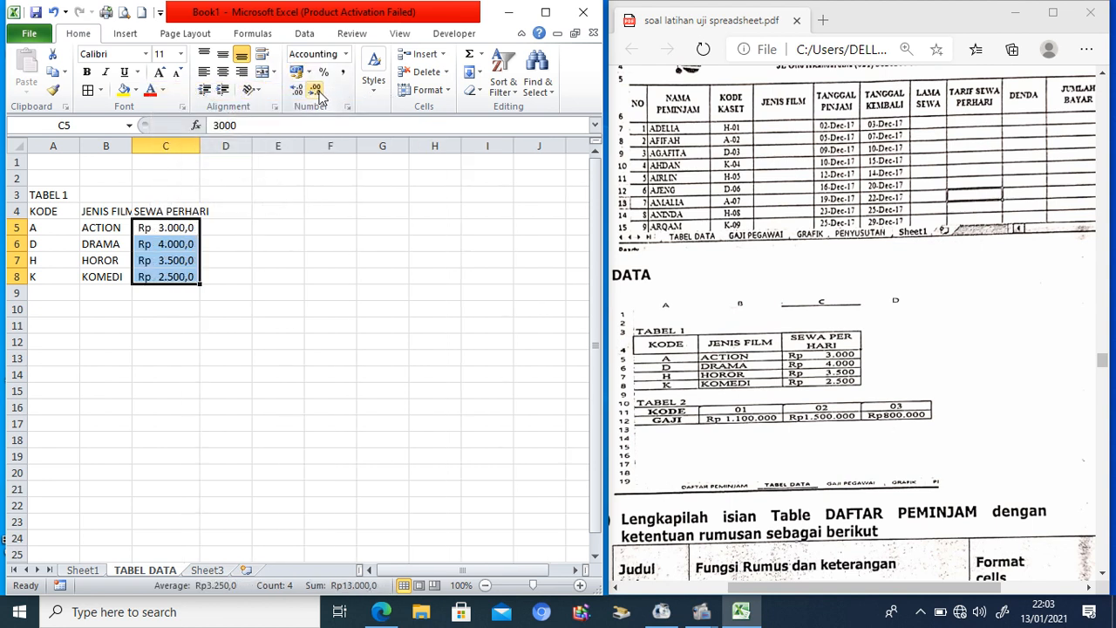
{"action": "left_click", "coordinate": [318, 91]}
Step: Apply All Borders to the TABEL 1 range A4:C8
{"action": "left_click_drag", "start_coordinate": [44, 211], "coordinate": [166, 278]}
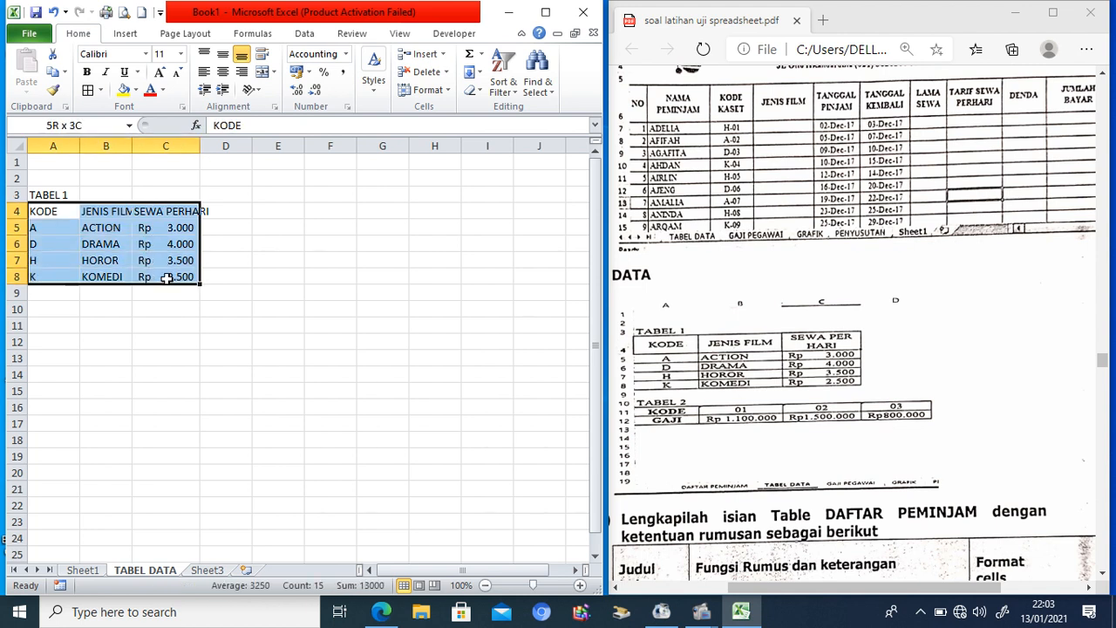
{"action": "left_click", "coordinate": [87, 90]}
{"action": "left_click", "coordinate": [42, 323]}
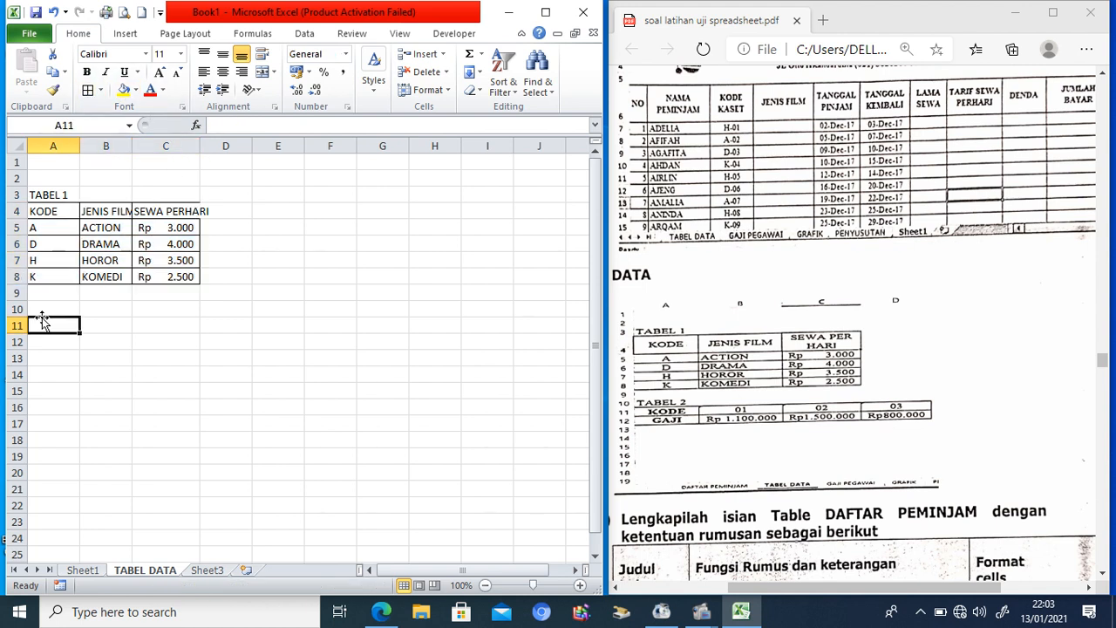
Step: Add the TABEL 2 title in A10 with row labels KODE and GAJI below it
{"action": "key", "text": "Up"}
{"action": "type", "text": "TABEL 2"}
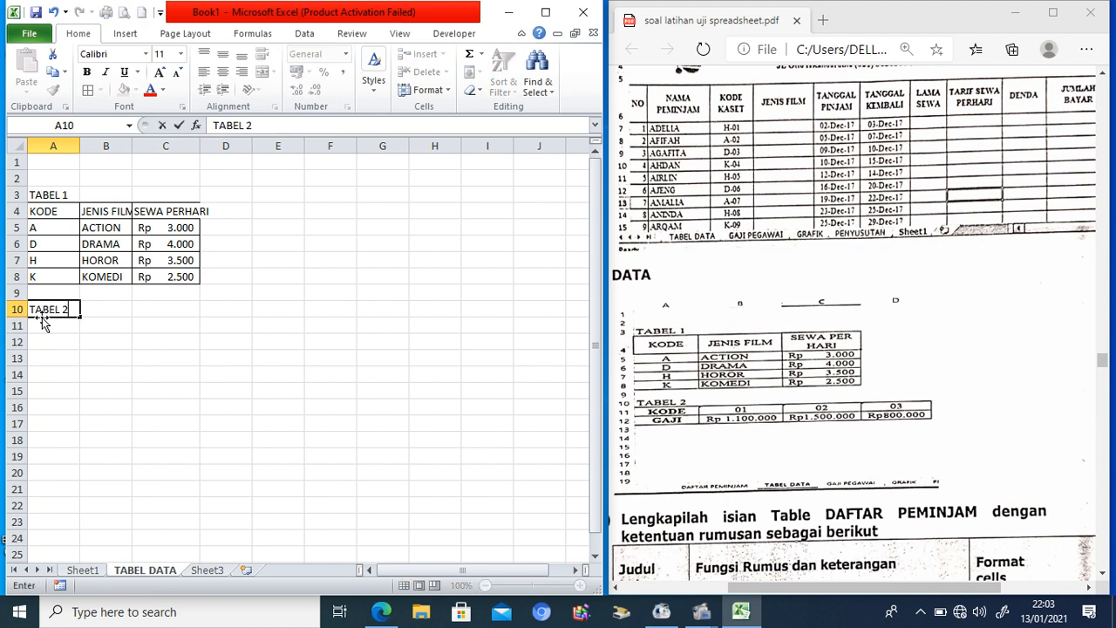
{"action": "key", "text": "Return"}
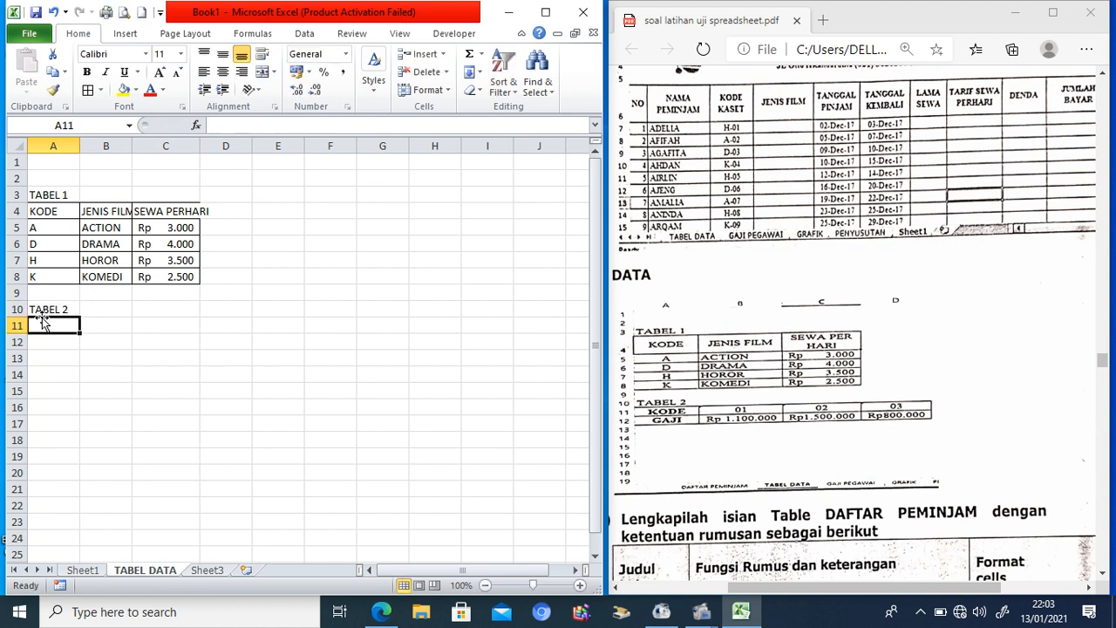
{"action": "type", "text": "KODE"}
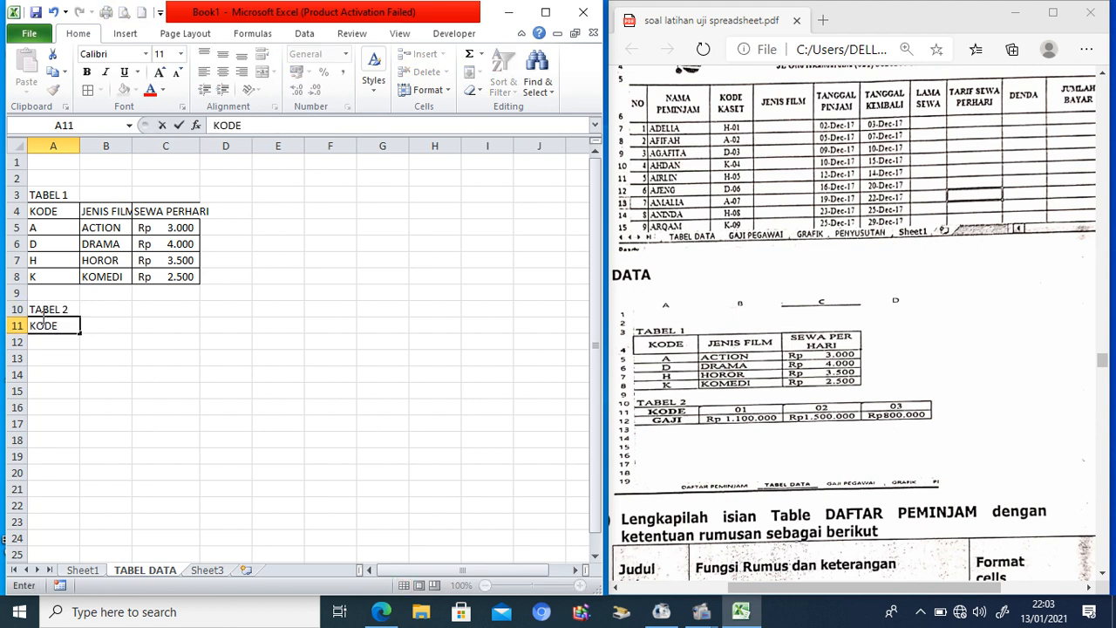
{"action": "key", "text": "Return"}
{"action": "type", "text": "GAJI"}
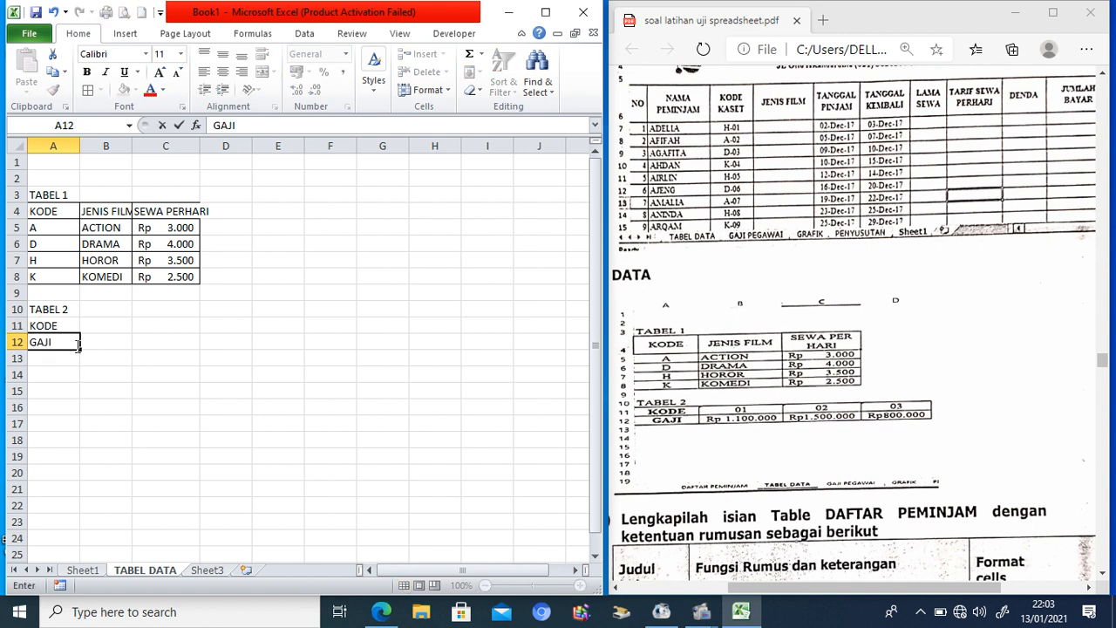
{"action": "left_click", "coordinate": [127, 323]}
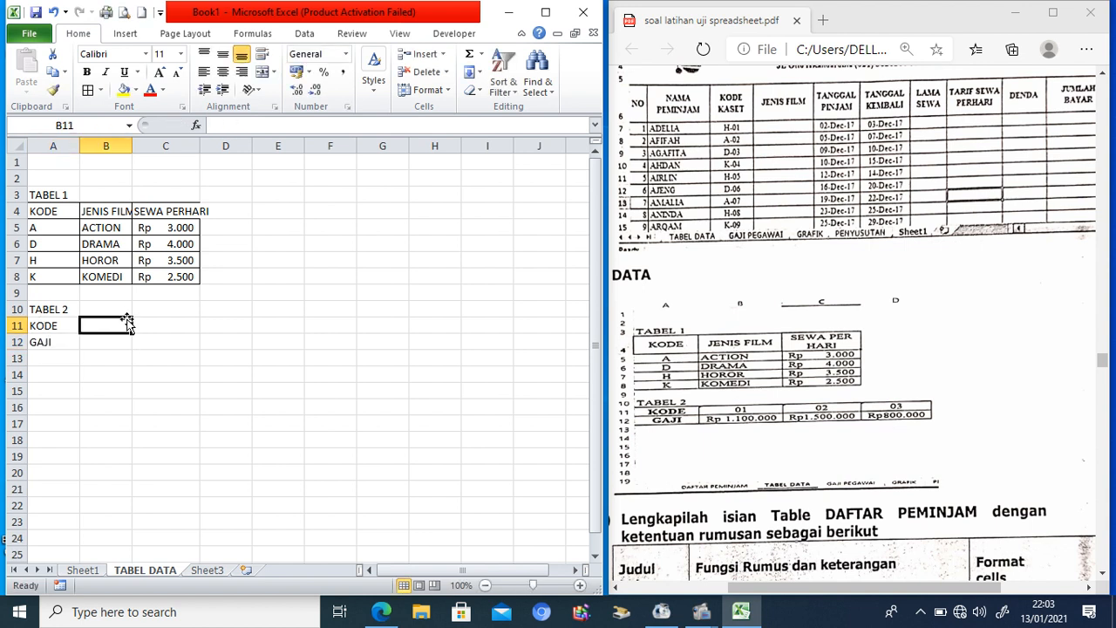
Step: Enter the text codes 01, 02 and 03 in B11:D11
{"action": "type", "text": "'"}
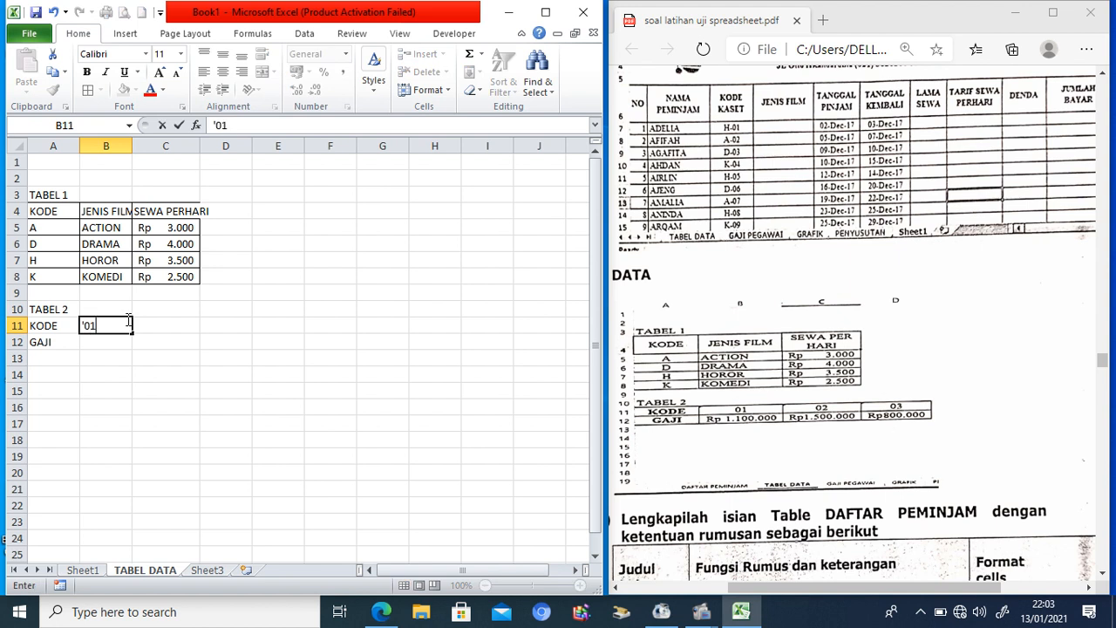
{"action": "type", "text": "01"}
{"action": "key", "text": "Tab"}
{"action": "left_click", "coordinate": [96, 325]}
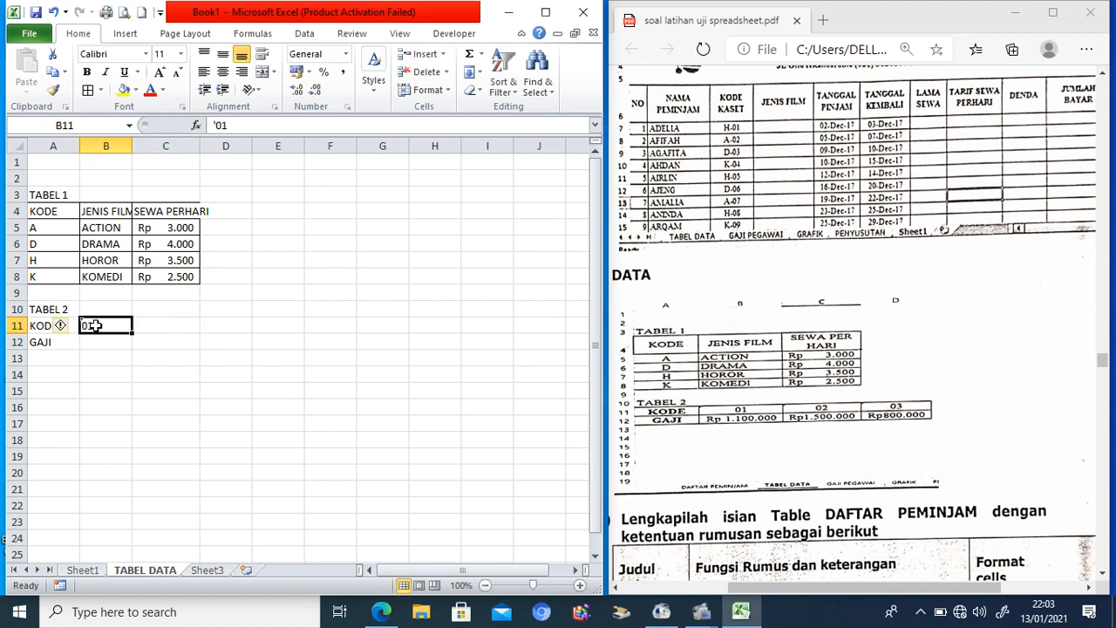
{"action": "left_click", "coordinate": [158, 328]}
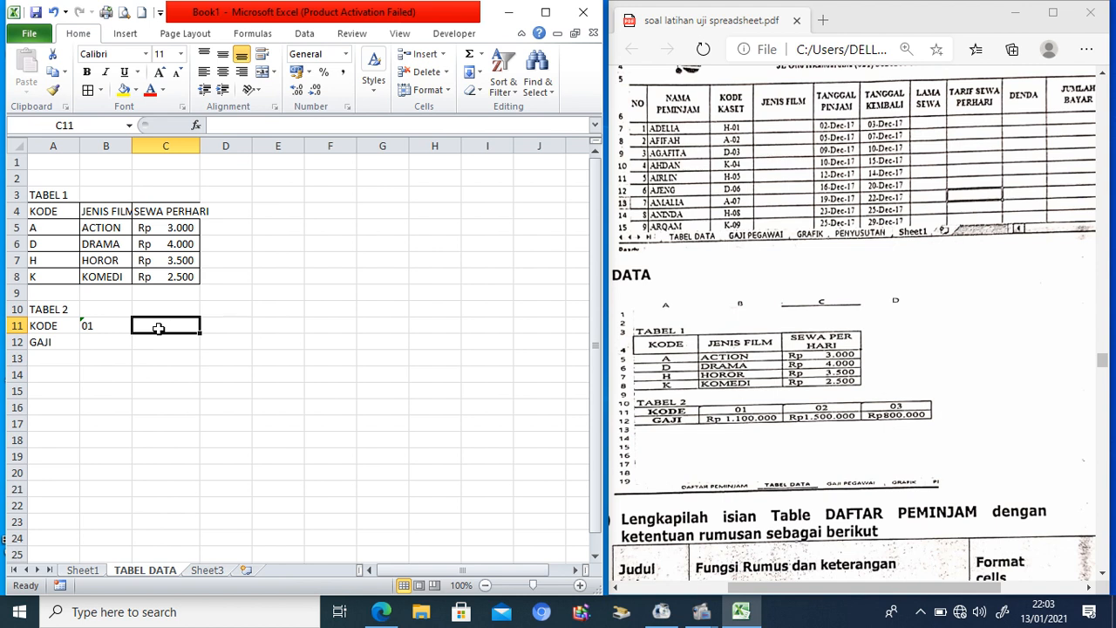
{"action": "type", "text": "'"}
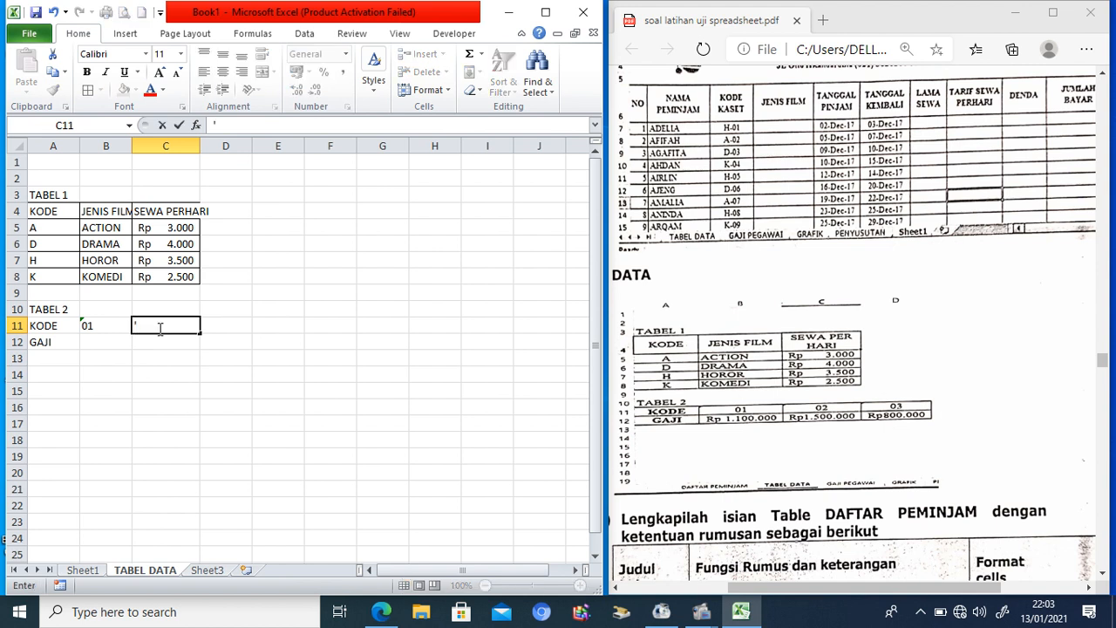
{"action": "type", "text": "02"}
{"action": "key", "text": "Tab"}
{"action": "type", "text": ",03"}
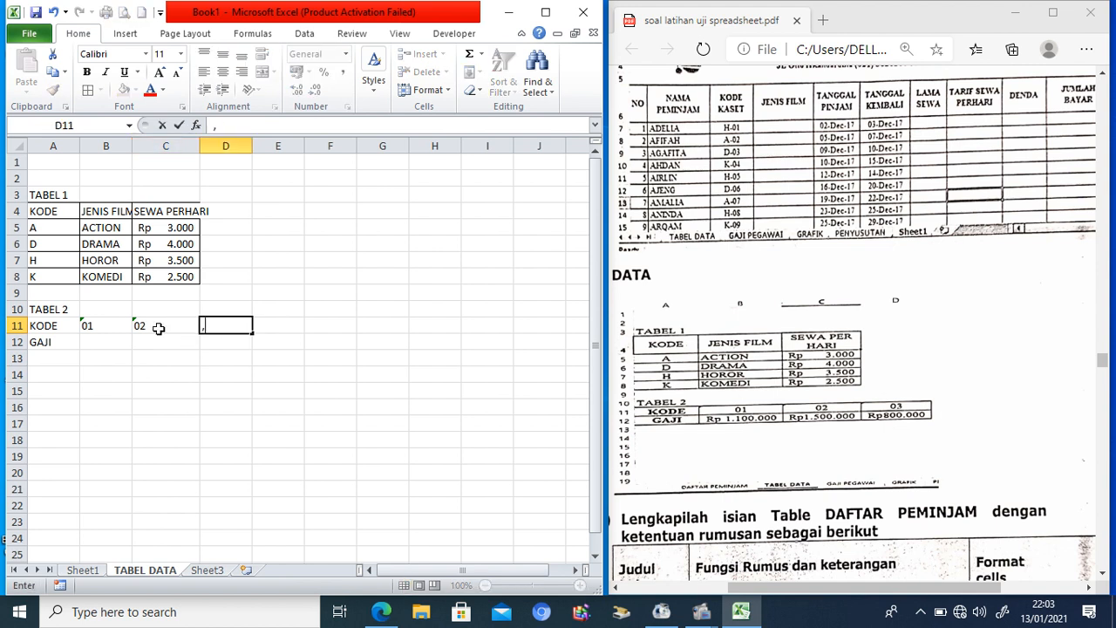
{"action": "key", "text": "BackSpace"}
{"action": "key", "text": "BackSpace"}
{"action": "key", "text": "Return"}
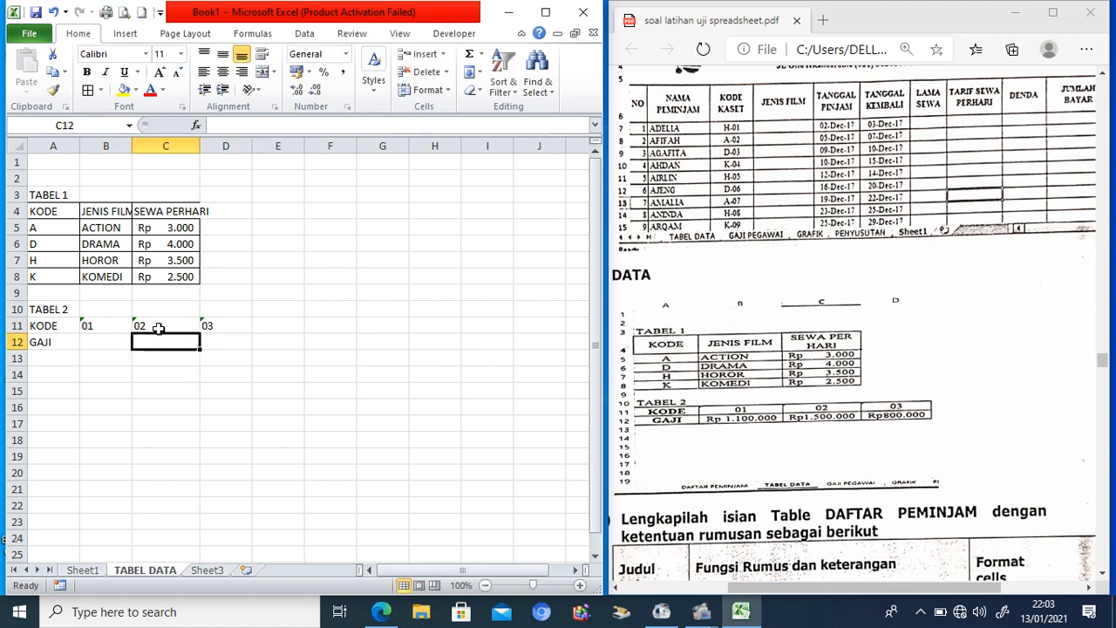
Step: Enter salaries 1100000, 1500000 and 800000 in B12:D12
{"action": "left_click", "coordinate": [115, 341]}
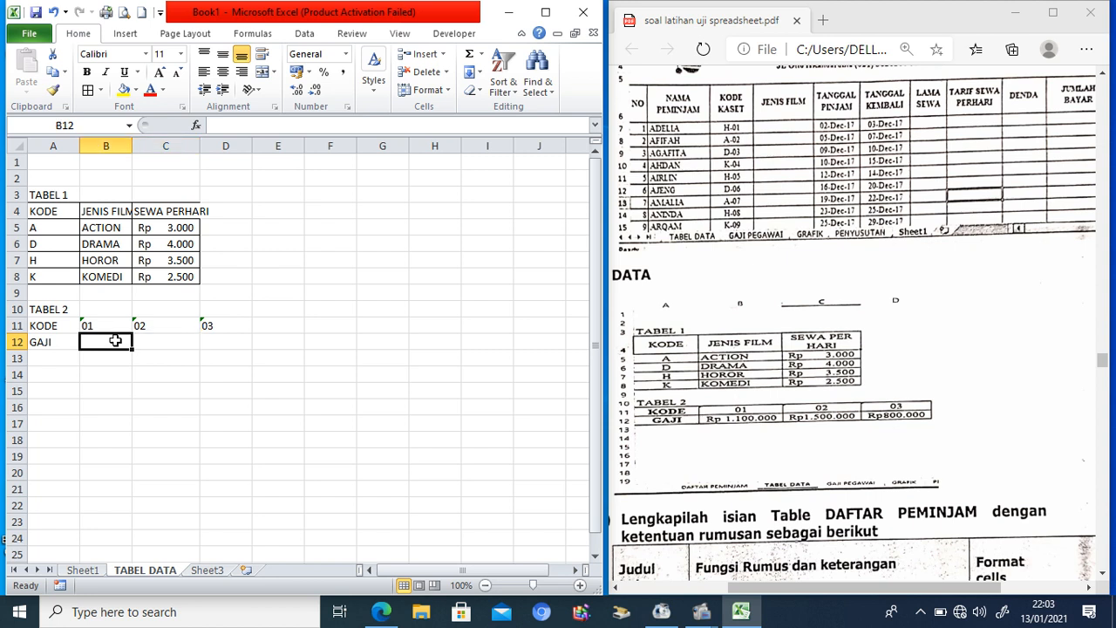
{"action": "type", "text": "1100"}
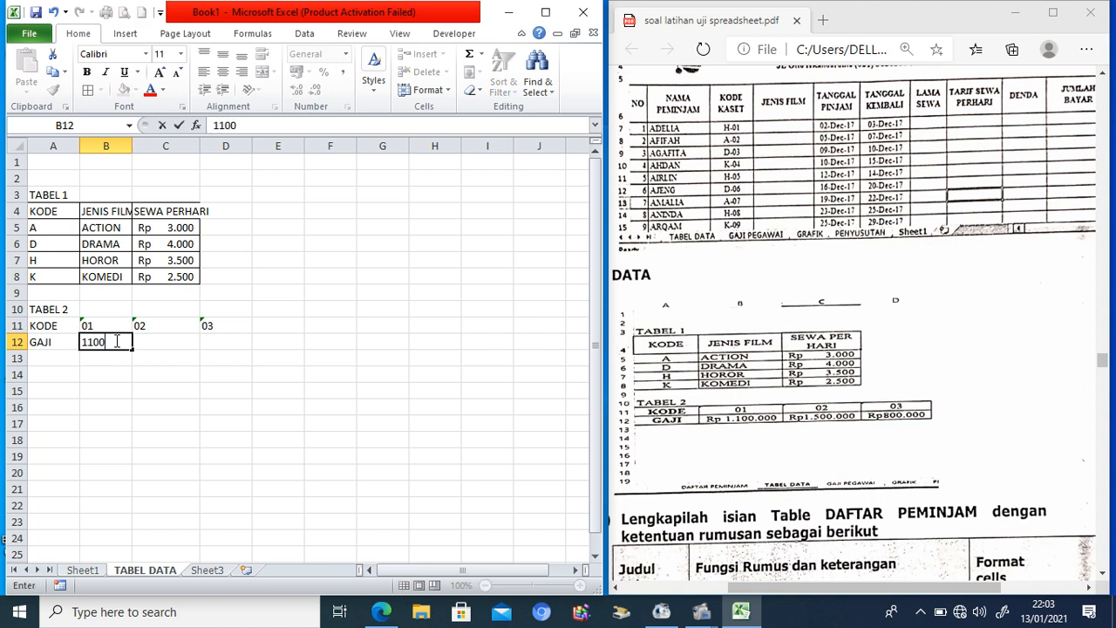
{"action": "type", "text": "000"}
{"action": "key", "text": "Tab"}
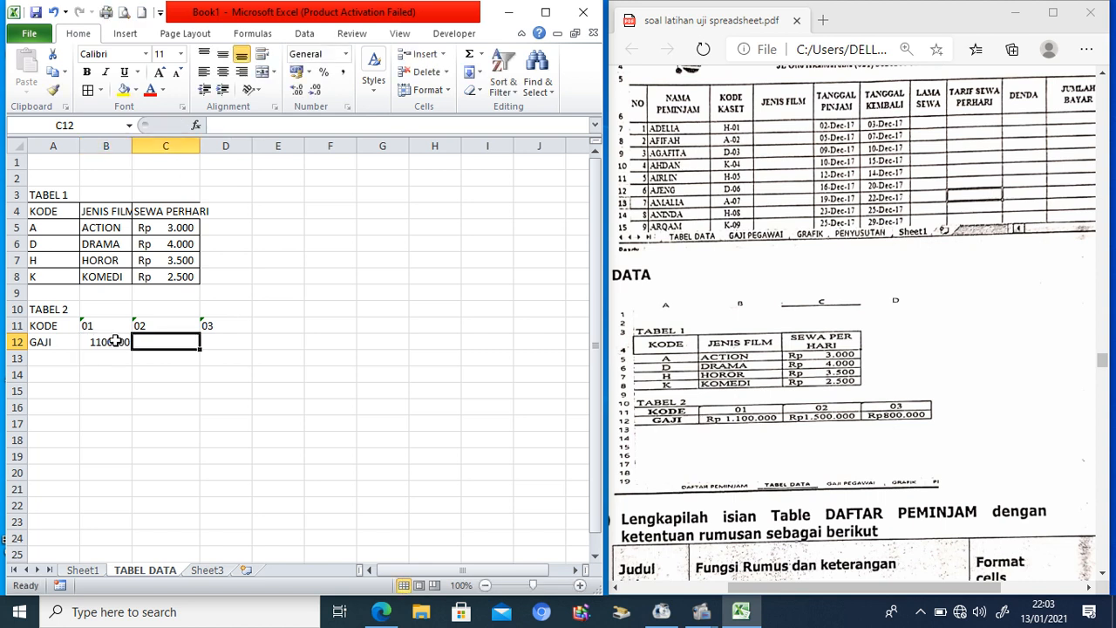
{"action": "type", "text": "1500000"}
{"action": "key", "text": "Tab"}
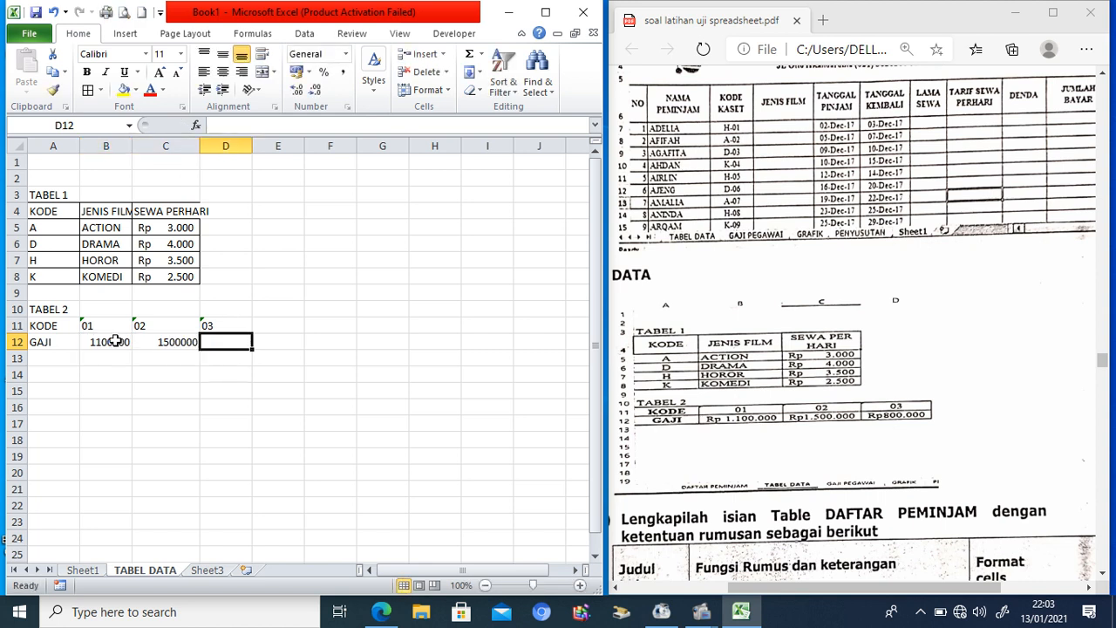
{"action": "type", "text": "800000"}
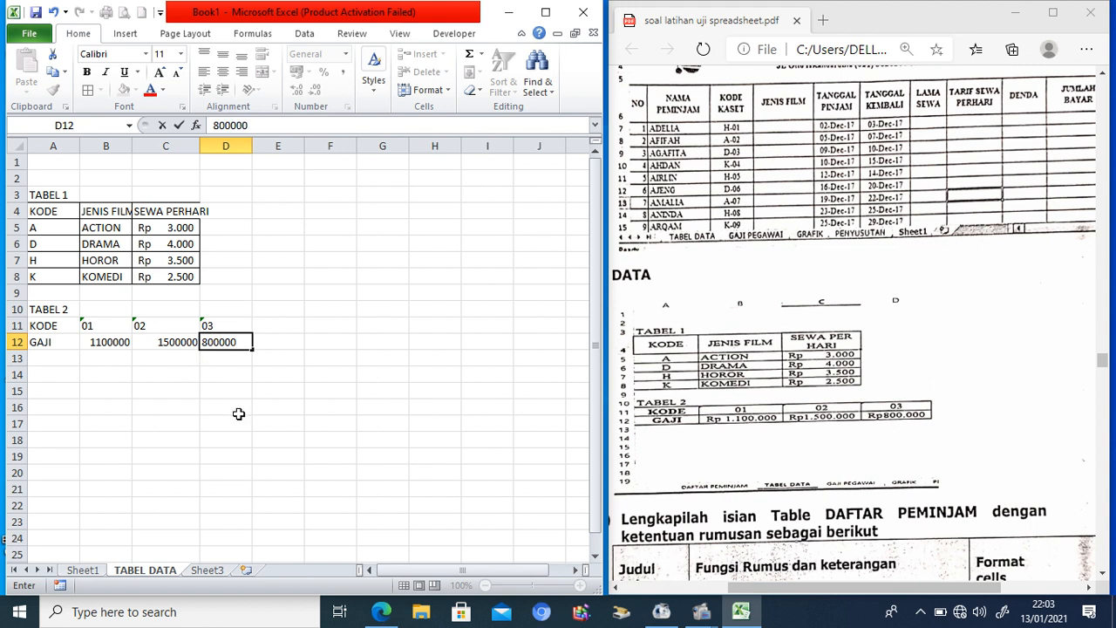
{"action": "left_click", "coordinate": [238, 414]}
Step: Copy C7's Rp accounting format onto the salaries B12:D12 and widen columns B–D
{"action": "left_click", "coordinate": [174, 265]}
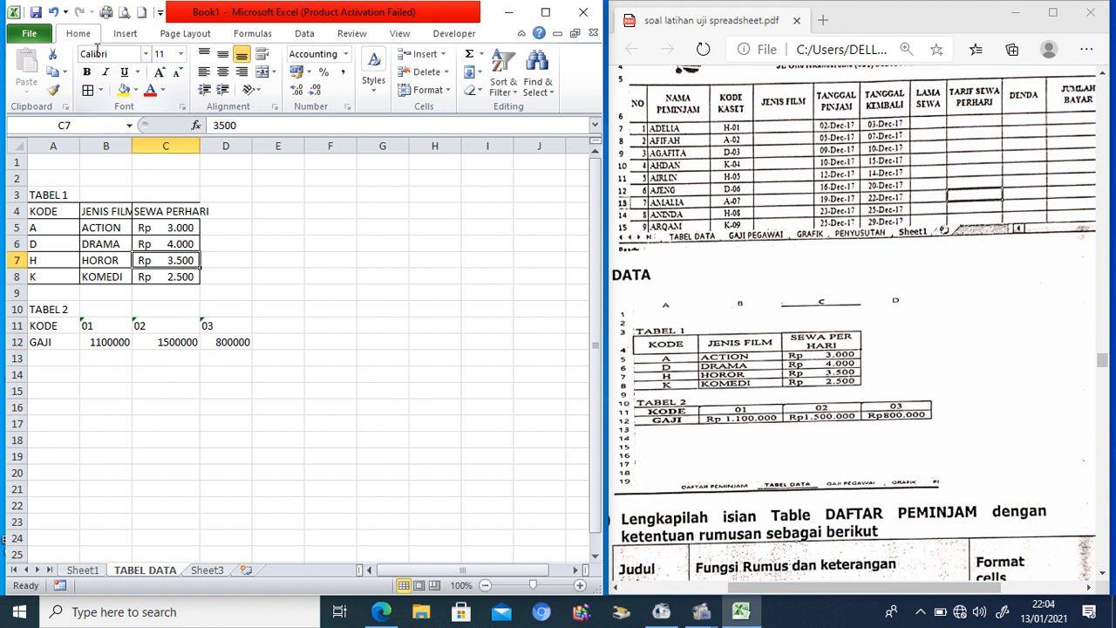
{"action": "left_click", "coordinate": [54, 90]}
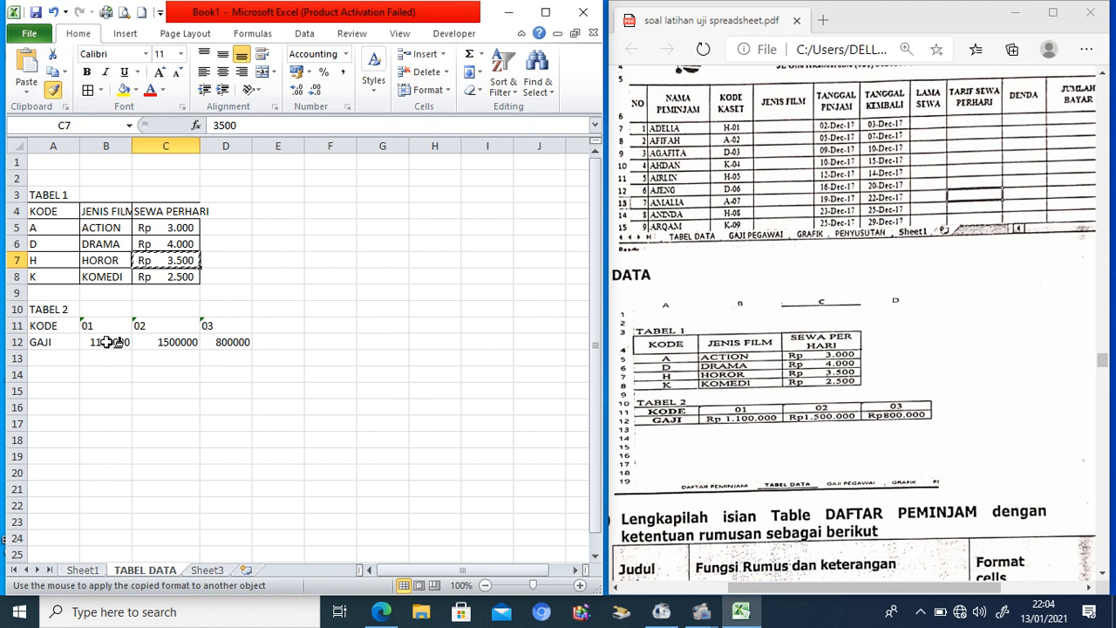
{"action": "left_click_drag", "start_coordinate": [106, 341], "coordinate": [220, 343]}
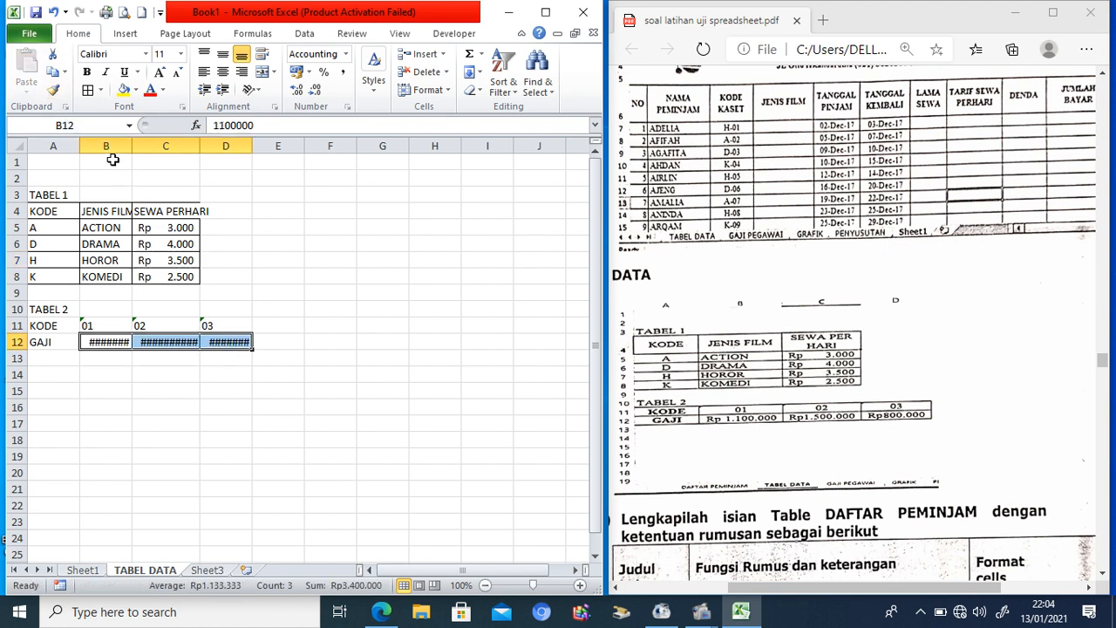
{"action": "left_click_drag", "start_coordinate": [105, 146], "coordinate": [297, 153]}
Step: Apply All Borders to the TABEL 2 range A11:D12
{"action": "left_click_drag", "start_coordinate": [58, 326], "coordinate": [331, 342]}
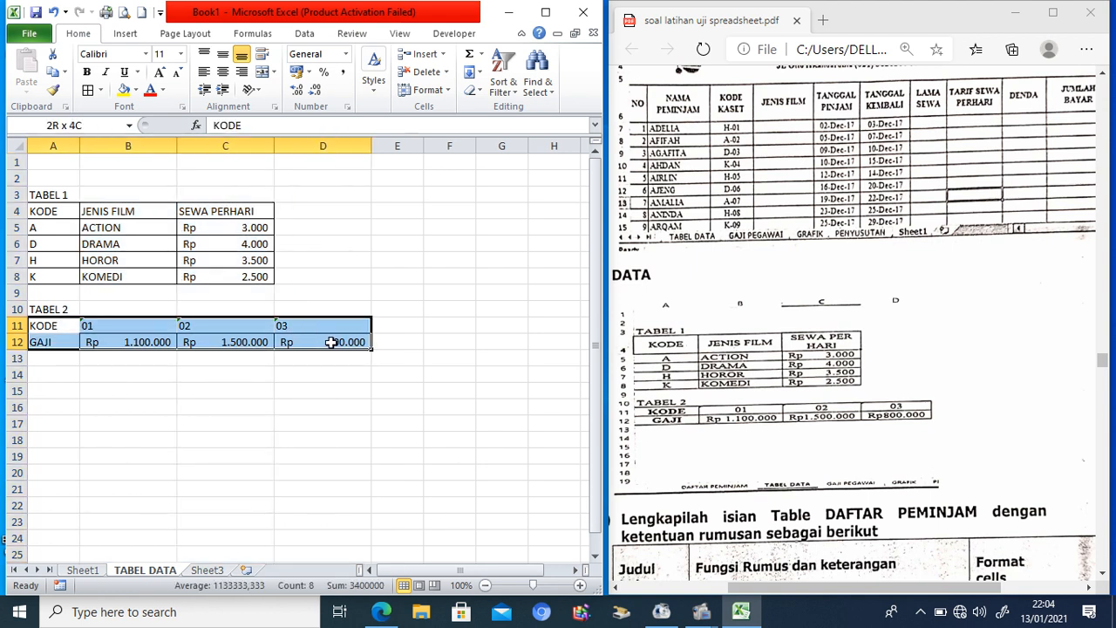
{"action": "left_click", "coordinate": [88, 91]}
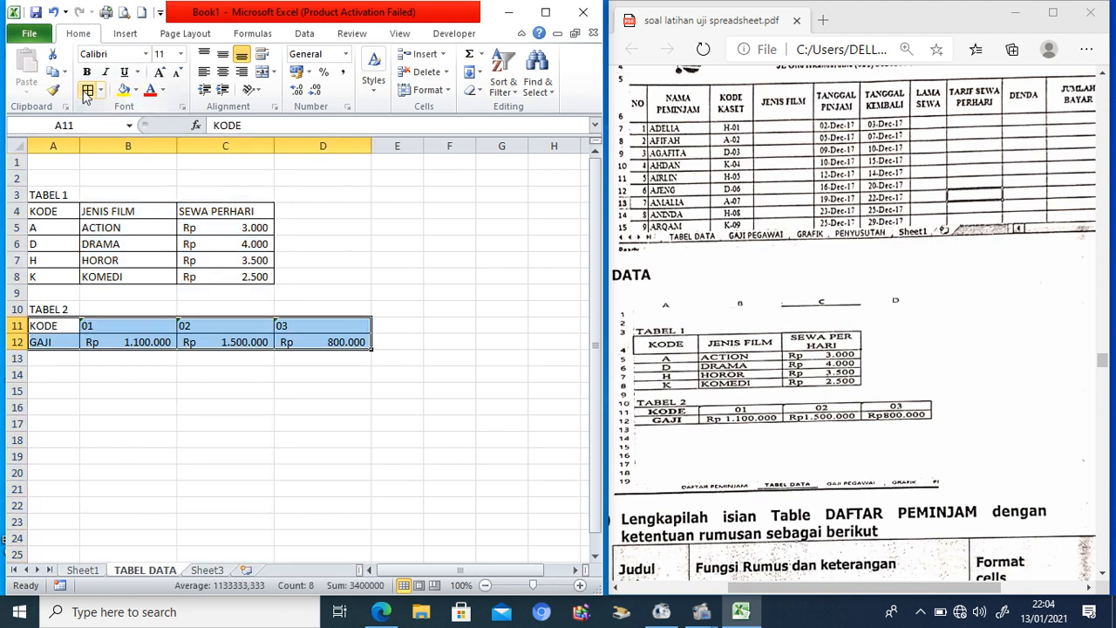
{"action": "left_click", "coordinate": [442, 375]}
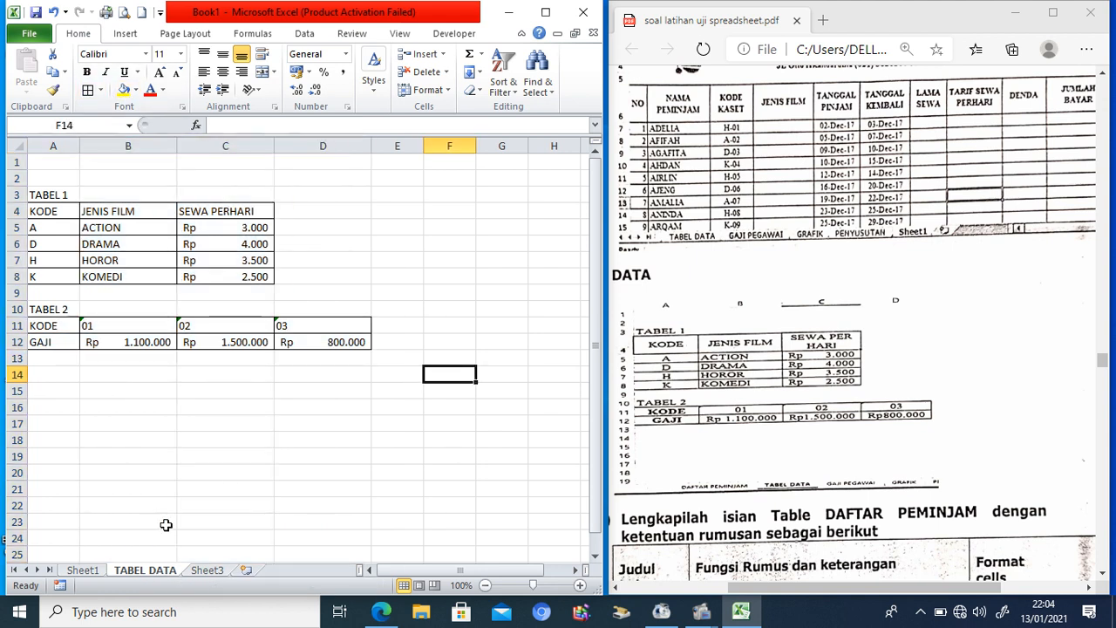
Step: Rename the rental sheet to 'DAFTAR PEMINJAM'
{"action": "left_click", "coordinate": [96, 572]}
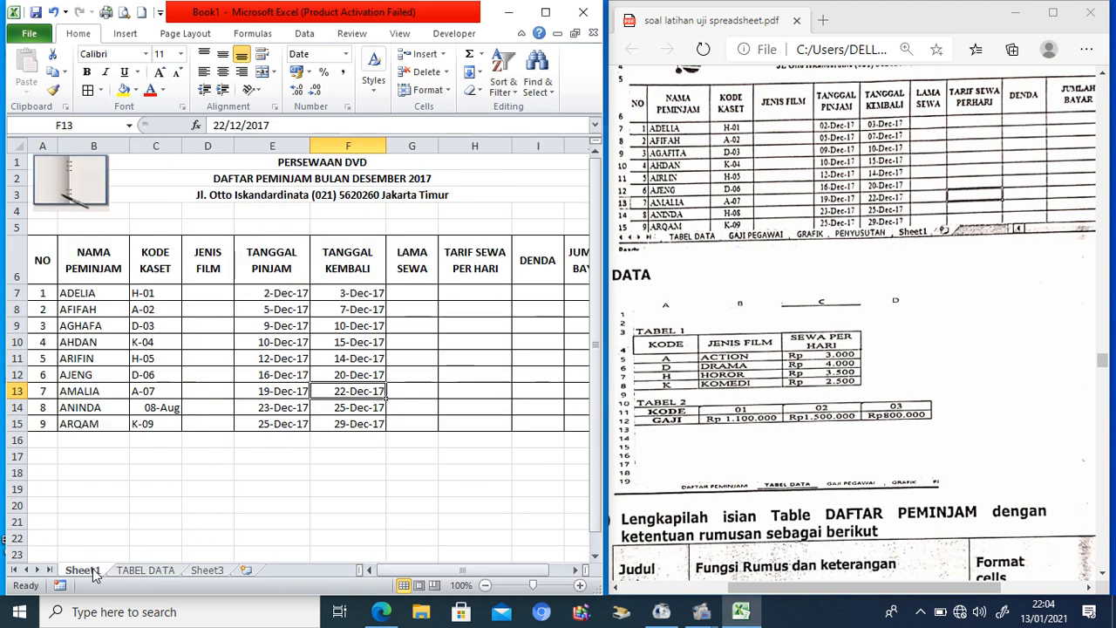
{"action": "right_click", "coordinate": [97, 572]}
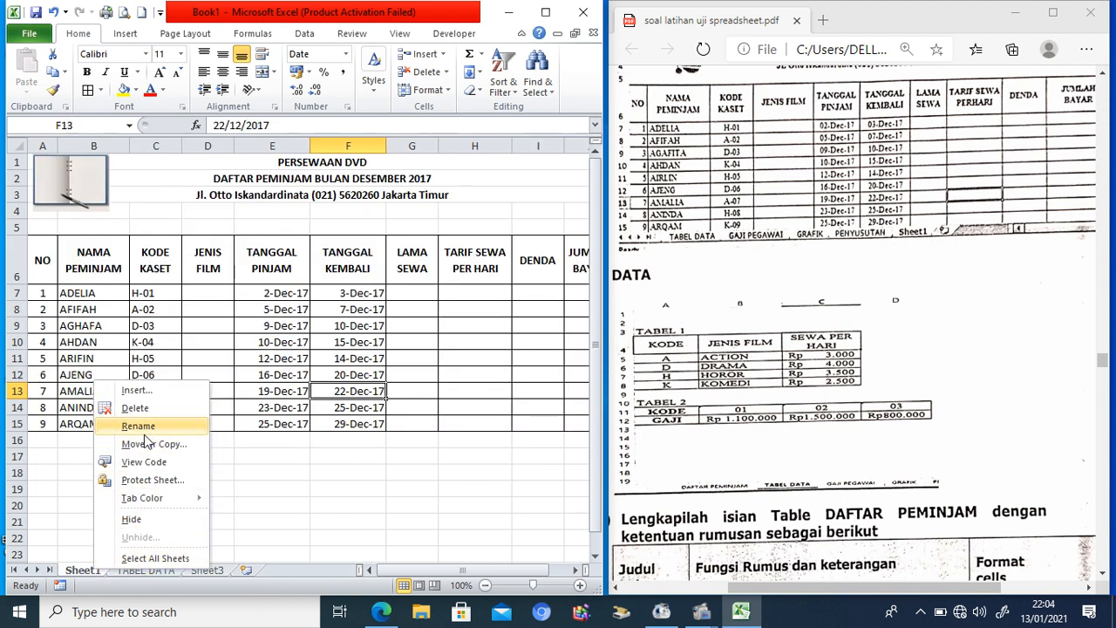
{"action": "left_click", "coordinate": [142, 425]}
{"action": "type", "text": "DAFTAR PEMINJAM"}
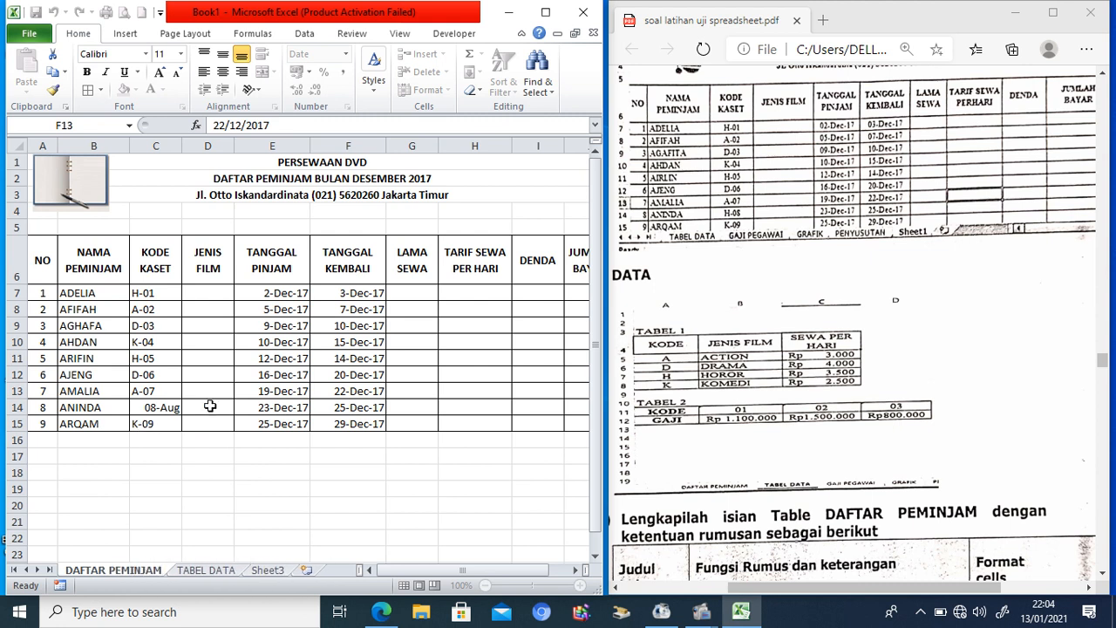
{"action": "left_click", "coordinate": [236, 373]}
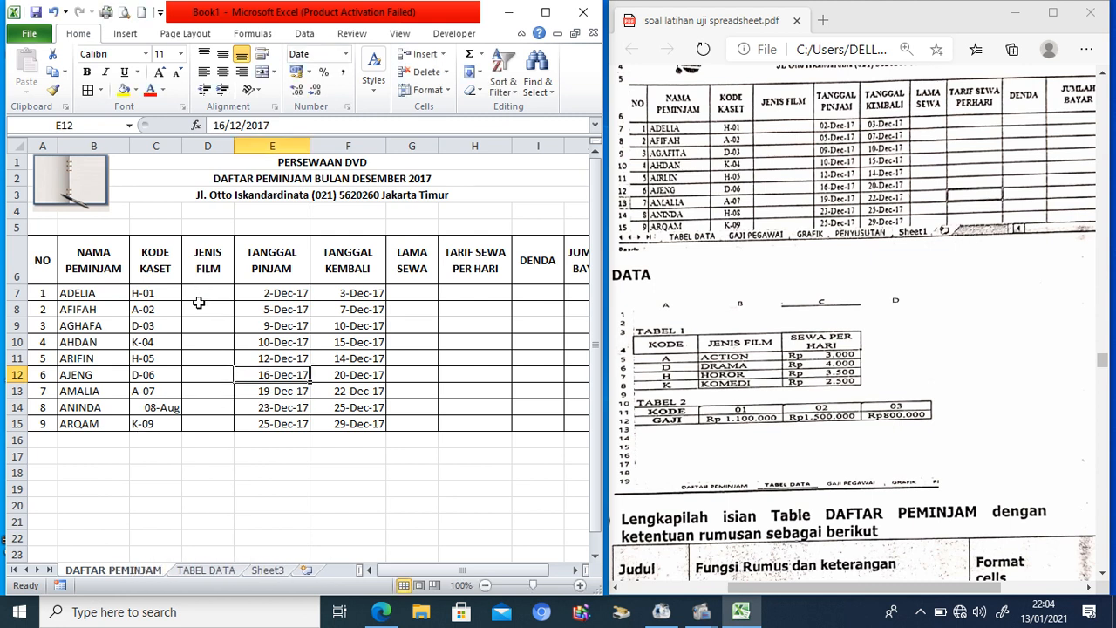
Step: Correct ANINDA's cassette code in C14 to H-08
{"action": "left_click", "coordinate": [158, 414]}
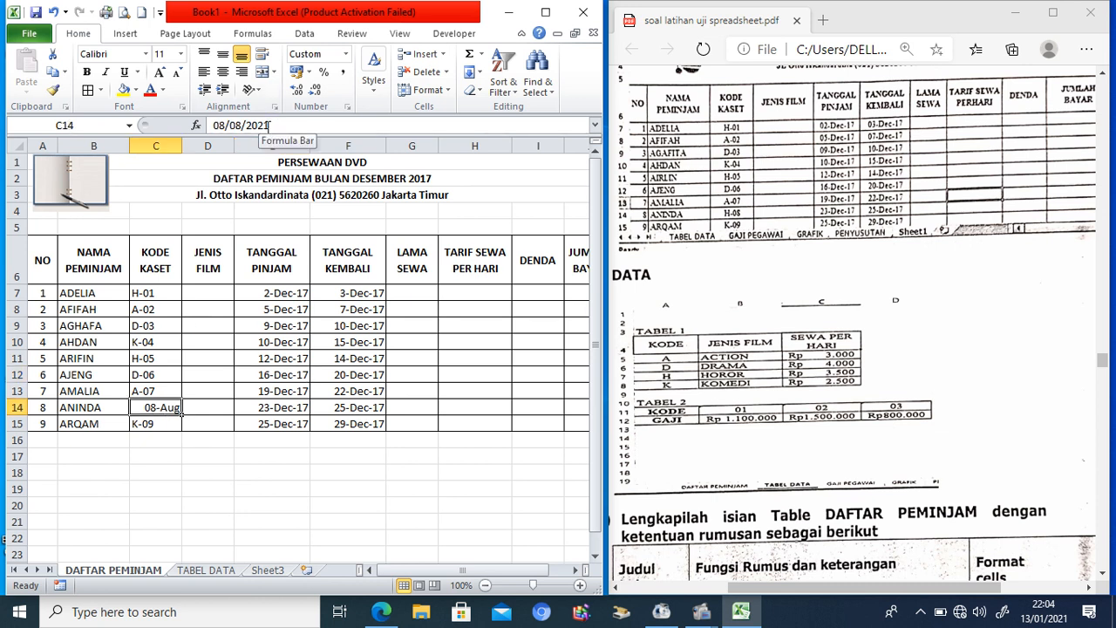
{"action": "type", "text": "H-08"}
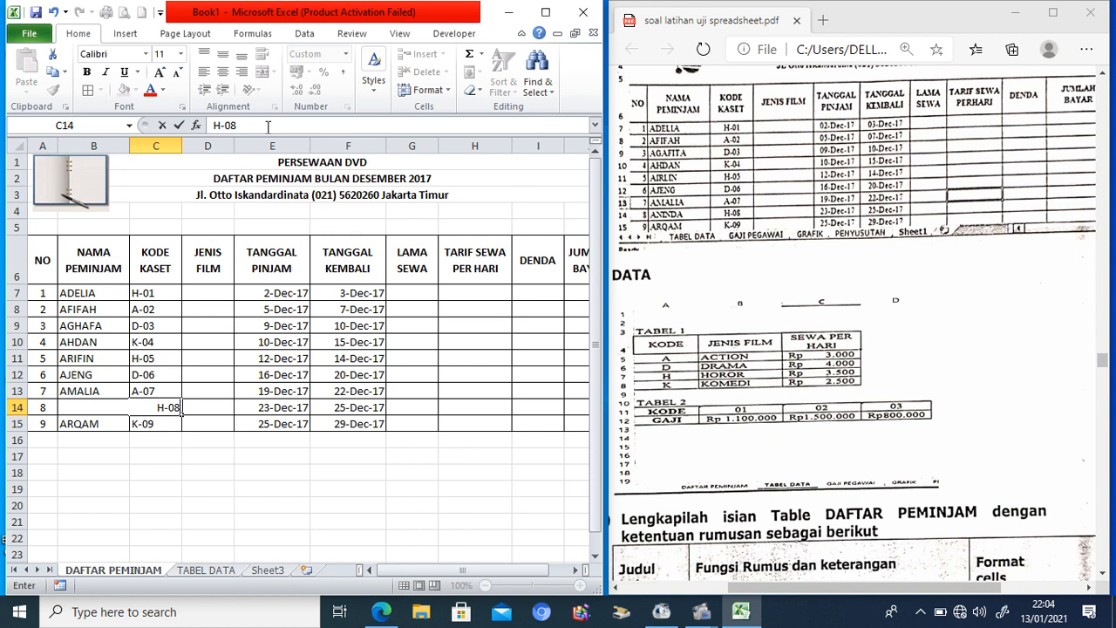
{"action": "key", "text": "Return"}
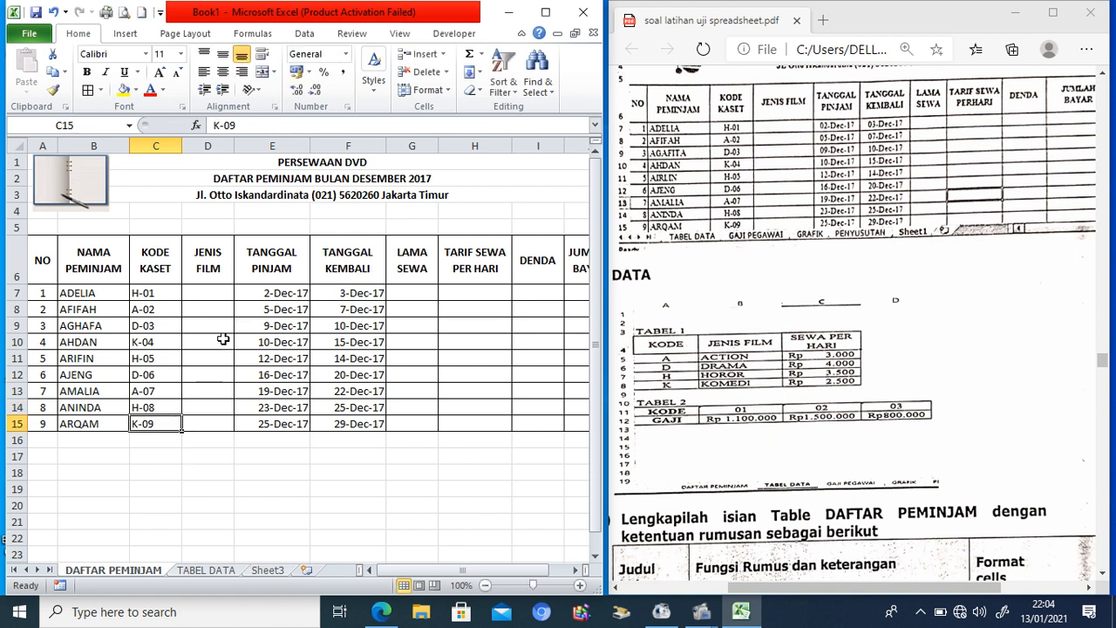
Step: Check the TABEL DATA lookup tables, then widen the JENIS FILM column D
{"action": "left_click", "coordinate": [213, 288]}
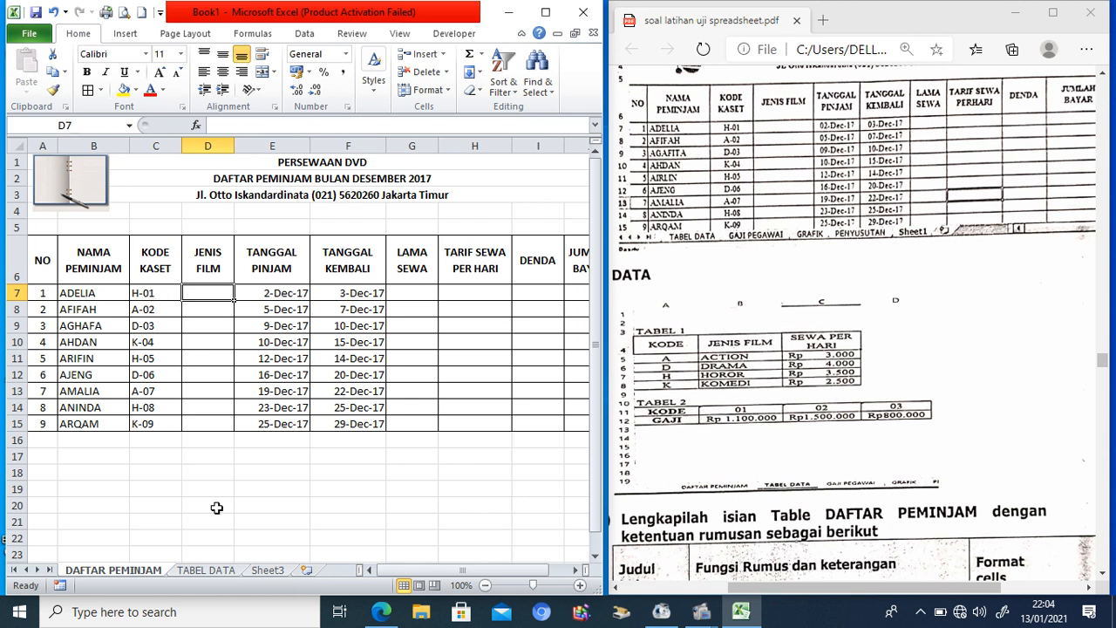
{"action": "left_click", "coordinate": [218, 572]}
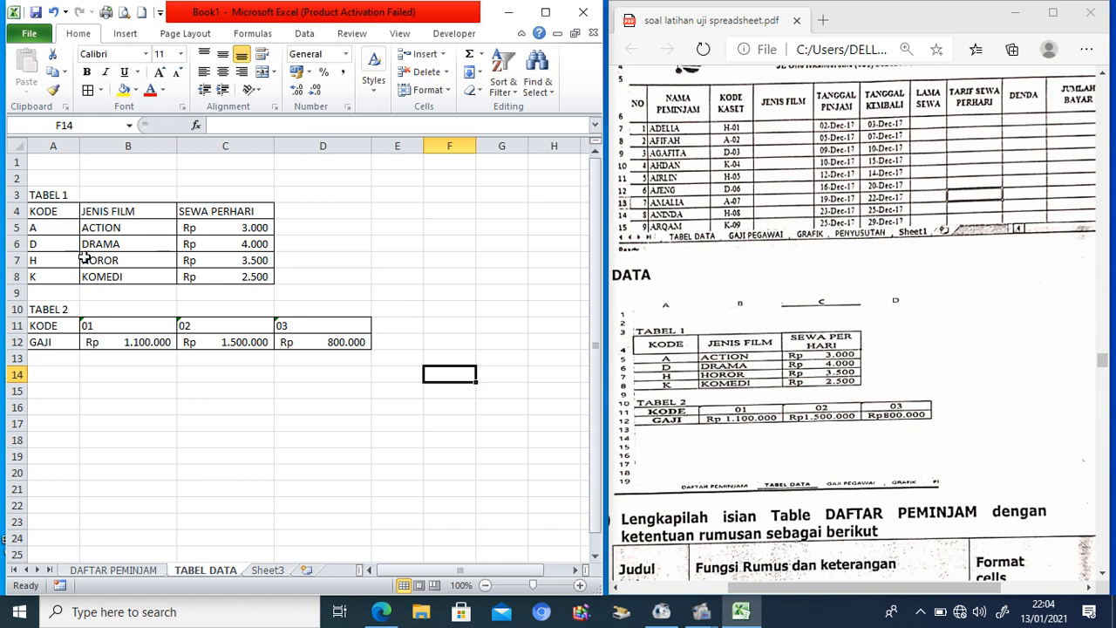
{"action": "left_click", "coordinate": [153, 572]}
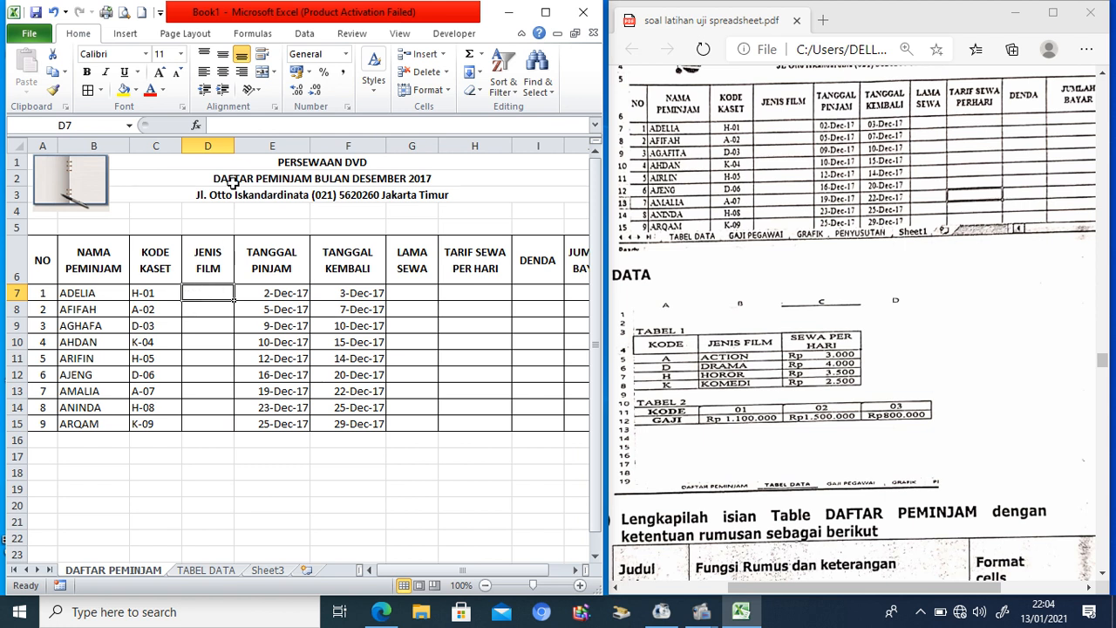
{"action": "left_click_drag", "start_coordinate": [234, 147], "coordinate": [263, 148]}
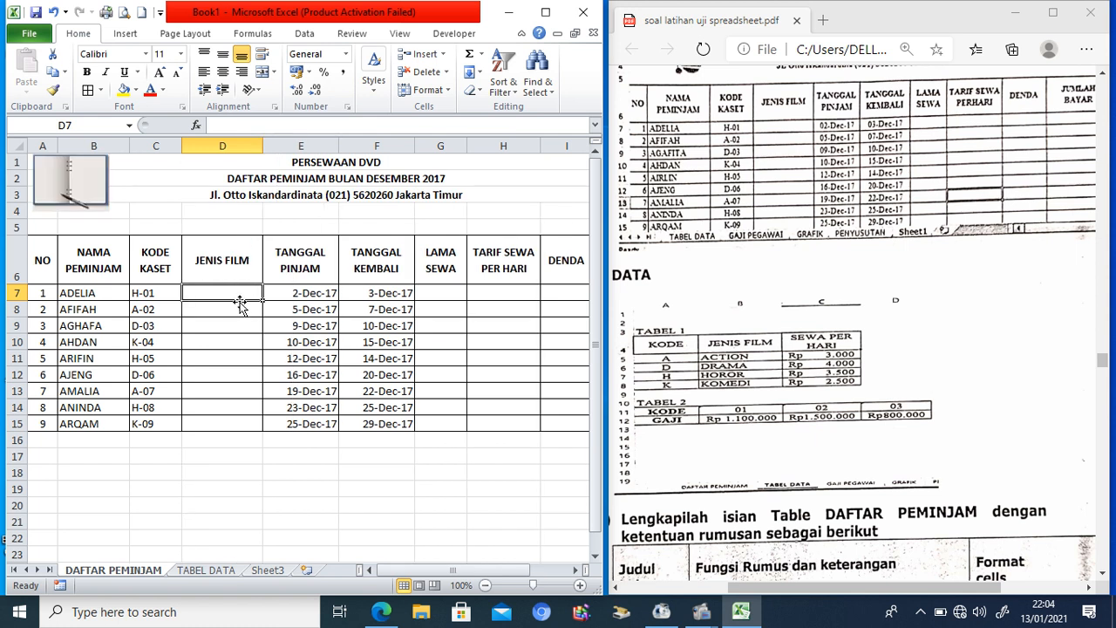
{"action": "left_click", "coordinate": [213, 571]}
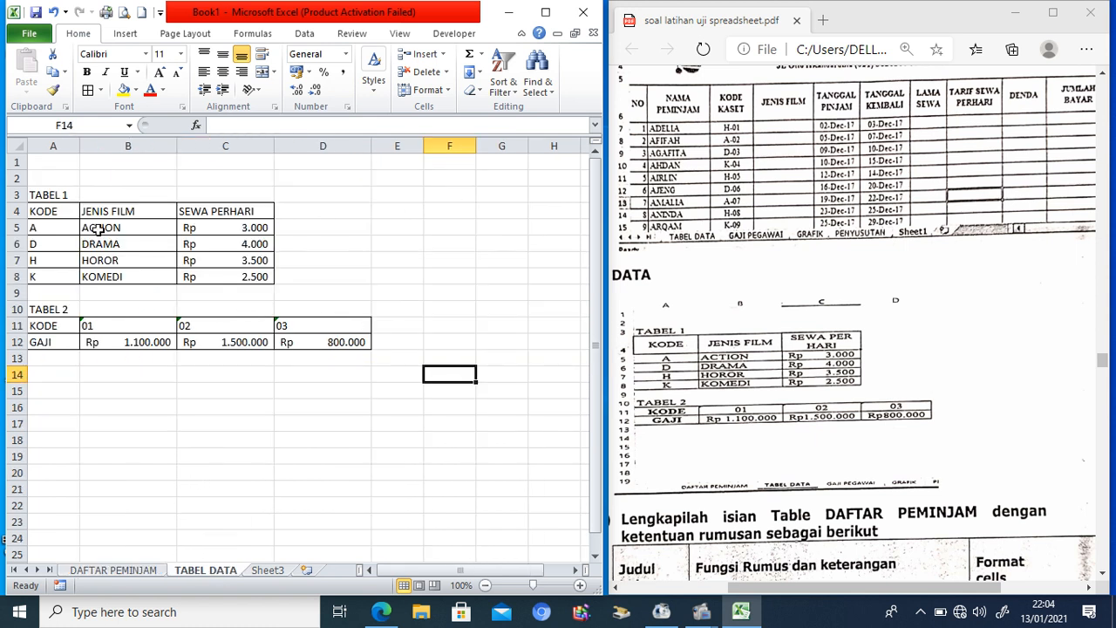
{"action": "left_click_drag", "start_coordinate": [49, 227], "coordinate": [225, 276]}
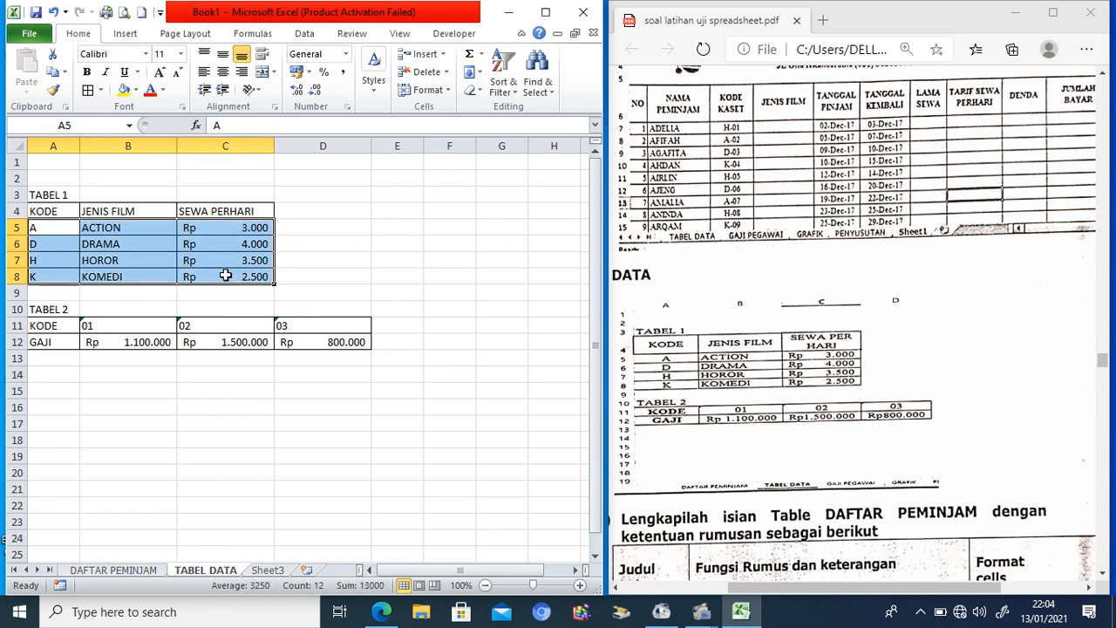
{"action": "left_click", "coordinate": [157, 572]}
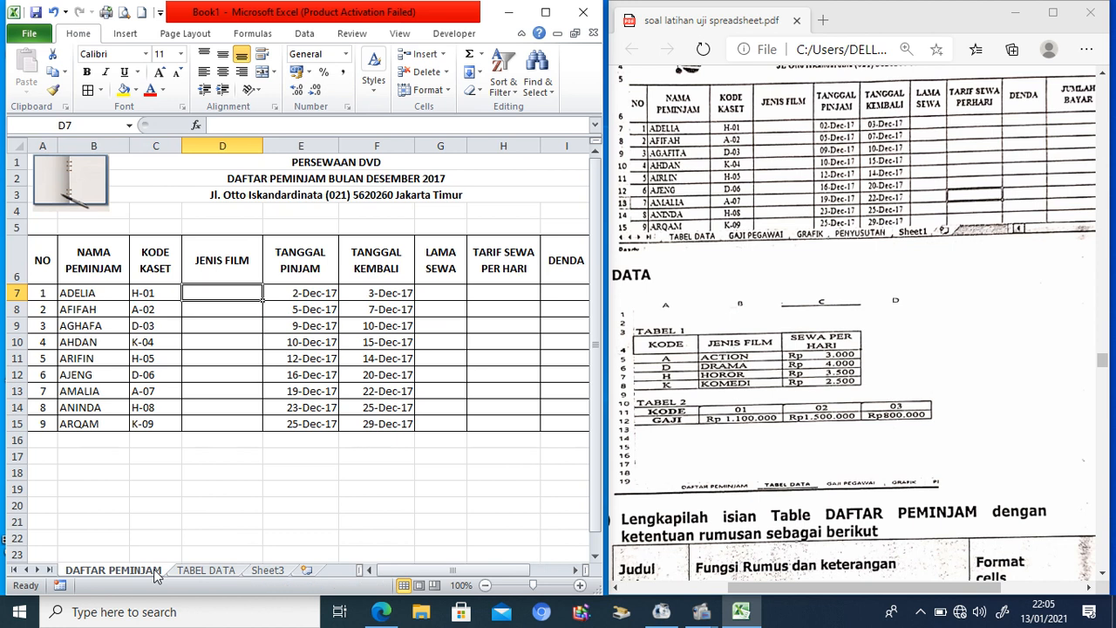
{"action": "left_click", "coordinate": [163, 294]}
Step: Enter =VLOOKUP(LEFT(C7;1);'TABEL DATA'!$A$5:$C$8;2;FALSE) in D7 to get the film type
{"action": "type", "text": "="}
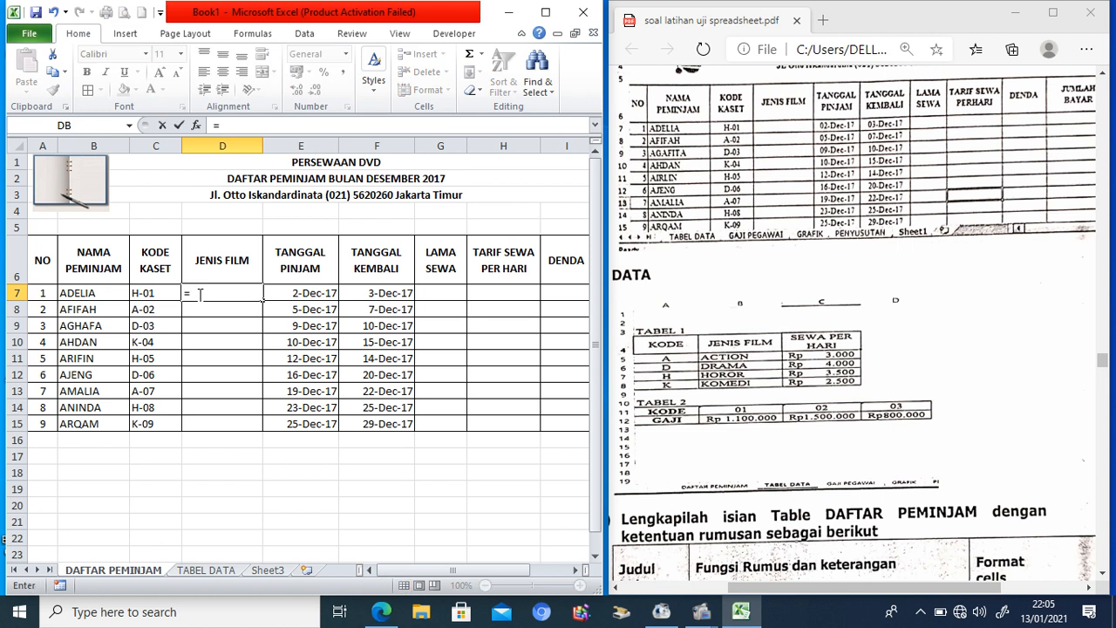
{"action": "type", "text": "VLOOKUP("}
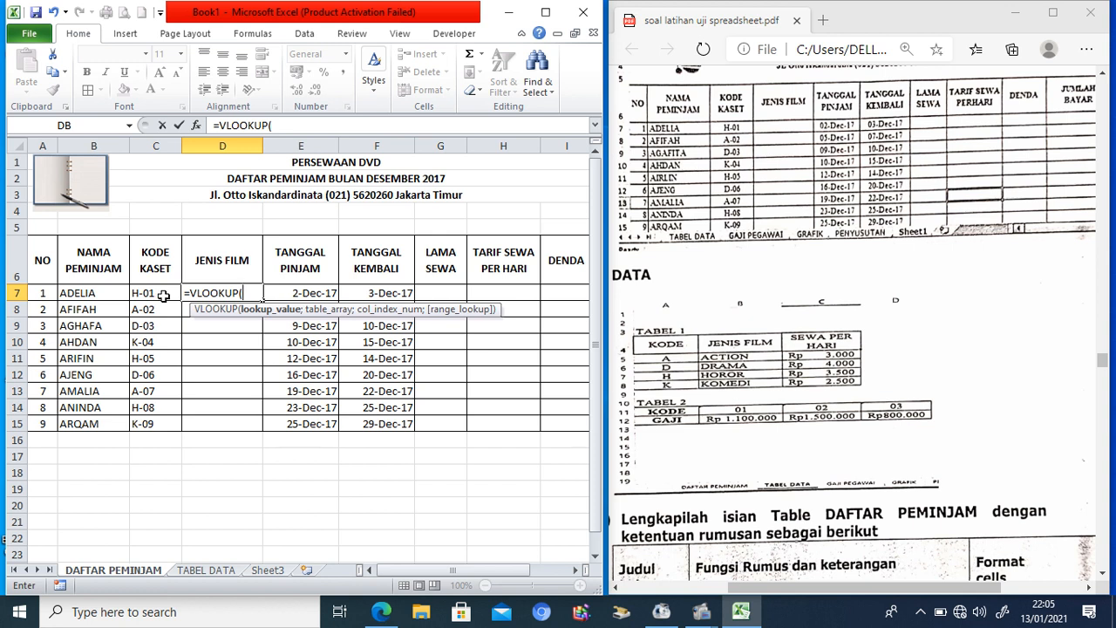
{"action": "type", "text": "LEFT"}
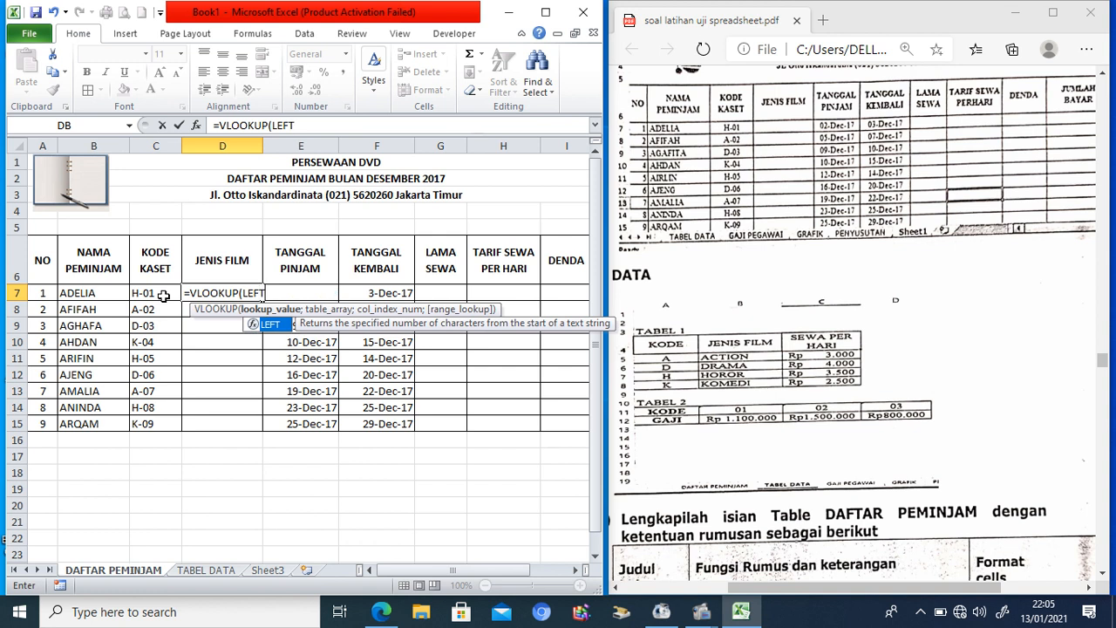
{"action": "type", "text": "("}
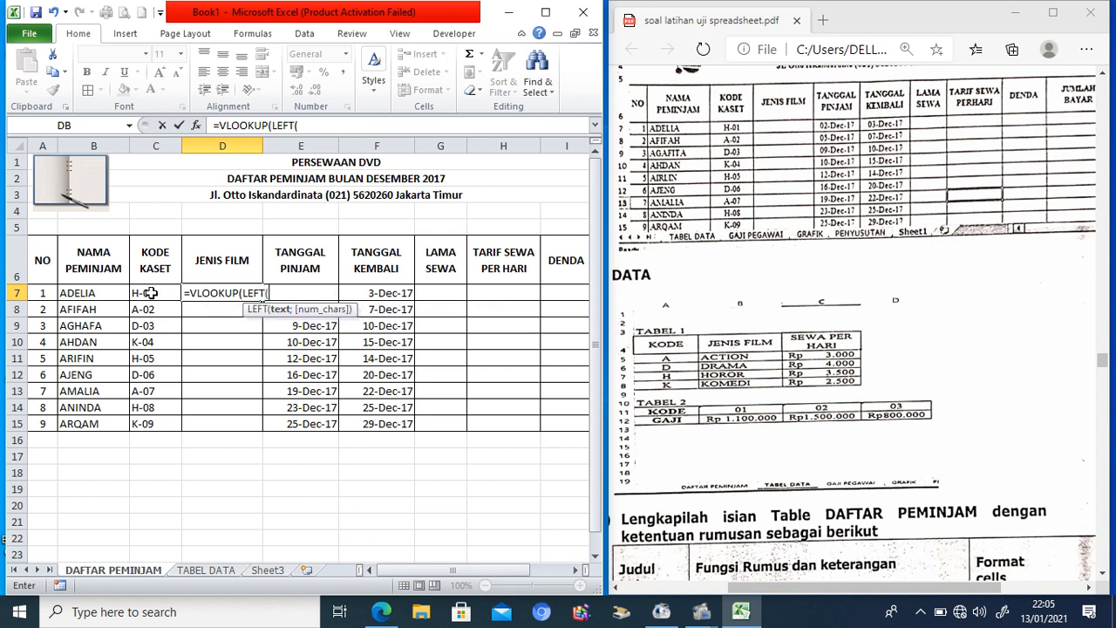
{"action": "left_click", "coordinate": [151, 293]}
{"action": "type", "text": ";"}
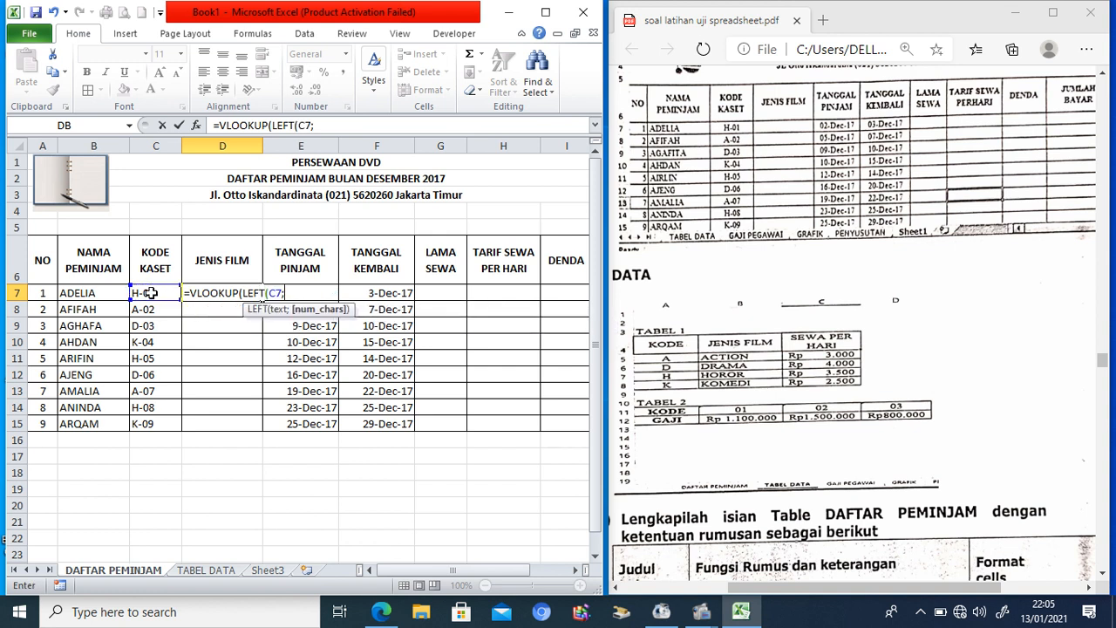
{"action": "type", "text": "1);"}
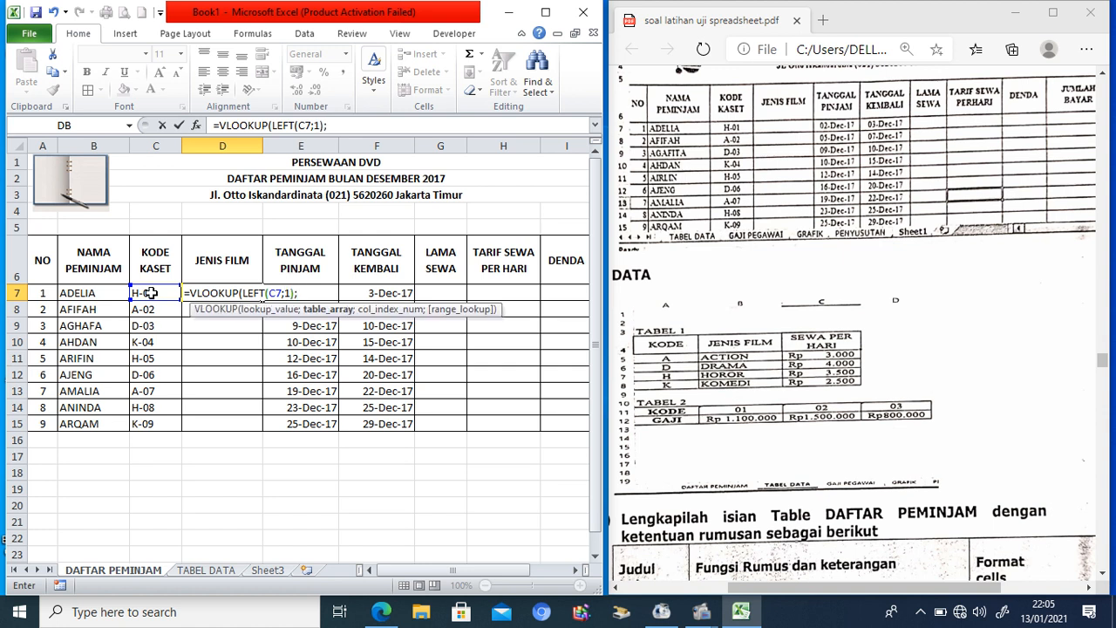
{"action": "left_click", "coordinate": [186, 570]}
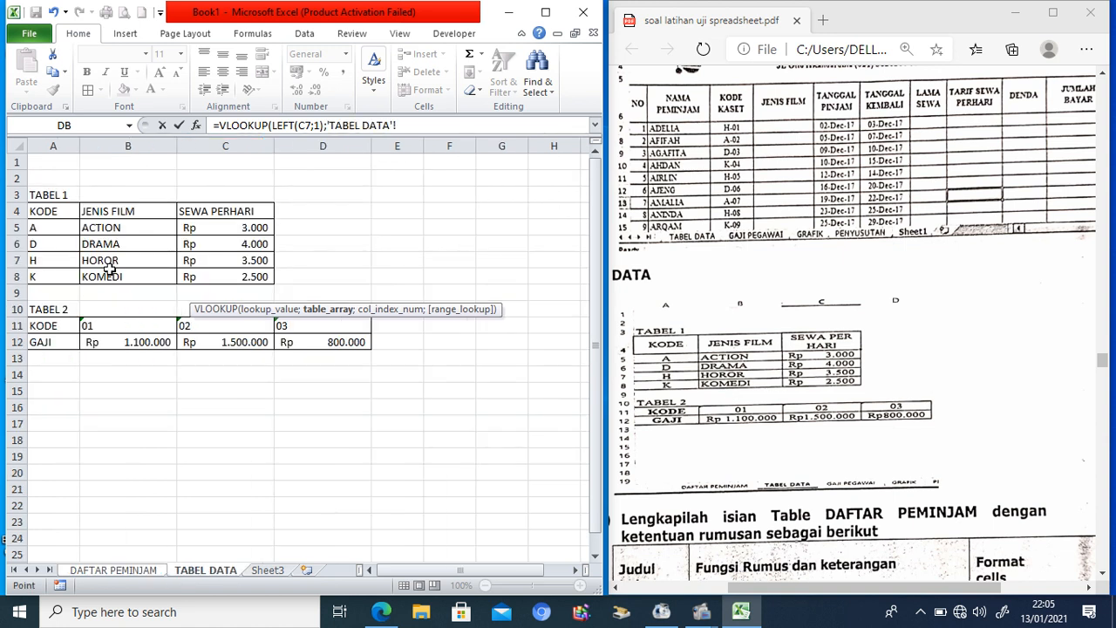
{"action": "left_click_drag", "start_coordinate": [60, 229], "coordinate": [236, 273]}
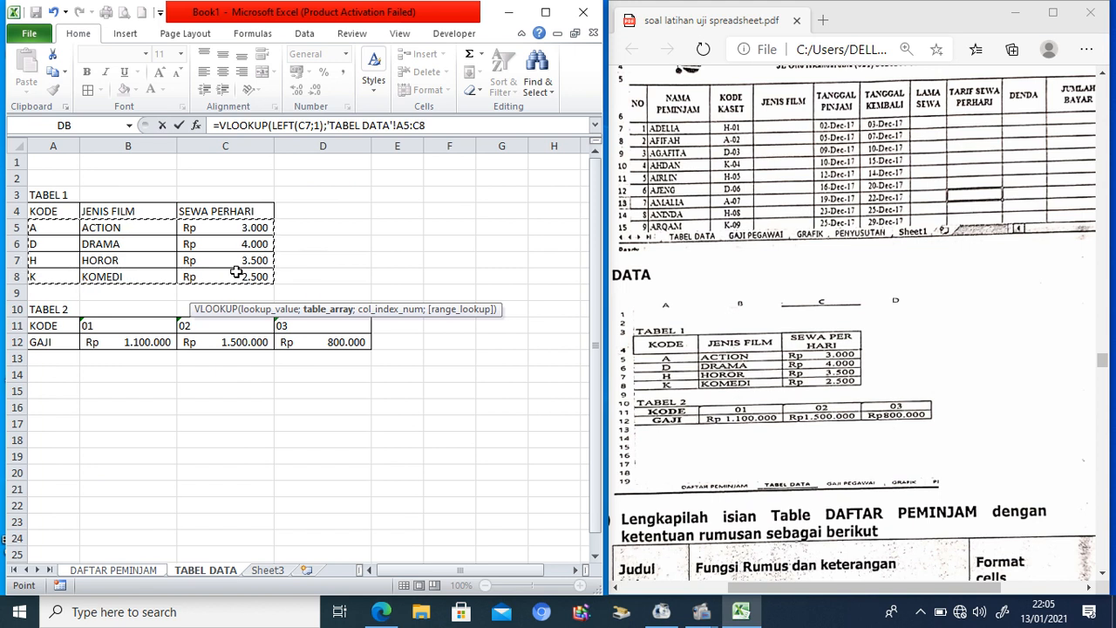
{"action": "key", "text": "F4"}
{"action": "type", "text": ";"}
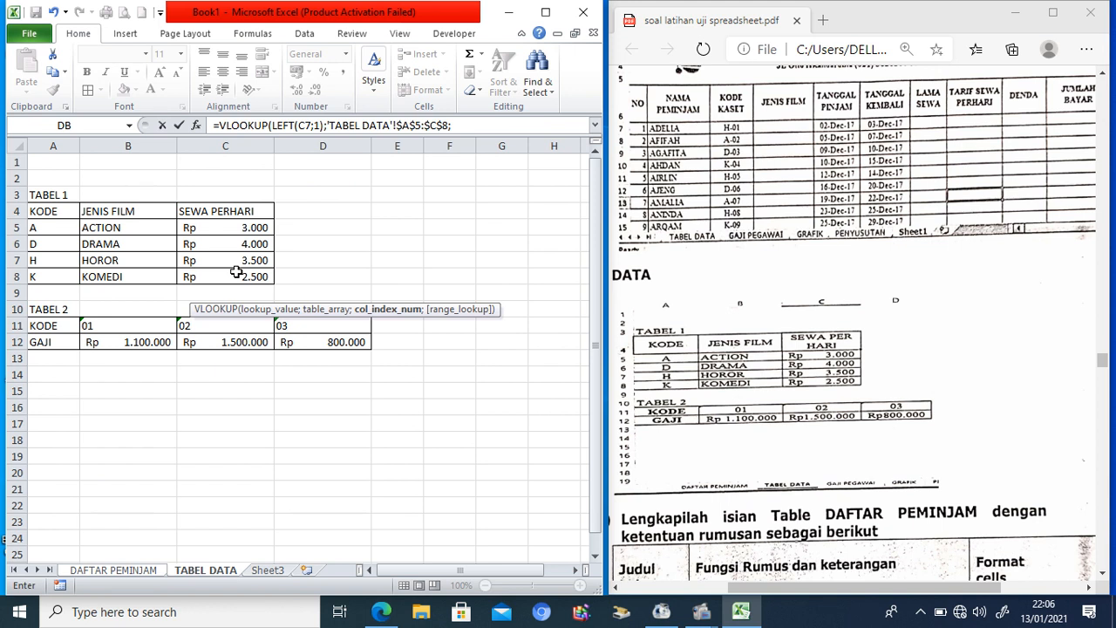
{"action": "type", "text": "2;FALSE)"}
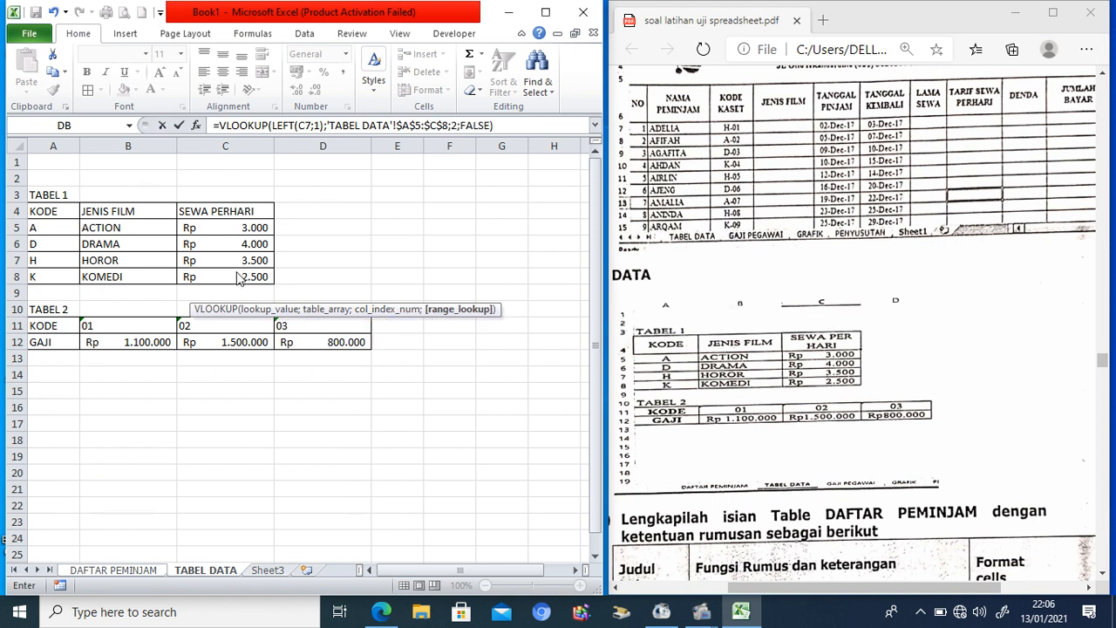
{"action": "key", "text": "Return"}
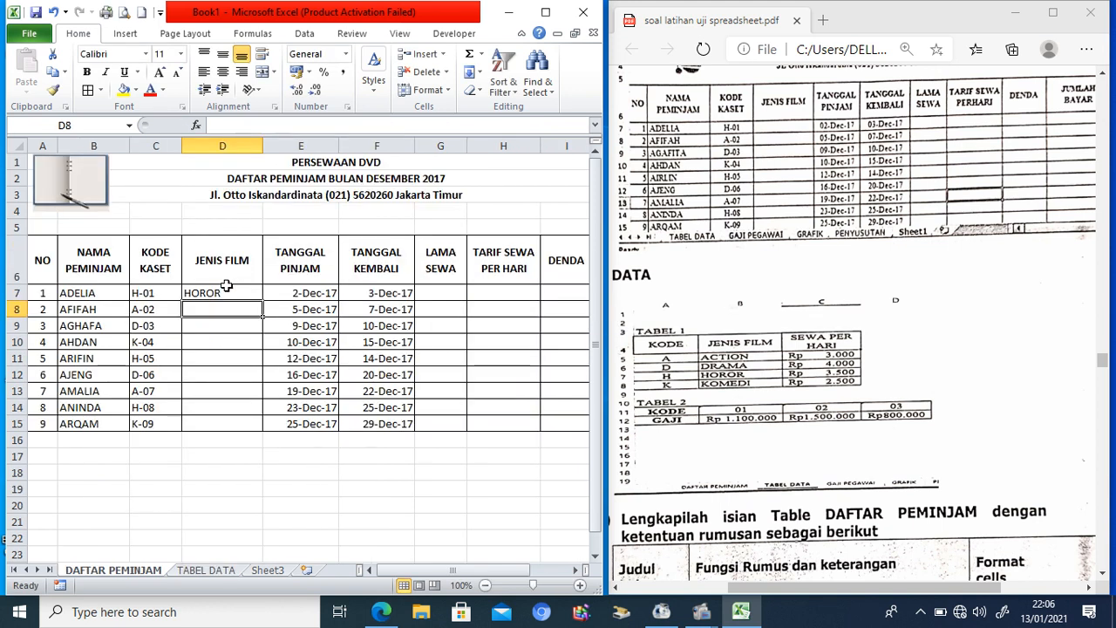
Step: Copy the D7 film-type formula down through D15
{"action": "left_click", "coordinate": [239, 295]}
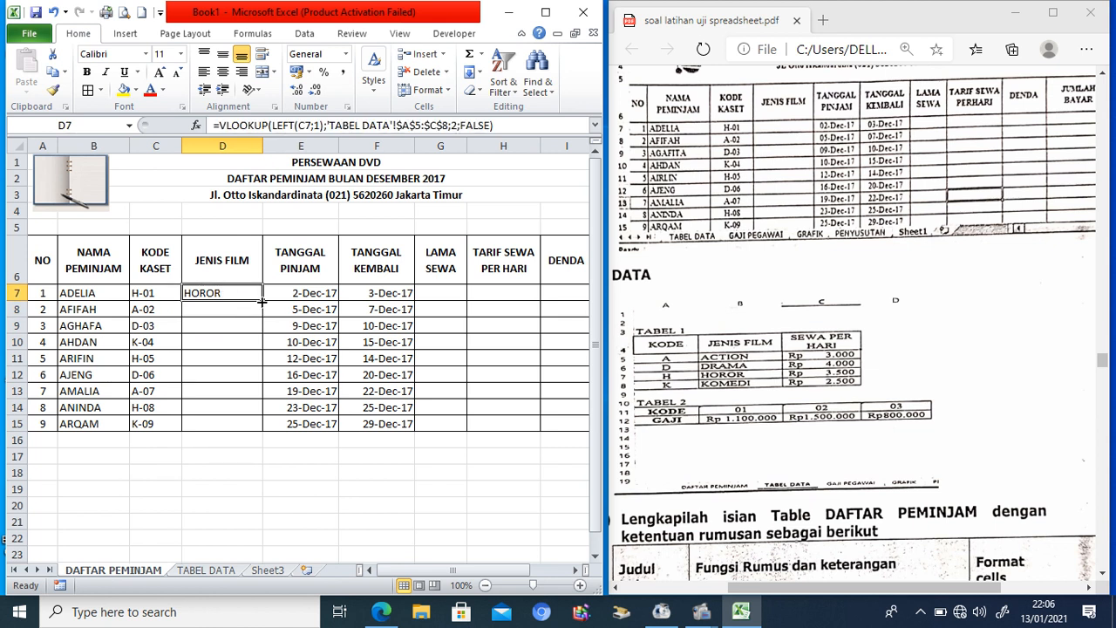
{"action": "left_click_drag", "start_coordinate": [262, 300], "coordinate": [254, 426]}
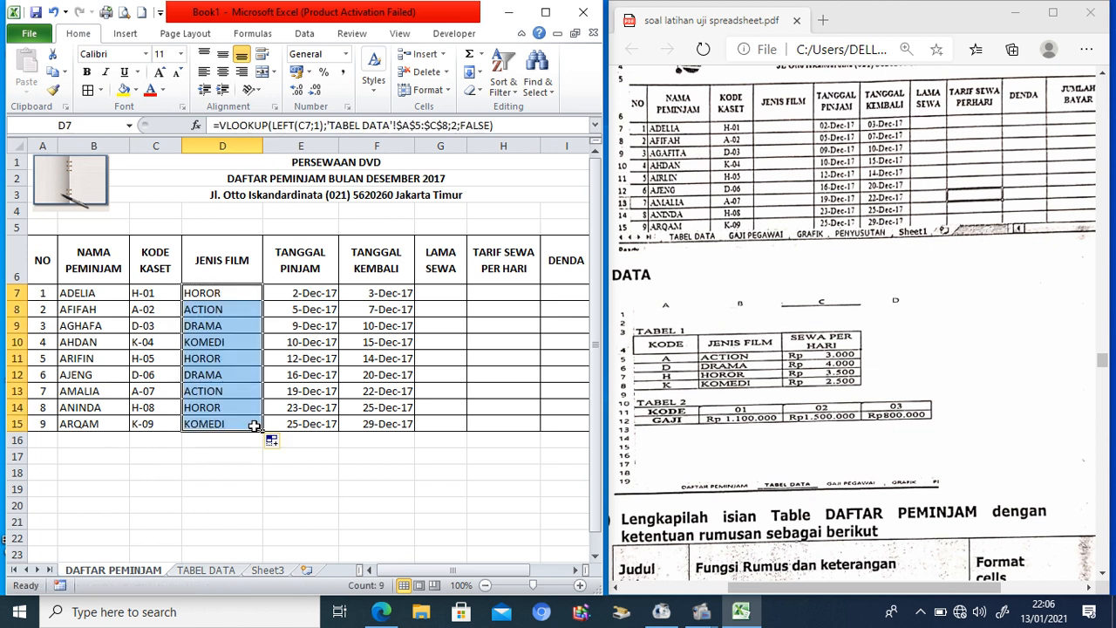
{"action": "left_click", "coordinate": [446, 292]}
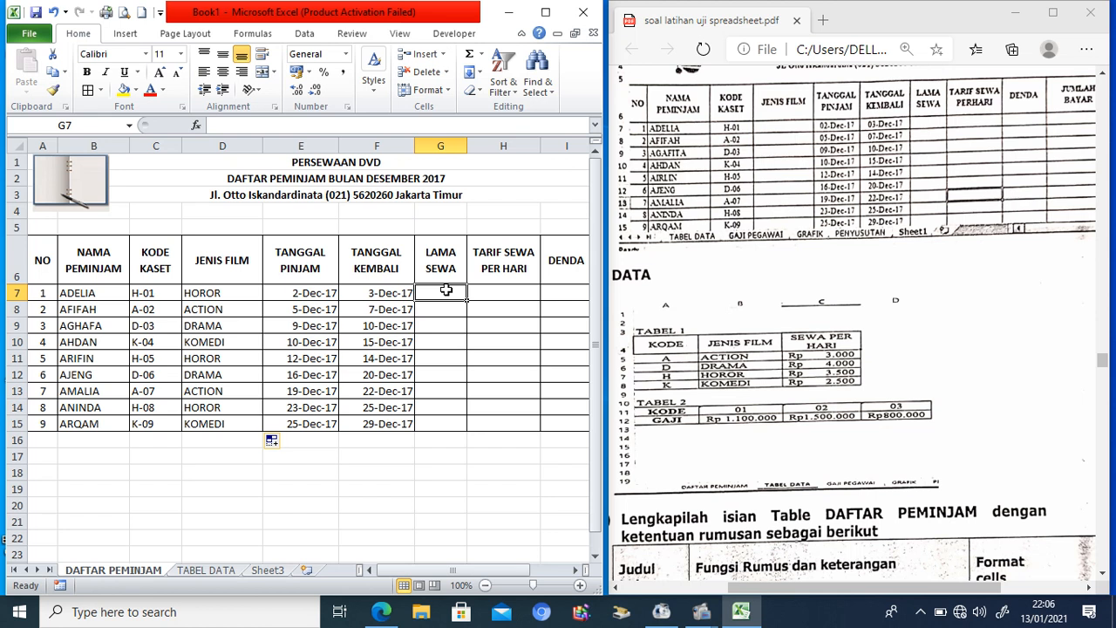
Step: Enter =F7-E7 in G7 and fill it down to G15 for rental days
{"action": "type", "text": "="}
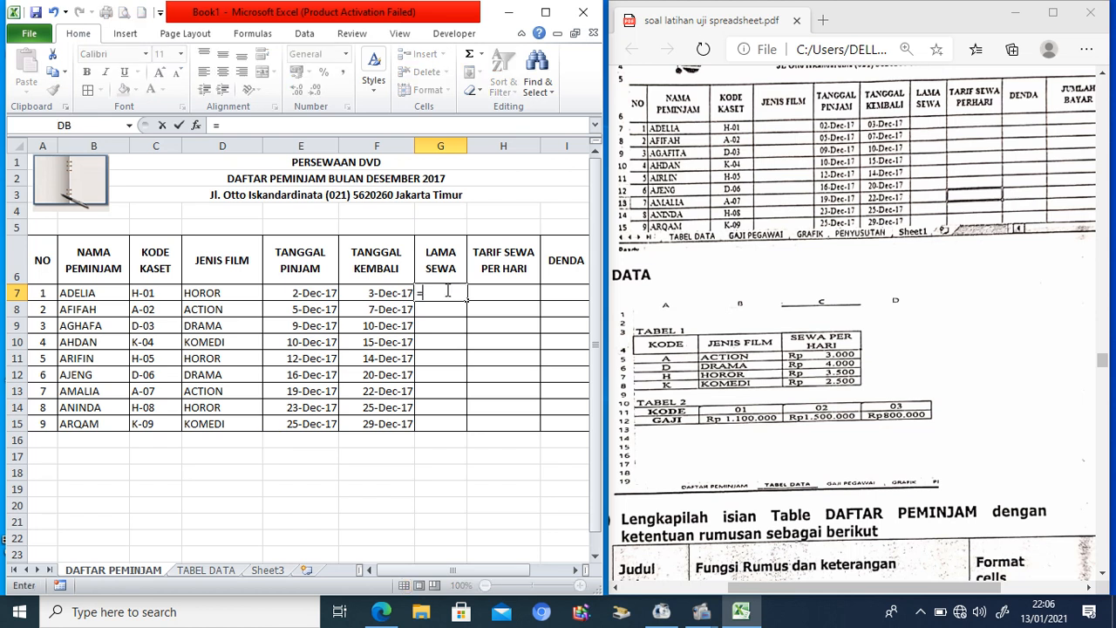
{"action": "left_click", "coordinate": [394, 298]}
{"action": "type", "text": "-"}
{"action": "left_click", "coordinate": [320, 293]}
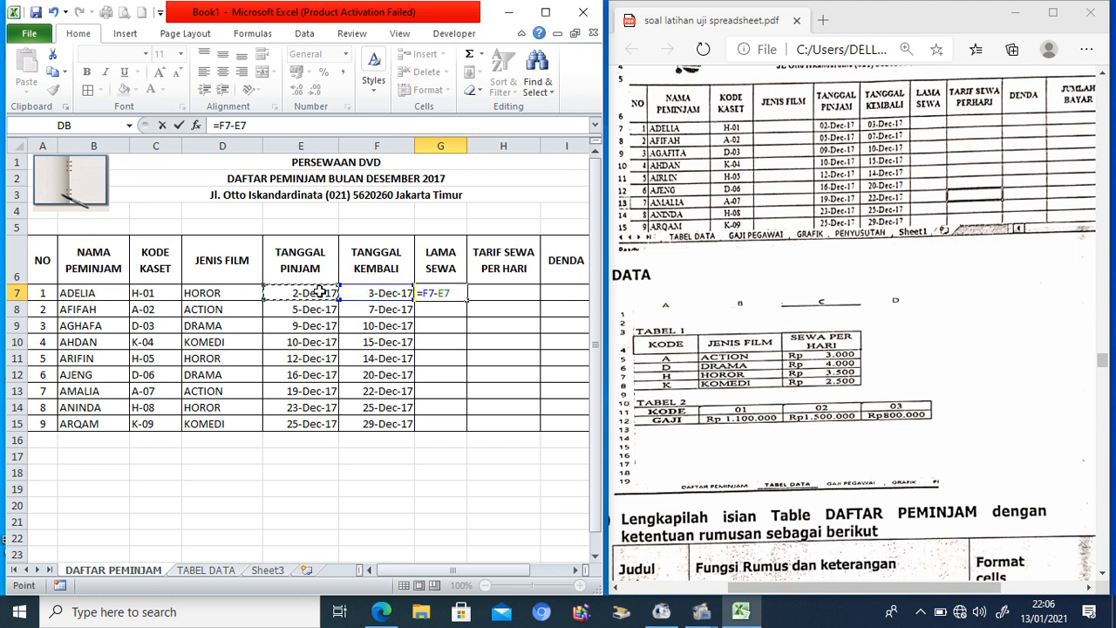
{"action": "key", "text": "Return"}
{"action": "left_click", "coordinate": [436, 295]}
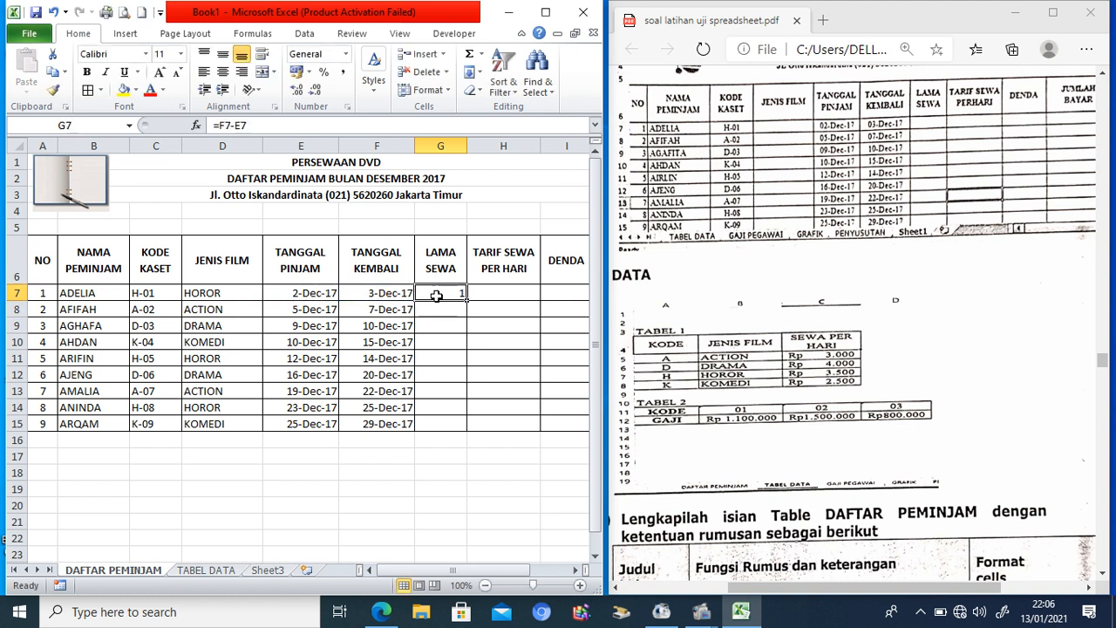
{"action": "left_click_drag", "start_coordinate": [469, 301], "coordinate": [460, 430]}
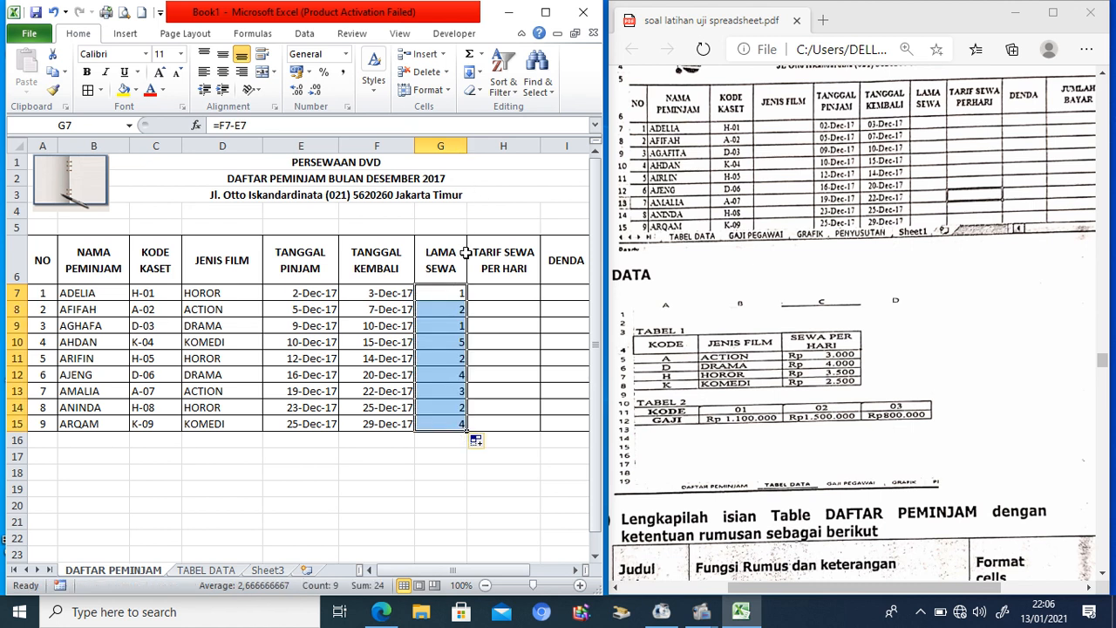
Step: Give G7:G15 the custom number format #" HARI" so durations read like 1 HARI
{"action": "right_click", "coordinate": [449, 296]}
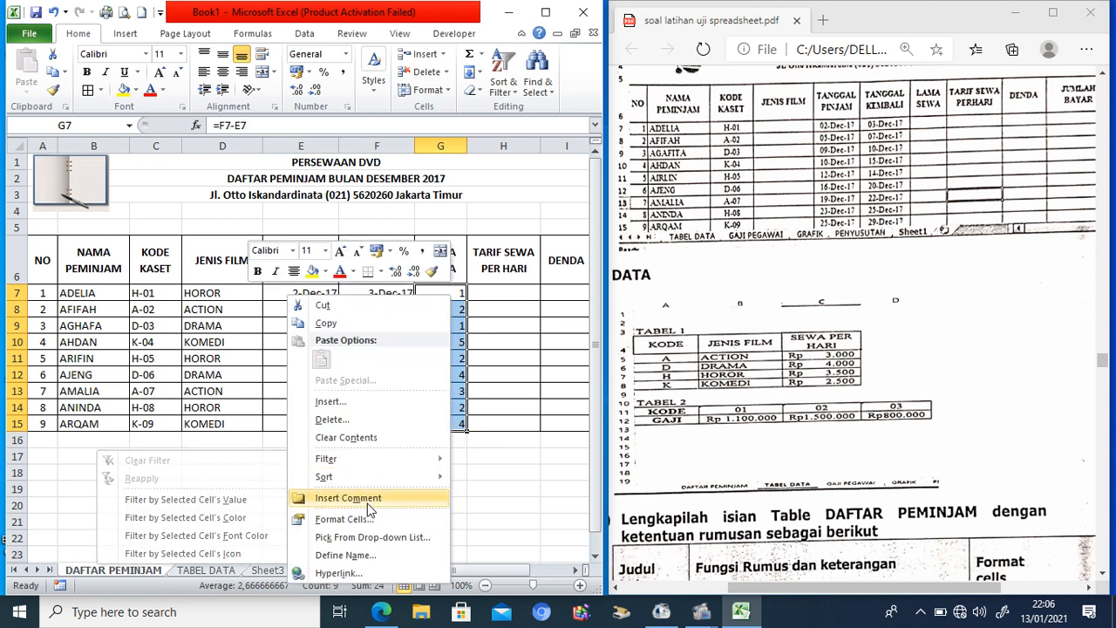
{"action": "left_click", "coordinate": [347, 519]}
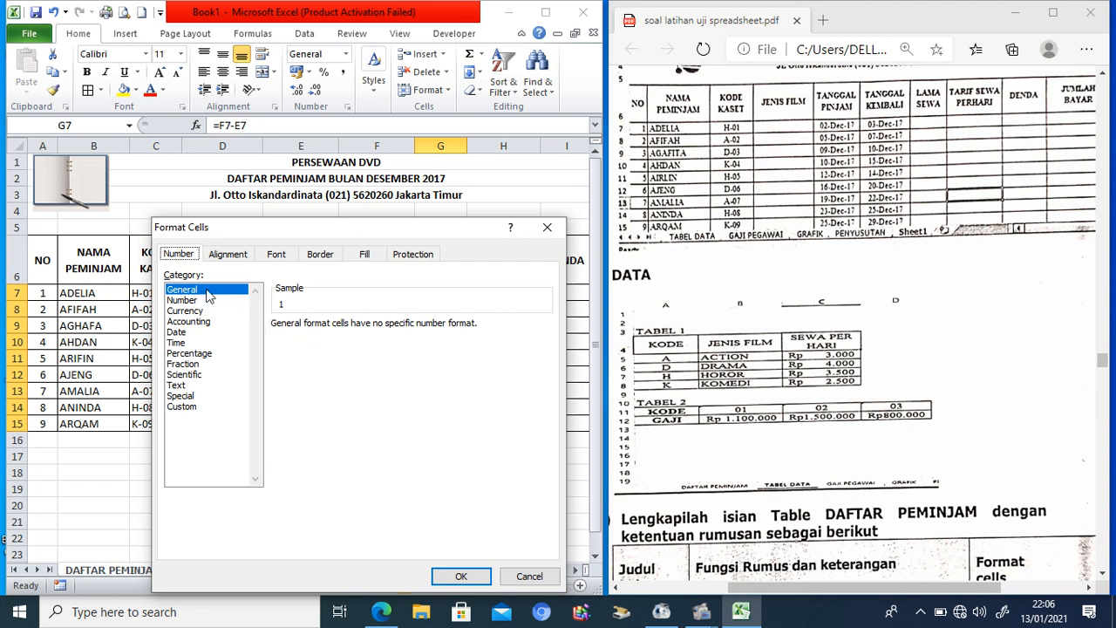
{"action": "left_click", "coordinate": [182, 408]}
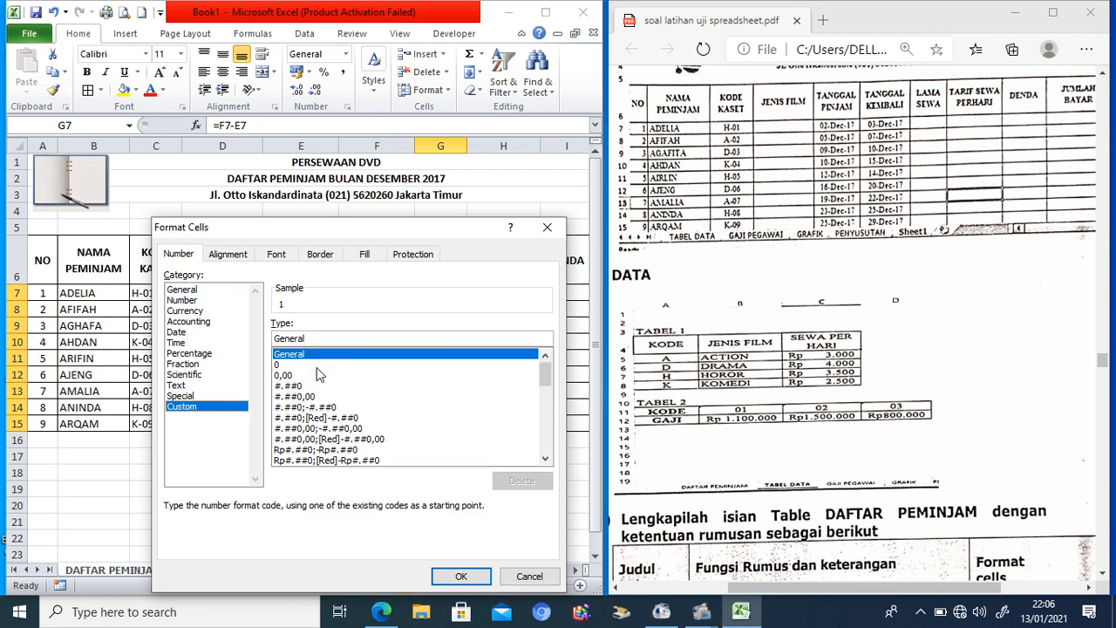
{"action": "mouse_move", "coordinate": [547, 376]}
{"action": "left_mouse_down"}
{"action": "mouse_move", "coordinate": [549, 453]}
{"action": "mouse_move", "coordinate": [551, 358]}
{"action": "left_mouse_up"}
{"action": "left_click", "coordinate": [331, 340]}
{"action": "left_click_drag", "start_coordinate": [323, 339], "coordinate": [262, 340]}
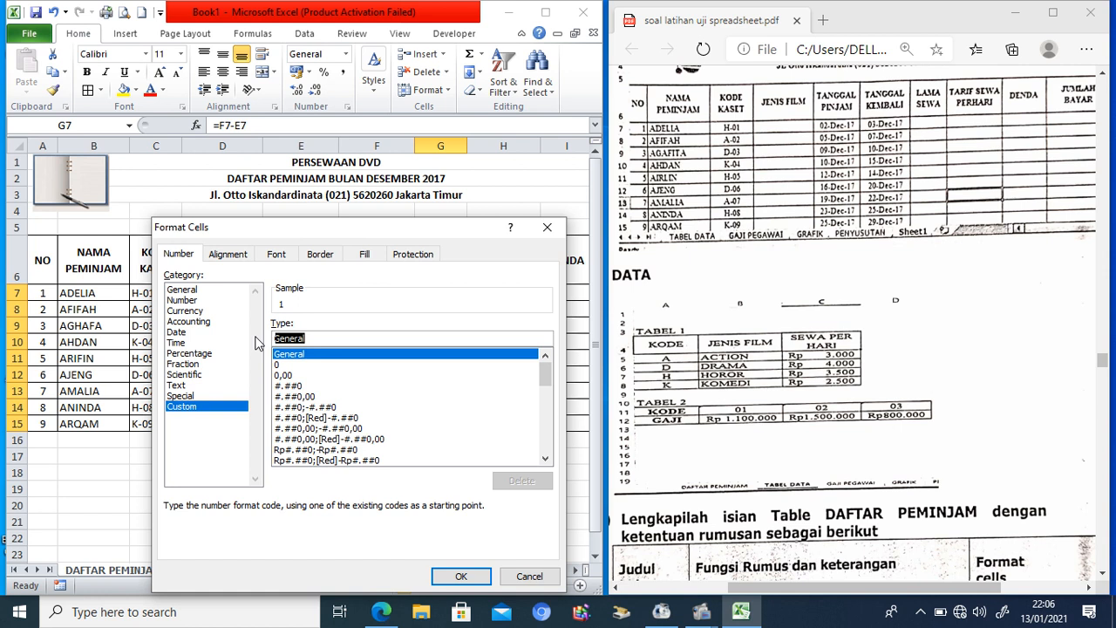
{"action": "type", "text": "#"}
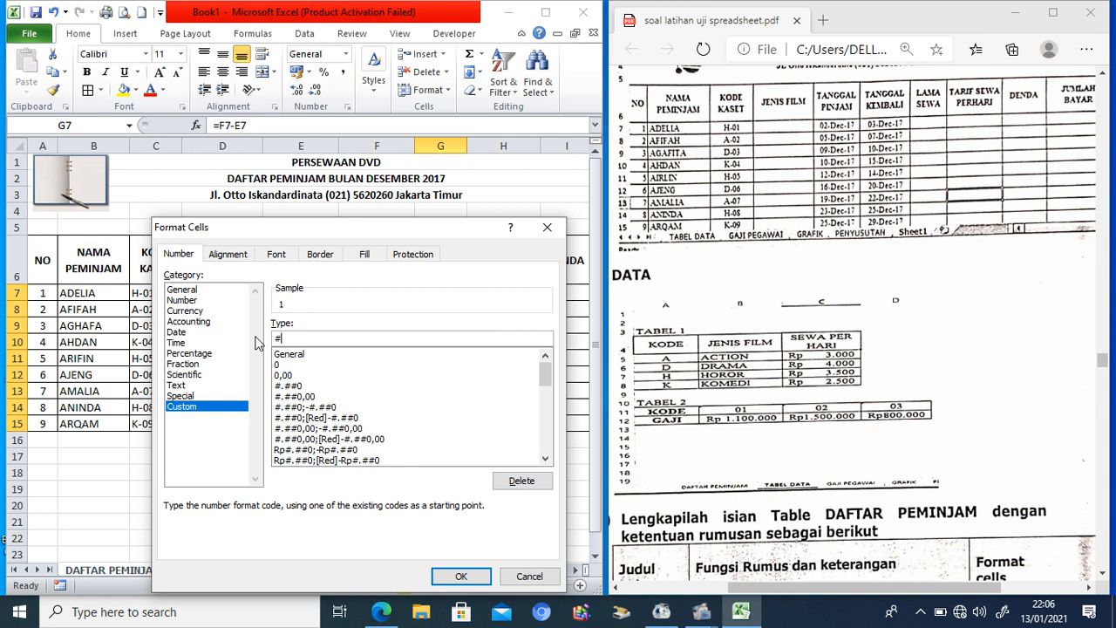
{"action": "type", "text": "\" HARI\""}
{"action": "left_click", "coordinate": [453, 574]}
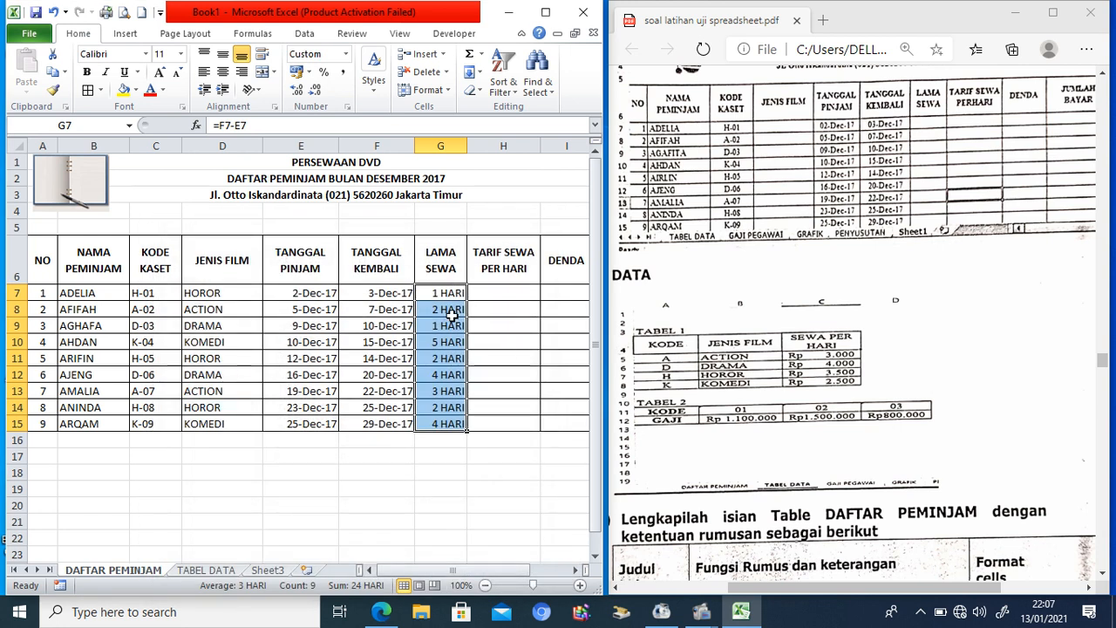
{"action": "left_click", "coordinate": [436, 296]}
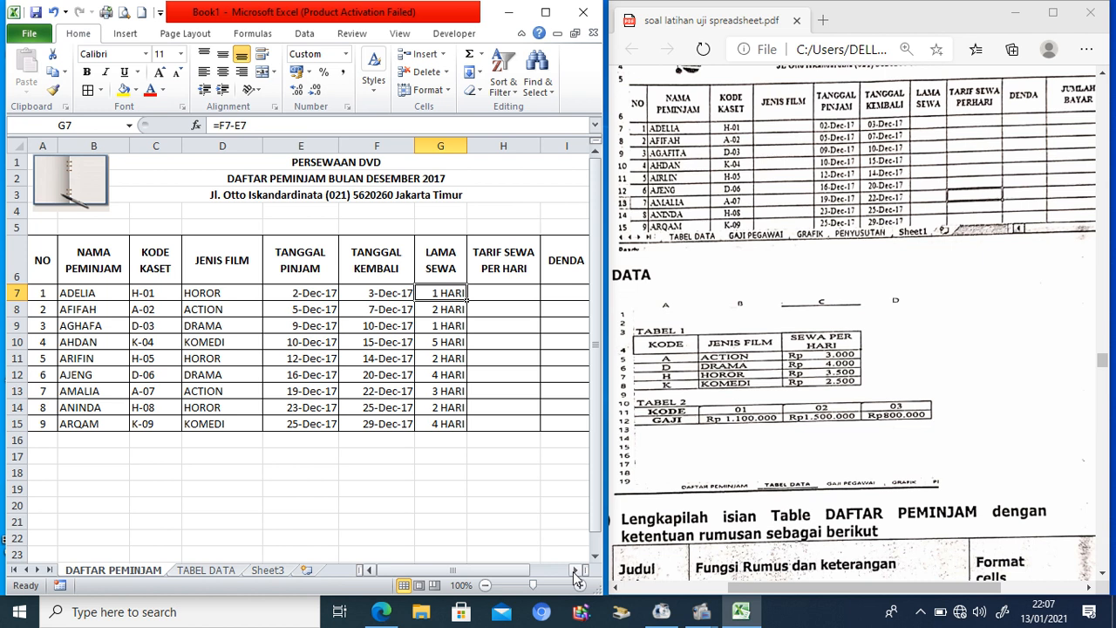
Step: Review the film types and daily rates in the TABEL DATA rate table
{"action": "left_click", "coordinate": [510, 288]}
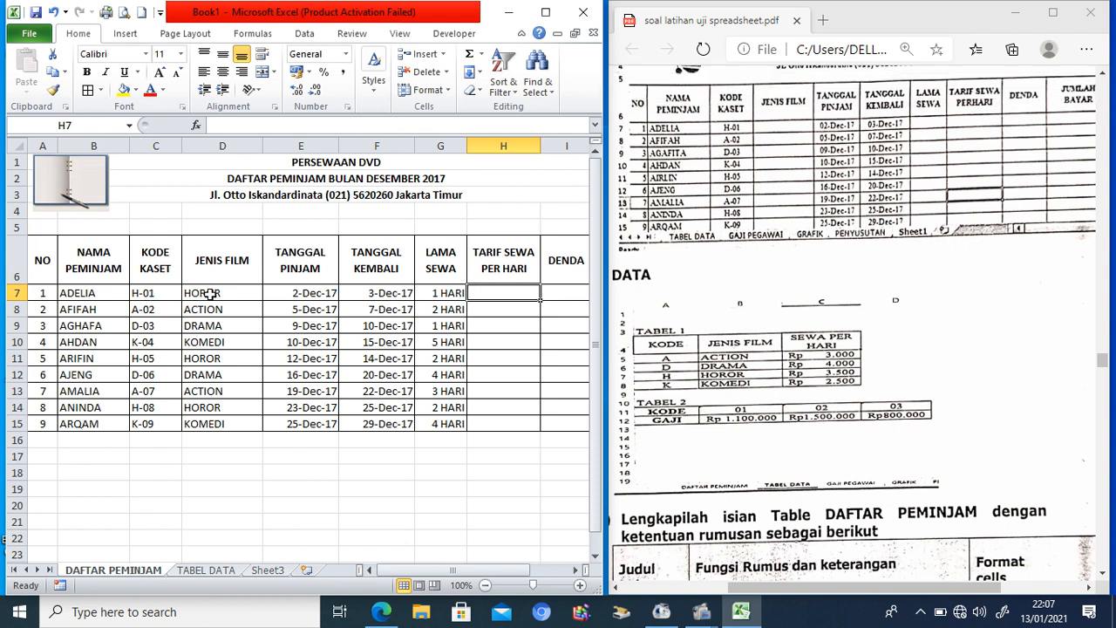
{"action": "left_click", "coordinate": [196, 571]}
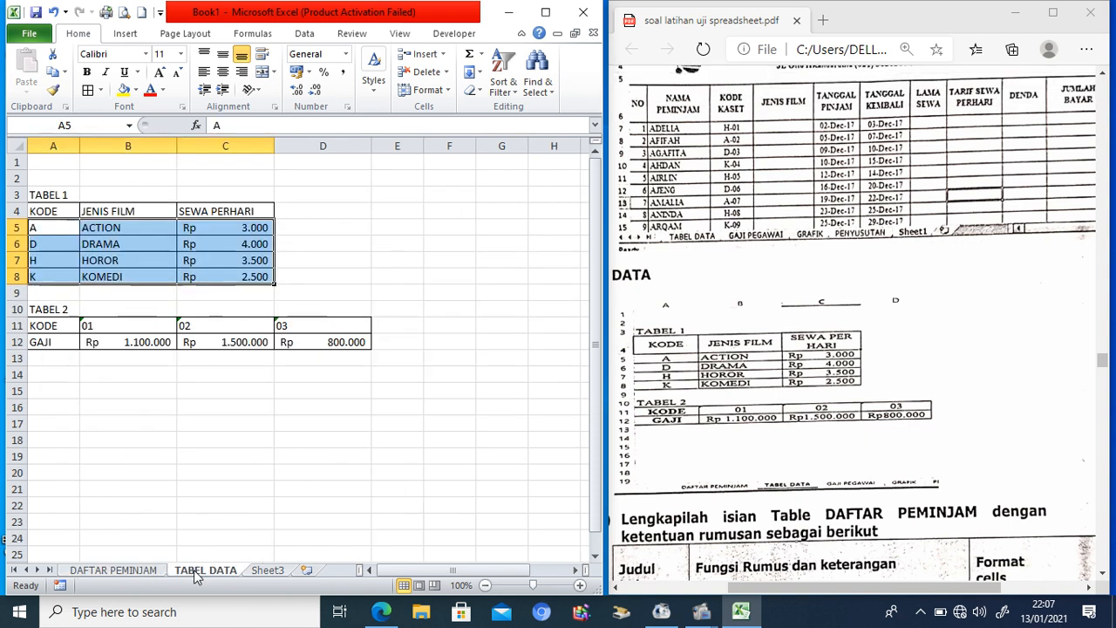
{"action": "left_click", "coordinate": [123, 227]}
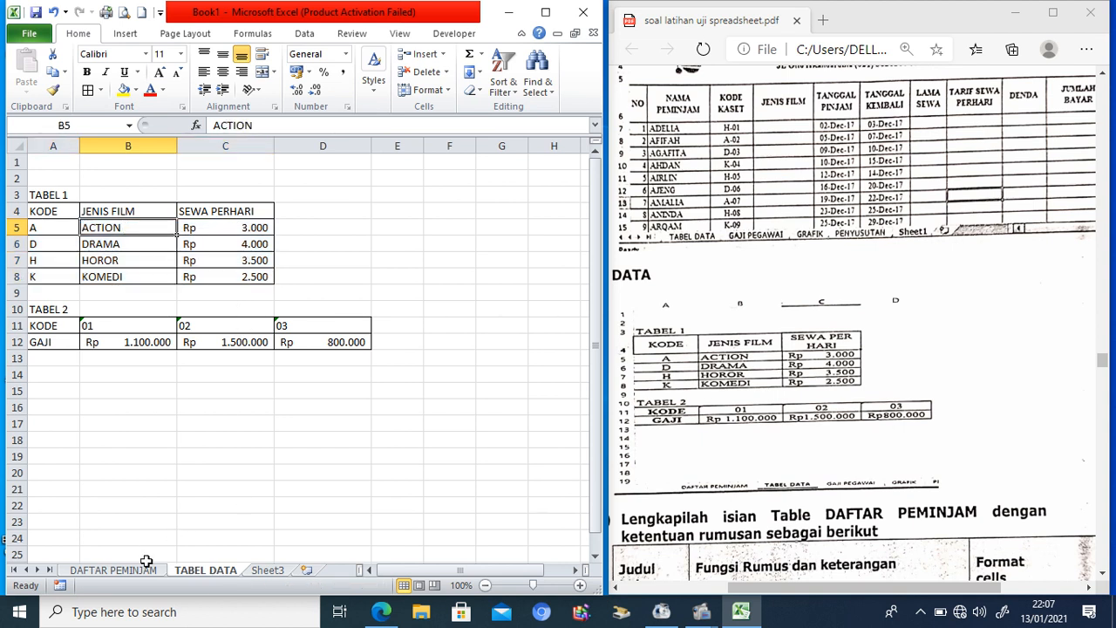
{"action": "left_click", "coordinate": [114, 571]}
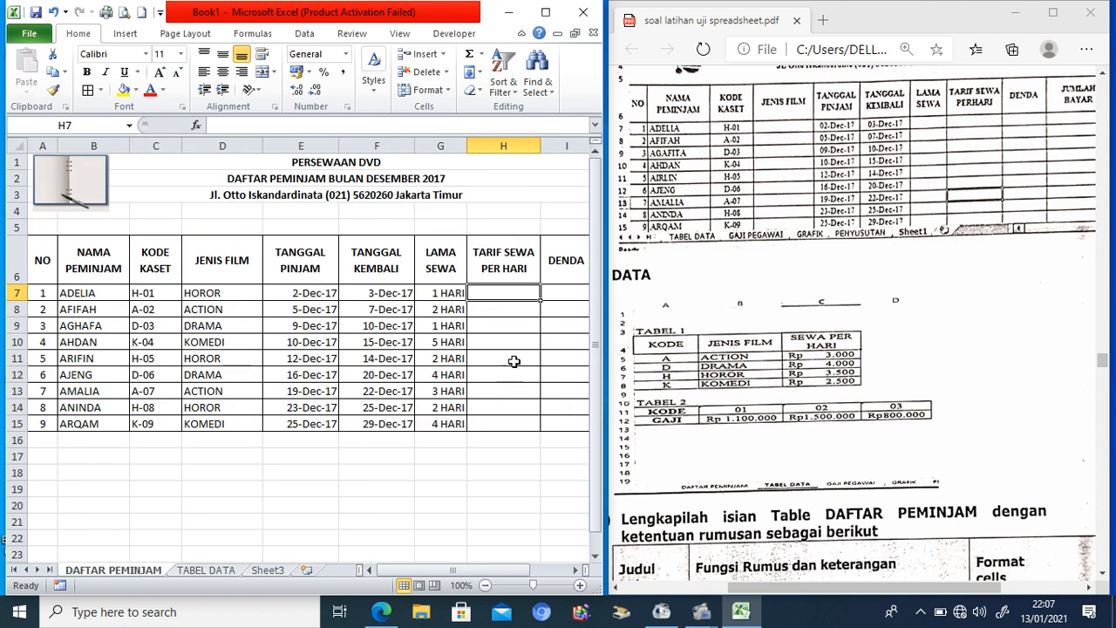
Step: Enter =VLOOKUP(D7;'TABEL DATA'!$B$5:$C$8;2;FALSE) in H7 and fill it down to H15
{"action": "type", "text": "="}
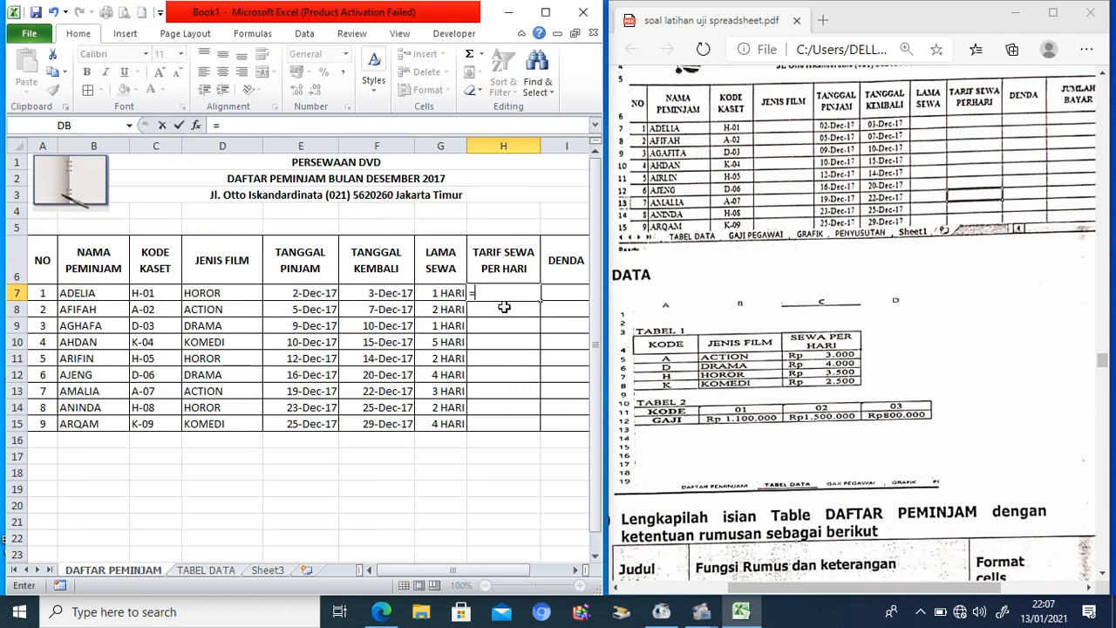
{"action": "type", "text": "VLOOKUP("}
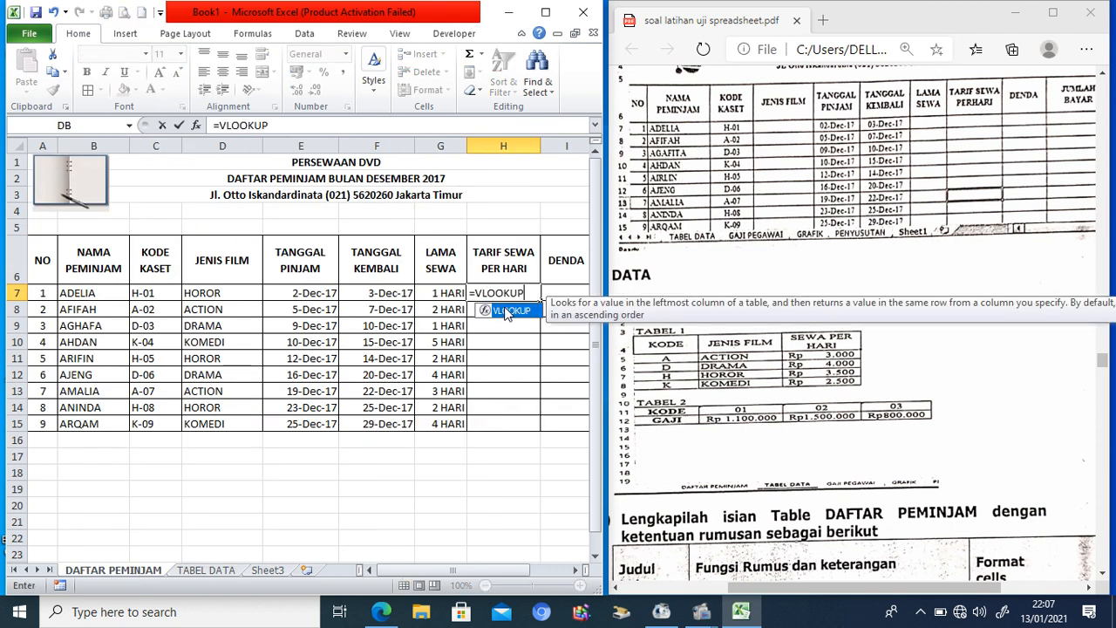
{"action": "left_click", "coordinate": [239, 294]}
{"action": "type", "text": ";"}
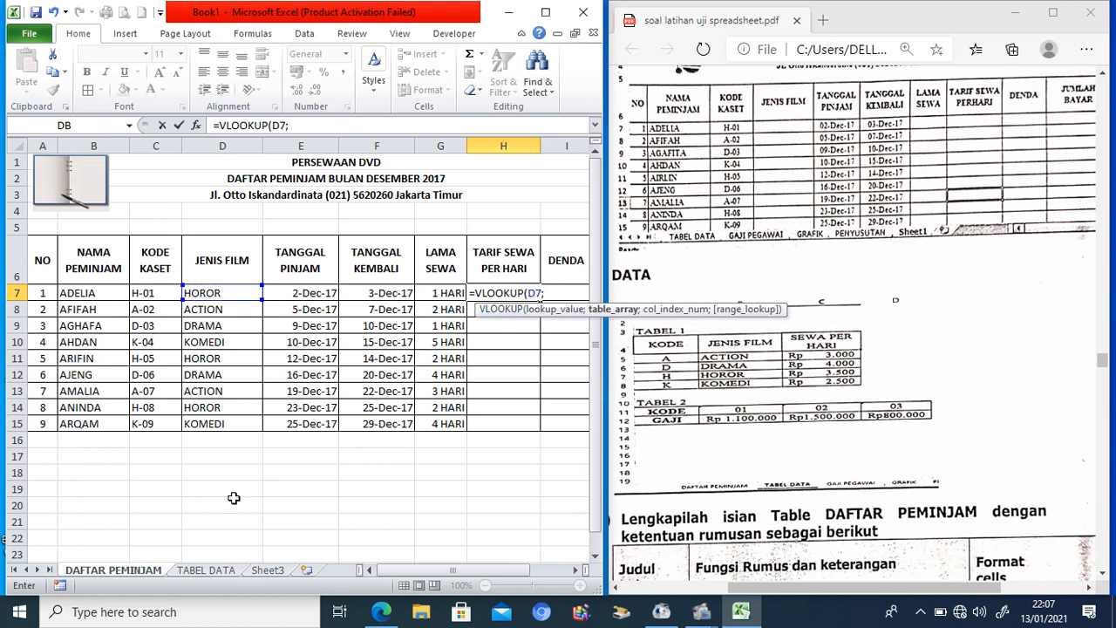
{"action": "left_click", "coordinate": [206, 570]}
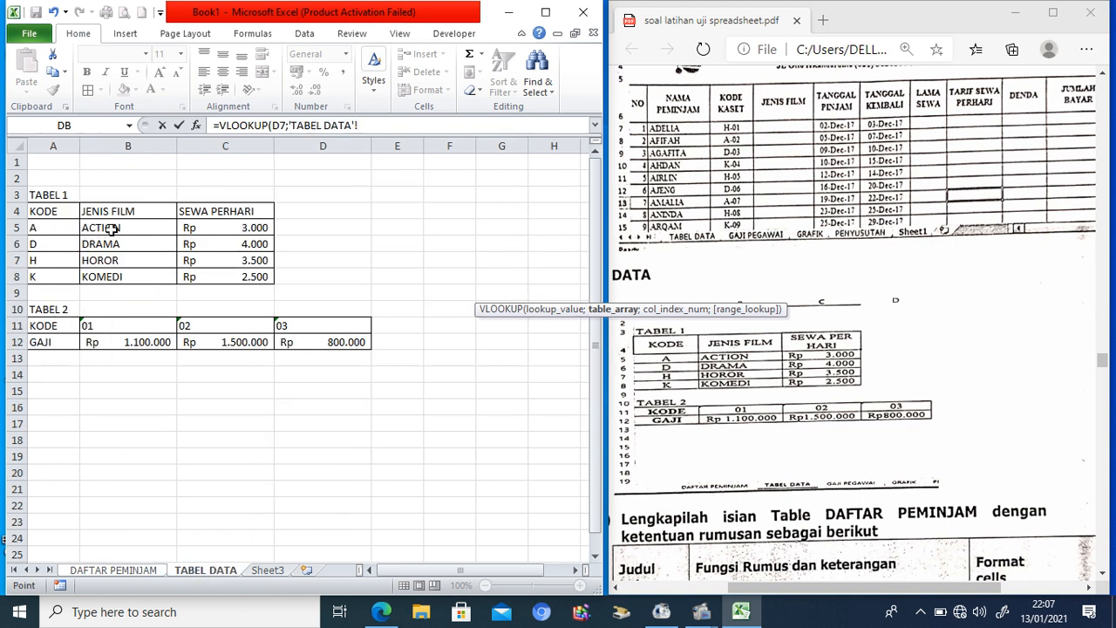
{"action": "left_click_drag", "start_coordinate": [111, 228], "coordinate": [227, 277]}
{"action": "key", "text": "F4"}
{"action": "type", "text": ";"}
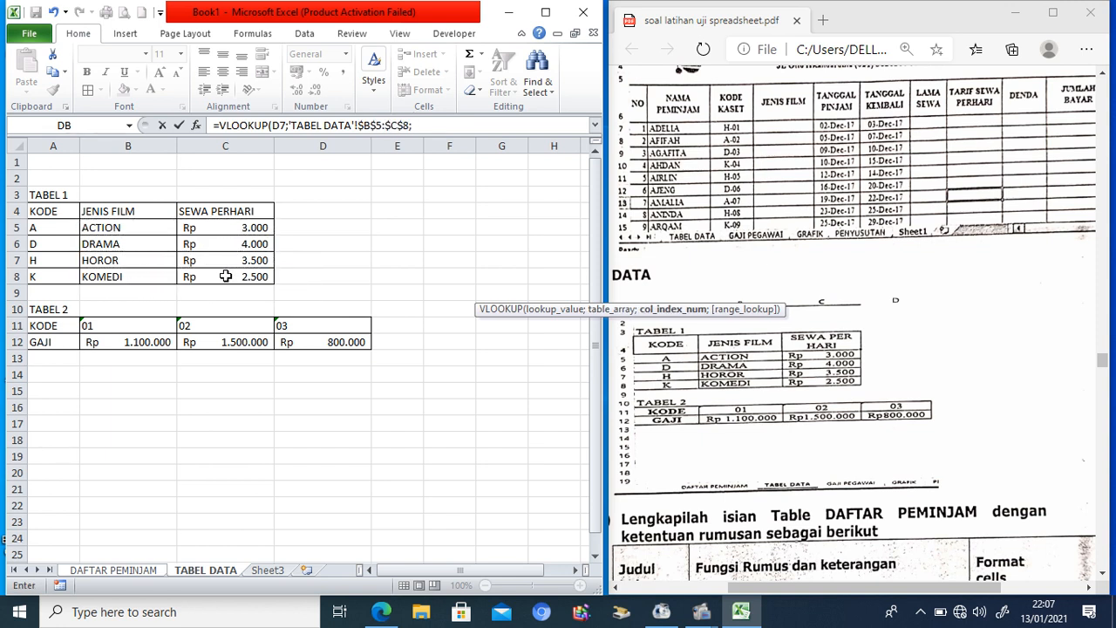
{"action": "type", "text": "2;FALSE)"}
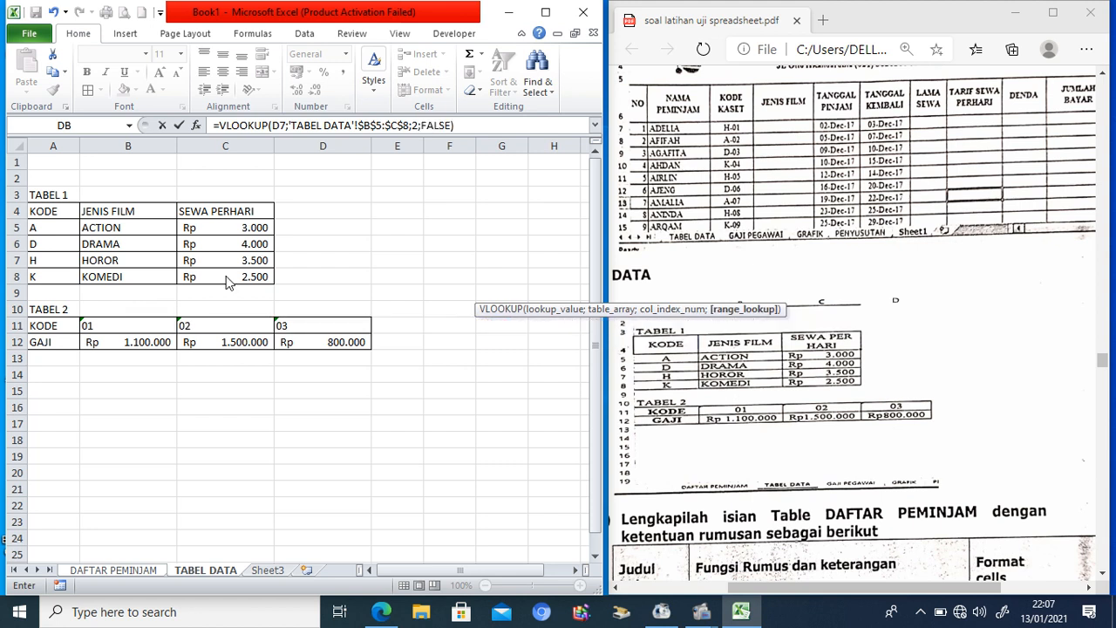
{"action": "key", "text": "Return"}
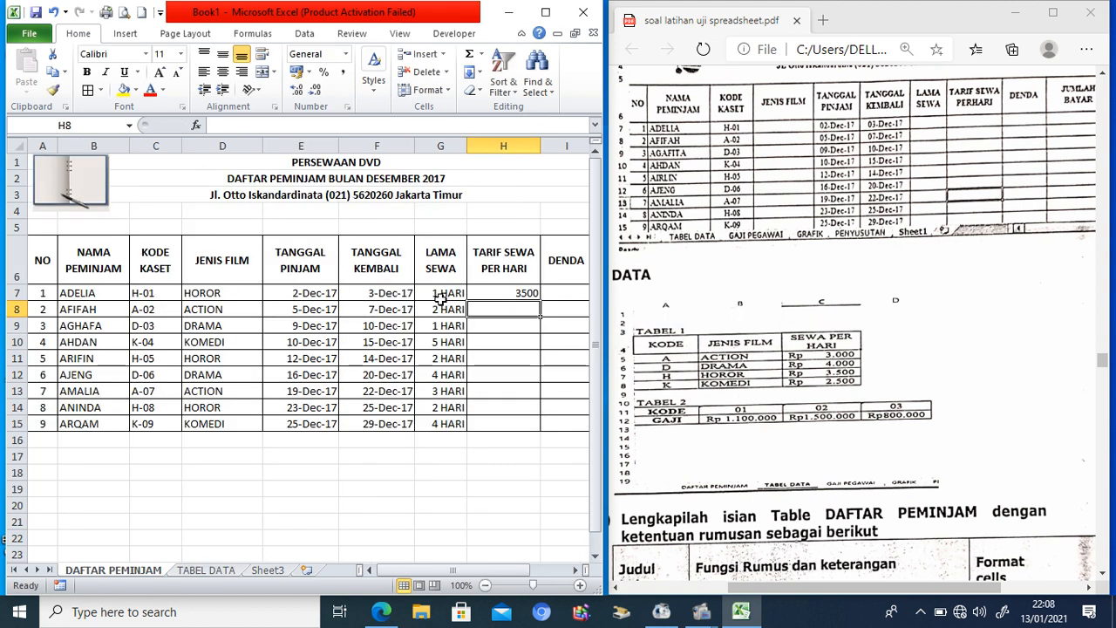
{"action": "left_click", "coordinate": [483, 297]}
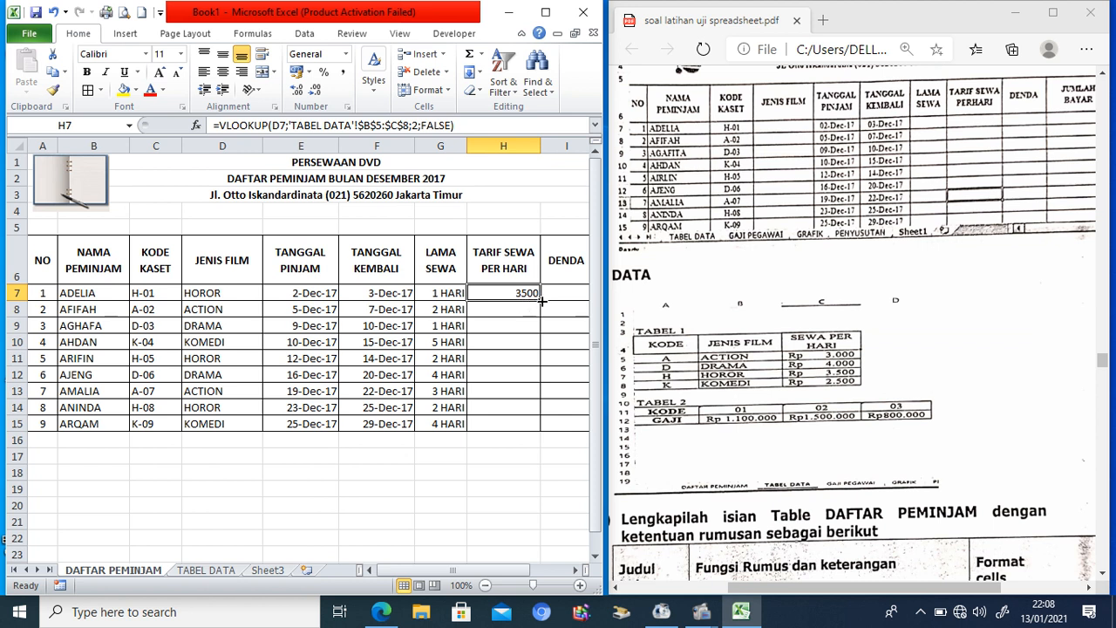
{"action": "left_click_drag", "start_coordinate": [540, 301], "coordinate": [526, 425]}
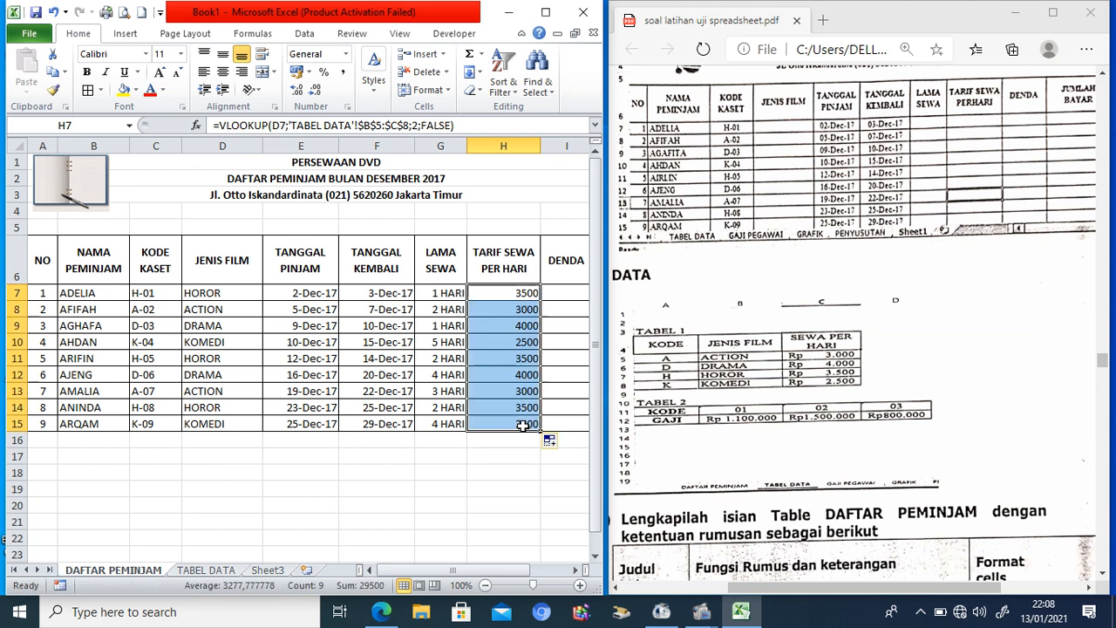
Step: Format H7:H15 as Rp Accounting with zero decimal places
{"action": "left_click", "coordinate": [309, 71]}
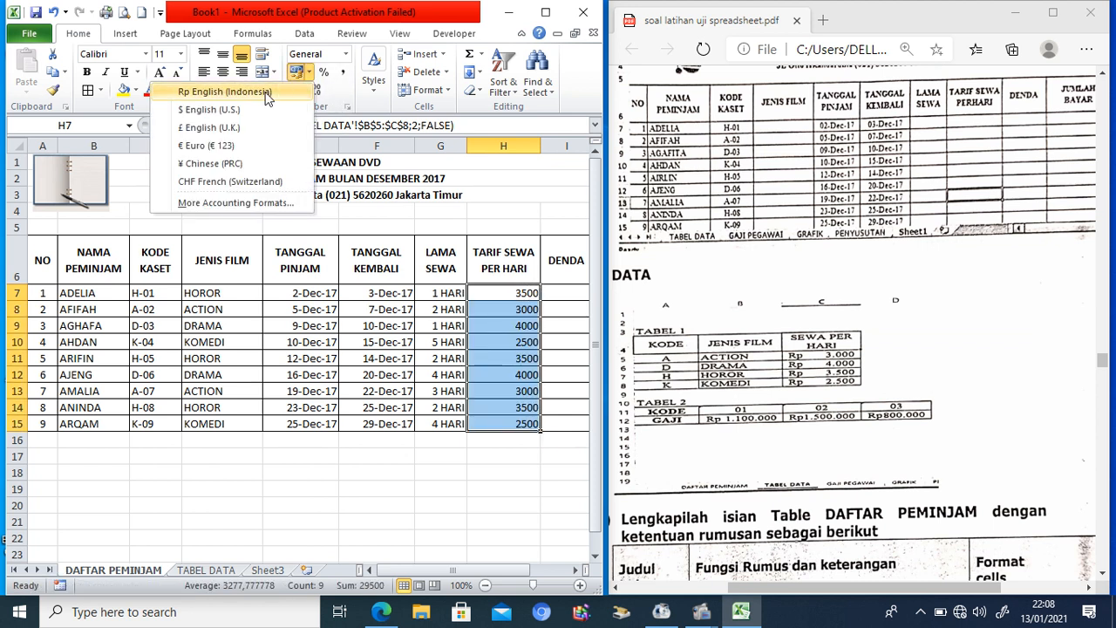
{"action": "left_click", "coordinate": [261, 91]}
{"action": "left_click", "coordinate": [316, 91]}
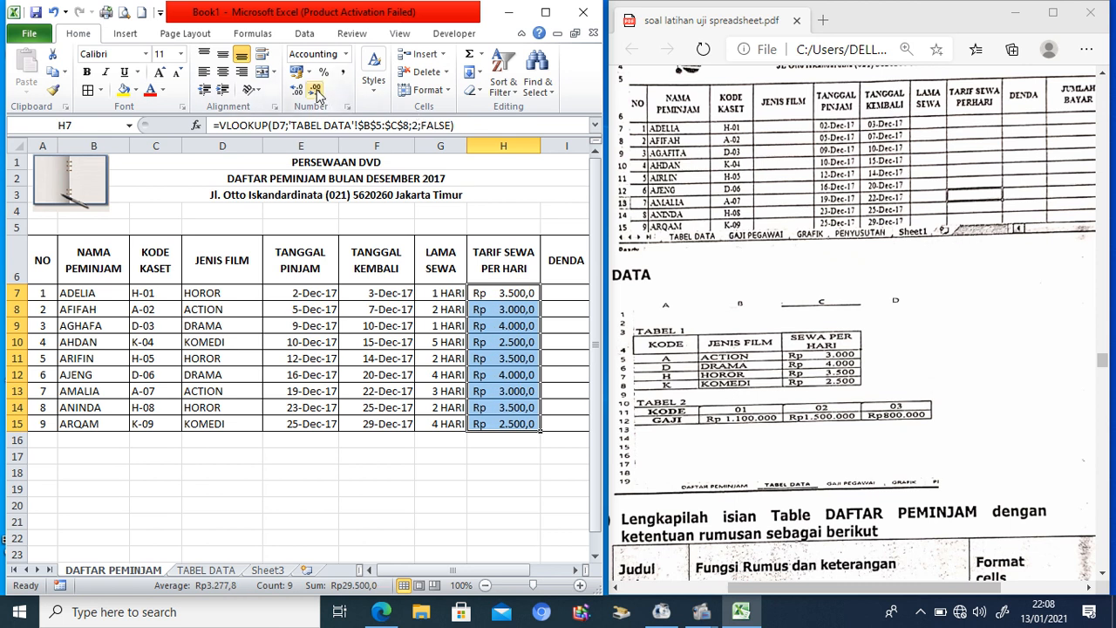
{"action": "left_click", "coordinate": [317, 91]}
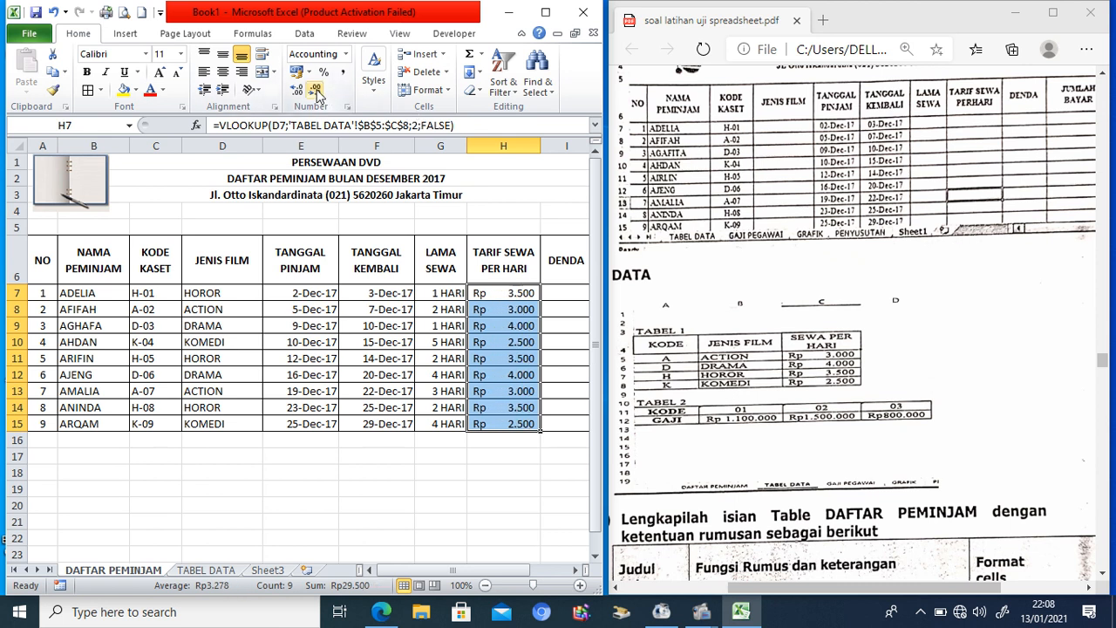
Step: Bring the PDF task instructions to the front to check the next task
{"action": "left_click", "coordinate": [575, 570]}
{"action": "left_click", "coordinate": [1100, 360]}
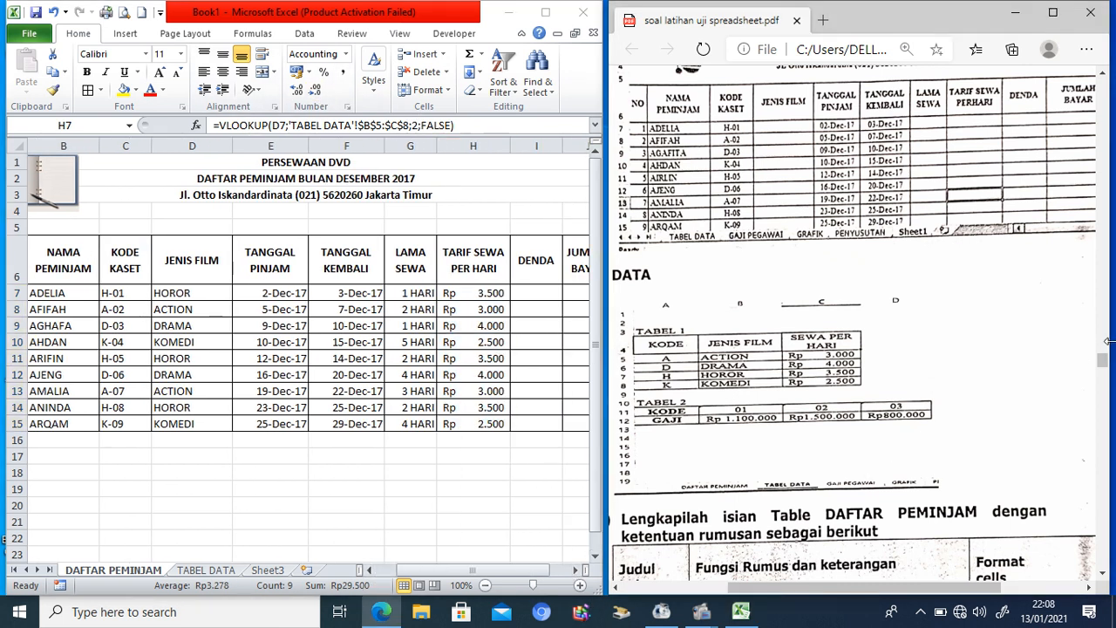
{"action": "mouse_move", "coordinate": [1105, 360]}
{"action": "left_mouse_down"}
{"action": "mouse_move", "coordinate": [1104, 384]}
{"action": "mouse_move", "coordinate": [1103, 373]}
{"action": "left_mouse_up"}
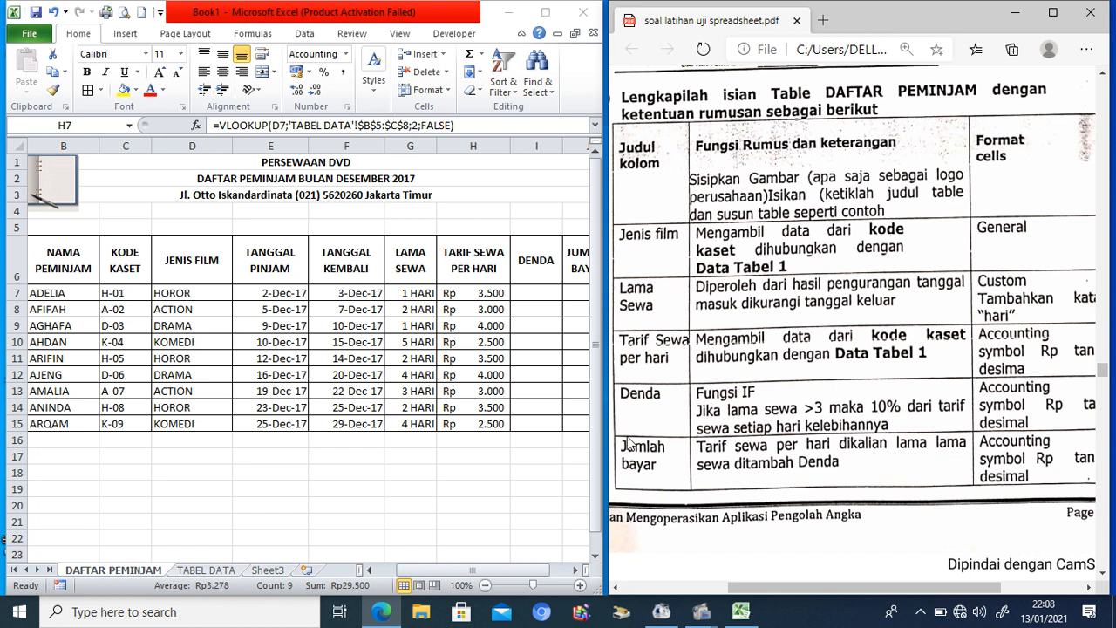
Step: Begin an IF late-fee formula in I7 that tests whether G7 exceeds 3 days
{"action": "left_click", "coordinate": [533, 296]}
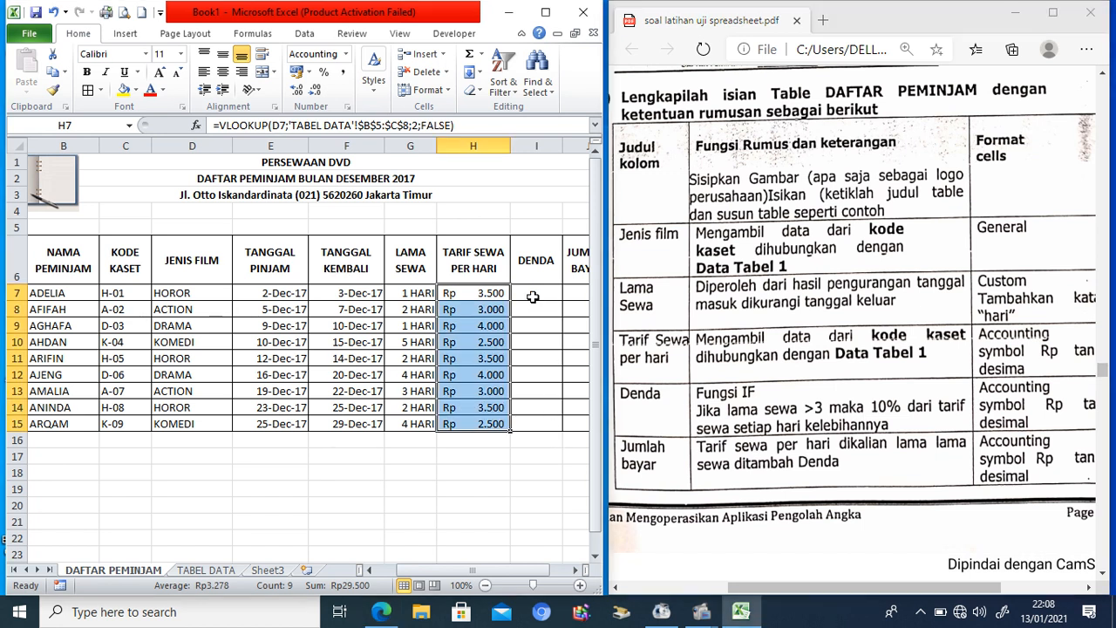
{"action": "left_click", "coordinate": [533, 296]}
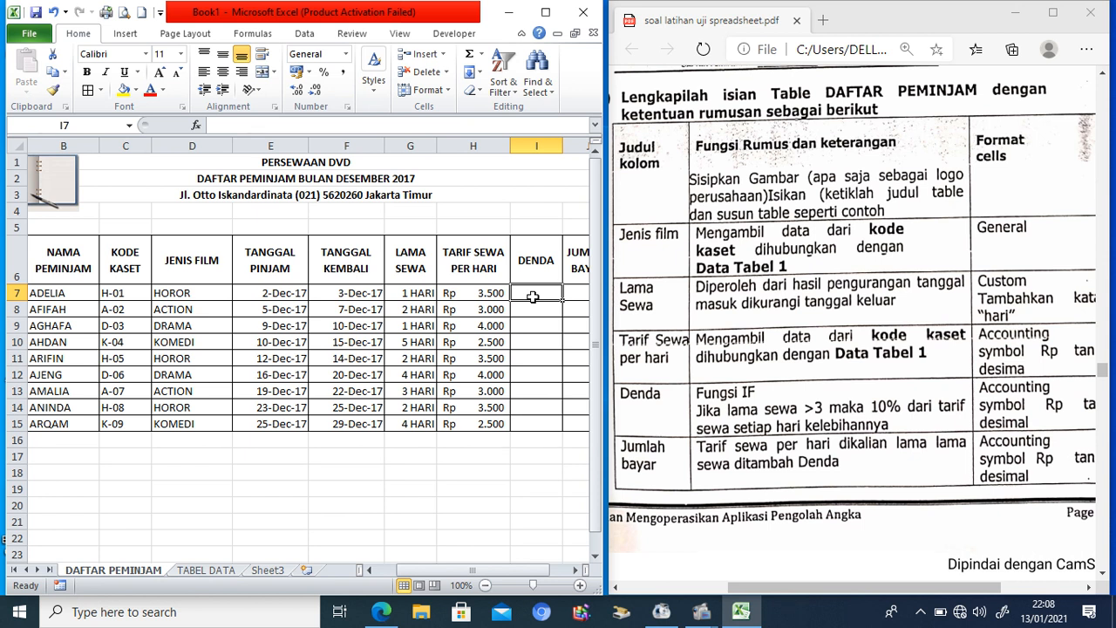
{"action": "type", "text": "=IF("}
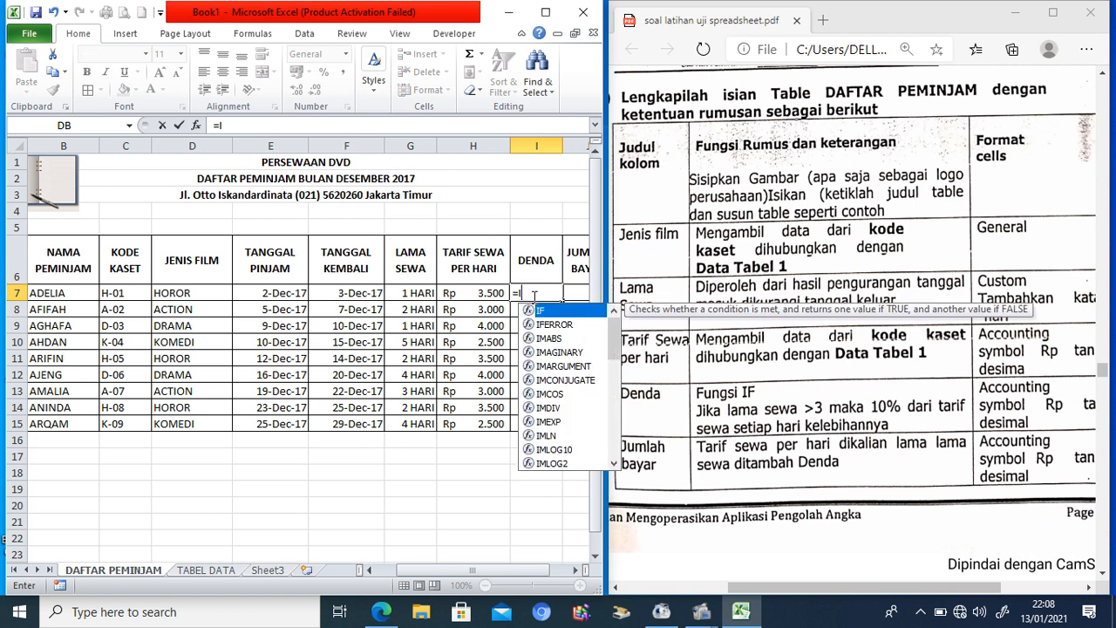
{"action": "left_click", "coordinate": [413, 293]}
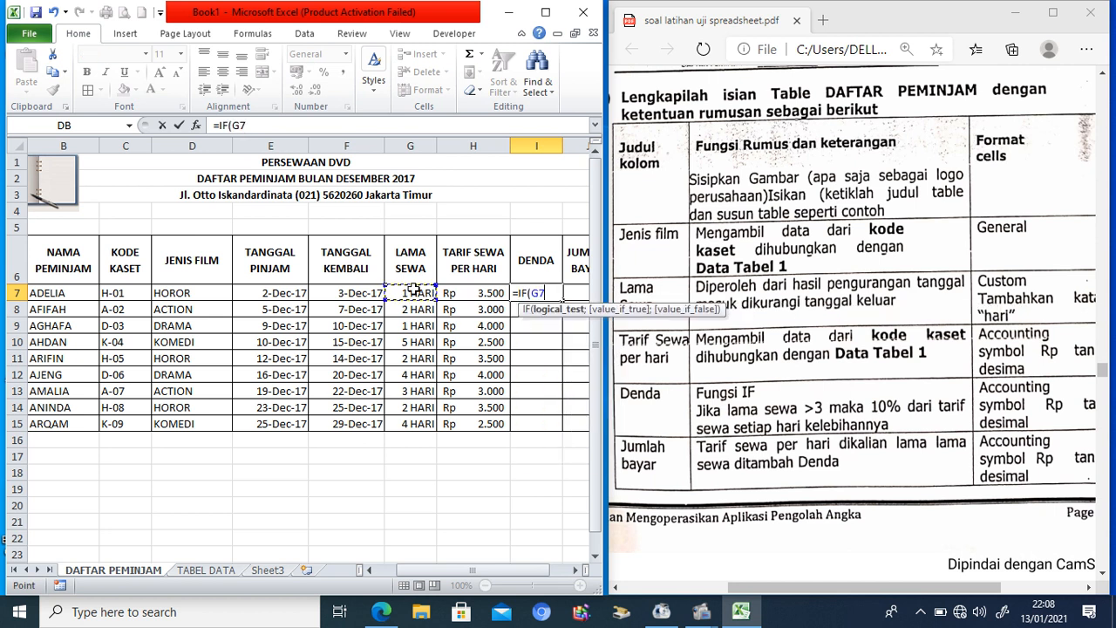
{"action": "type", "text": ">3;"}
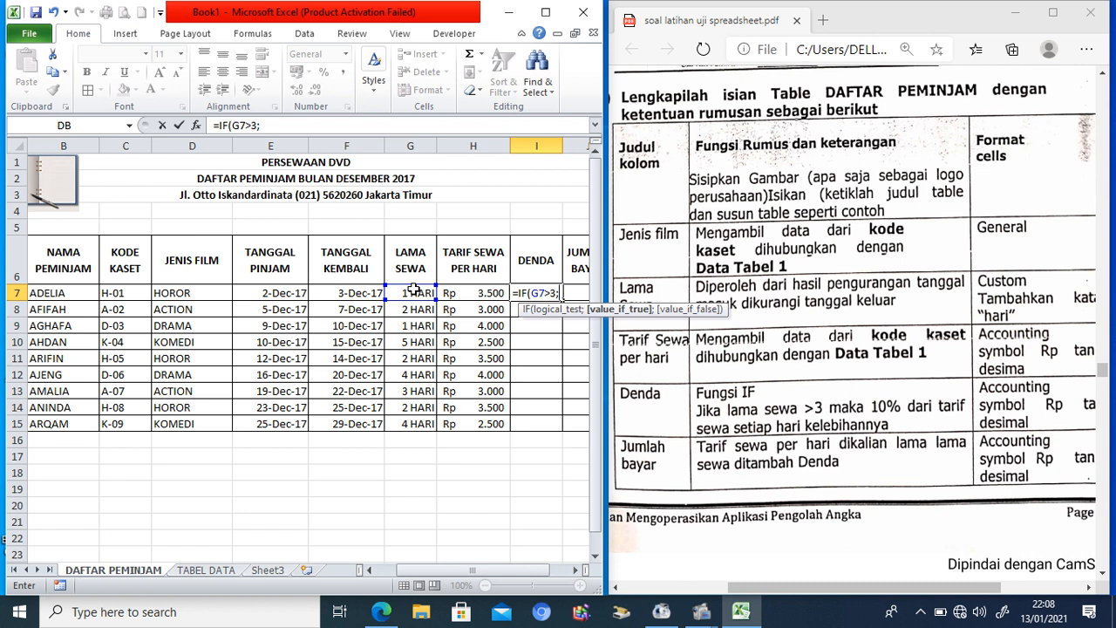
{"action": "left_click", "coordinate": [413, 292]}
{"action": "type", "text": "-3"}
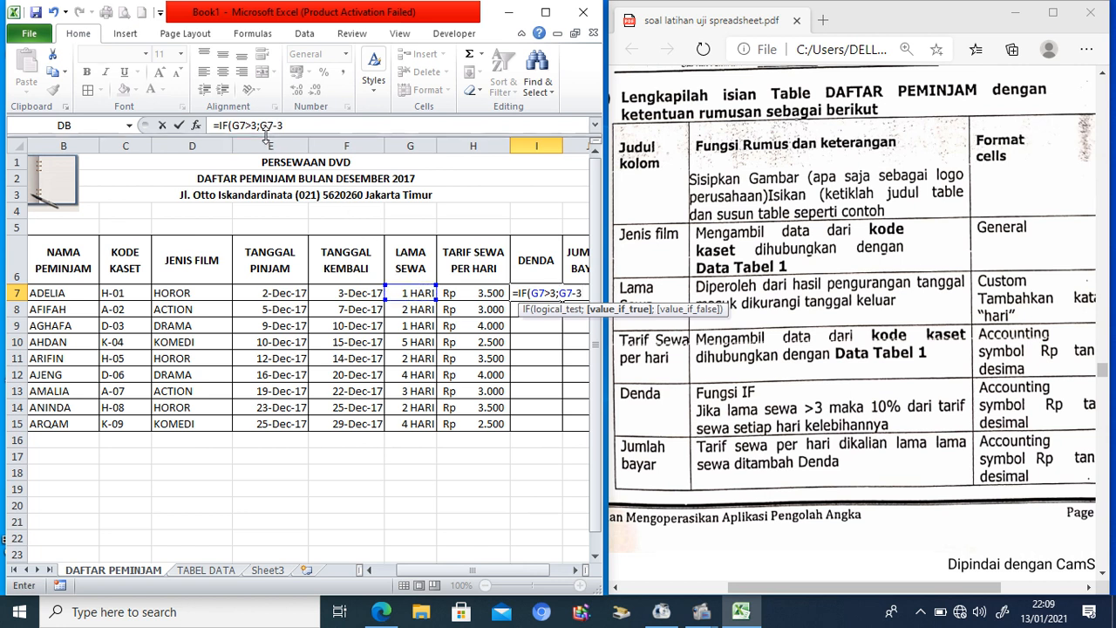
Step: Extend it to (G7-3)*H7*10% and accept Excel's suggested formula correction
{"action": "left_click", "coordinate": [260, 126]}
{"action": "type", "text": "(G7-3"}
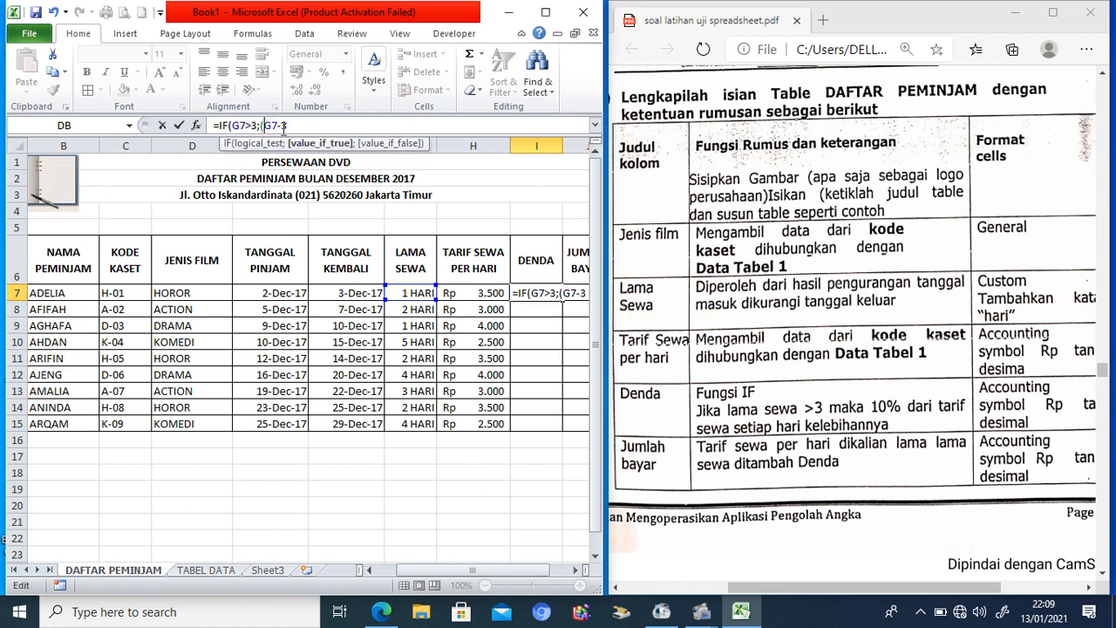
{"action": "type", "text": ")"}
{"action": "type", "text": "*"}
{"action": "left_click", "coordinate": [471, 295]}
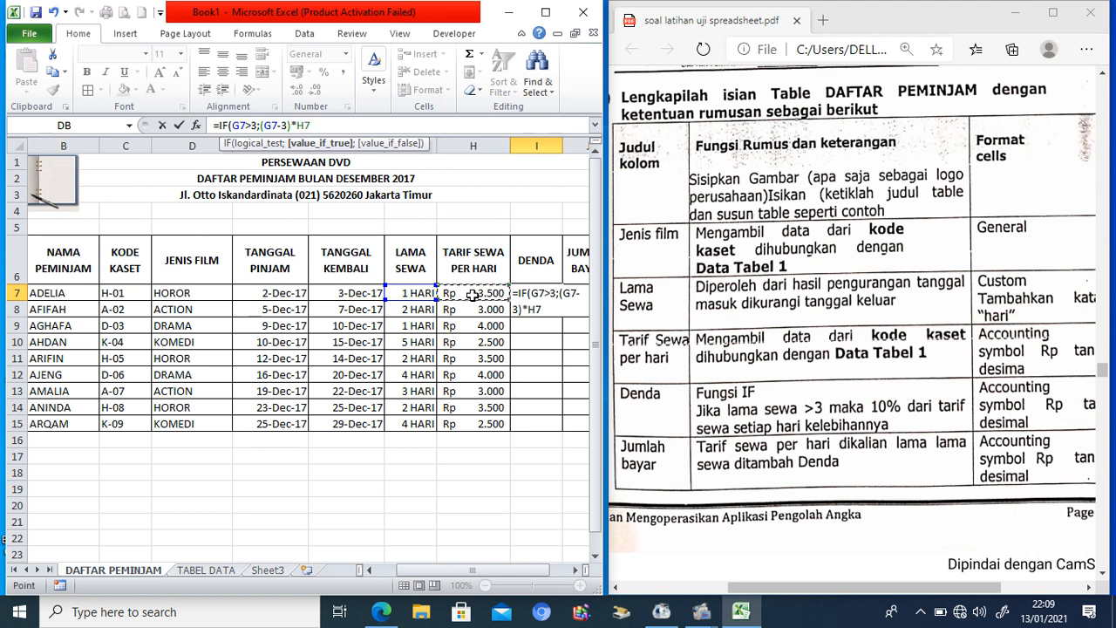
{"action": "type", "text": "*10%"}
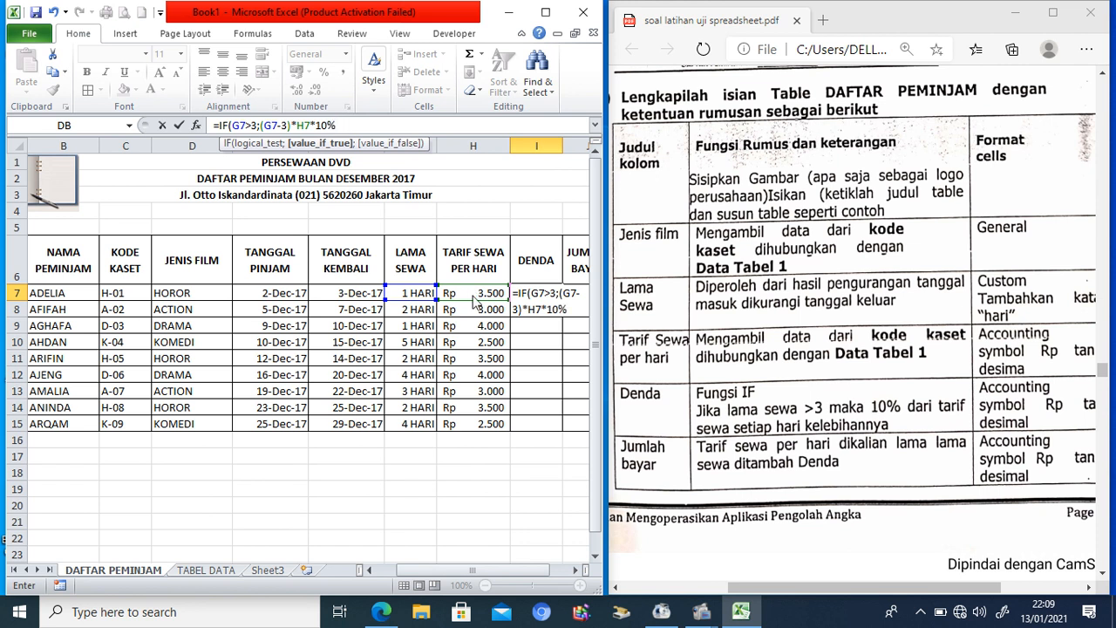
{"action": "key", "text": "Return"}
{"action": "left_click", "coordinate": [527, 367]}
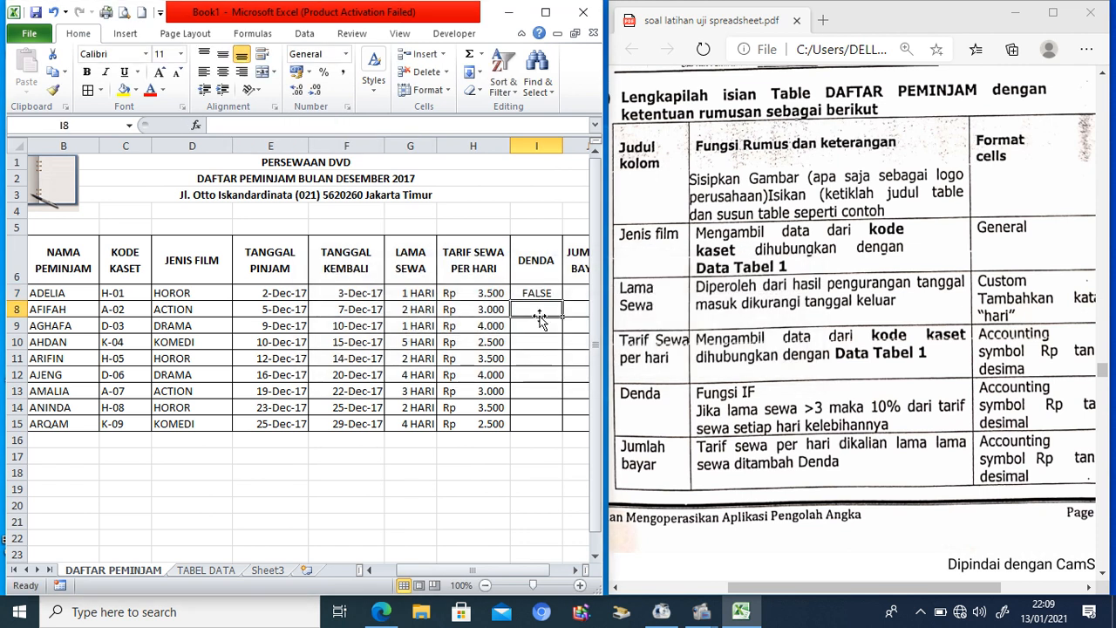
Step: Add ;0 as the false result in I7, fill it to I15, then clear those cells
{"action": "left_click", "coordinate": [540, 293]}
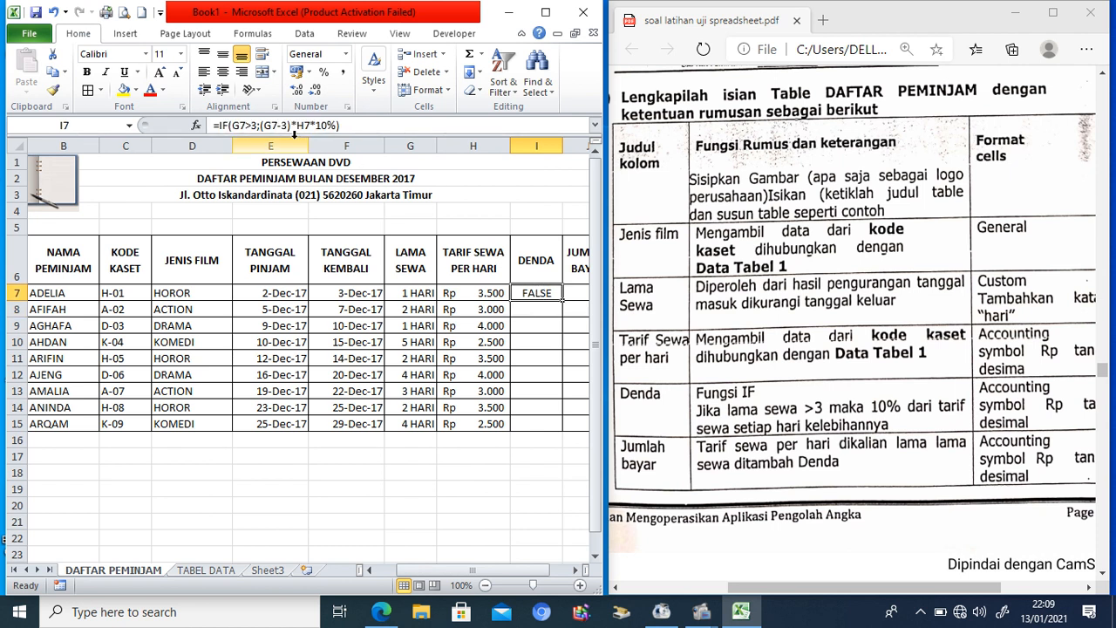
{"action": "left_click", "coordinate": [353, 129]}
{"action": "key", "text": "BackSpace"}
{"action": "type", "text": ";"}
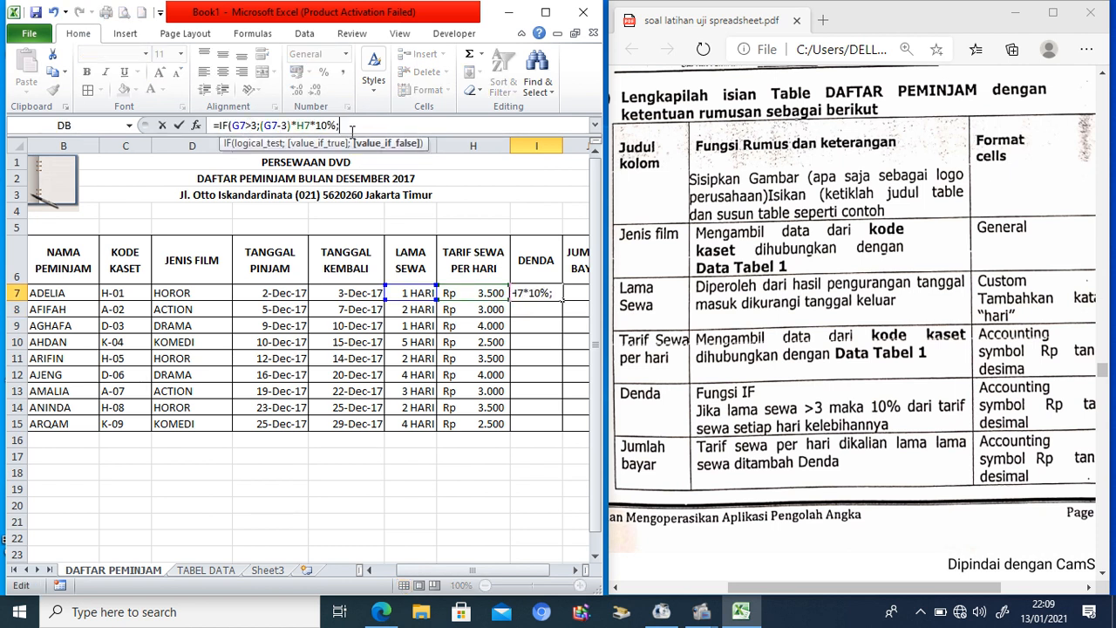
{"action": "type", "text": "0)"}
{"action": "key", "text": "Return"}
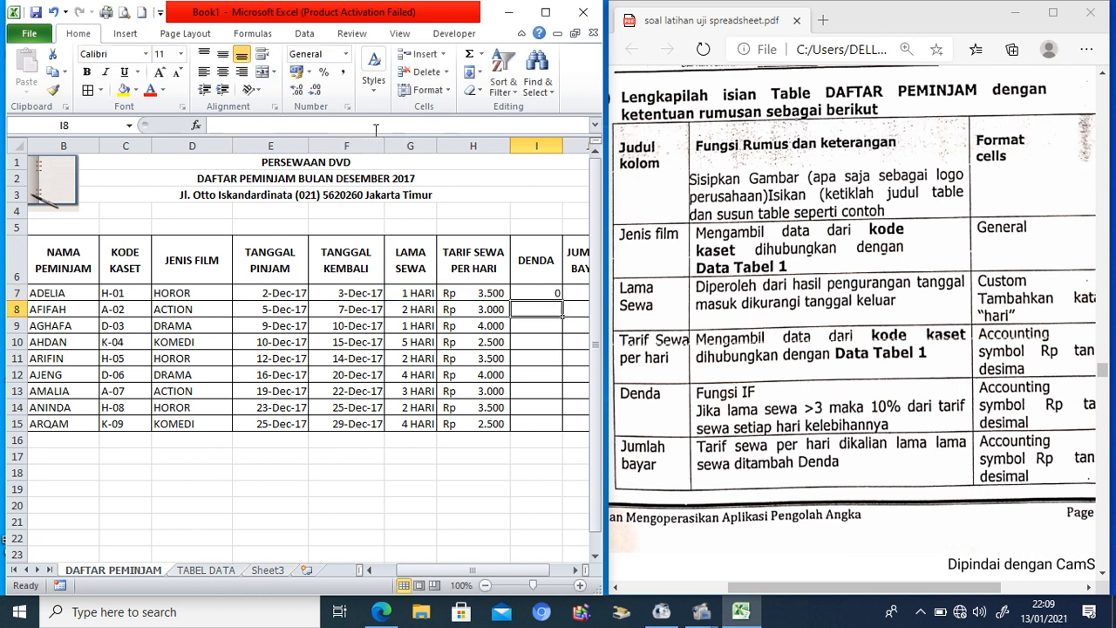
{"action": "left_click", "coordinate": [537, 292]}
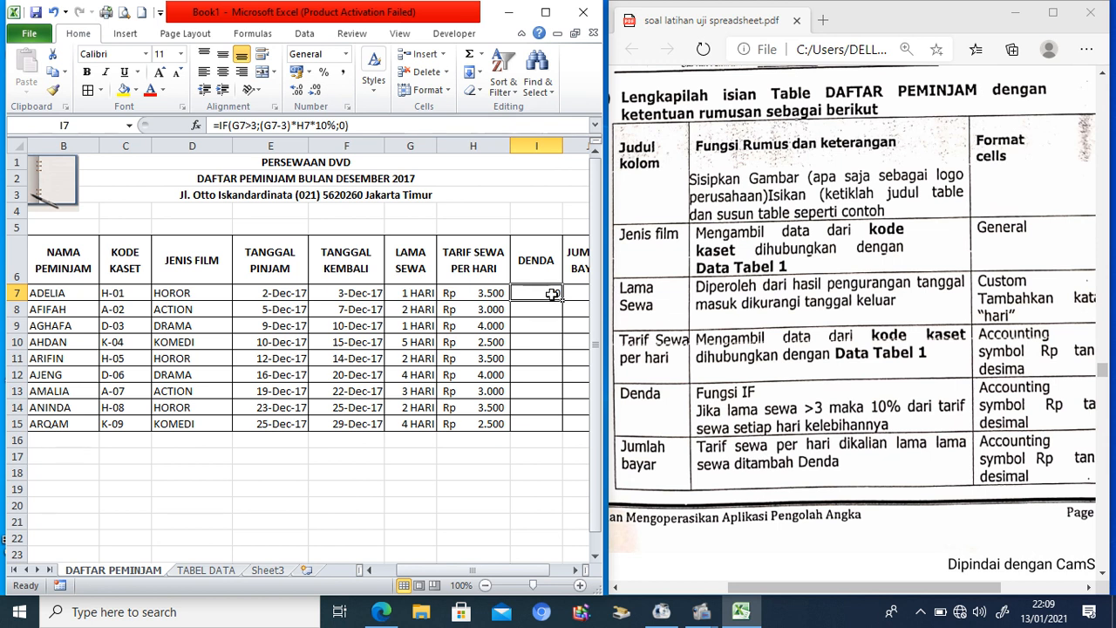
{"action": "left_click_drag", "start_coordinate": [563, 299], "coordinate": [561, 427]}
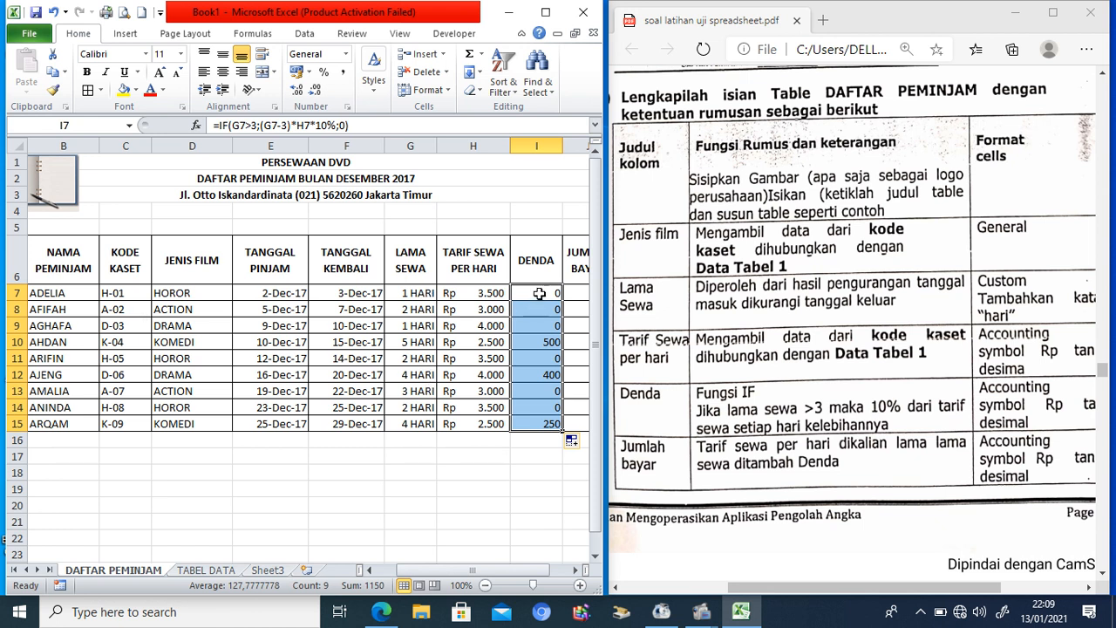
{"action": "key", "text": "Delete"}
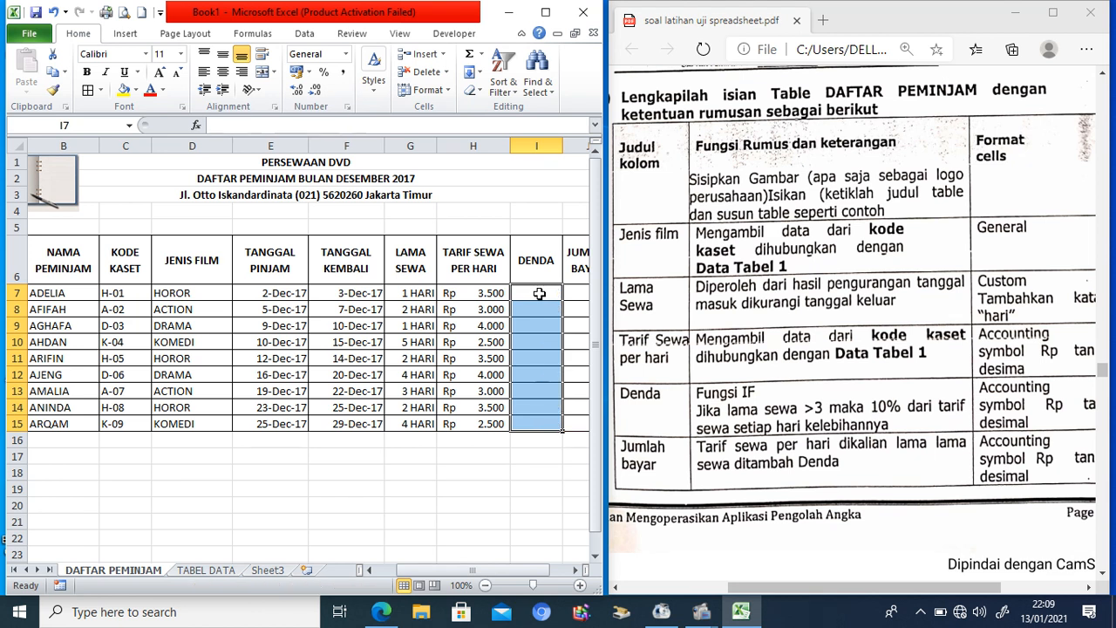
Step: Re-enter =IF(G7>3;(G7-3)*H7*10%;0) in I7
{"action": "left_click", "coordinate": [540, 294]}
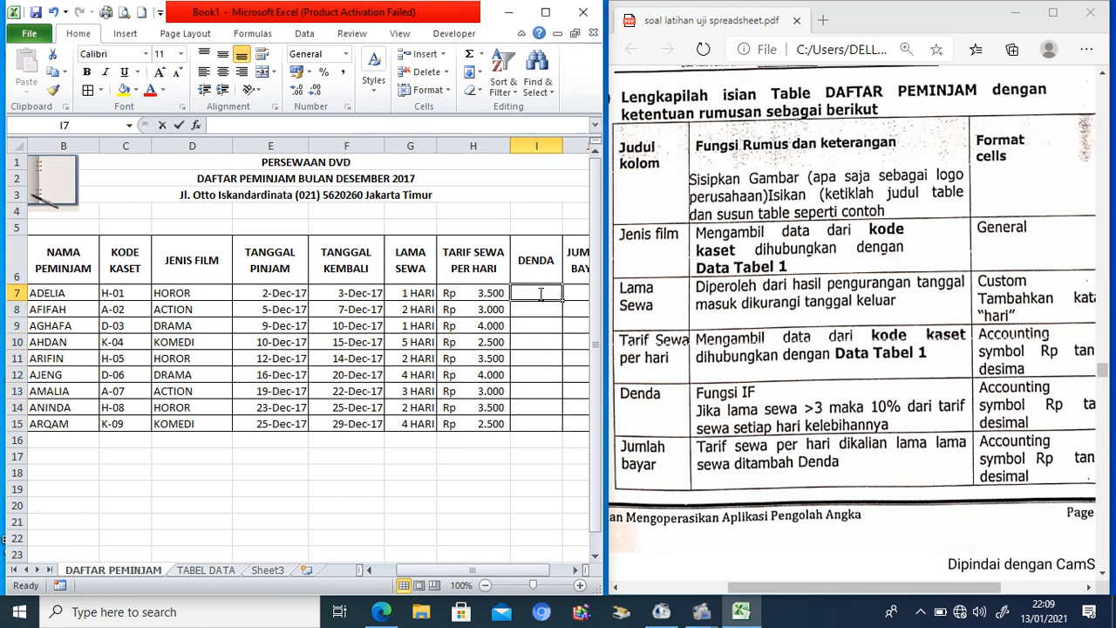
{"action": "type", "text": "=IF("}
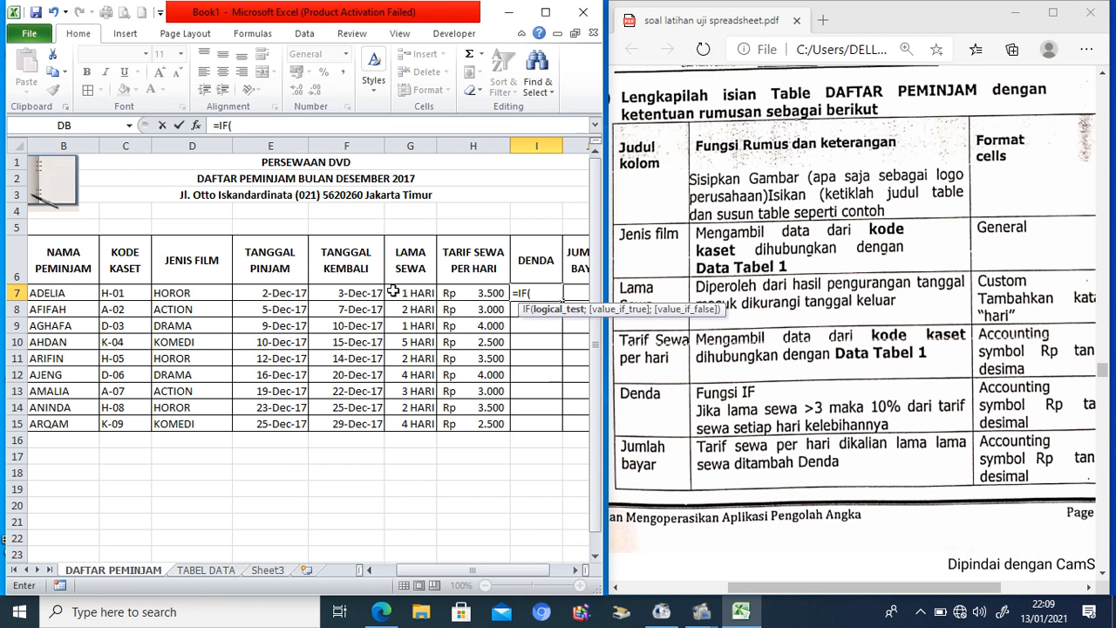
{"action": "left_click", "coordinate": [400, 294]}
{"action": "type", "text": ">3;"}
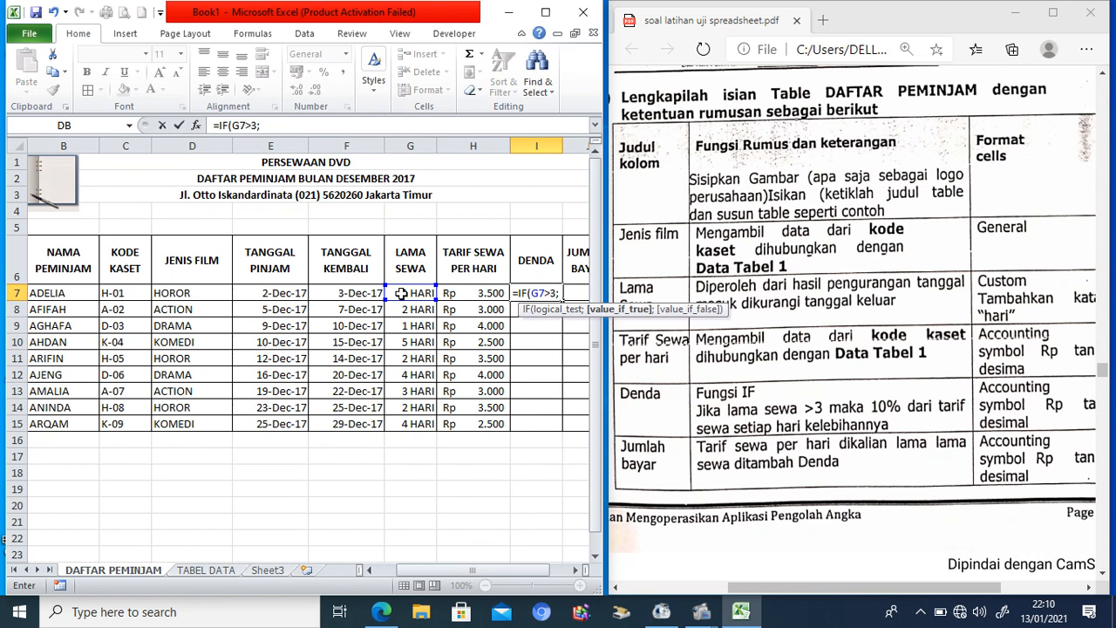
{"action": "type", "text": "("}
{"action": "left_click", "coordinate": [402, 295]}
{"action": "type", "text": "-3)"}
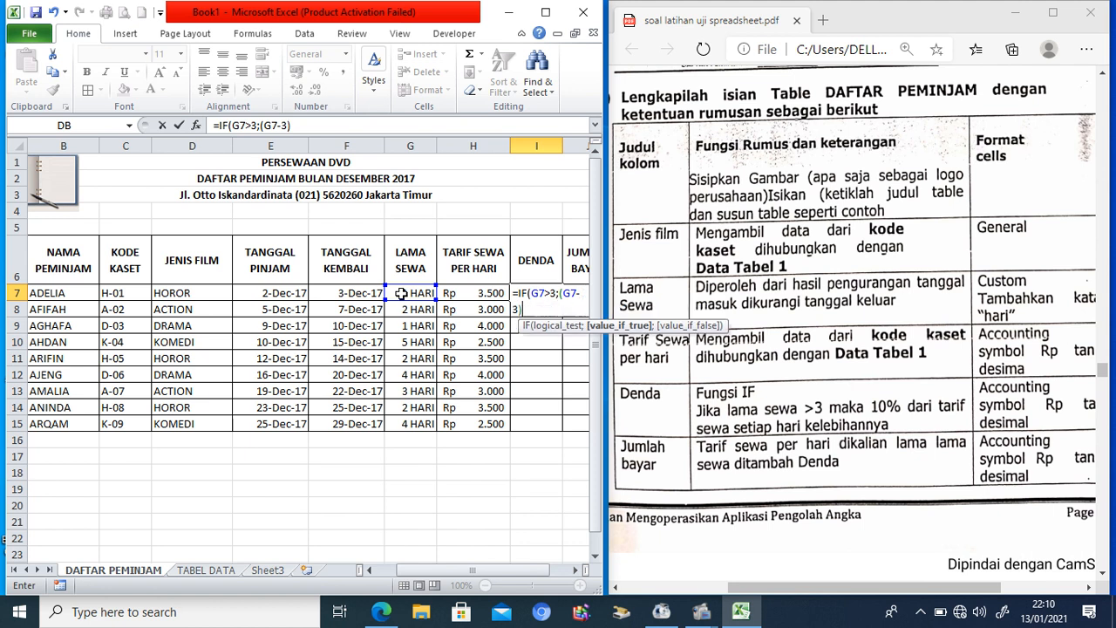
{"action": "type", "text": "*"}
{"action": "left_click", "coordinate": [455, 295]}
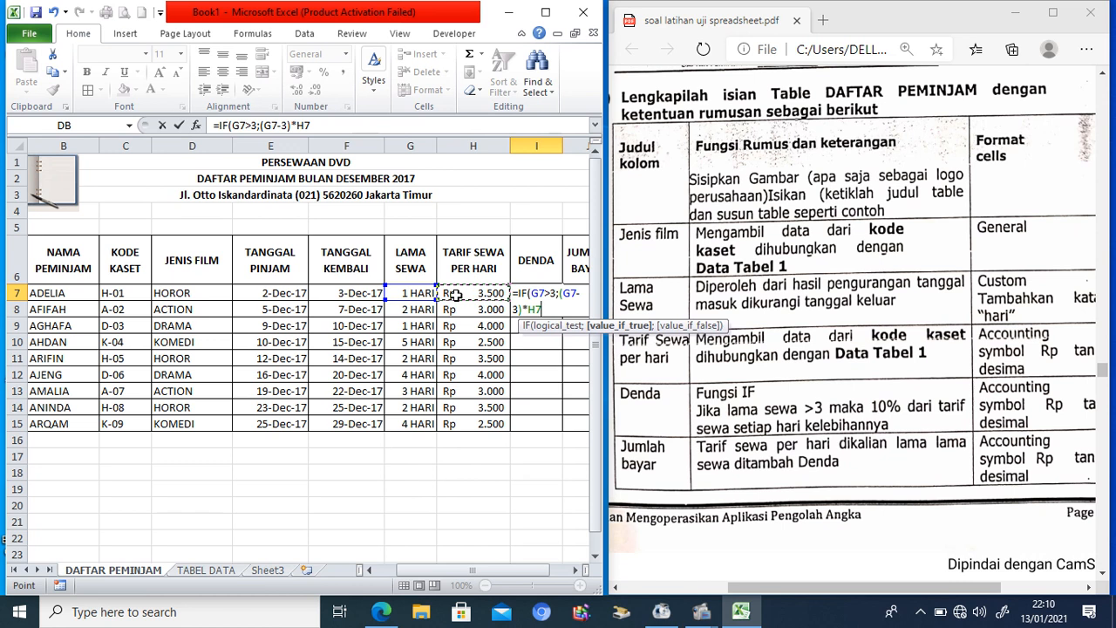
{"action": "type", "text": "*10%;"}
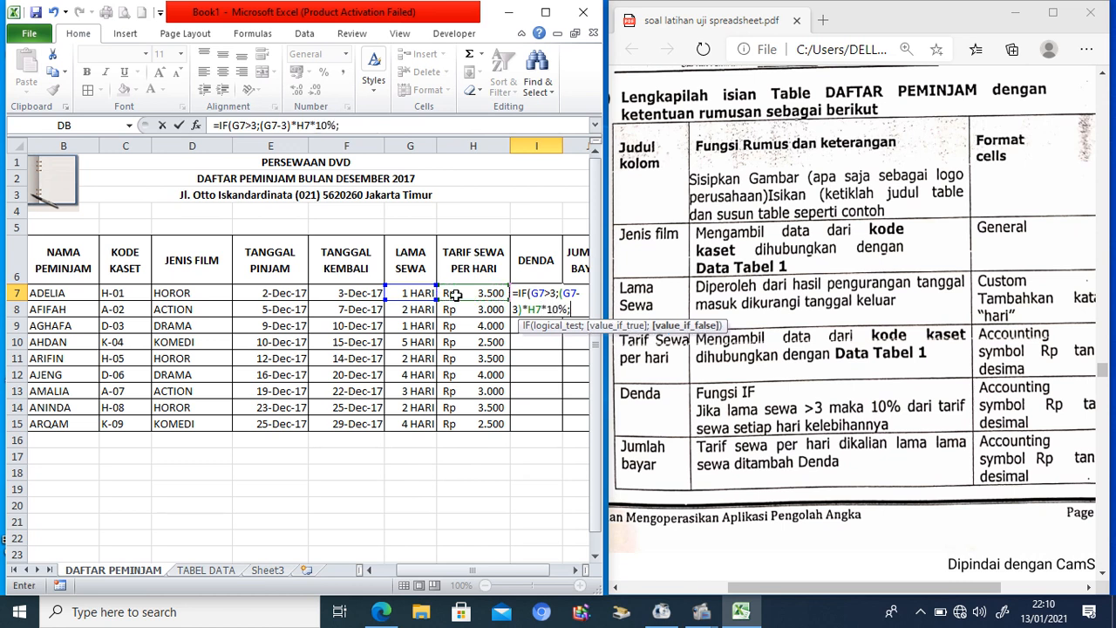
{"action": "type", "text": "0)"}
{"action": "key", "text": "Return"}
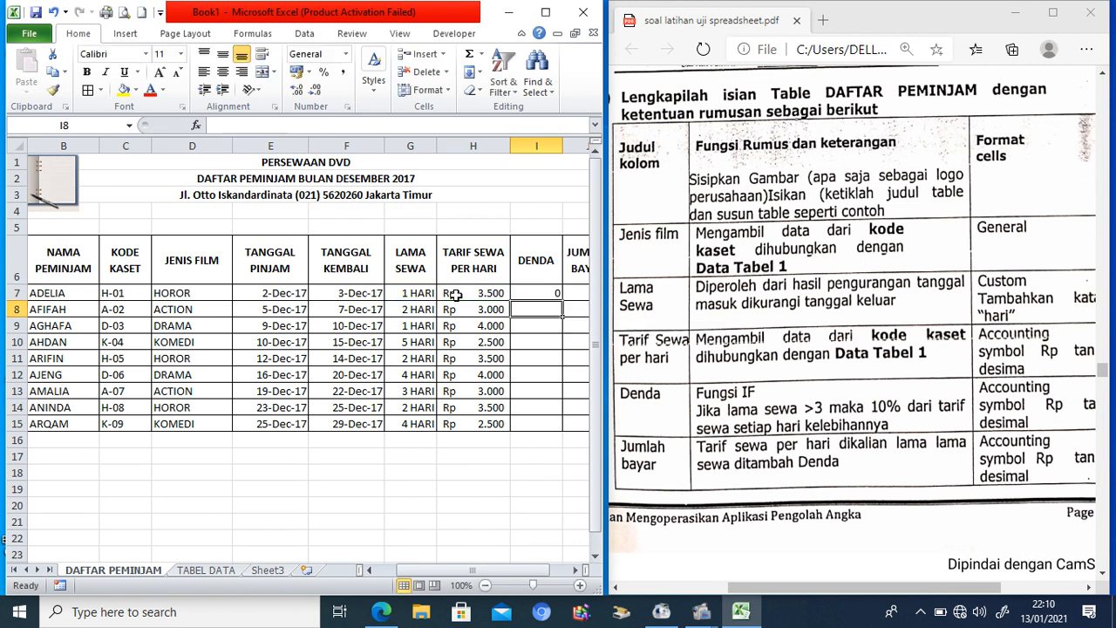
Step: Copy H7's Rp format to the DENDA cells, fill the formula to I15, and widen column I
{"action": "left_click", "coordinate": [505, 294]}
{"action": "left_click", "coordinate": [54, 90]}
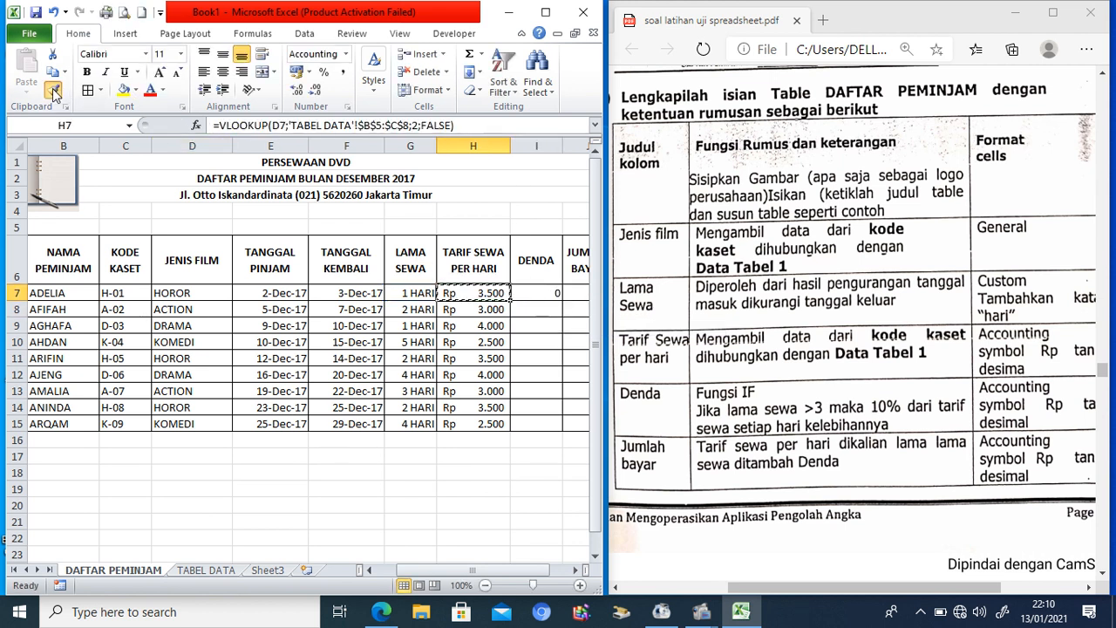
{"action": "left_click_drag", "start_coordinate": [538, 293], "coordinate": [546, 423]}
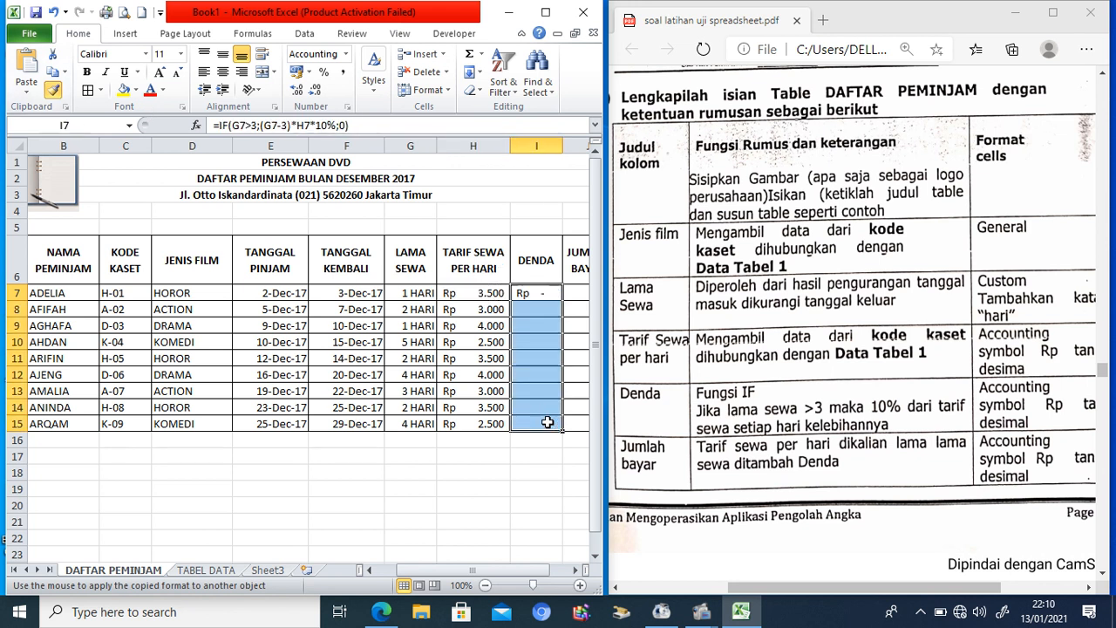
{"action": "left_click", "coordinate": [576, 570]}
{"action": "left_click", "coordinate": [481, 297]}
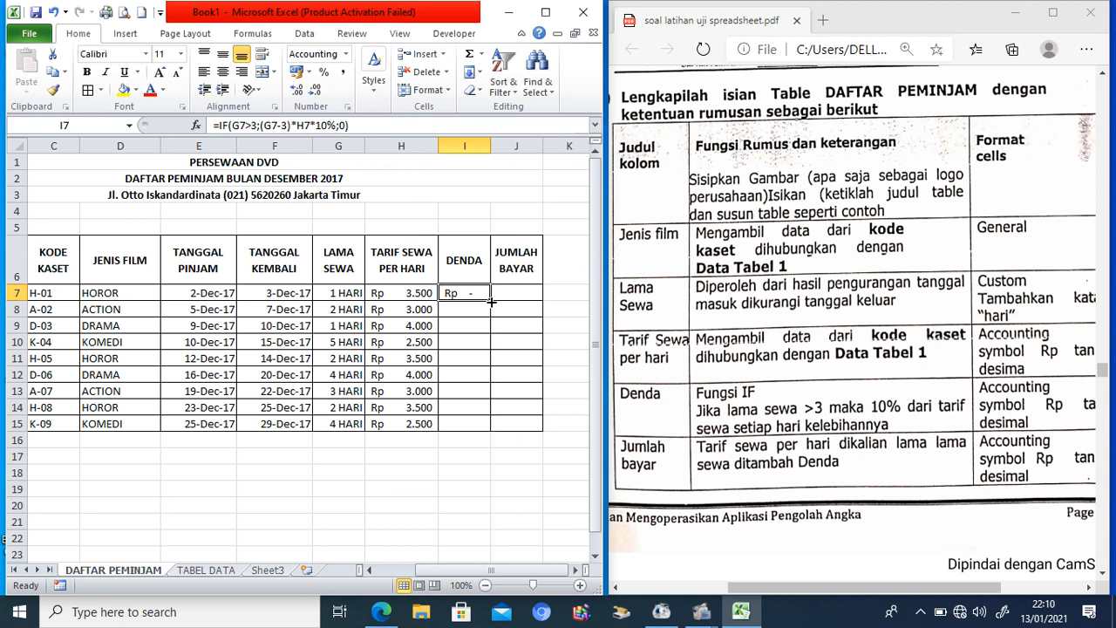
{"action": "left_click_drag", "start_coordinate": [489, 299], "coordinate": [491, 431]}
{"action": "left_click_drag", "start_coordinate": [489, 146], "coordinate": [515, 146]}
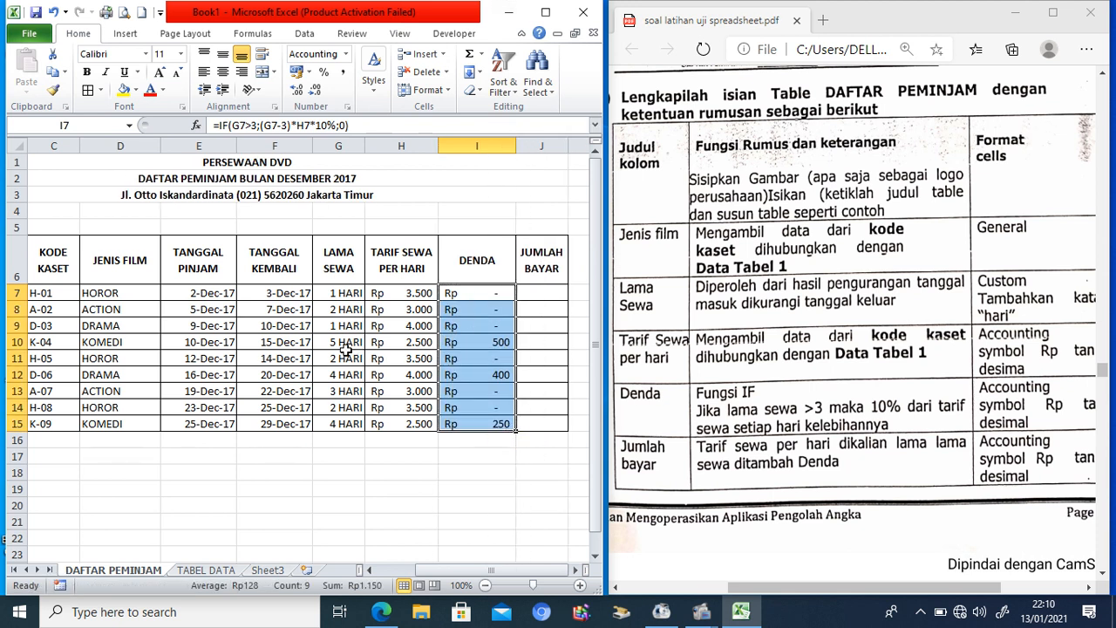
{"action": "left_click", "coordinate": [15, 342]}
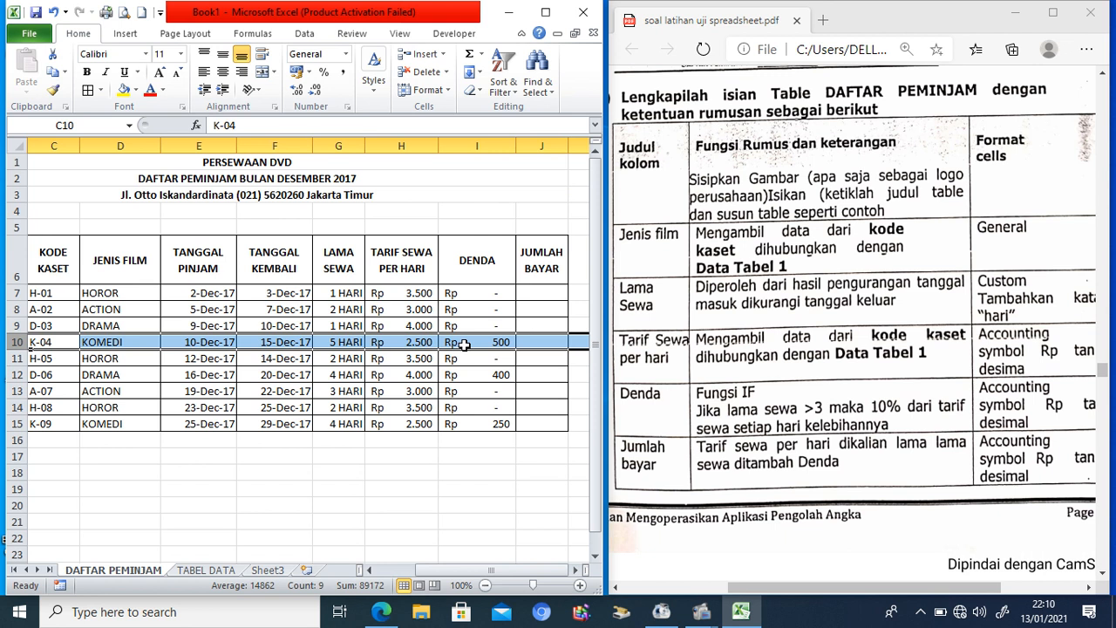
Step: Enter the total formula =H7*G7+I7 in J7
{"action": "left_click", "coordinate": [533, 292]}
{"action": "type", "text": "="}
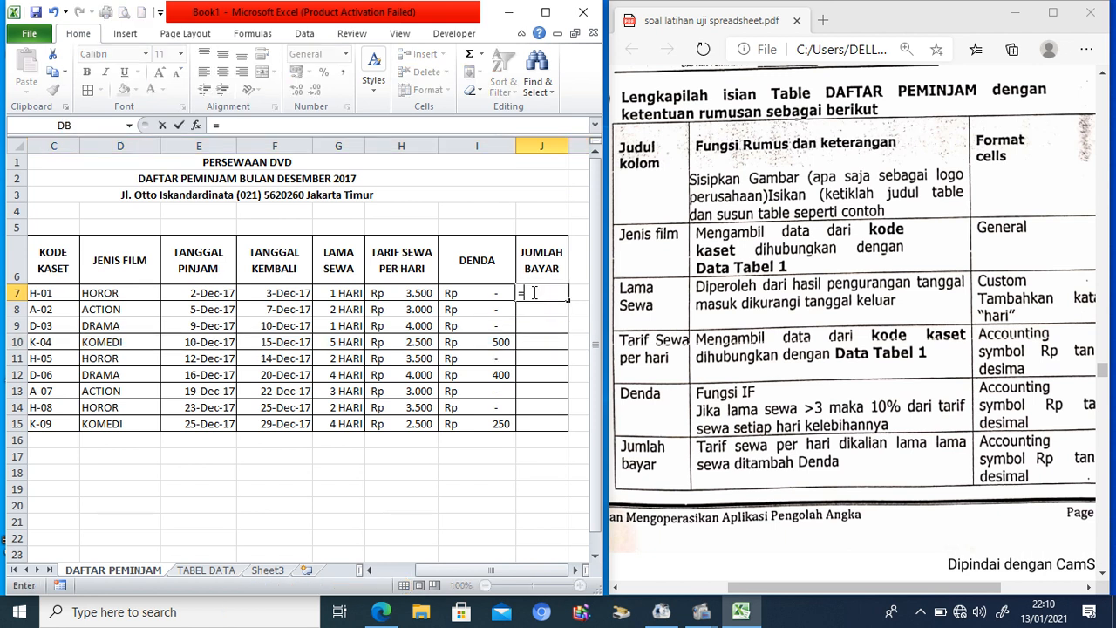
{"action": "left_click", "coordinate": [427, 292]}
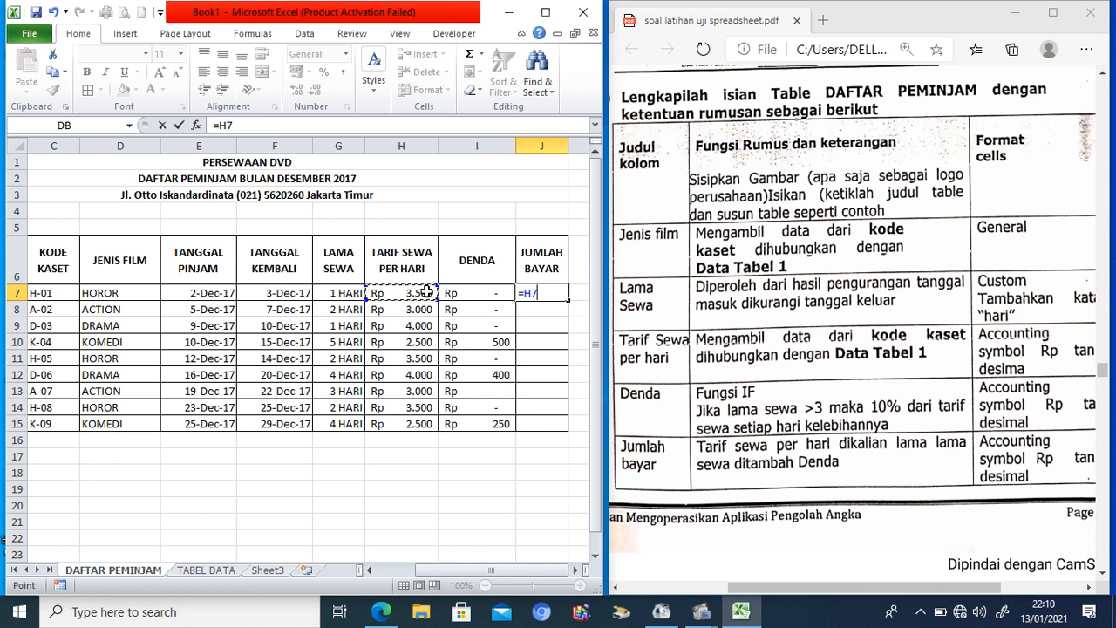
{"action": "type", "text": "*"}
{"action": "left_click", "coordinate": [339, 292]}
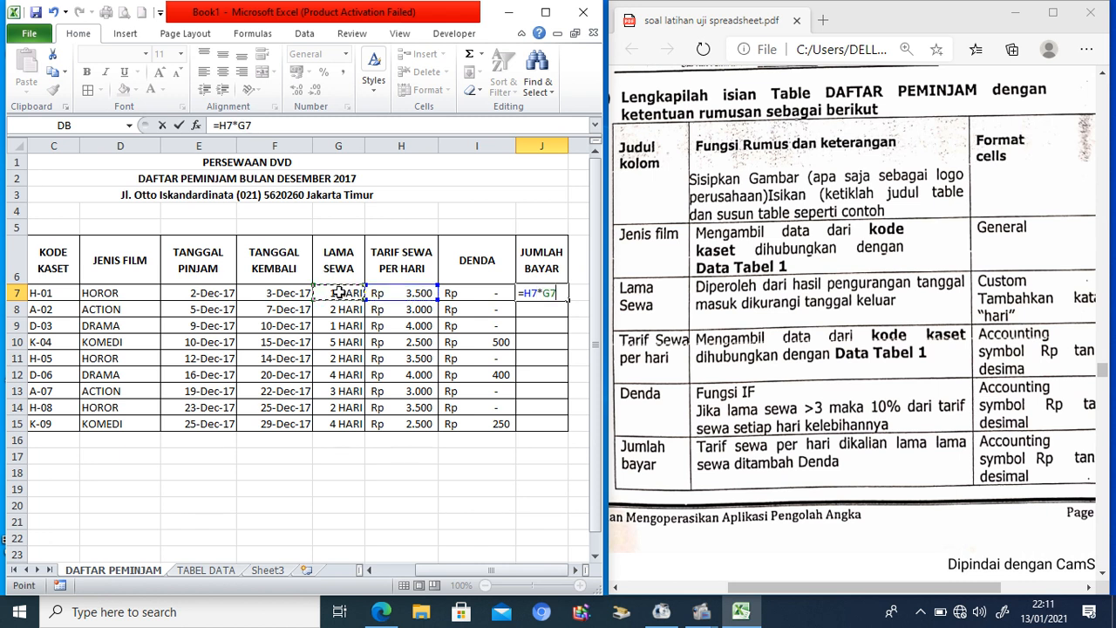
{"action": "type", "text": "+"}
{"action": "left_click", "coordinate": [479, 300]}
{"action": "key", "text": "Return"}
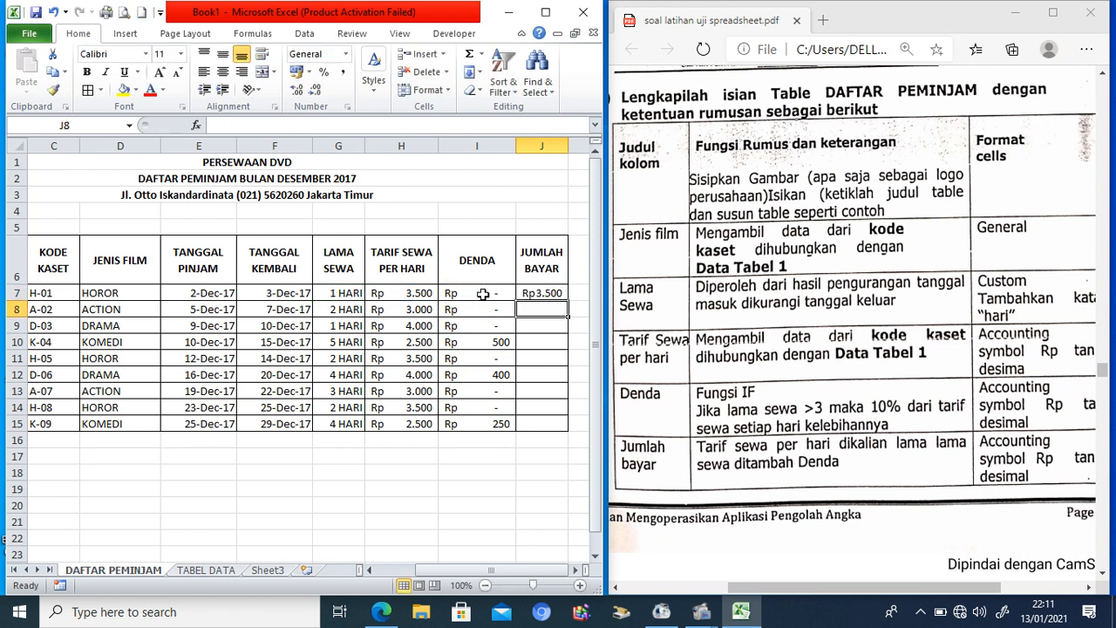
Step: Widen column J and fill the J7 total down to J15
{"action": "left_click_drag", "start_coordinate": [568, 145], "coordinate": [577, 145]}
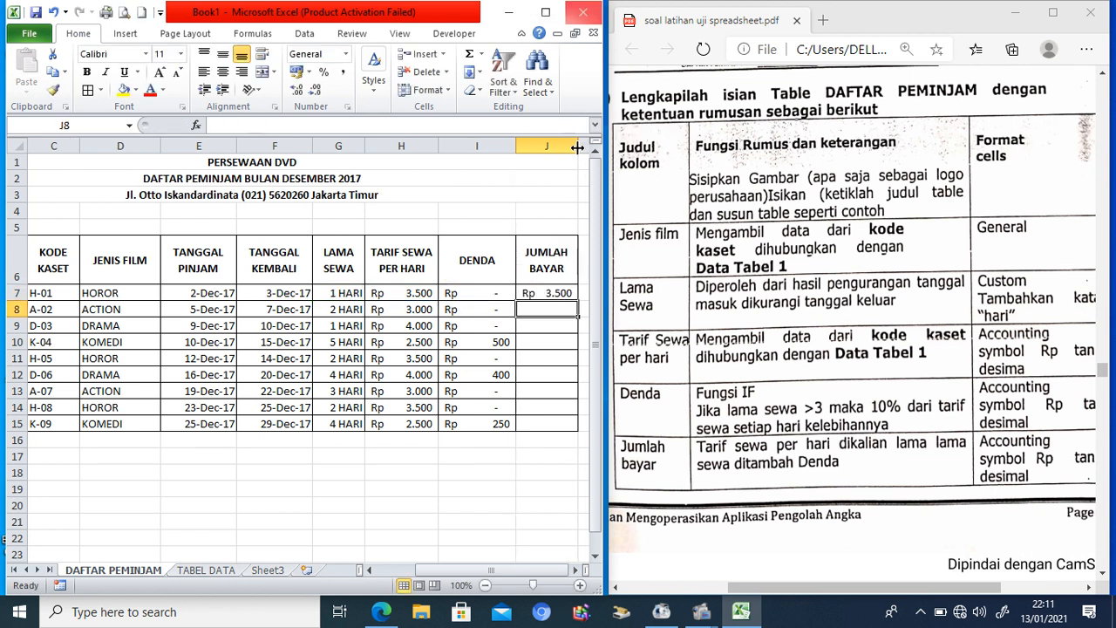
{"action": "left_click", "coordinate": [562, 293]}
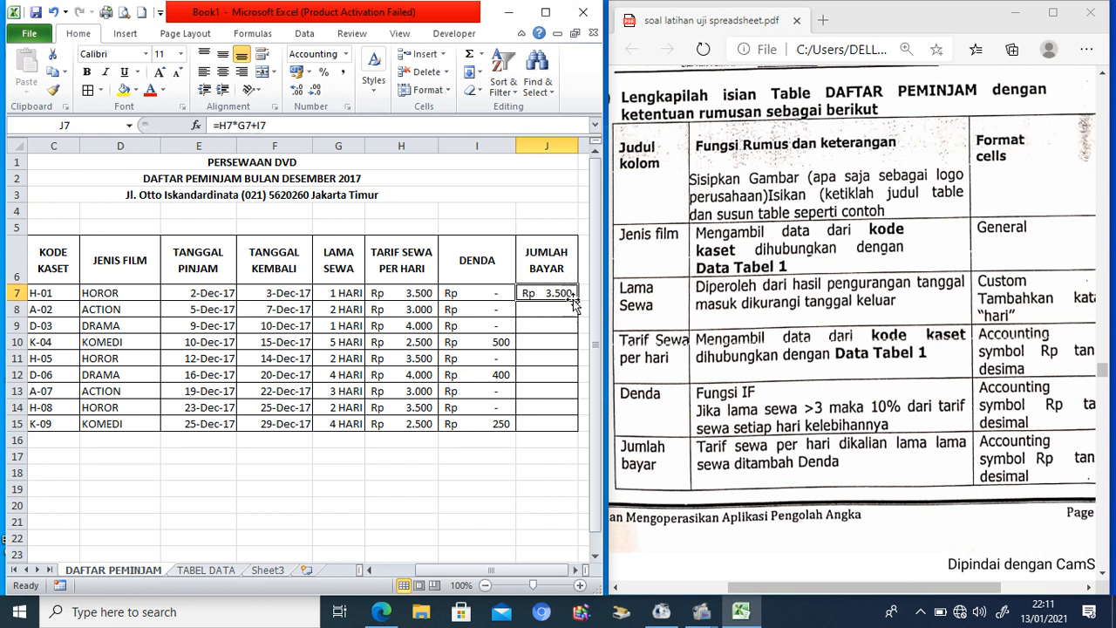
{"action": "left_click_drag", "start_coordinate": [576, 299], "coordinate": [573, 427]}
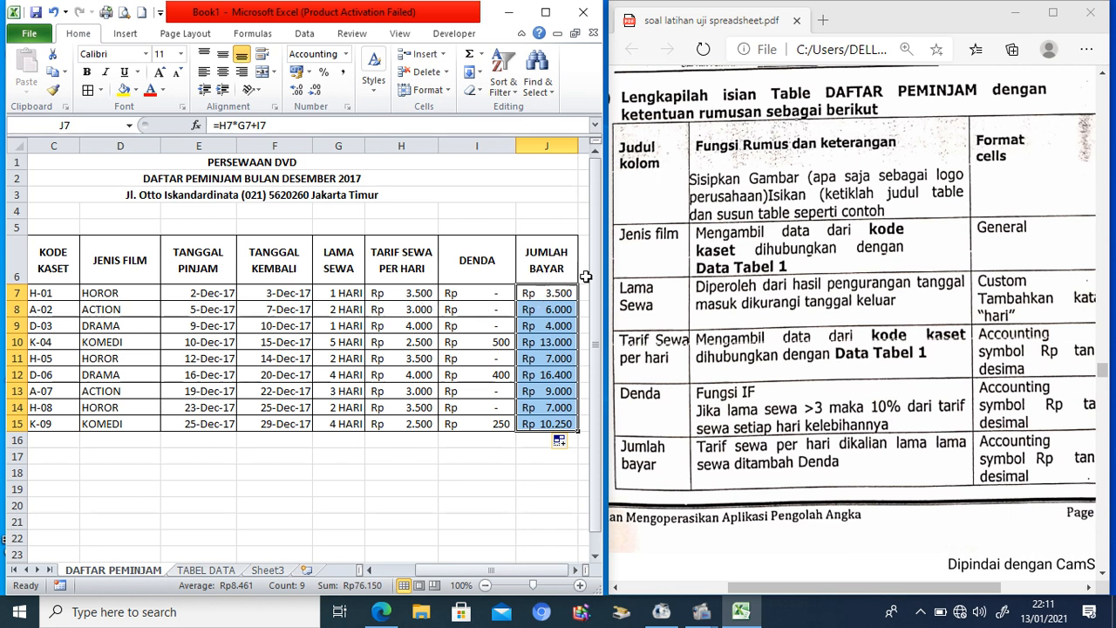
{"action": "left_click_drag", "start_coordinate": [595, 271], "coordinate": [597, 296]}
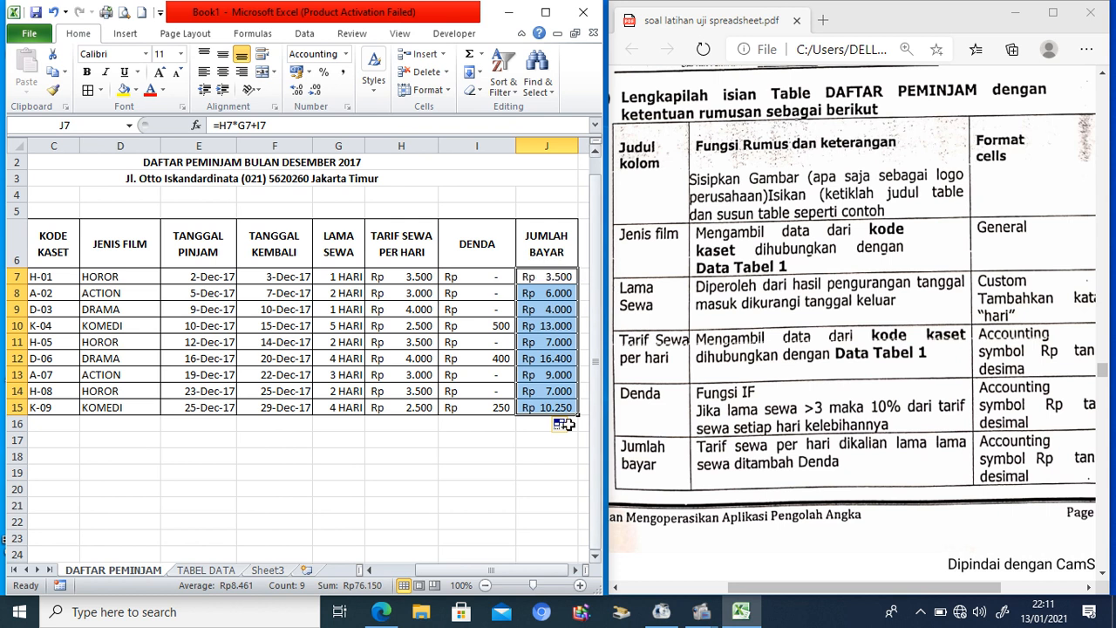
{"action": "left_click_drag", "start_coordinate": [530, 574], "coordinate": [491, 573]}
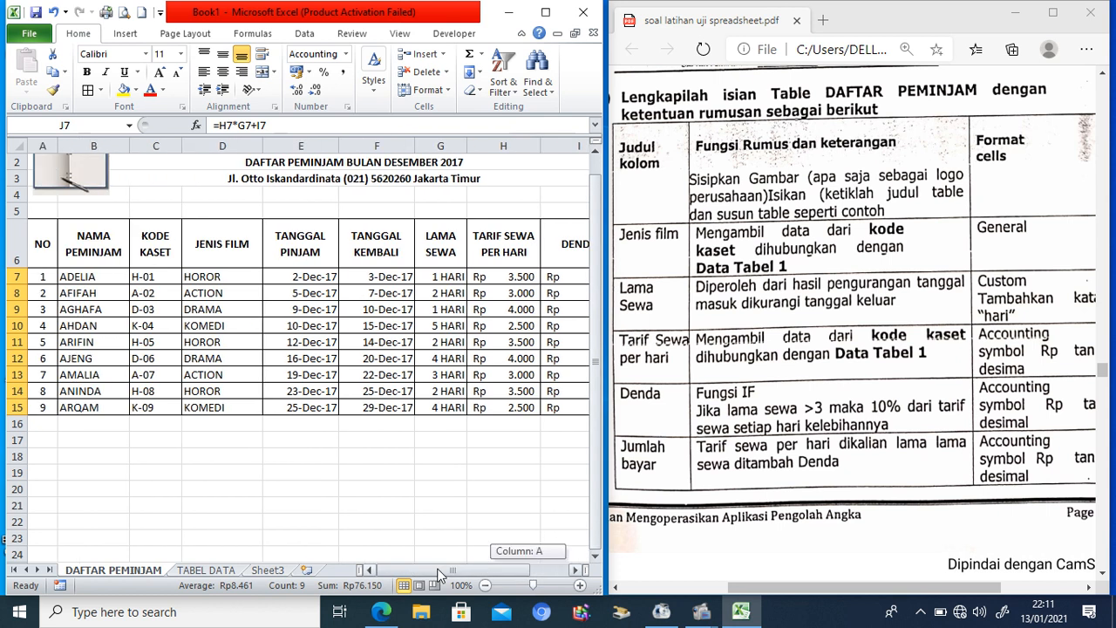
Step: Scroll the PDF down to section 5, DAFTAR GAJI
{"action": "left_click", "coordinate": [1103, 572]}
{"action": "left_click_drag", "start_coordinate": [1104, 574], "coordinate": [1104, 576]}
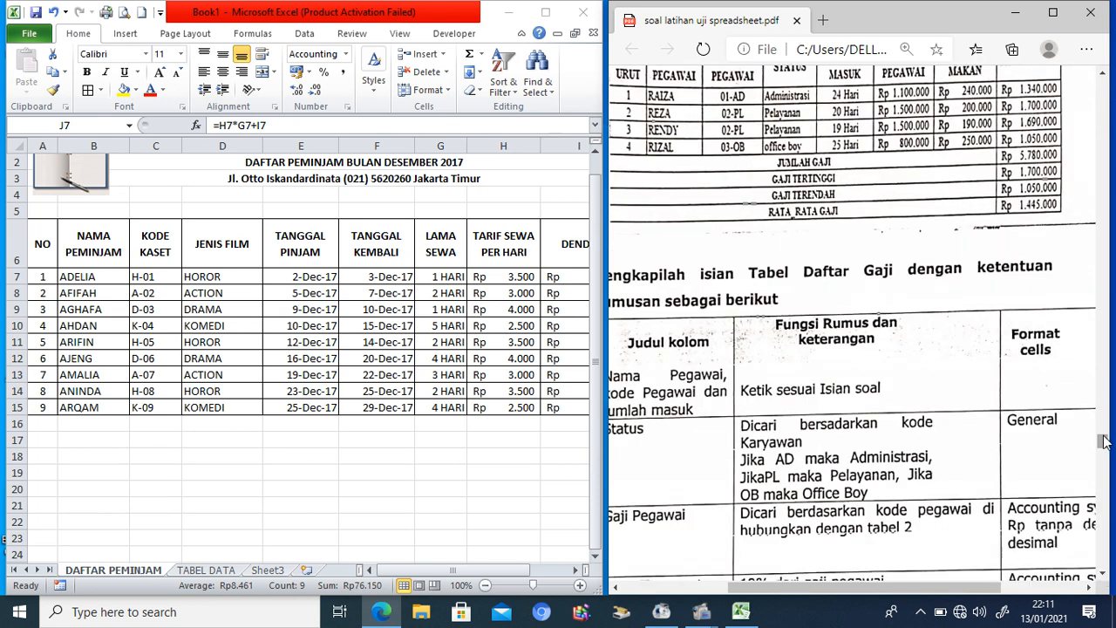
{"action": "left_click_drag", "start_coordinate": [1104, 437], "coordinate": [1104, 429]}
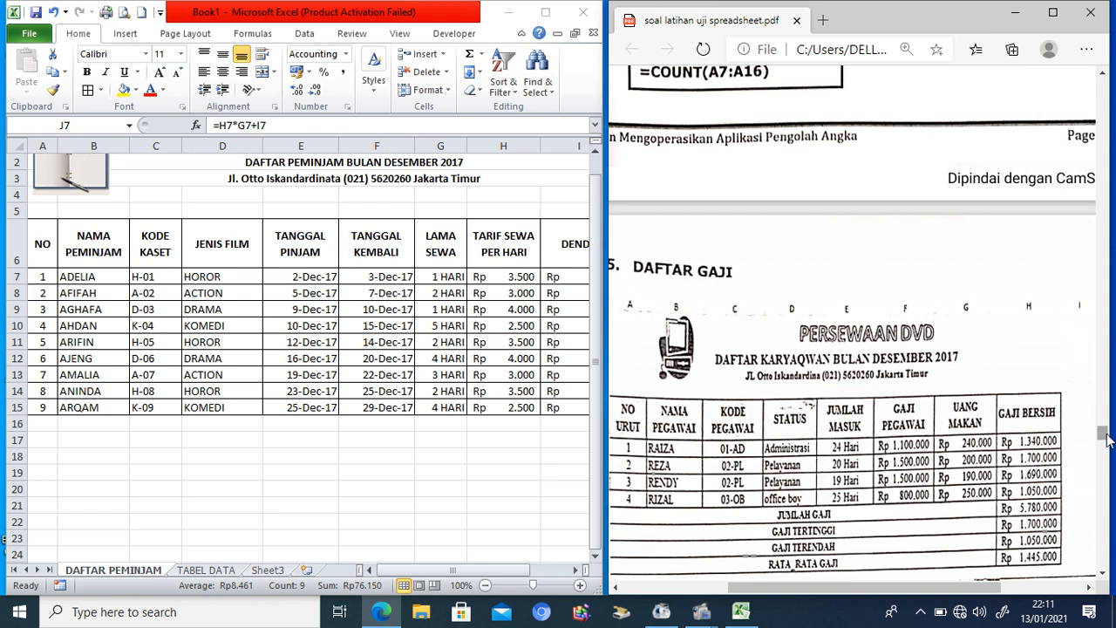
{"action": "left_click_drag", "start_coordinate": [1102, 434], "coordinate": [1111, 443]}
{"action": "scroll", "coordinate": [1111, 448], "scroll_direction": "down", "scroll_amount": 1}
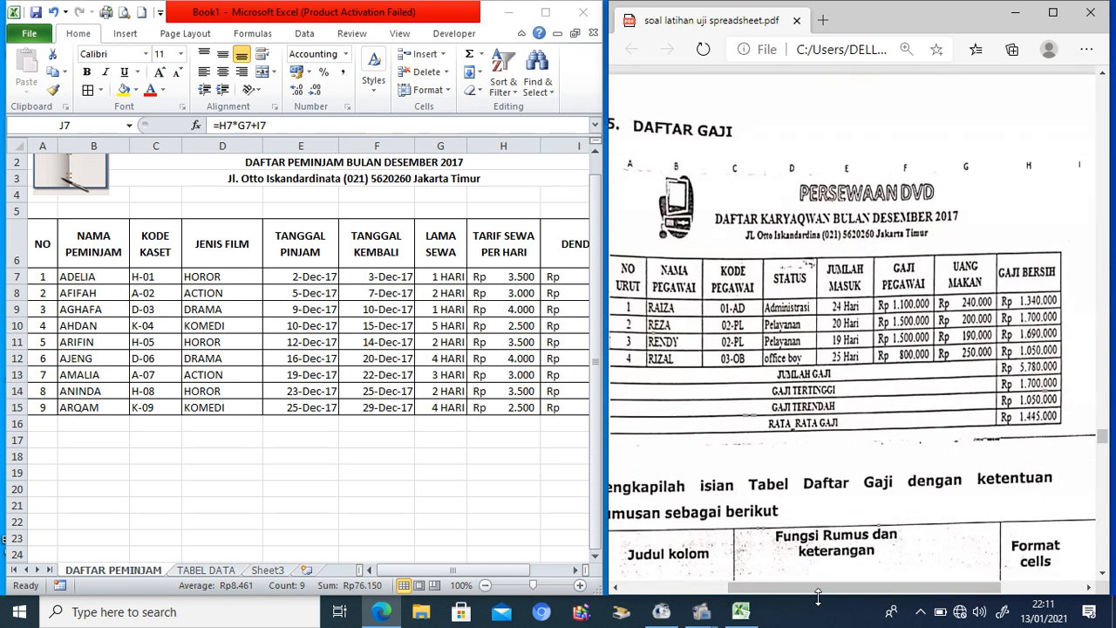
{"action": "left_click_drag", "start_coordinate": [818, 589], "coordinate": [788, 596]}
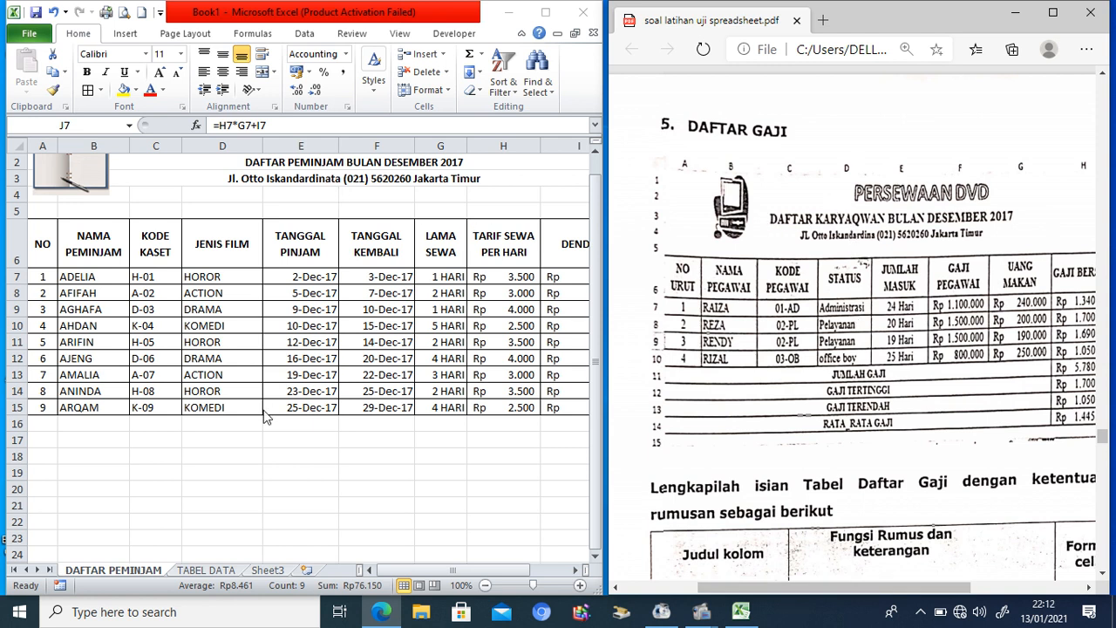
Step: View the TABEL DATA sheet, then go back to DAFTAR PEMINJAM
{"action": "left_click", "coordinate": [198, 573]}
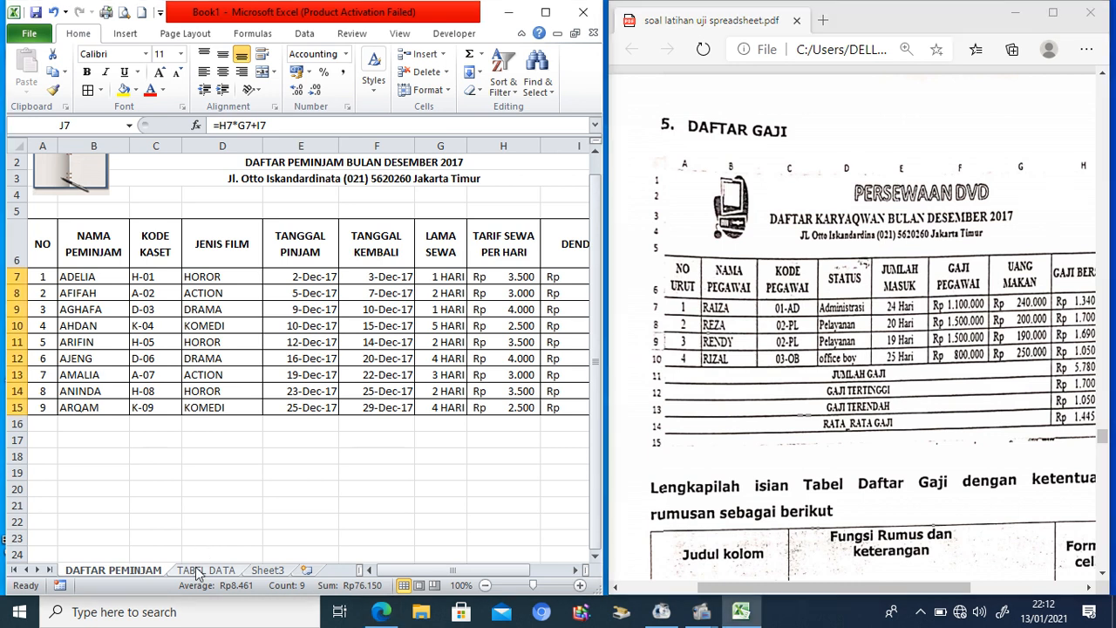
{"action": "left_click", "coordinate": [198, 573]}
{"action": "left_click", "coordinate": [135, 577]}
Step: Copy the logo and title rows A1:J3 and paste them into Sheet3 at A1
{"action": "scroll", "coordinate": [599, 221], "scroll_direction": "up", "scroll_amount": 1}
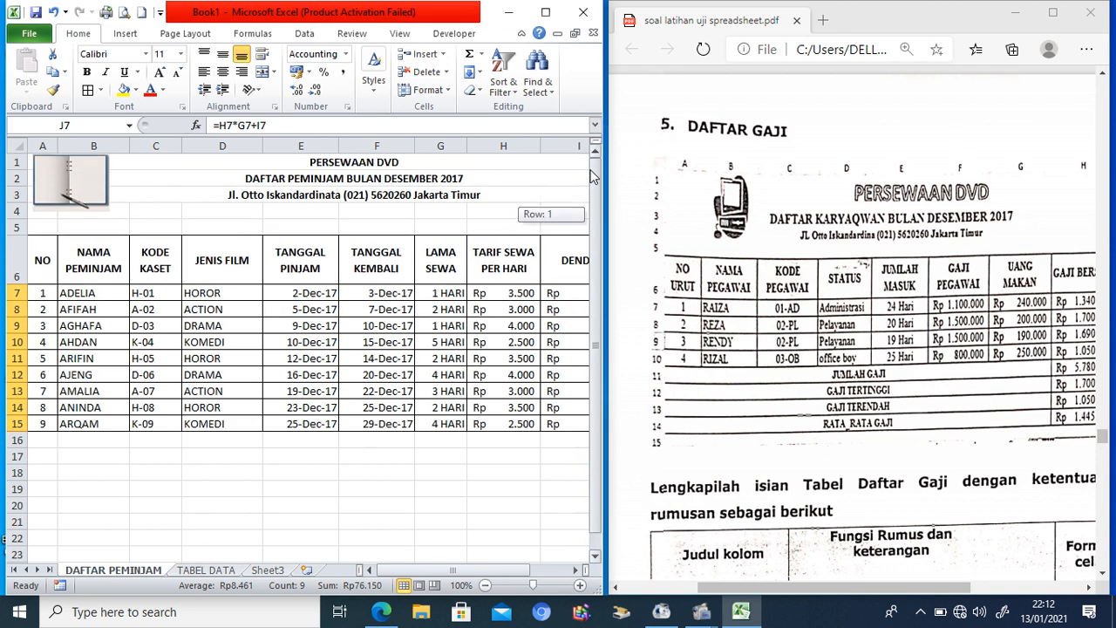
{"action": "left_click_drag", "start_coordinate": [429, 162], "coordinate": [432, 199]}
{"action": "key", "text": "ctrl+c"}
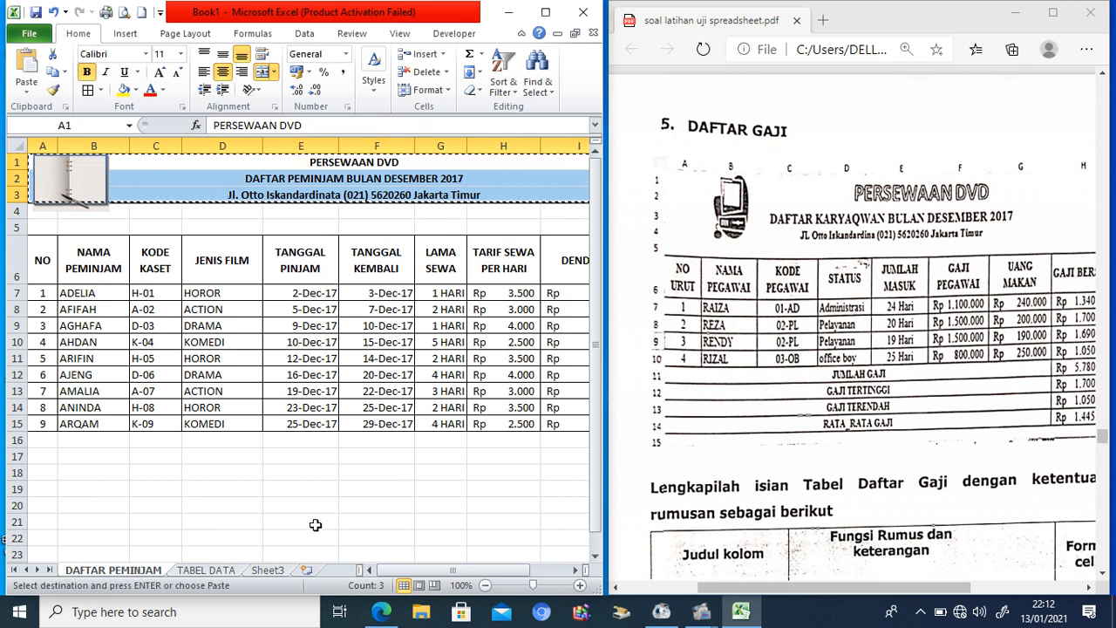
{"action": "left_click", "coordinate": [268, 570]}
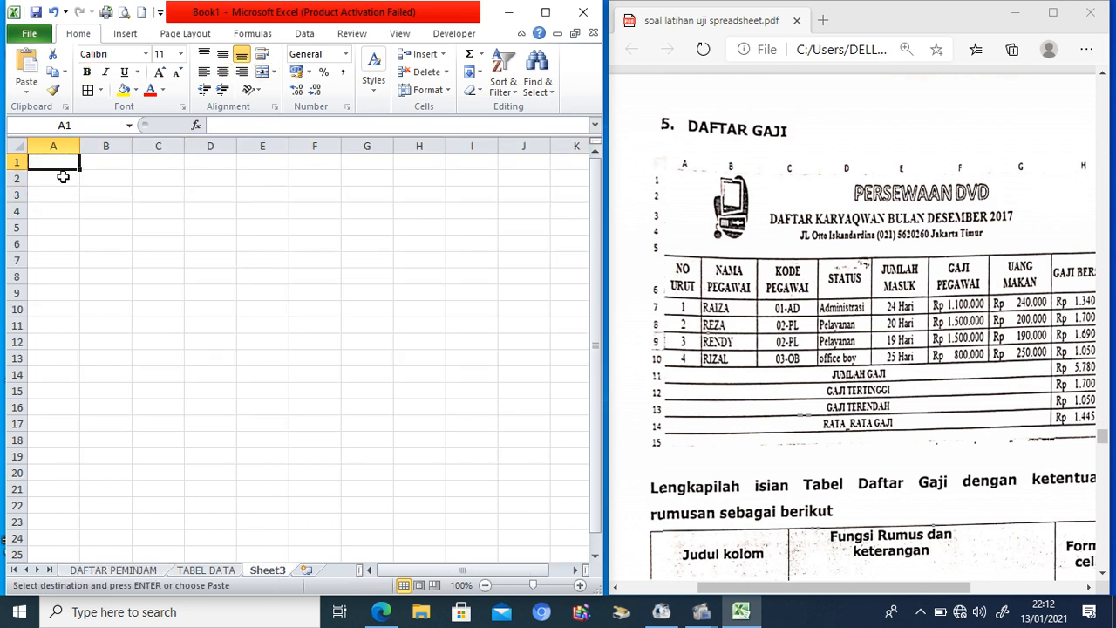
{"action": "key", "text": "ctrl+v"}
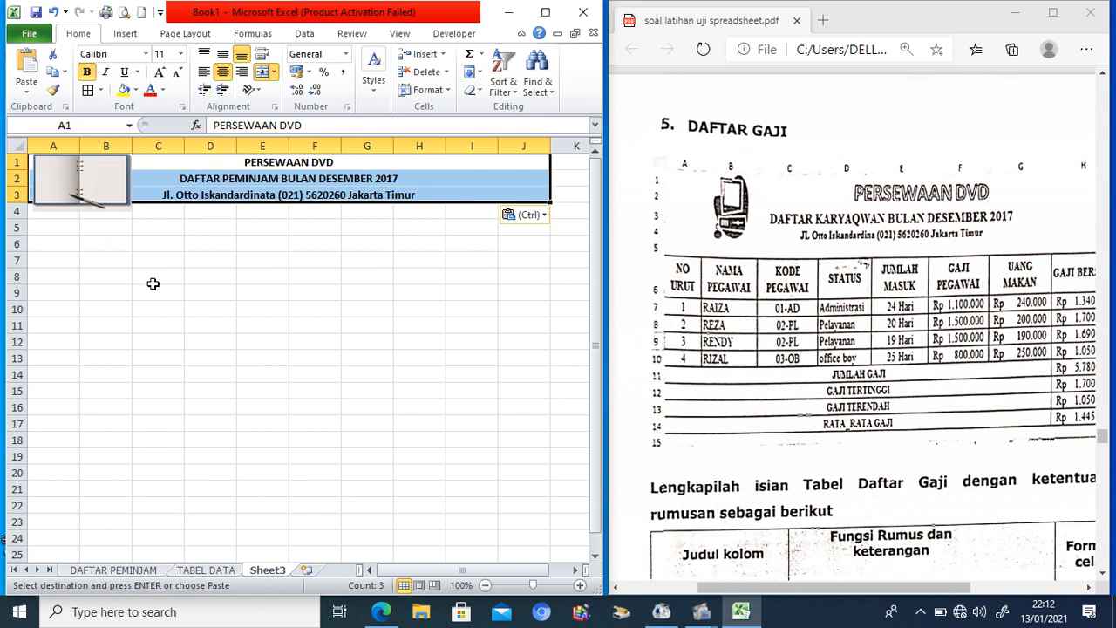
Step: Replace PEMINJAM with GAJI so the second title reads DAFTAR GAJI BULAN DESEMBER 2017
{"action": "left_click", "coordinate": [153, 277]}
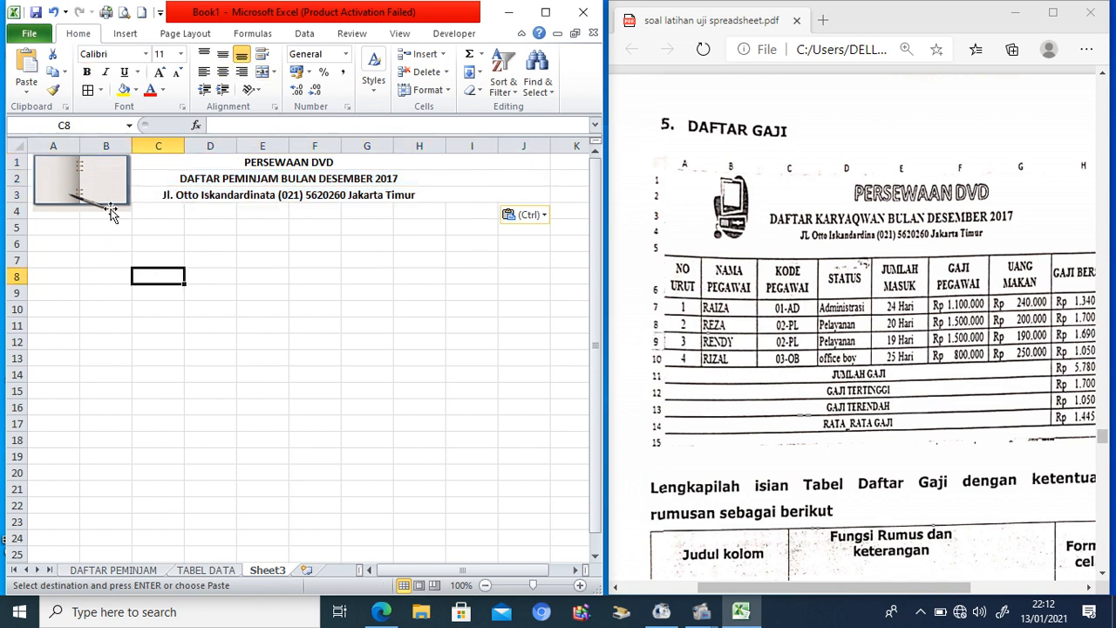
{"action": "left_click", "coordinate": [65, 226]}
{"action": "left_click", "coordinate": [208, 178]}
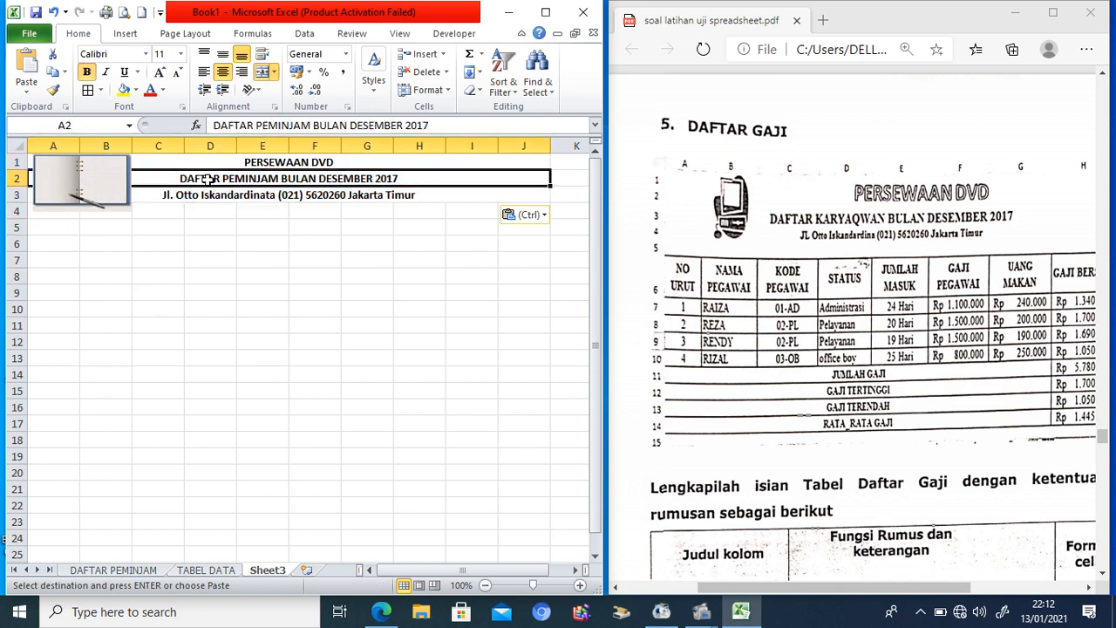
{"action": "double_click", "coordinate": [259, 126]}
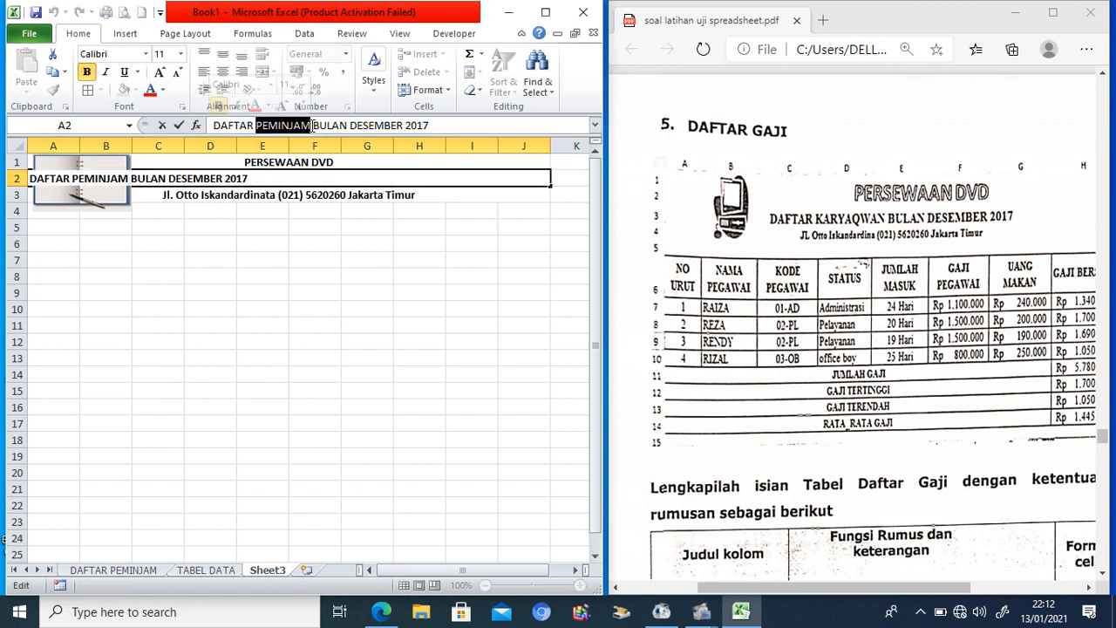
{"action": "type", "text": "GAJI"}
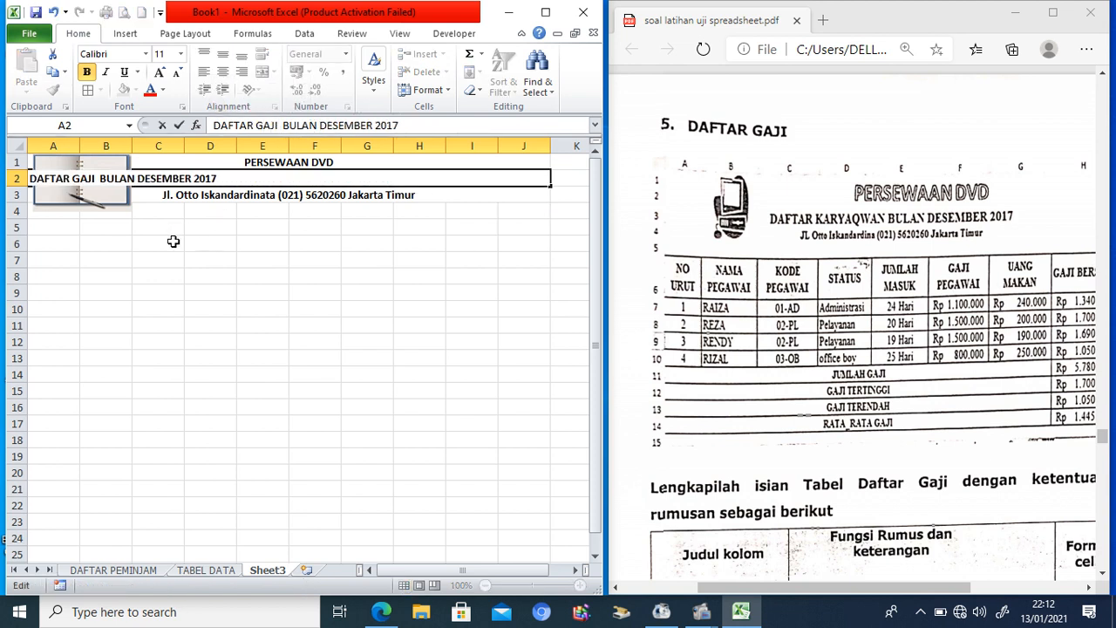
{"action": "left_click", "coordinate": [150, 246]}
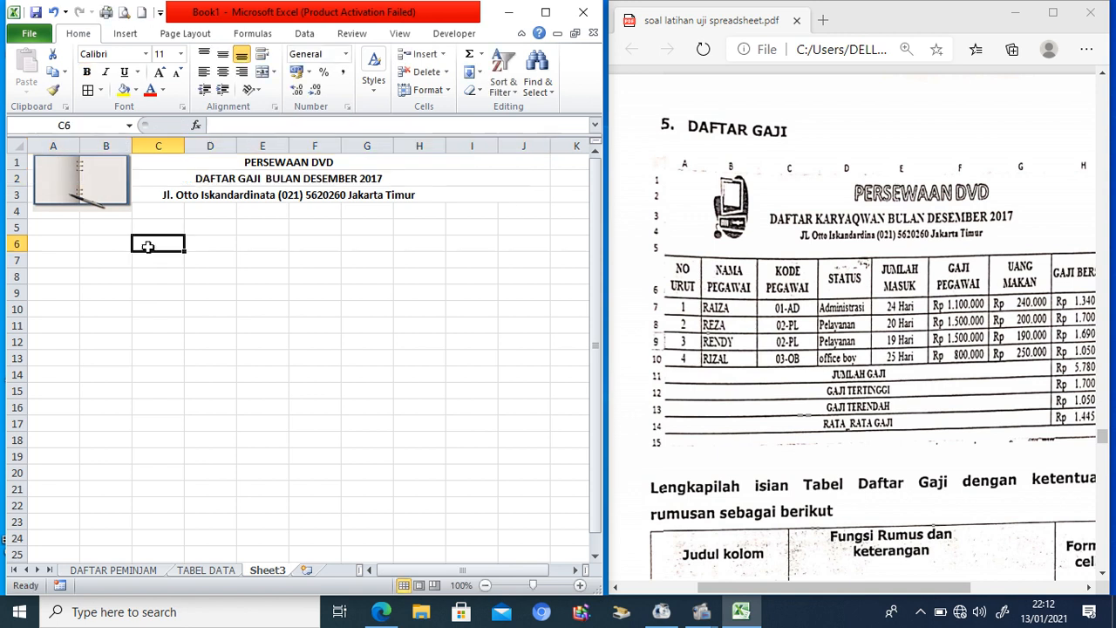
{"action": "left_click", "coordinate": [60, 245]}
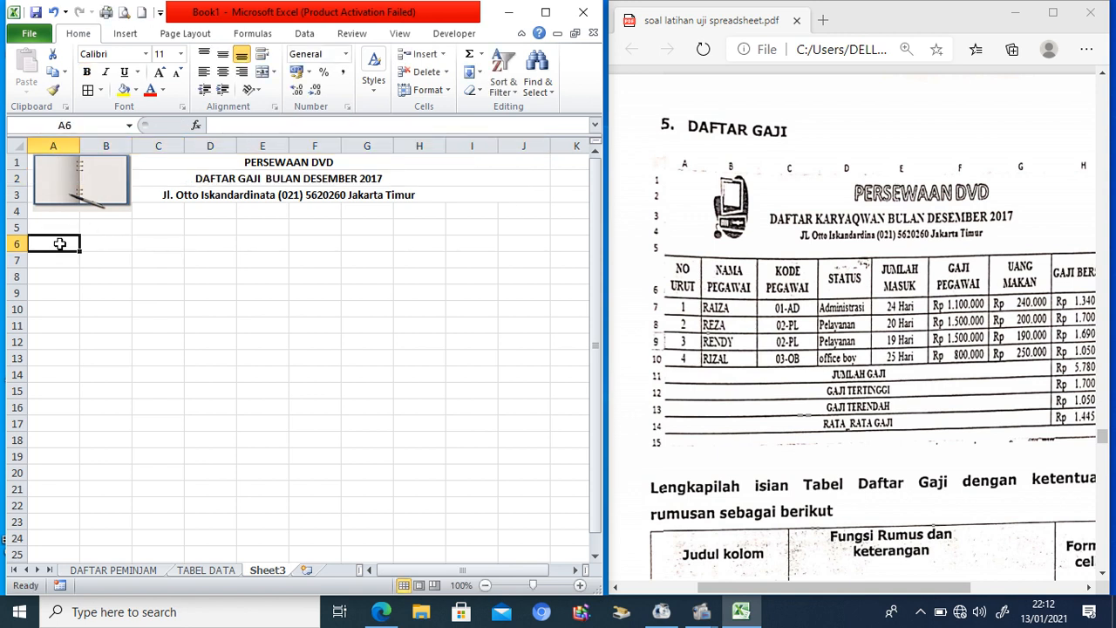
Step: Enter headings NO URUT, NAMA PEGAWAI, KODE PEGAWAI, STATUS and JUMLAH MASUK in A6:E6
{"action": "type", "text": "NO URUT"}
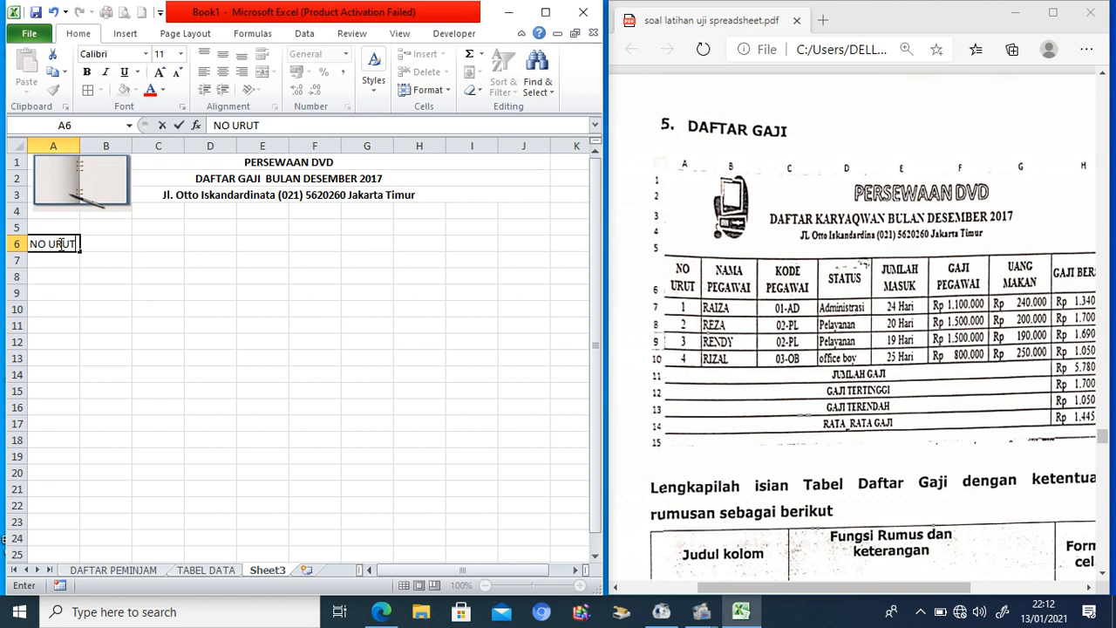
{"action": "key", "text": "Tab"}
{"action": "type", "text": "NAMA PEGAWAI"}
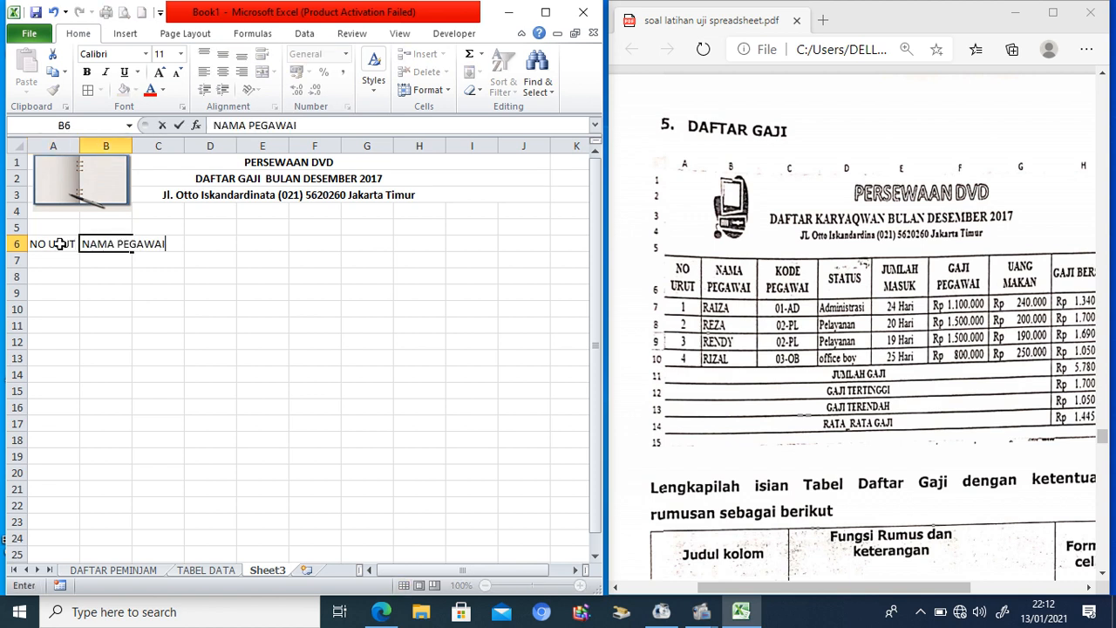
{"action": "key", "text": "Tab"}
{"action": "type", "text": "KODE"}
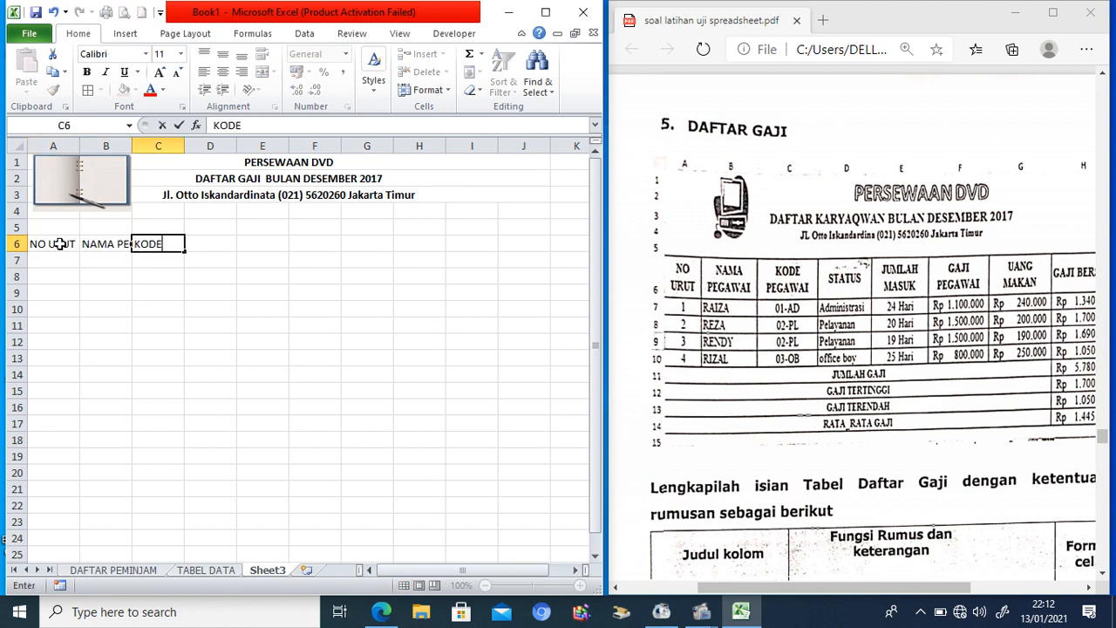
{"action": "type", "text": " PEGAWAI"}
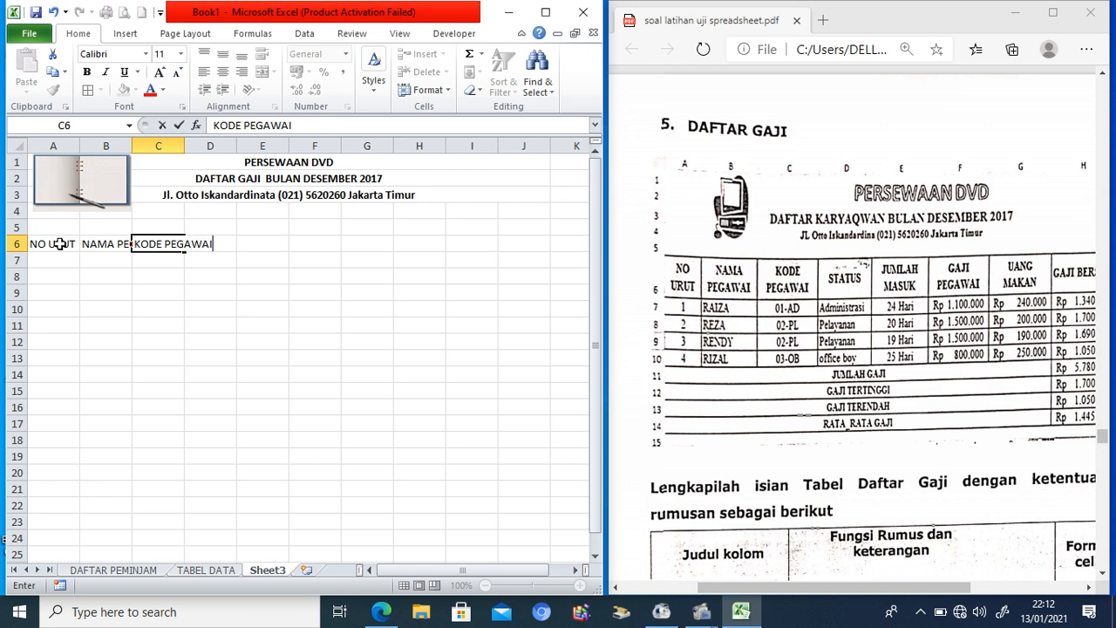
{"action": "key", "text": "Tab"}
{"action": "type", "text": "STATUS"}
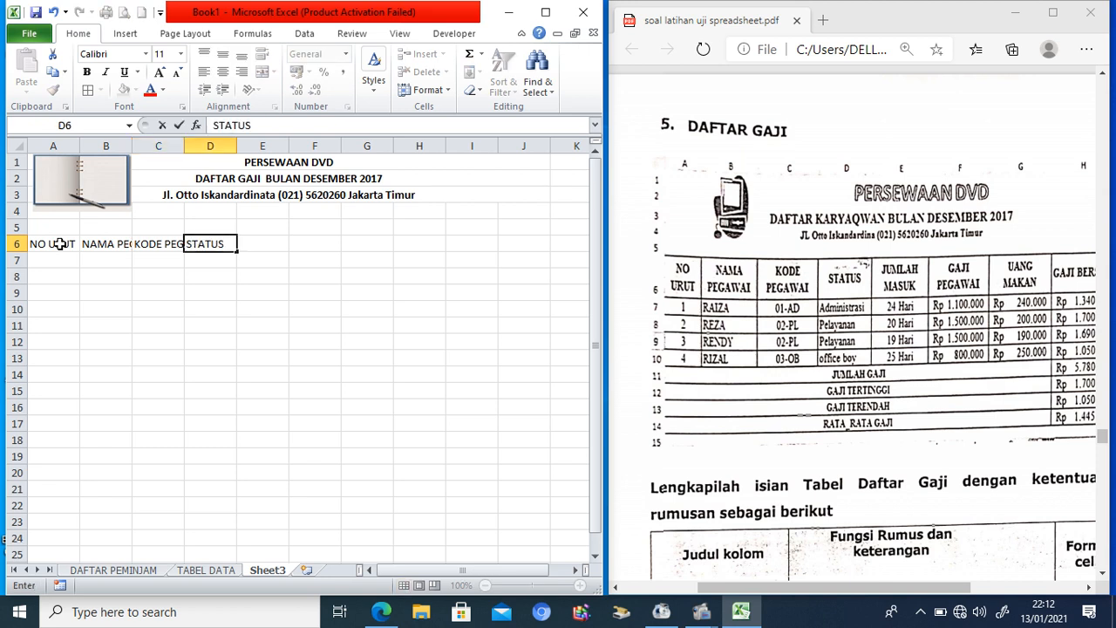
{"action": "key", "text": "Tab"}
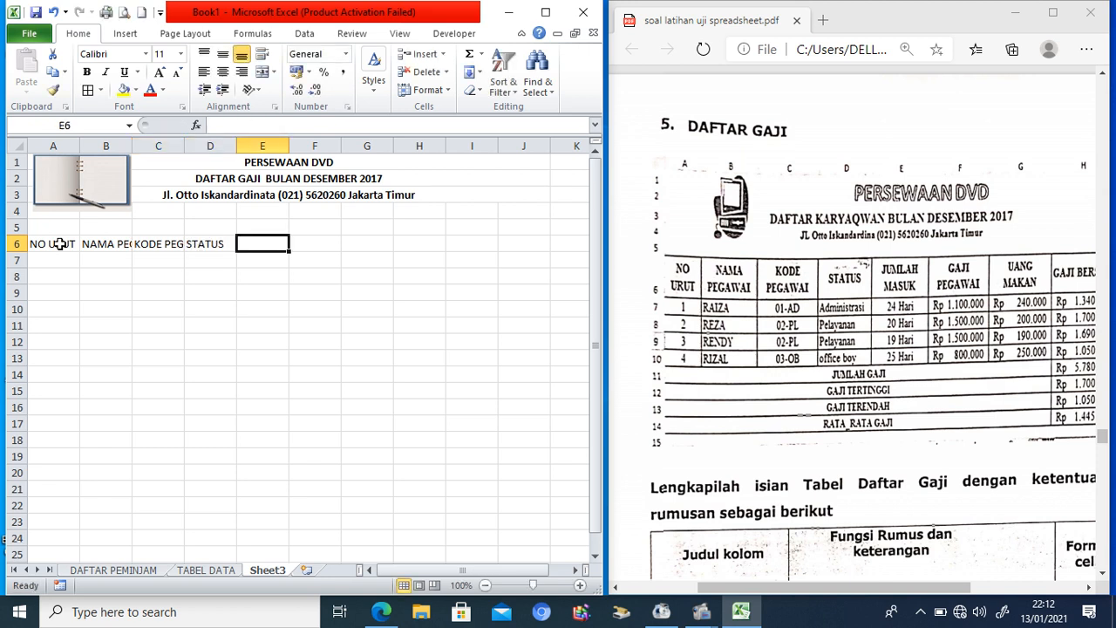
{"action": "type", "text": "JUMLAH M"}
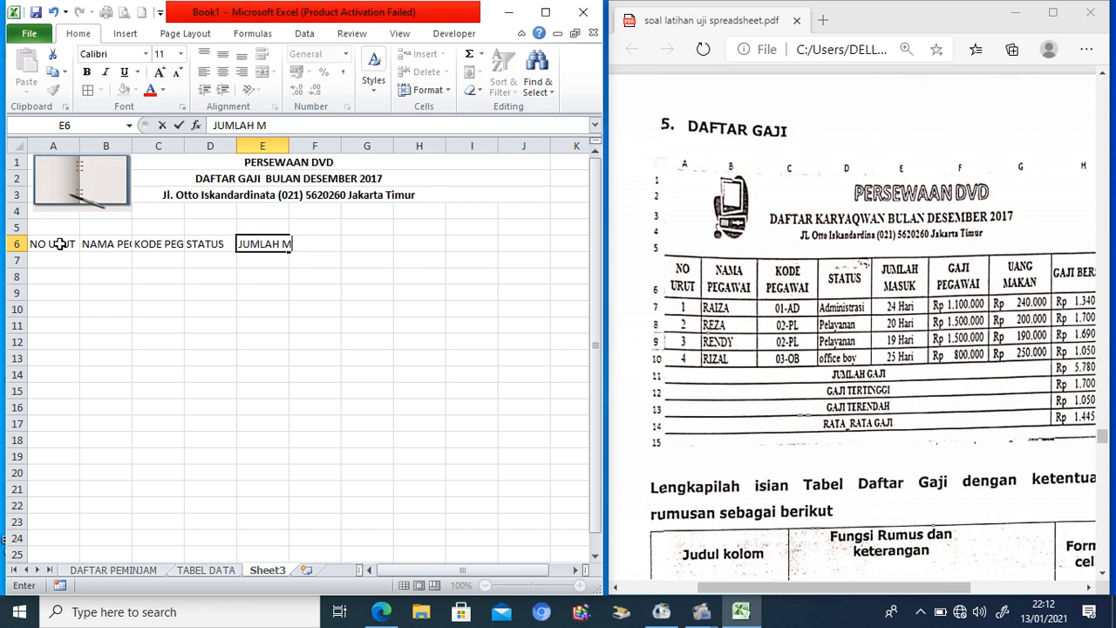
{"action": "type", "text": "ASUK"}
{"action": "key", "text": "Tab"}
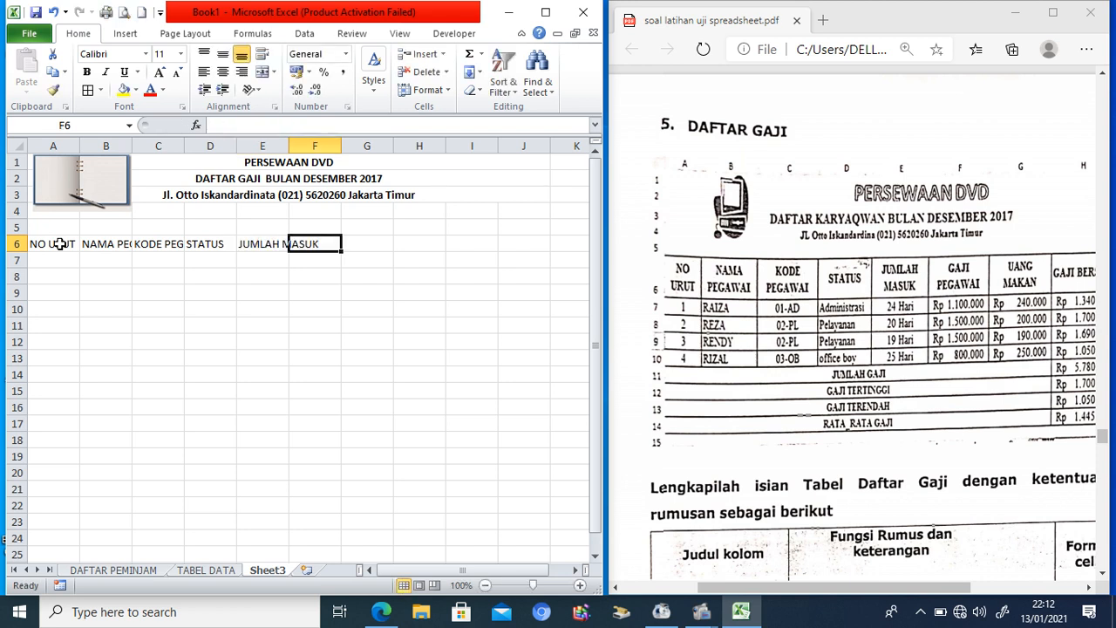
Step: Add headings GAJI PEGAWAI, UANG MAKAN and GAJI BERSIH in F6:H6
{"action": "type", "text": "GAJI PEGAWAI"}
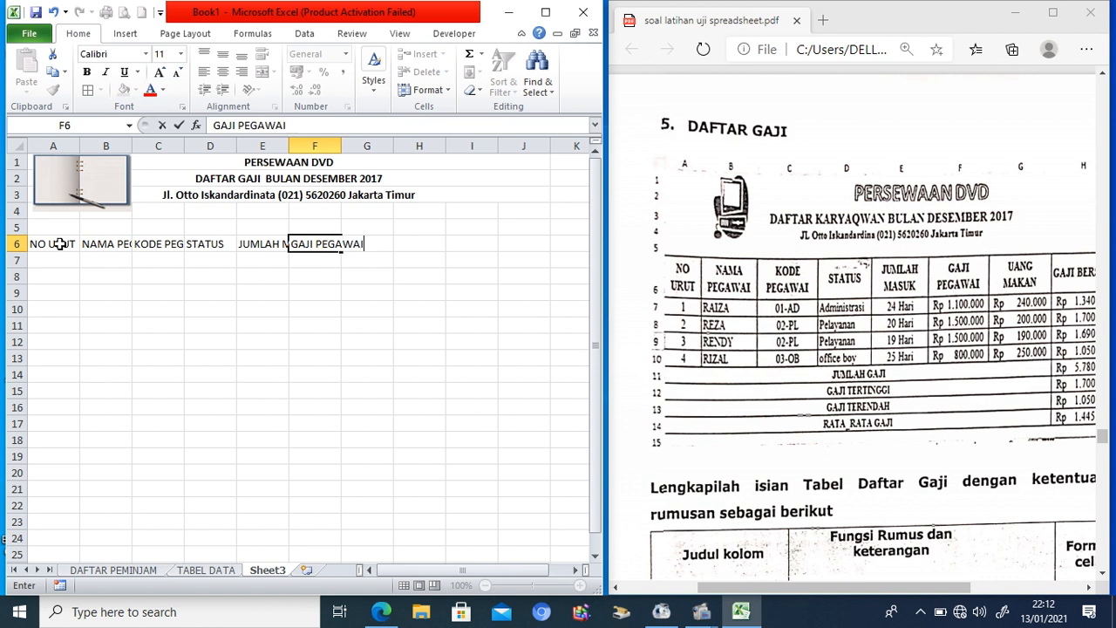
{"action": "key", "text": "Tab"}
{"action": "type", "text": "U"}
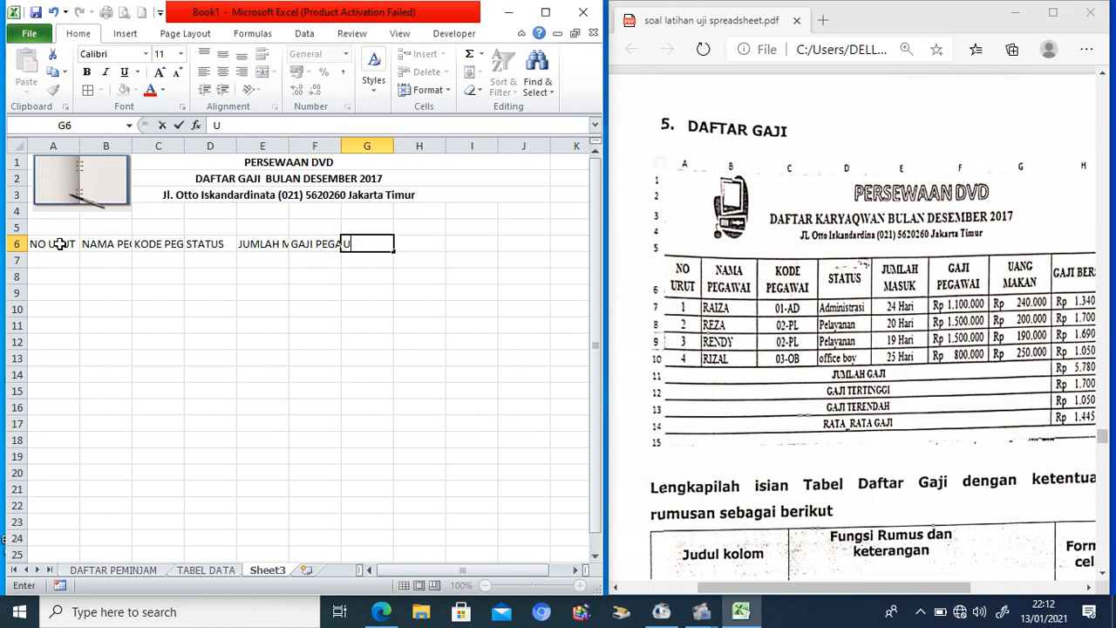
{"action": "type", "text": "ANG MAKA"}
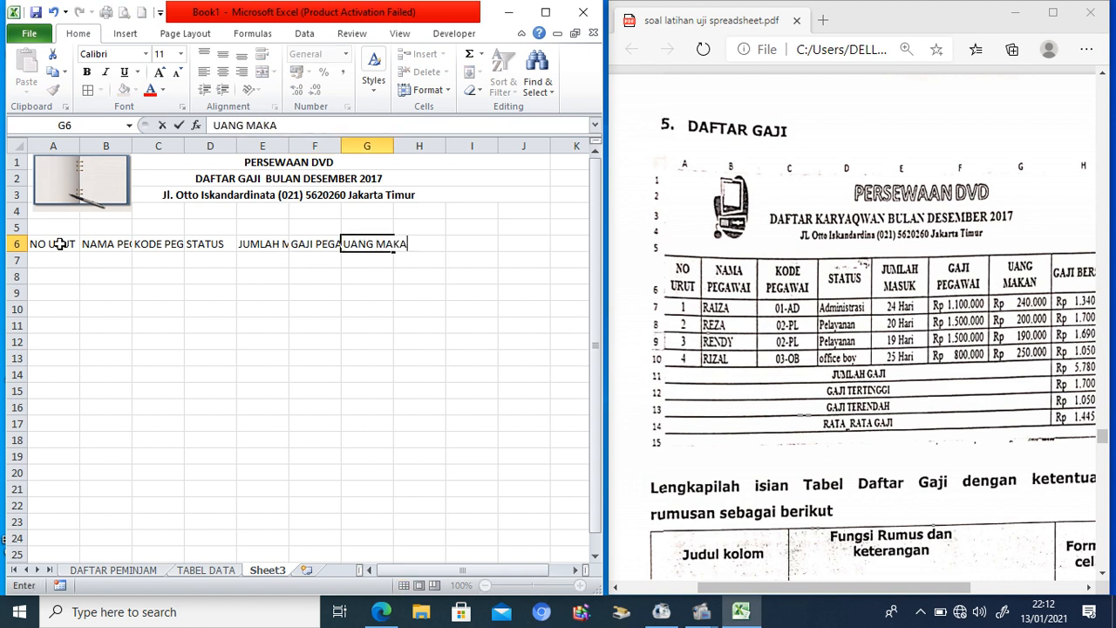
{"action": "type", "text": "N"}
{"action": "key", "text": "Tab"}
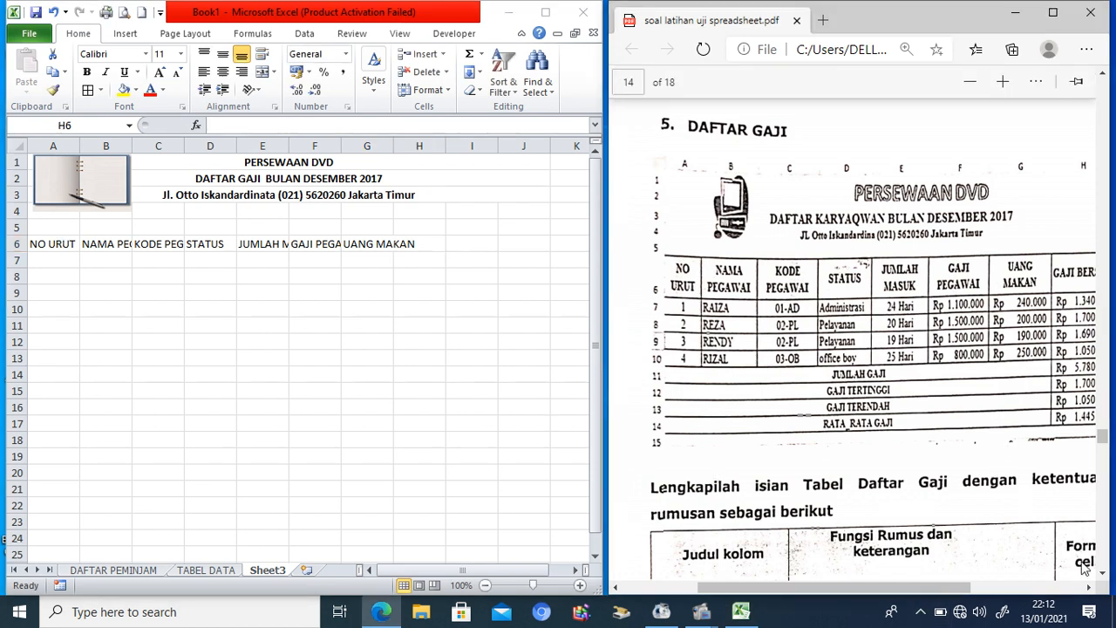
{"action": "left_click", "coordinate": [1088, 590]}
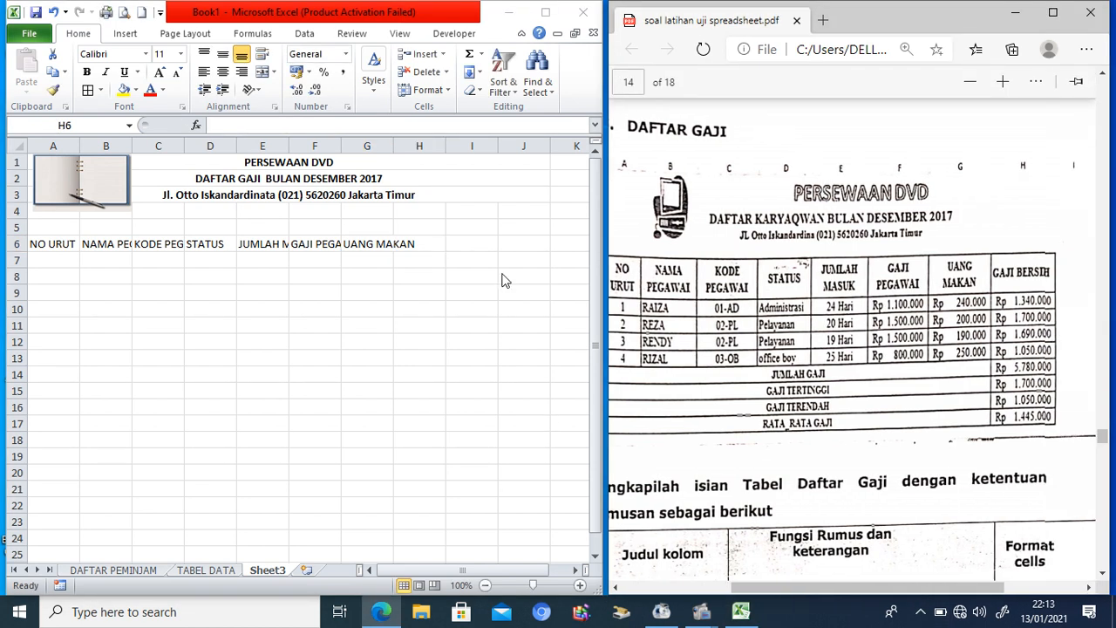
{"action": "left_click", "coordinate": [375, 243]}
{"action": "left_click", "coordinate": [375, 244]}
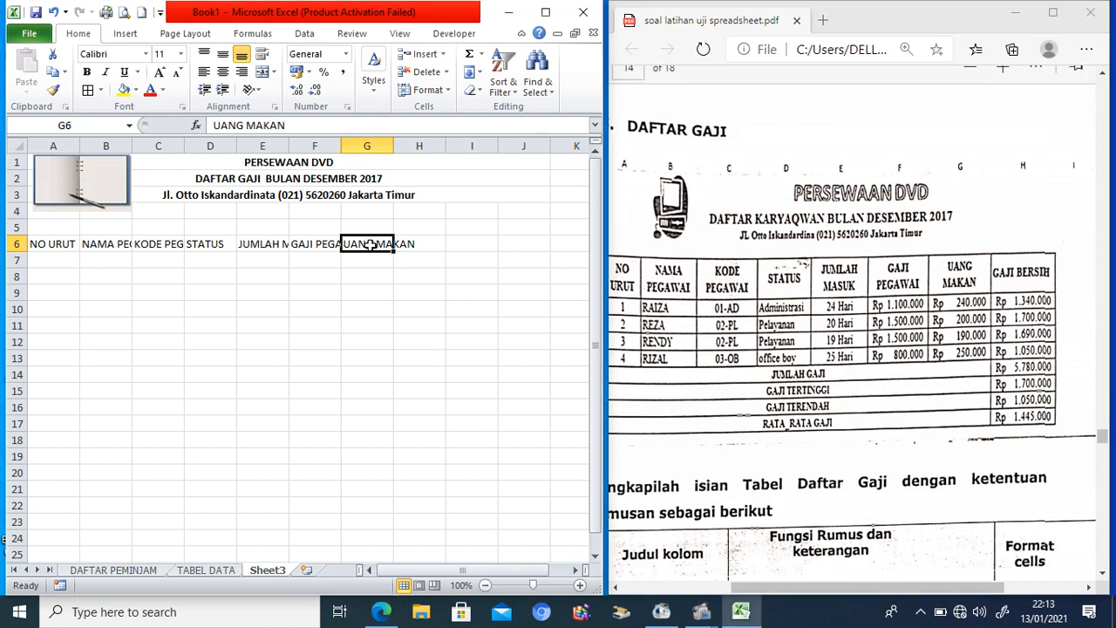
{"action": "left_click", "coordinate": [423, 243]}
{"action": "type", "text": "GAJI"}
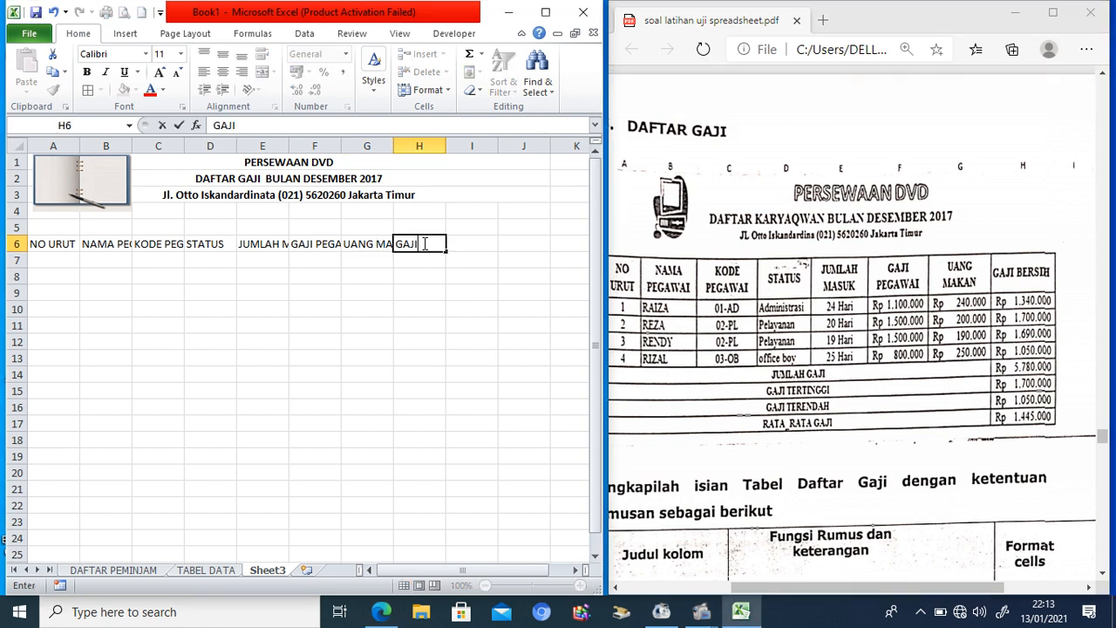
{"action": "type", "text": " BERSIH"}
{"action": "left_click", "coordinate": [451, 371]}
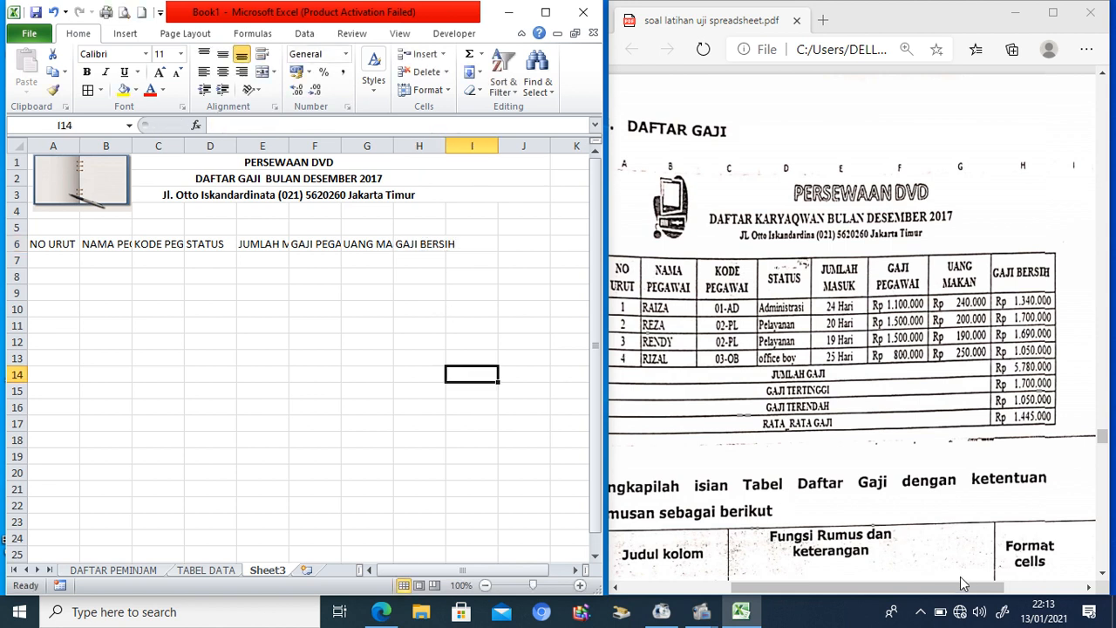
Step: Apply All Borders to the table range A6:H14
{"action": "left_click_drag", "start_coordinate": [962, 589], "coordinate": [913, 589]}
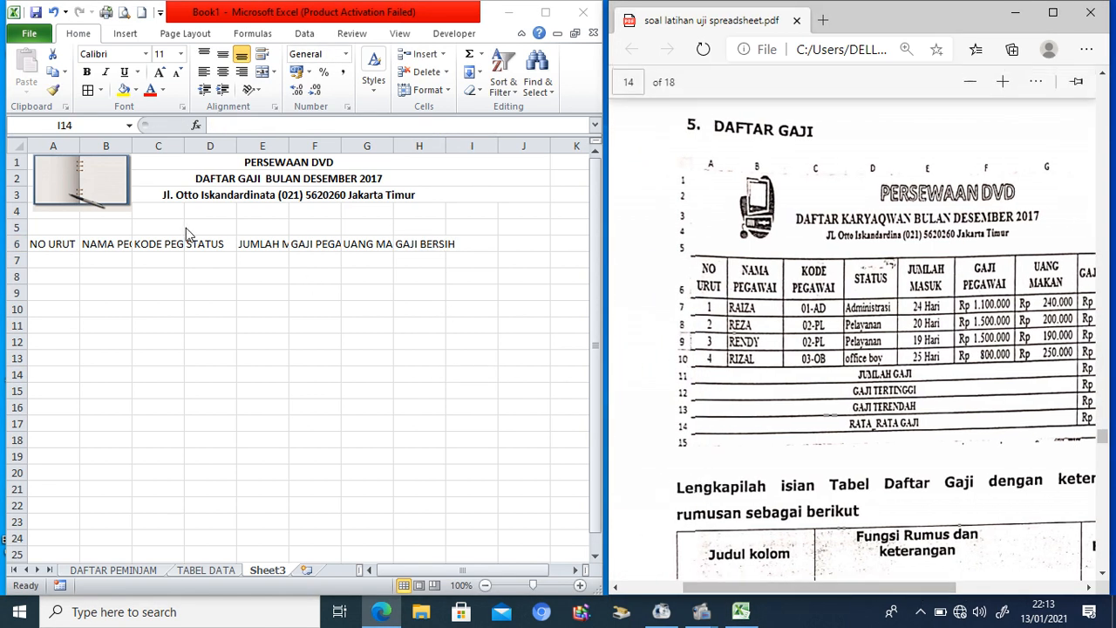
{"action": "double_click", "coordinate": [54, 244]}
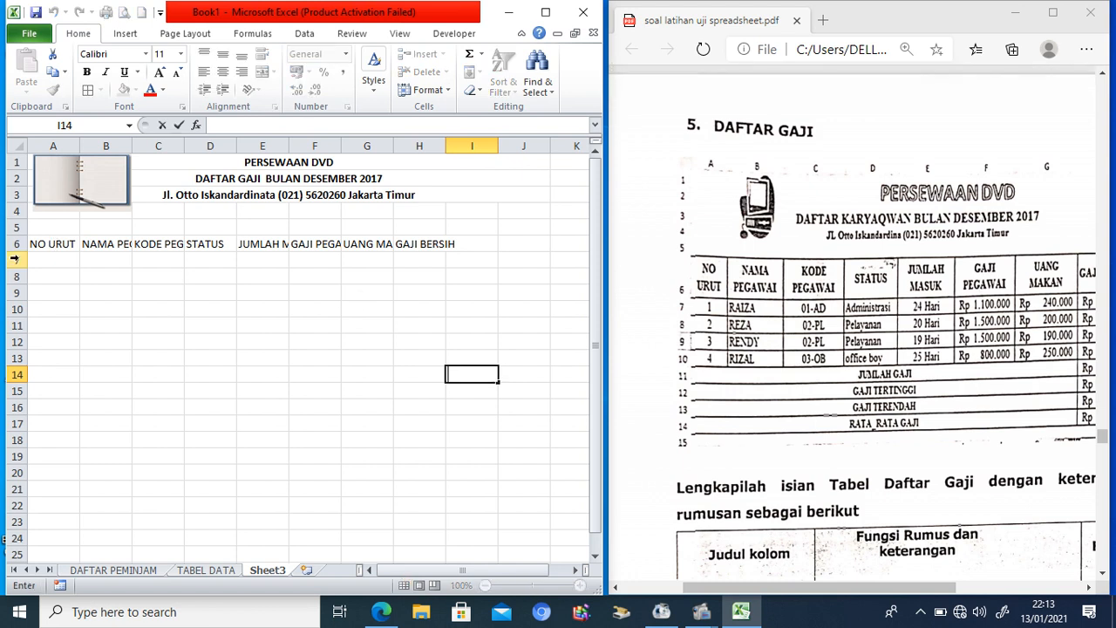
{"action": "left_click", "coordinate": [15, 259]}
{"action": "left_click_drag", "start_coordinate": [54, 244], "coordinate": [404, 380]}
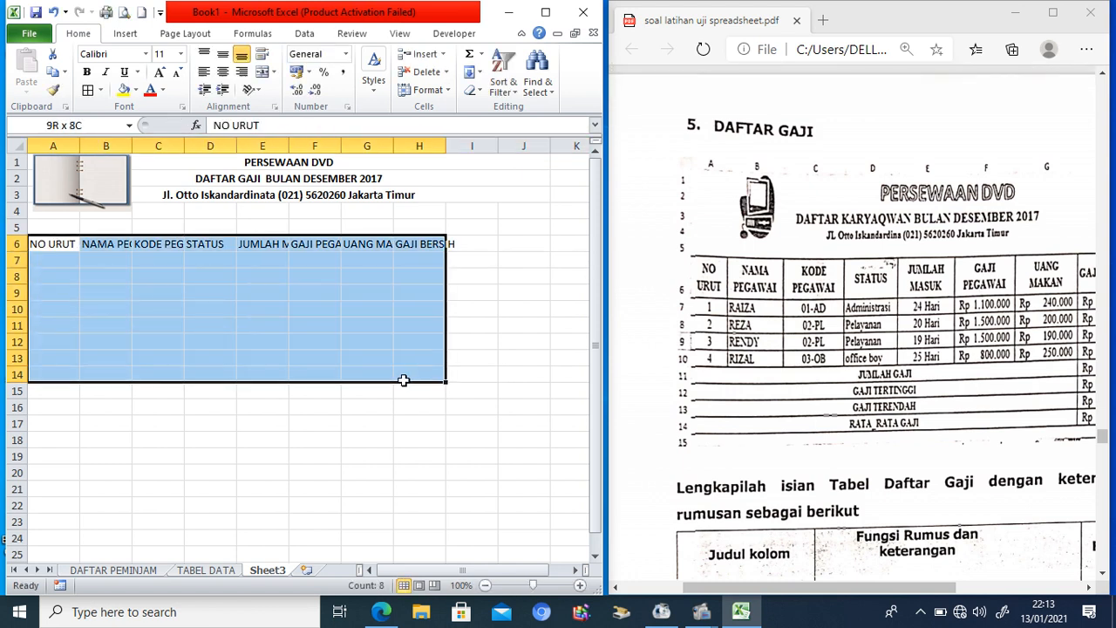
{"action": "left_click", "coordinate": [87, 93]}
Step: Wrap and centre the row 6 headings both ways, and resize column A to fit NO URUT
{"action": "left_click_drag", "start_coordinate": [49, 244], "coordinate": [417, 248]}
{"action": "left_click", "coordinate": [262, 54]}
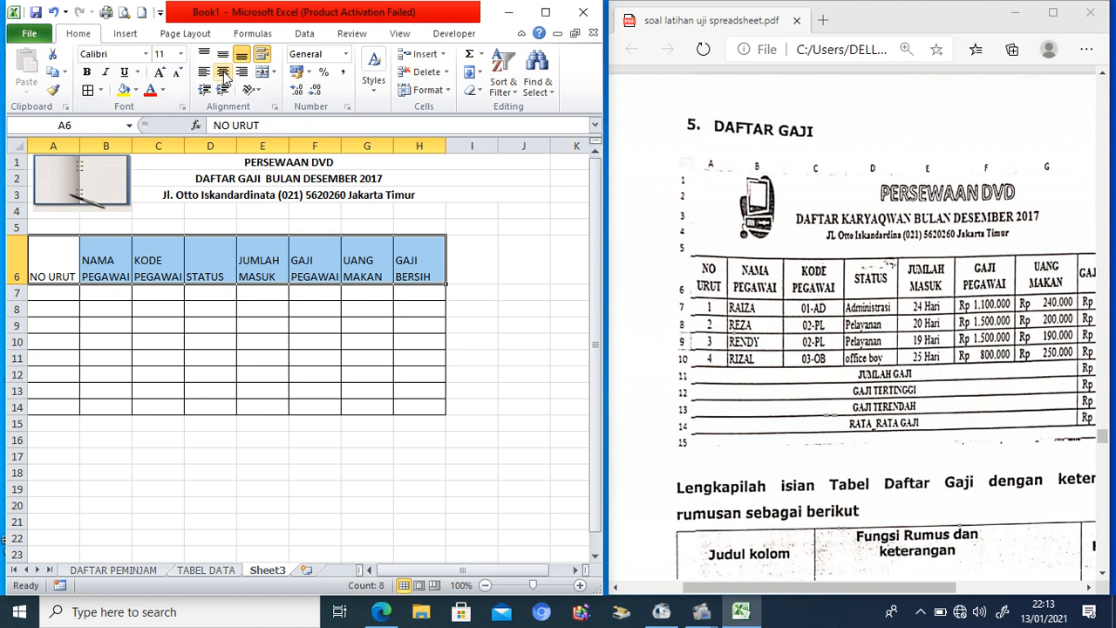
{"action": "left_click", "coordinate": [224, 72]}
{"action": "left_click", "coordinate": [223, 54]}
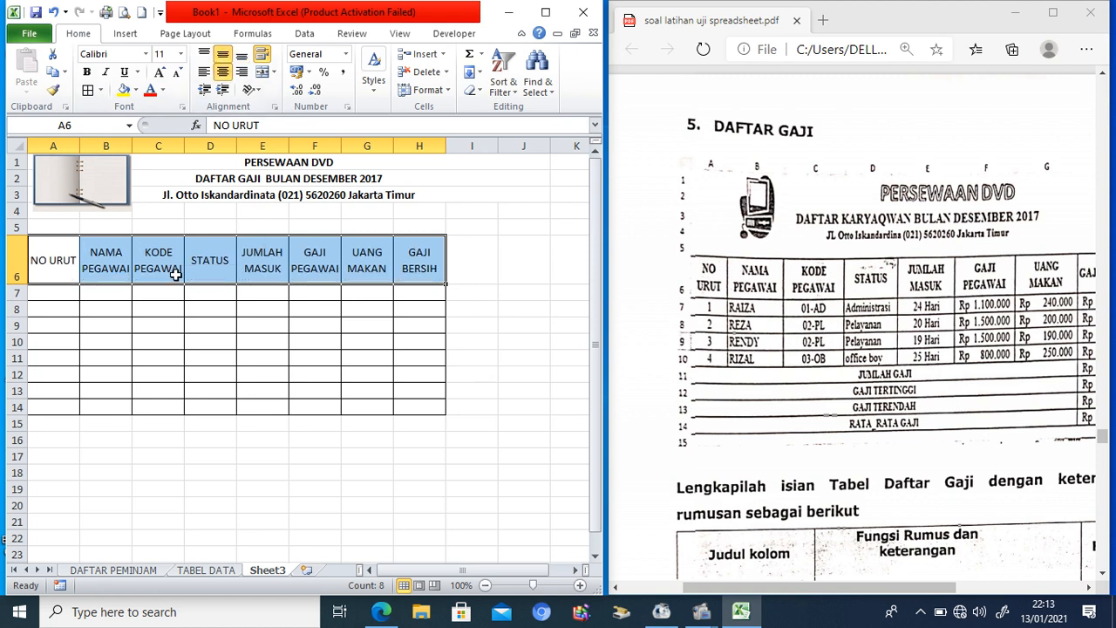
{"action": "mouse_move", "coordinate": [76, 146]}
{"action": "left_mouse_down"}
{"action": "mouse_move", "coordinate": [58, 145]}
{"action": "mouse_move", "coordinate": [69, 146]}
{"action": "left_mouse_up"}
{"action": "left_click", "coordinate": [41, 292]}
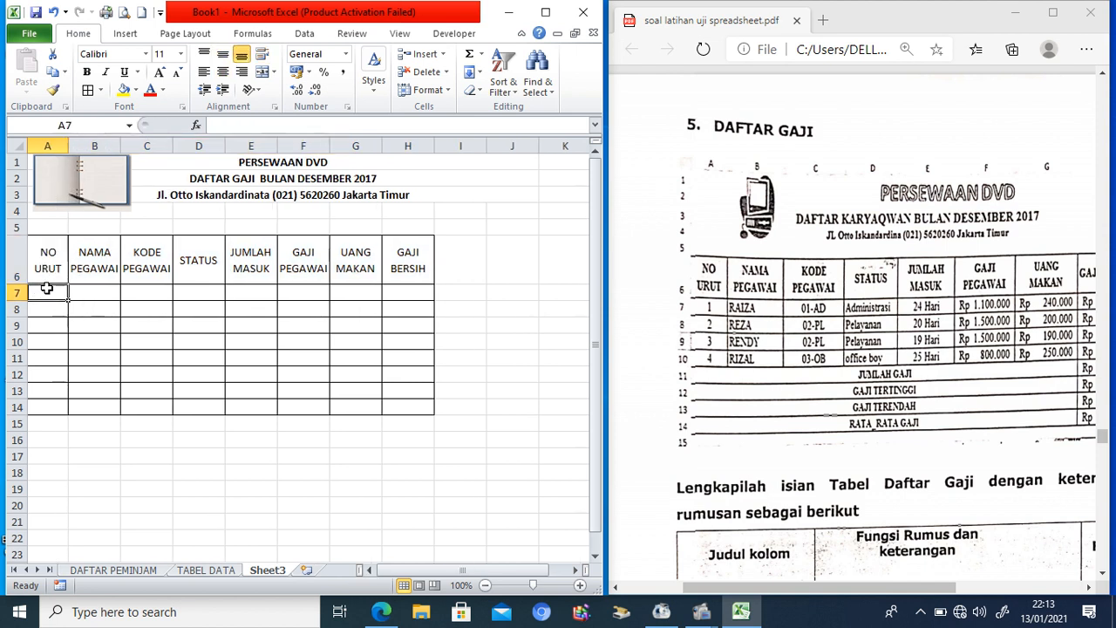
Step: Number A7:A10 from 1 to 4 and centre the numbers
{"action": "type", "text": "1"}
{"action": "key", "text": "Return"}
{"action": "type", "text": "2"}
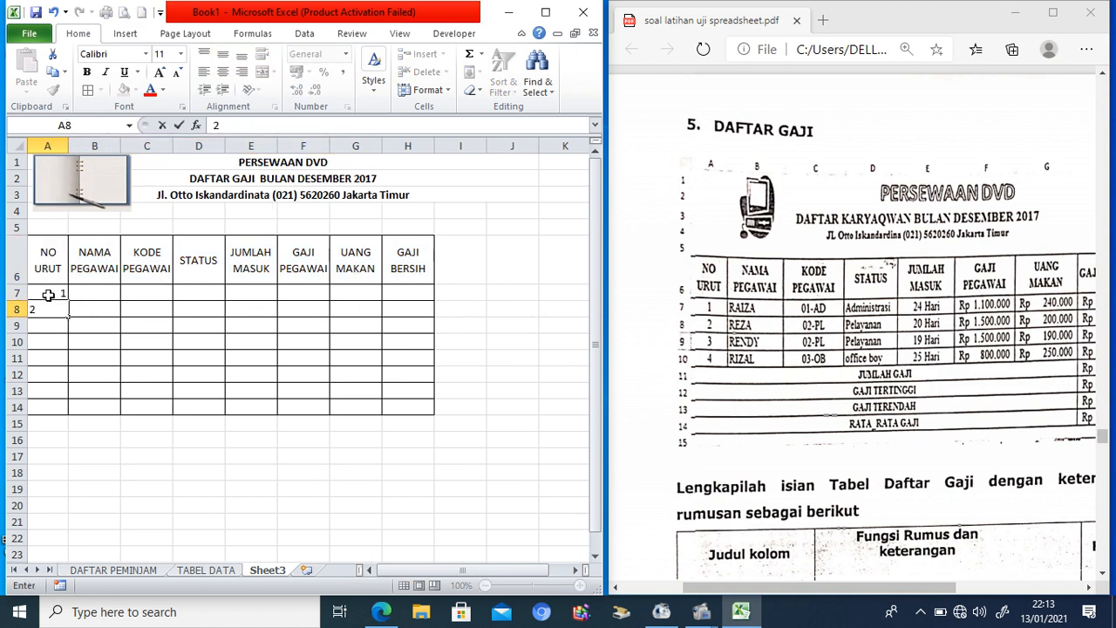
{"action": "left_click_drag", "start_coordinate": [48, 295], "coordinate": [67, 352]}
{"action": "left_click", "coordinate": [110, 297]}
{"action": "left_click_drag", "start_coordinate": [52, 293], "coordinate": [60, 342]}
{"action": "left_click", "coordinate": [223, 71]}
{"action": "left_click", "coordinate": [223, 54]}
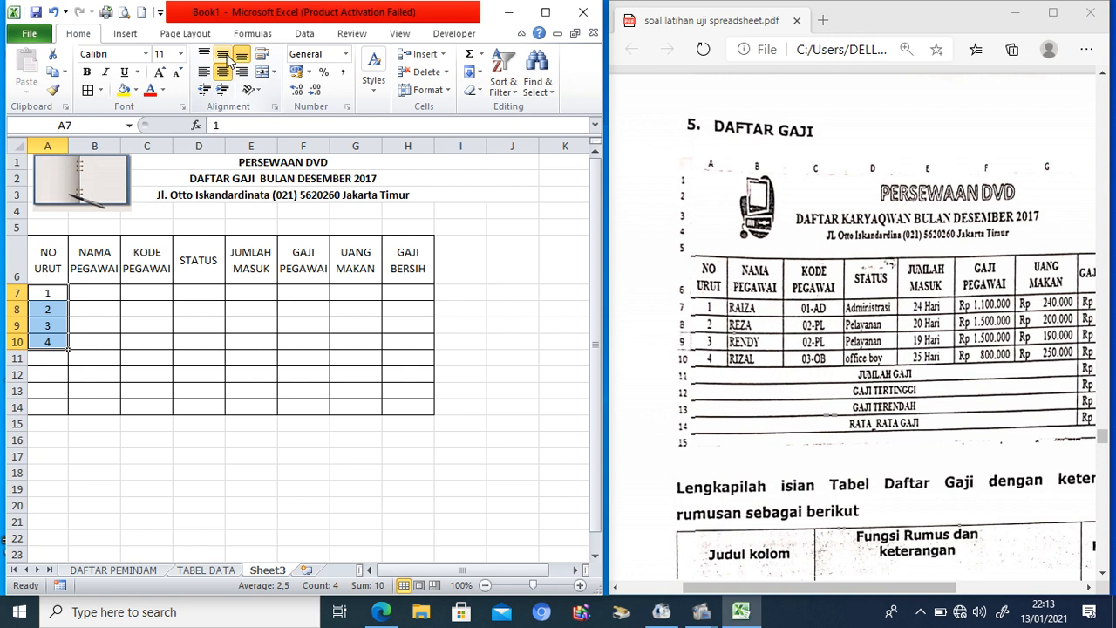
Step: Enter the four employee names in B7:B10
{"action": "left_click", "coordinate": [107, 293]}
{"action": "type", "text": "RAIZ"}
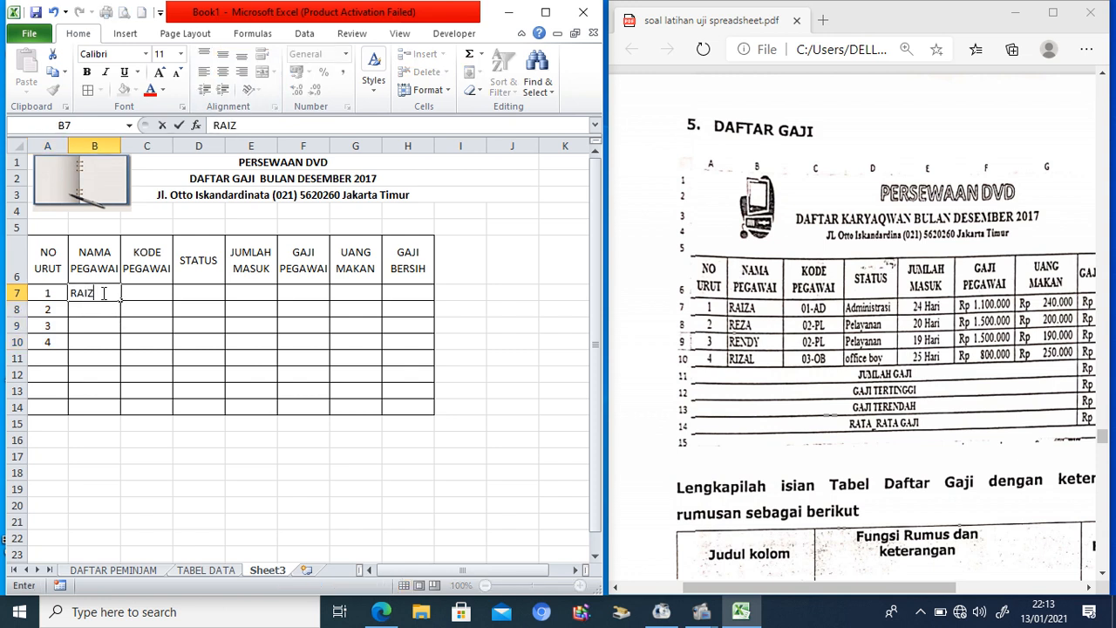
{"action": "type", "text": "A"}
{"action": "key", "text": "Return"}
{"action": "type", "text": "REZA"}
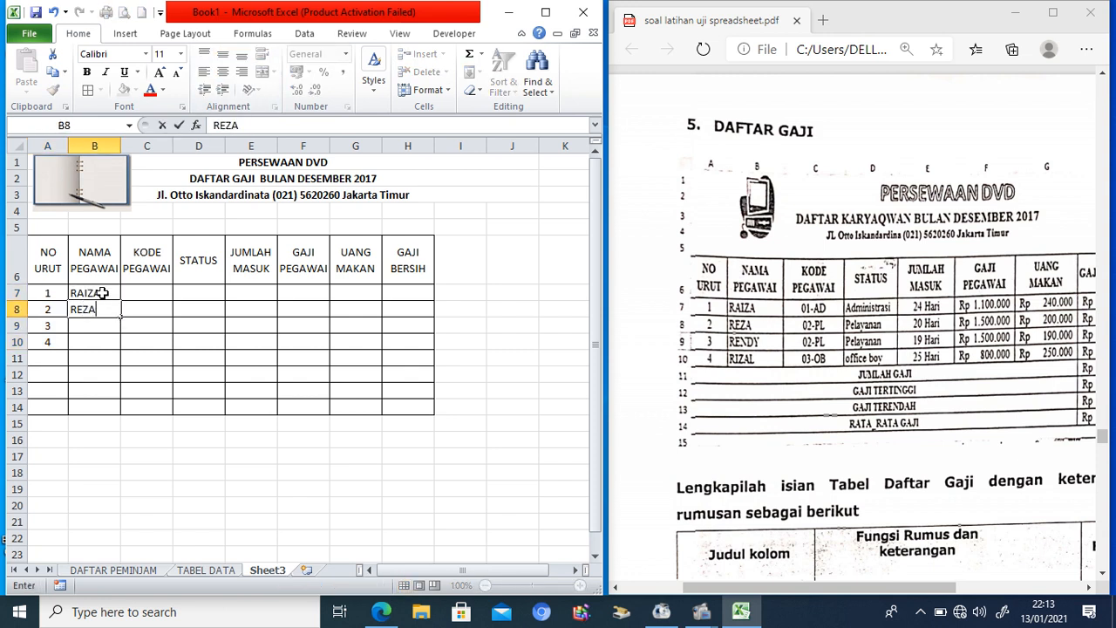
{"action": "key", "text": "Return"}
{"action": "type", "text": "RENDY"}
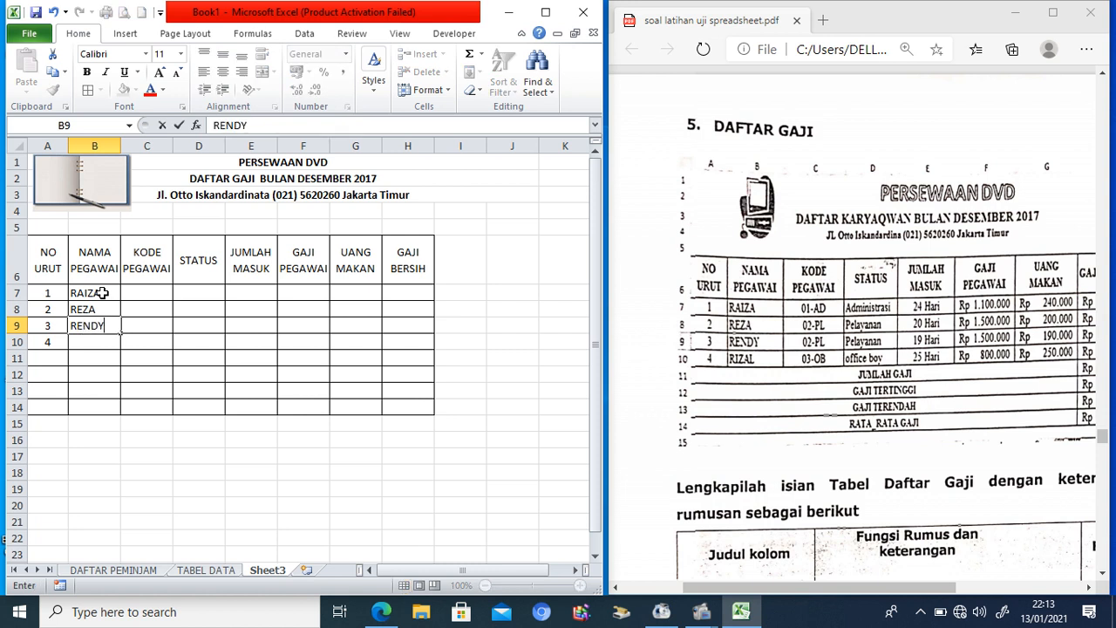
{"action": "key", "text": "Return"}
{"action": "type", "text": "R"}
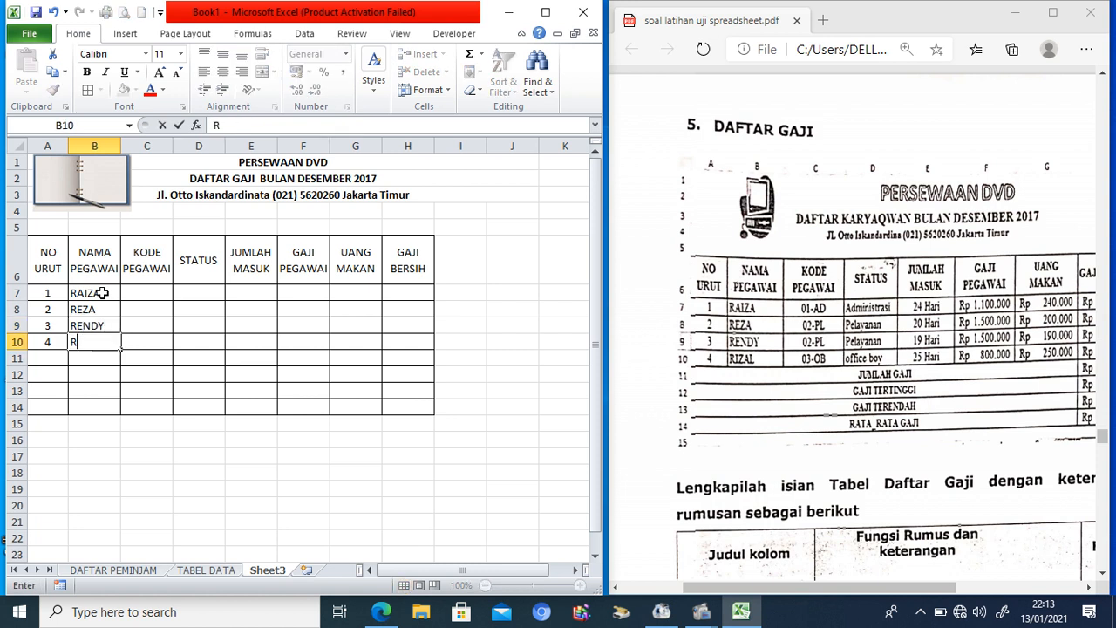
{"action": "type", "text": "IZAL"}
{"action": "left_click", "coordinate": [141, 293]}
Step: Enter employee codes 01-AD, 02-PL, 02-PL and 03-OB in C7:C10
{"action": "type", "text": "01"}
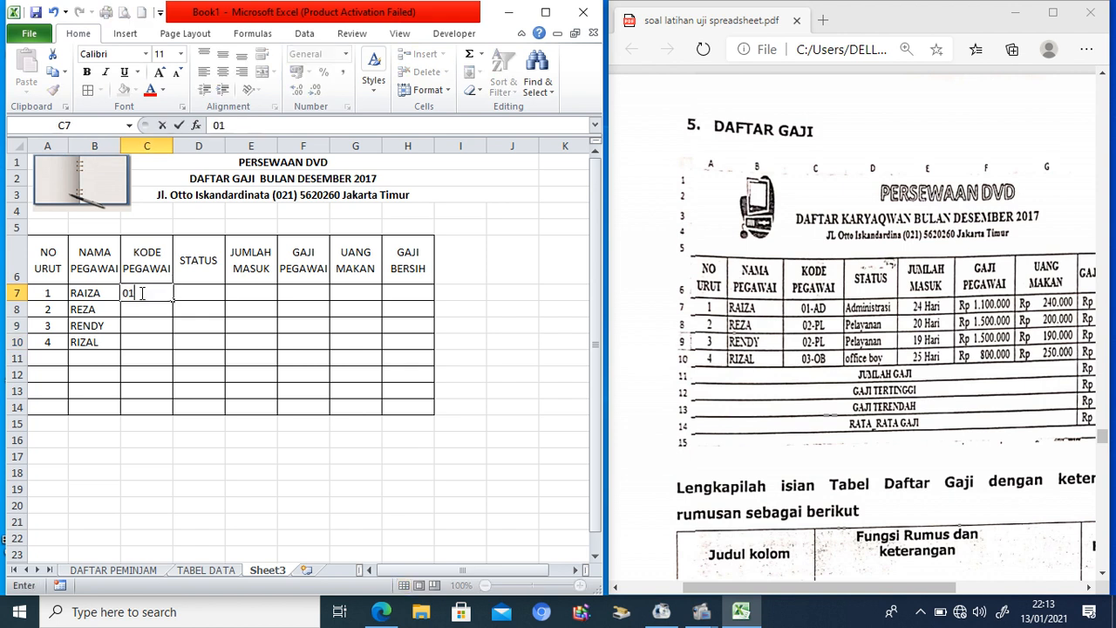
{"action": "type", "text": "-AD"}
{"action": "key", "text": "Return"}
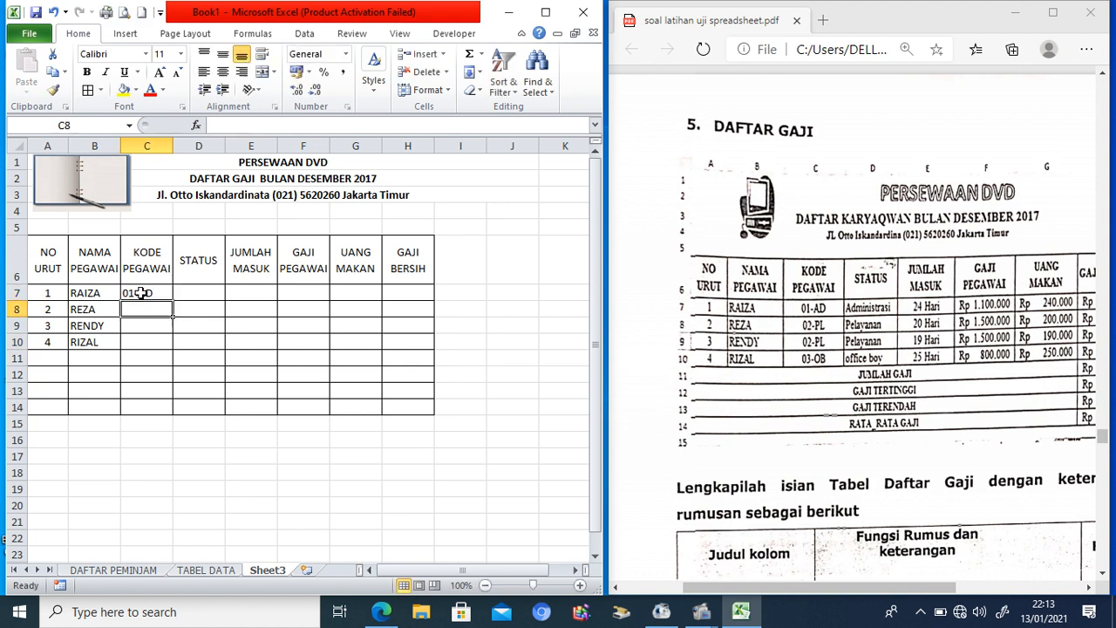
{"action": "type", "text": "02-PL"}
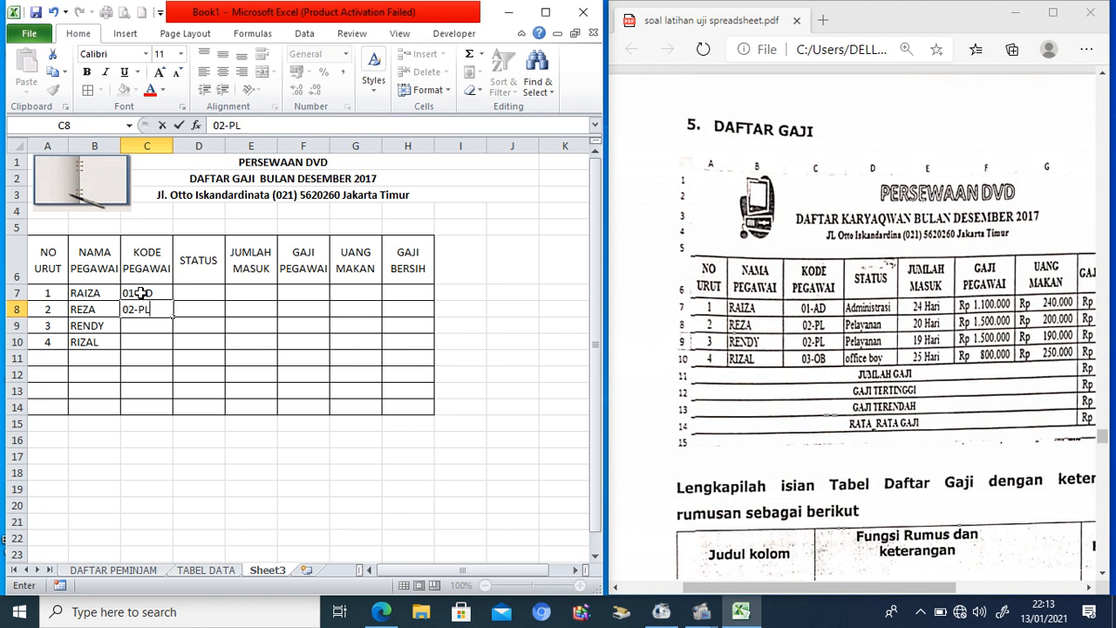
{"action": "key", "text": "Return"}
{"action": "type", "text": "-0"}
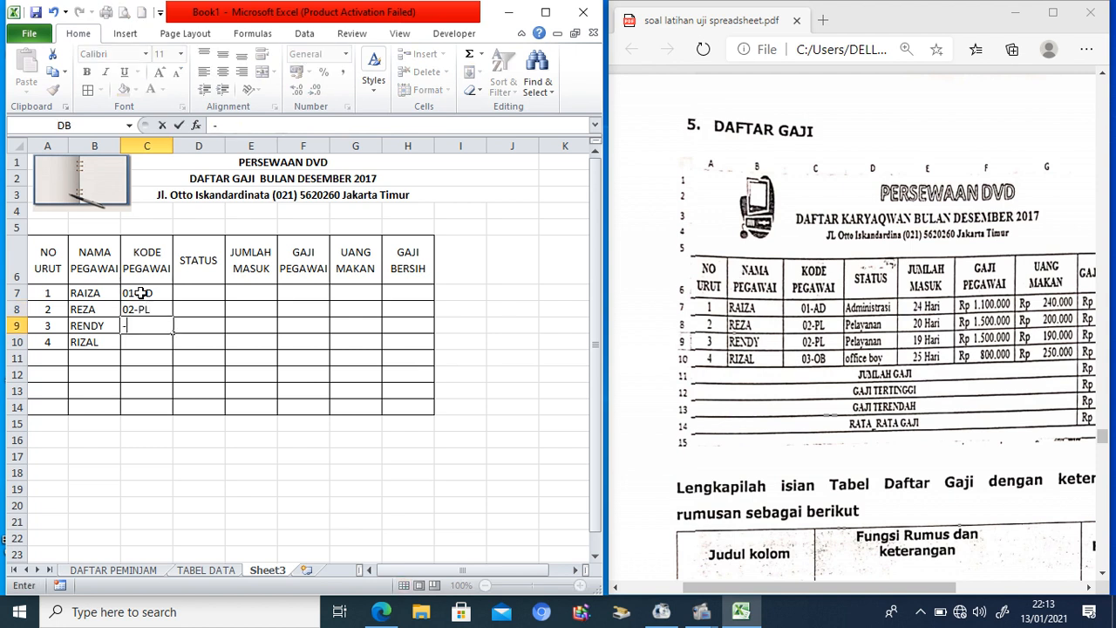
{"action": "key", "text": "BackSpace"}
{"action": "key", "text": "BackSpace"}
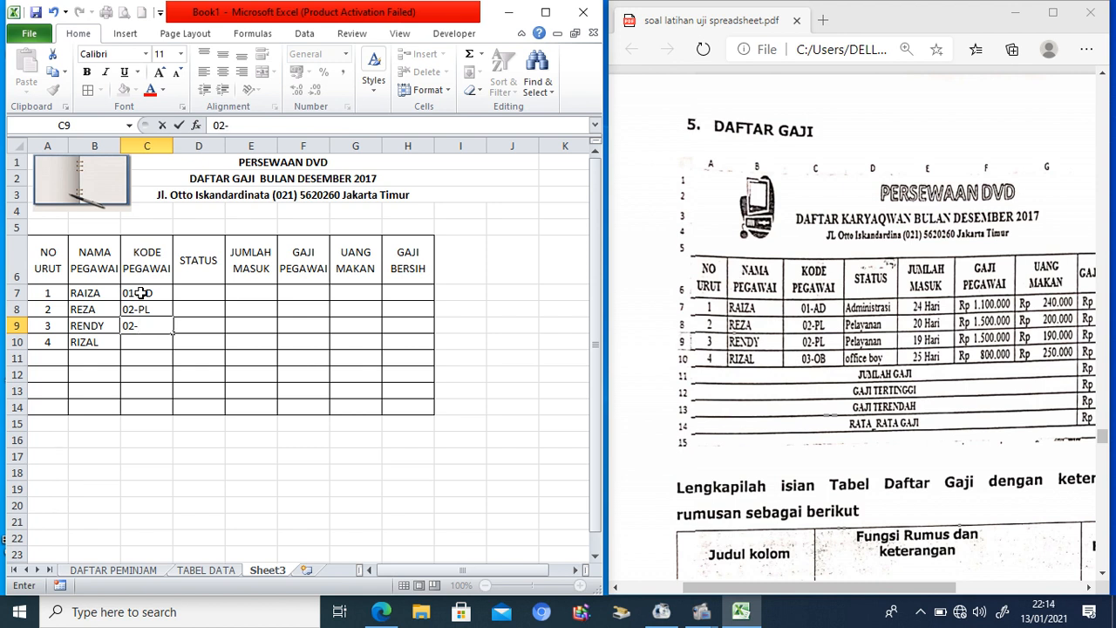
{"action": "type", "text": "02-PL"}
{"action": "key", "text": "Return"}
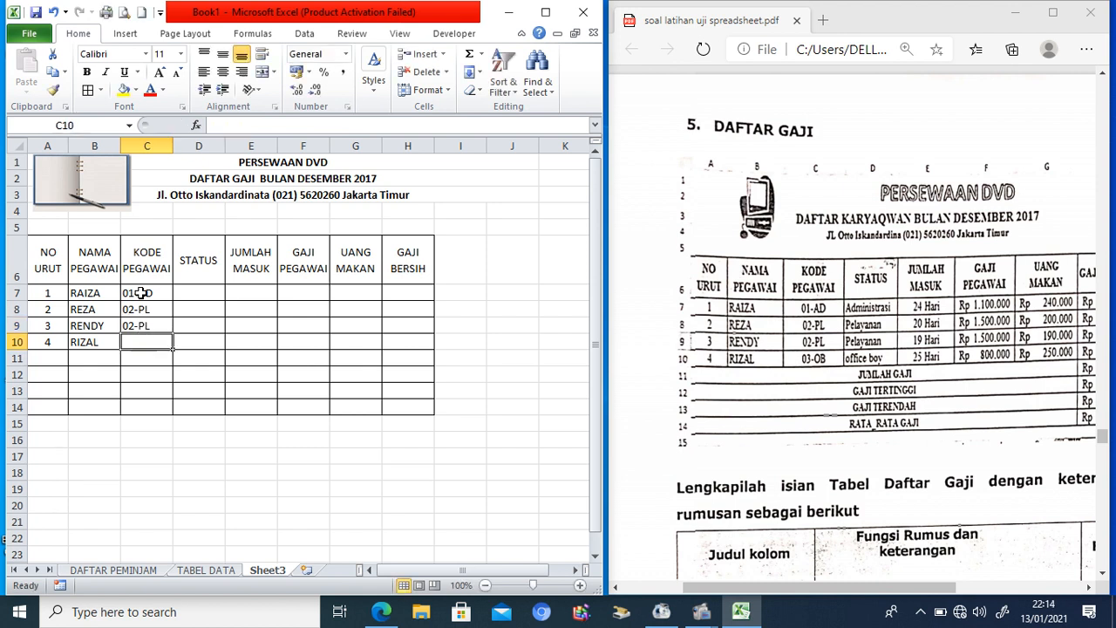
{"action": "type", "text": "03"}
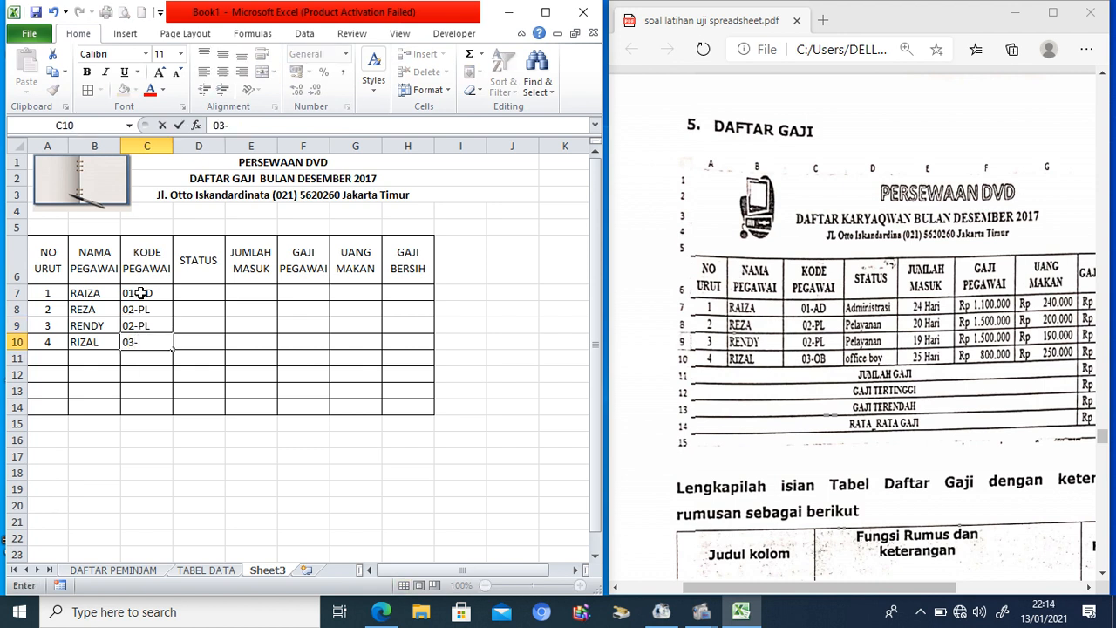
{"action": "type", "text": "-OB"}
{"action": "key", "text": "Tab"}
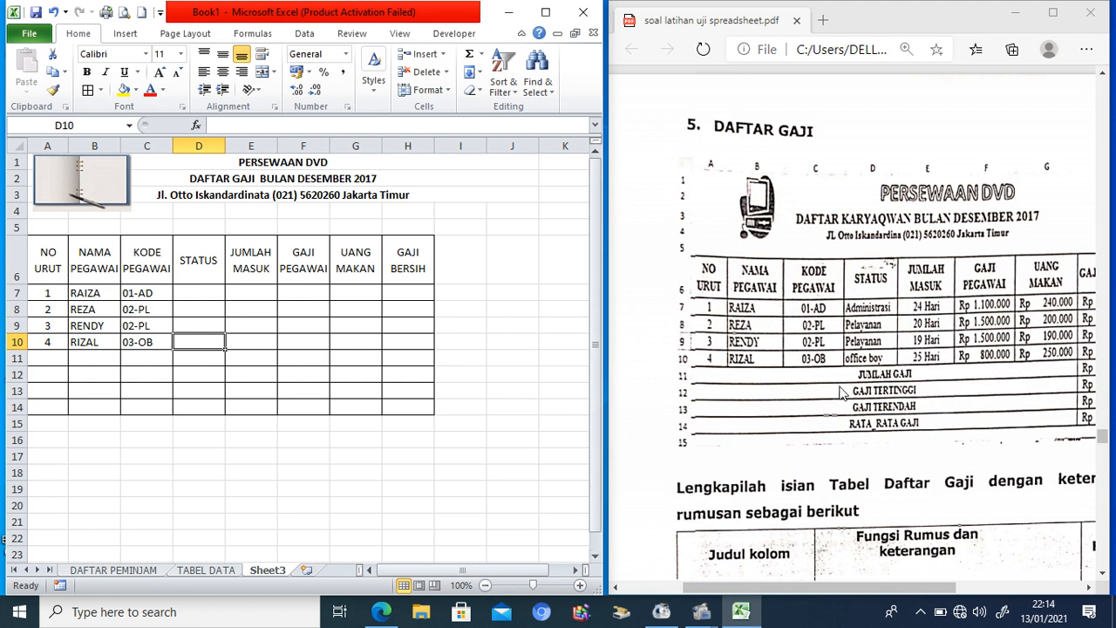
{"action": "left_click", "coordinate": [876, 384]}
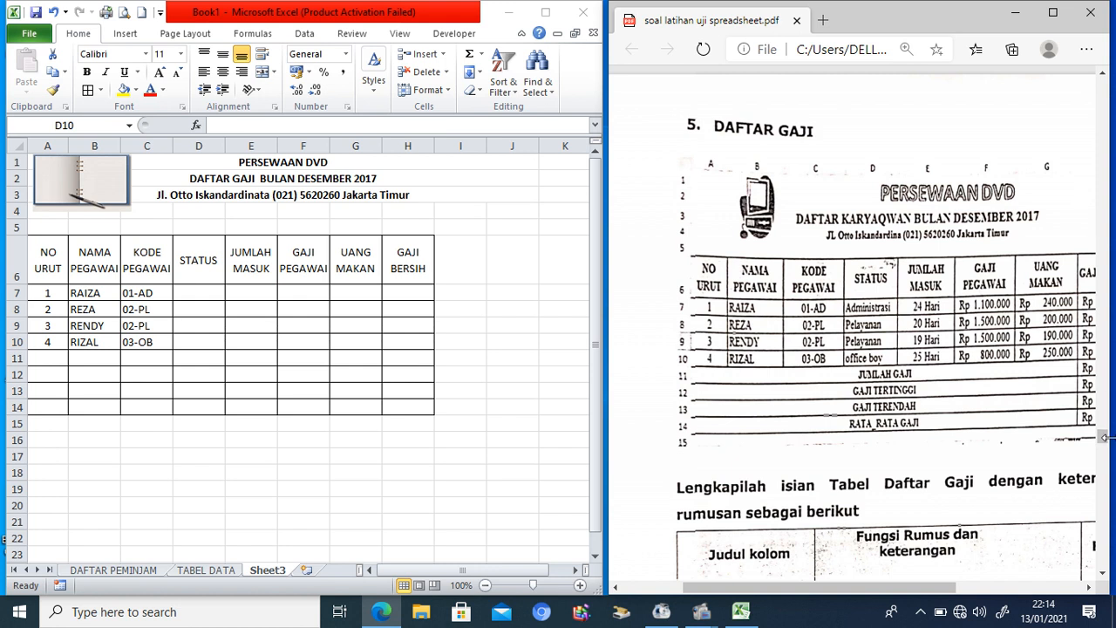
Step: Scroll the Edge PDF to the '5. DAFTAR GAJI' example table, then return to Excel
{"action": "left_click_drag", "start_coordinate": [1102, 433], "coordinate": [1102, 439]}
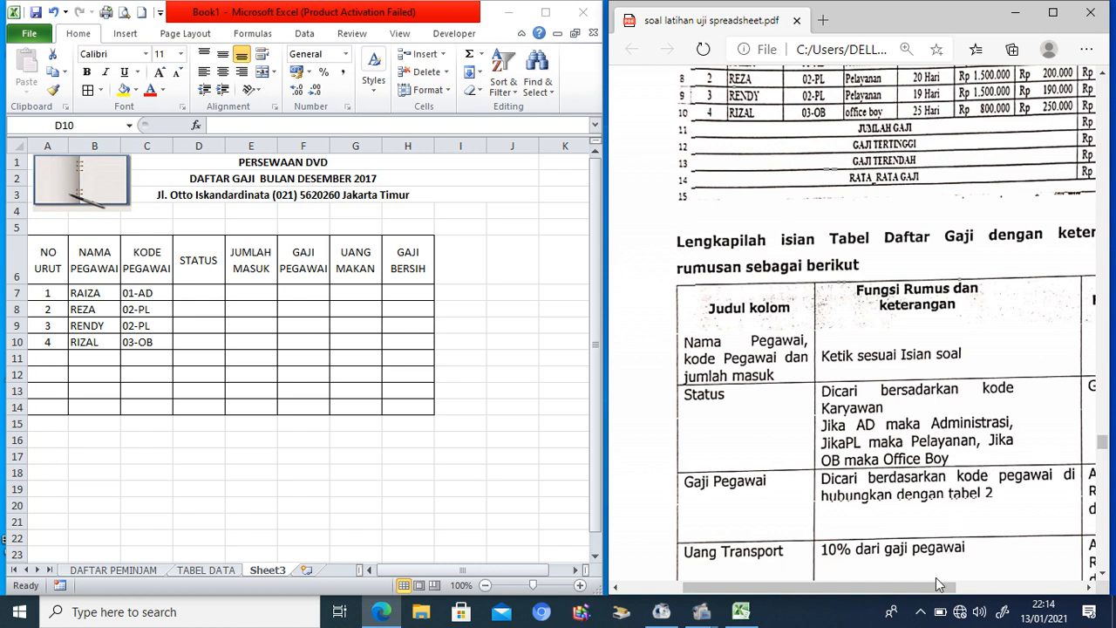
{"action": "left_click_drag", "start_coordinate": [941, 587], "coordinate": [966, 597]}
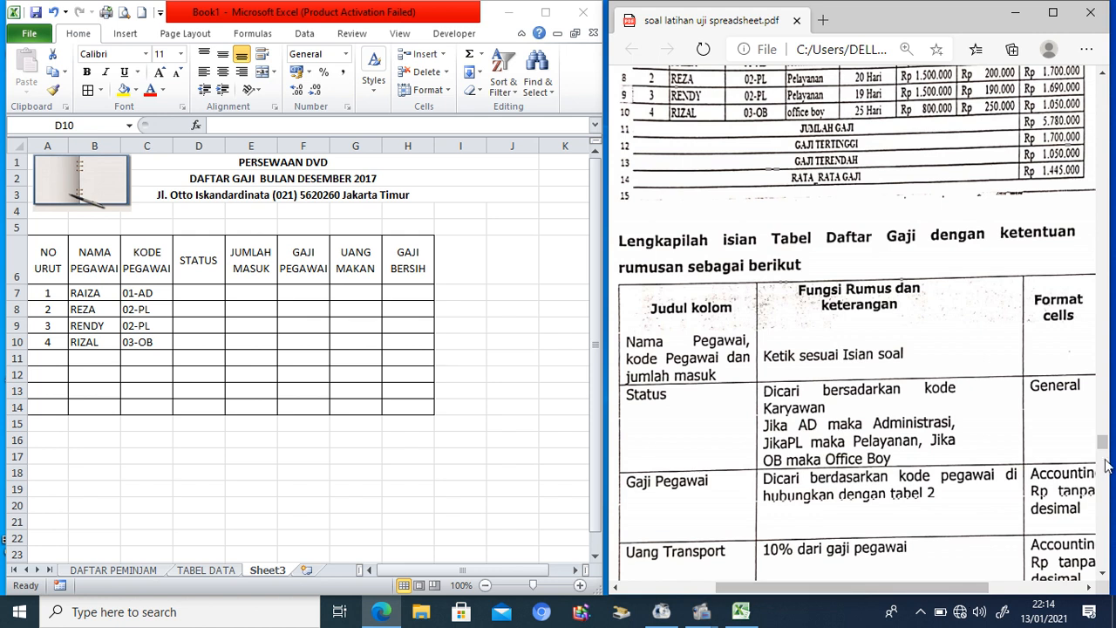
{"action": "mouse_move", "coordinate": [1103, 442]}
{"action": "left_mouse_down"}
{"action": "mouse_move", "coordinate": [1104, 468]}
{"action": "mouse_move", "coordinate": [1104, 439]}
{"action": "left_mouse_up"}
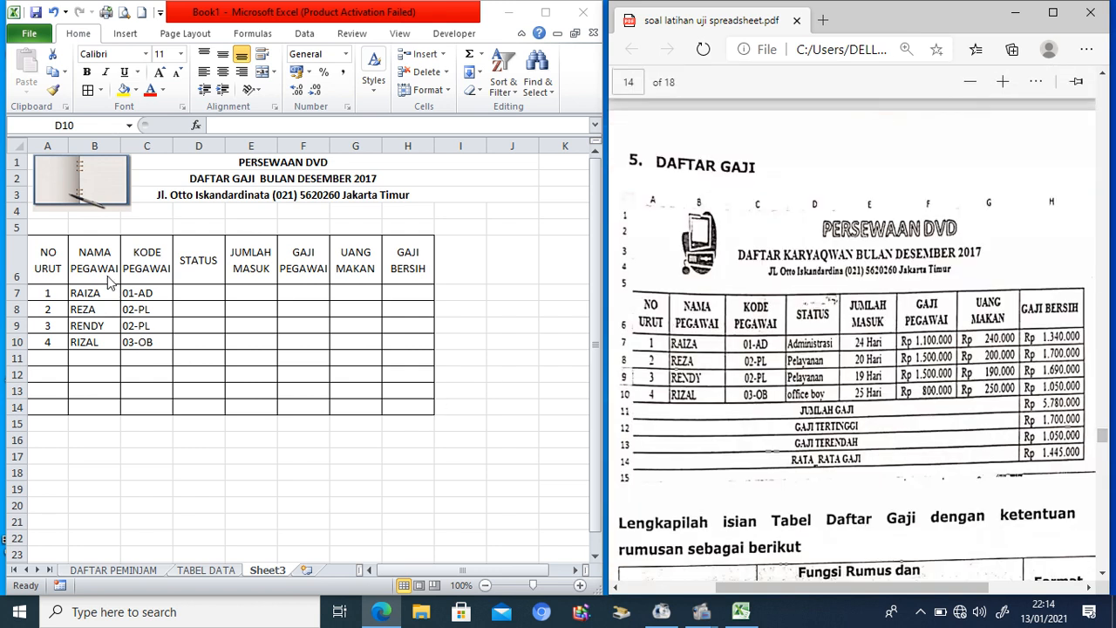
{"action": "double_click", "coordinate": [202, 290]}
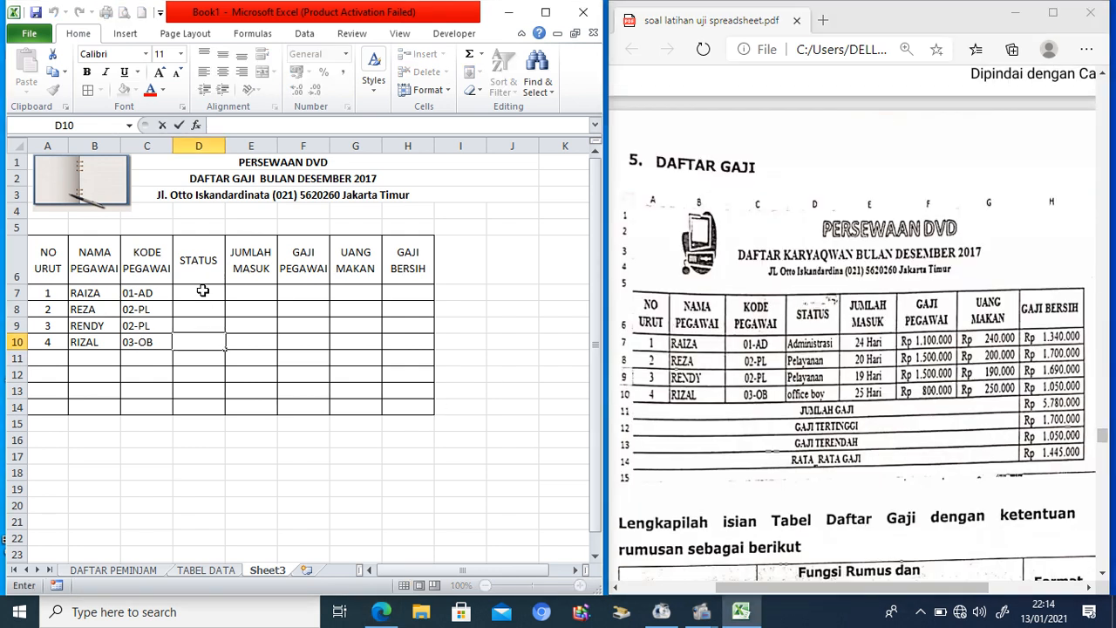
Step: Start D7's formula with =IF(RIGHT(C7;2)="AD";"Administrasi"; to test the code suffix
{"action": "left_click", "coordinate": [202, 291]}
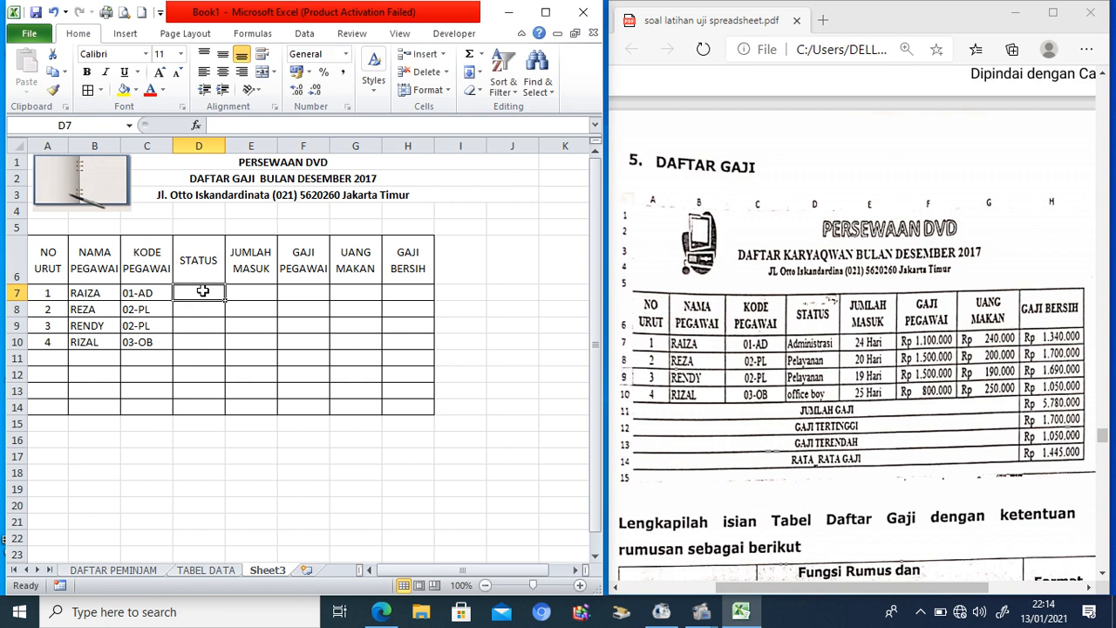
{"action": "type", "text": "=IF("}
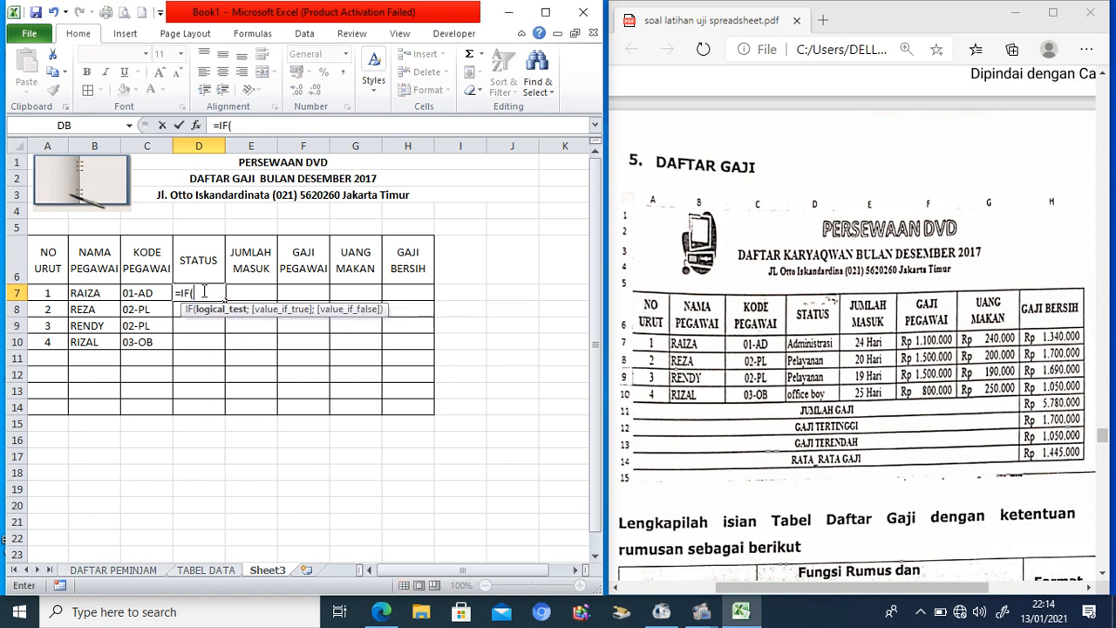
{"action": "type", "text": "RI"}
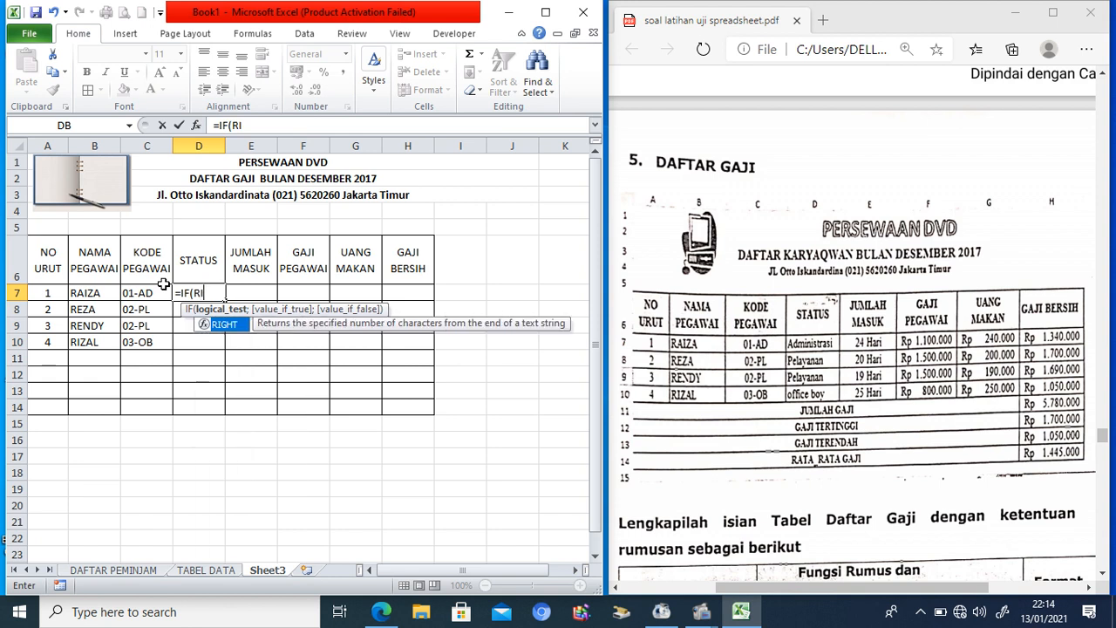
{"action": "type", "text": "GHT("}
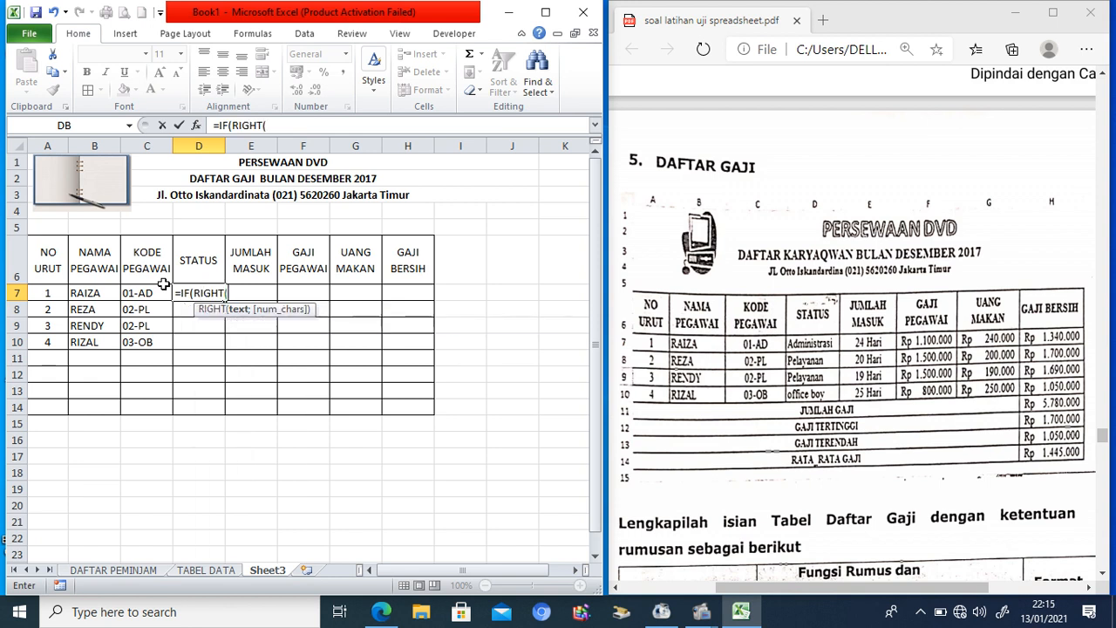
{"action": "left_click", "coordinate": [158, 292]}
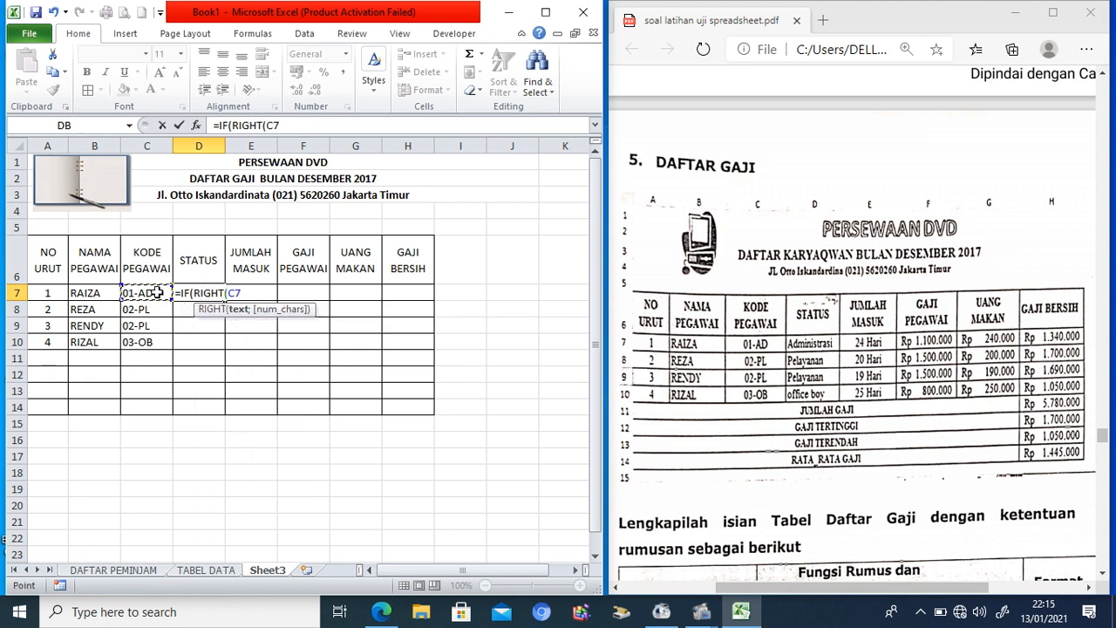
{"action": "type", "text": ";"}
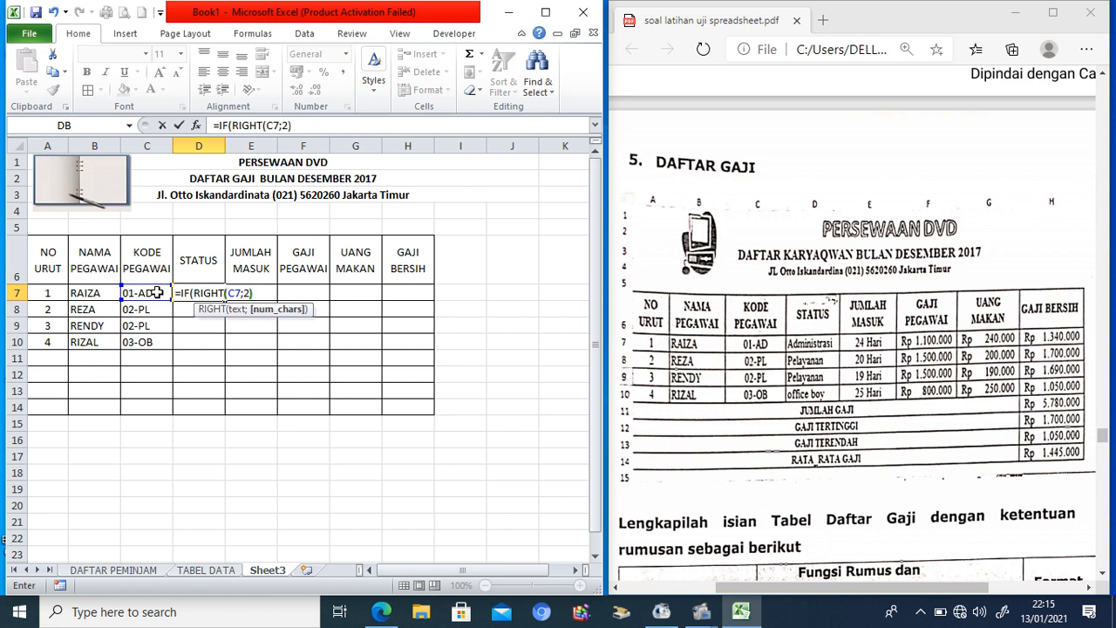
{"action": "type", "text": "2)"}
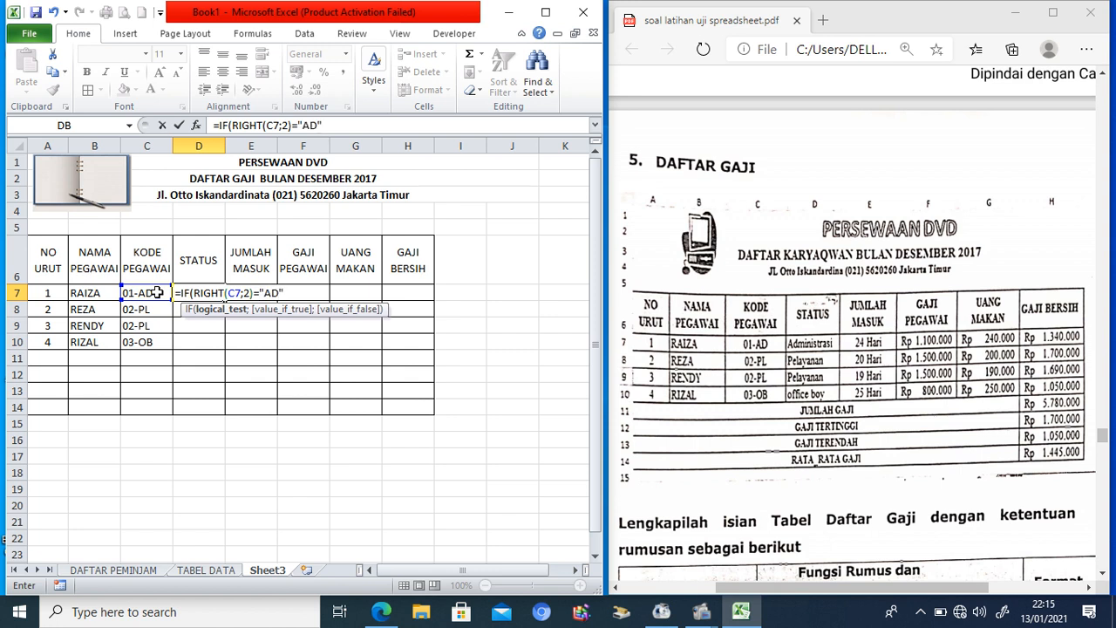
{"action": "type", "text": ";"}
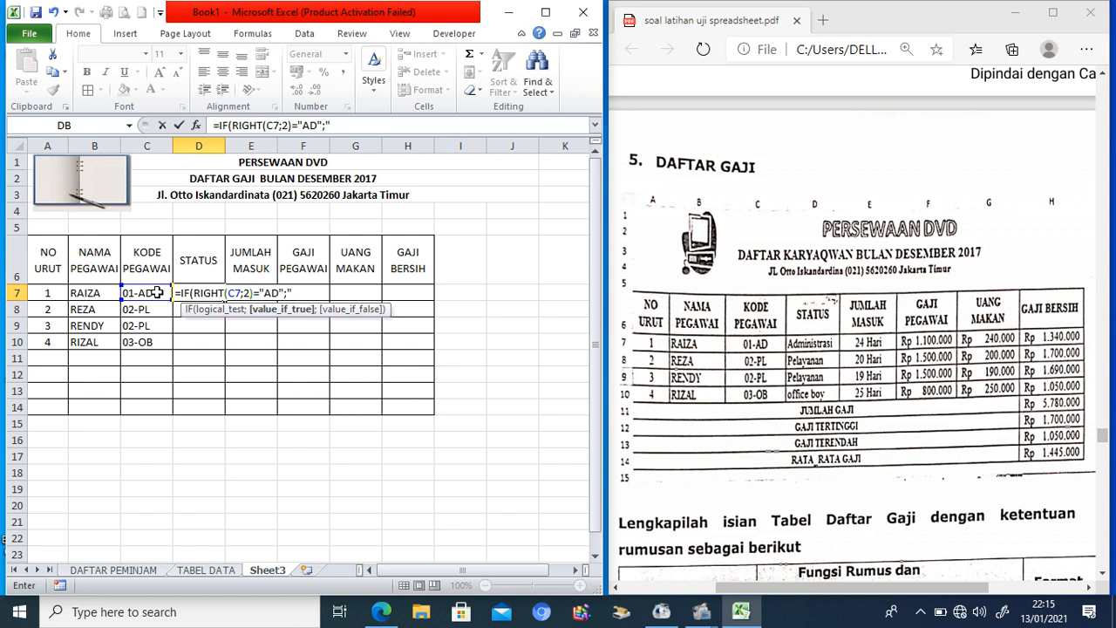
{"action": "type", "text": "Administrasi"}
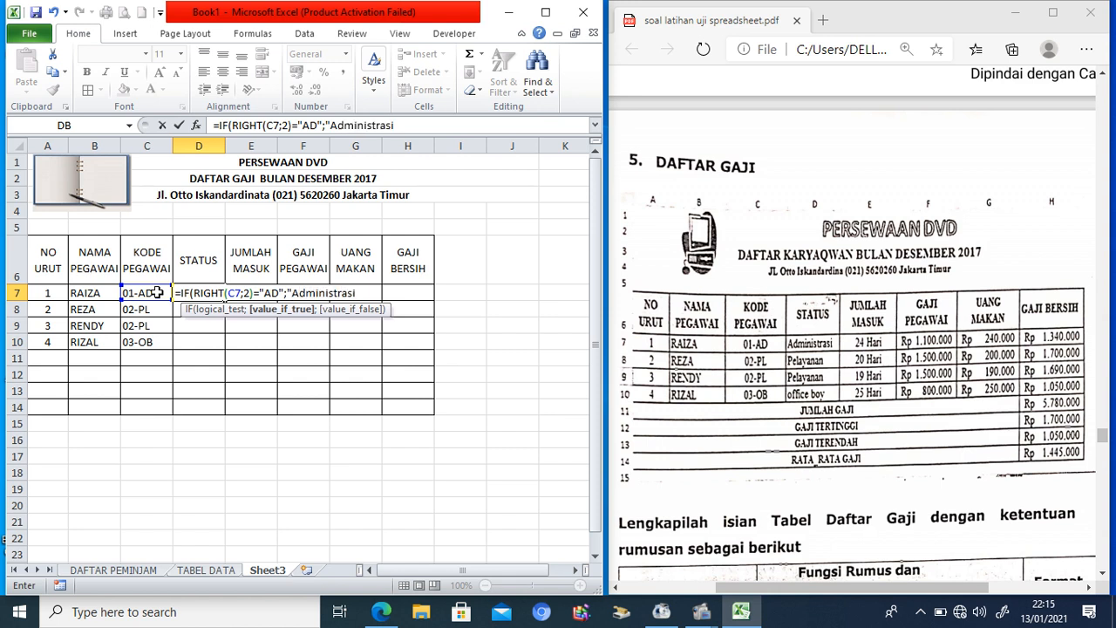
{"action": "type", "text": "\";"}
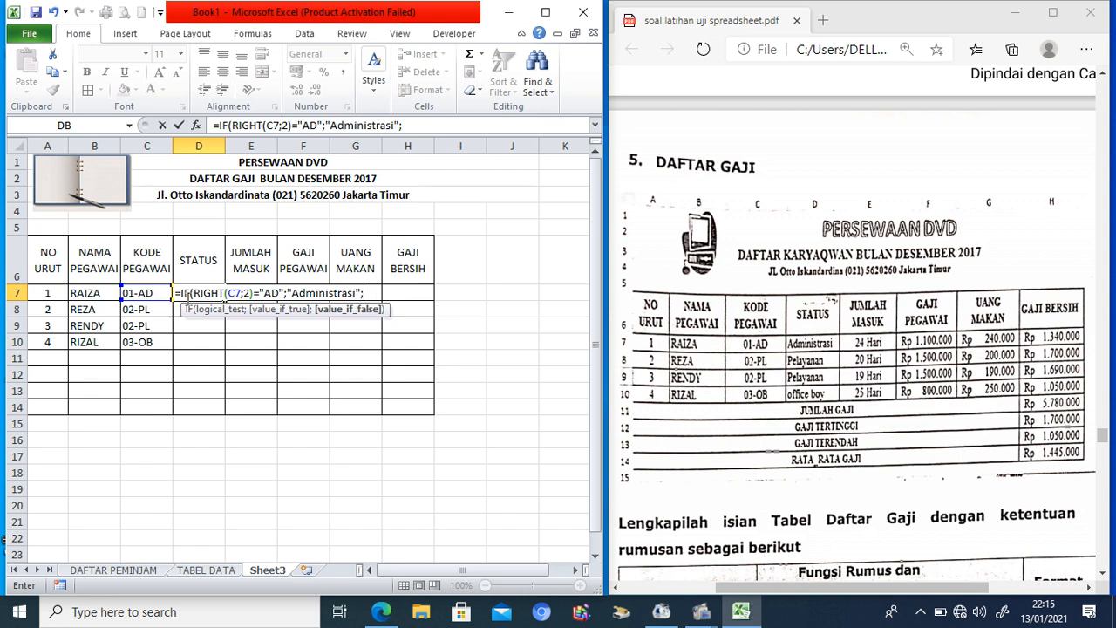
Step: Add the nested test: suffix PL gives "Pelayanan", otherwise "Office Boy", and commit the formula
{"action": "left_click_drag", "start_coordinate": [182, 294], "coordinate": [256, 297]}
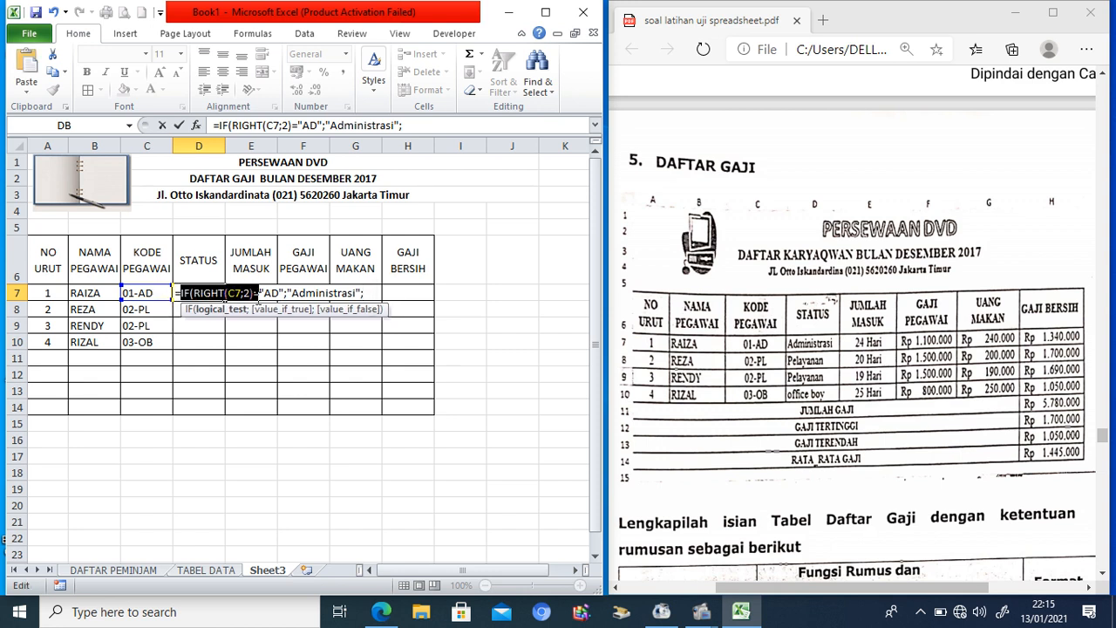
{"action": "left_click", "coordinate": [443, 128]}
{"action": "key", "text": "ctrl+v"}
{"action": "type", "text": "="}
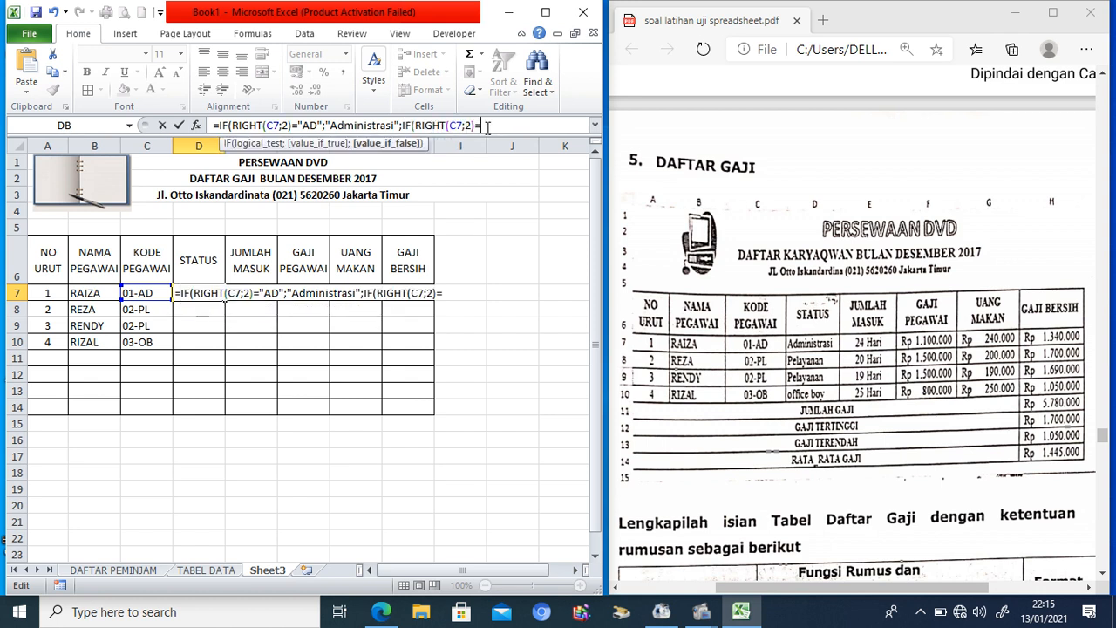
{"action": "type", "text": "\""}
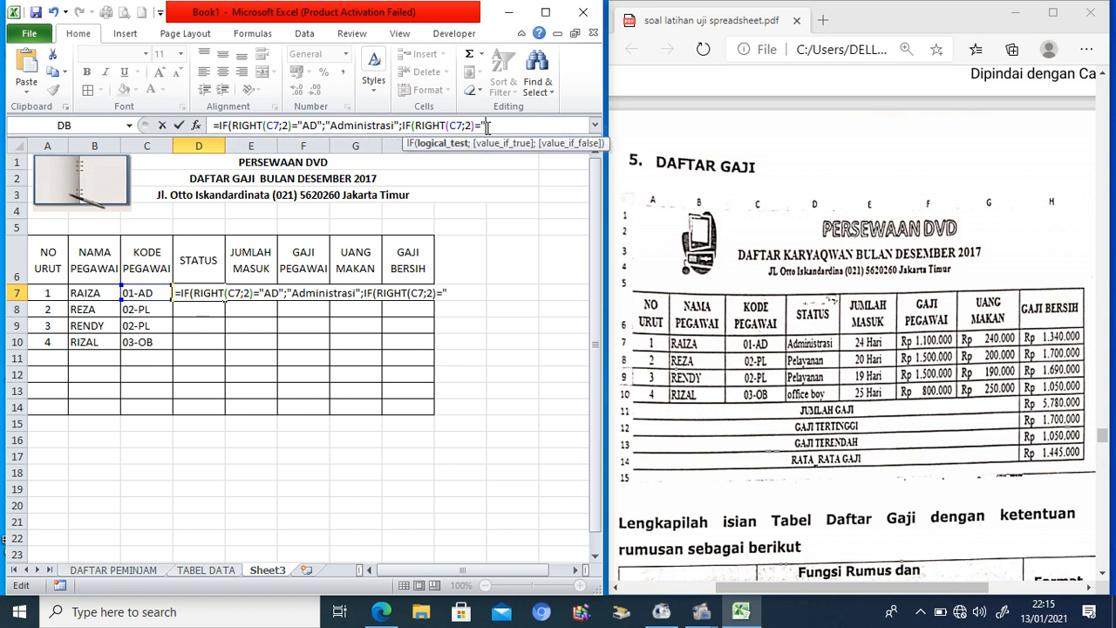
{"action": "type", "text": "PL\";"}
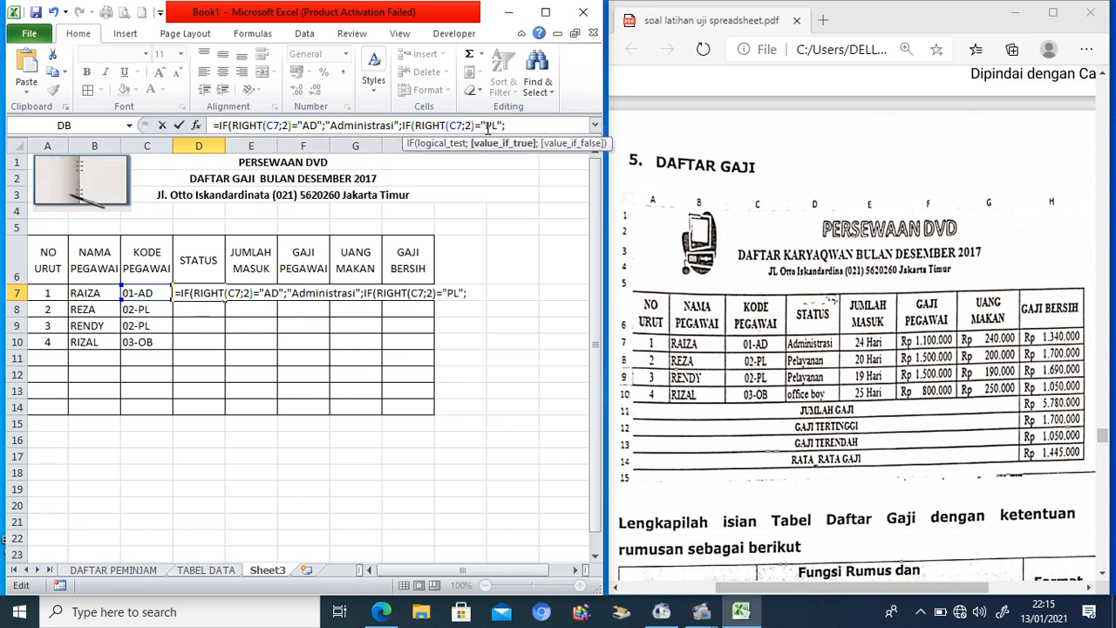
{"action": "type", "text": "\"Pelayananb"}
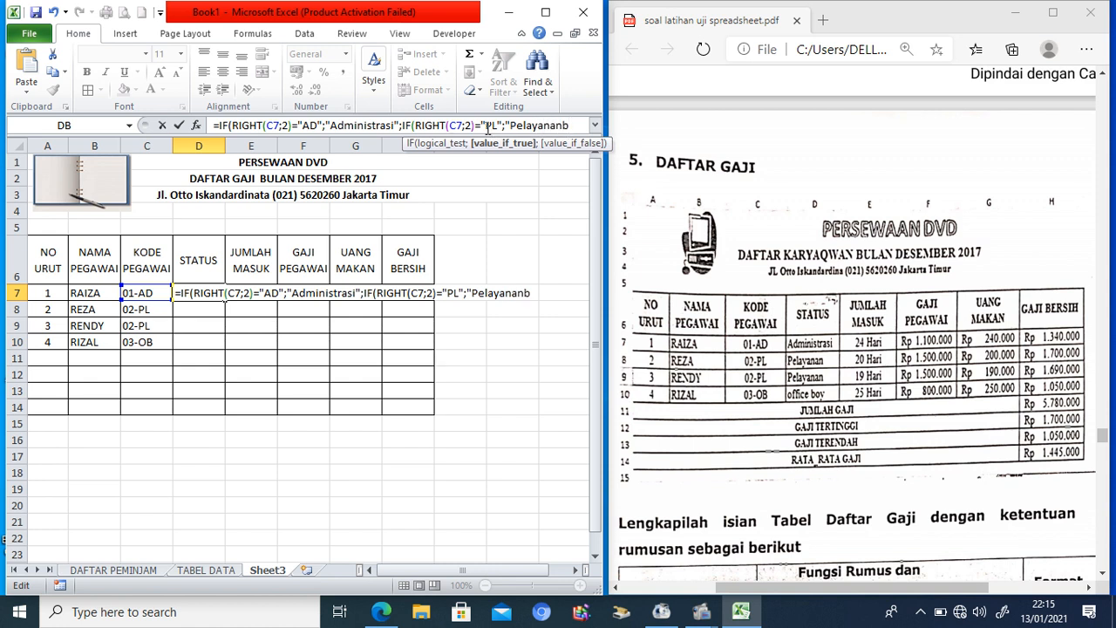
{"action": "key", "text": "BackSpace"}
{"action": "type", "text": "\";"}
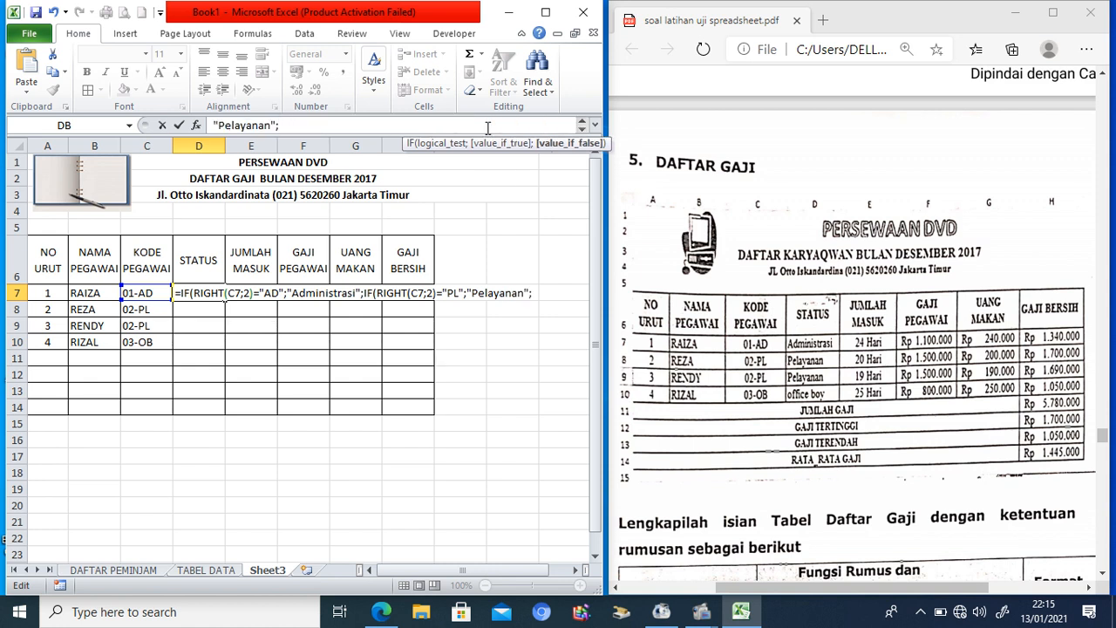
{"action": "type", "text": "\"office Boy"}
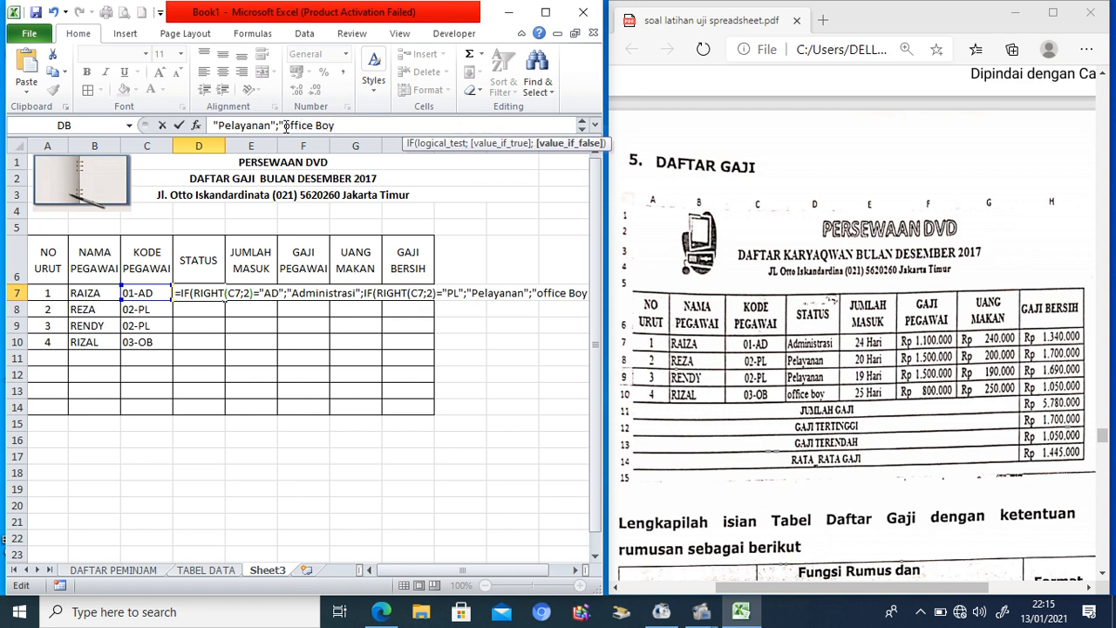
{"action": "left_click_drag", "start_coordinate": [283, 126], "coordinate": [289, 127]}
{"action": "type", "text": "O"}
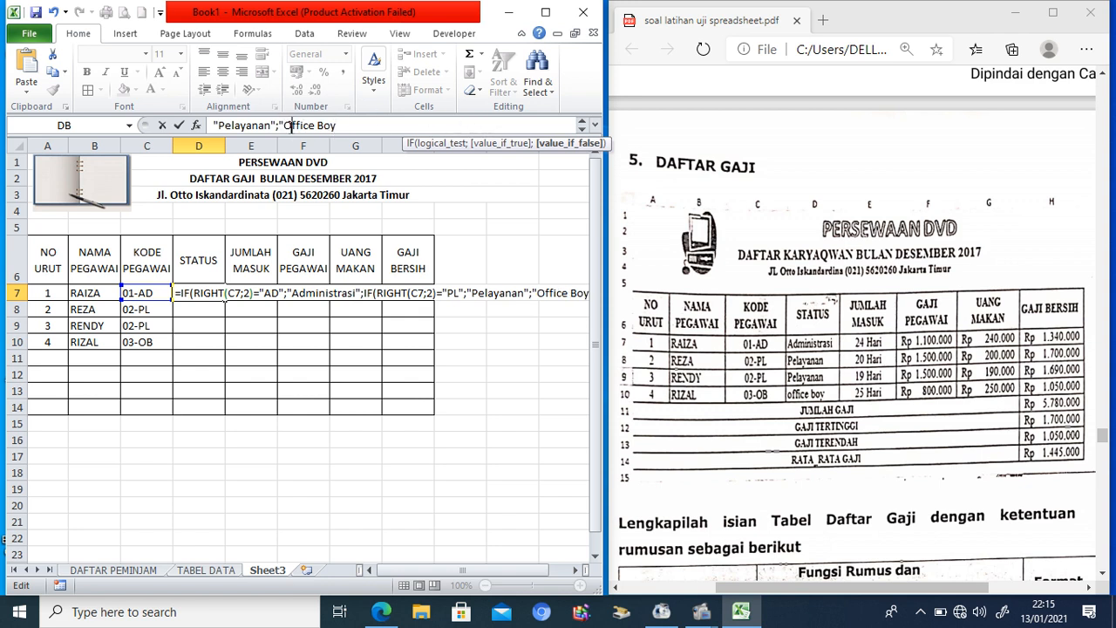
{"action": "type", "text": "\""}
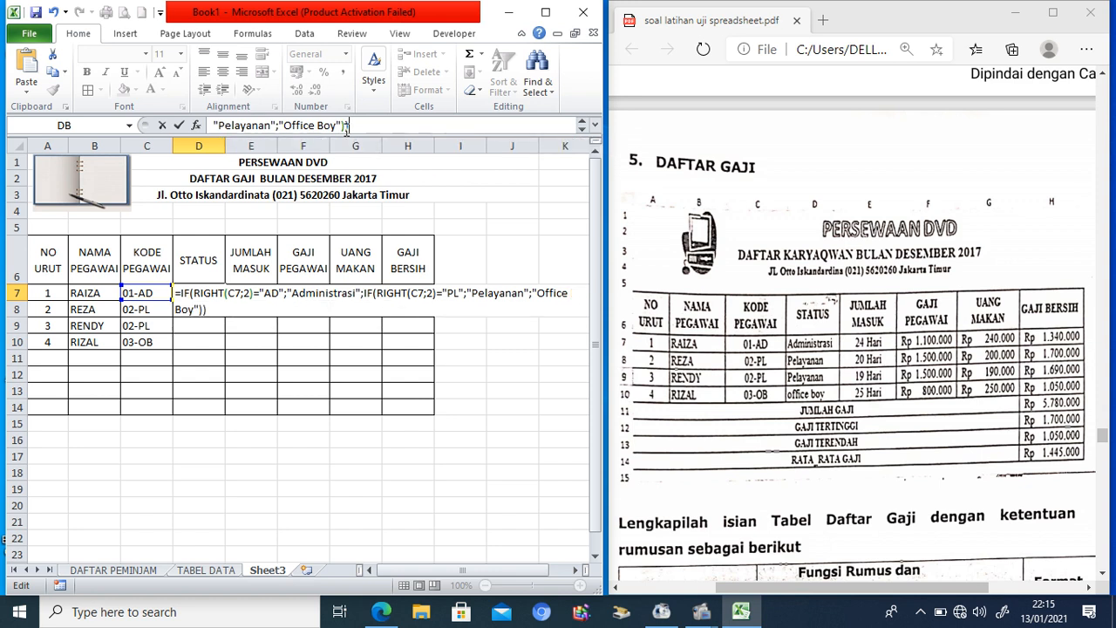
{"action": "key", "text": "Return"}
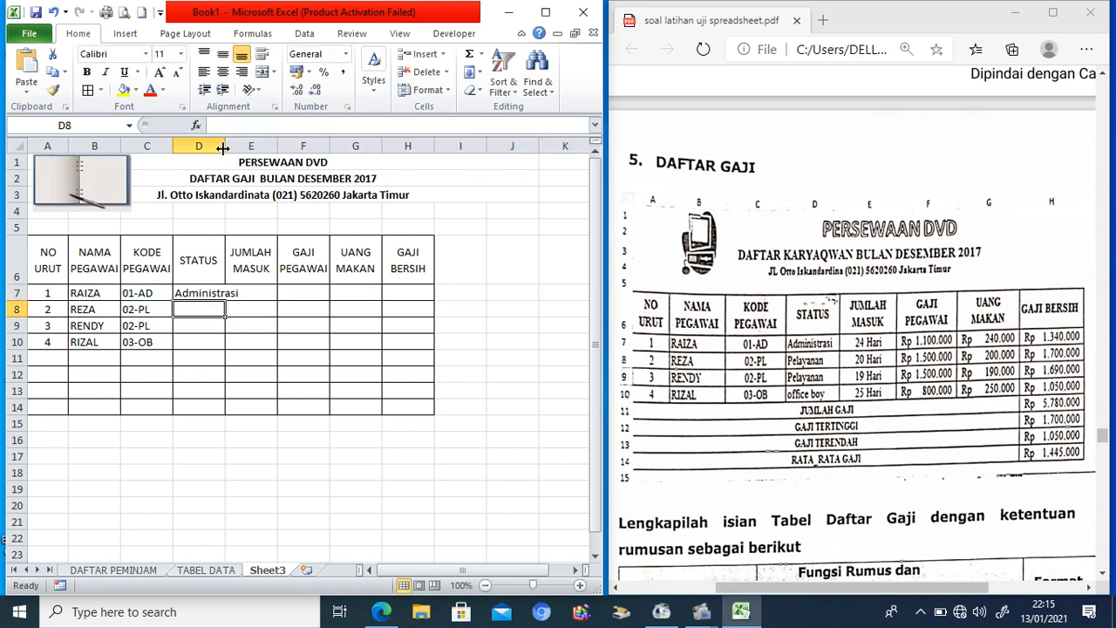
Step: Widen column D and fill the STATUS formula from D7 down to D10
{"action": "left_click_drag", "start_coordinate": [225, 146], "coordinate": [250, 146]}
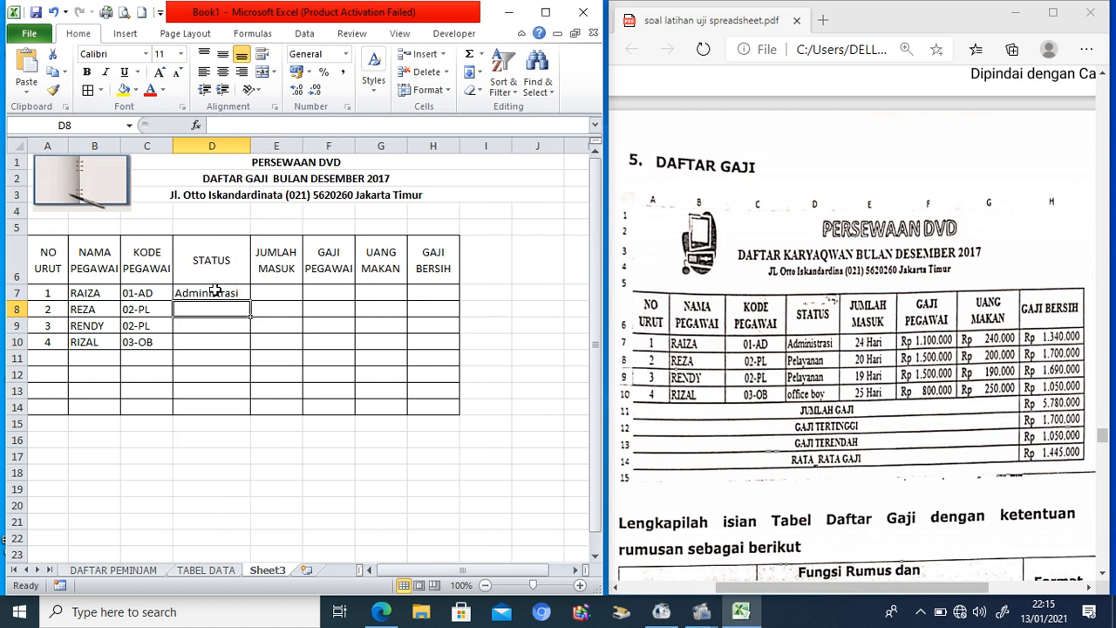
{"action": "left_click", "coordinate": [215, 292]}
{"action": "left_click_drag", "start_coordinate": [250, 301], "coordinate": [249, 350]}
Step: Enter days worked 24, 20, 19 and 25 into E7:E10
{"action": "left_click", "coordinate": [271, 294]}
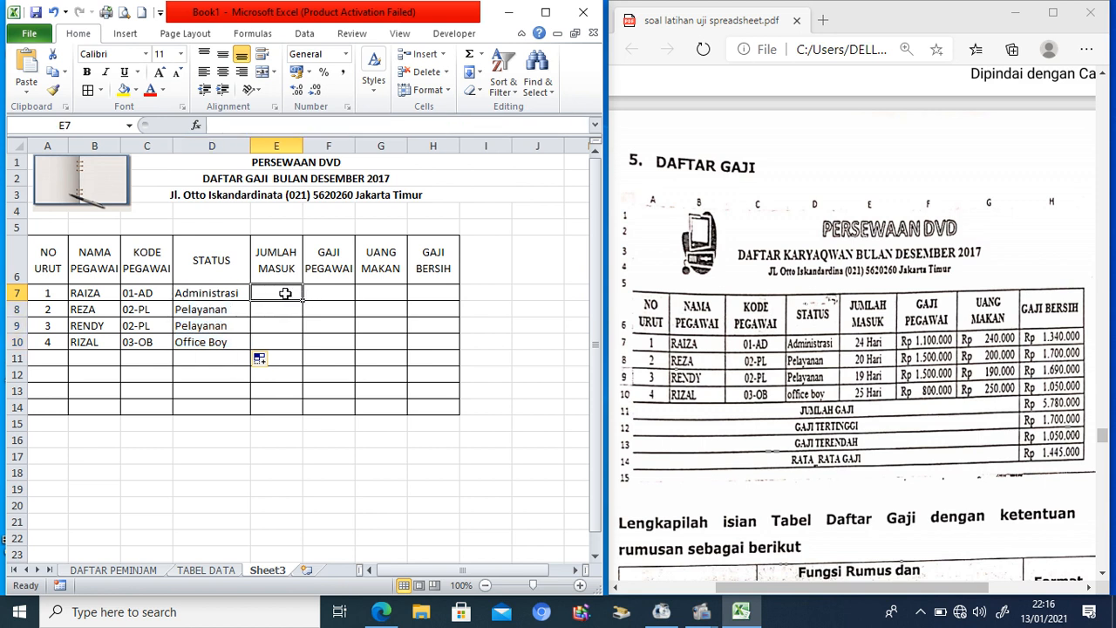
{"action": "type", "text": "24"}
{"action": "key", "text": "Return"}
{"action": "type", "text": "20"}
{"action": "key", "text": "Return"}
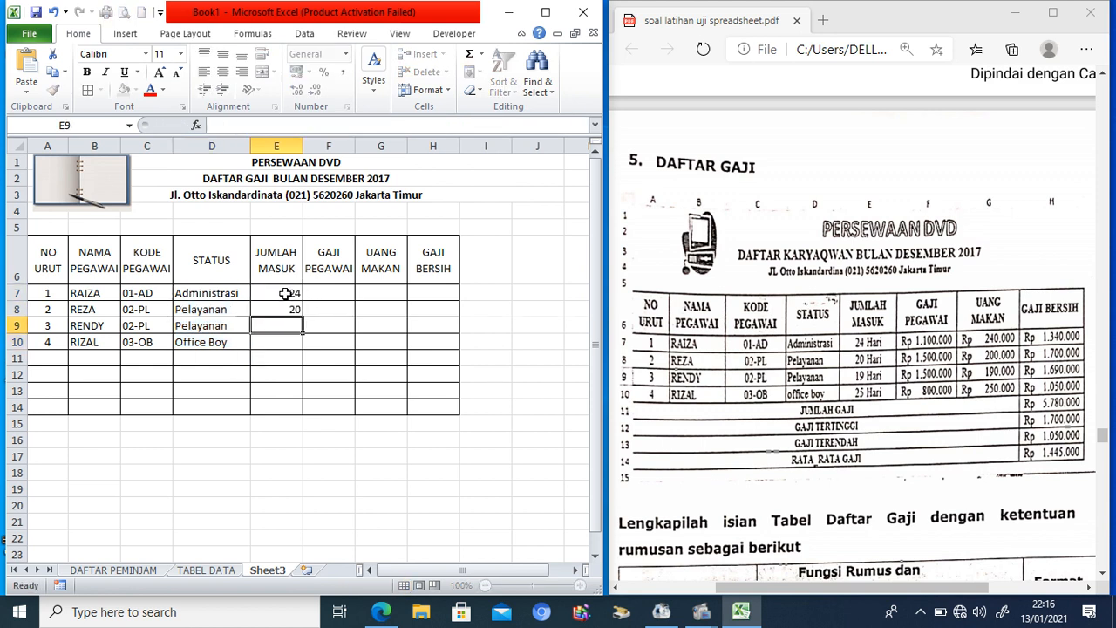
{"action": "type", "text": "19"}
{"action": "key", "text": "Return"}
{"action": "type", "text": "25"}
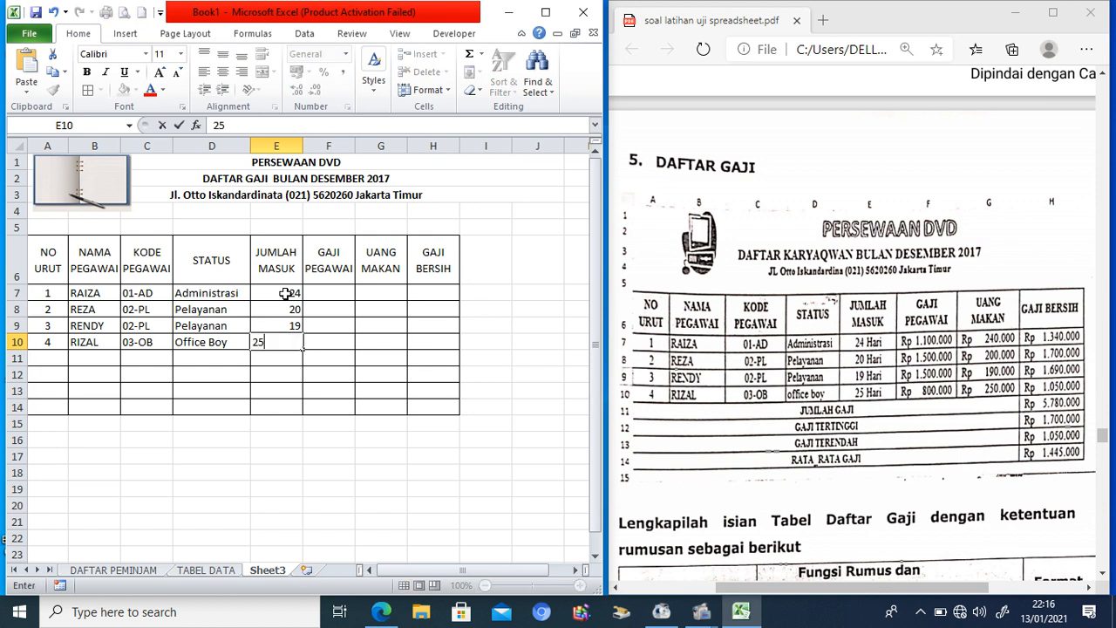
{"action": "key", "text": "Return"}
{"action": "left_click_drag", "start_coordinate": [286, 294], "coordinate": [287, 343]}
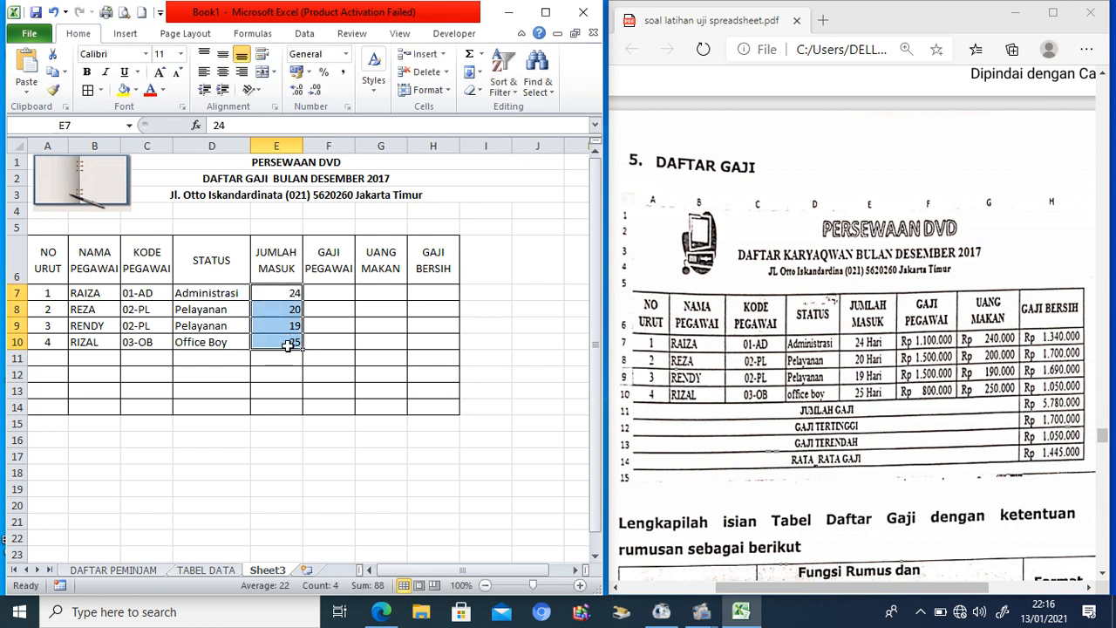
Step: Give E7:E10 the custom number format #" hari" so days read like 24 hari
{"action": "left_click", "coordinate": [347, 108]}
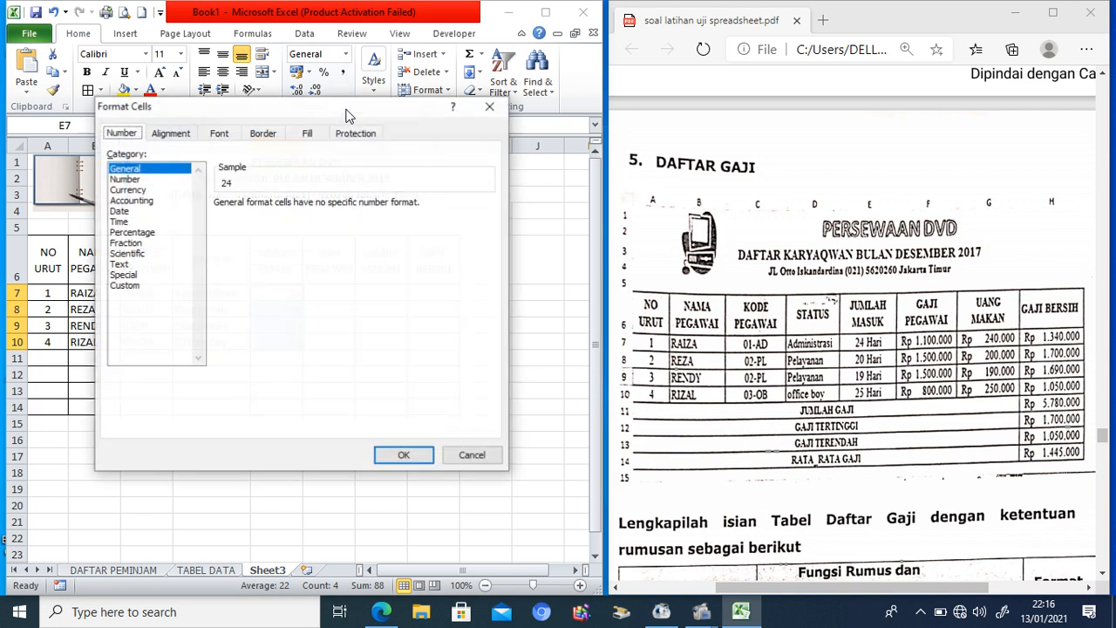
{"action": "left_click", "coordinate": [122, 285]}
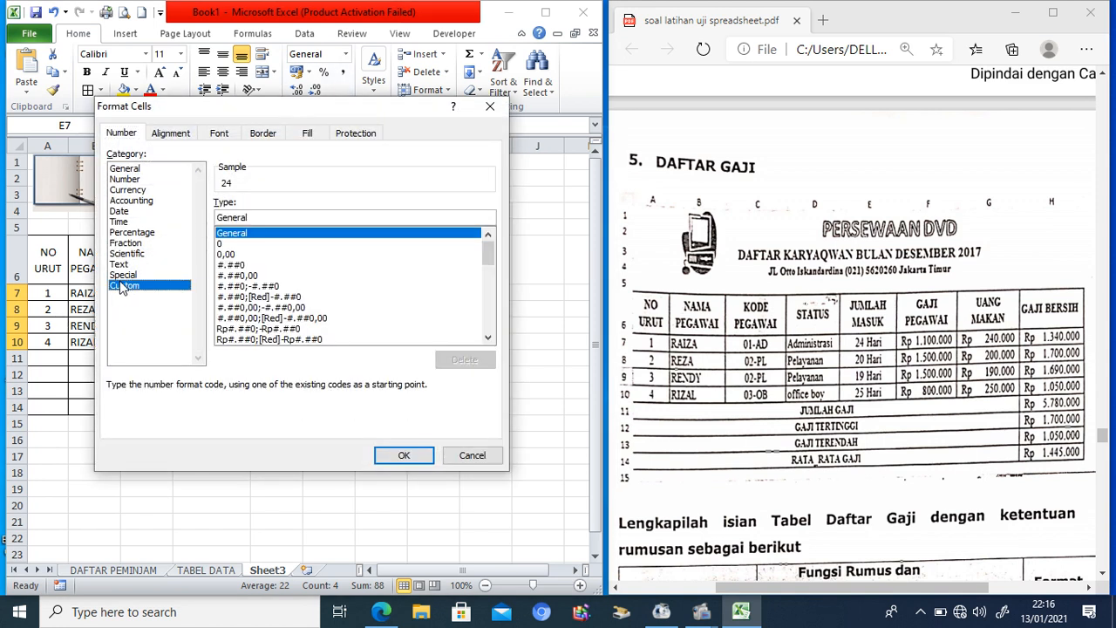
{"action": "left_click", "coordinate": [247, 233]}
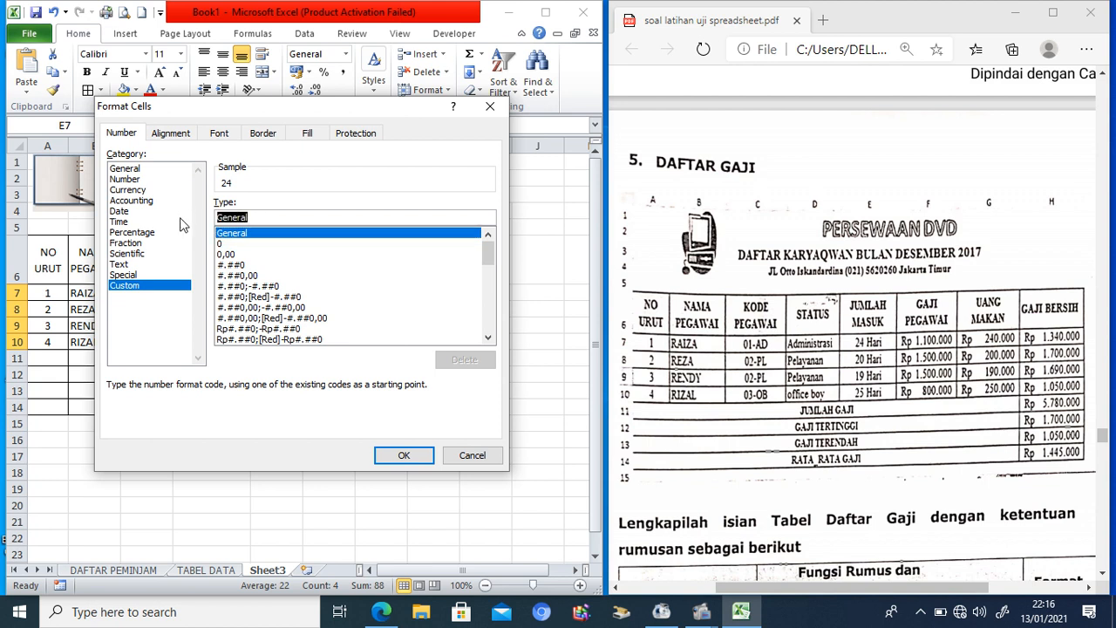
{"action": "type", "text": "#\" har"}
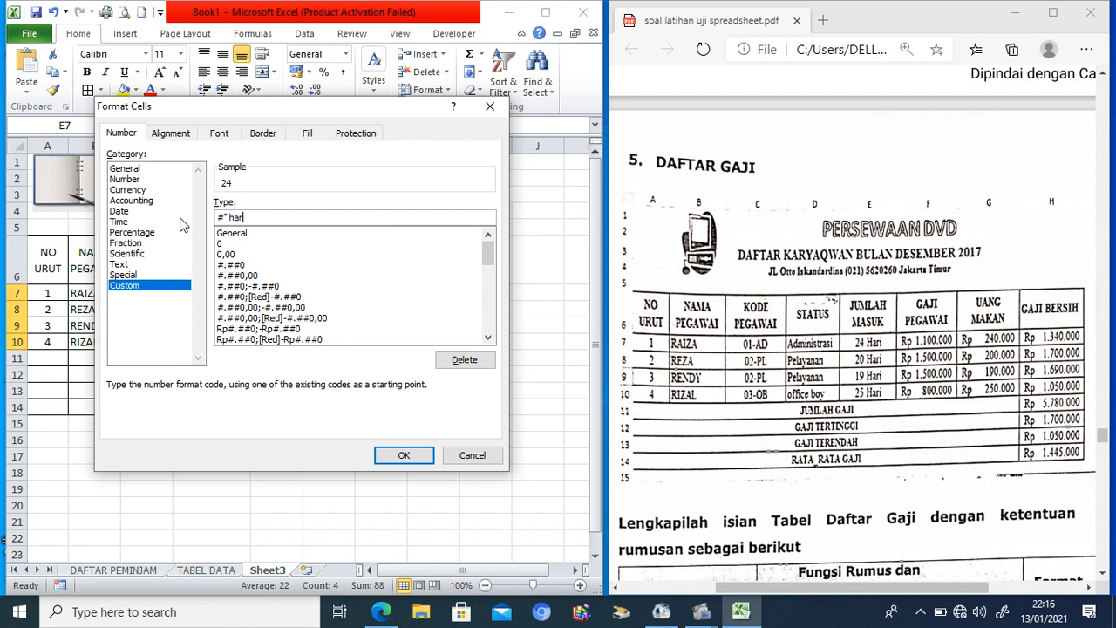
{"action": "type", "text": "i\""}
{"action": "left_click", "coordinate": [399, 457]}
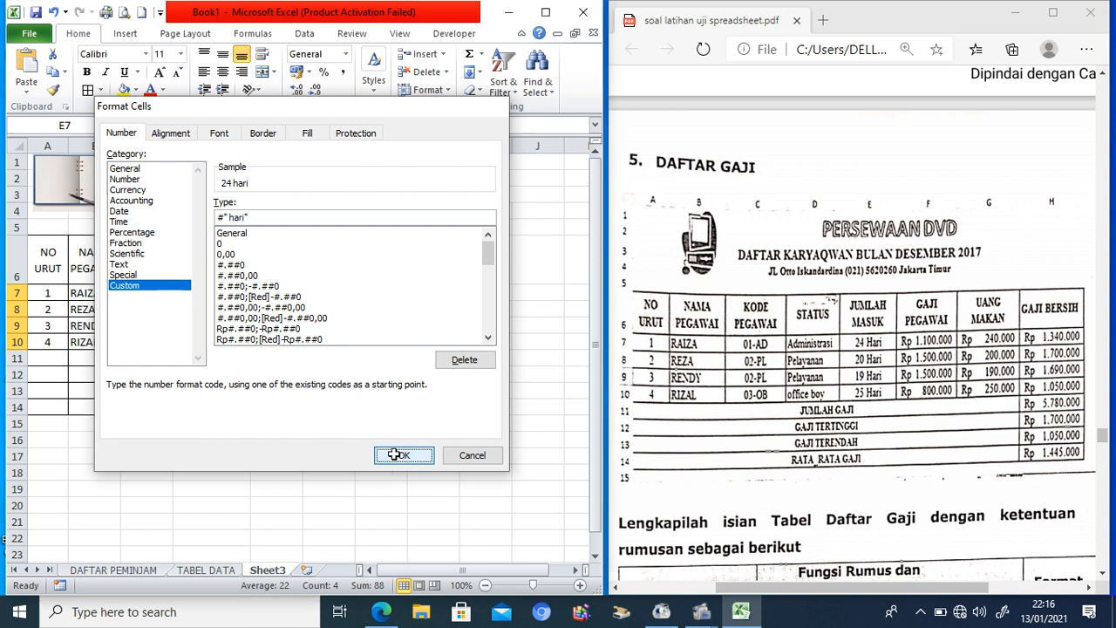
{"action": "left_click", "coordinate": [333, 292]}
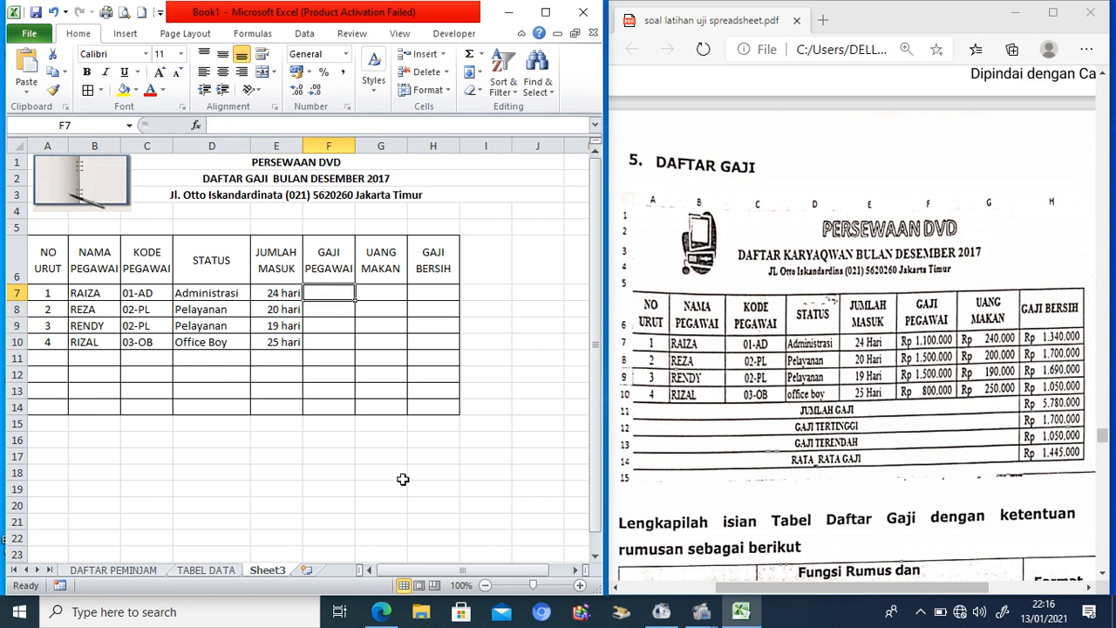
{"action": "left_click", "coordinate": [118, 569]}
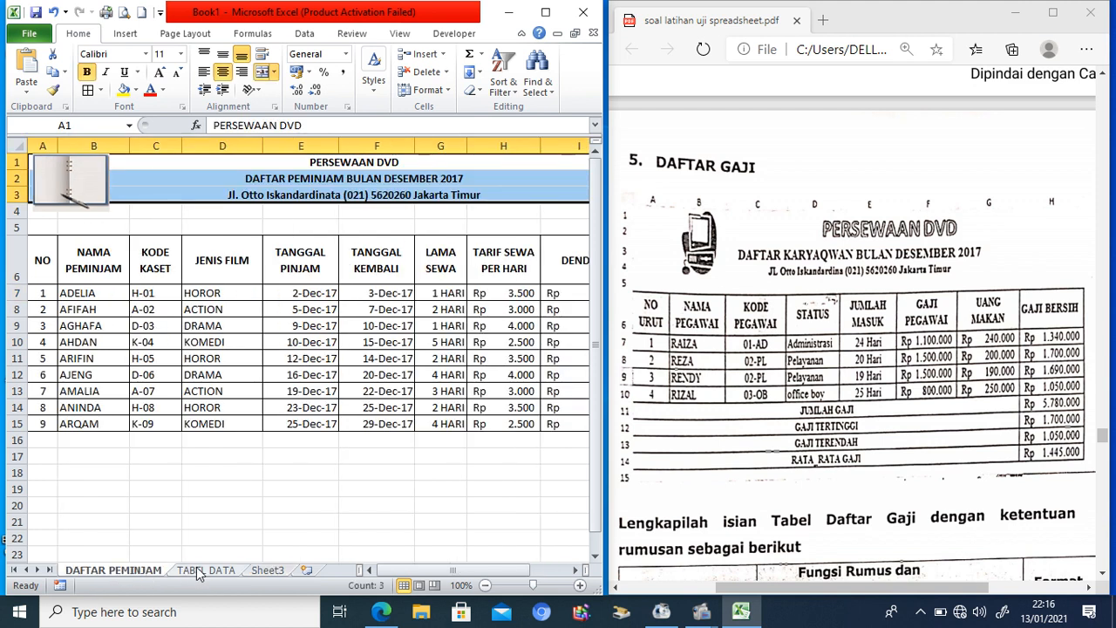
{"action": "left_click", "coordinate": [202, 571]}
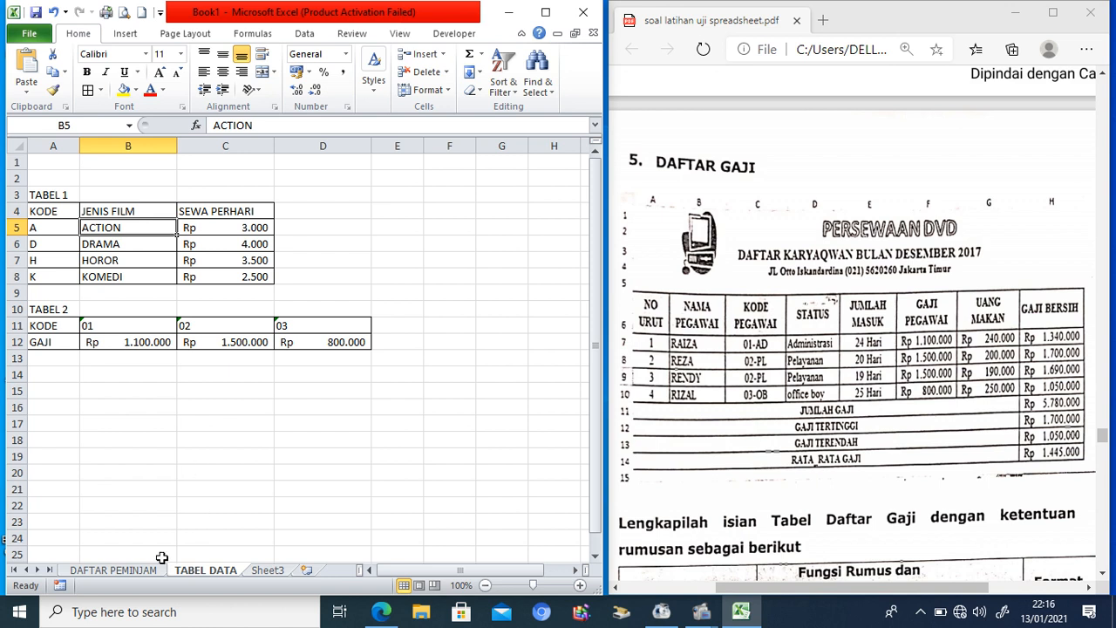
{"action": "left_click", "coordinate": [266, 570]}
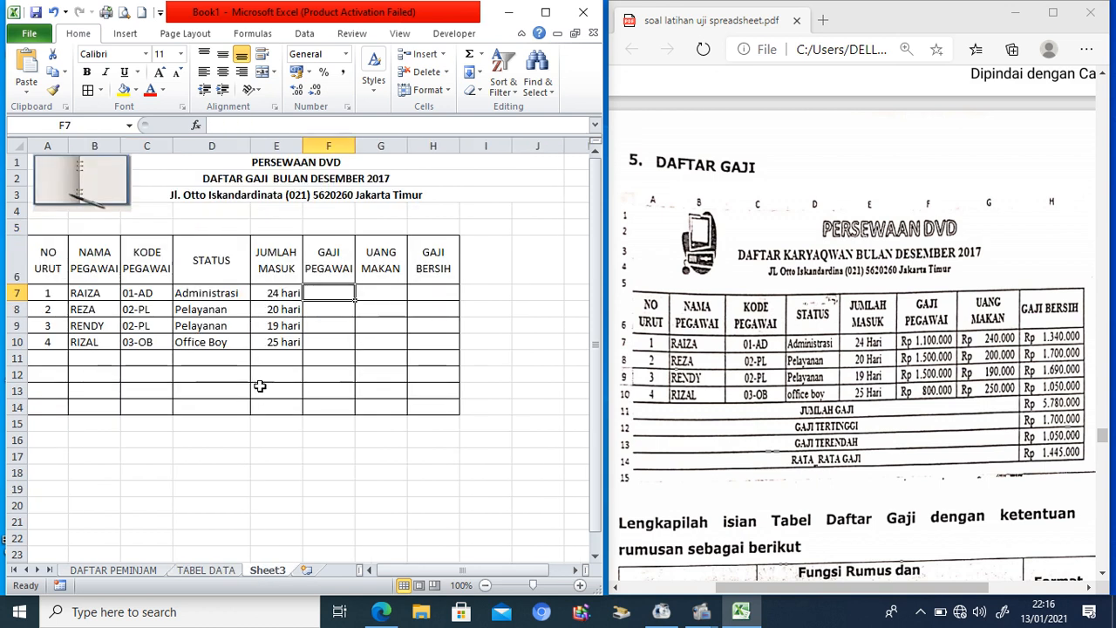
Step: In F7 enter =HLOOKUP(LEFT(C7;2);'TABEL DATA'!$B$11:$D$12;2;FALSE) to fetch the salary
{"action": "type", "text": "=v"}
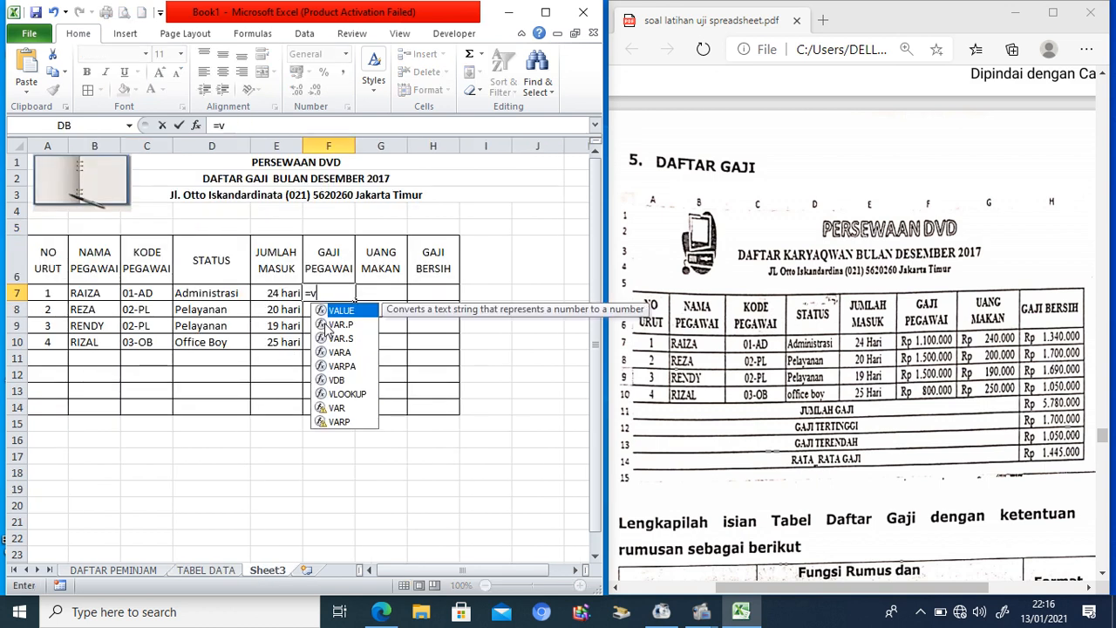
{"action": "type", "text": "lookup("}
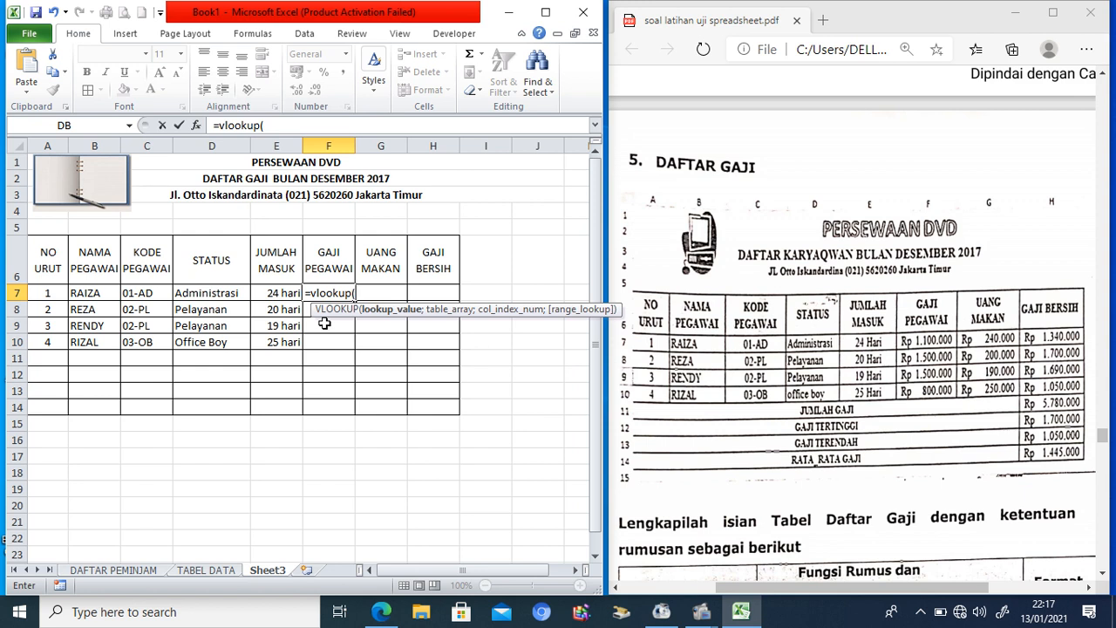
{"action": "type", "text": "left("}
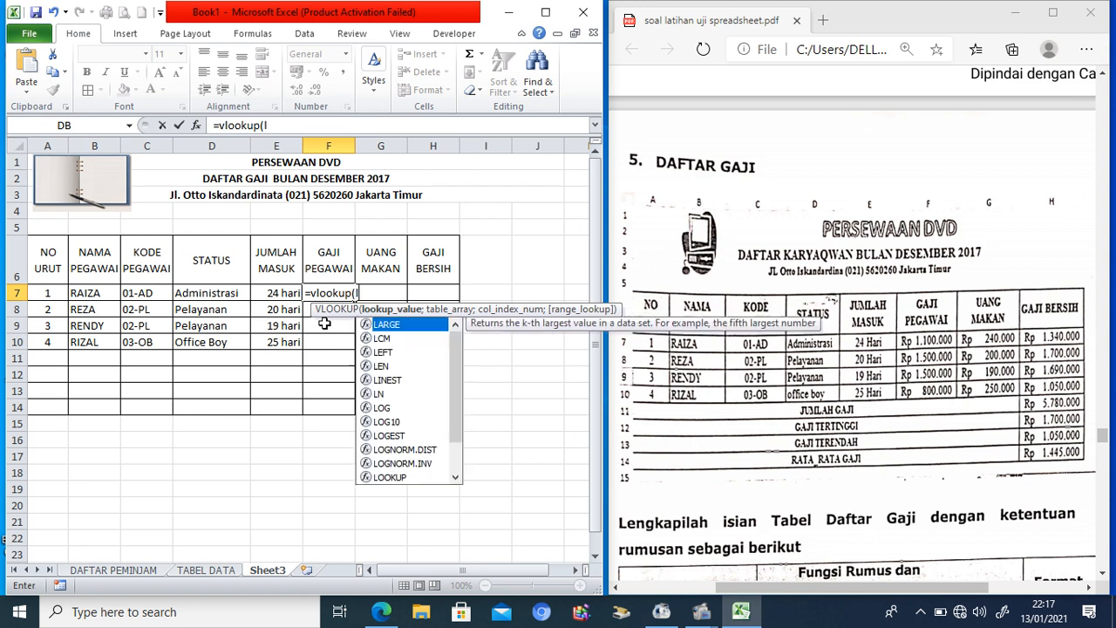
{"action": "left_click", "coordinate": [146, 294]}
{"action": "type", "text": ";2"}
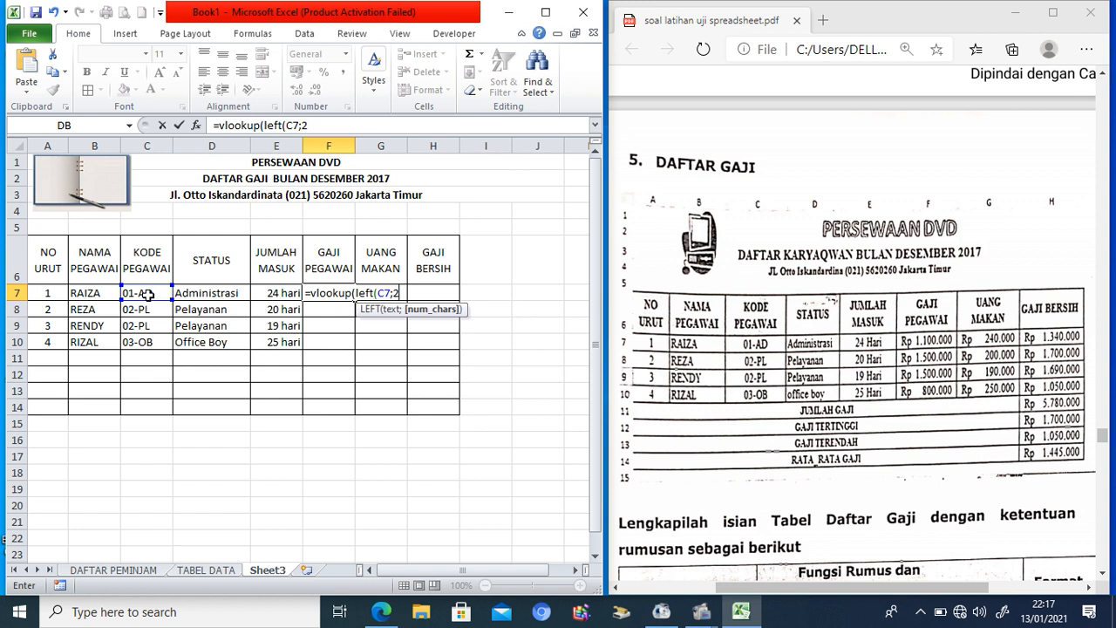
{"action": "type", "text": ");"}
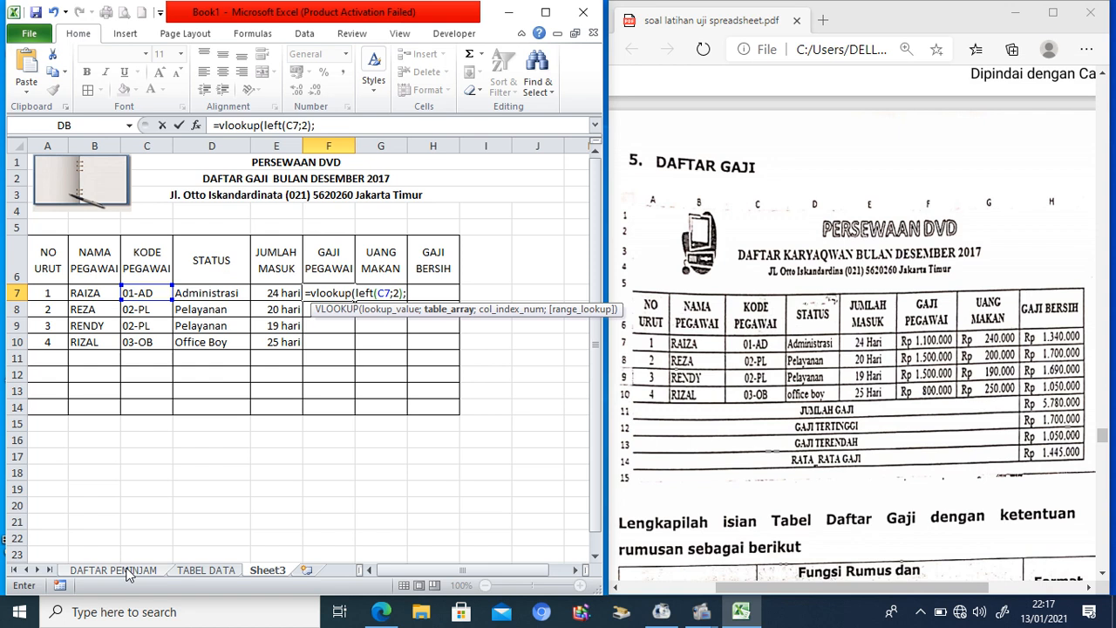
{"action": "left_click", "coordinate": [197, 572]}
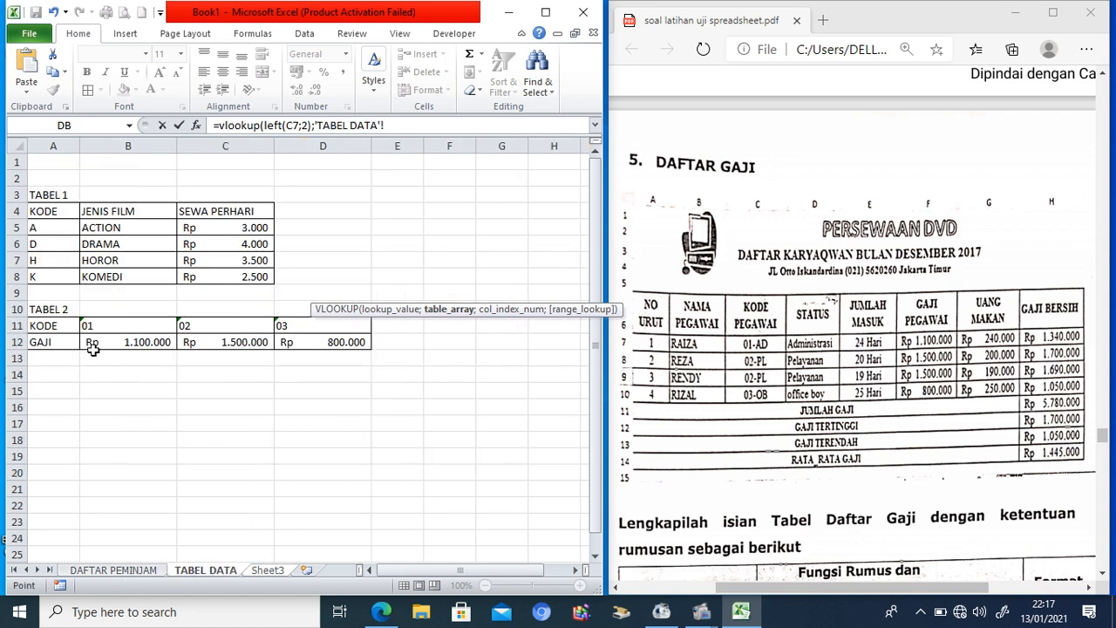
{"action": "left_click_drag", "start_coordinate": [92, 325], "coordinate": [330, 337]}
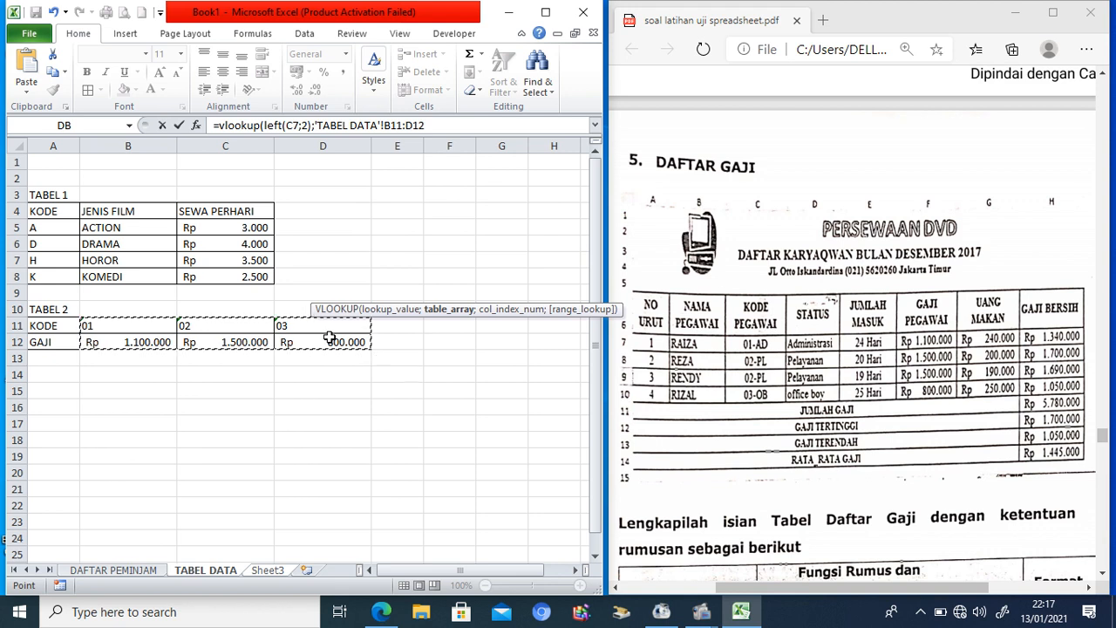
{"action": "key", "text": "F4"}
{"action": "type", "text": ";"}
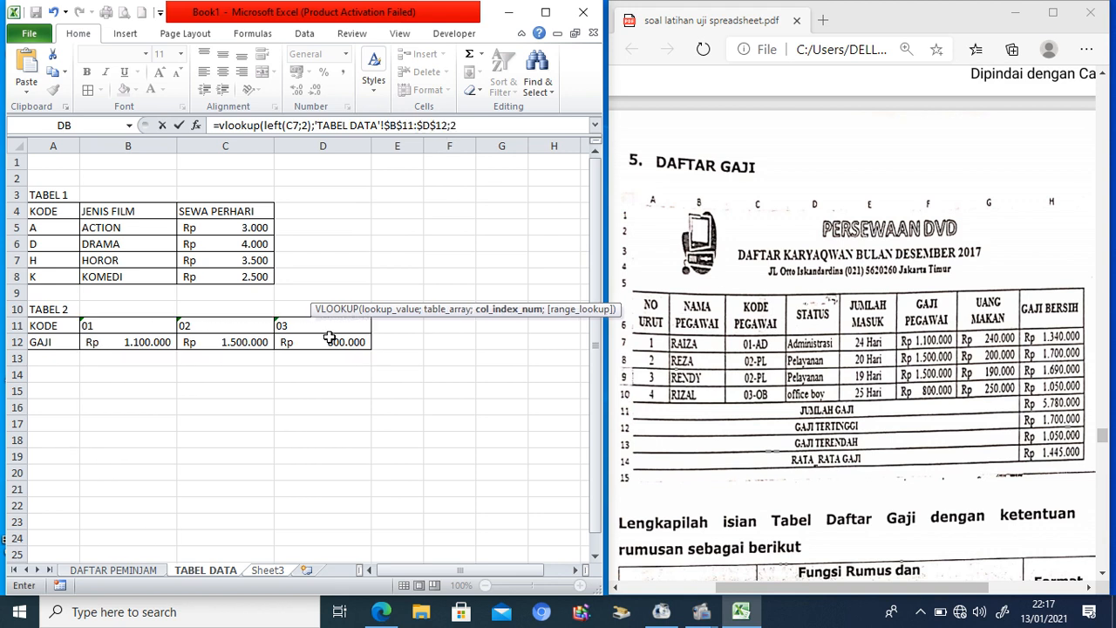
{"action": "type", "text": "2;fals"}
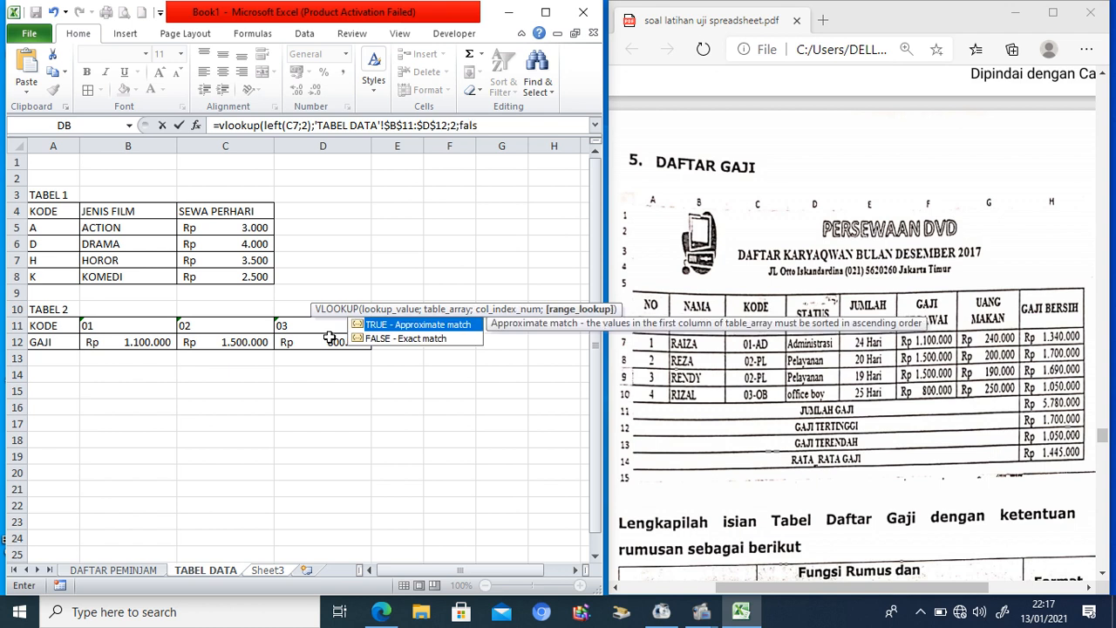
{"action": "type", "text": "e"}
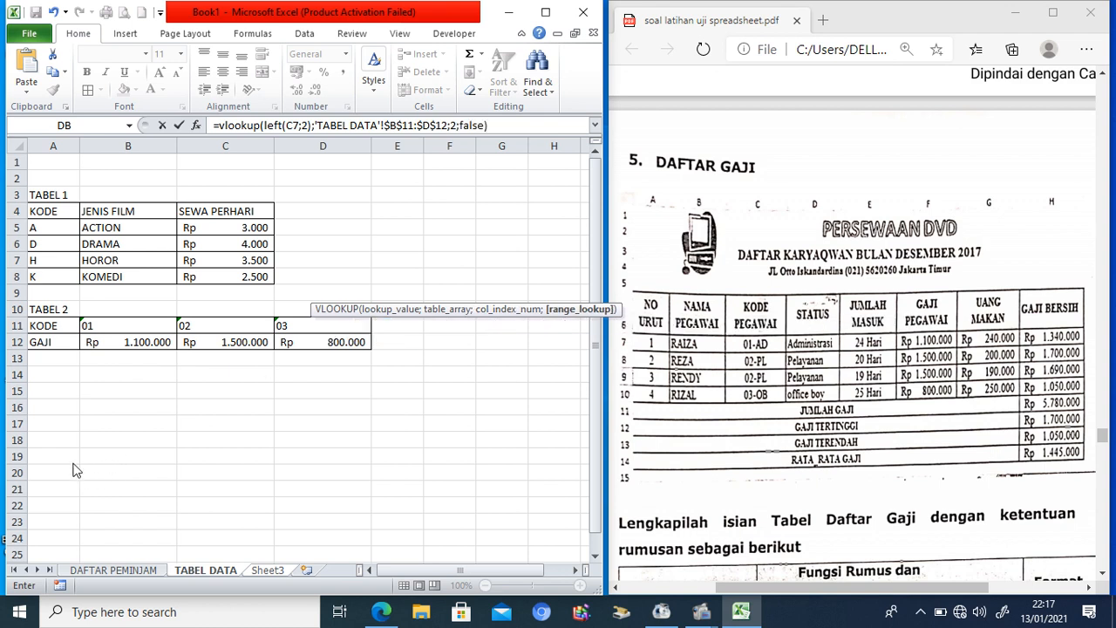
{"action": "type", "text": ")"}
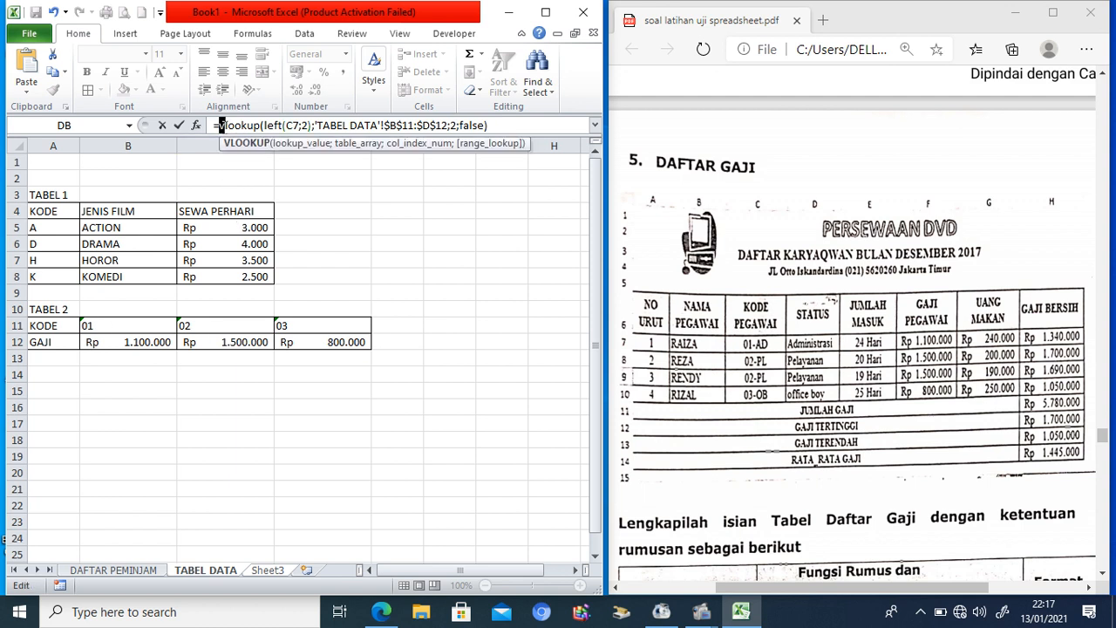
{"action": "type", "text": "H"}
{"action": "key", "text": "Return"}
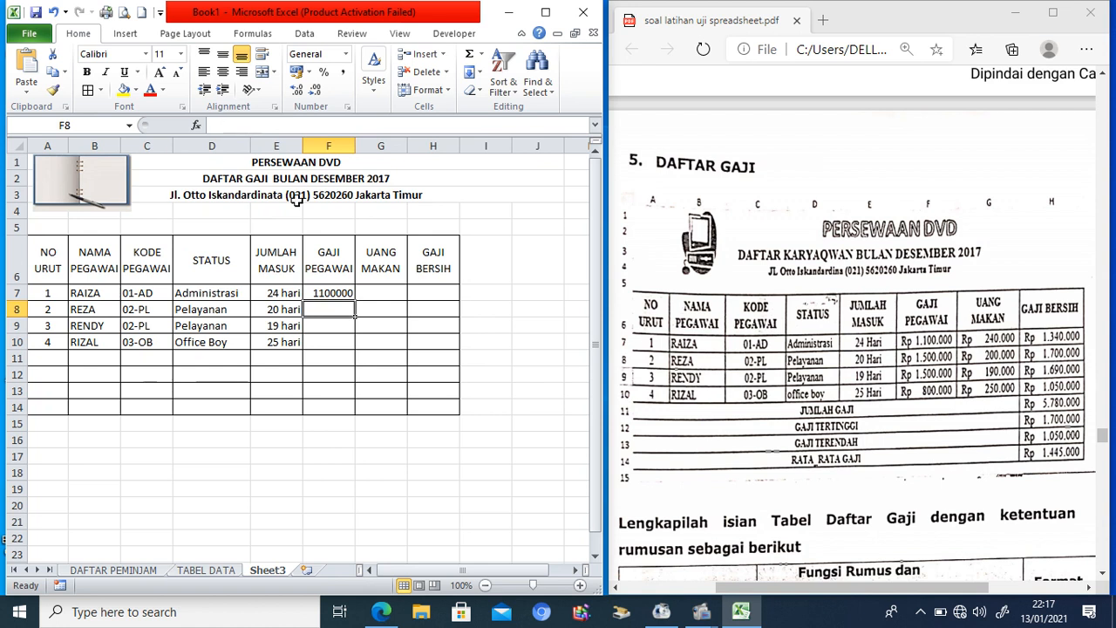
Step: Fill the salary formula down to F10 and widen column F
{"action": "left_click", "coordinate": [340, 291]}
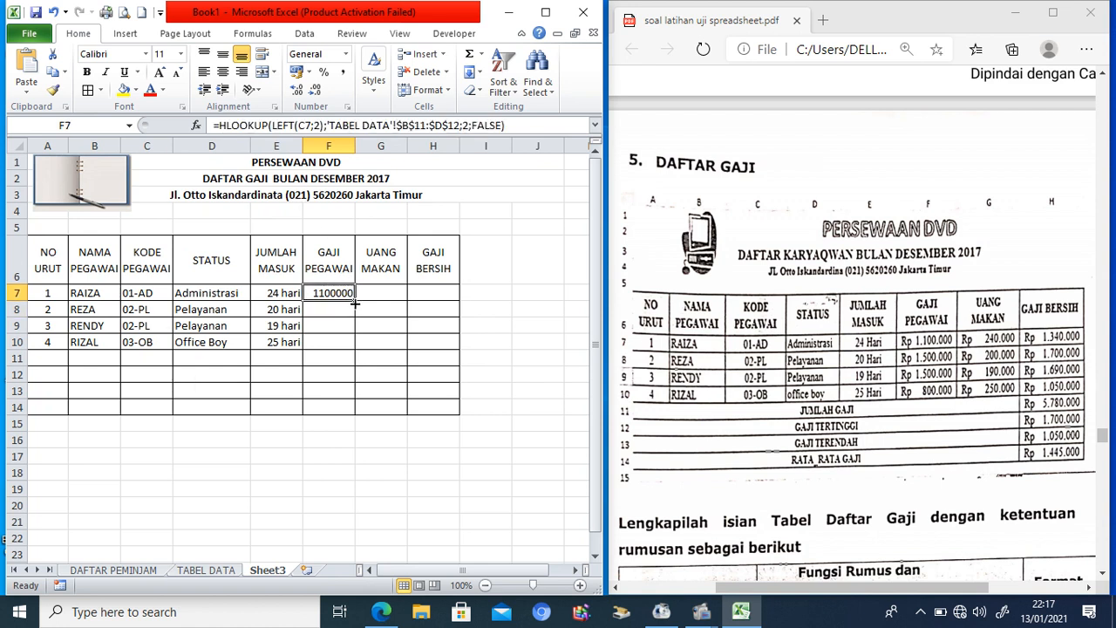
{"action": "left_click_drag", "start_coordinate": [354, 301], "coordinate": [352, 356]}
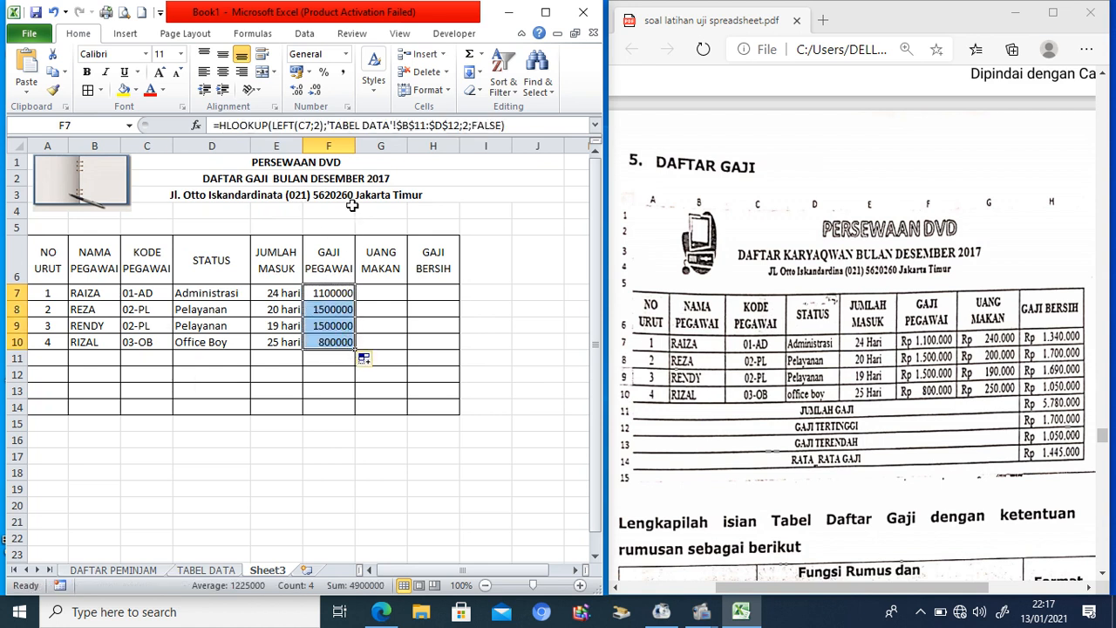
{"action": "left_click_drag", "start_coordinate": [355, 145], "coordinate": [374, 153]}
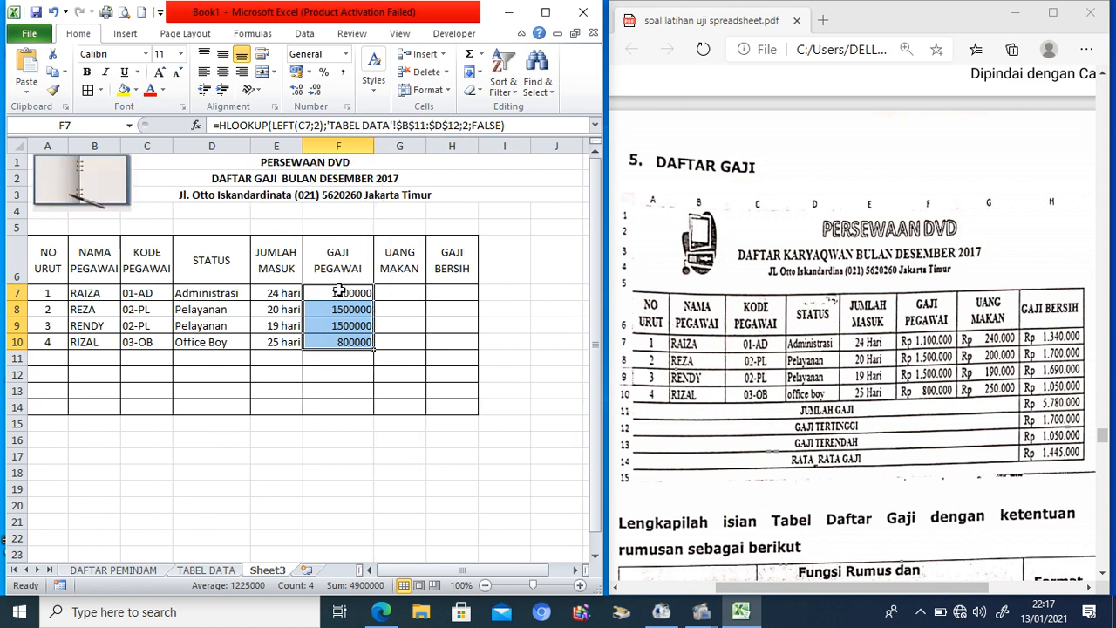
Step: Format the salaries in F7:F10 as Rp accounting with no decimal places
{"action": "left_click", "coordinate": [309, 71]}
{"action": "left_click", "coordinate": [245, 92]}
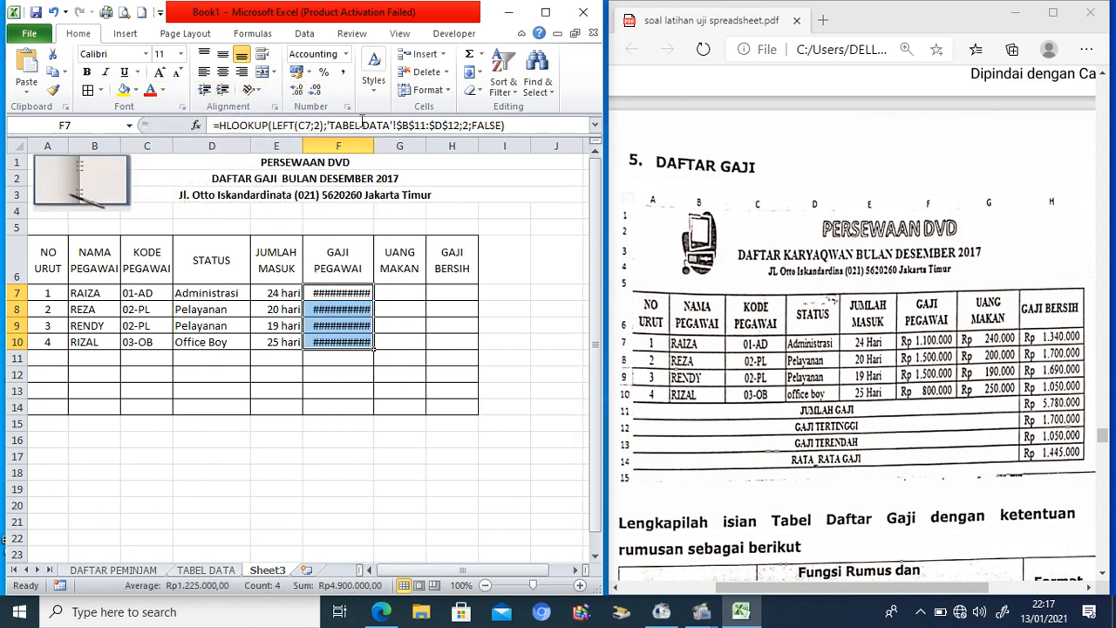
{"action": "left_click", "coordinate": [315, 90]}
{"action": "left_click", "coordinate": [318, 93]}
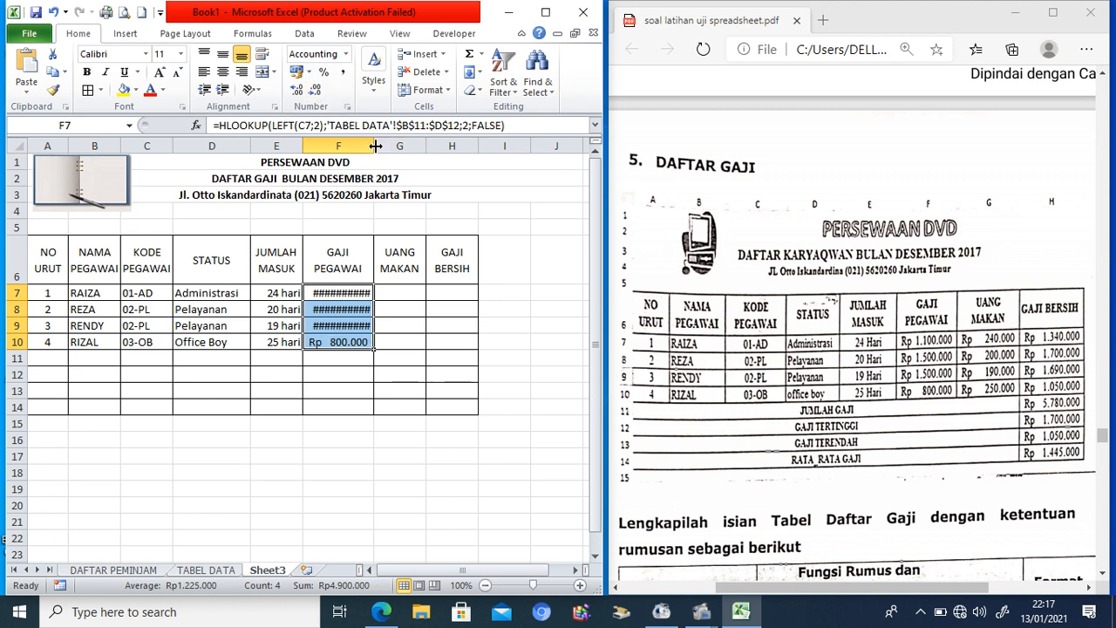
Step: Widen columns F to H and copy the salary formatting onto G7:H10
{"action": "left_click_drag", "start_coordinate": [373, 150], "coordinate": [531, 146]}
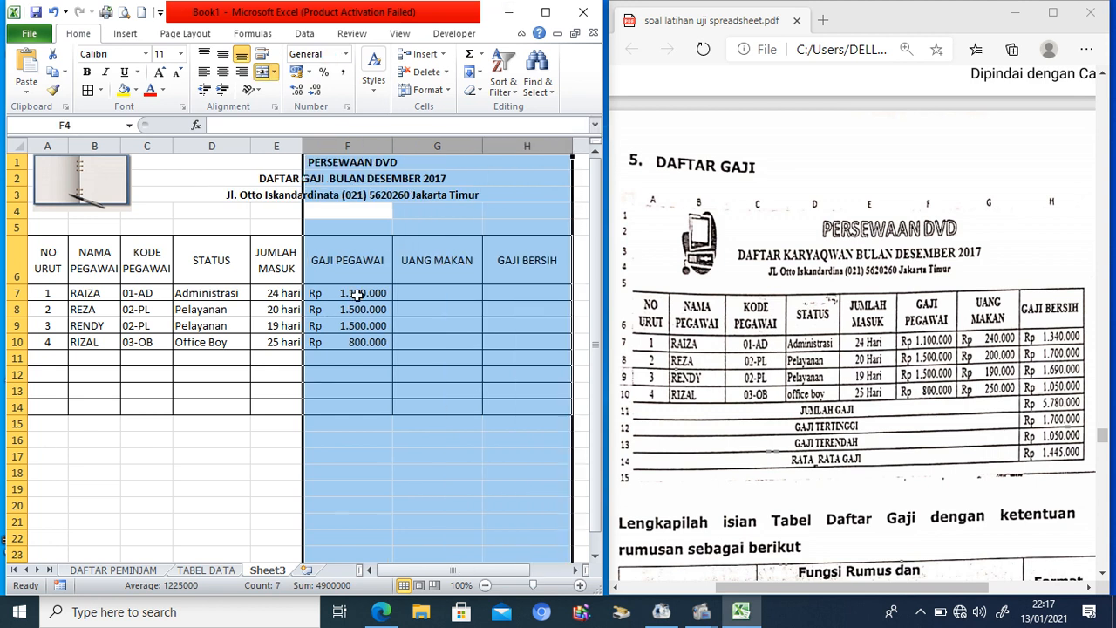
{"action": "left_click_drag", "start_coordinate": [356, 294], "coordinate": [358, 342]}
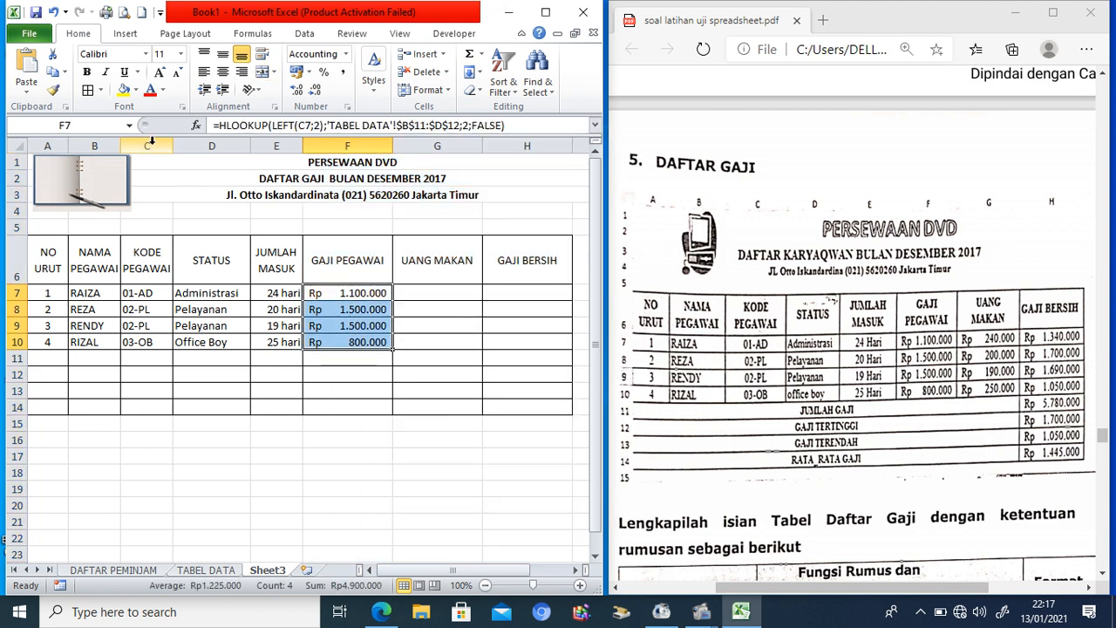
{"action": "left_click", "coordinate": [53, 90]}
{"action": "mouse_move", "coordinate": [399, 291]}
{"action": "left_mouse_down"}
{"action": "mouse_move", "coordinate": [474, 298]}
{"action": "mouse_move", "coordinate": [508, 340]}
{"action": "left_mouse_up"}
{"action": "left_click", "coordinate": [518, 387]}
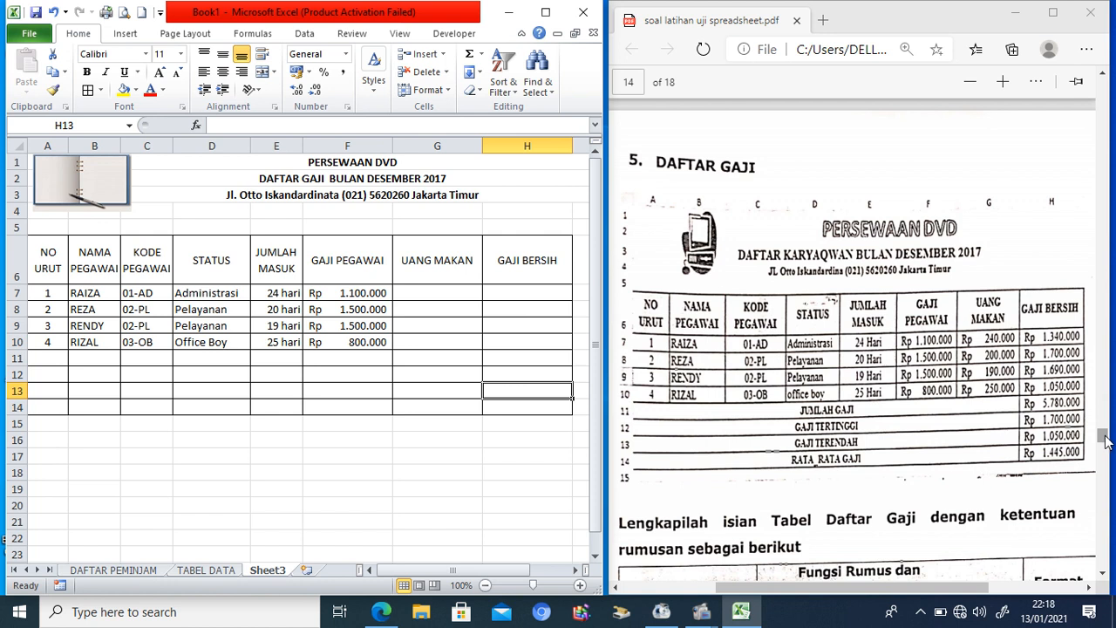
{"action": "left_click_drag", "start_coordinate": [1104, 440], "coordinate": [1108, 458]}
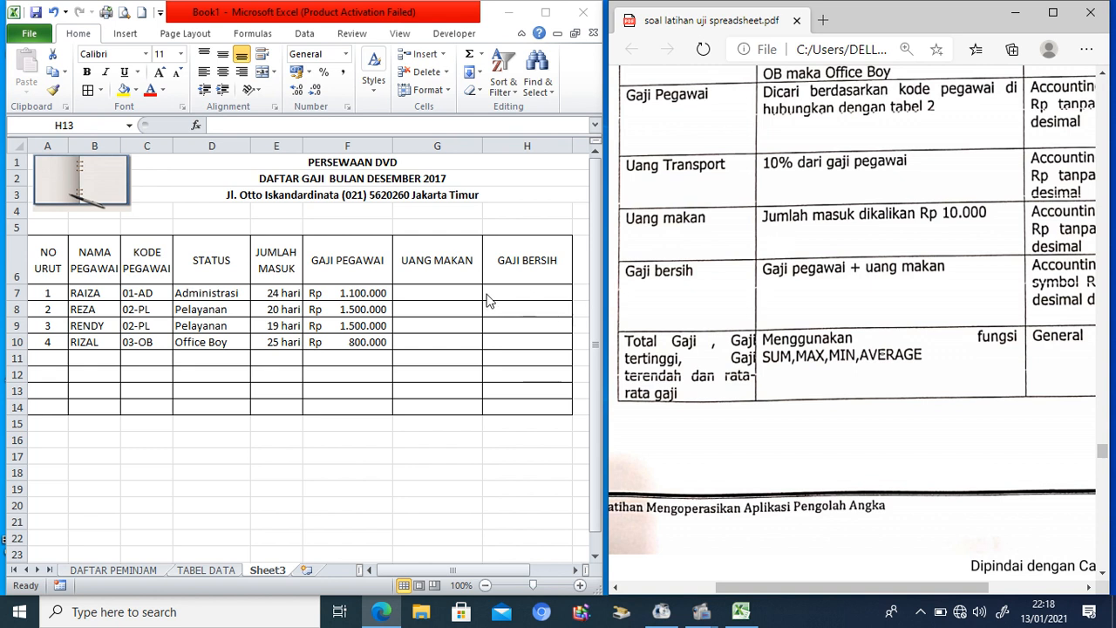
Step: Enter =E7*10000 in G7 and fill it down to G10 for the meal allowances
{"action": "left_click", "coordinate": [447, 297]}
{"action": "left_click", "coordinate": [447, 297]}
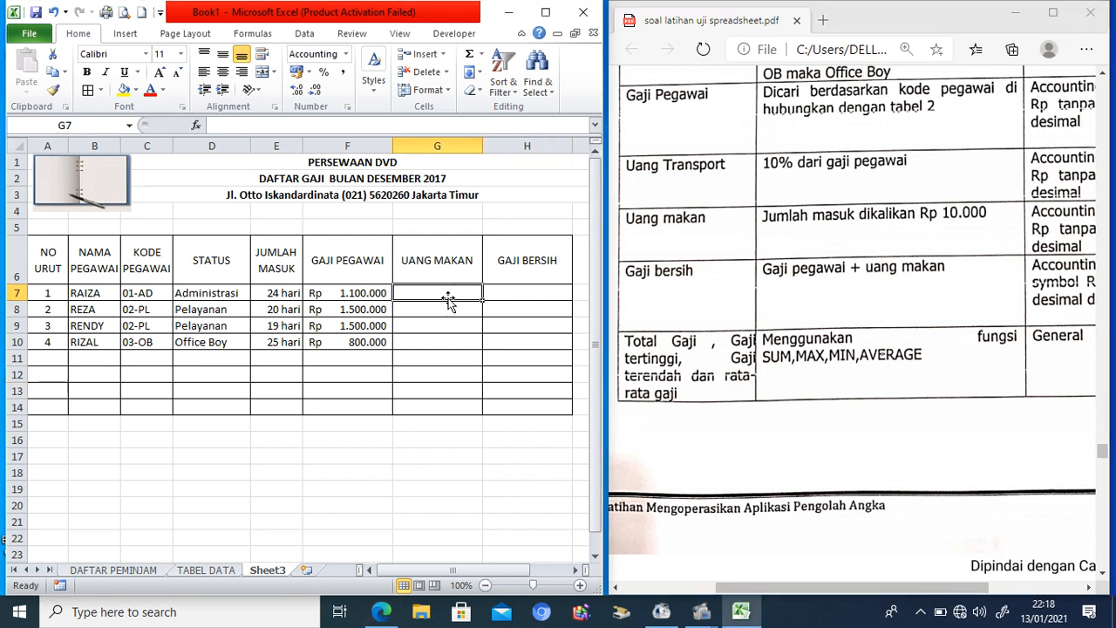
{"action": "type", "text": "="}
{"action": "left_click", "coordinate": [277, 294]}
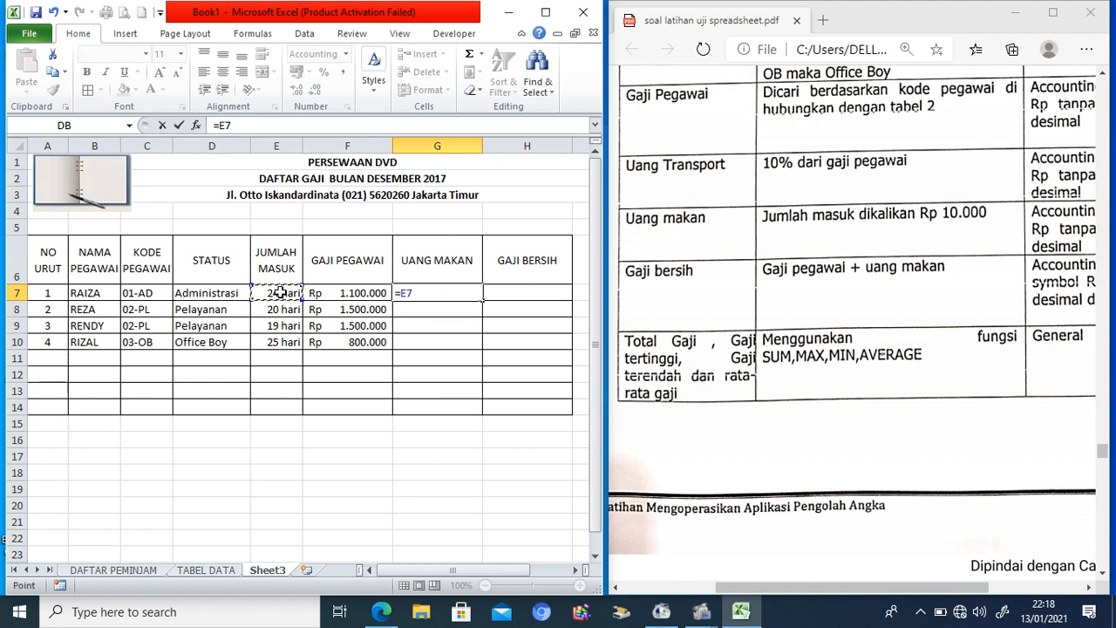
{"action": "type", "text": "*10000"}
{"action": "key", "text": "Return"}
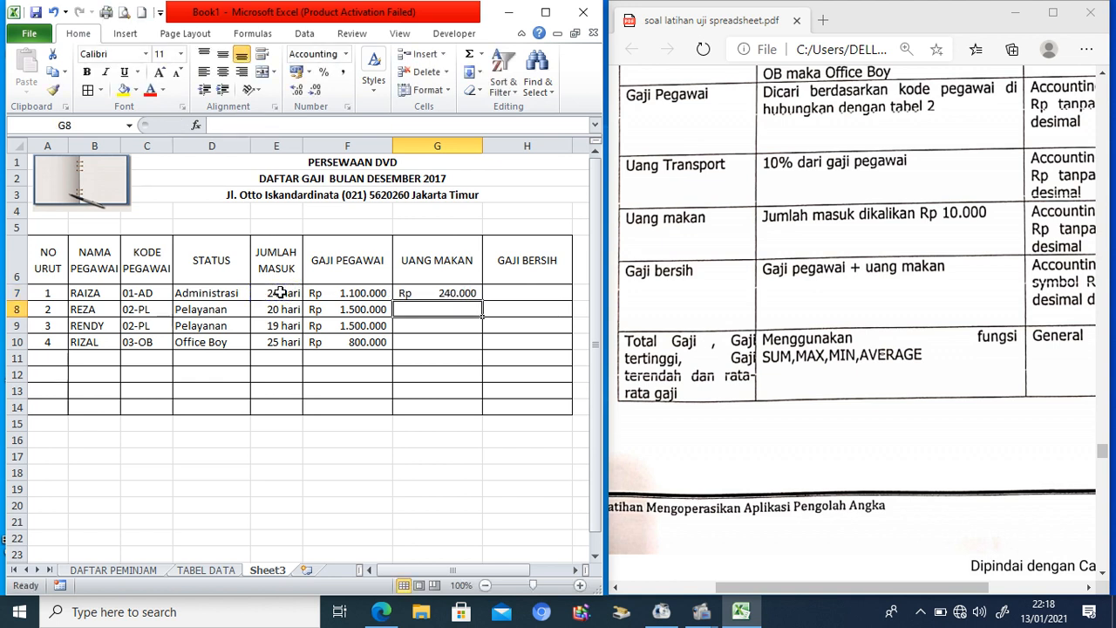
{"action": "left_click", "coordinate": [421, 291]}
{"action": "left_click_drag", "start_coordinate": [482, 300], "coordinate": [473, 347]}
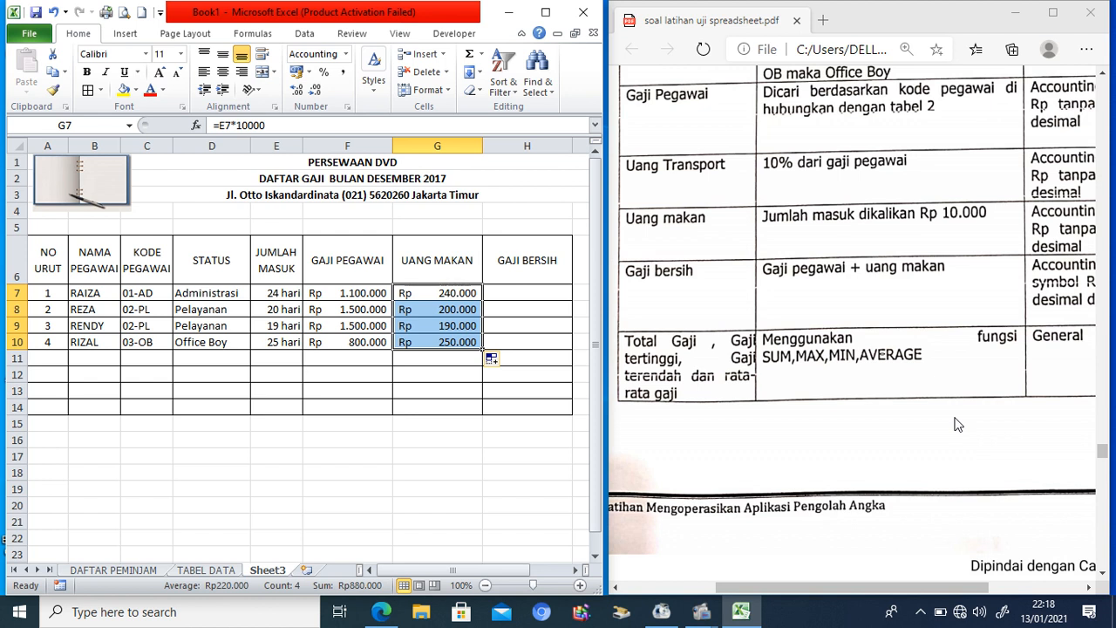
{"action": "left_click", "coordinate": [533, 307]}
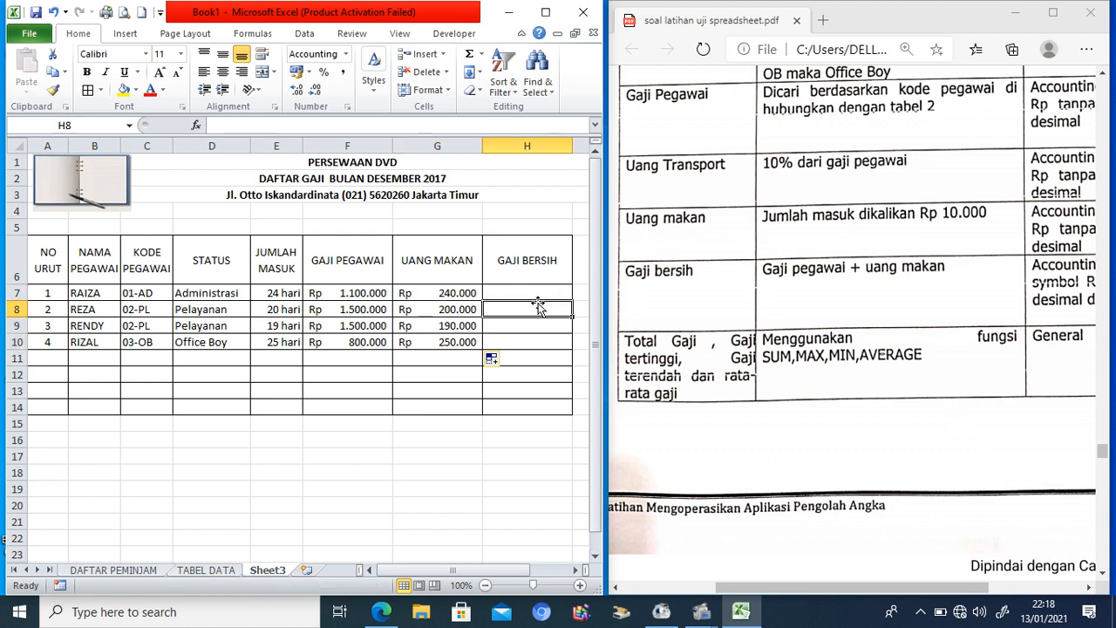
{"action": "left_click_drag", "start_coordinate": [1104, 462], "coordinate": [1103, 447]}
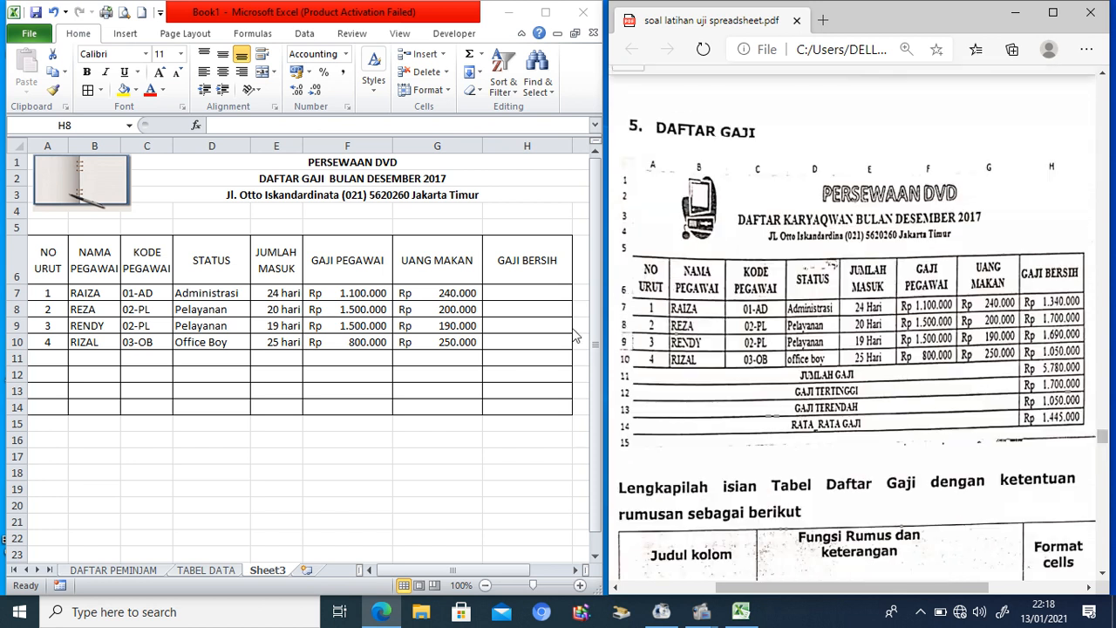
Step: Insert a new column before GAJI BERSIH with the header UANG TRANSPORT
{"action": "left_click", "coordinate": [509, 146]}
{"action": "right_click", "coordinate": [512, 147]}
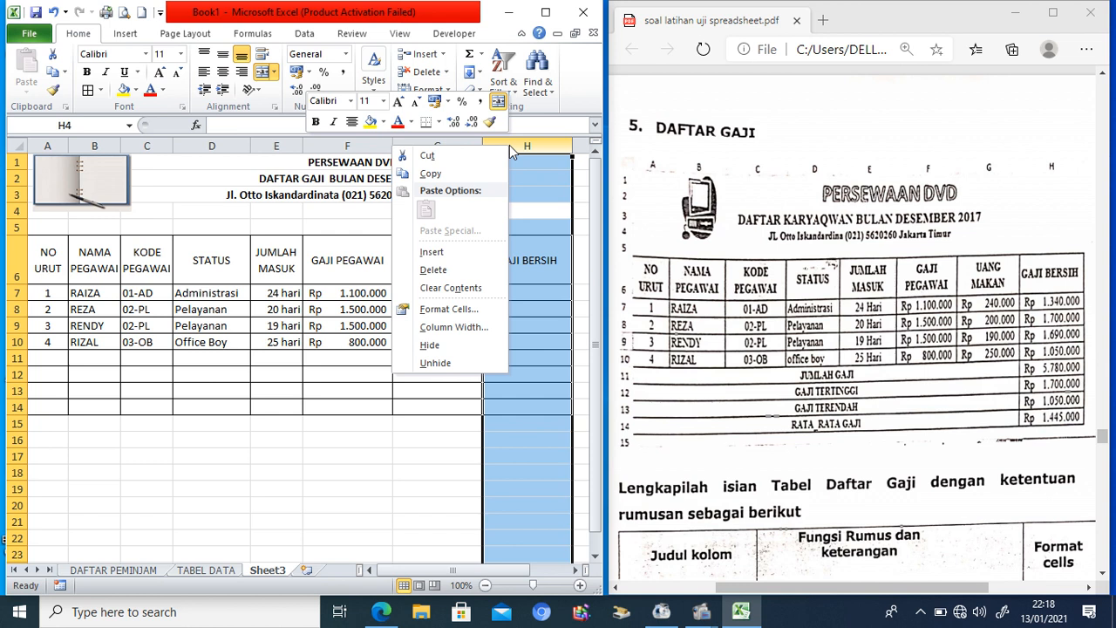
{"action": "left_click", "coordinate": [440, 251]}
{"action": "left_click", "coordinate": [519, 266]}
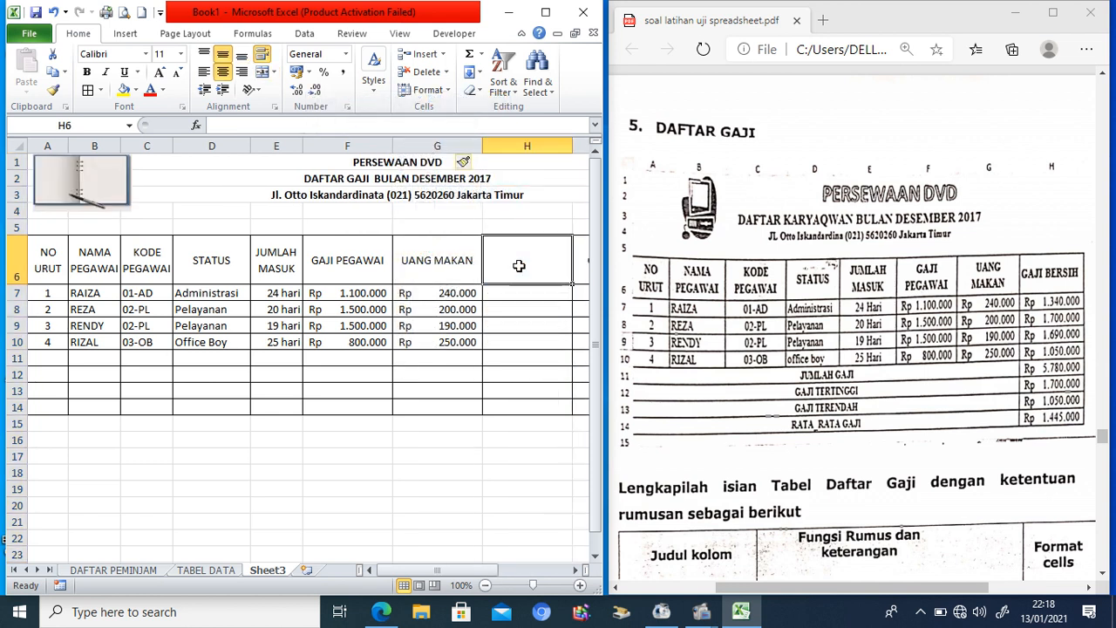
{"action": "type", "text": "uan"}
{"action": "key", "text": "BackSpace"}
{"action": "key", "text": "BackSpace"}
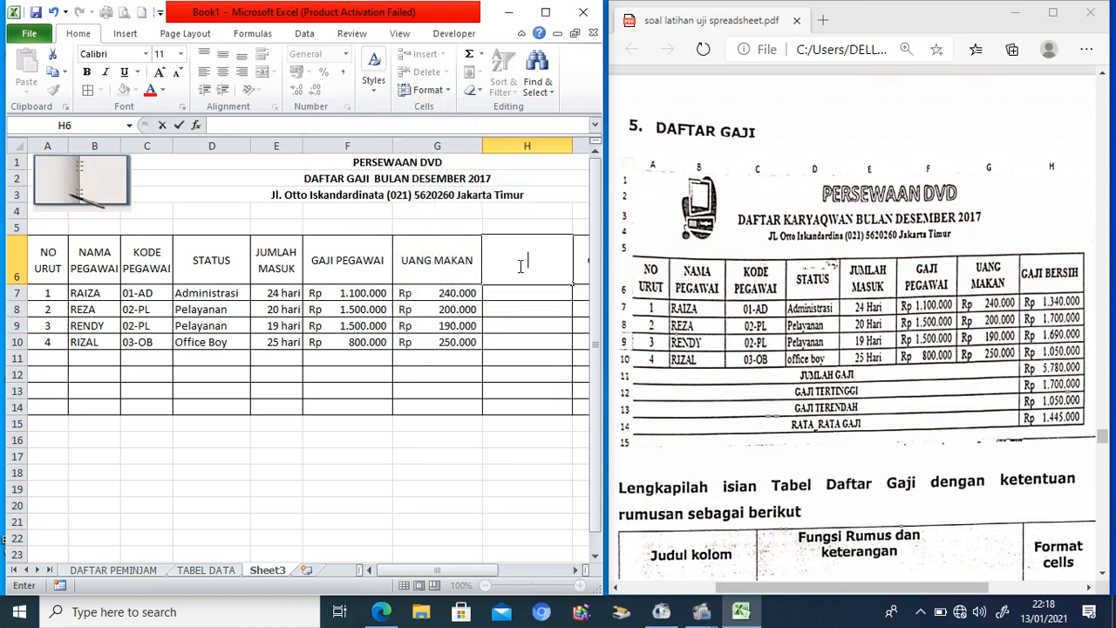
{"action": "type", "text": "UN"}
{"action": "type", "text": "NG TRA"}
{"action": "type", "text": "NSPORT"}
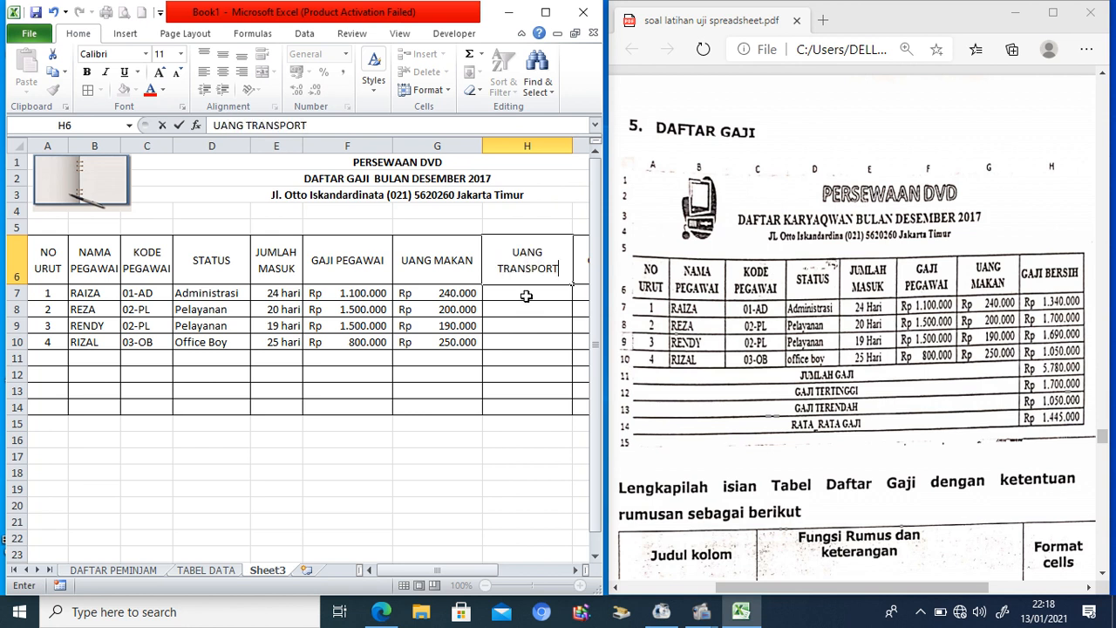
{"action": "left_click", "coordinate": [527, 297]}
{"action": "left_click_drag", "start_coordinate": [1104, 434], "coordinate": [1104, 448]}
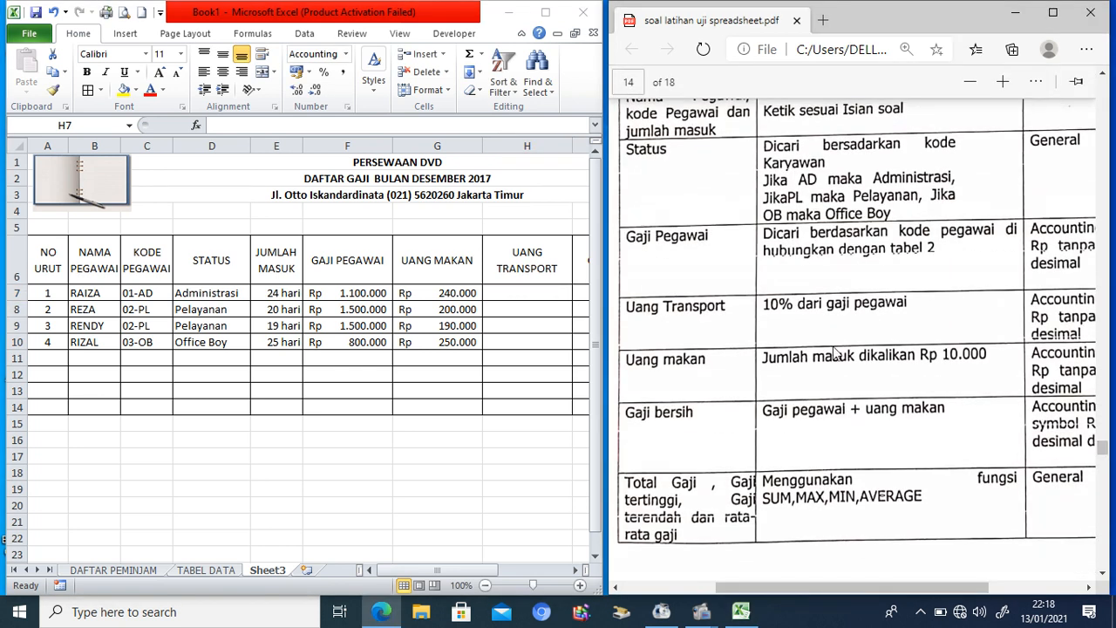
Step: Enter =10%*F7 in H7 and fill it down to H10
{"action": "left_click", "coordinate": [528, 290]}
{"action": "type", "text": "=10%"}
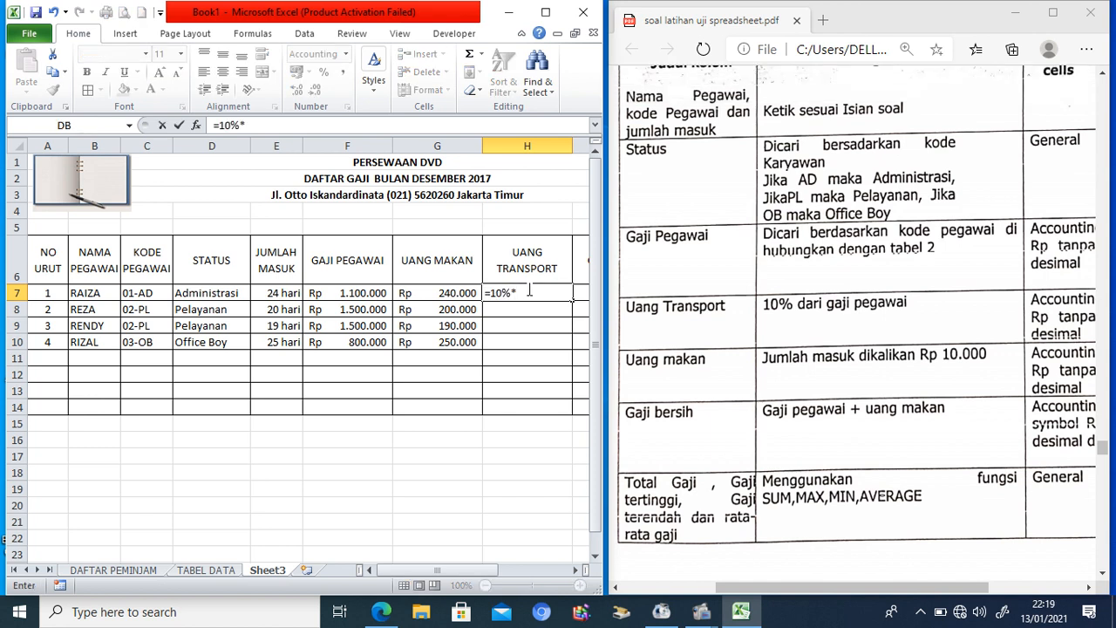
{"action": "type", "text": "*"}
{"action": "left_click", "coordinate": [365, 293]}
{"action": "key", "text": "Return"}
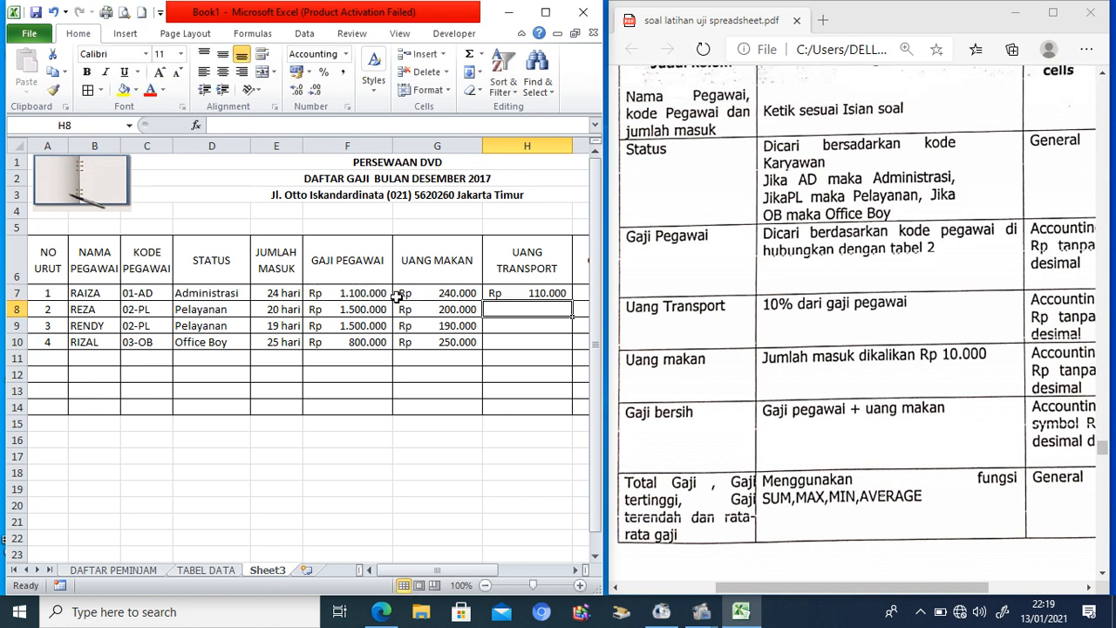
{"action": "left_click", "coordinate": [513, 293]}
{"action": "left_click_drag", "start_coordinate": [571, 300], "coordinate": [563, 347]}
{"action": "left_click", "coordinate": [575, 570]}
{"action": "left_click", "coordinate": [575, 570]}
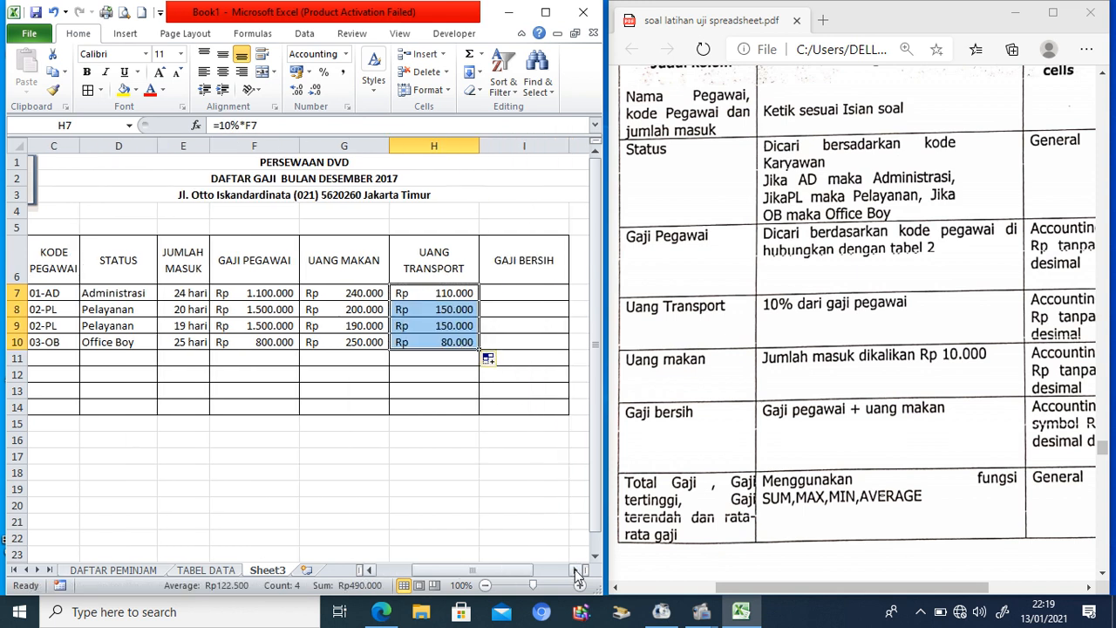
Step: Enter =SUM(F7:H7) in I7 and fill it down to I10
{"action": "left_click", "coordinate": [531, 294]}
{"action": "type", "text": "=SUM("}
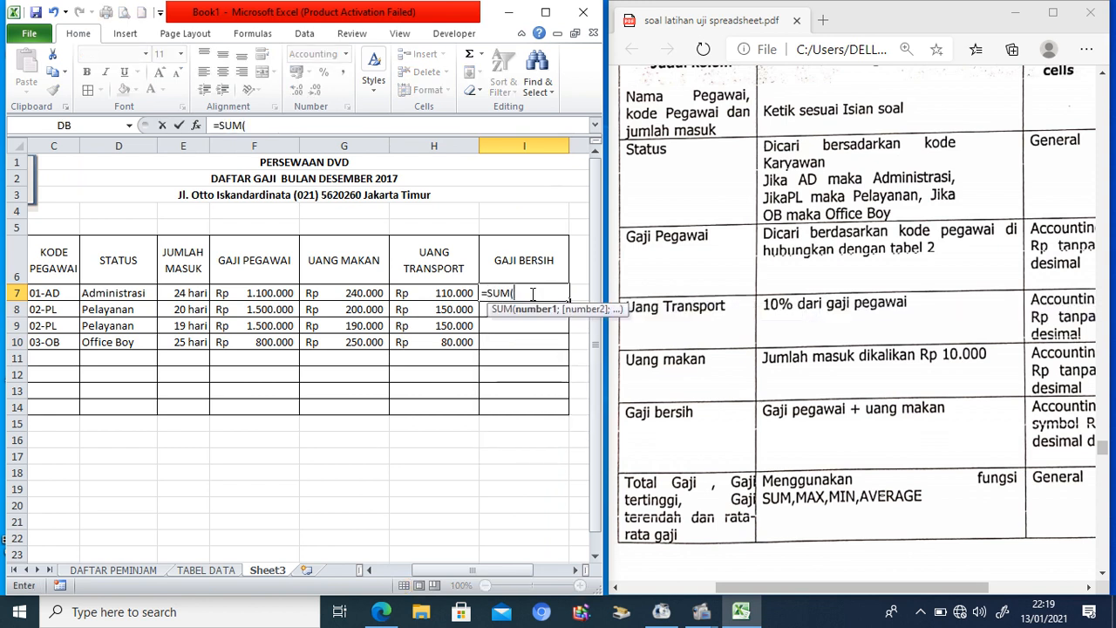
{"action": "left_click_drag", "start_coordinate": [267, 295], "coordinate": [417, 295]}
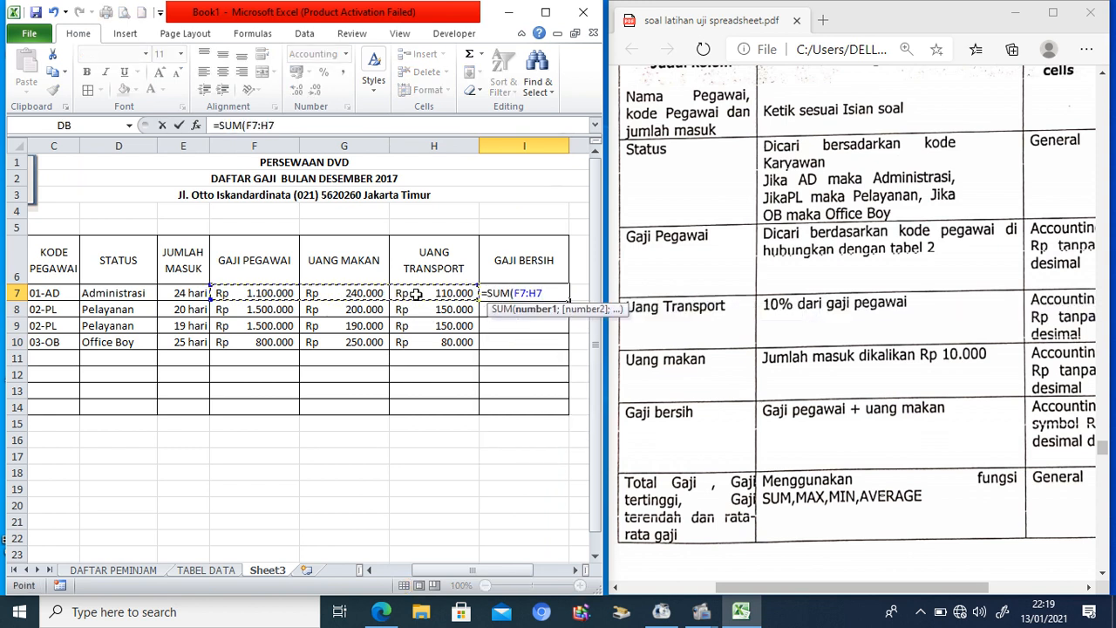
{"action": "type", "text": ")"}
{"action": "key", "text": "Return"}
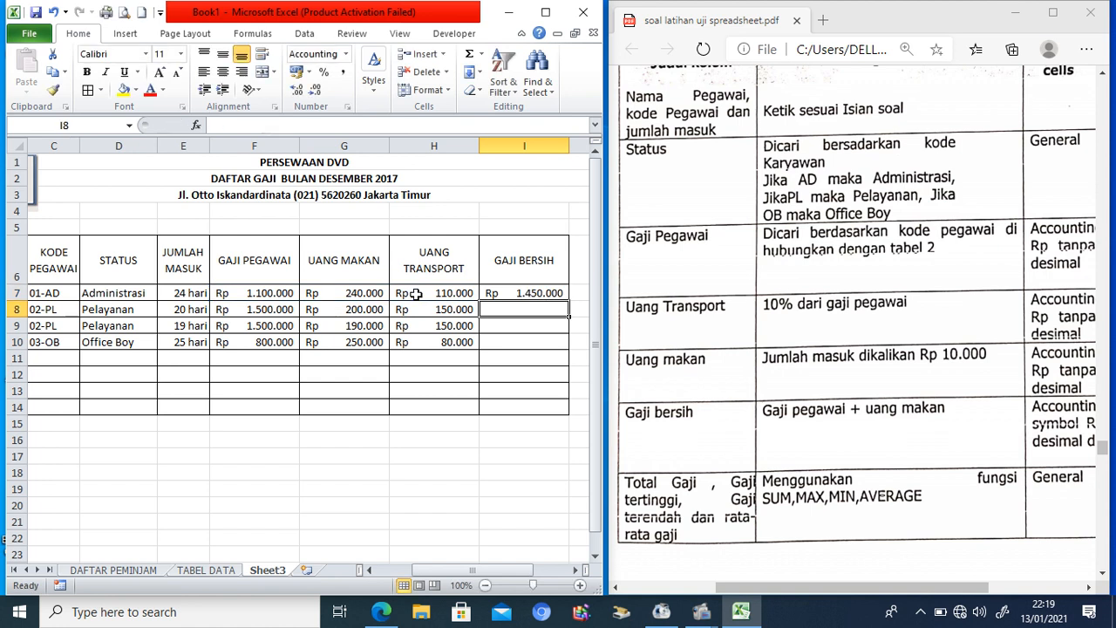
{"action": "left_click", "coordinate": [535, 293]}
{"action": "left_click_drag", "start_coordinate": [567, 299], "coordinate": [558, 351]}
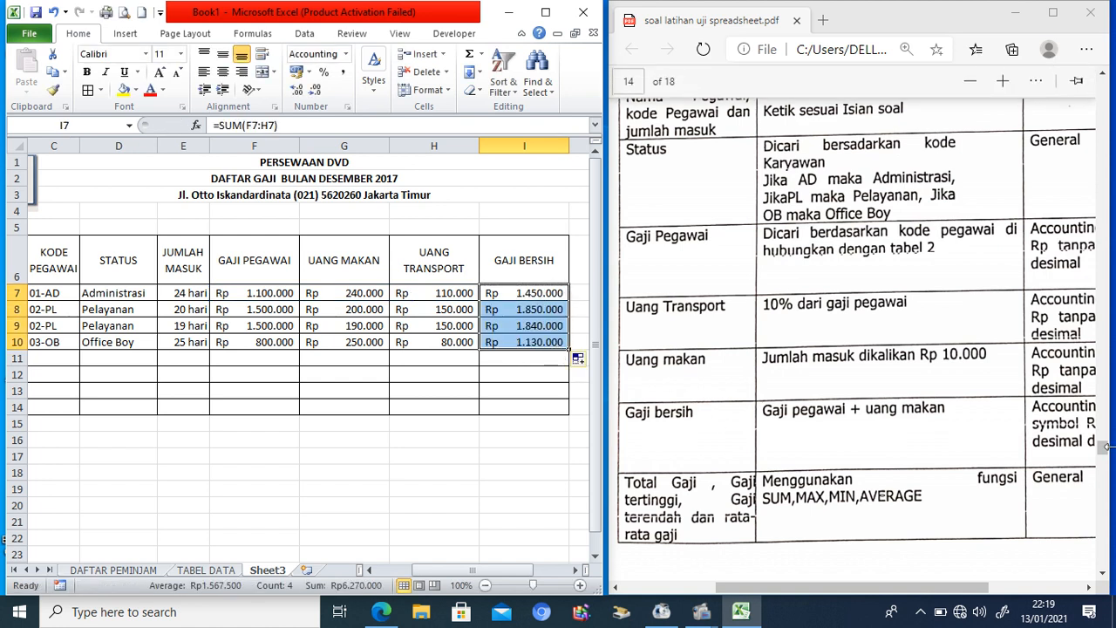
{"action": "mouse_move", "coordinate": [1108, 457]}
{"action": "left_mouse_down"}
{"action": "mouse_move", "coordinate": [1104, 431]}
{"action": "mouse_move", "coordinate": [1103, 441]}
{"action": "left_mouse_up"}
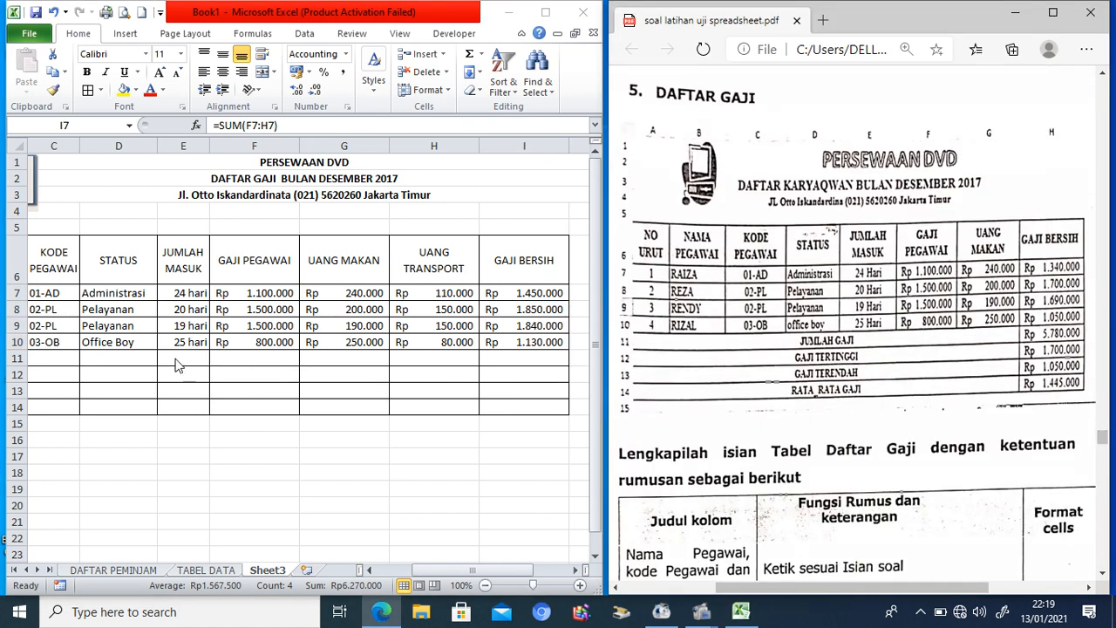
Step: Select the row 11 cells across the table below the salary data
{"action": "left_click", "coordinate": [77, 358]}
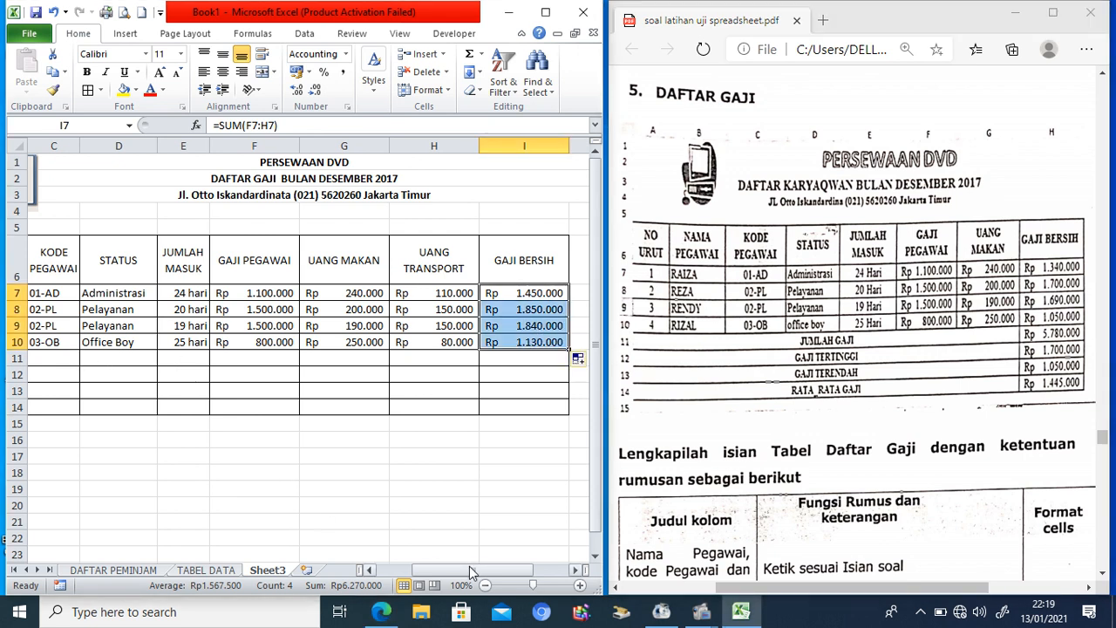
{"action": "left_click_drag", "start_coordinate": [470, 569], "coordinate": [392, 570]}
{"action": "left_click_drag", "start_coordinate": [46, 359], "coordinate": [519, 355]}
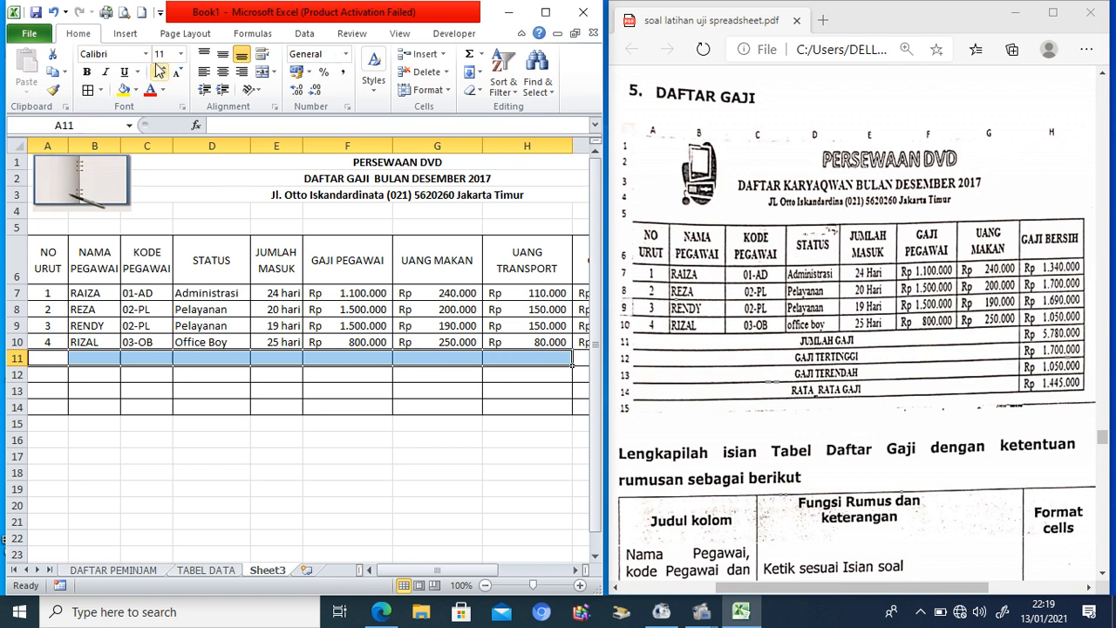
Step: Merge row 11 across the table and apply the same merge to rows 12 to 14
{"action": "left_click", "coordinate": [264, 77]}
{"action": "left_click", "coordinate": [54, 90]}
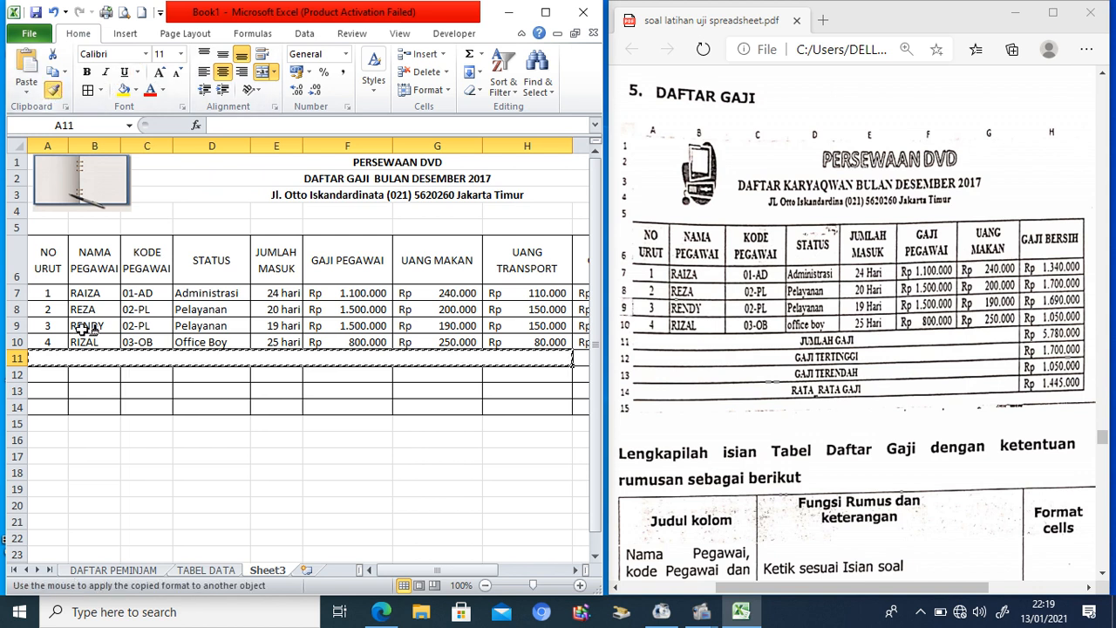
{"action": "left_click_drag", "start_coordinate": [50, 375], "coordinate": [532, 407]}
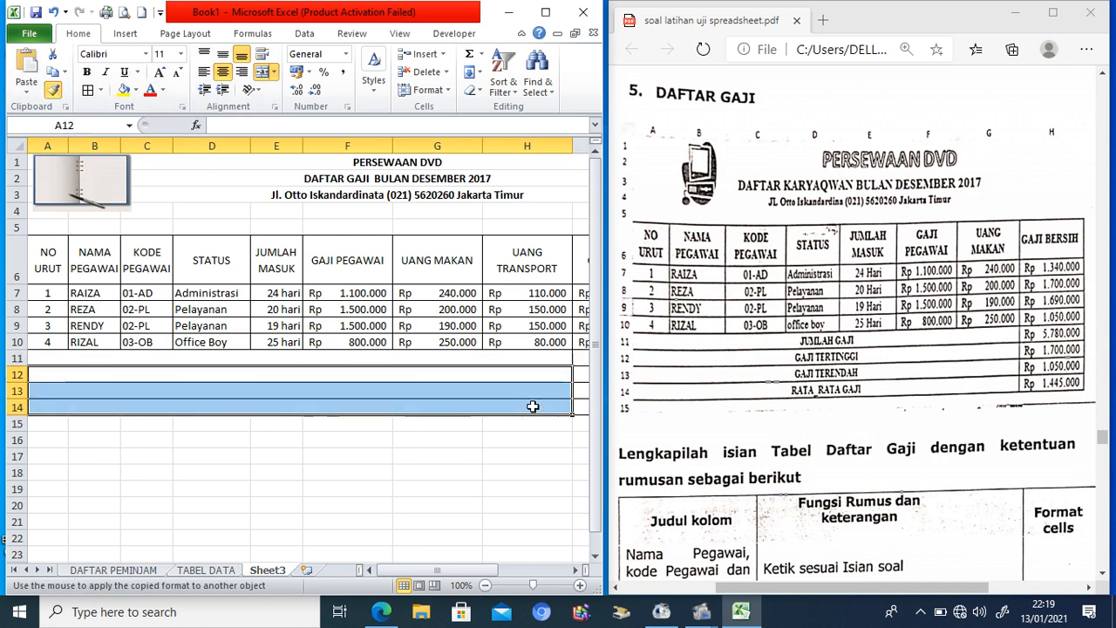
Step: Label the summary rows JUMLAH GAJI, GAJI TERTINGGI, GAJI TERENDAH and RATA-RATA GAJI
{"action": "left_click", "coordinate": [487, 359]}
{"action": "type", "text": "J"}
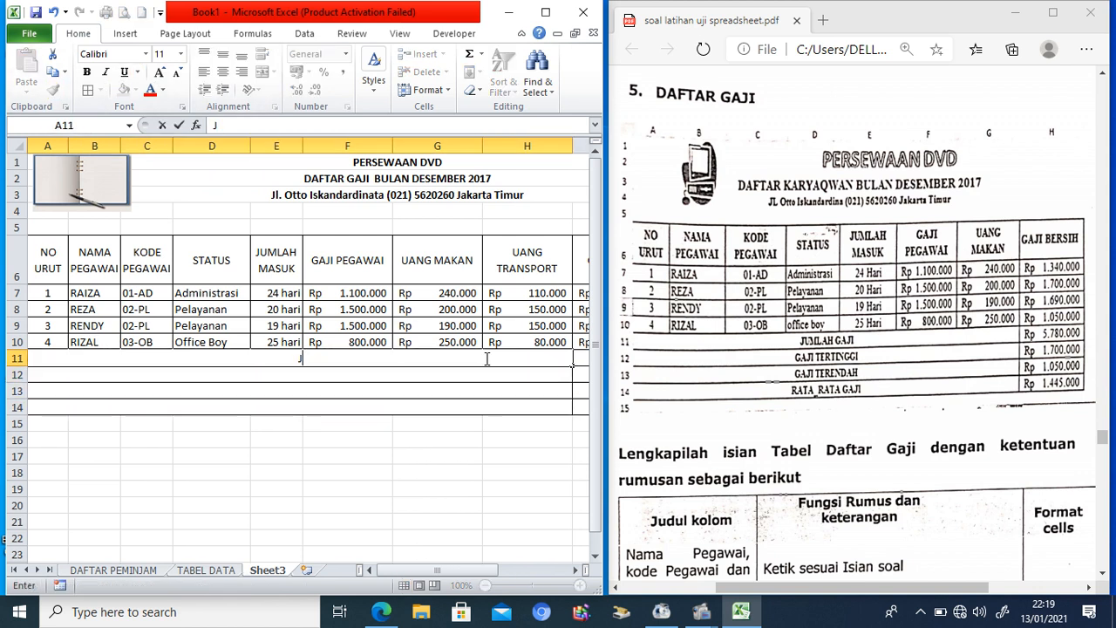
{"action": "type", "text": "UMLAH GAJI"}
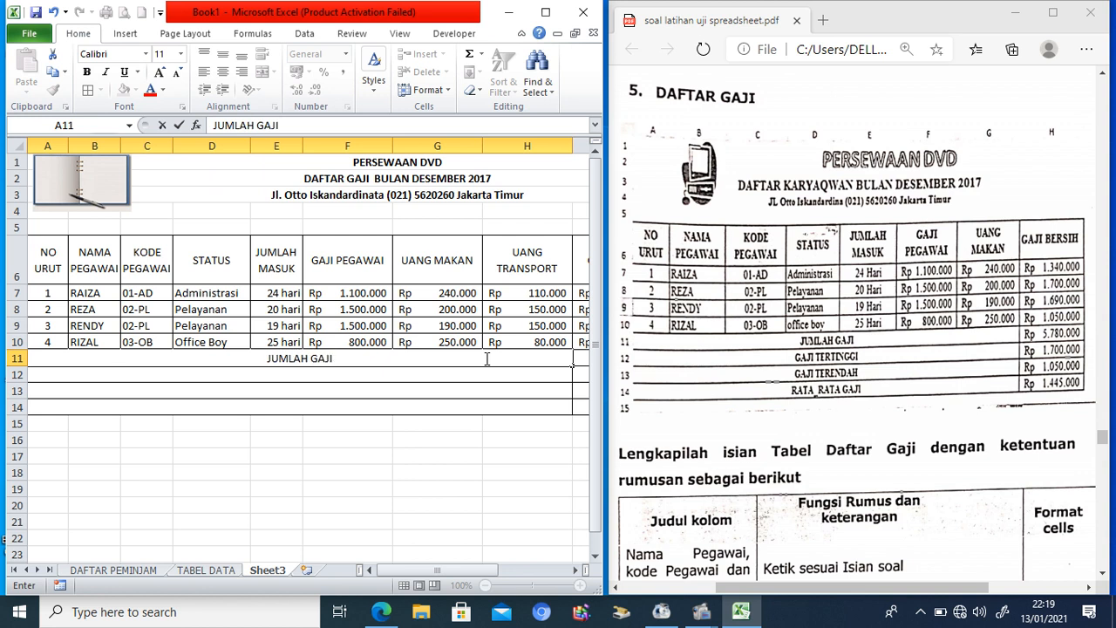
{"action": "key", "text": "Return"}
{"action": "type", "text": "GAJI TE"}
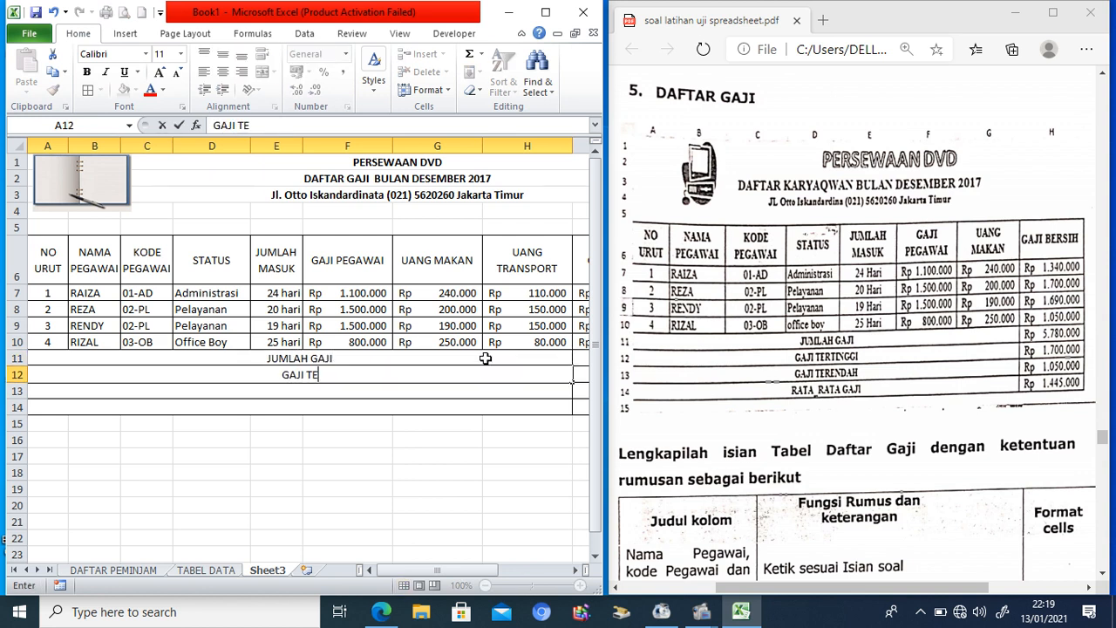
{"action": "type", "text": "RTINGGI"}
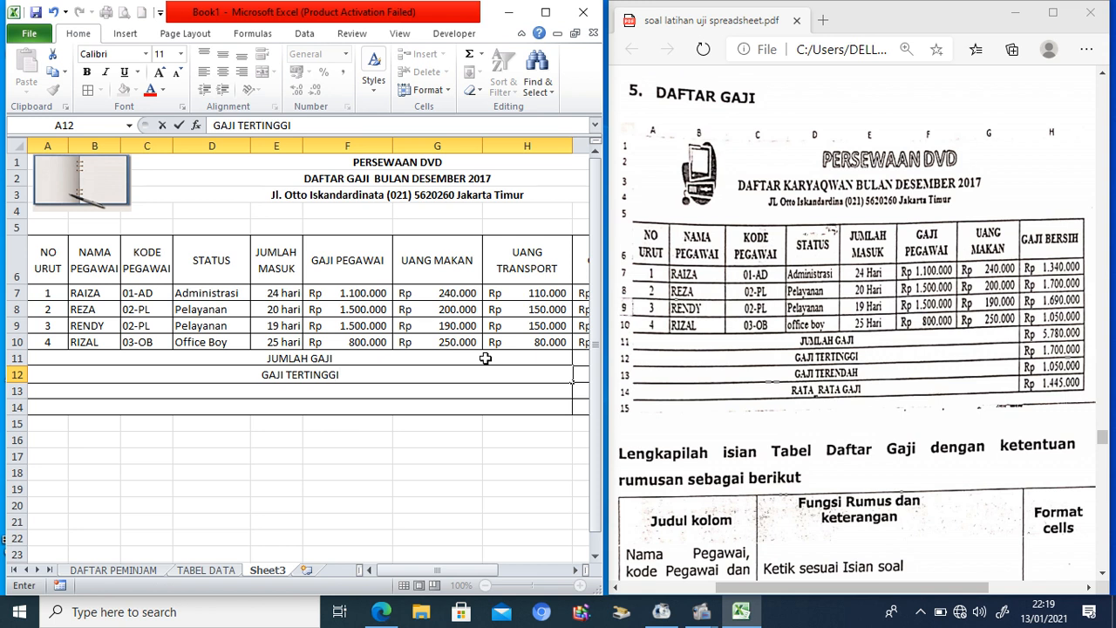
{"action": "key", "text": "Return"}
{"action": "type", "text": "GAJI TER"}
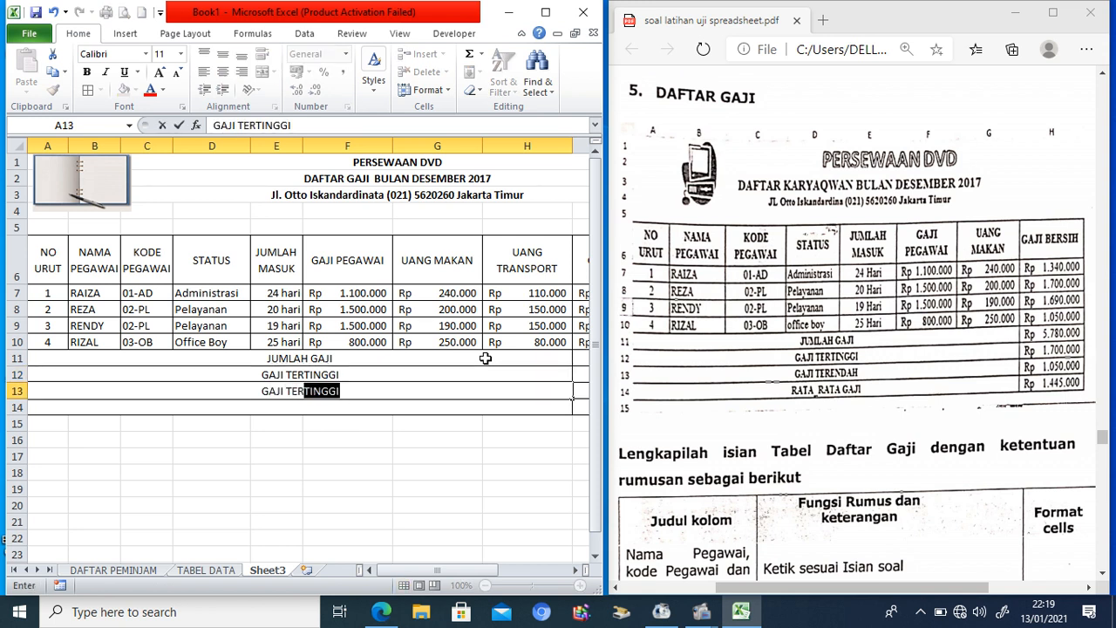
{"action": "type", "text": "ENDAH"}
{"action": "key", "text": "Return"}
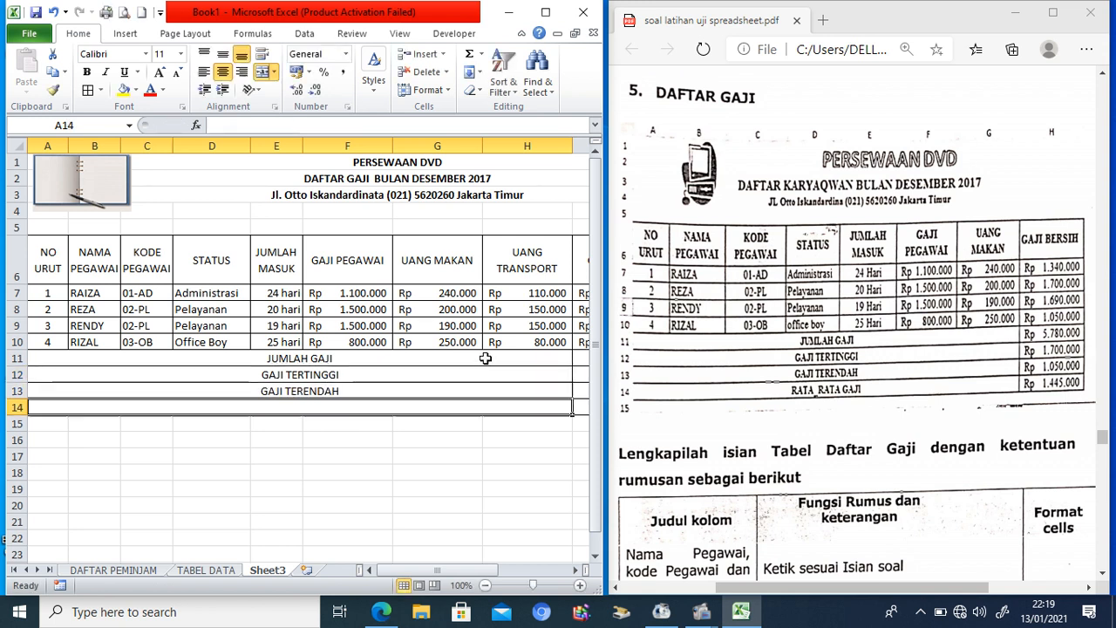
{"action": "type", "text": "RATA-RATA"}
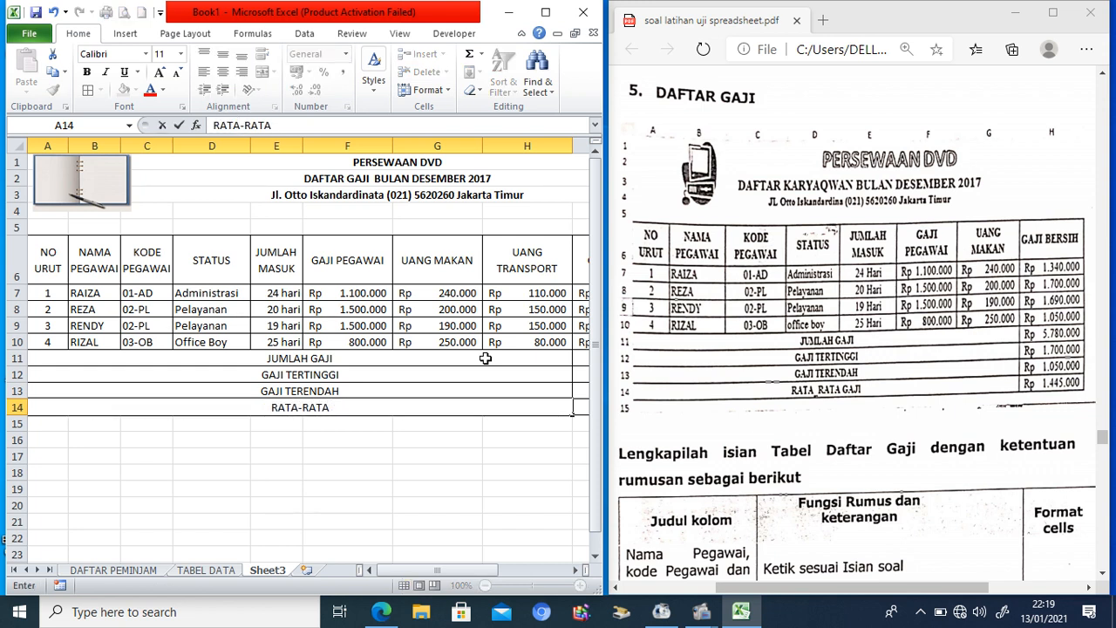
{"action": "type", "text": " GAJI"}
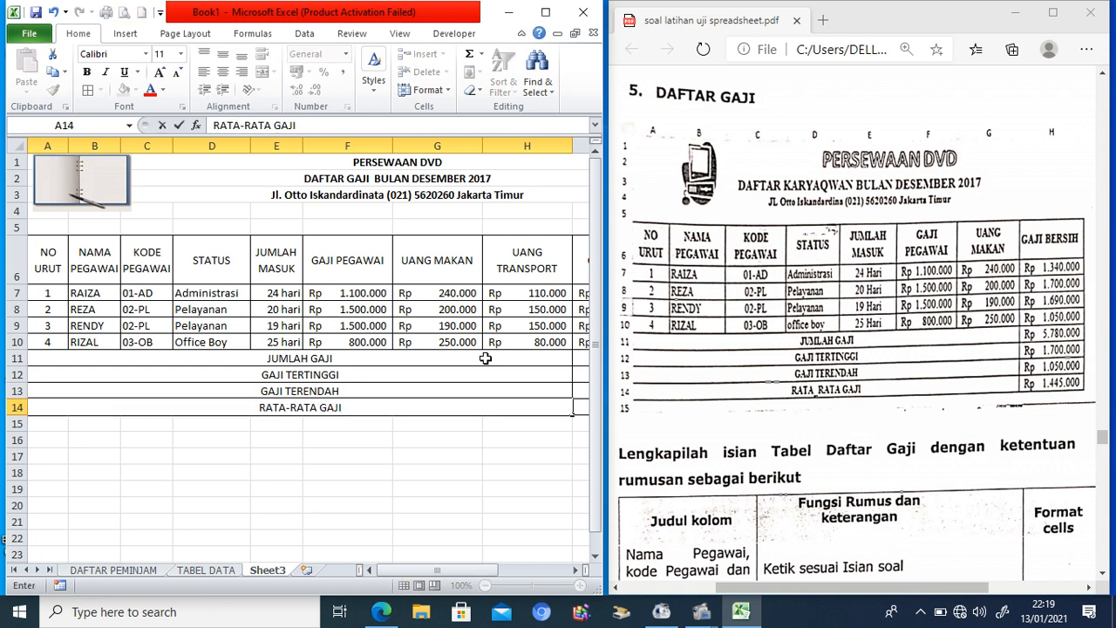
{"action": "left_click", "coordinate": [538, 363]}
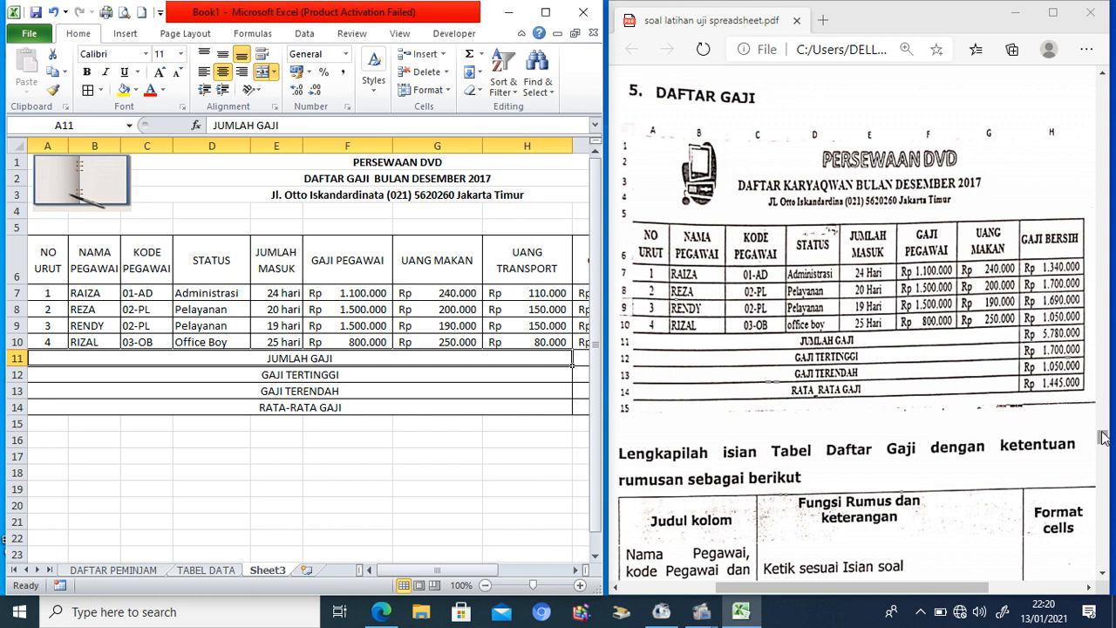
Step: Replace I7's net pay formula with =SUM(F7:G7)
{"action": "left_click_drag", "start_coordinate": [1104, 437], "coordinate": [1103, 447]}
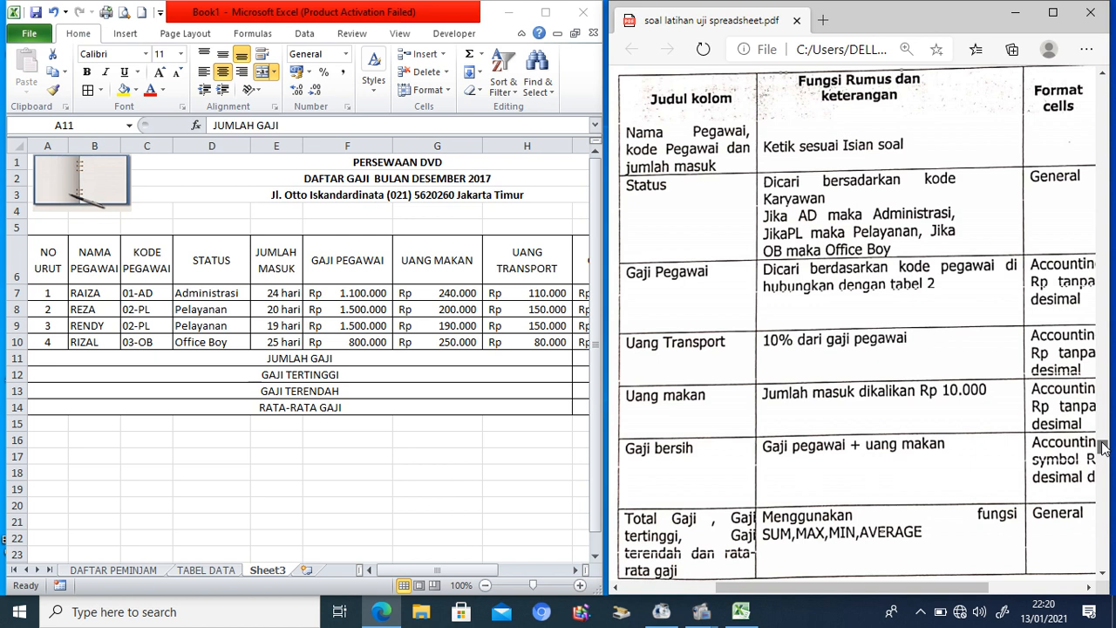
{"action": "scroll", "coordinate": [1103, 447], "scroll_direction": "down", "scroll_amount": 1}
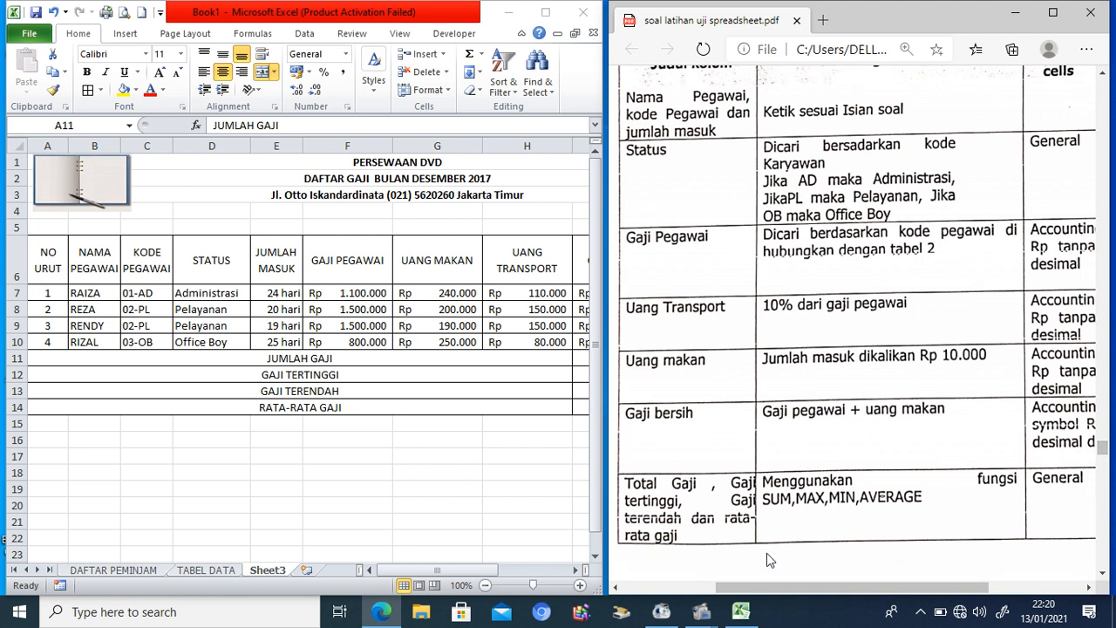
{"action": "left_click", "coordinate": [580, 575]}
{"action": "left_click", "coordinate": [578, 574]}
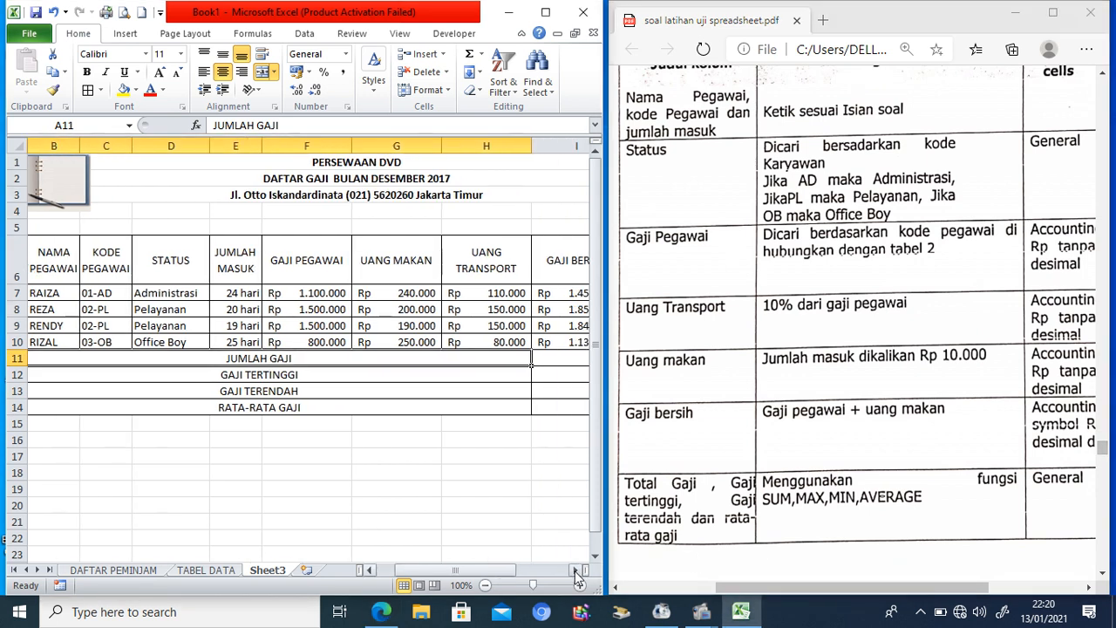
{"action": "left_click", "coordinate": [578, 574]}
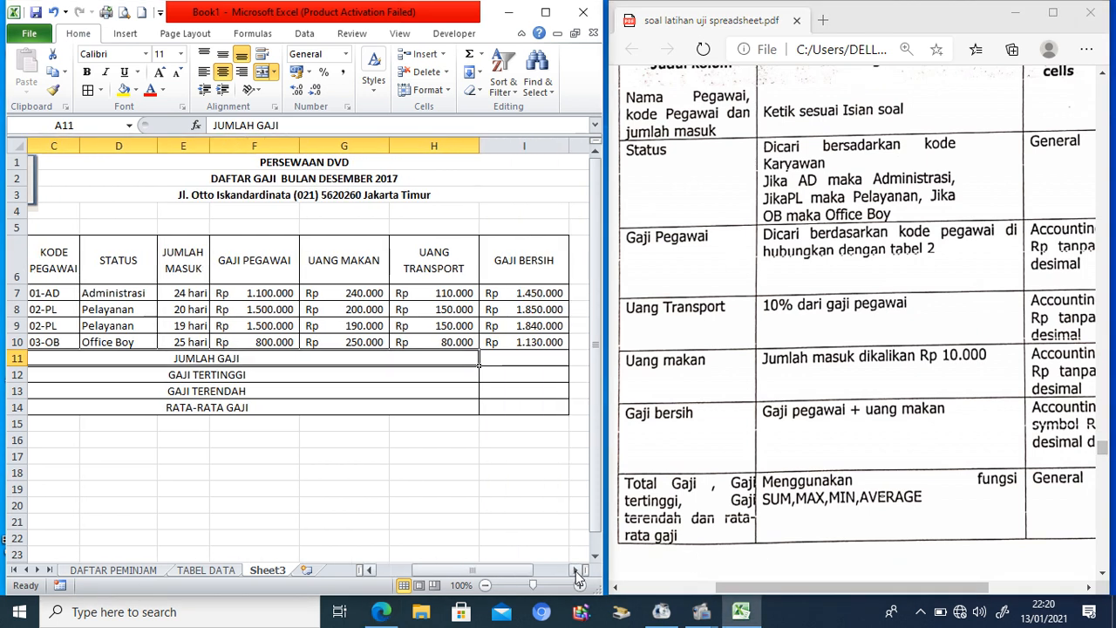
{"action": "left_click", "coordinate": [520, 294]}
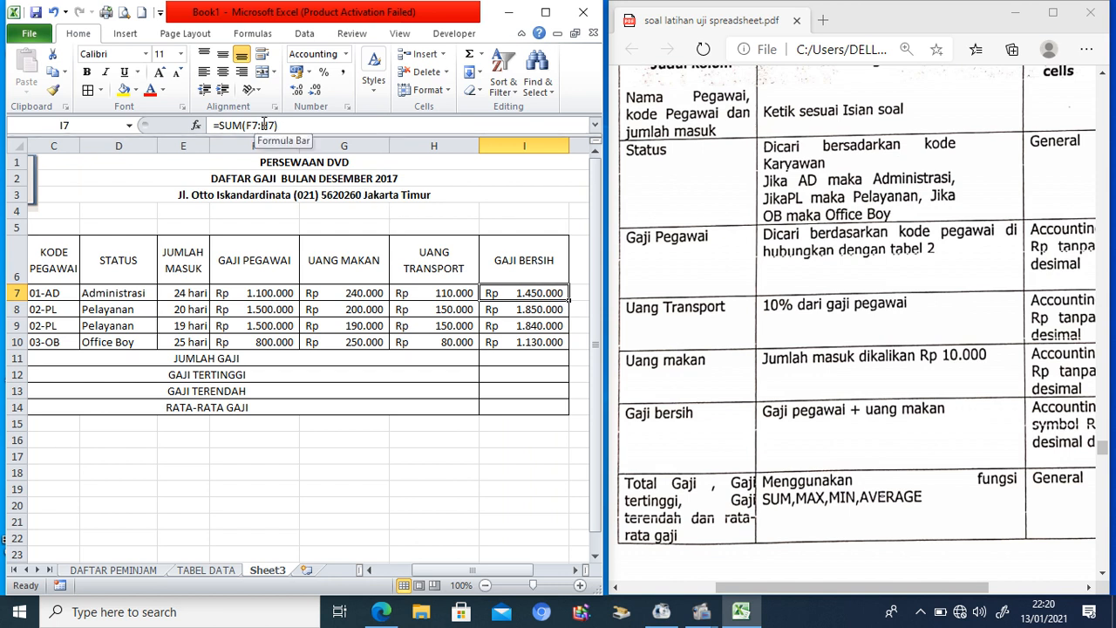
{"action": "type", "text": "=SUM("}
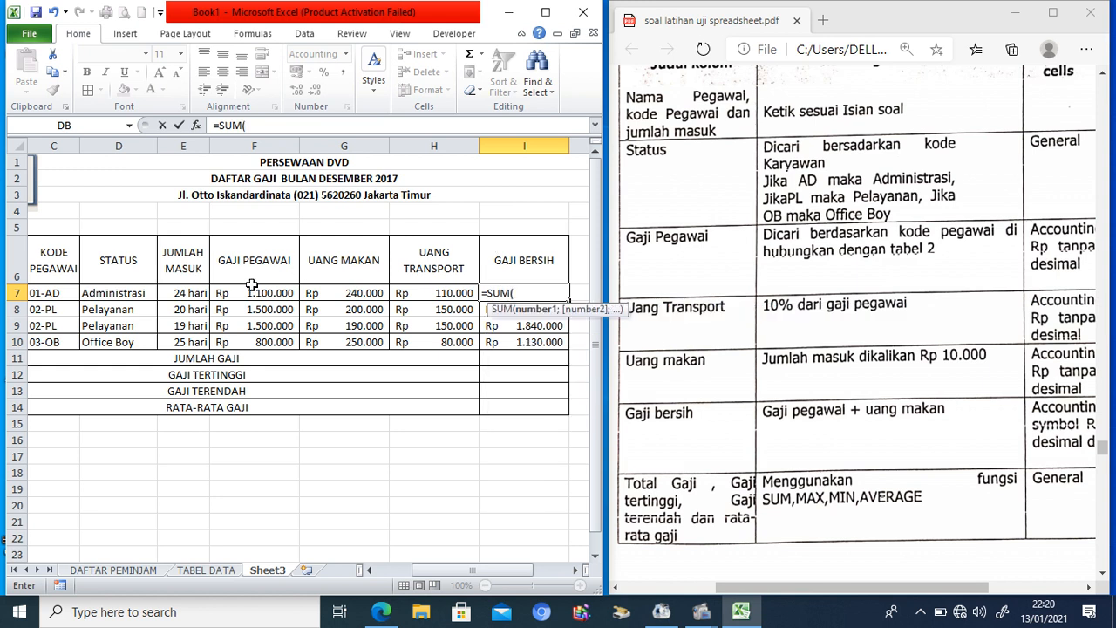
{"action": "left_click_drag", "start_coordinate": [252, 293], "coordinate": [332, 294]}
{"action": "type", "text": ")"}
{"action": "key", "text": "Return"}
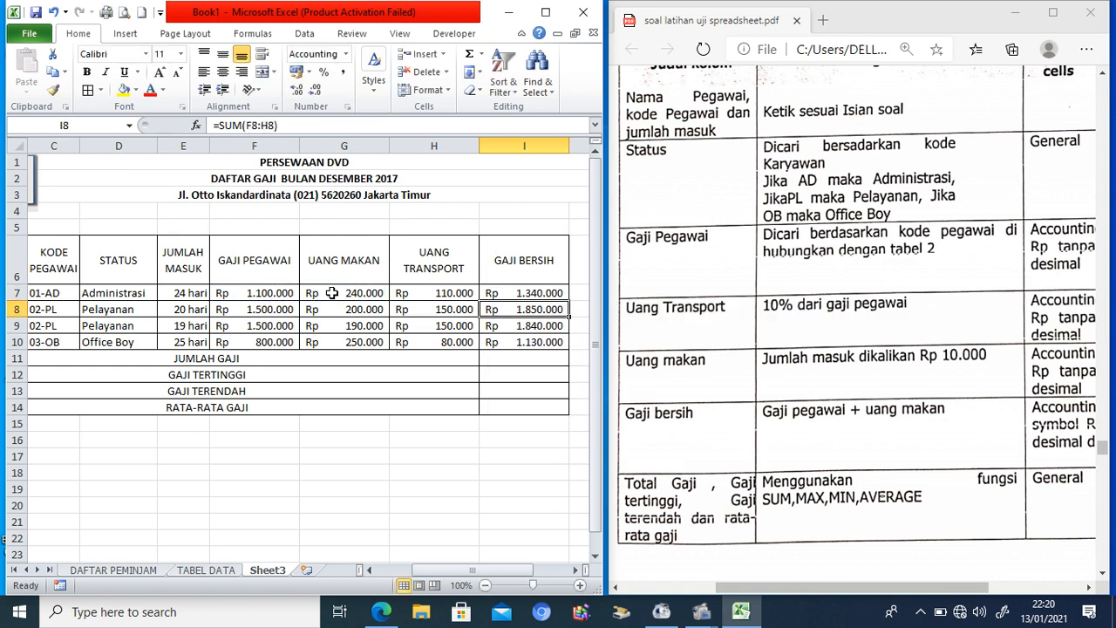
Step: Fill the =SUM(F7:G7) net pay formula down to I10
{"action": "left_click", "coordinate": [544, 293]}
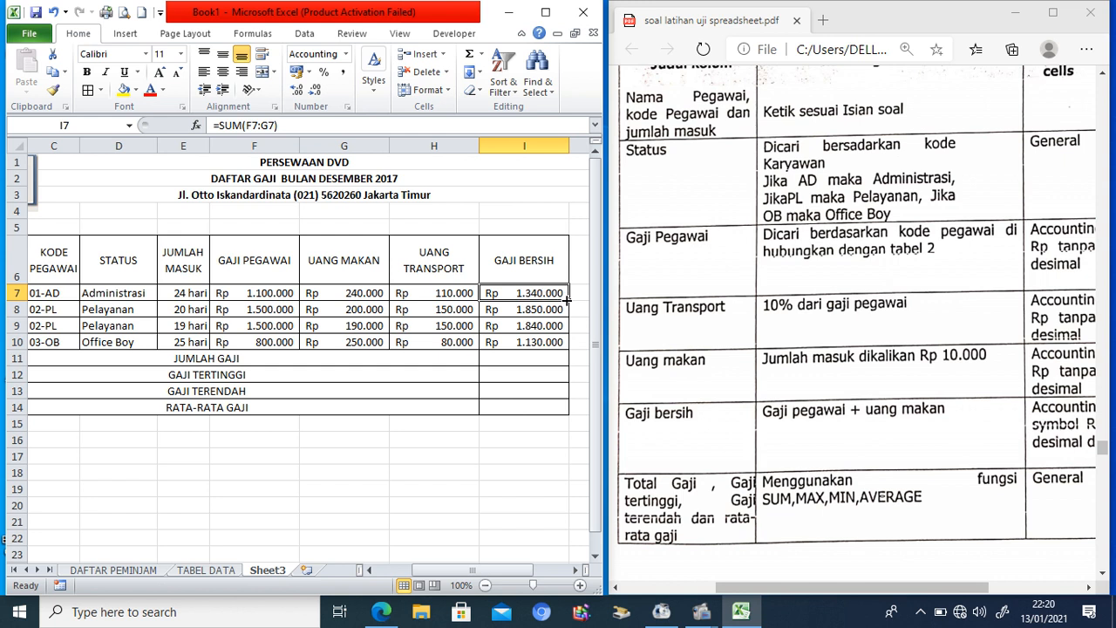
{"action": "left_click_drag", "start_coordinate": [569, 301], "coordinate": [560, 352]}
{"action": "left_click", "coordinate": [529, 361]}
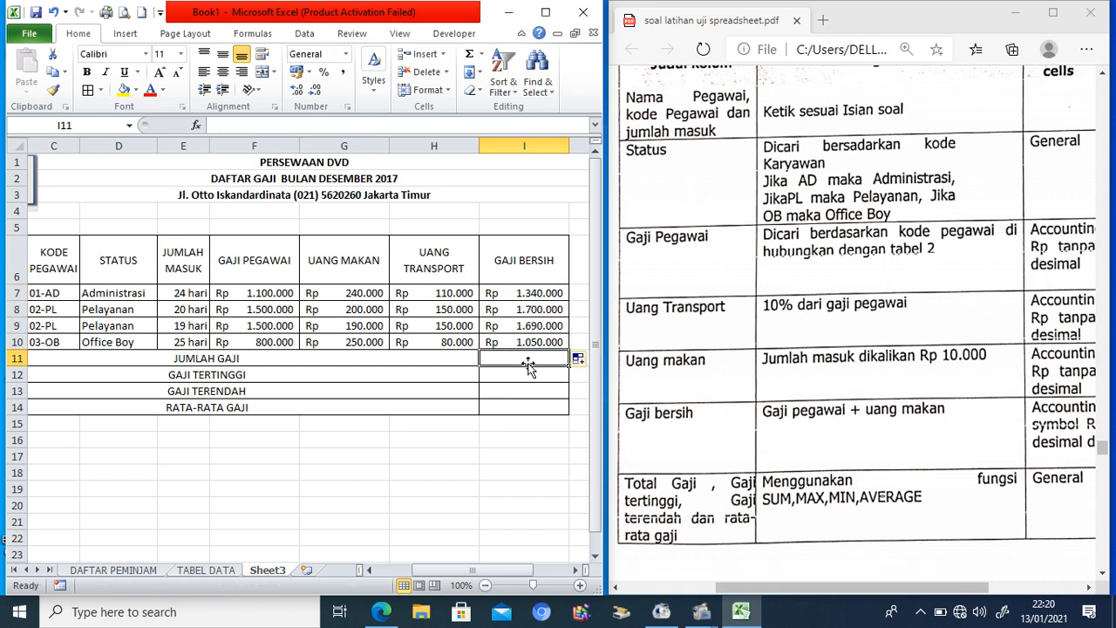
Step: Enter =SUM(I7:I10) and =MAX(I7:I10) for the net pay total 5.780.000 and highest 1.700.000
{"action": "type", "text": "=SUM("}
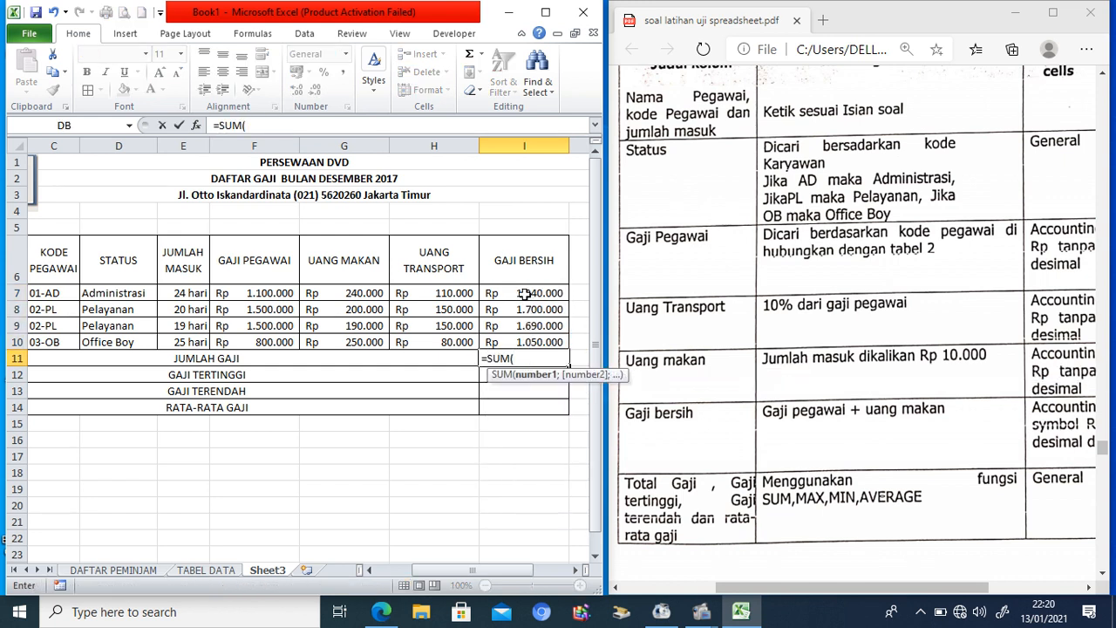
{"action": "left_click_drag", "start_coordinate": [525, 294], "coordinate": [524, 337]}
{"action": "type", "text": ")"}
{"action": "key", "text": "Return"}
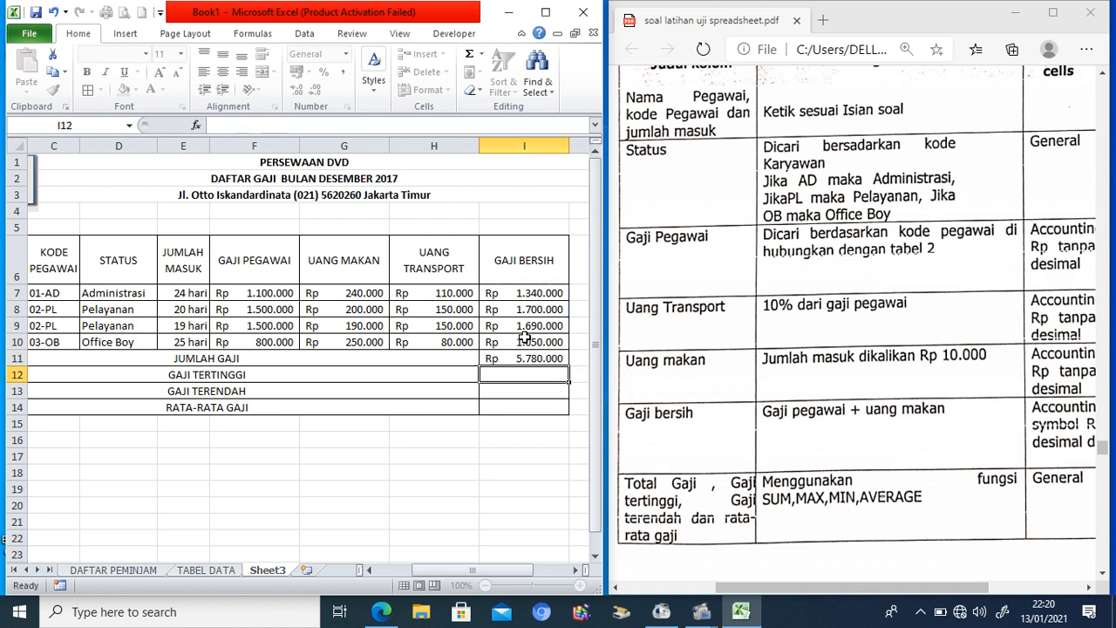
{"action": "type", "text": "=MAX("}
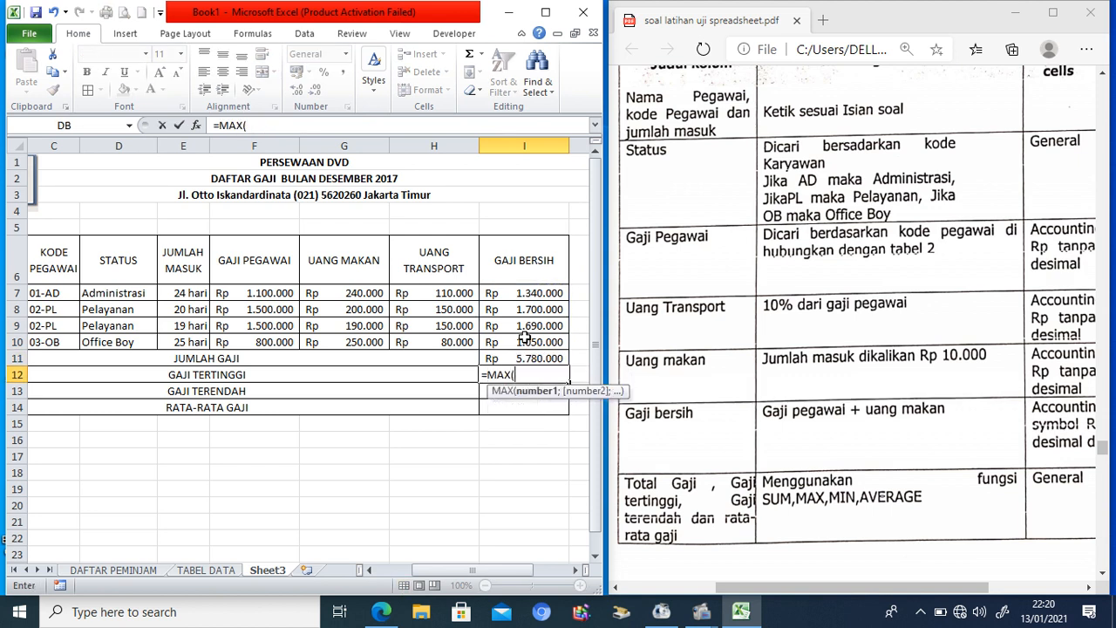
{"action": "left_click_drag", "start_coordinate": [524, 294], "coordinate": [530, 337]}
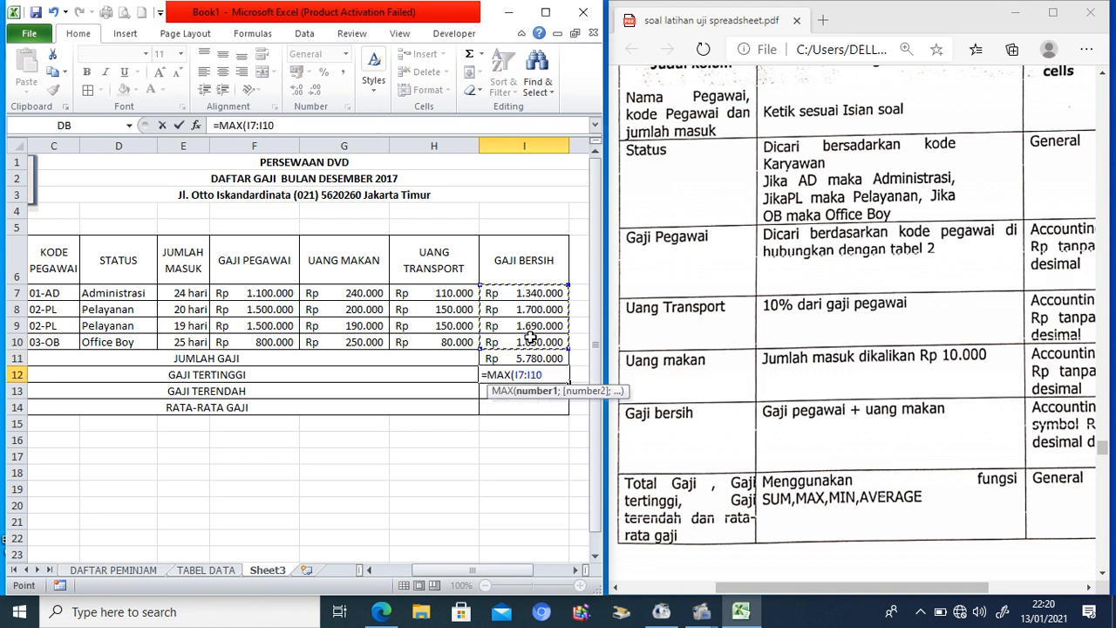
{"action": "type", "text": ")"}
{"action": "key", "text": "Return"}
Step: Enter =MIN(I7:I10) and =AVERAGE(I7:I10) for the lowest 1.050.000 and average 1.445.000 net pay
{"action": "type", "text": "="}
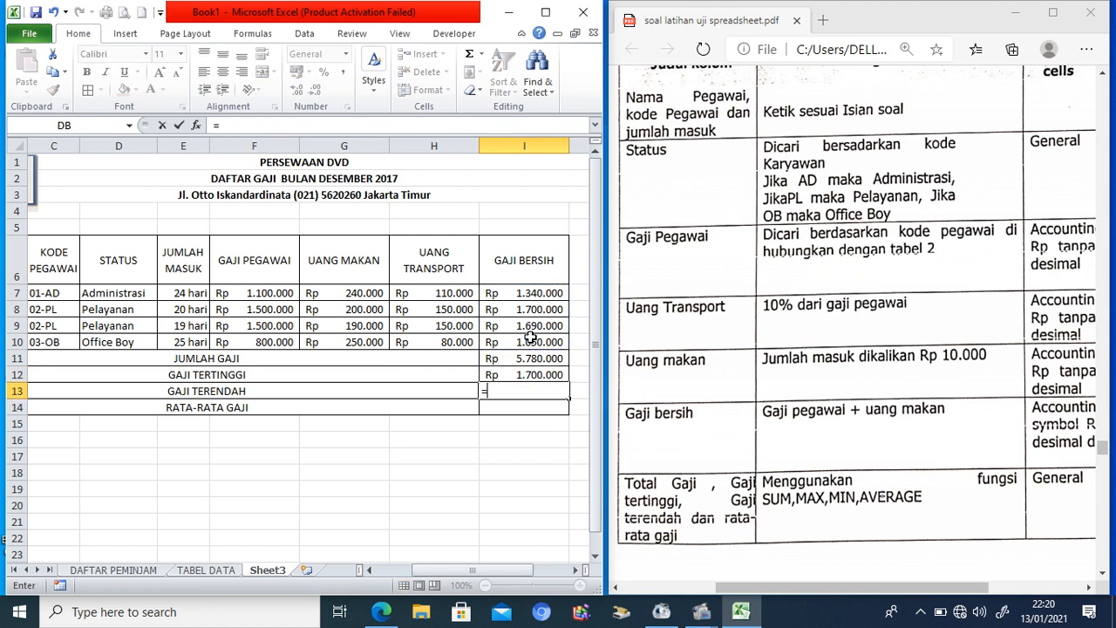
{"action": "type", "text": "MIN("}
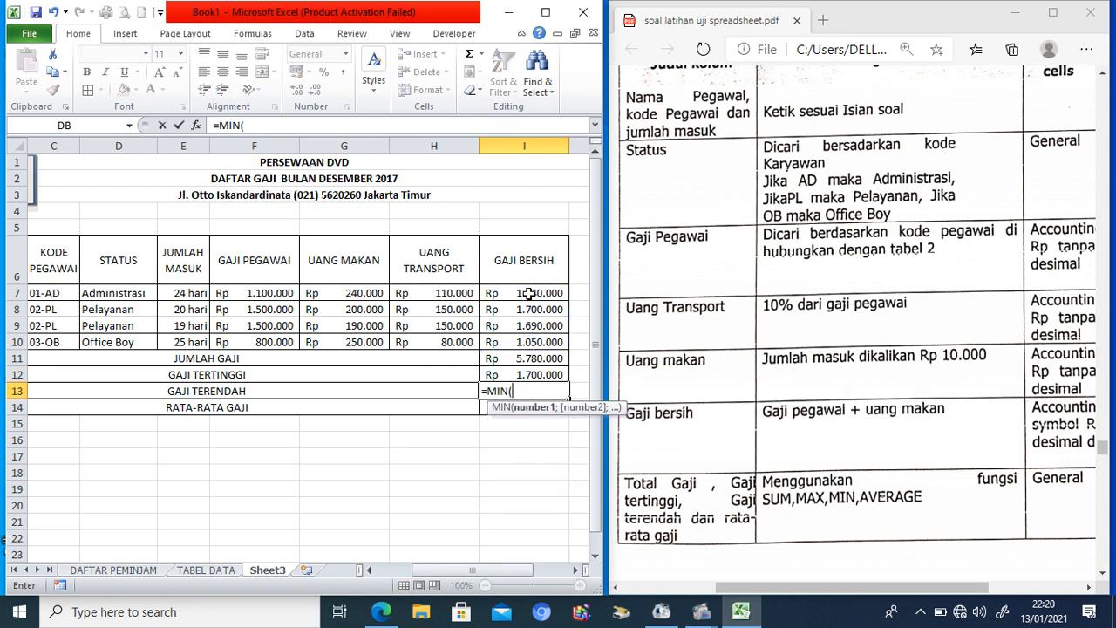
{"action": "left_click_drag", "start_coordinate": [533, 293], "coordinate": [528, 347]}
{"action": "type", "text": ")"}
{"action": "key", "text": "Return"}
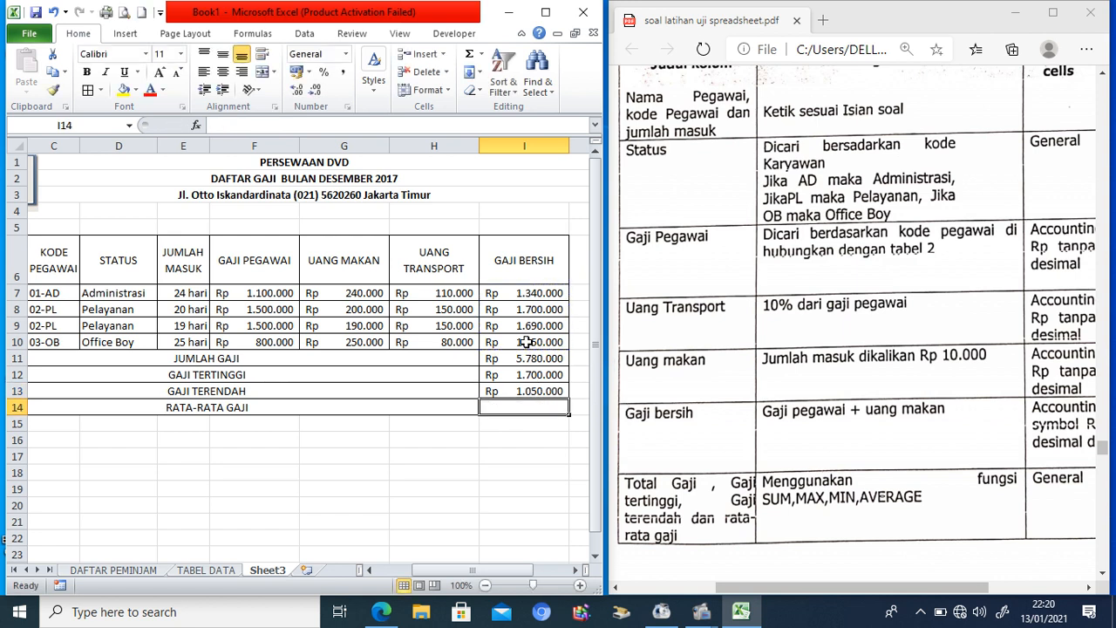
{"action": "type", "text": "=AVERAGE("}
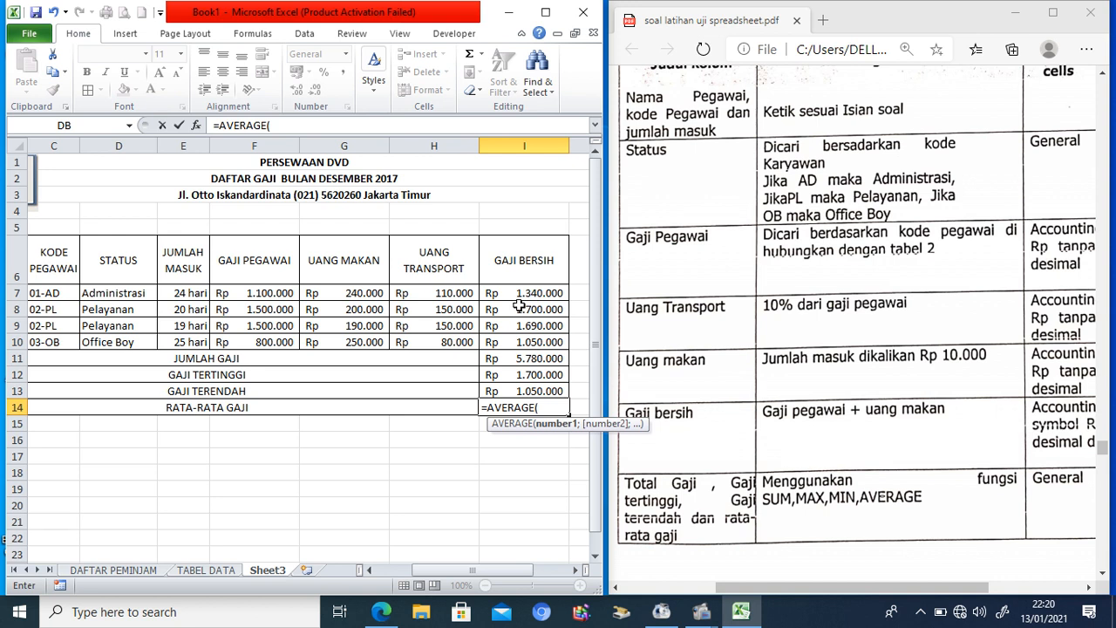
{"action": "left_click_drag", "start_coordinate": [519, 294], "coordinate": [518, 342]}
{"action": "type", "text": ")"}
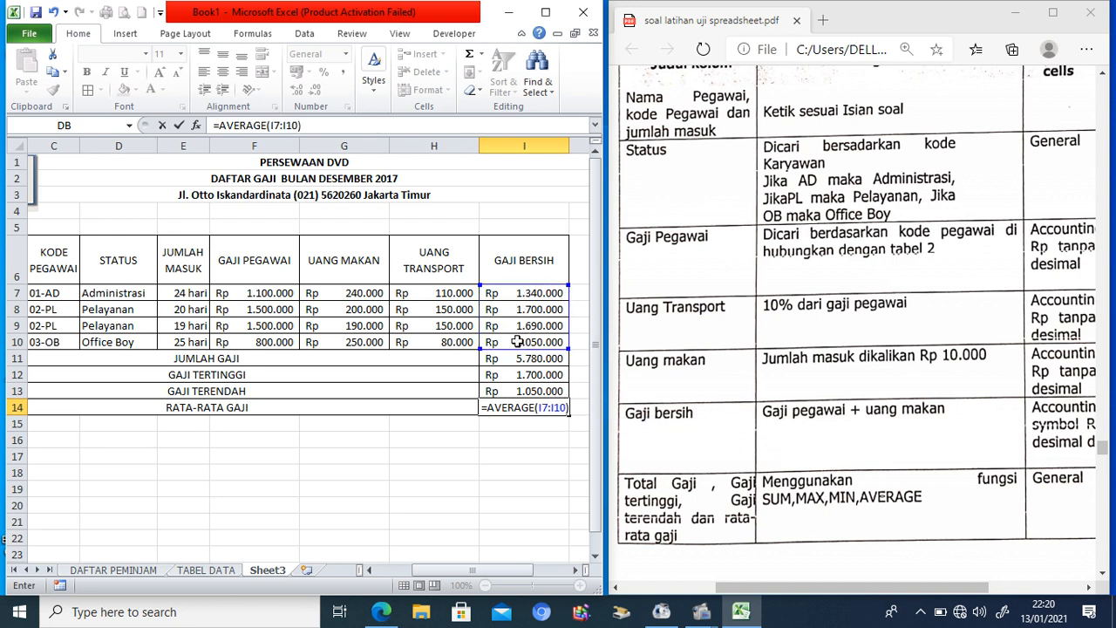
{"action": "key", "text": "Return"}
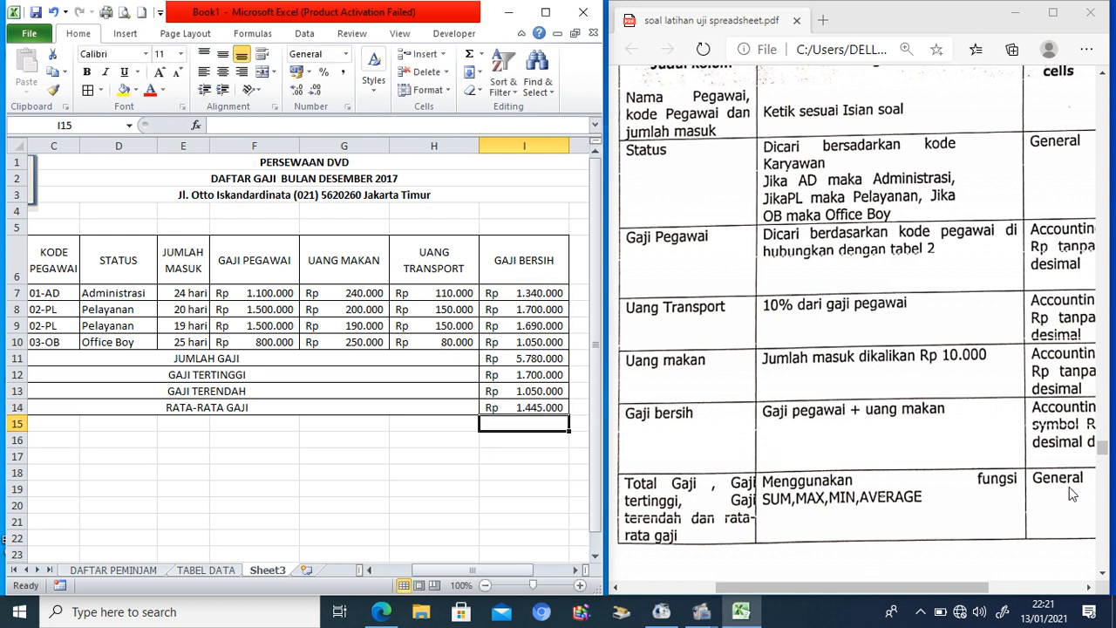
{"action": "mouse_move", "coordinate": [1108, 449]}
{"action": "left_mouse_down"}
{"action": "mouse_move", "coordinate": [1105, 421]}
{"action": "mouse_move", "coordinate": [1104, 440]}
{"action": "left_mouse_up"}
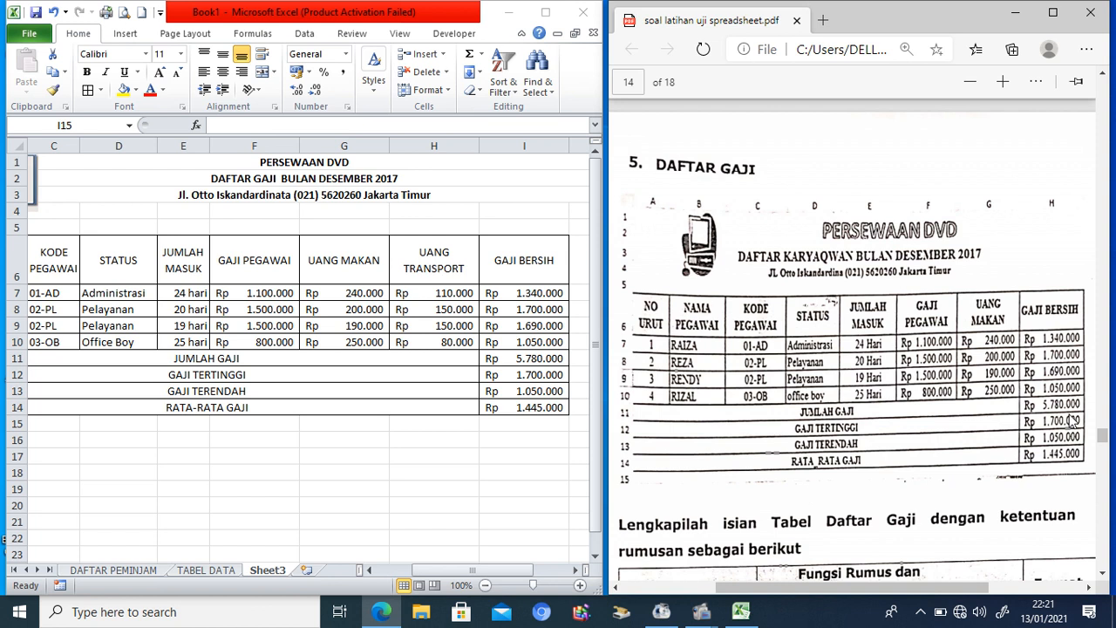
Step: Rename the Sheet3 tab to 'DAFTAR GAJI'
{"action": "left_click", "coordinate": [259, 572]}
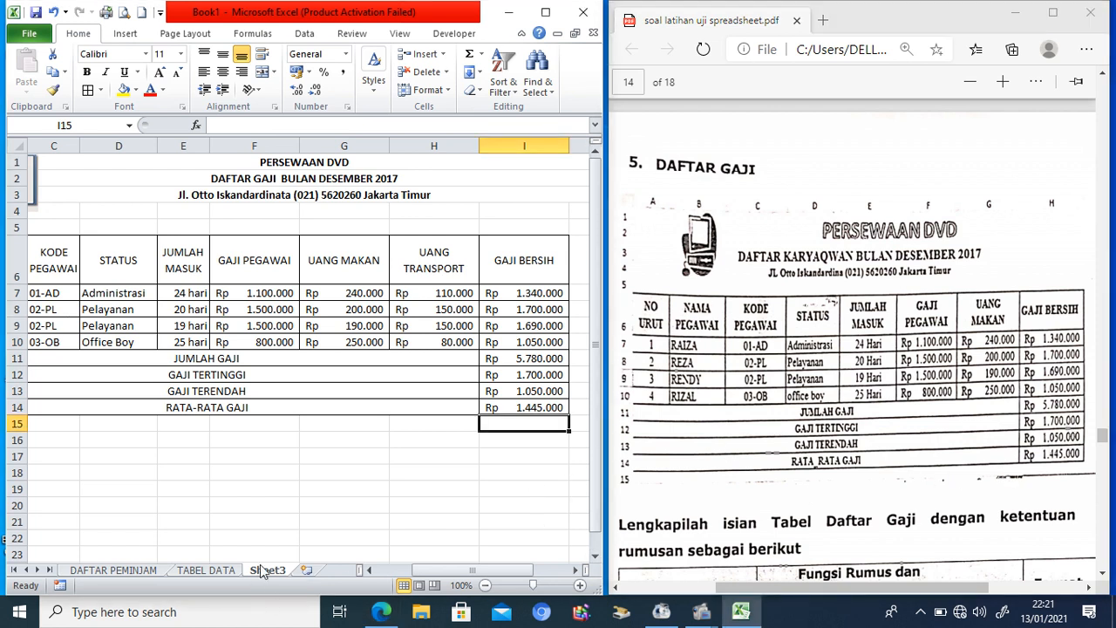
{"action": "right_click", "coordinate": [262, 571]}
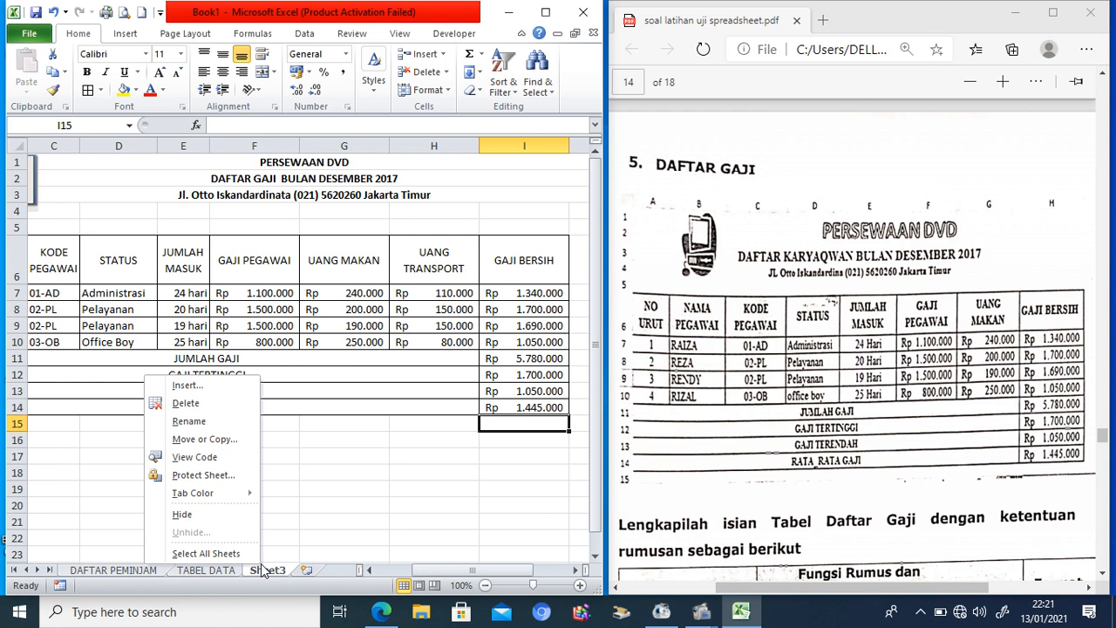
{"action": "left_click", "coordinate": [201, 432]}
{"action": "type", "text": "DAFTAR"}
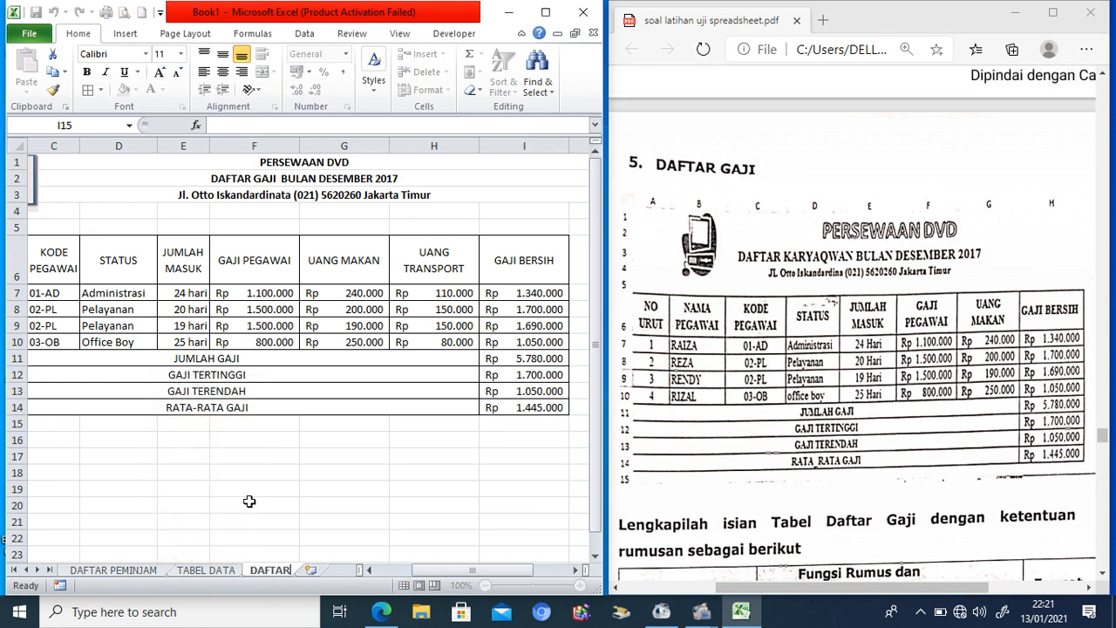
{"action": "type", "text": " GAJI"}
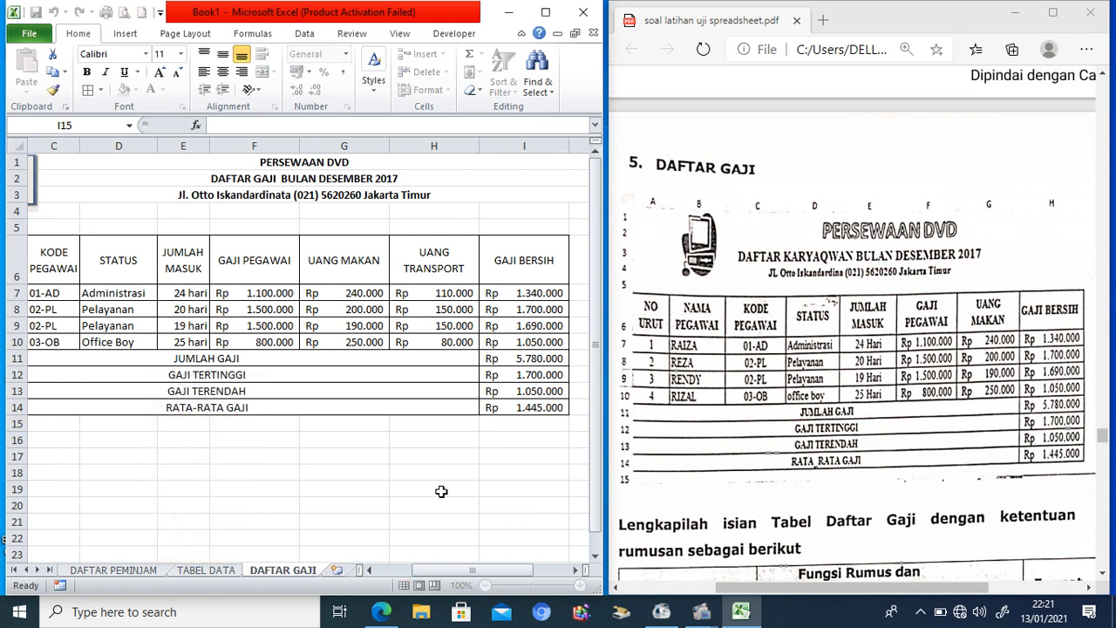
{"action": "left_click_drag", "start_coordinate": [1103, 439], "coordinate": [1103, 495]}
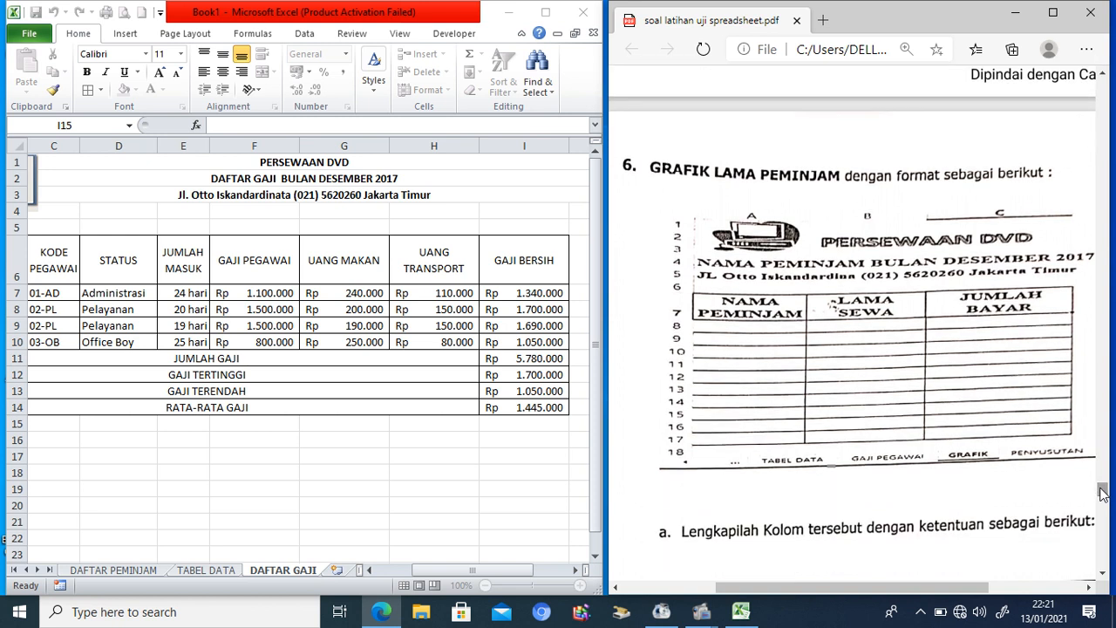
Step: Scroll the exercise PDF down to task 6, GRAFIK LAMA PEMINJAM
{"action": "mouse_move", "coordinate": [965, 593]}
{"action": "left_mouse_down"}
{"action": "mouse_move", "coordinate": [987, 593]}
{"action": "mouse_move", "coordinate": [967, 592]}
{"action": "left_mouse_up"}
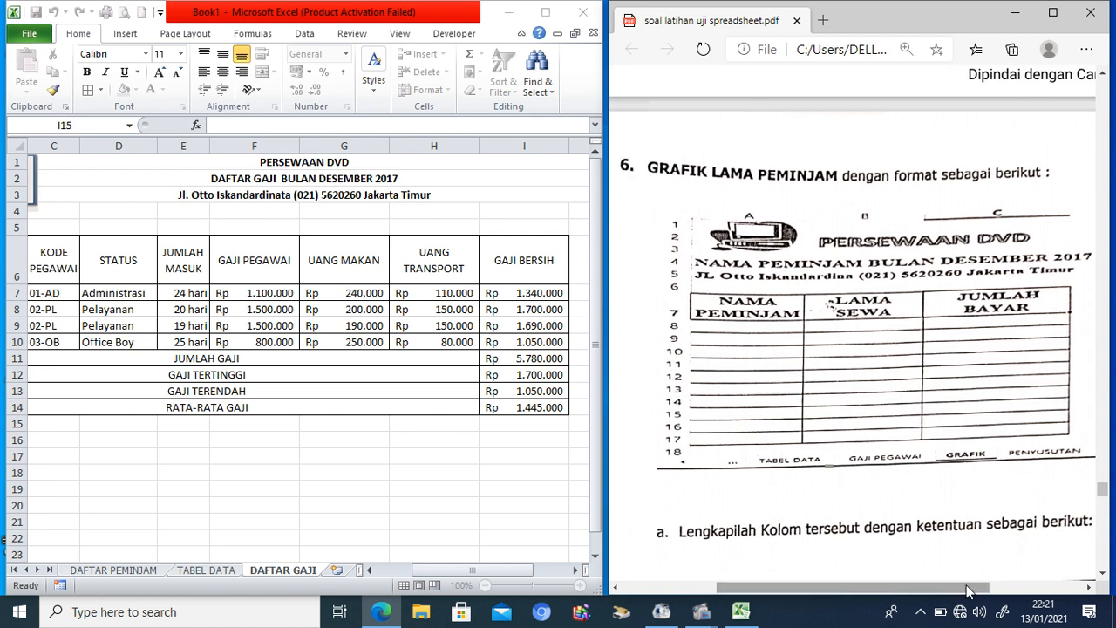
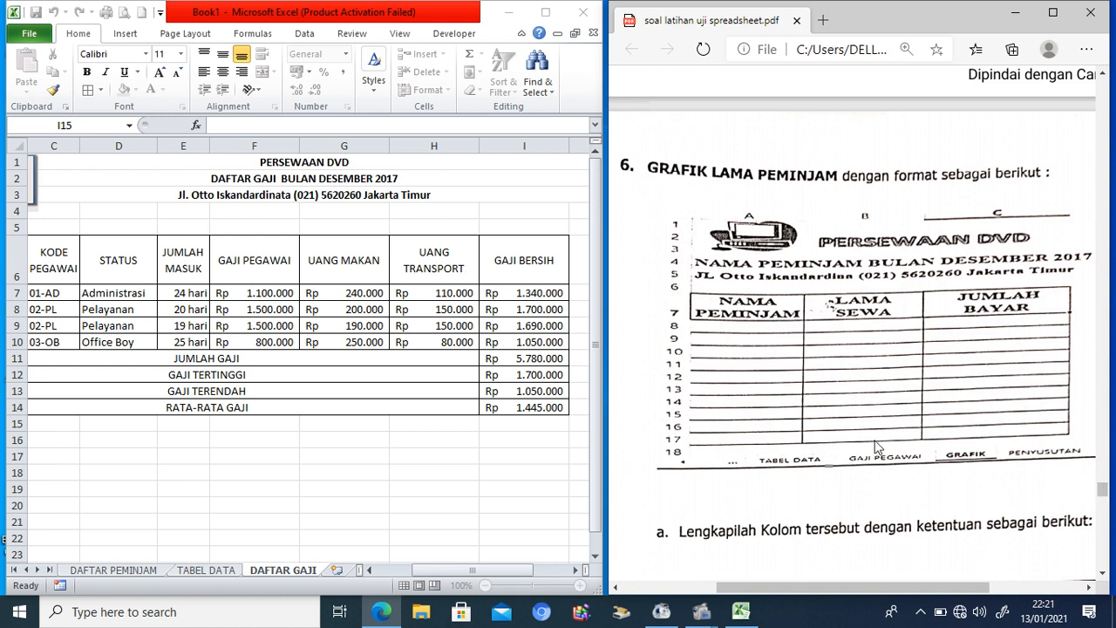
Step: Copy the DAFTAR PEMINJAM title block into a new worksheet and retitle line two NAMA PEMINJAM BULAN DESEMBER 2017
{"action": "left_click", "coordinate": [335, 570]}
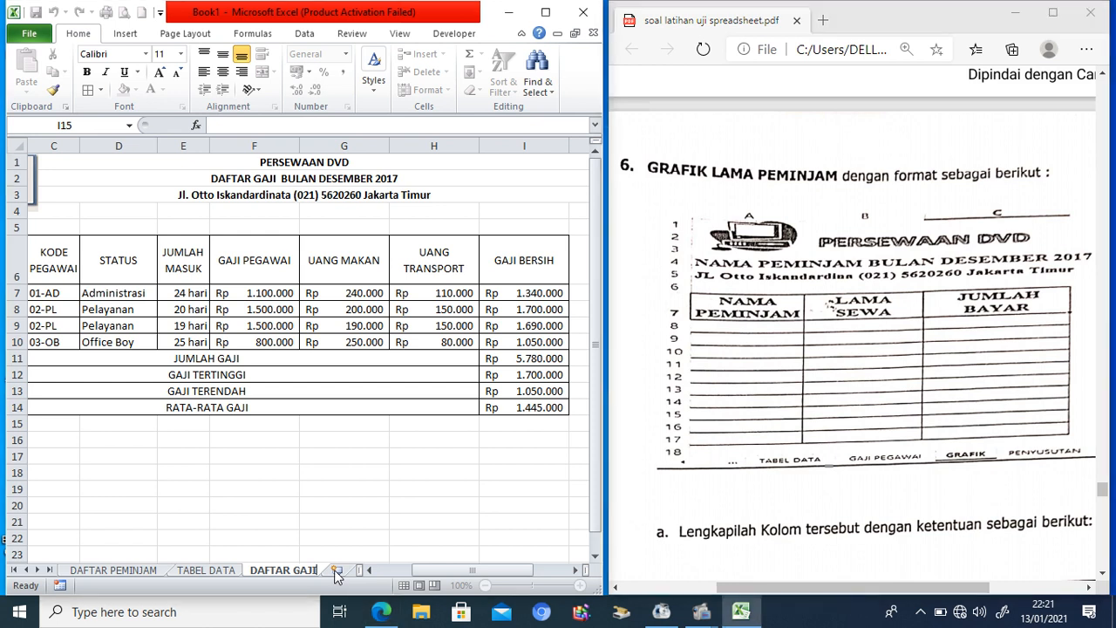
{"action": "left_click", "coordinate": [131, 571]}
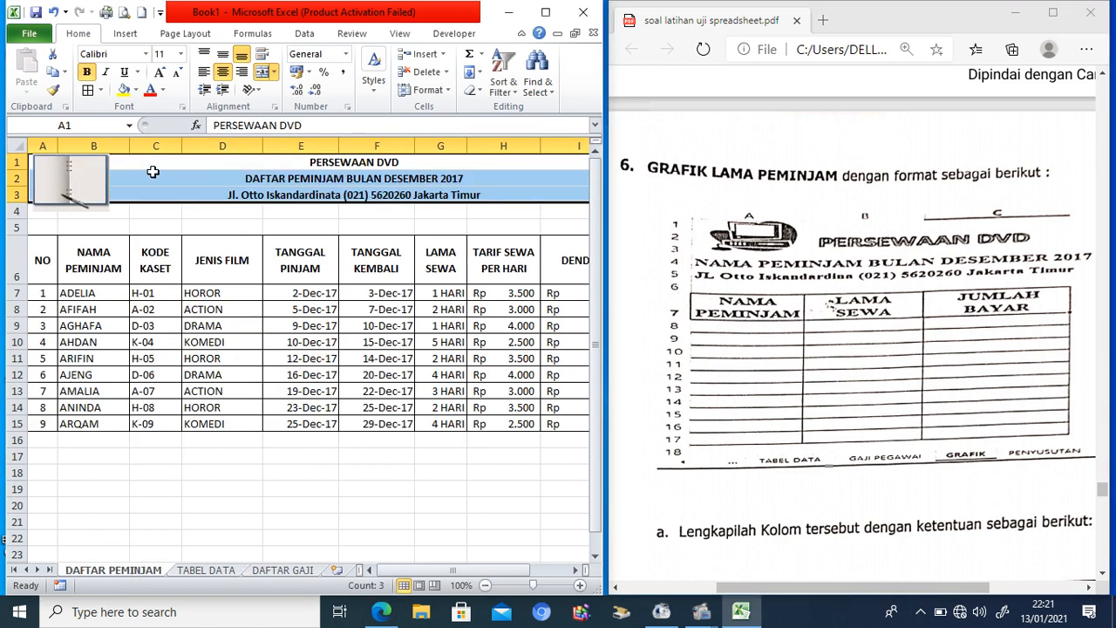
{"action": "key", "text": "ctrl+c"}
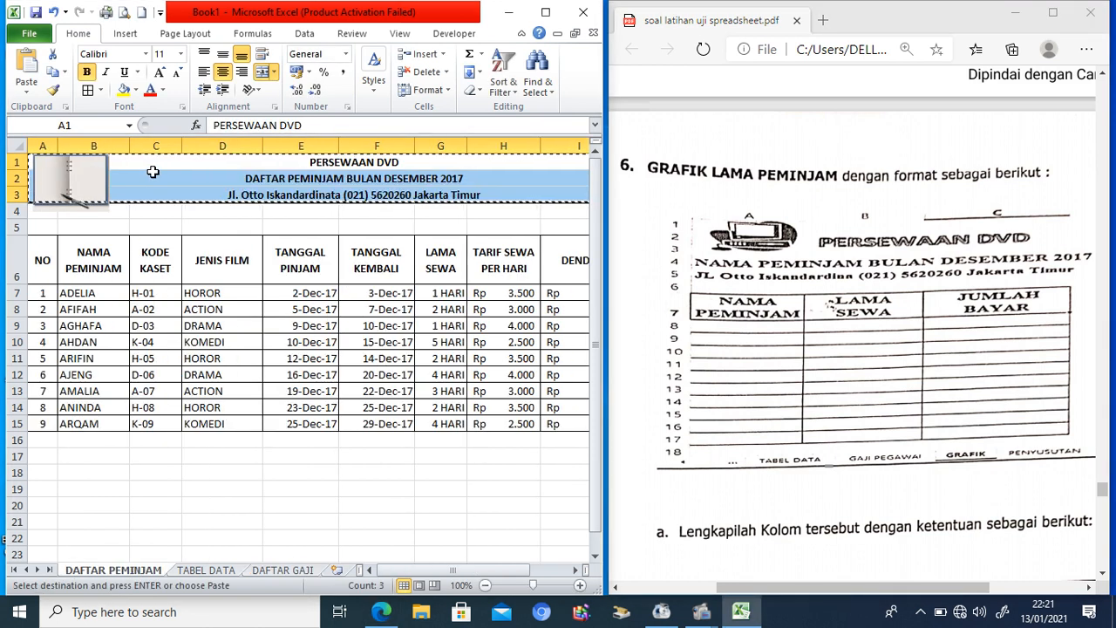
{"action": "left_click", "coordinate": [338, 571]}
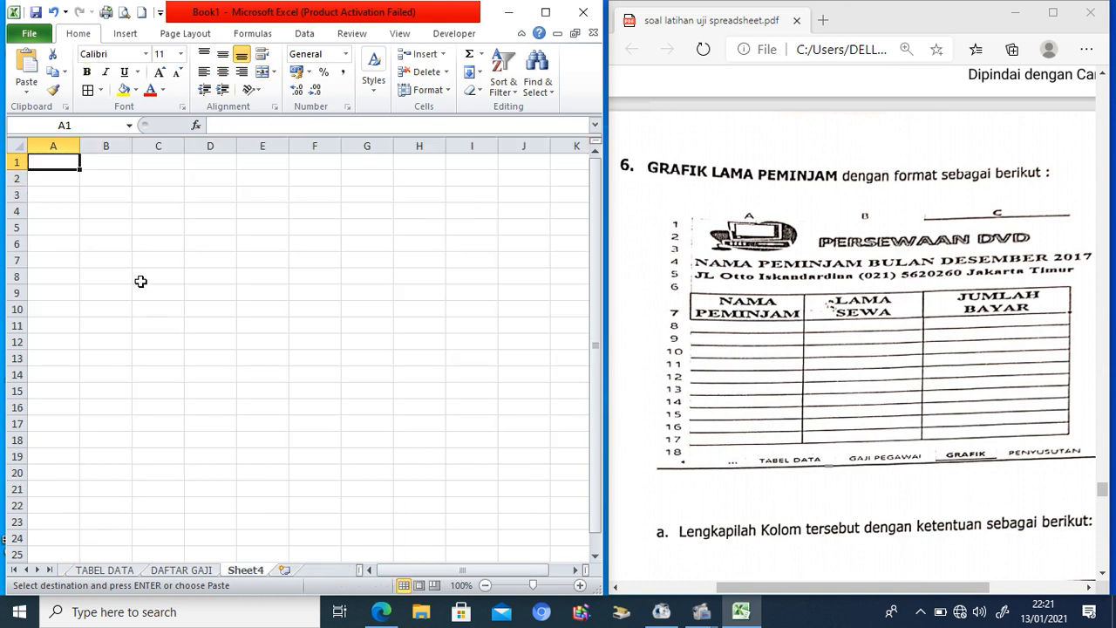
{"action": "key", "text": "ctrl+v"}
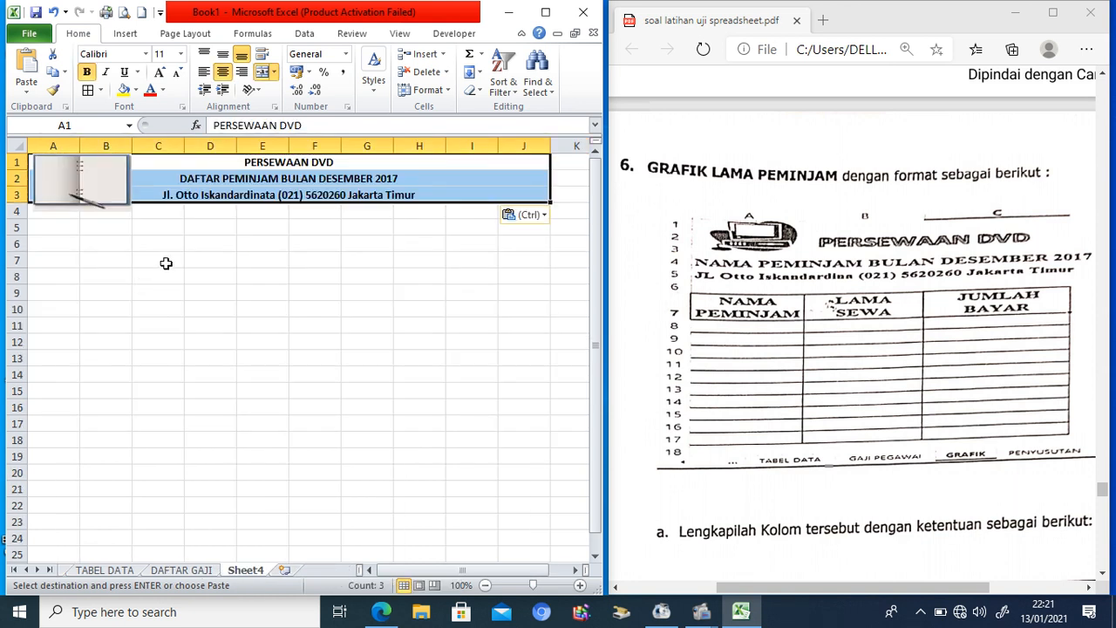
{"action": "left_click", "coordinate": [166, 263]}
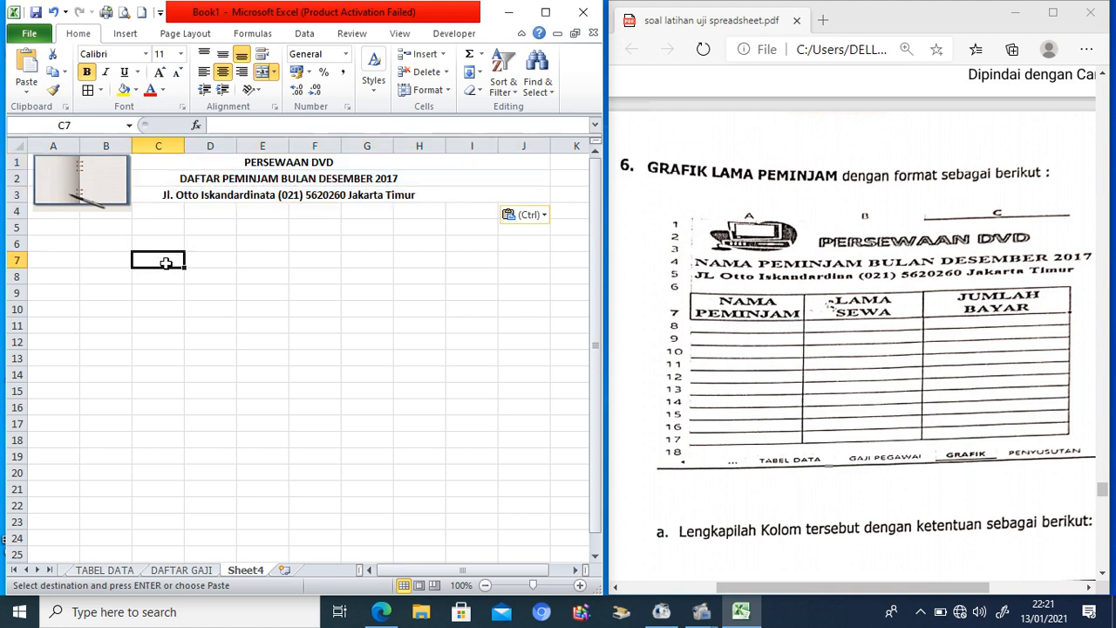
{"action": "left_click", "coordinate": [190, 179]}
{"action": "left_click", "coordinate": [235, 126]}
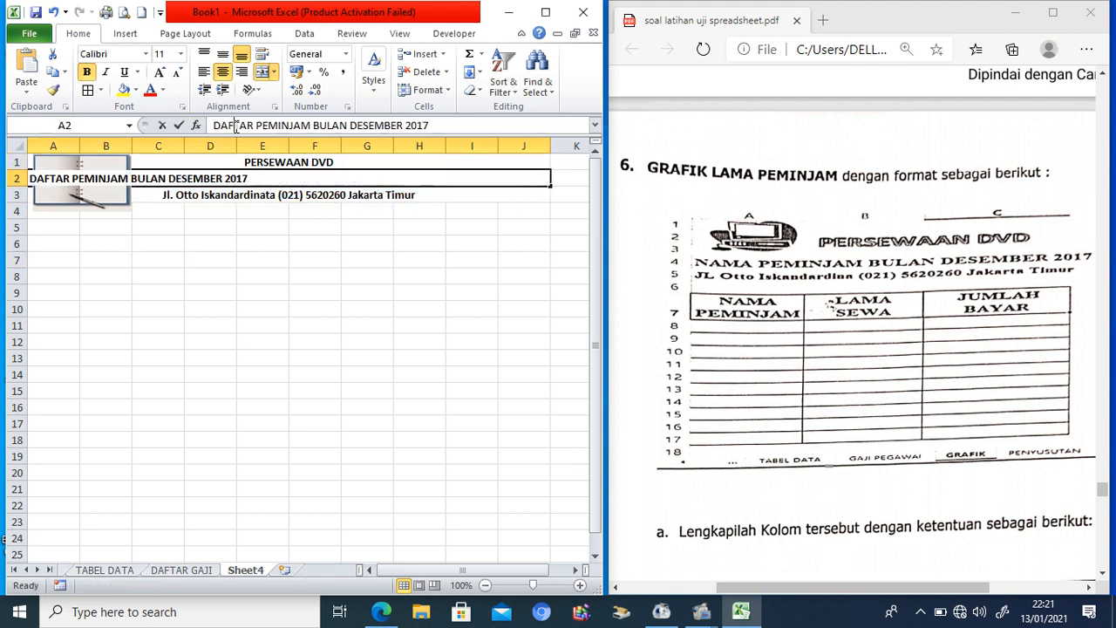
{"action": "double_click", "coordinate": [235, 126]}
{"action": "type", "text": "NAM"}
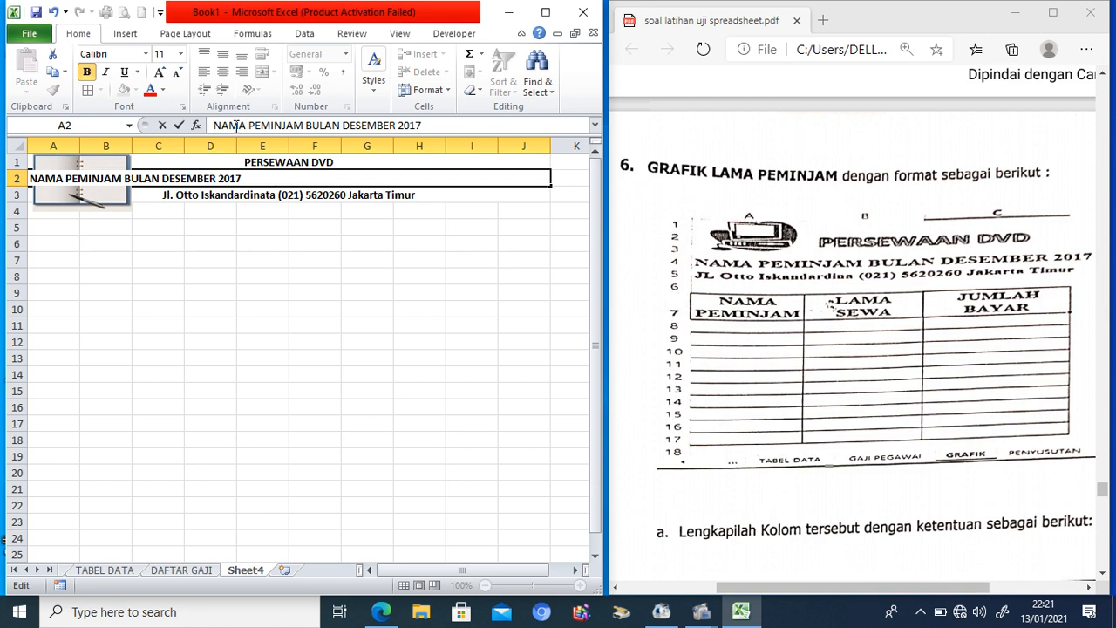
{"action": "key", "text": "Return"}
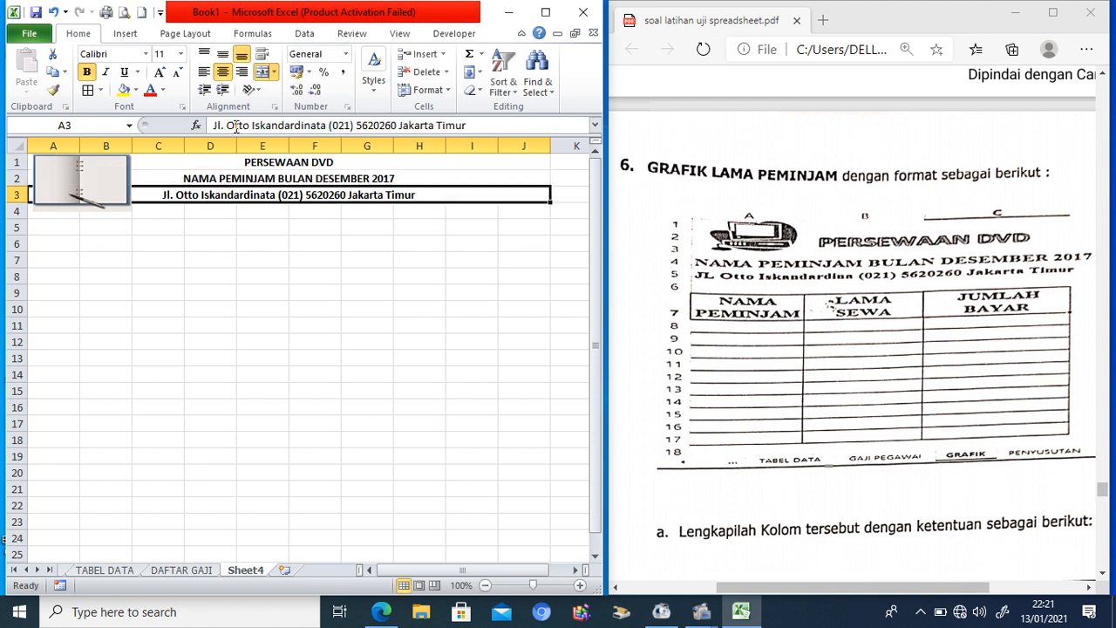
Step: Enter the headings NAMA PEMINJAM, LAMA SEWA and JUMLAH BAYAR in A7:C7
{"action": "left_click", "coordinate": [58, 261]}
{"action": "type", "text": "NAMA PE"}
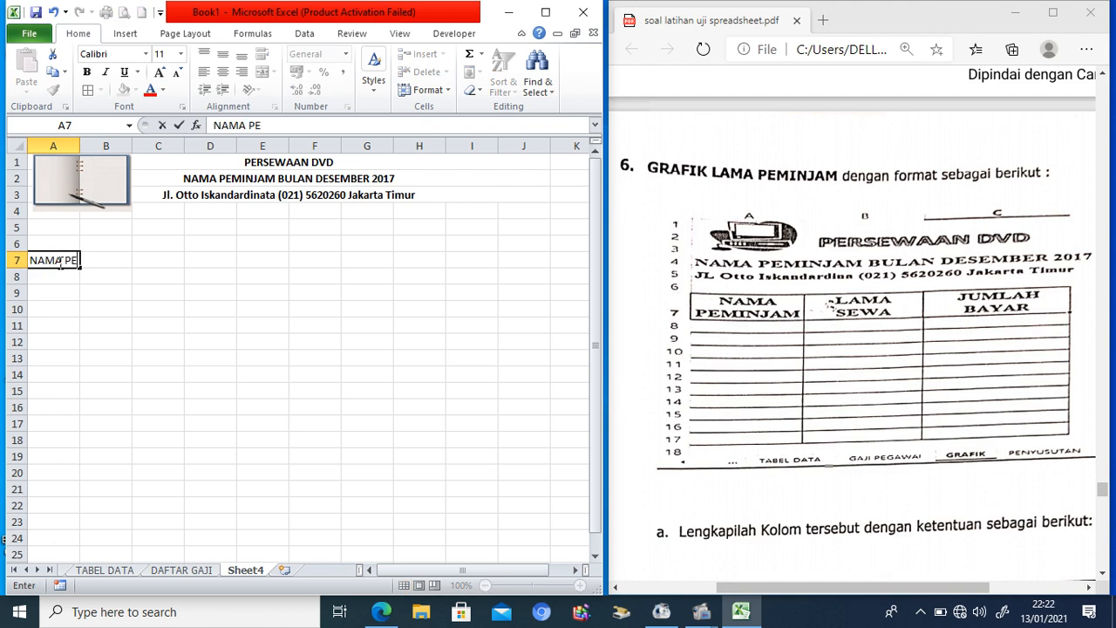
{"action": "type", "text": "MINJAM"}
{"action": "key", "text": "Tab"}
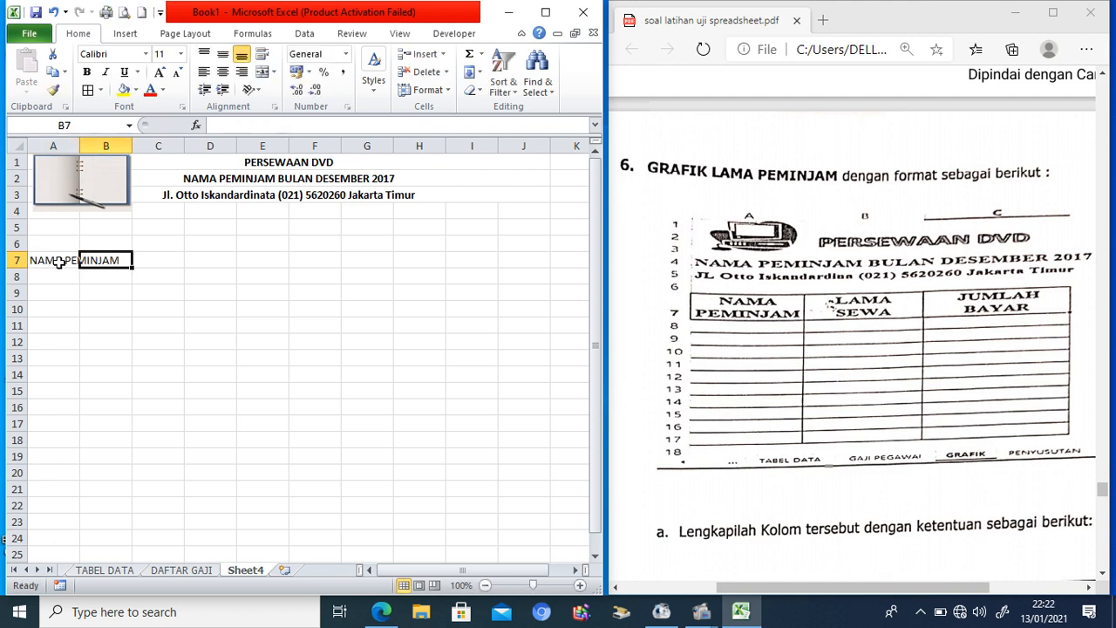
{"action": "type", "text": "LAMA SEWA"}
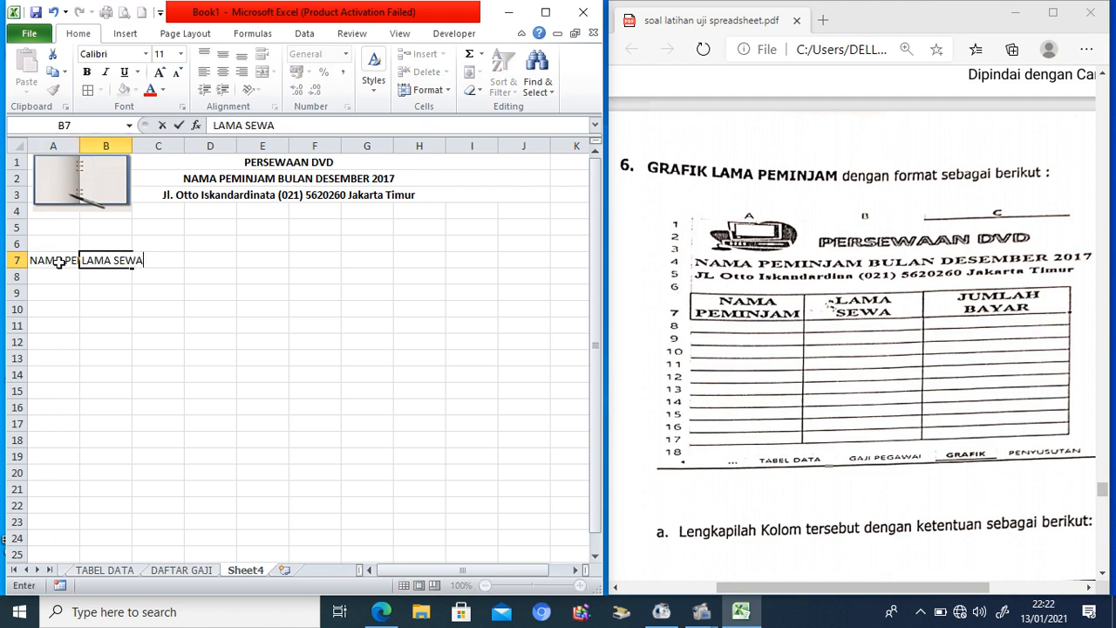
{"action": "key", "text": "Tab"}
{"action": "type", "text": "JUMLAH "}
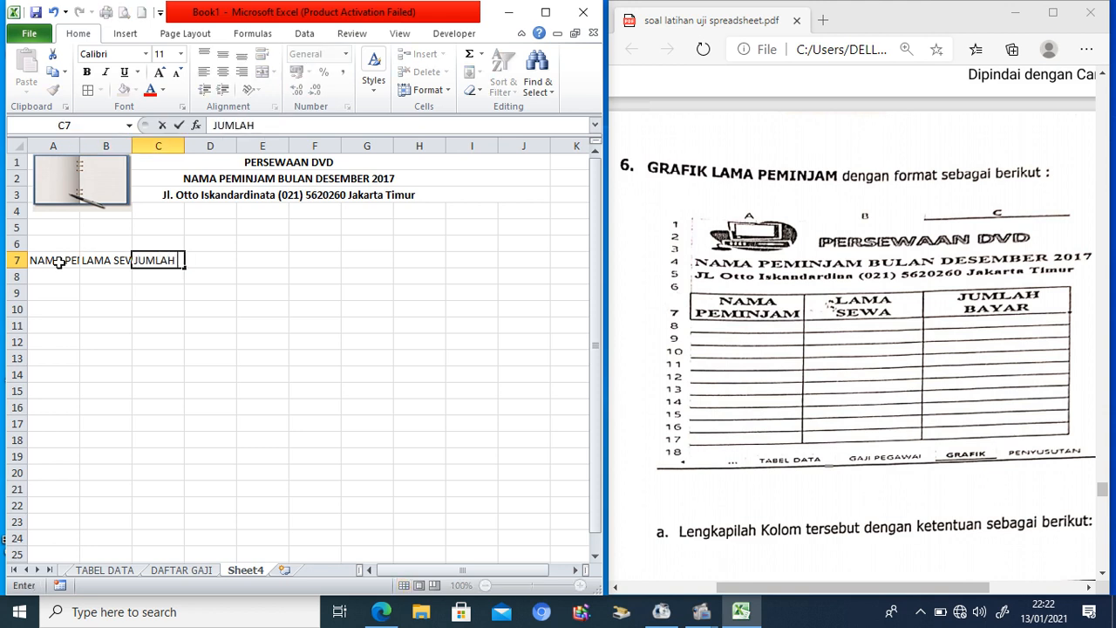
{"action": "type", "text": "BAYAR"}
{"action": "left_click", "coordinate": [126, 338]}
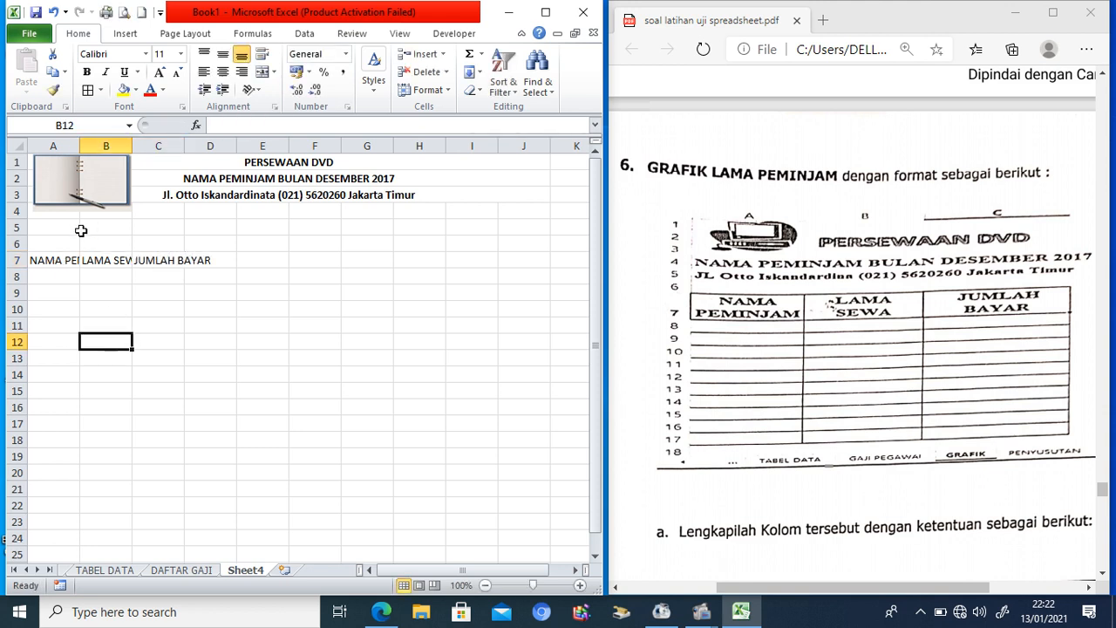
{"action": "left_click_drag", "start_coordinate": [54, 259], "coordinate": [145, 269]}
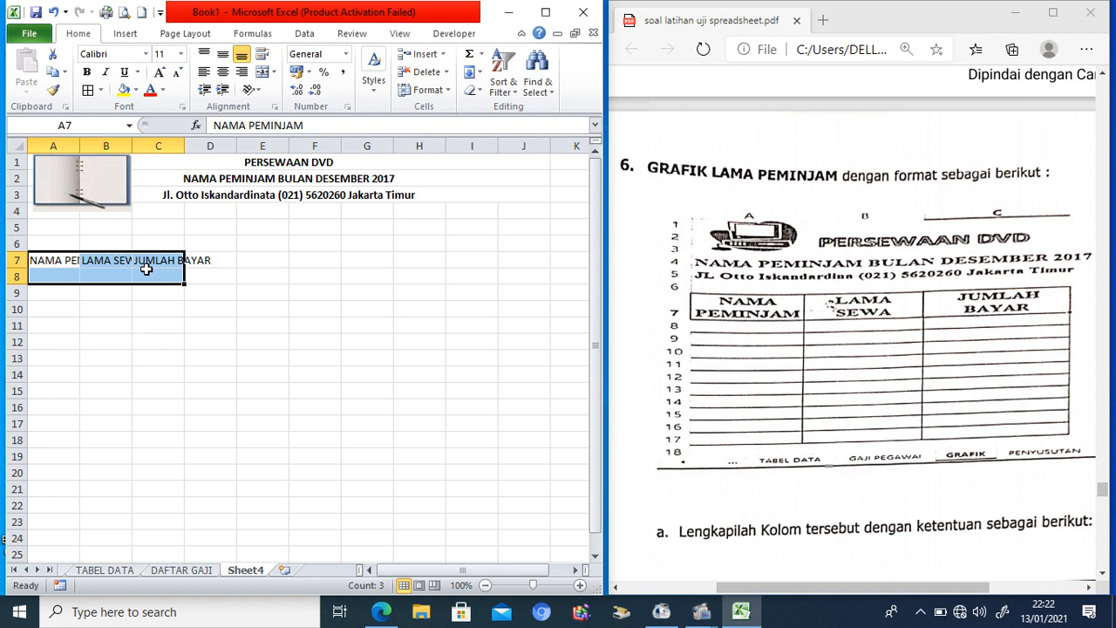
Step: Link A8 to 'DAFTAR PEMINJAM'!B7 for the first borrower's name, ADELIA
{"action": "left_click", "coordinate": [68, 272]}
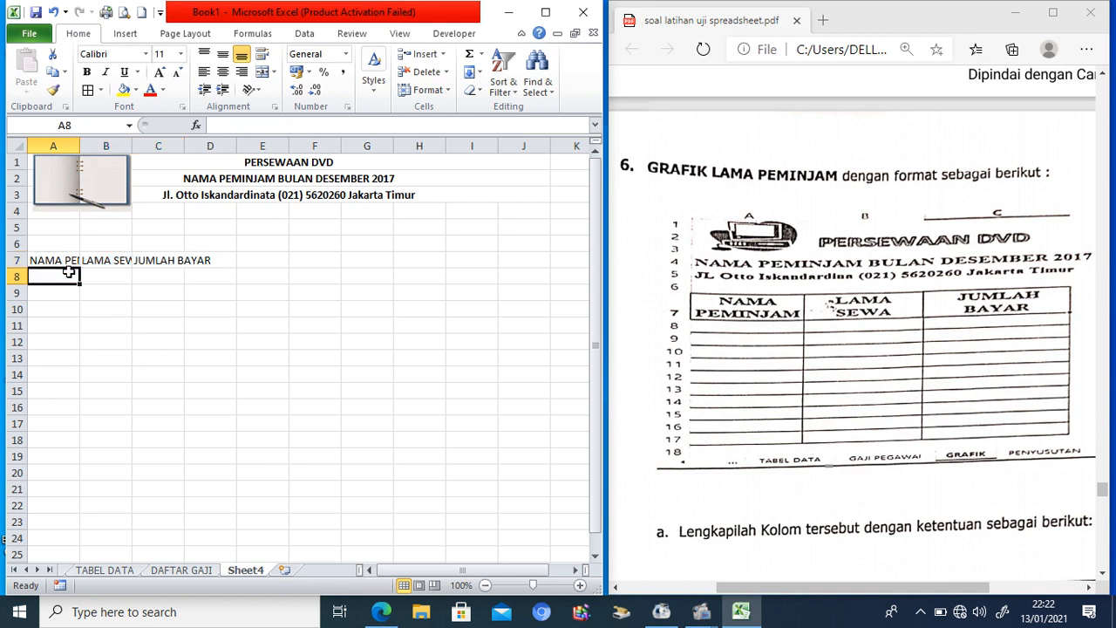
{"action": "type", "text": "="}
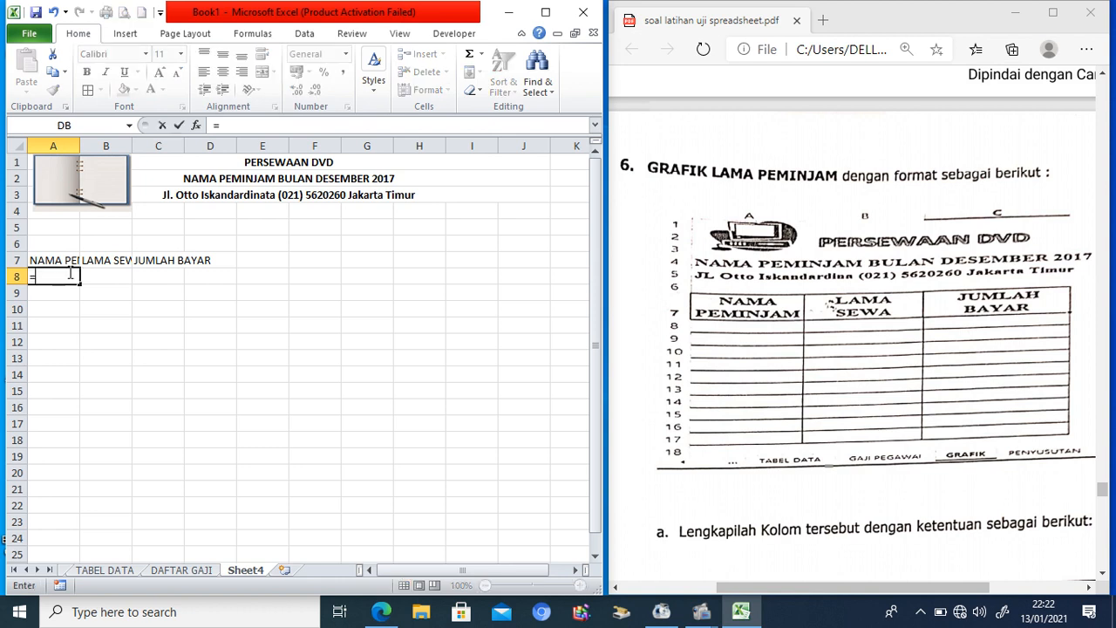
{"action": "left_click", "coordinate": [14, 570]}
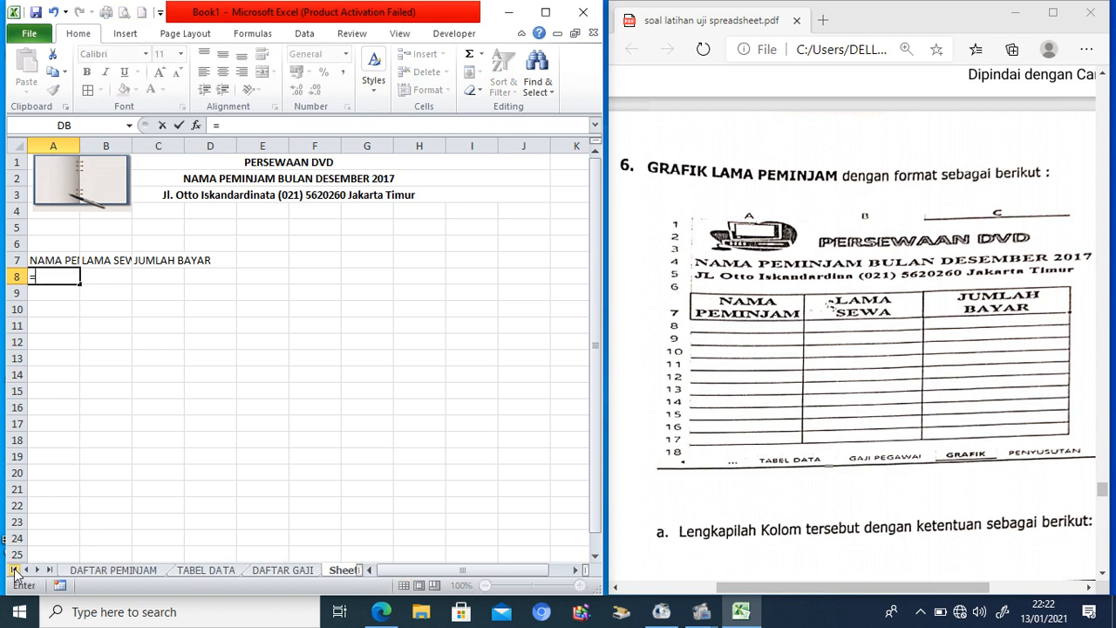
{"action": "left_click", "coordinate": [94, 572]}
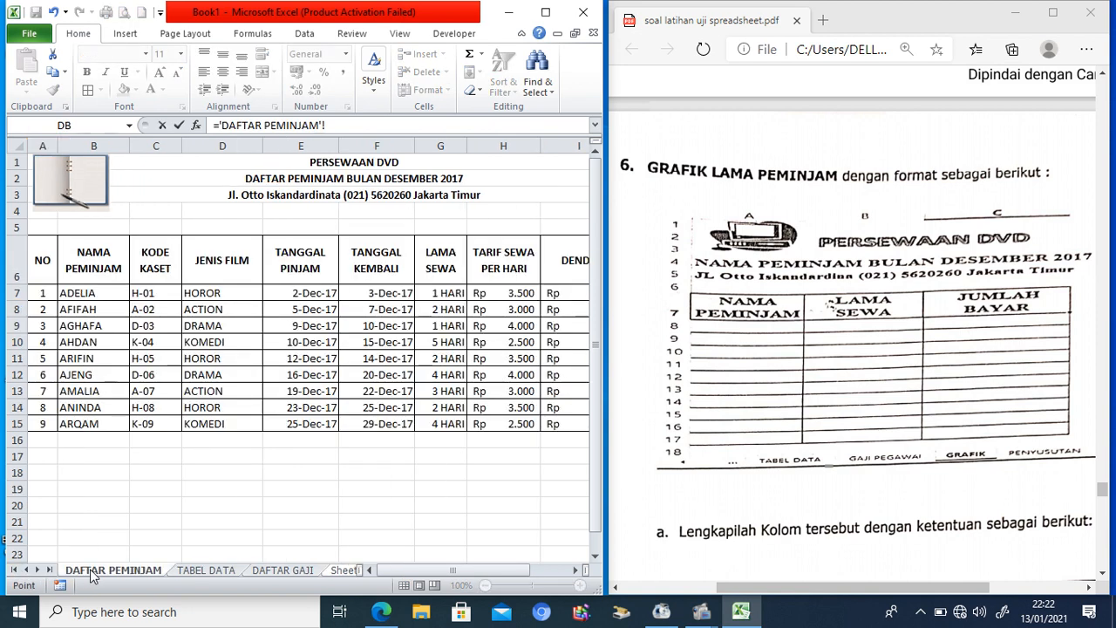
{"action": "left_click", "coordinate": [89, 295]}
{"action": "key", "text": "Return"}
Step: Link B8 to 'DAFTAR PEMINJAM'!G7 for the rental length 1
{"action": "left_click", "coordinate": [117, 281]}
{"action": "type", "text": "="}
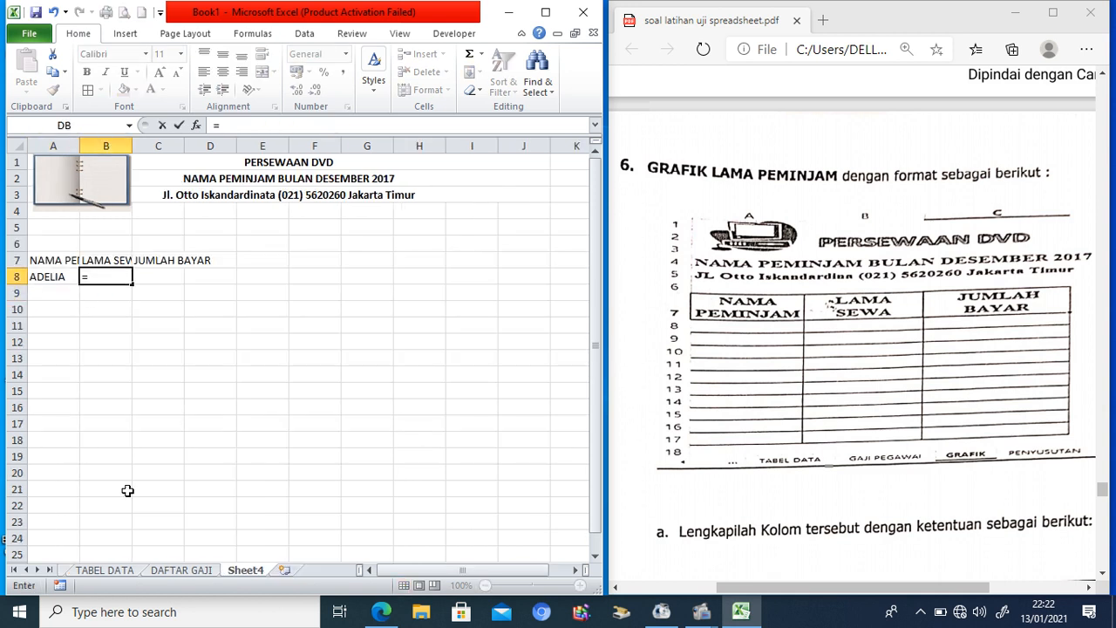
{"action": "left_click", "coordinate": [14, 570]}
{"action": "left_click", "coordinate": [85, 571]}
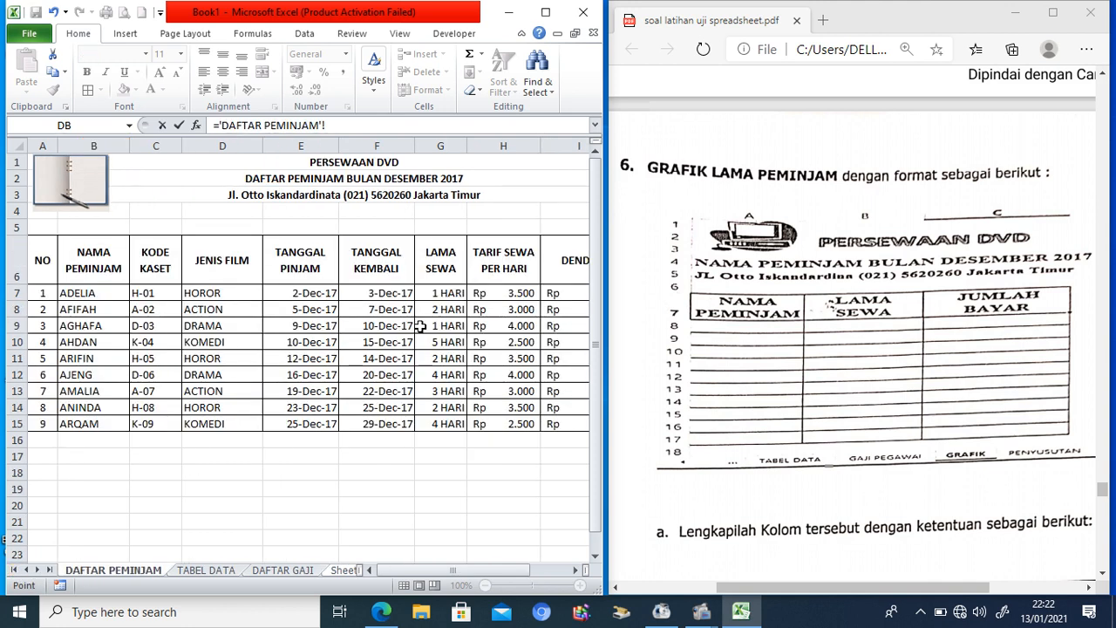
{"action": "left_click", "coordinate": [453, 295]}
{"action": "type", "text": ","}
{"action": "key", "text": "Return"}
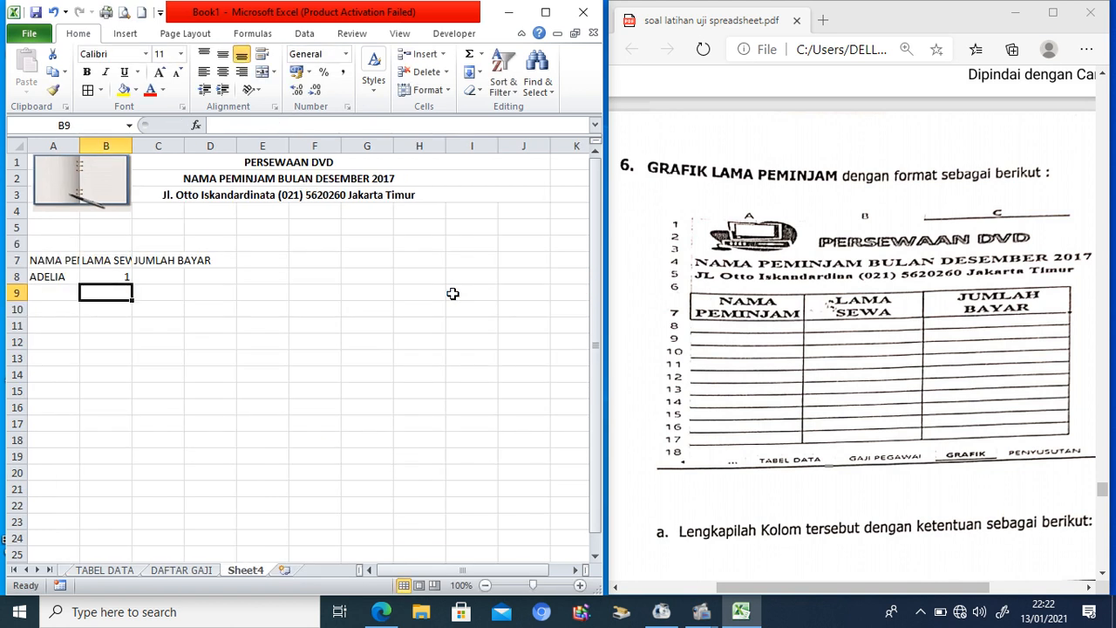
Step: Link C8 to 'DAFTAR PEMINJAM'!J7 for the payment of 3500
{"action": "left_click", "coordinate": [157, 277]}
{"action": "type", "text": "="}
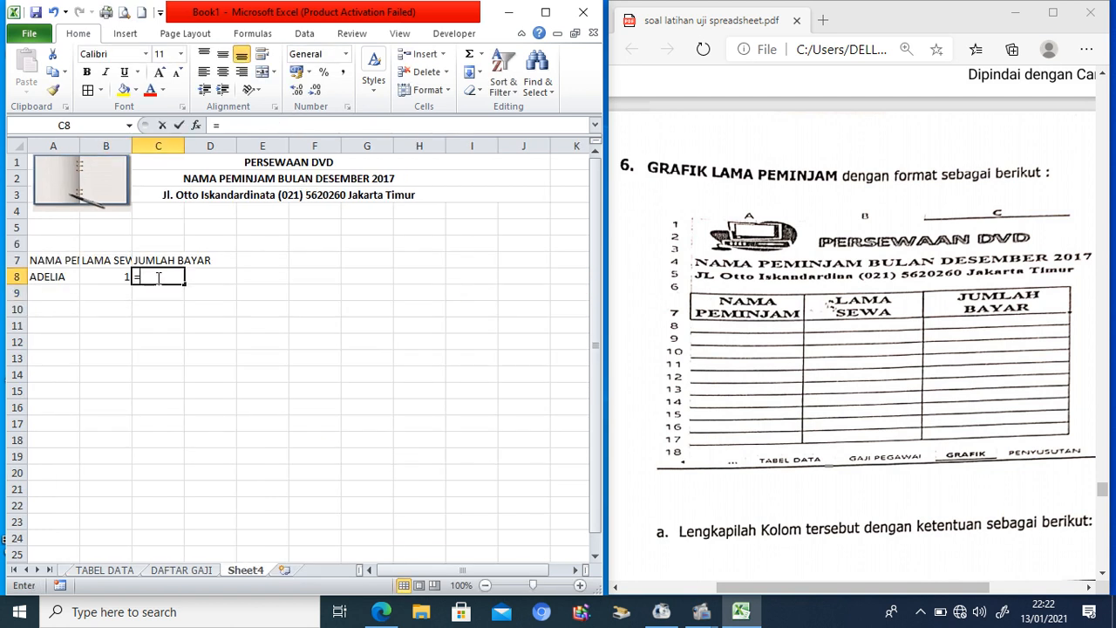
{"action": "left_click", "coordinate": [14, 569]}
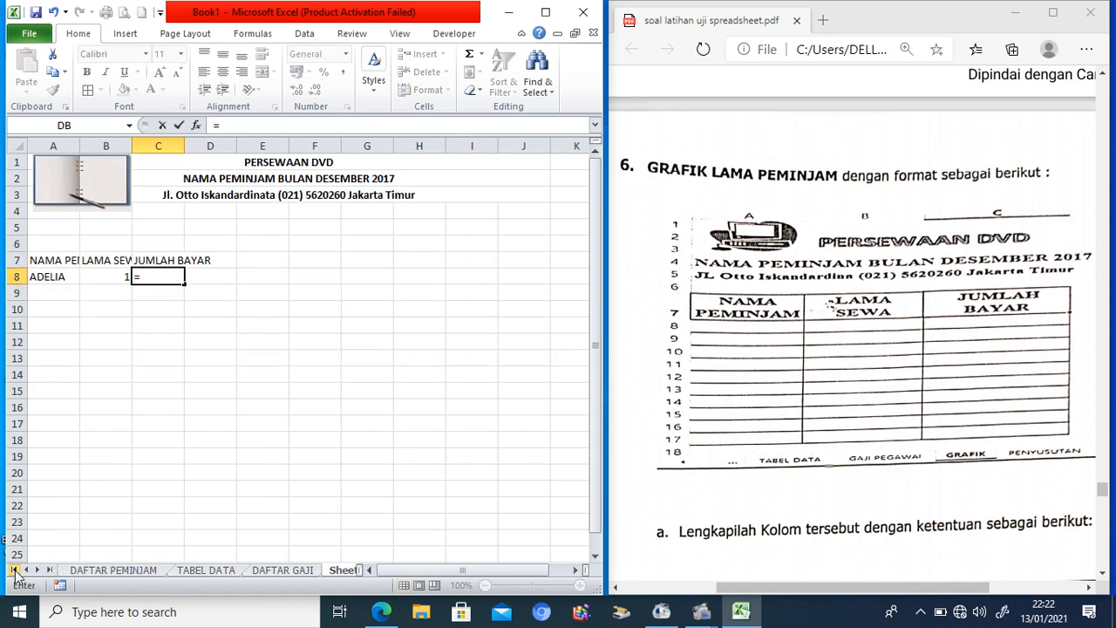
{"action": "left_click", "coordinate": [84, 571]}
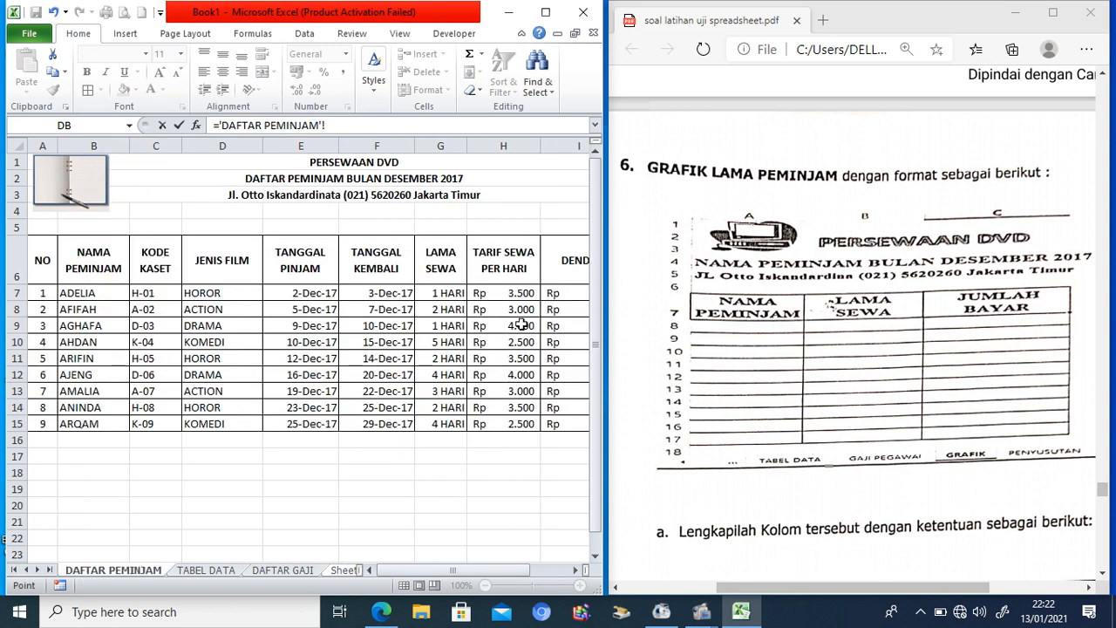
{"action": "left_click", "coordinate": [575, 570]}
{"action": "left_click", "coordinate": [576, 570]}
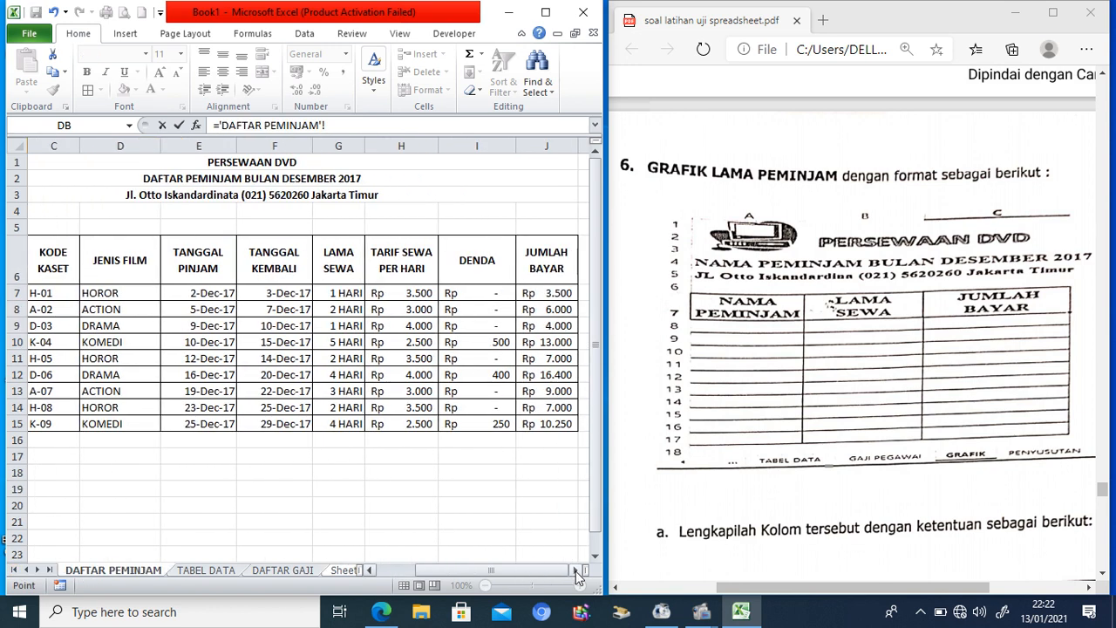
{"action": "left_click", "coordinate": [548, 293]}
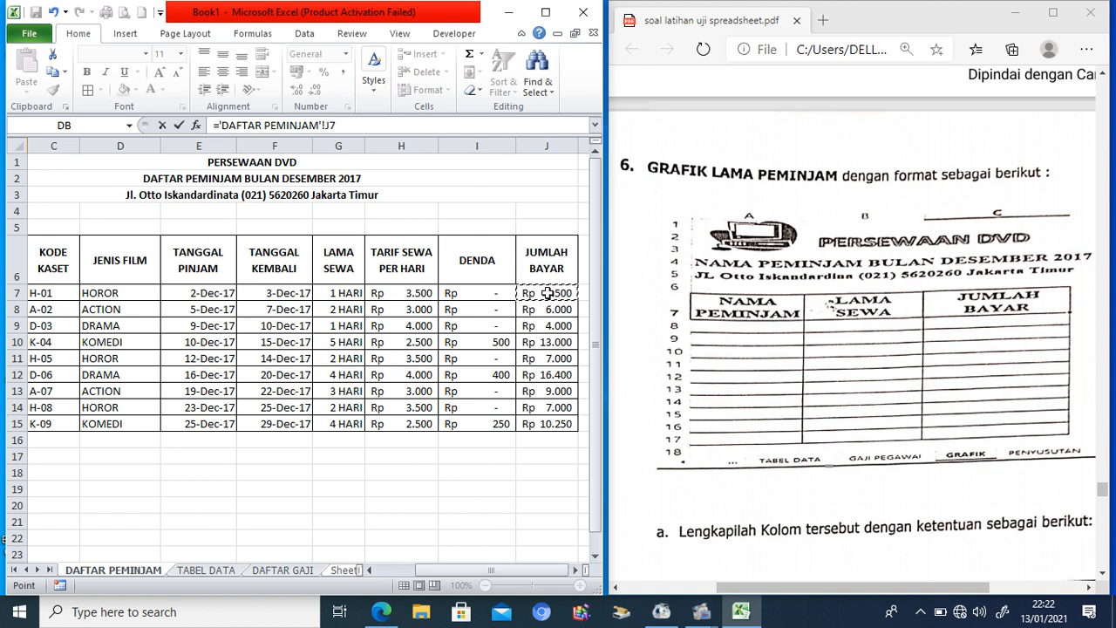
{"action": "key", "text": "Return"}
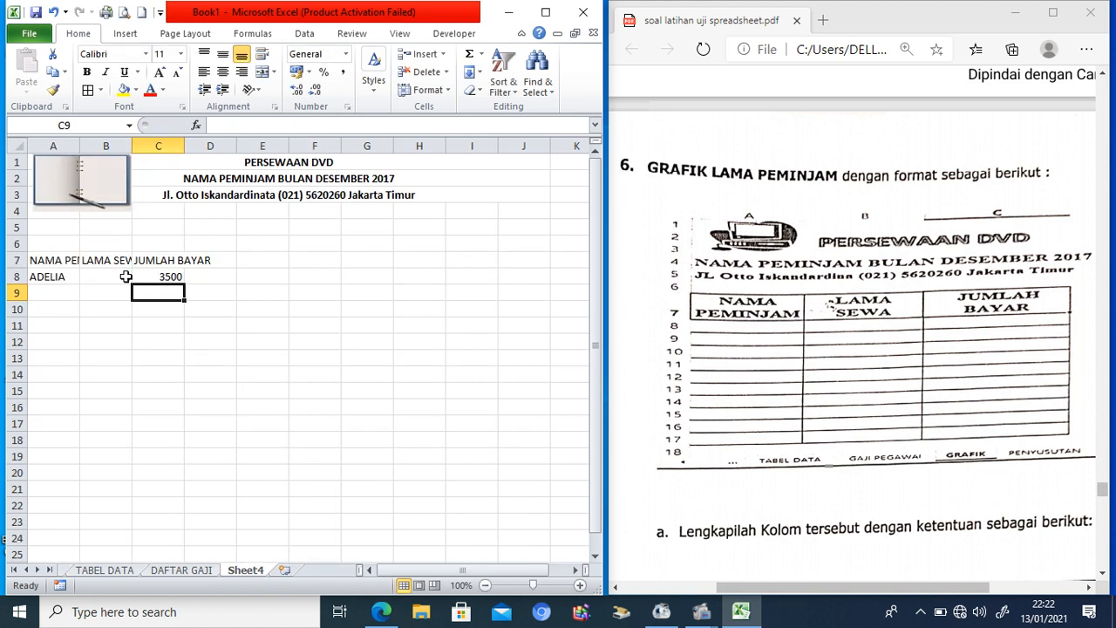
{"action": "left_click", "coordinate": [64, 276]}
{"action": "left_click", "coordinate": [140, 277]}
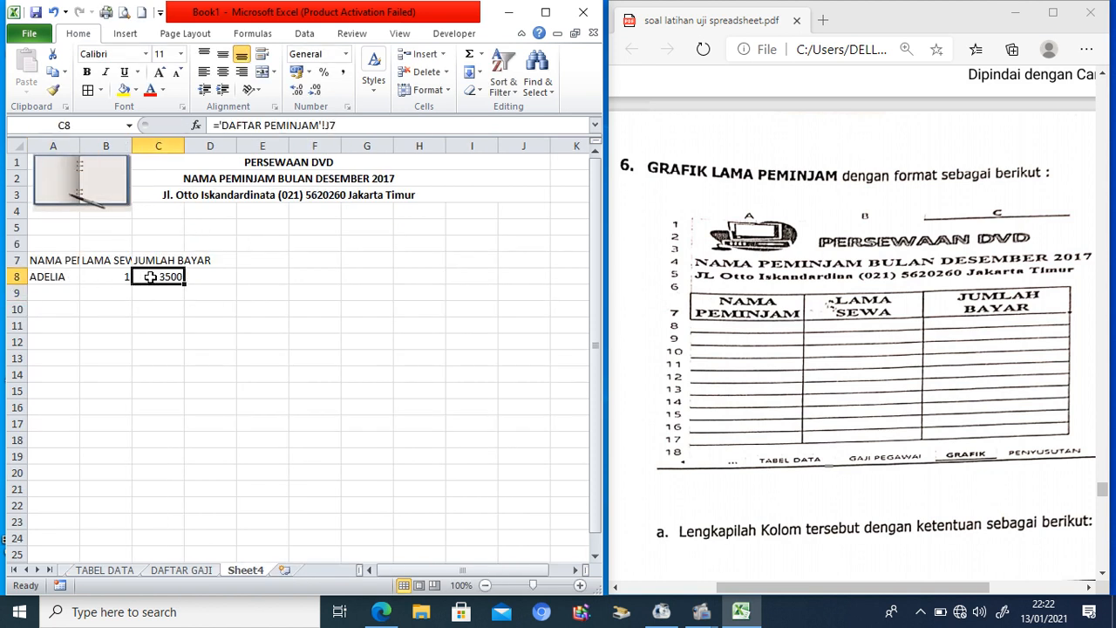
{"action": "left_click", "coordinate": [310, 71]}
Step: Format the payment in C8 as Rupiah (Indonesian) accounting with no decimal places
{"action": "left_click", "coordinate": [258, 92]}
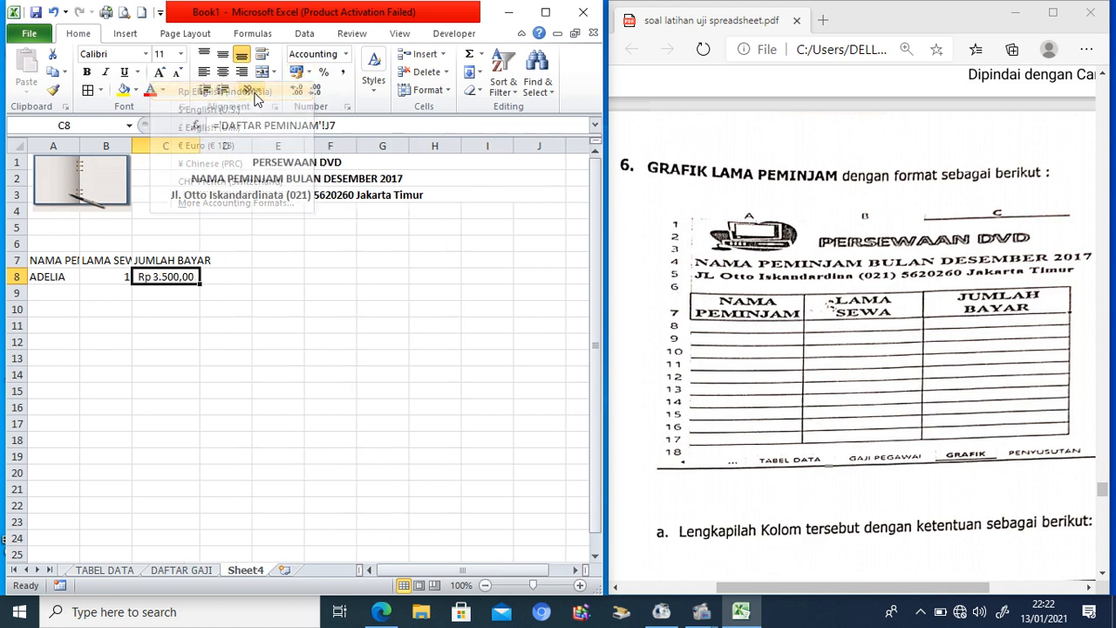
{"action": "left_click", "coordinate": [315, 90]}
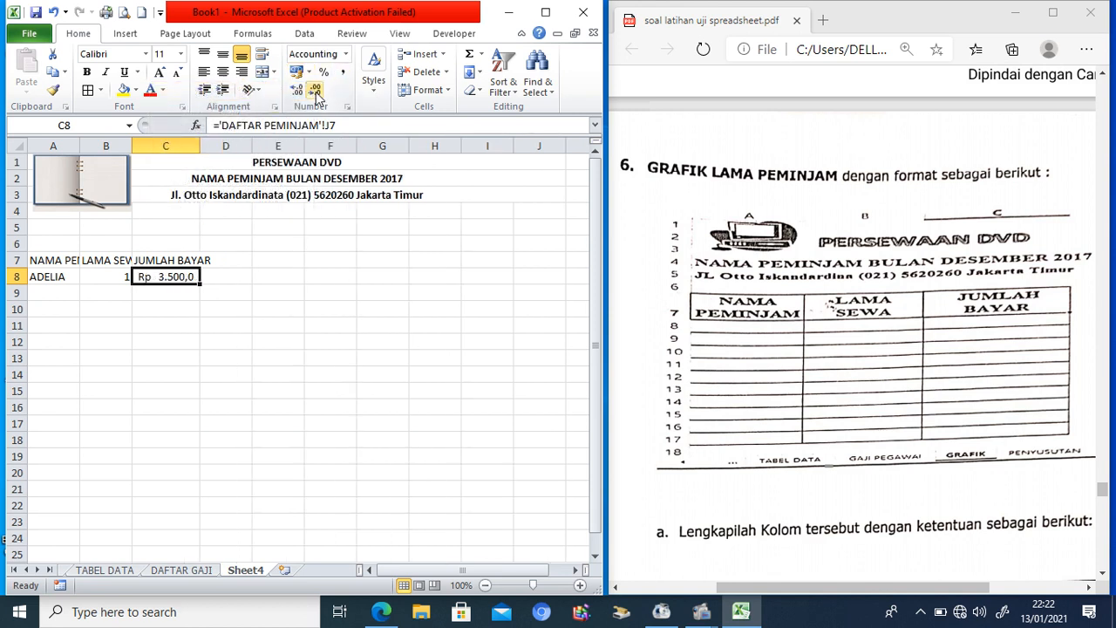
{"action": "left_click", "coordinate": [315, 90]}
Step: Fill the first borrower row down to row 16 and clear the surplus rows 17–18
{"action": "mouse_move", "coordinate": [46, 273]}
{"action": "left_mouse_down"}
{"action": "mouse_move", "coordinate": [150, 277]}
{"action": "mouse_move", "coordinate": [201, 445]}
{"action": "left_mouse_up"}
{"action": "left_click_drag", "start_coordinate": [39, 427], "coordinate": [173, 444]}
{"action": "key", "text": "Delete"}
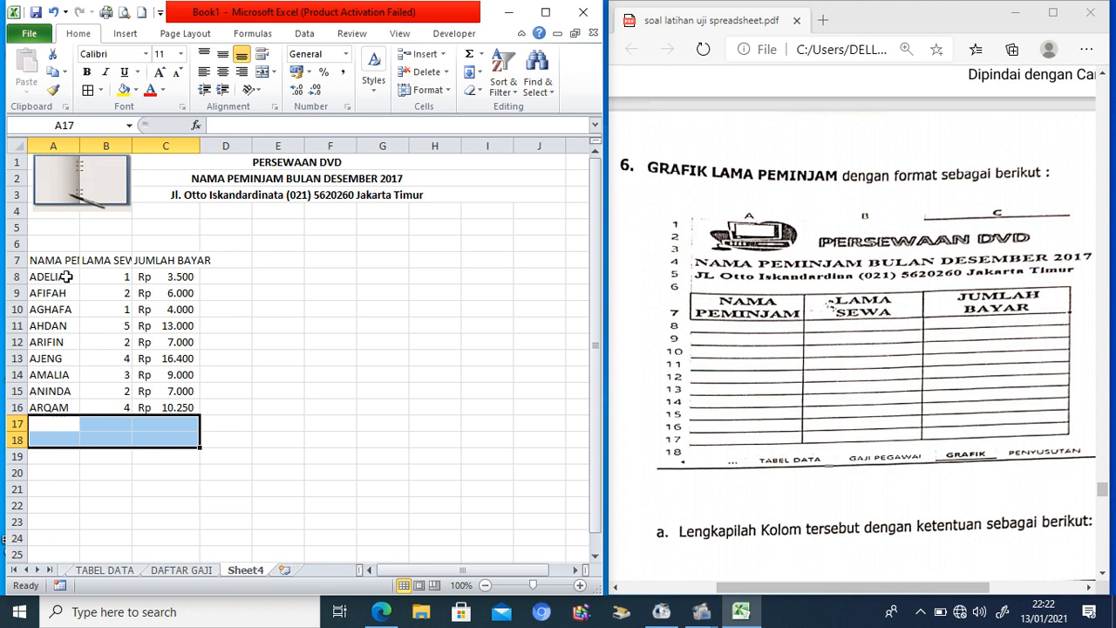
Step: Apply All Borders to A7:C16 and widen columns A–C to fit
{"action": "left_click_drag", "start_coordinate": [58, 262], "coordinate": [157, 409]}
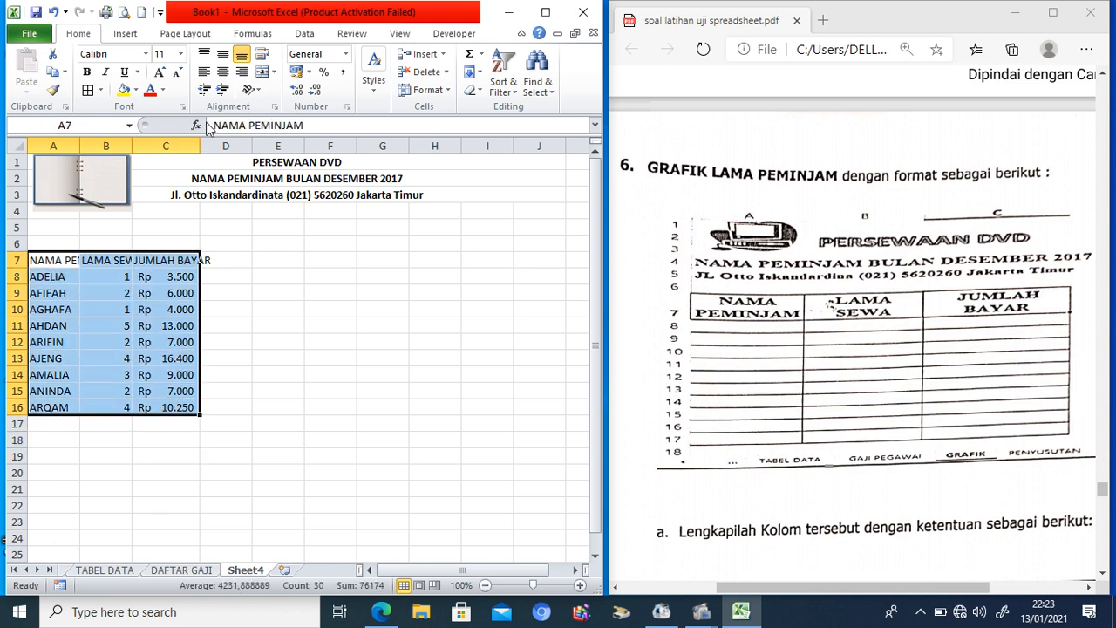
{"action": "left_click", "coordinate": [89, 91]}
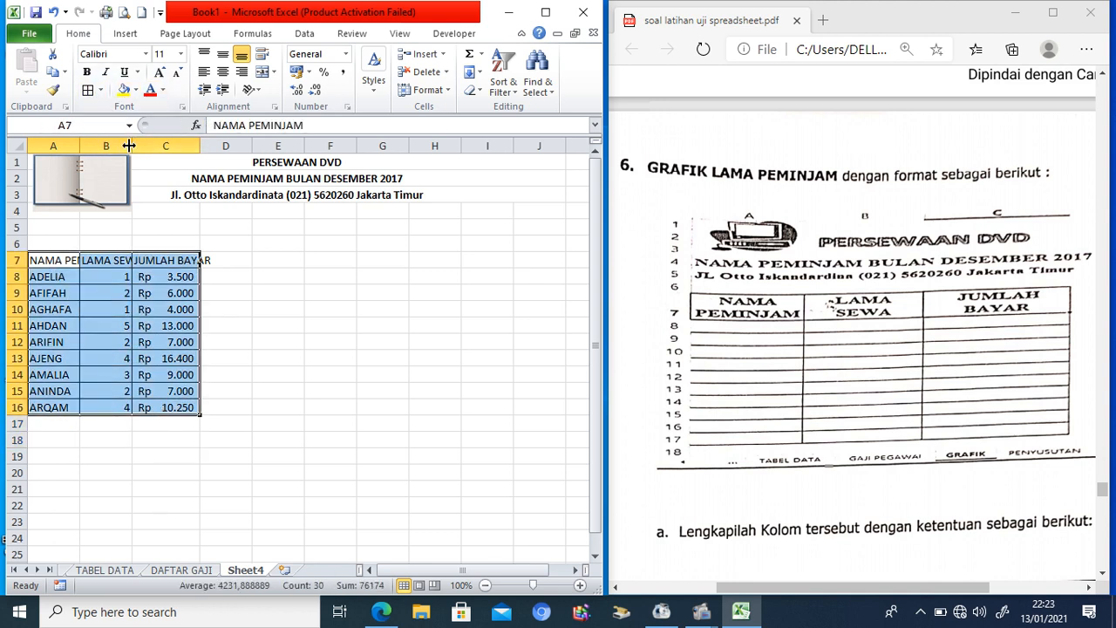
{"action": "left_click_drag", "start_coordinate": [53, 145], "coordinate": [236, 151]}
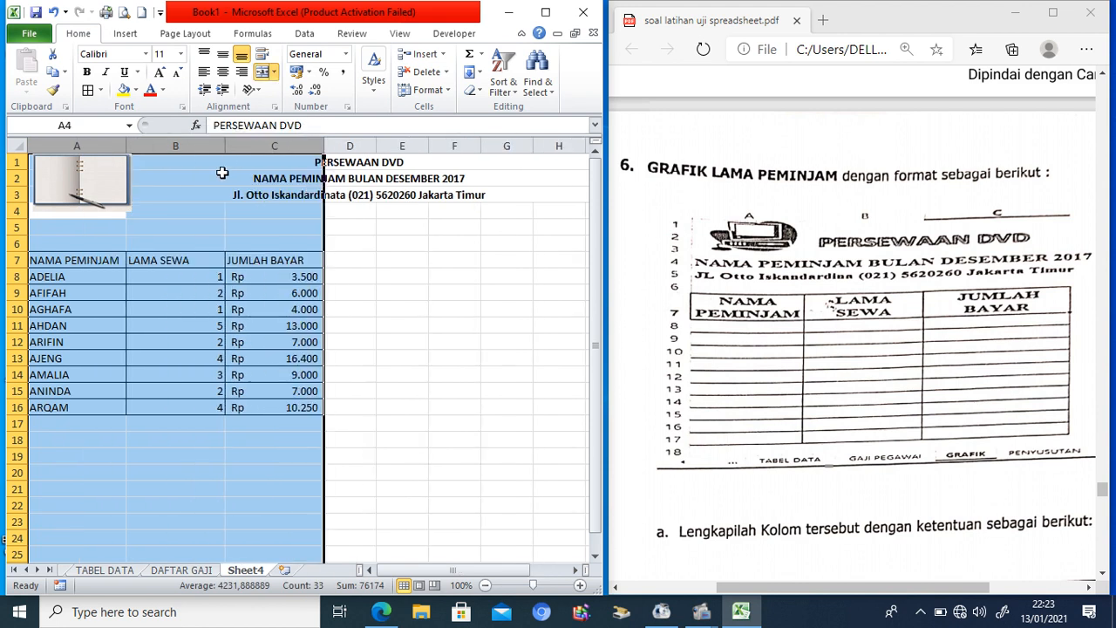
{"action": "left_click", "coordinate": [174, 273]}
{"action": "left_click_drag", "start_coordinate": [177, 276], "coordinate": [178, 408]}
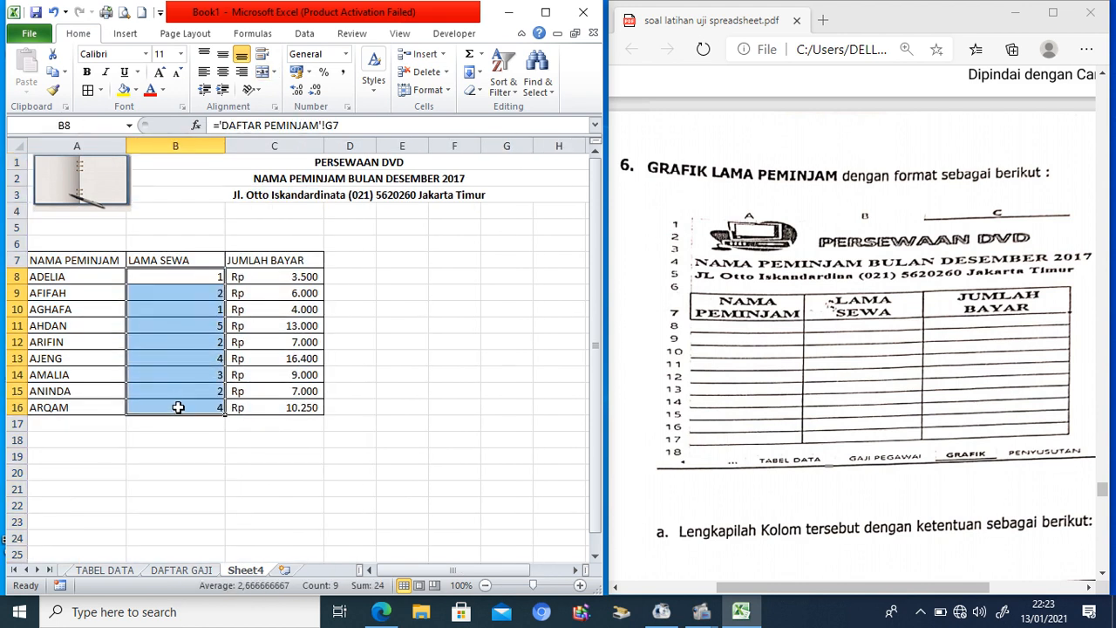
Step: Give B8:B16 the custom number format #" HARI" so values read 1 HARI, 5 HARI
{"action": "left_click", "coordinate": [347, 107]}
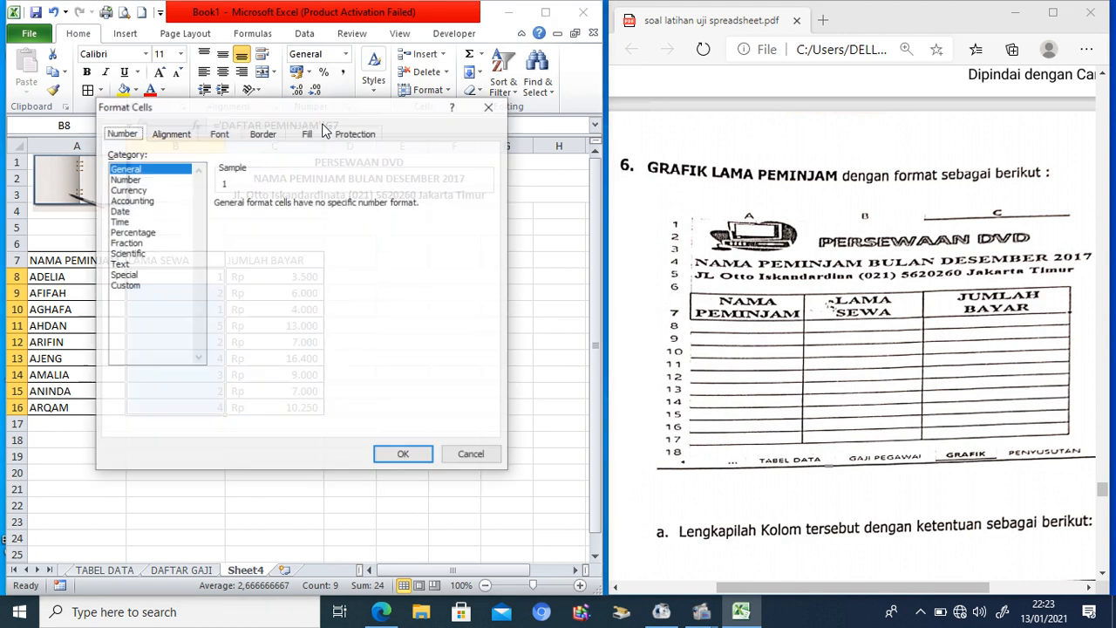
{"action": "left_click", "coordinate": [137, 285]}
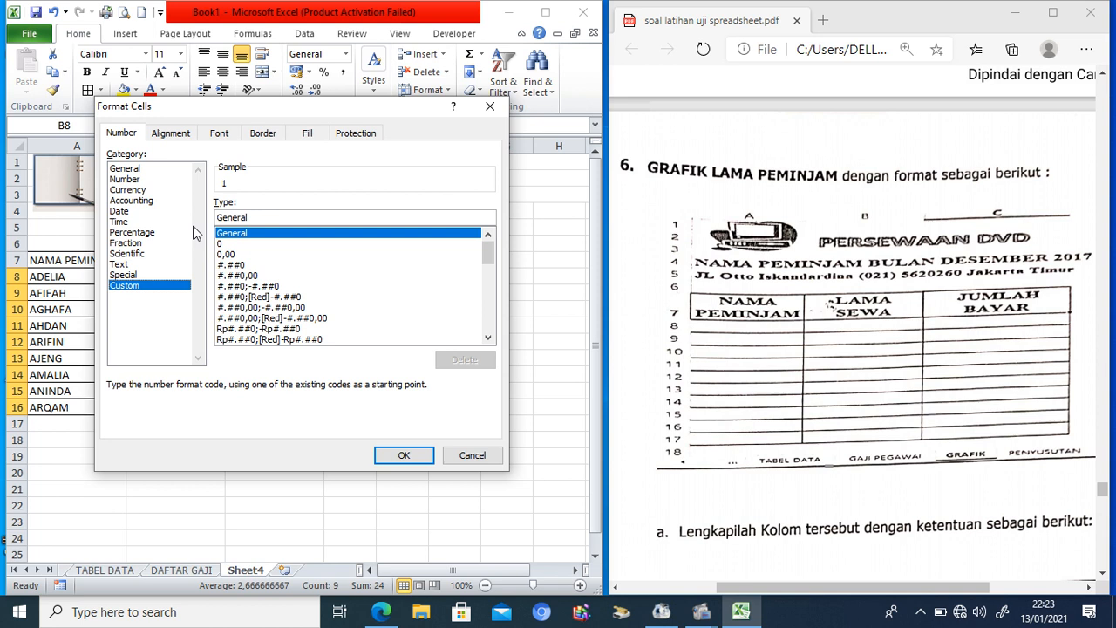
{"action": "left_click_drag", "start_coordinate": [250, 217], "coordinate": [207, 220]}
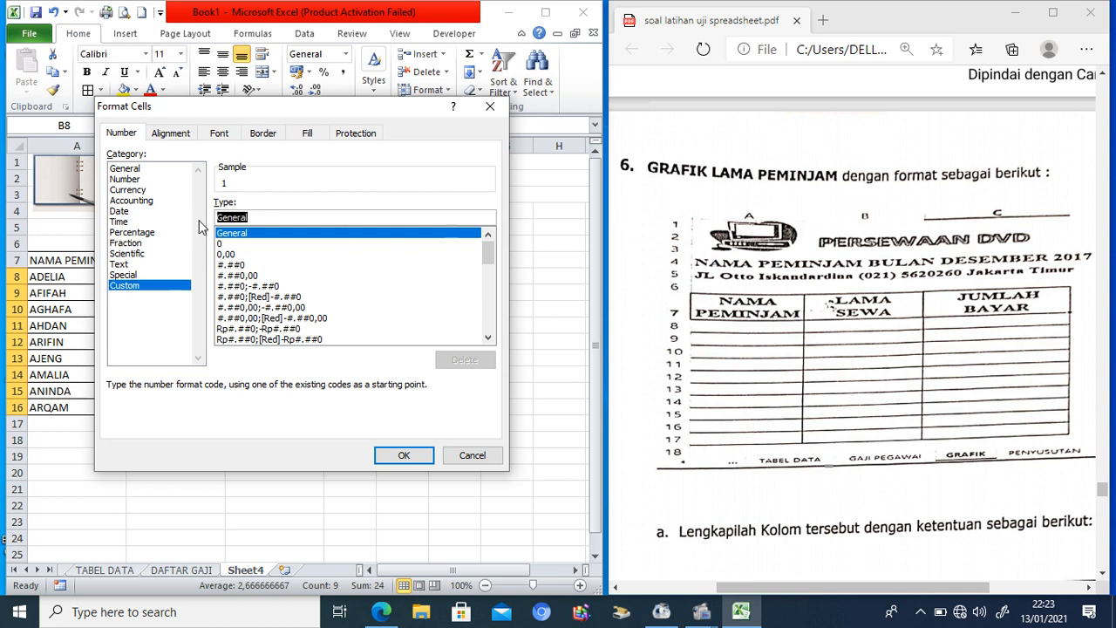
{"action": "key", "text": "BackSpace"}
{"action": "type", "text": "#"}
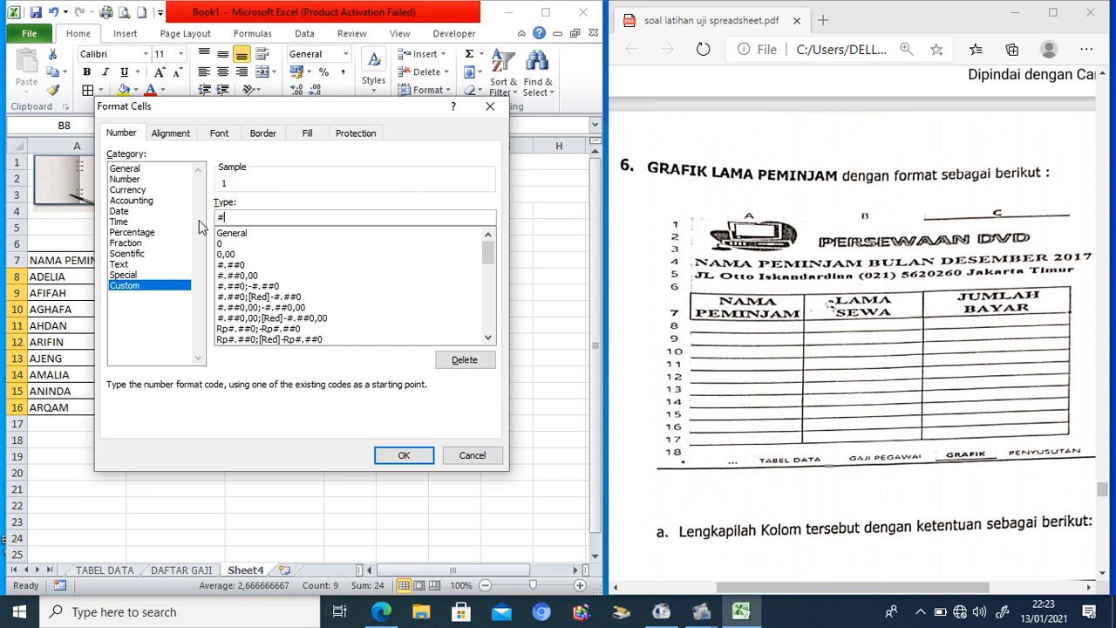
{"action": "type", "text": "\" HARI\")"}
{"action": "key", "text": "BackSpace"}
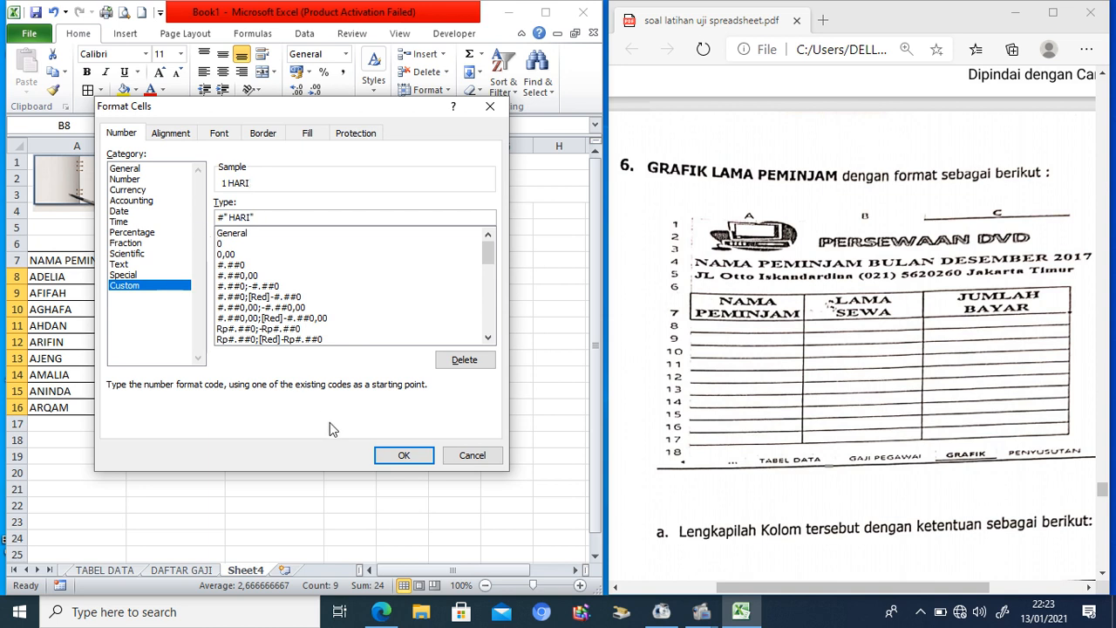
{"action": "left_click", "coordinate": [402, 455]}
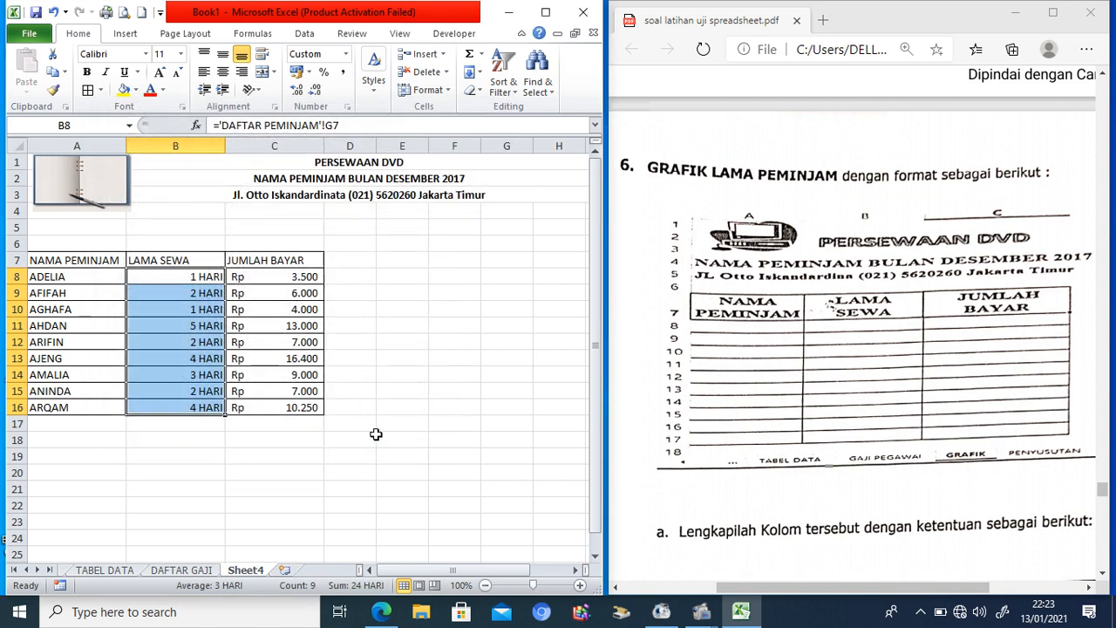
Step: Center and bold the NAMA PEMINJAM, LAMA SEWA and JUMLAH BAYAR headers
{"action": "left_click", "coordinate": [357, 294]}
{"action": "left_click_drag", "start_coordinate": [50, 259], "coordinate": [289, 261]}
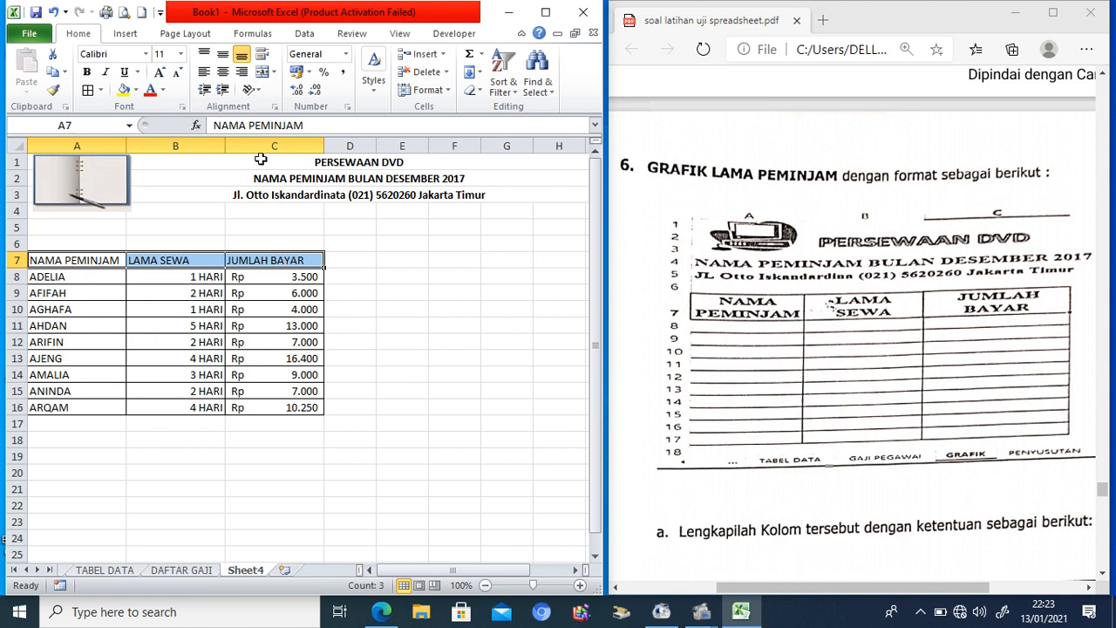
{"action": "left_click", "coordinate": [223, 72]}
{"action": "left_click", "coordinate": [86, 72]}
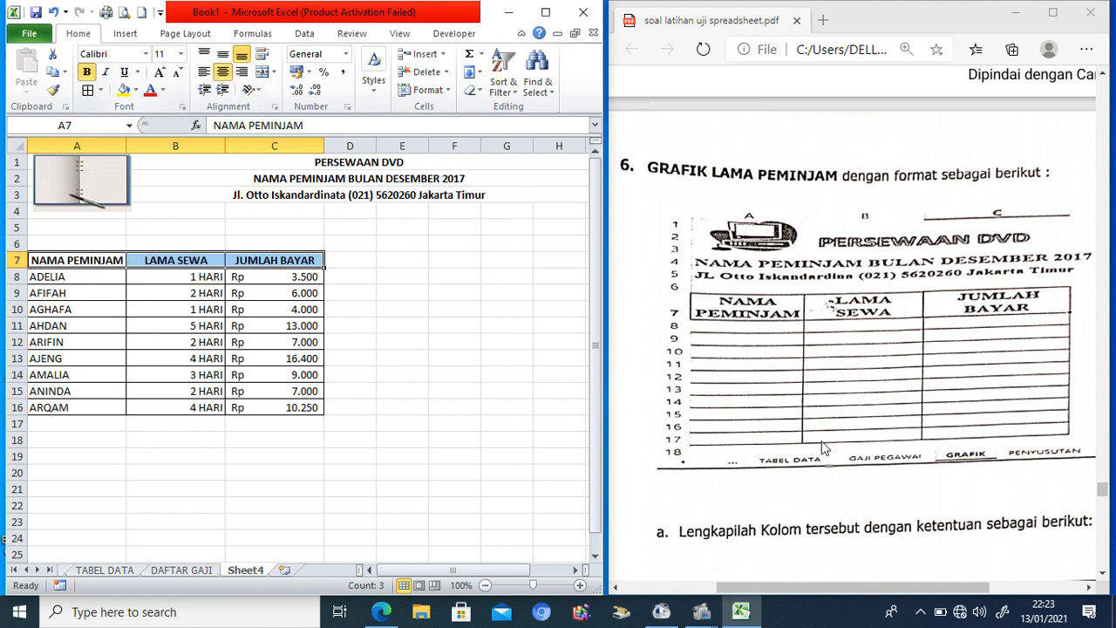
Step: Scroll the exercise PDF to the pie chart instructions, then return to Excel
{"action": "left_click", "coordinate": [907, 474]}
{"action": "left_click", "coordinate": [1103, 575]}
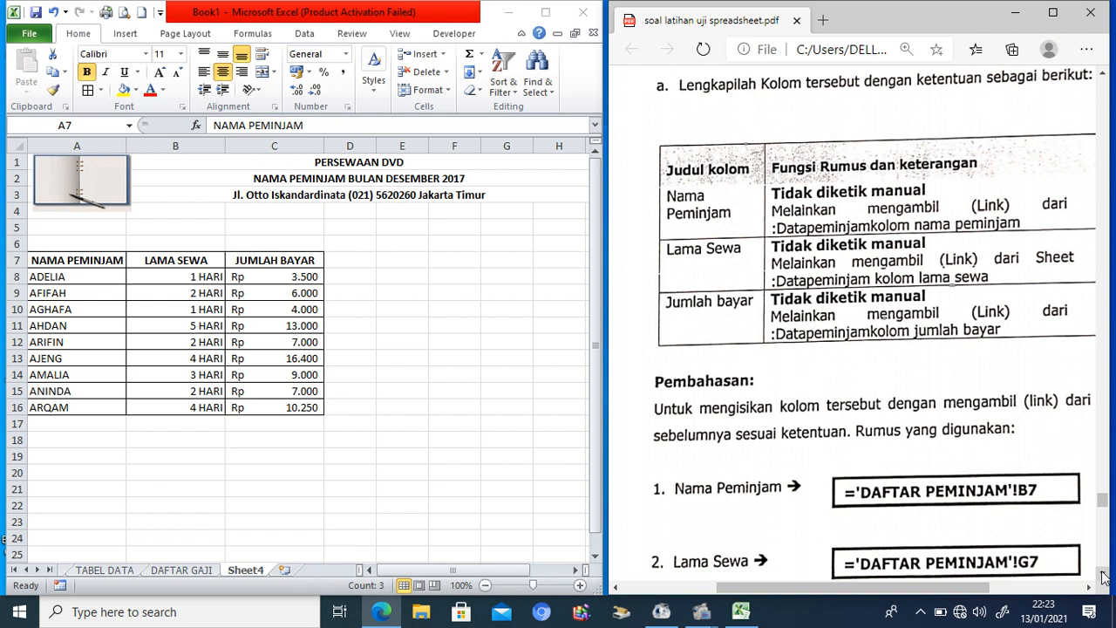
{"action": "left_click", "coordinate": [1103, 575]}
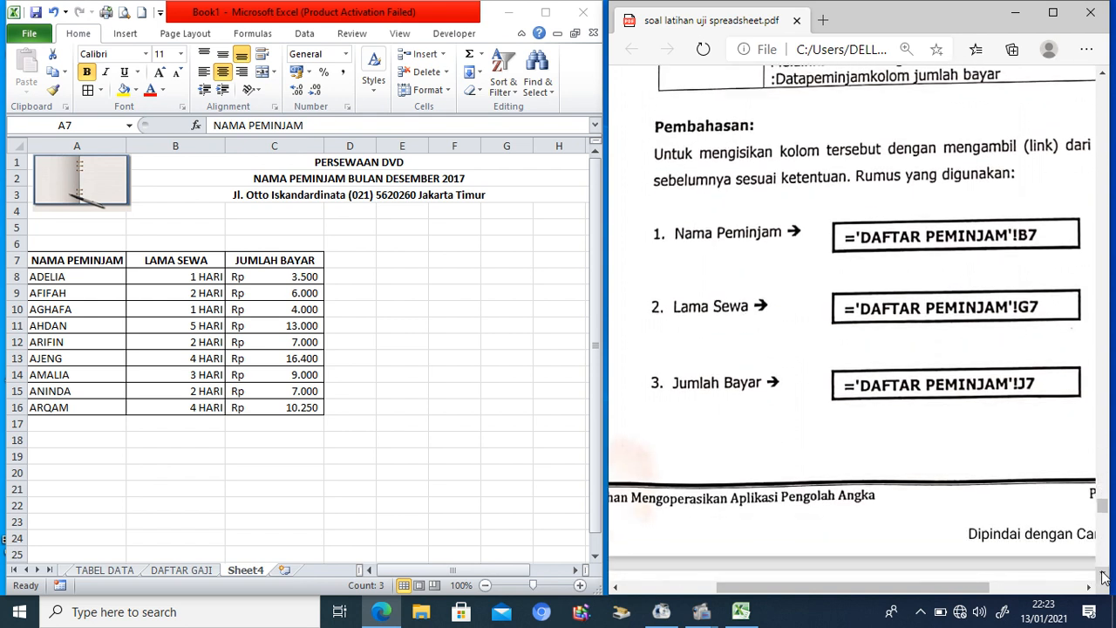
{"action": "left_click", "coordinate": [1103, 575]}
{"action": "left_click", "coordinate": [1103, 575]}
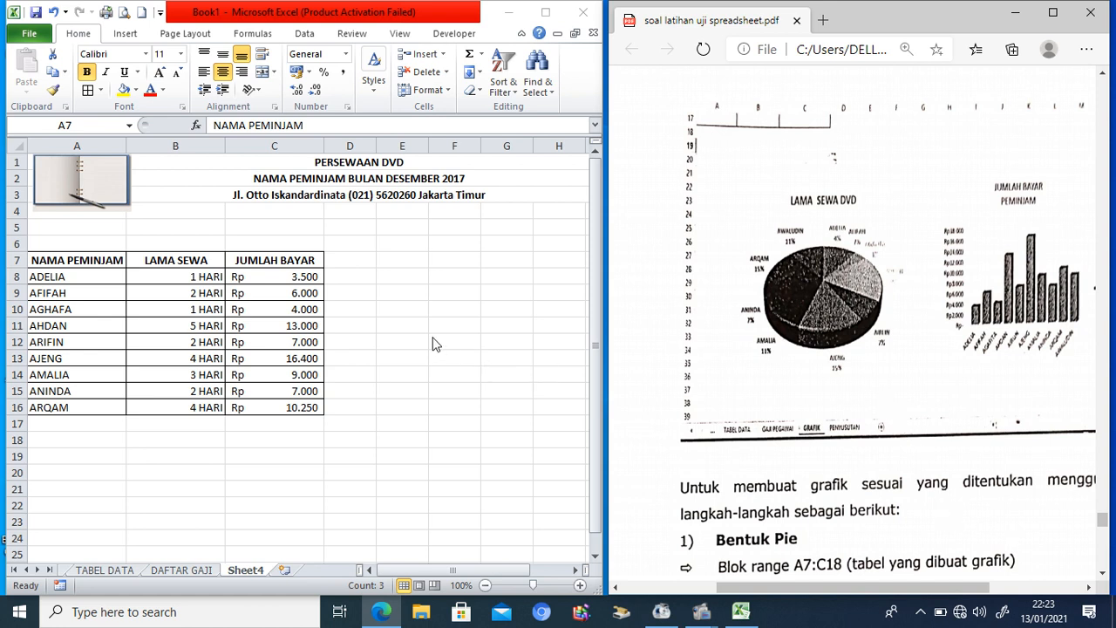
{"action": "key", "text": "alt+Tab"}
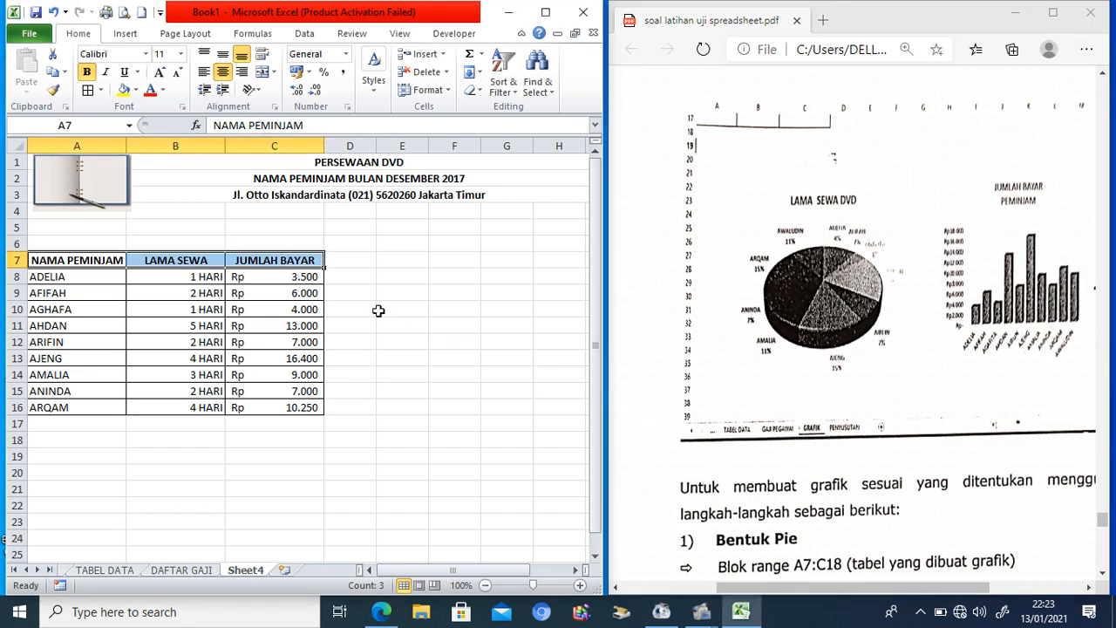
Step: Insert a flat 2-D Pie chart from the borrower data in A8:C16
{"action": "left_click_drag", "start_coordinate": [86, 279], "coordinate": [262, 408]}
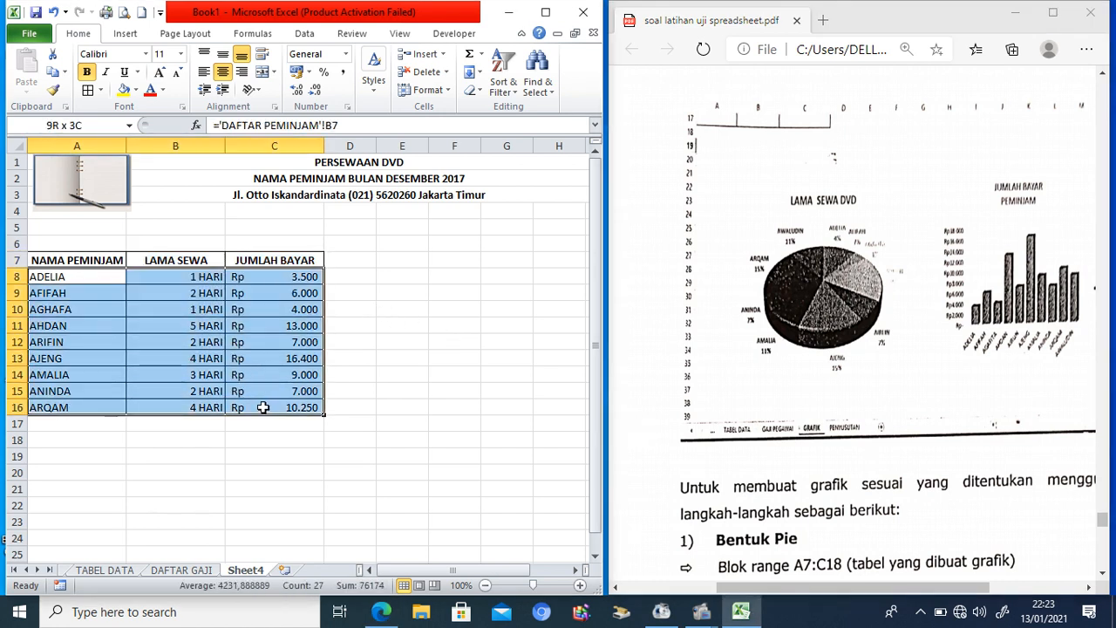
{"action": "left_click_drag", "start_coordinate": [263, 407], "coordinate": [262, 407]}
{"action": "left_click", "coordinate": [130, 35]}
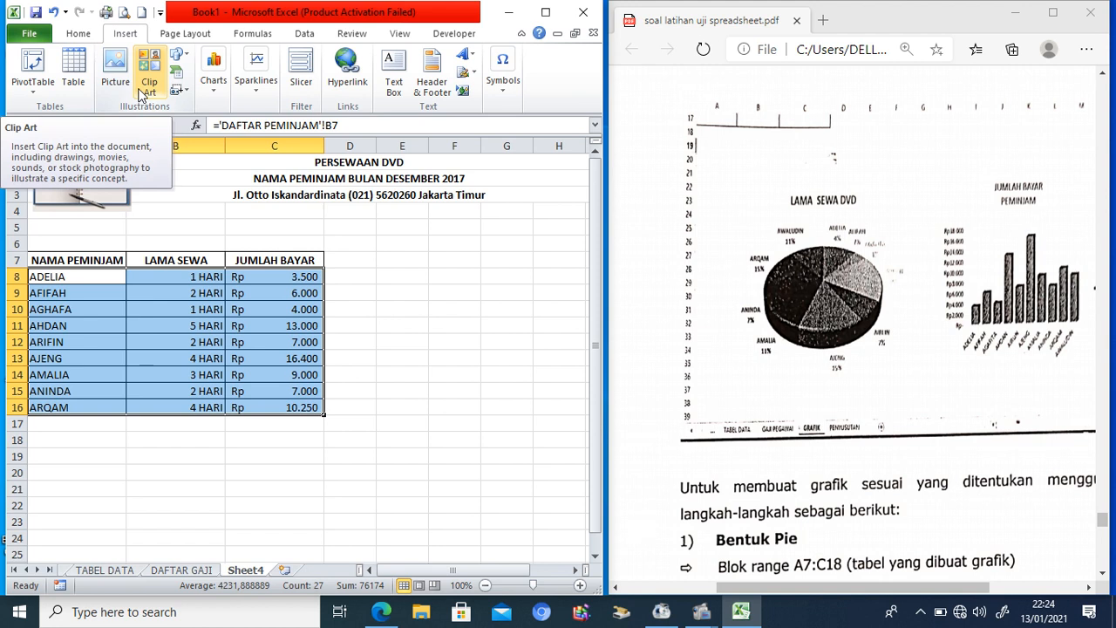
{"action": "left_click", "coordinate": [213, 87]}
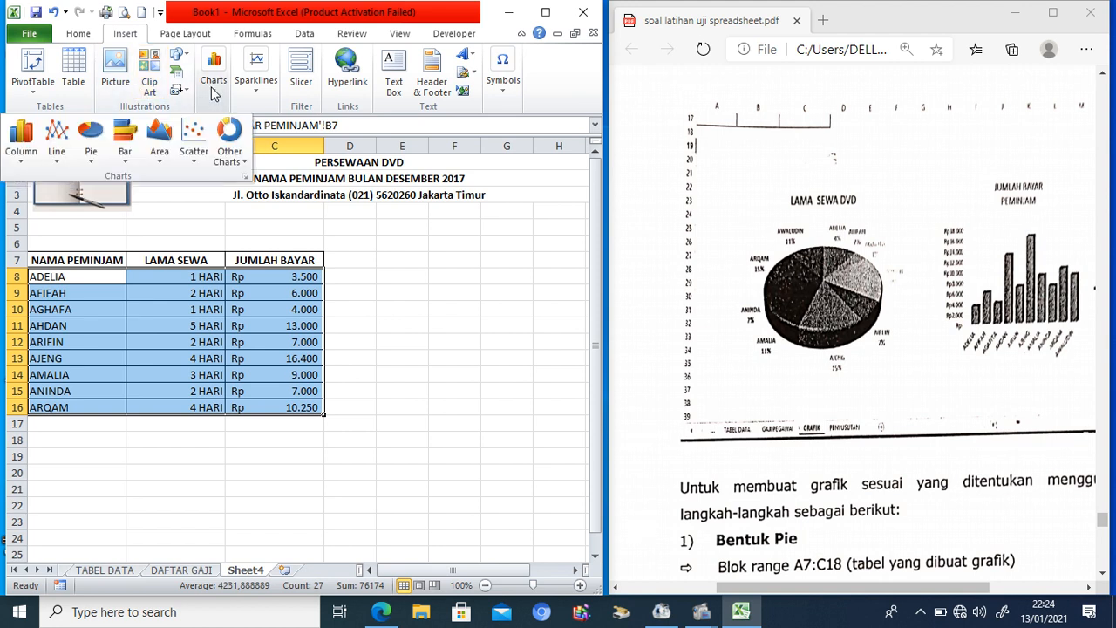
{"action": "left_click", "coordinate": [91, 140]}
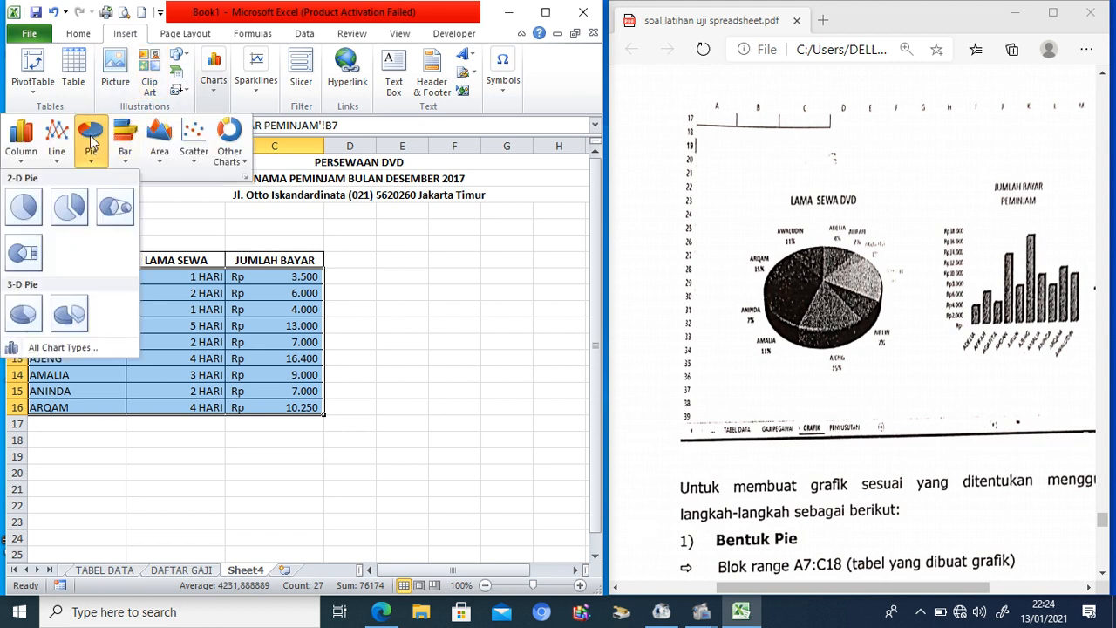
{"action": "left_click", "coordinate": [24, 214]}
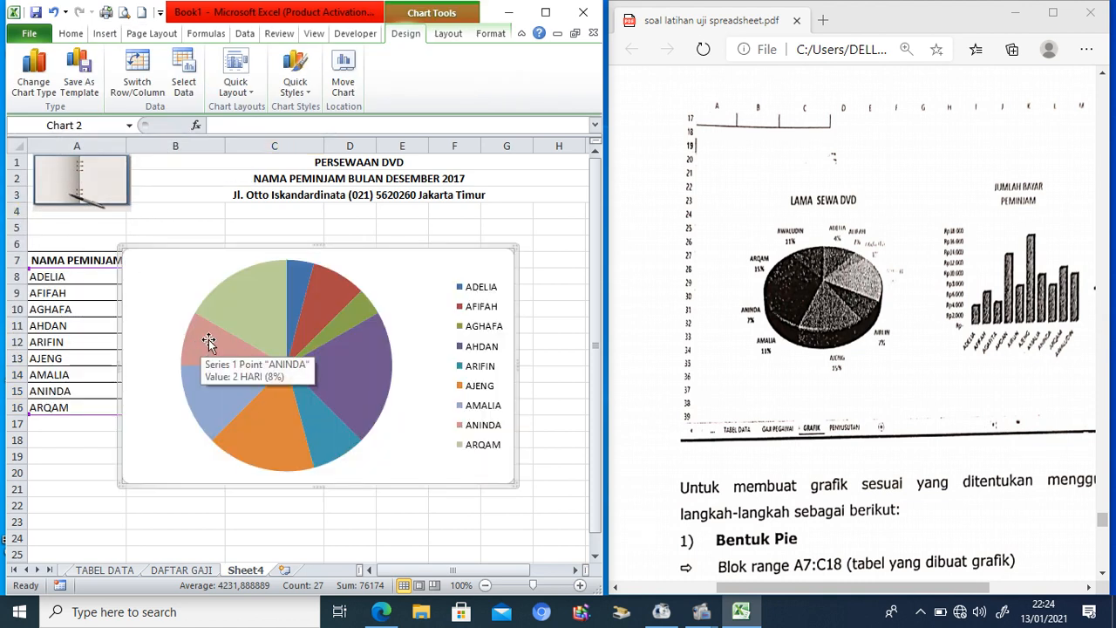
Step: Move the pie chart down beneath the rental table and adjust its plot area
{"action": "left_click_drag", "start_coordinate": [322, 320], "coordinate": [291, 494]}
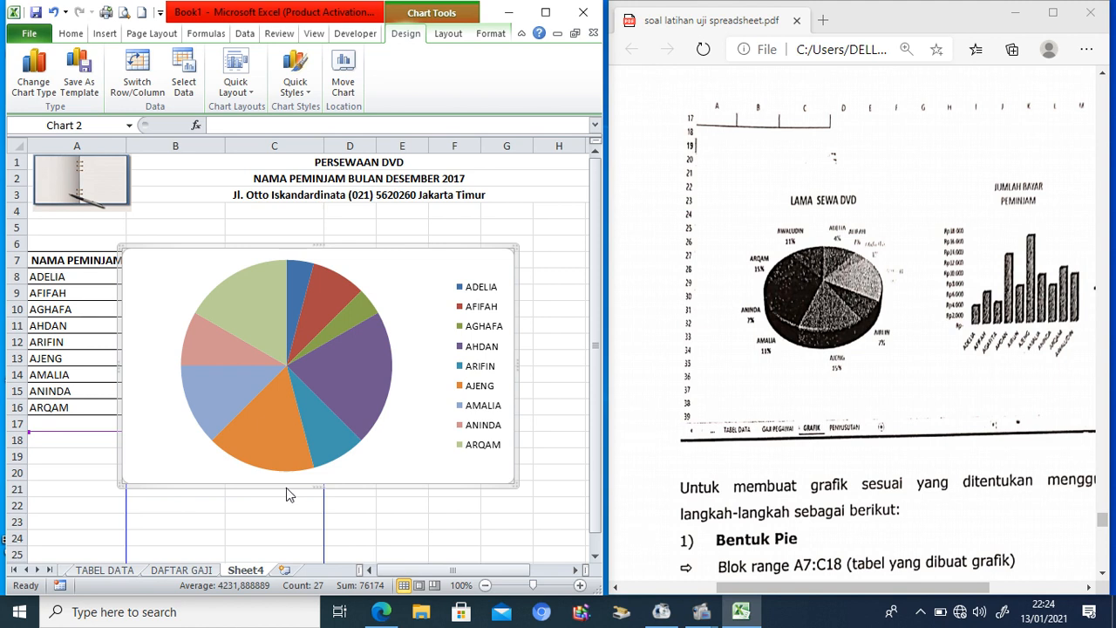
{"action": "left_click_drag", "start_coordinate": [286, 487], "coordinate": [288, 491]}
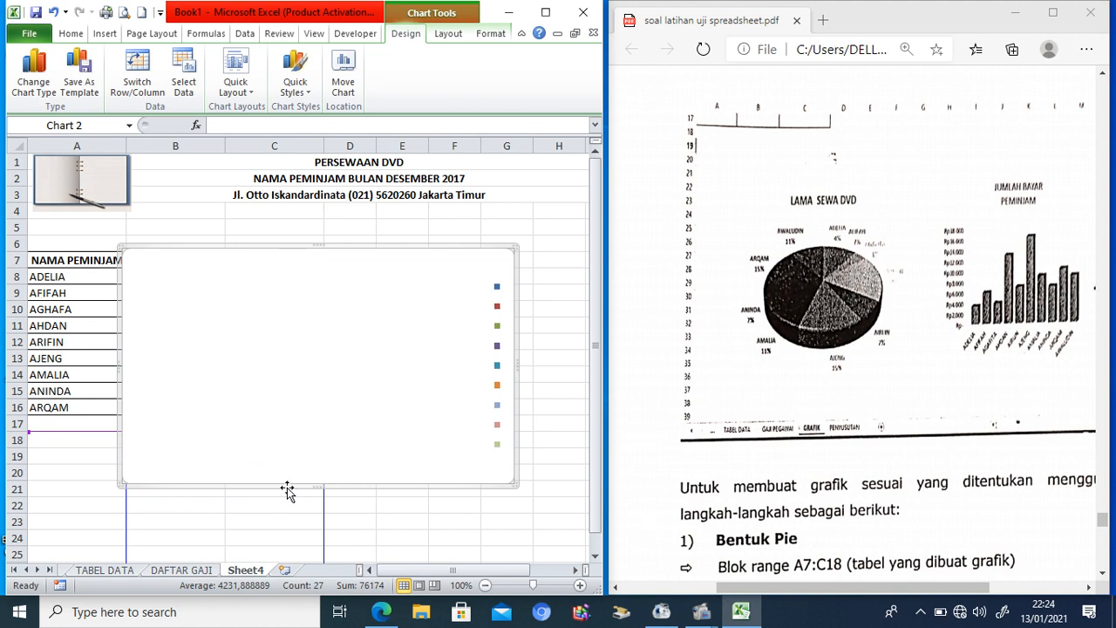
{"action": "left_click_drag", "start_coordinate": [306, 424], "coordinate": [334, 489]}
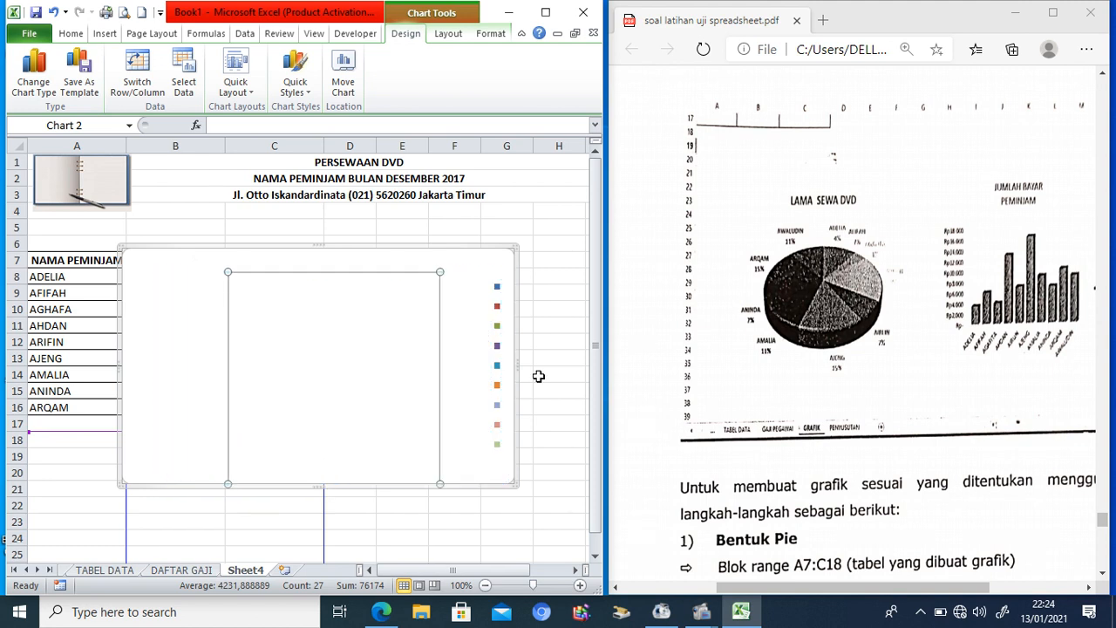
{"action": "left_click_drag", "start_coordinate": [596, 418], "coordinate": [596, 522]}
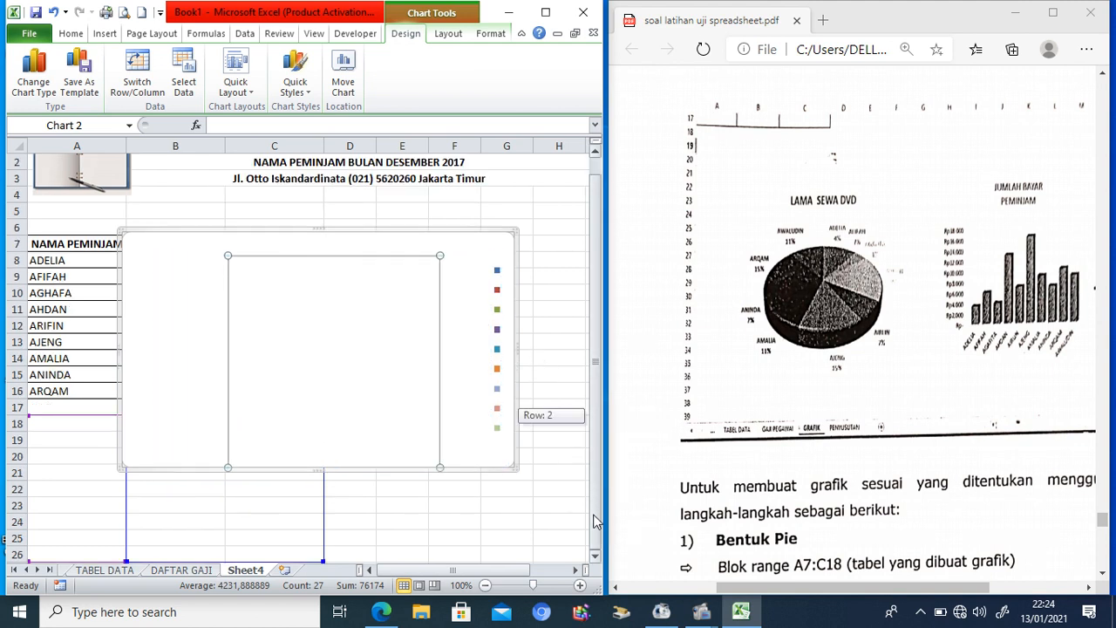
{"action": "left_click", "coordinate": [442, 505]}
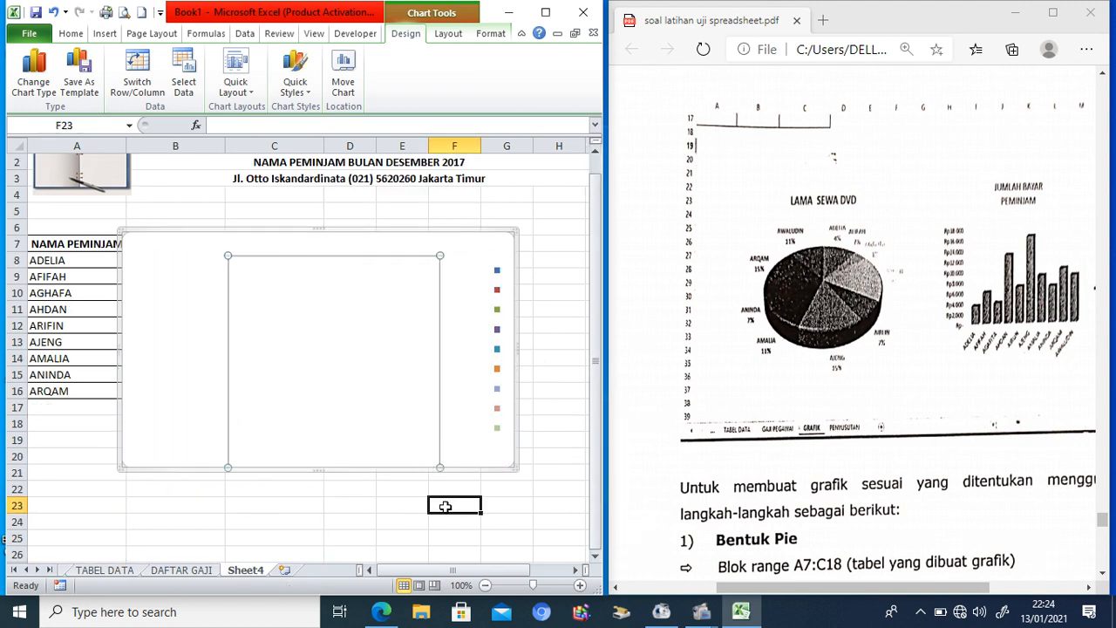
{"action": "left_click", "coordinate": [326, 283]}
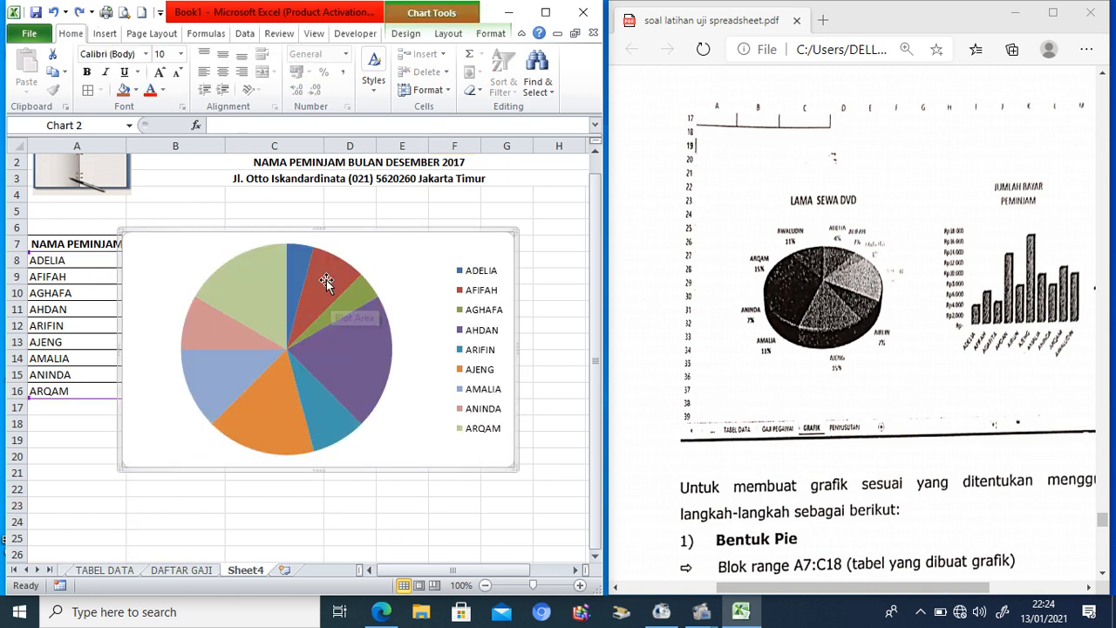
{"action": "left_click_drag", "start_coordinate": [376, 232], "coordinate": [293, 425]}
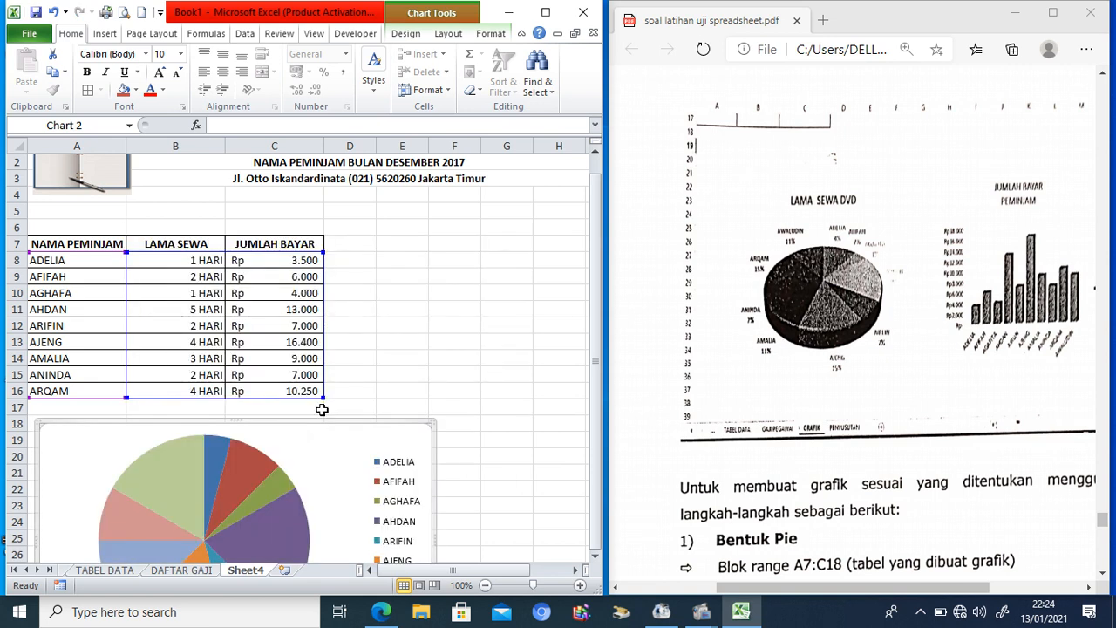
Step: Scroll down until the whole pie chart under the table is visible
{"action": "left_click", "coordinate": [595, 555]}
{"action": "left_click", "coordinate": [595, 555]}
{"action": "left_click", "coordinate": [595, 555]}
{"action": "left_click", "coordinate": [595, 555]}
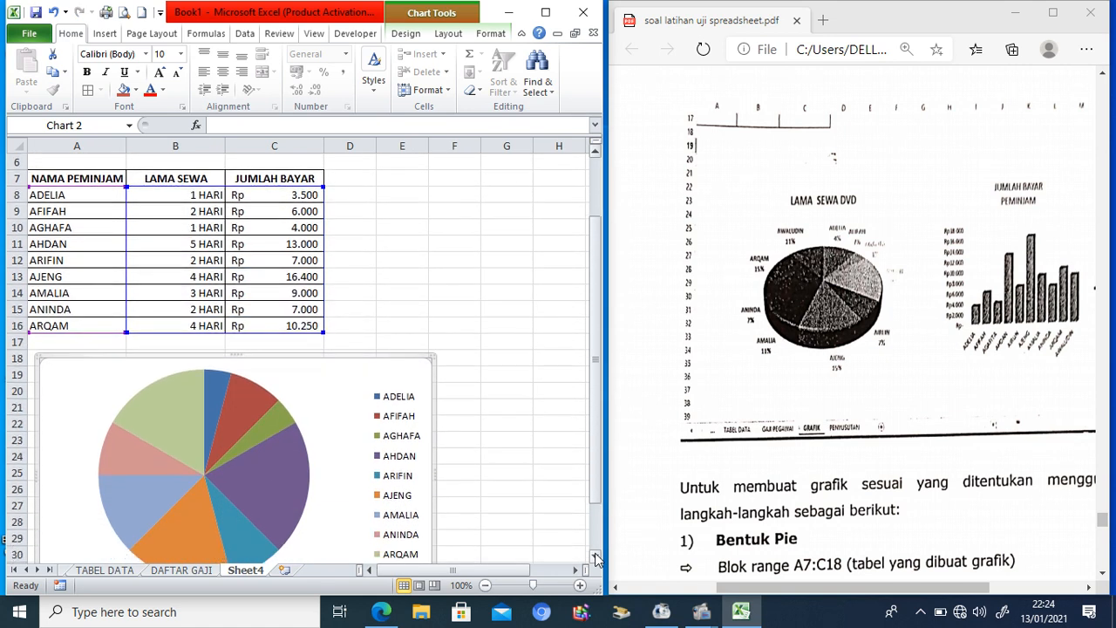
{"action": "left_click", "coordinate": [594, 555]}
{"action": "left_click", "coordinate": [595, 556]}
{"action": "left_click", "coordinate": [595, 555]}
{"action": "left_click", "coordinate": [594, 556]}
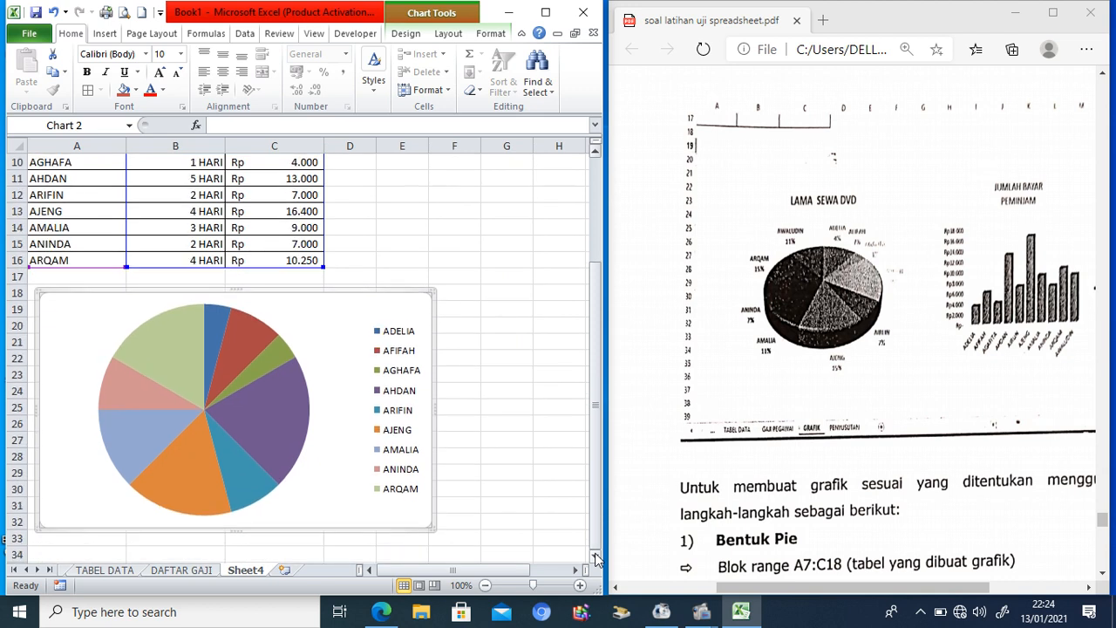
{"action": "left_click", "coordinate": [263, 412]}
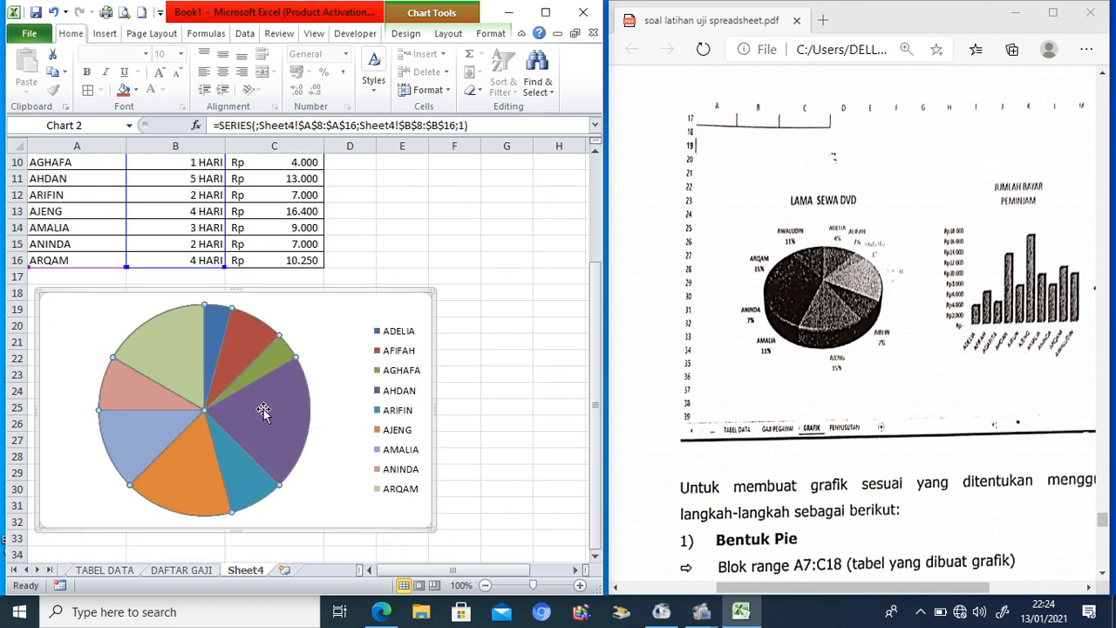
{"action": "left_click", "coordinate": [356, 332]}
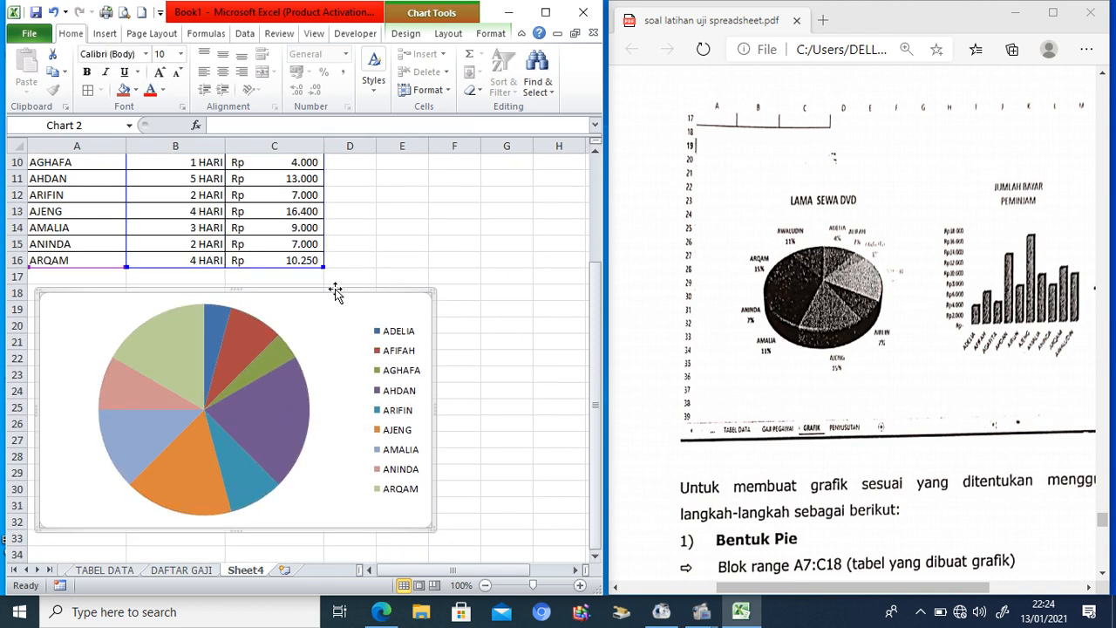
Step: Add the chart title LAMA SEWA DVD above the pie
{"action": "left_click", "coordinate": [449, 35]}
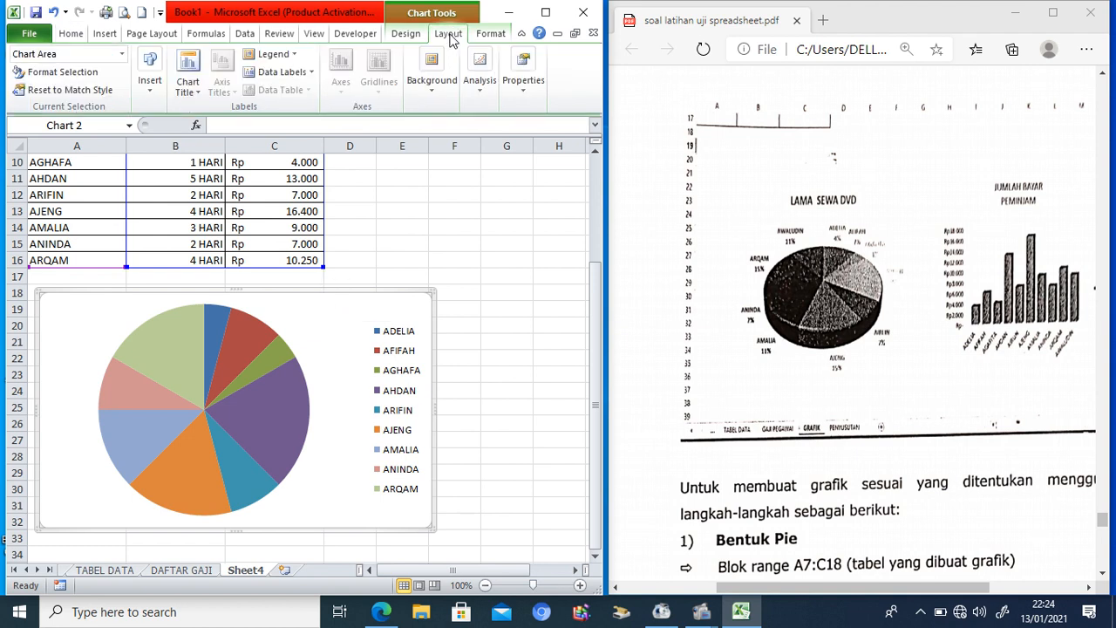
{"action": "left_click", "coordinate": [187, 99]}
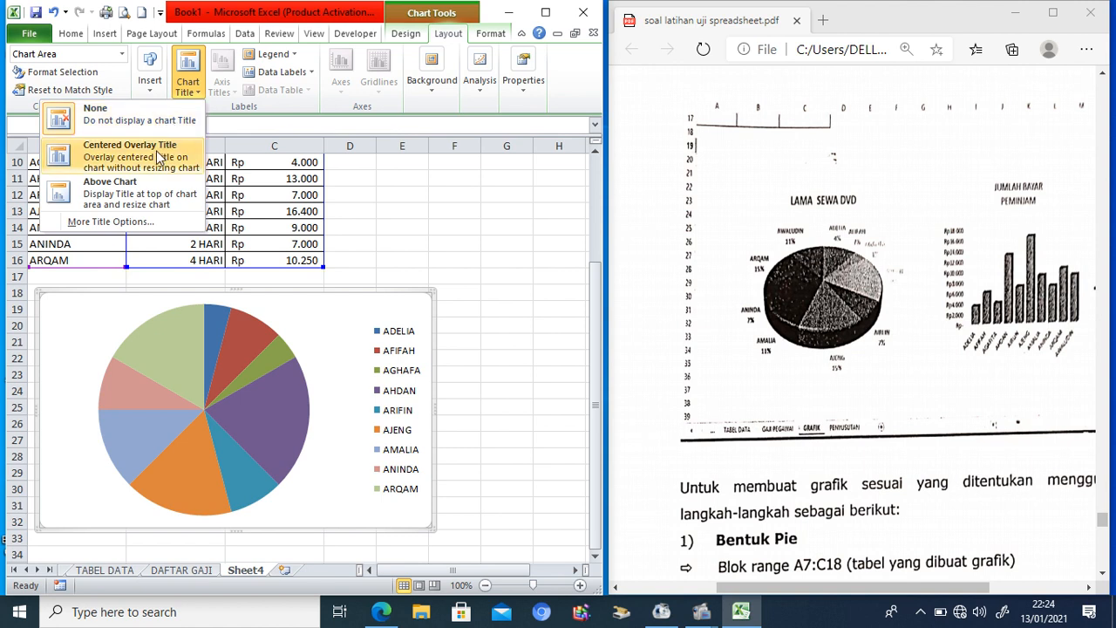
{"action": "left_click", "coordinate": [137, 203]}
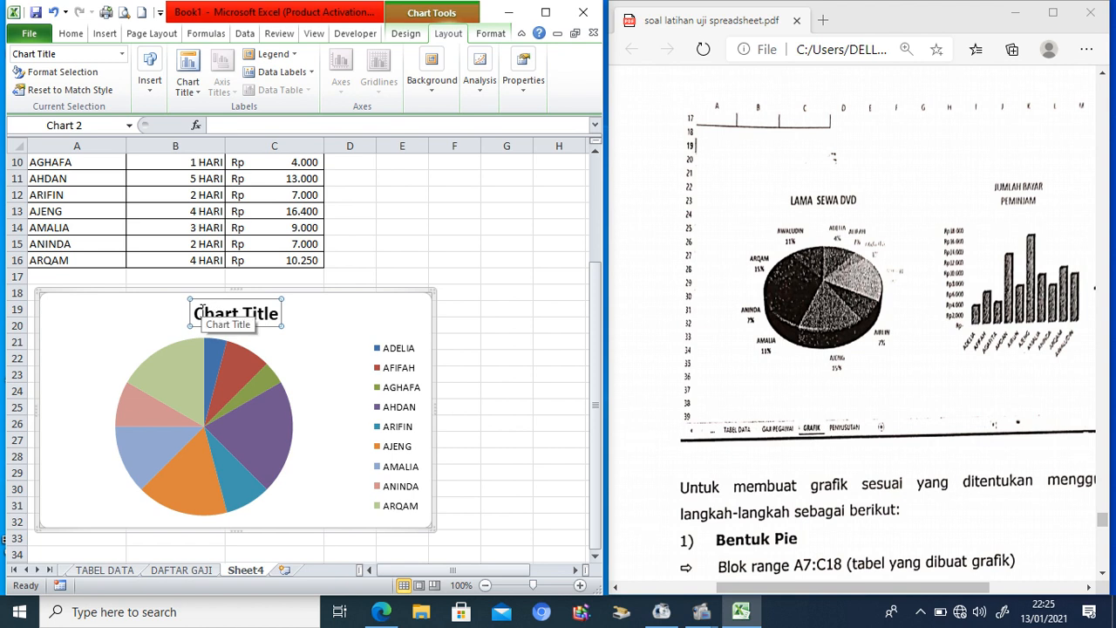
{"action": "left_click_drag", "start_coordinate": [197, 311], "coordinate": [276, 319]}
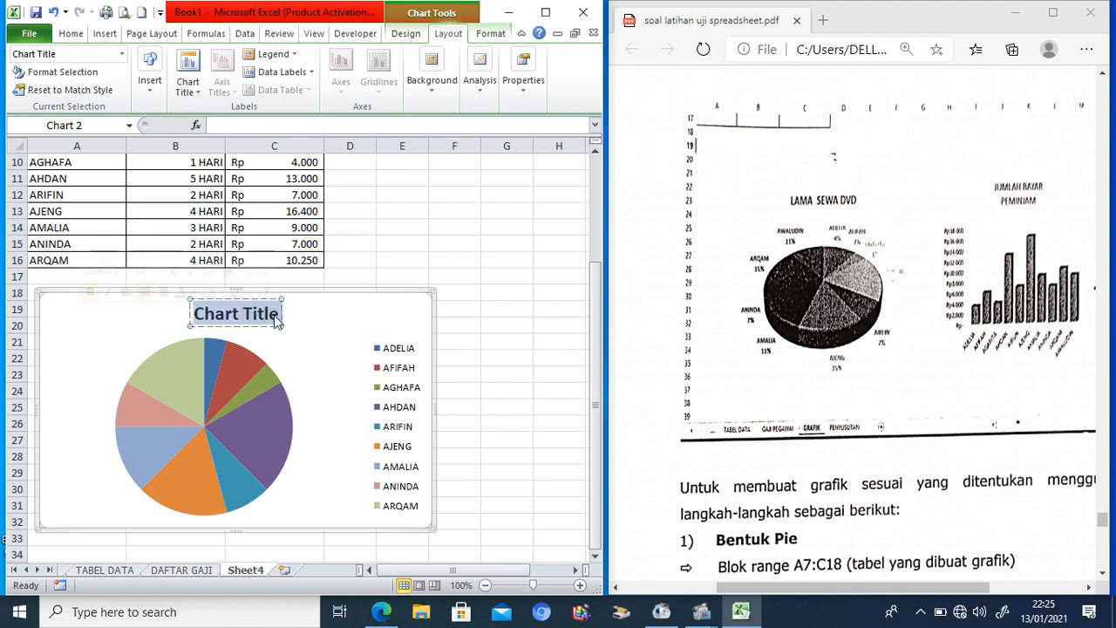
{"action": "type", "text": "LAMA S"}
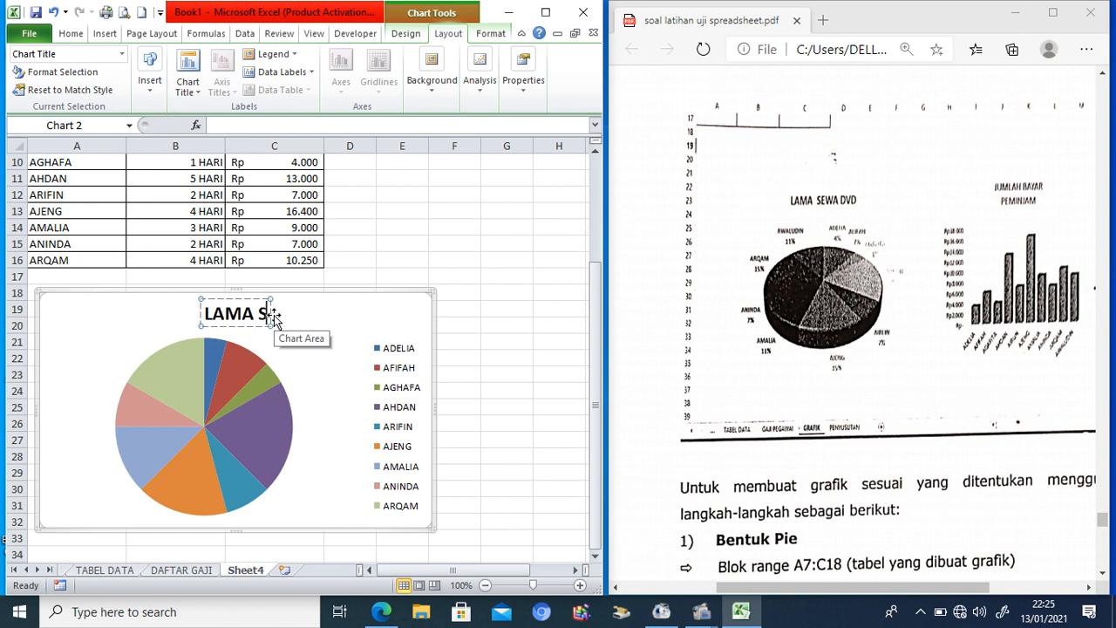
{"action": "type", "text": "EWA DVD"}
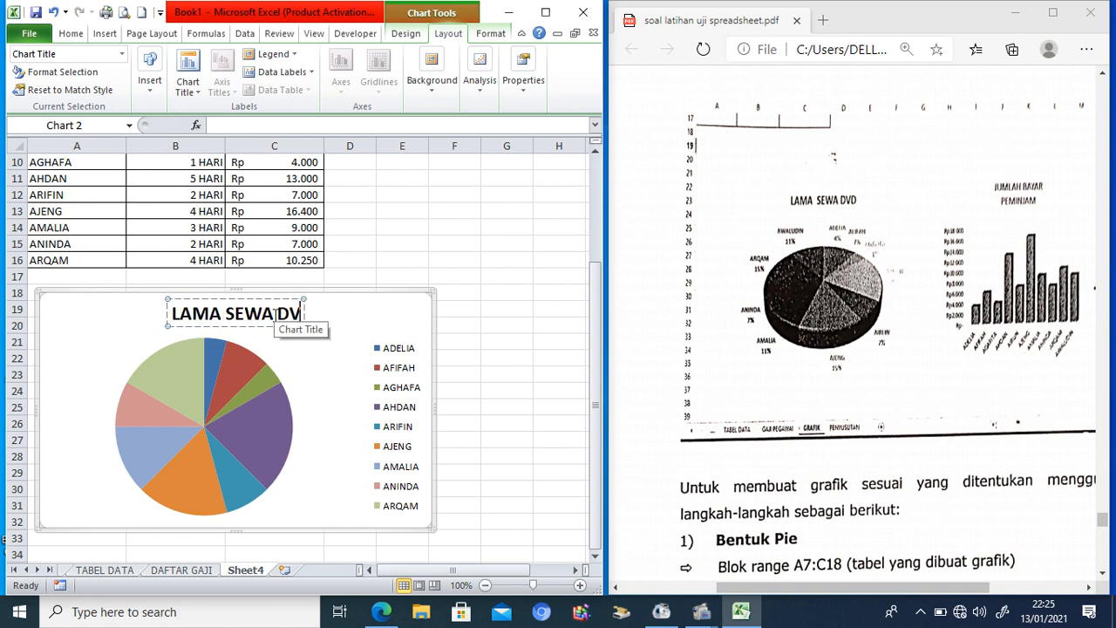
{"action": "left_click", "coordinate": [299, 379]}
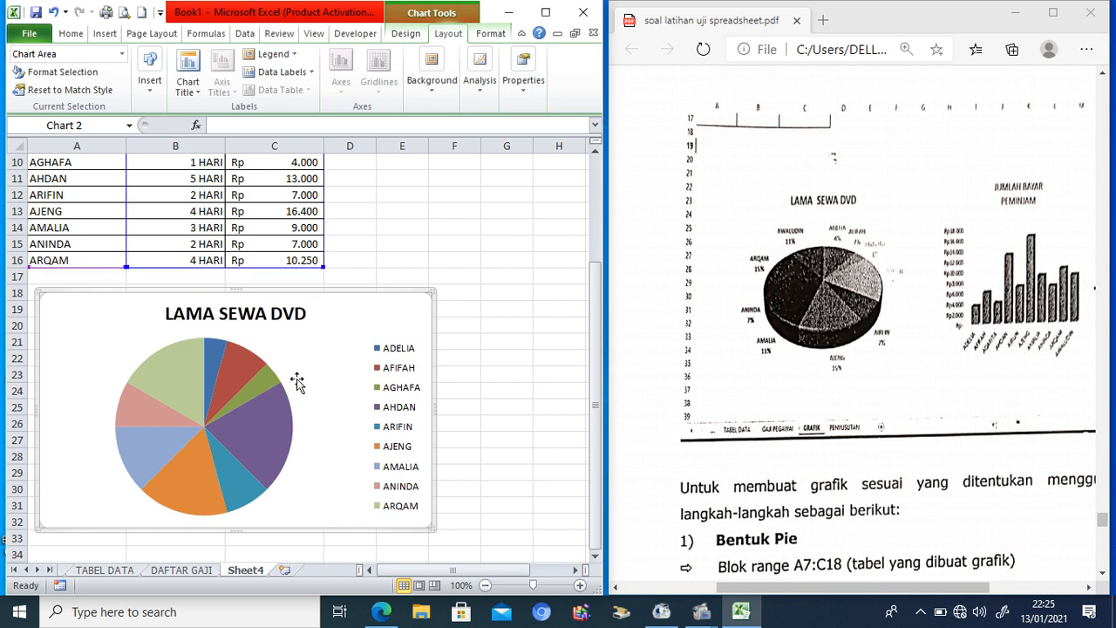
{"action": "left_click", "coordinate": [249, 385]}
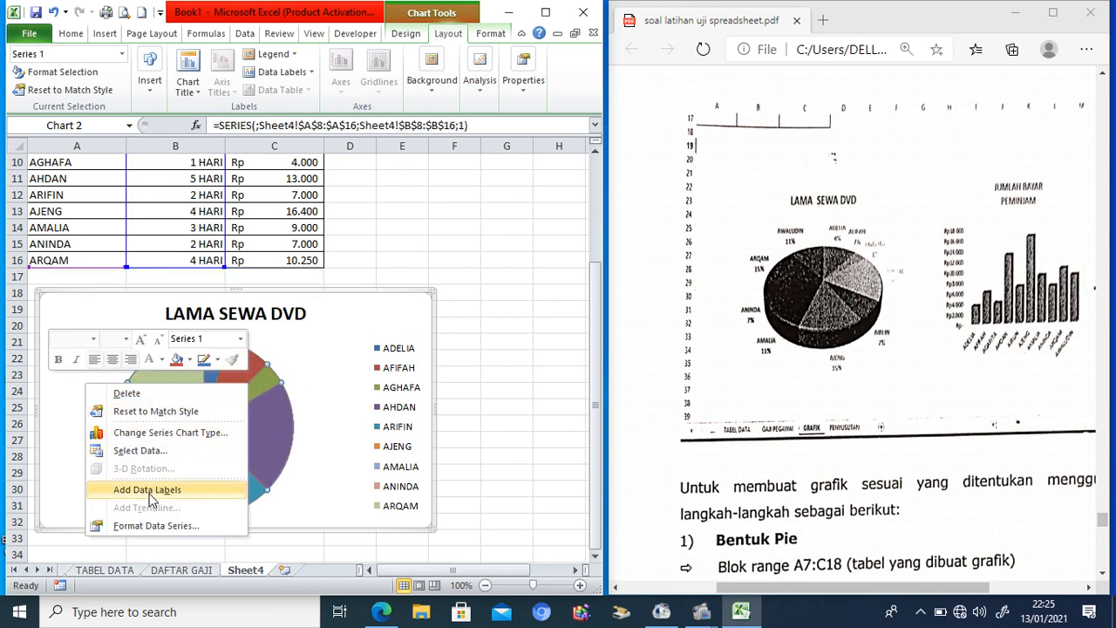
Step: Add data labels to the pie slices showing rental days such as 1 HARI and 5 HARI
{"action": "left_click", "coordinate": [147, 526]}
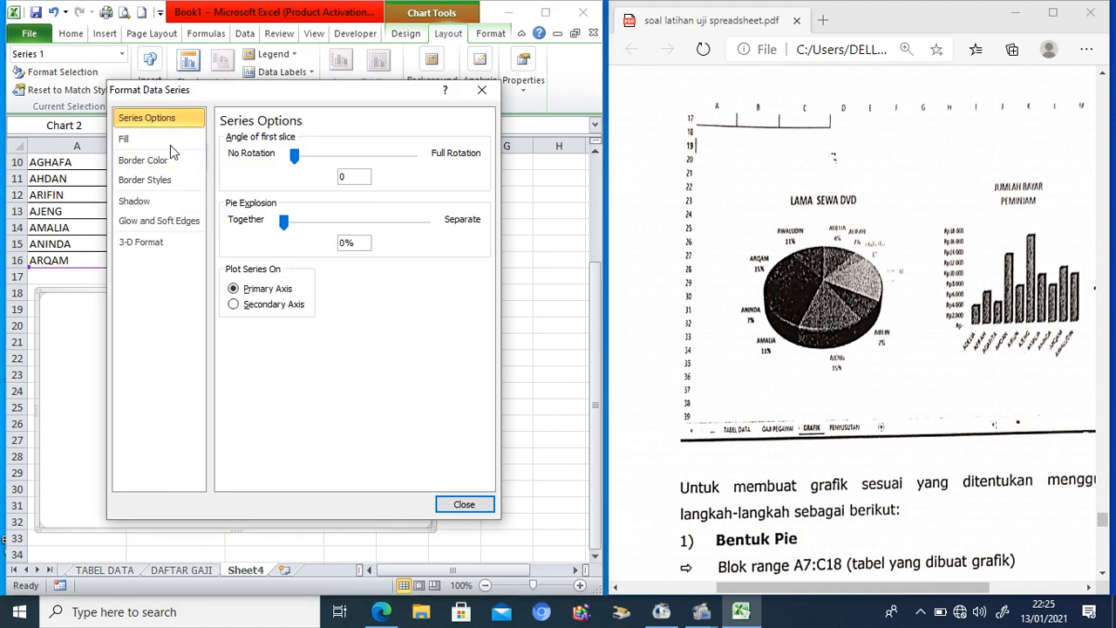
{"action": "left_click", "coordinate": [462, 506]}
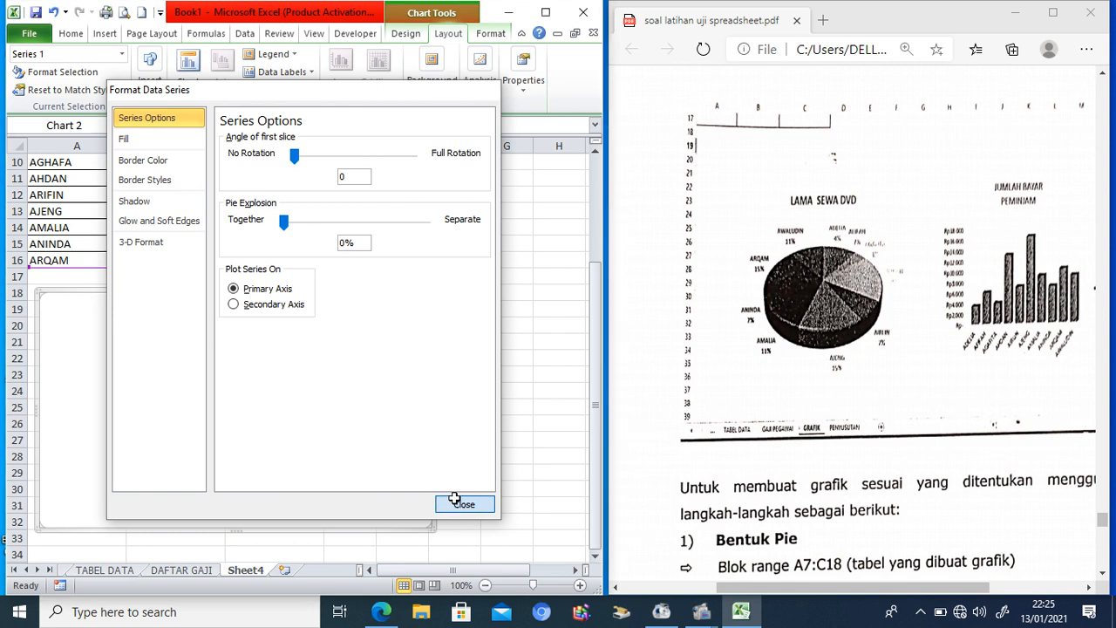
{"action": "right_click", "coordinate": [243, 433]}
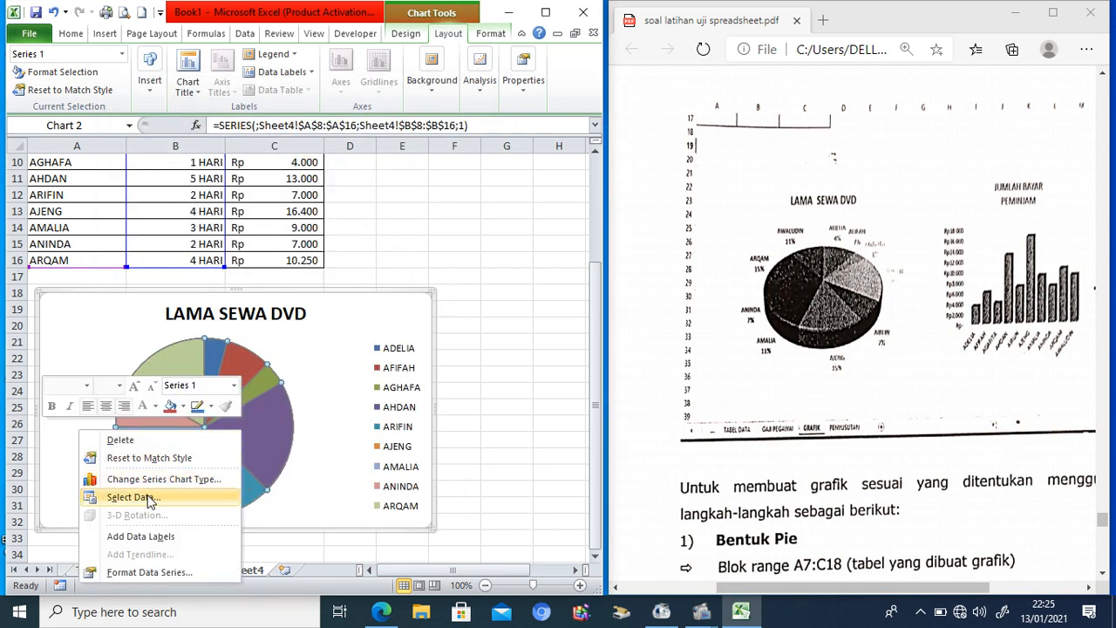
{"action": "left_click", "coordinate": [146, 539]}
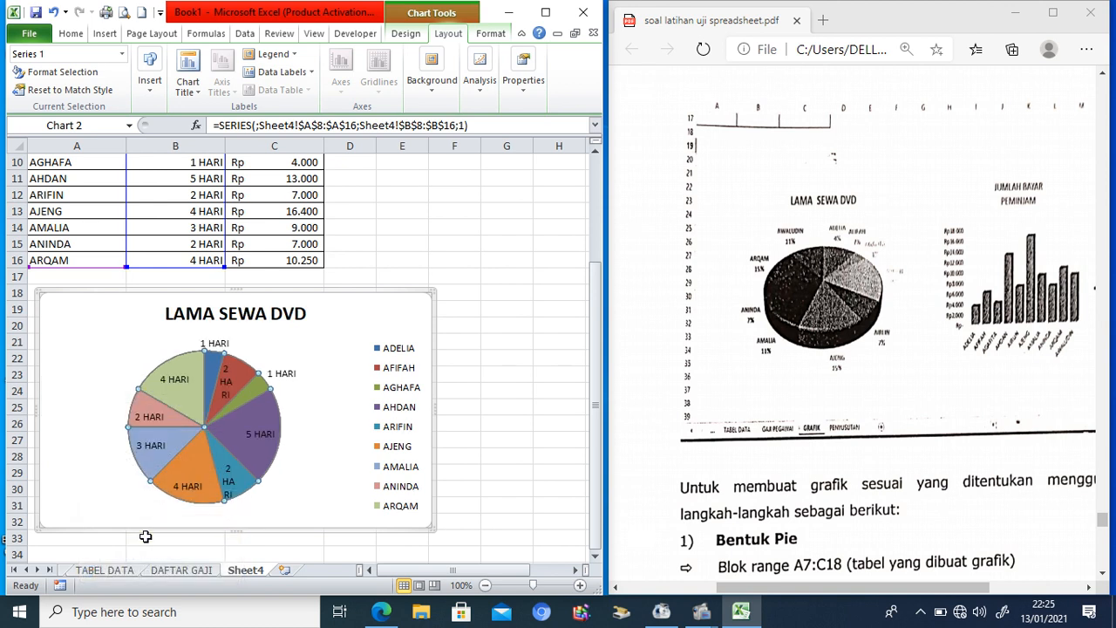
{"action": "right_click", "coordinate": [178, 408]}
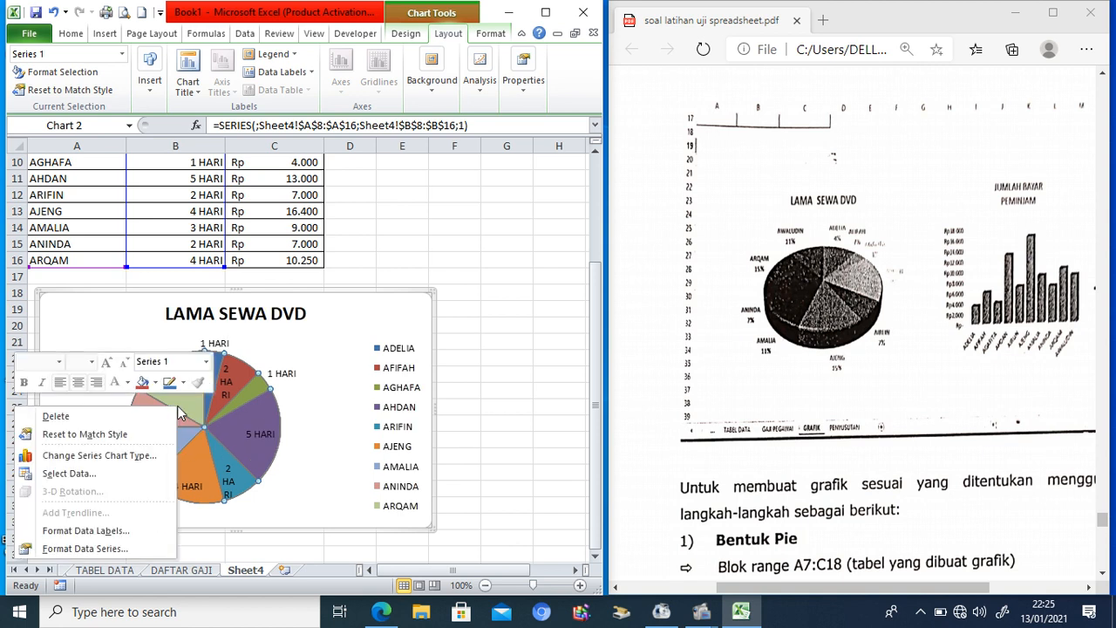
Step: Set the pie labels to Category Name and Percentage with leader lines, dropping Value
{"action": "left_click", "coordinate": [108, 531]}
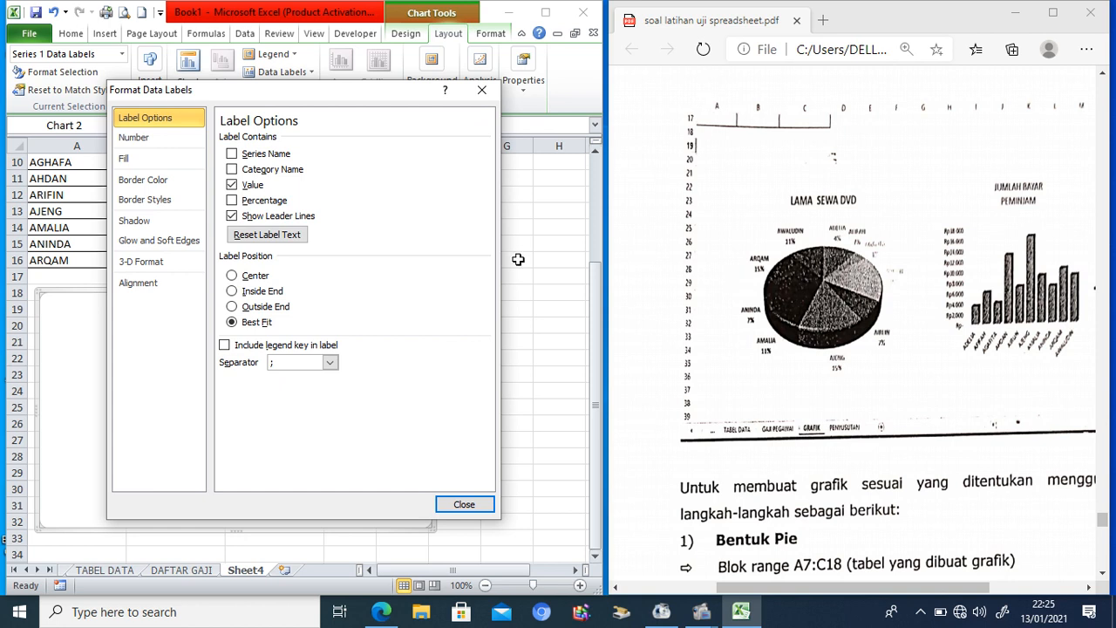
{"action": "left_click", "coordinate": [232, 216]}
{"action": "left_click", "coordinate": [232, 186]}
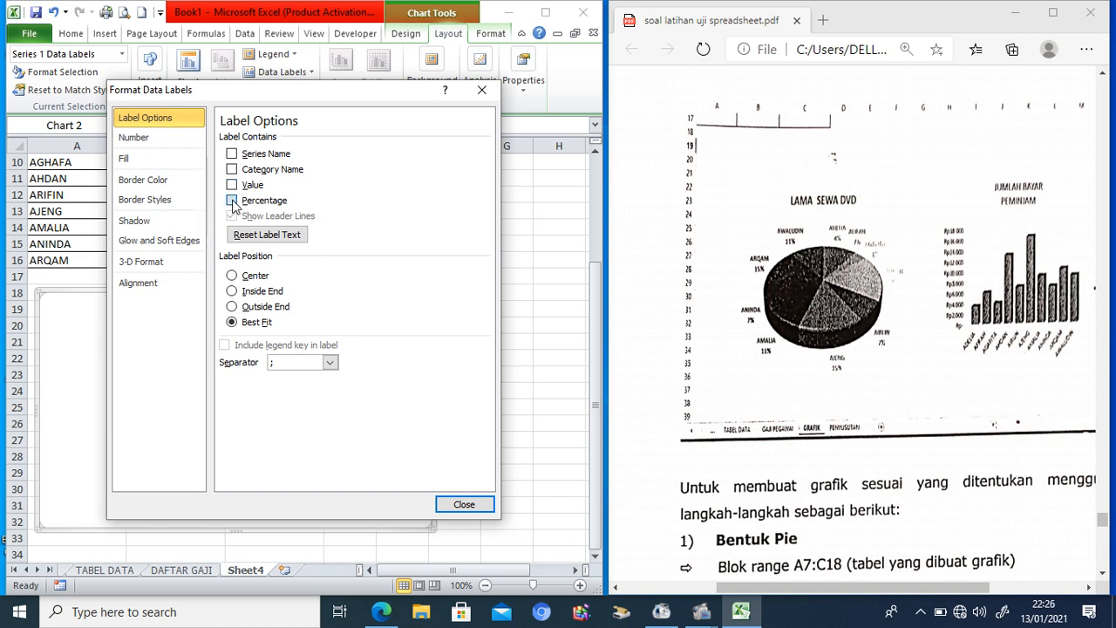
{"action": "left_click", "coordinate": [232, 201]}
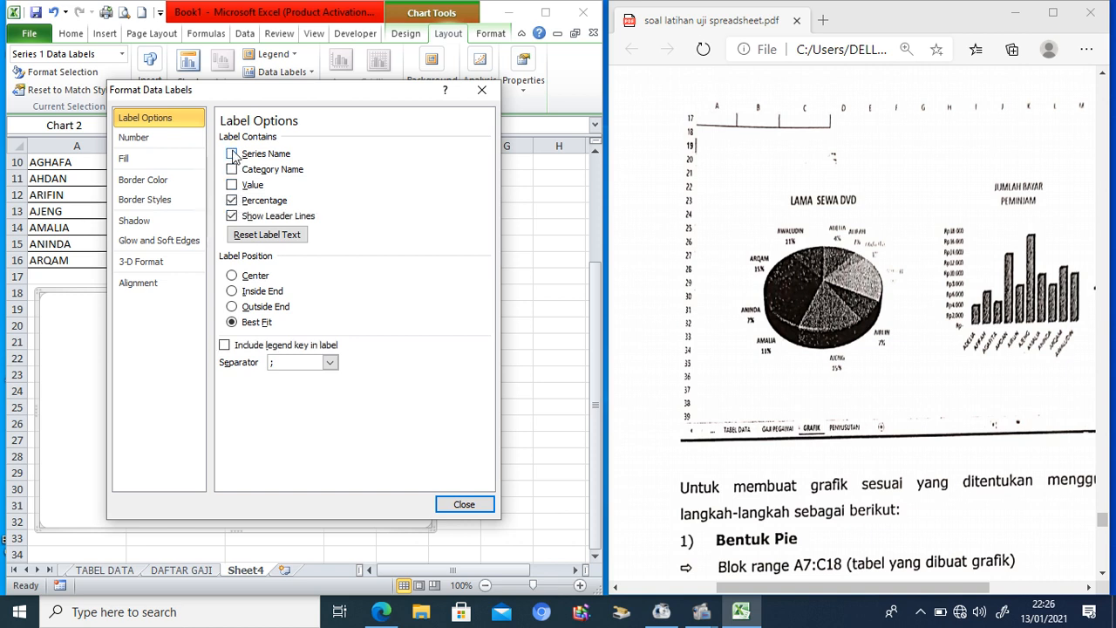
{"action": "left_click", "coordinate": [233, 155]}
{"action": "left_click", "coordinate": [232, 155]}
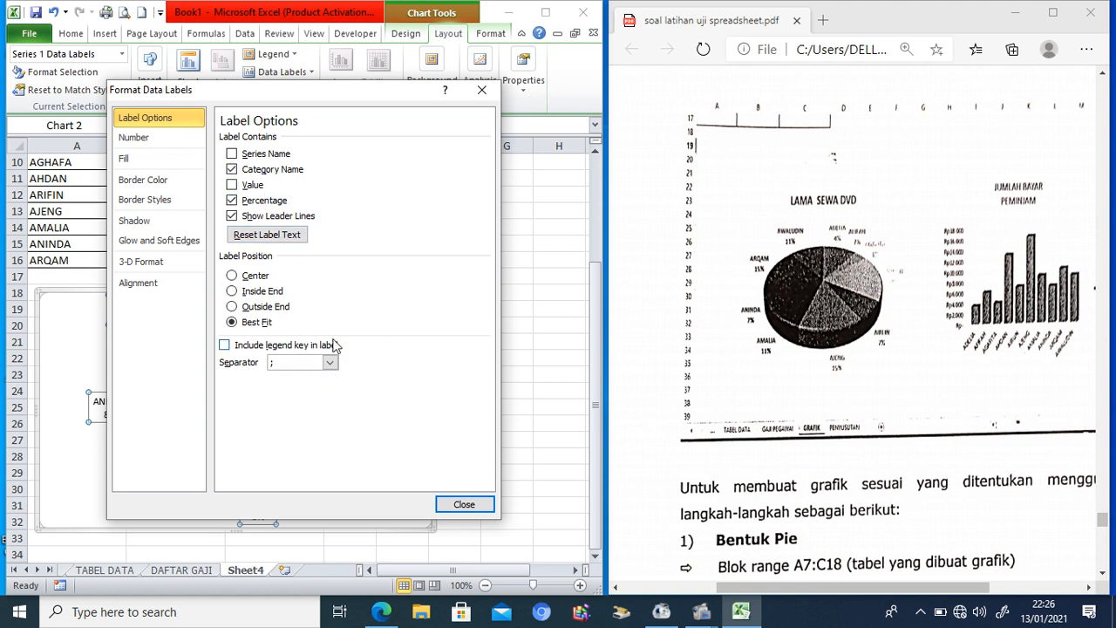
{"action": "left_click", "coordinate": [462, 505]}
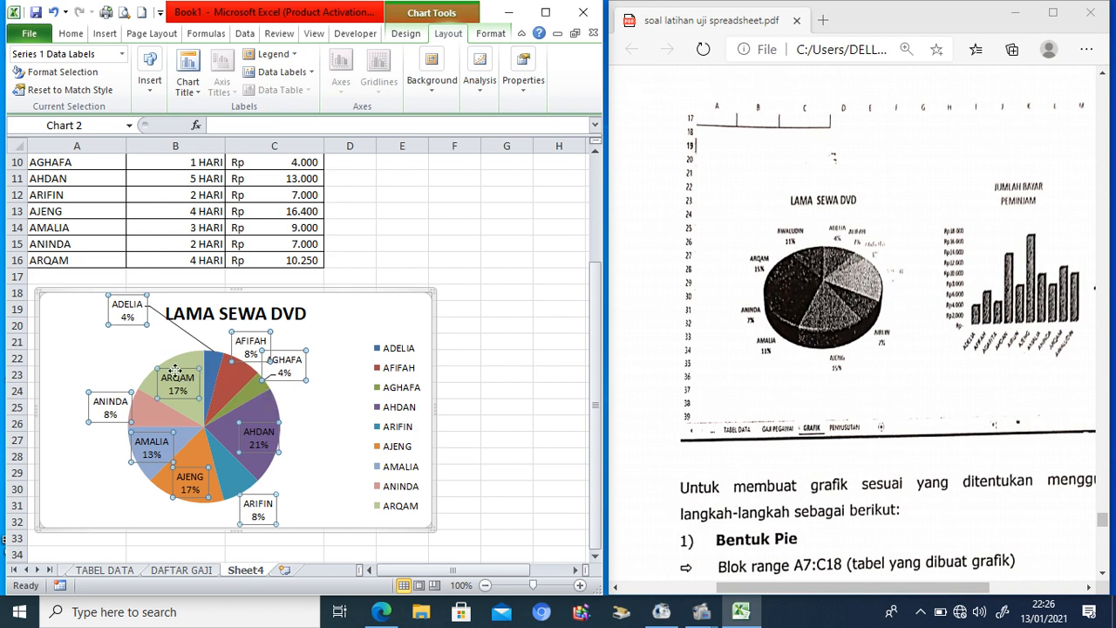
{"action": "left_click", "coordinate": [115, 364]}
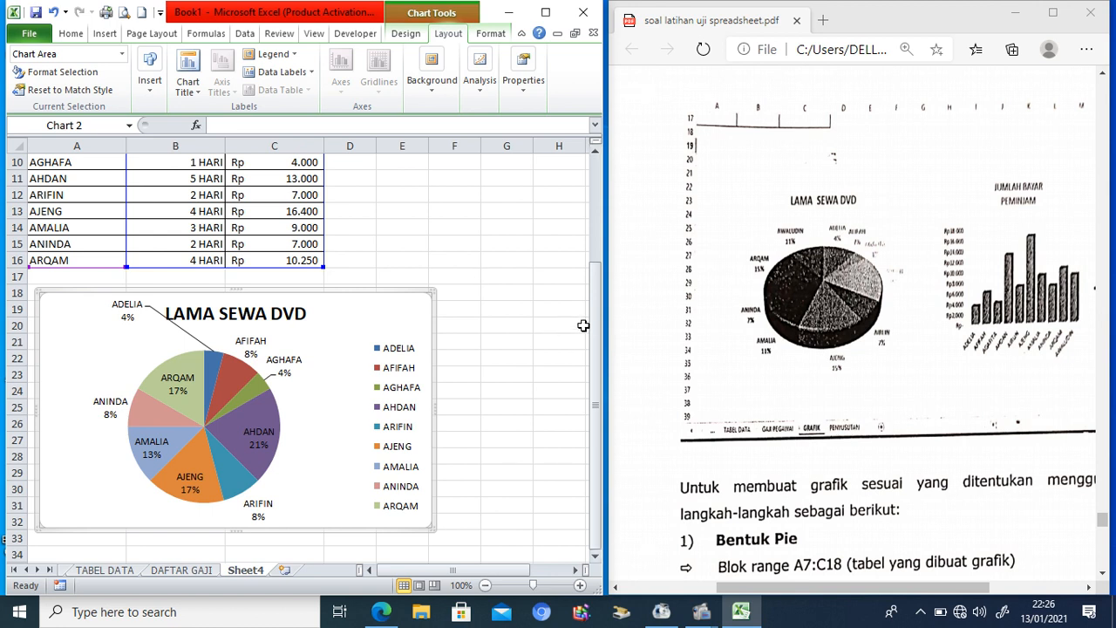
{"action": "left_click_drag", "start_coordinate": [596, 345], "coordinate": [603, 342]}
{"action": "left_click", "coordinate": [506, 371]}
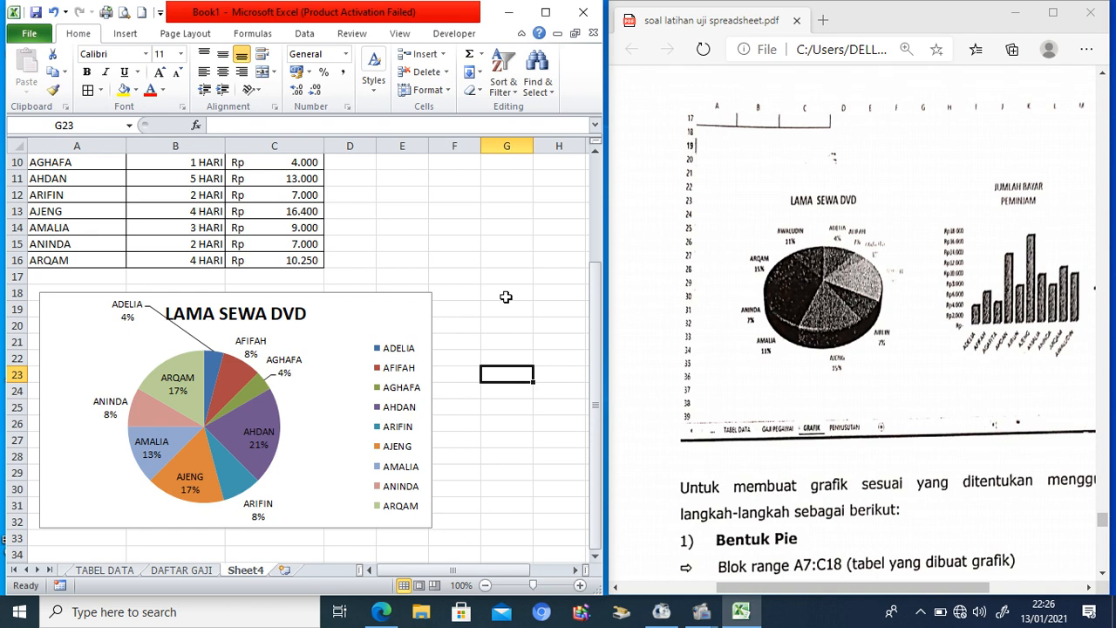
Step: Select the borrower names A8:A16 together with the JUMLAH BAYAR cells C8:C16
{"action": "left_click_drag", "start_coordinate": [593, 318], "coordinate": [596, 193]}
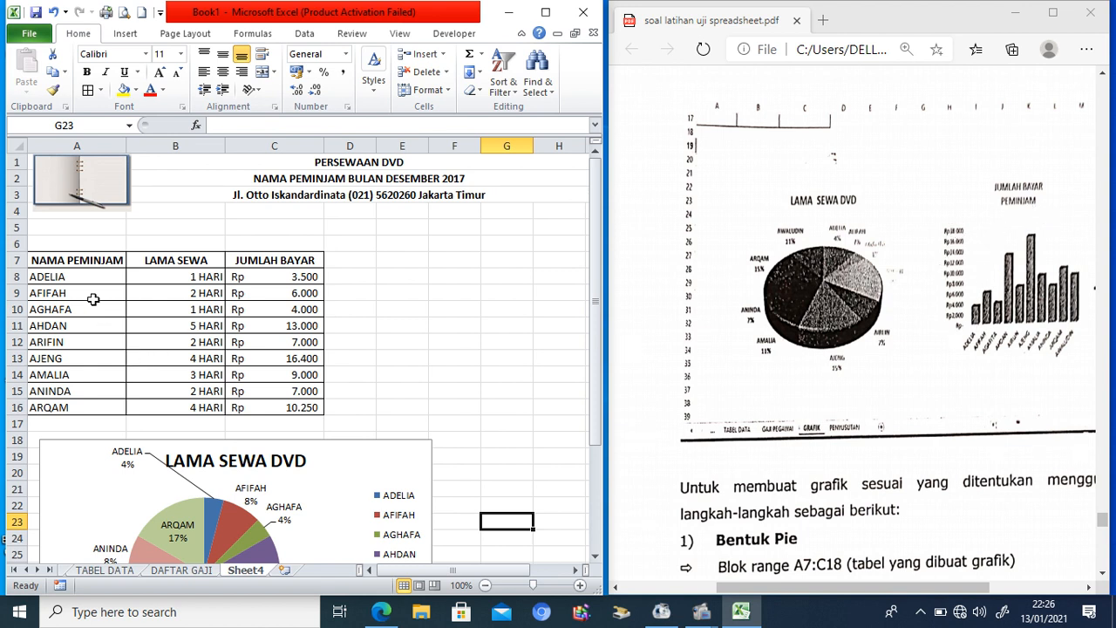
{"action": "left_click_drag", "start_coordinate": [90, 280], "coordinate": [275, 405]}
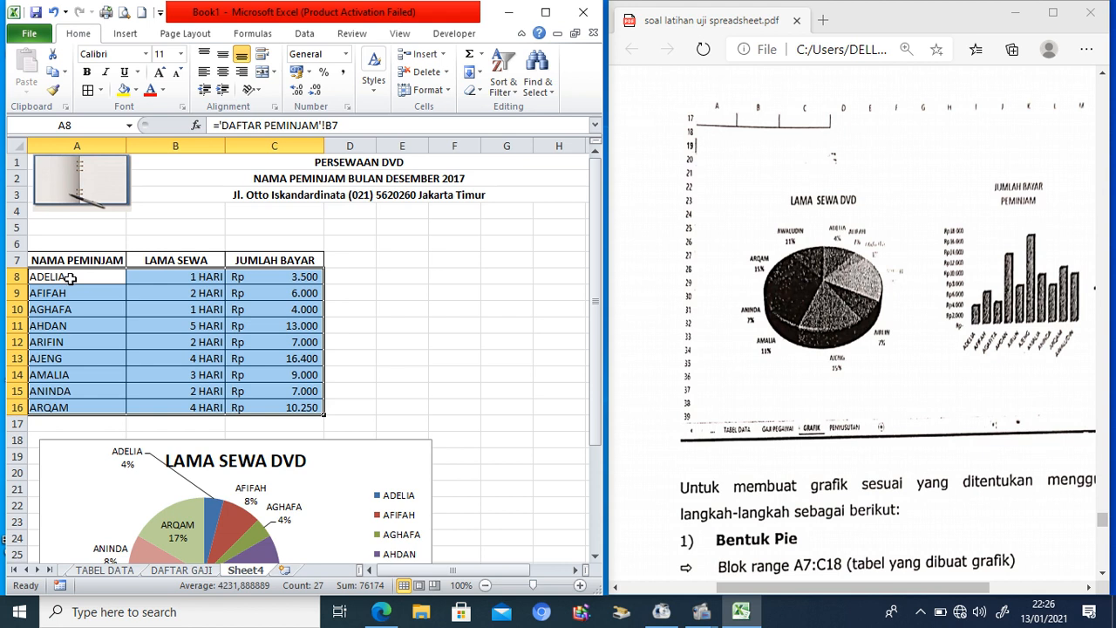
{"action": "left_click_drag", "start_coordinate": [70, 278], "coordinate": [79, 407]}
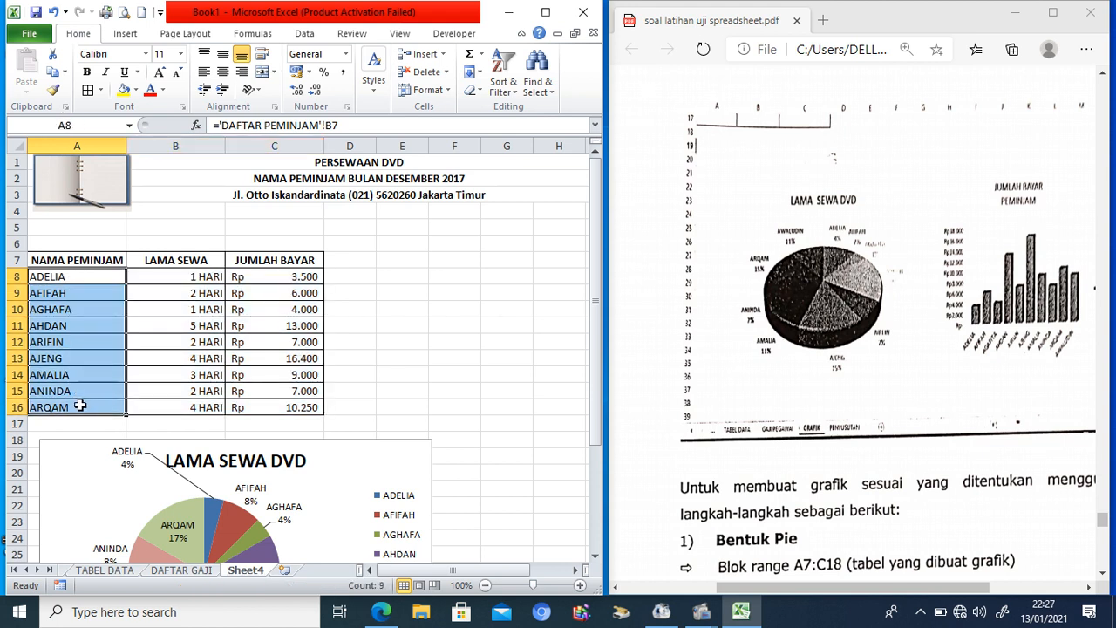
{"action": "left_click", "coordinate": [301, 279], "text": "ctrl"}
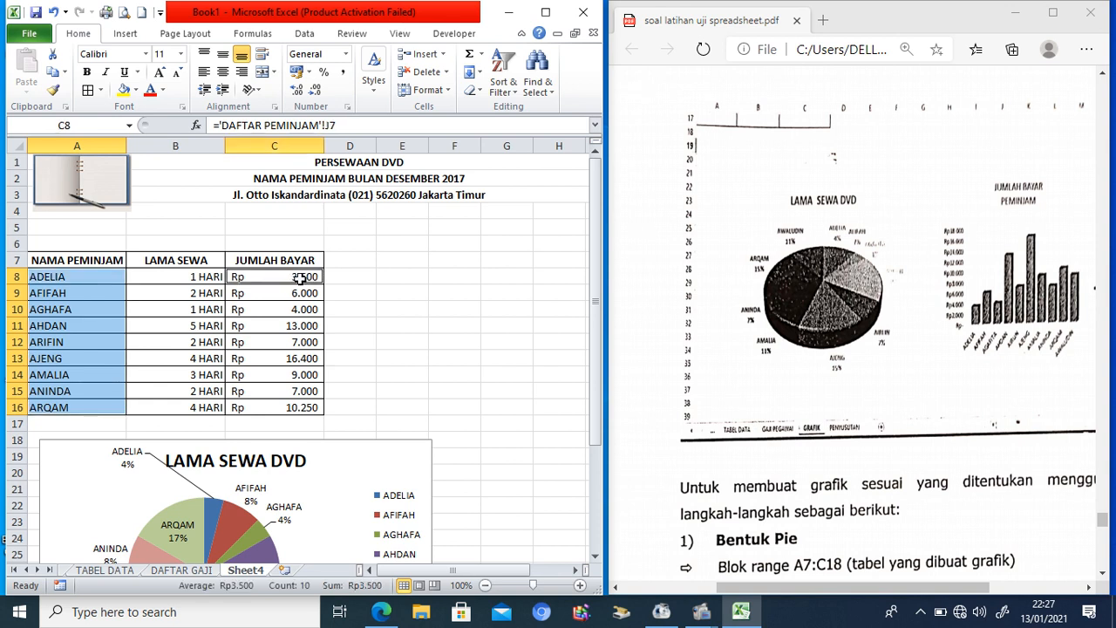
{"action": "left_click_drag", "start_coordinate": [301, 278], "coordinate": [301, 406]}
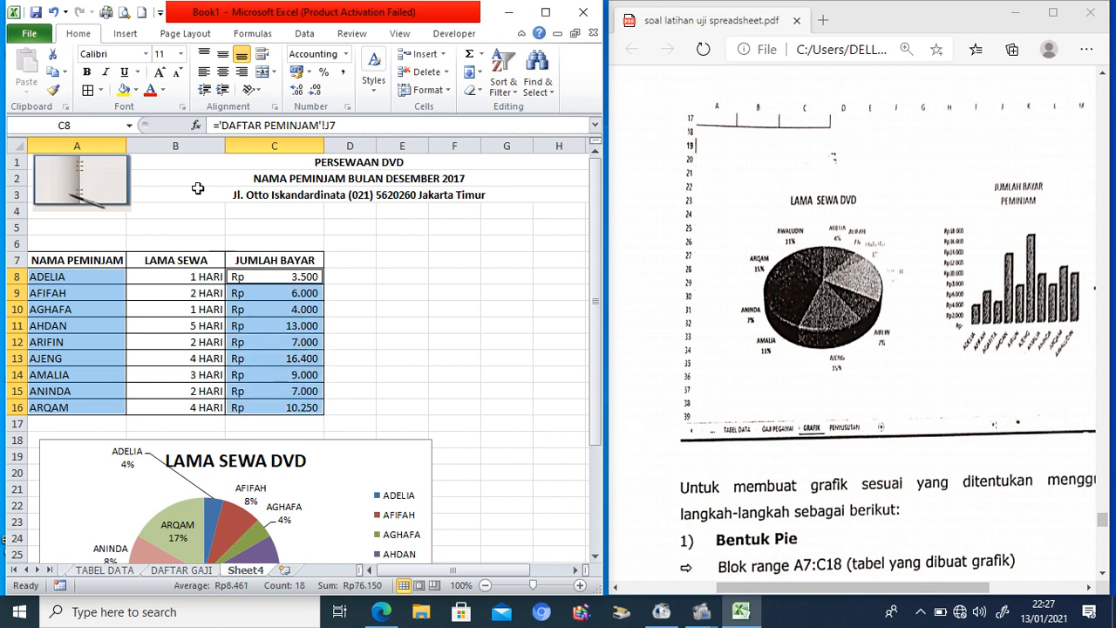
Step: Insert a 2-D clustered column chart from the selected names and amounts
{"action": "left_click", "coordinate": [127, 35]}
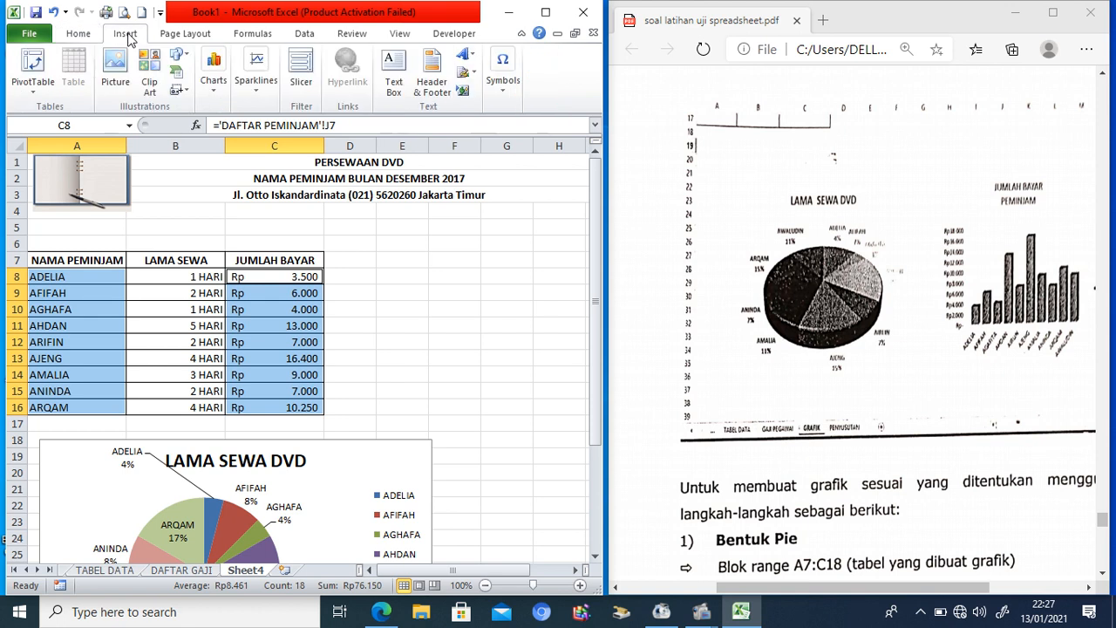
{"action": "left_click", "coordinate": [214, 95]}
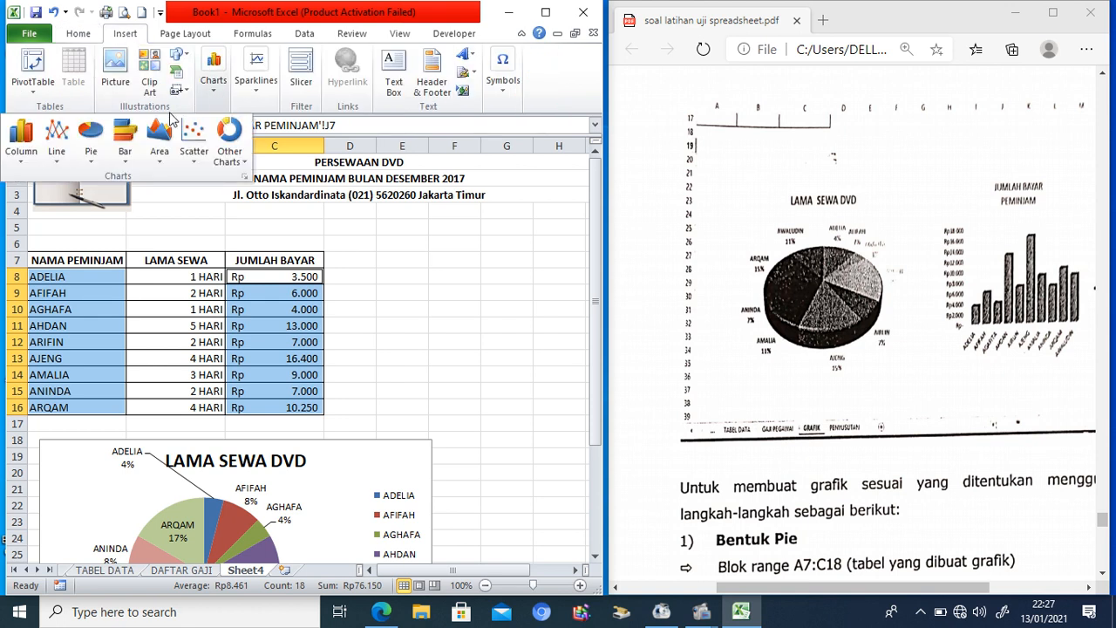
{"action": "left_click", "coordinate": [128, 157]}
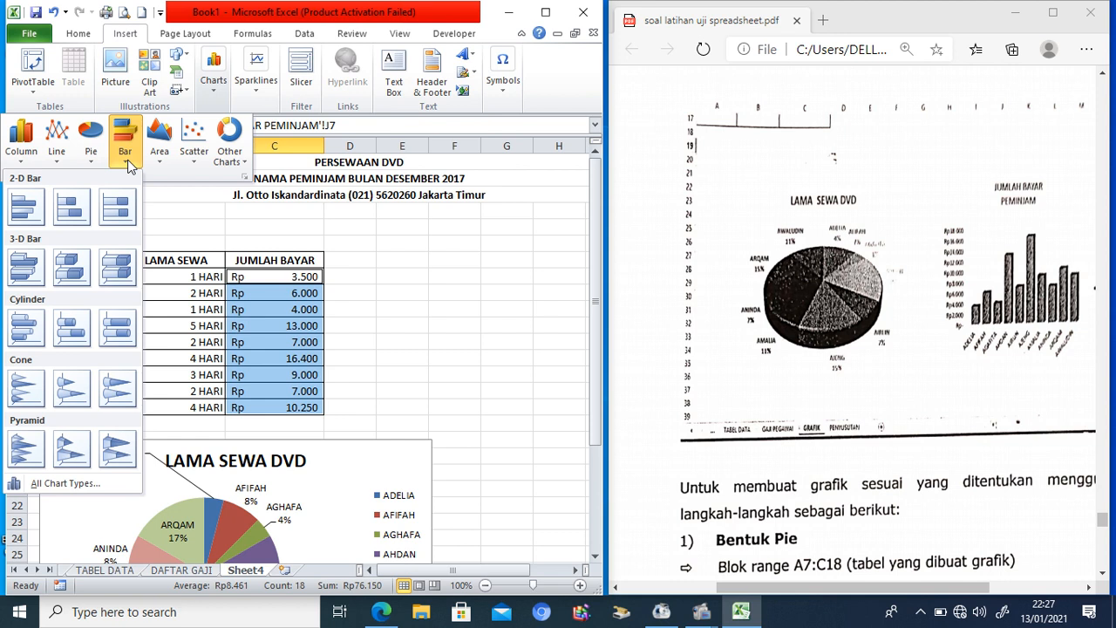
{"action": "left_click", "coordinate": [22, 155]}
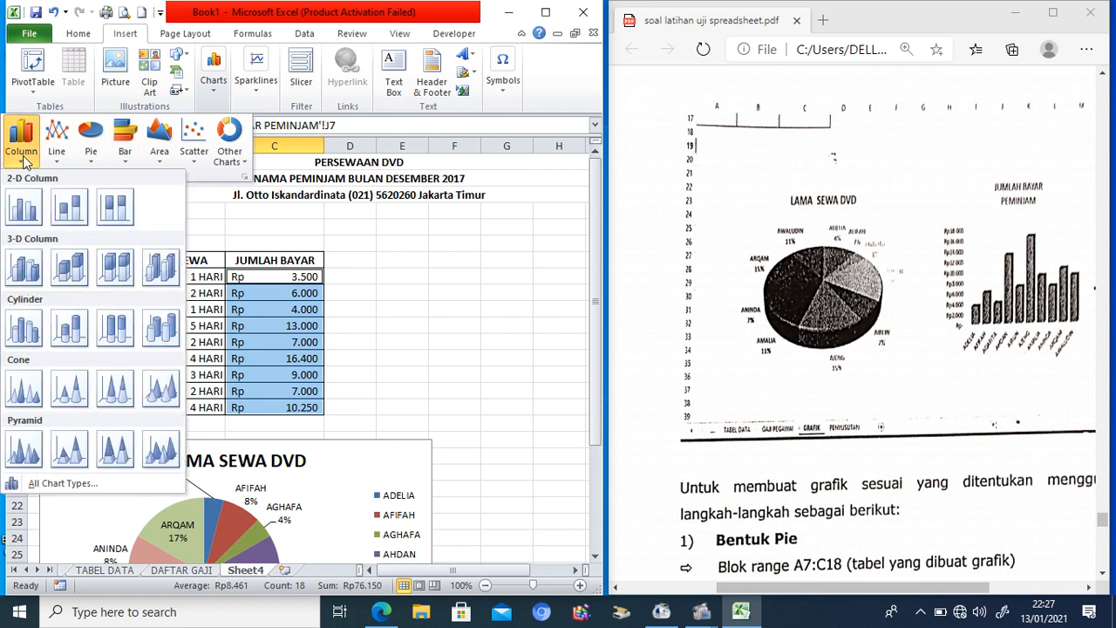
{"action": "left_click", "coordinate": [17, 211]}
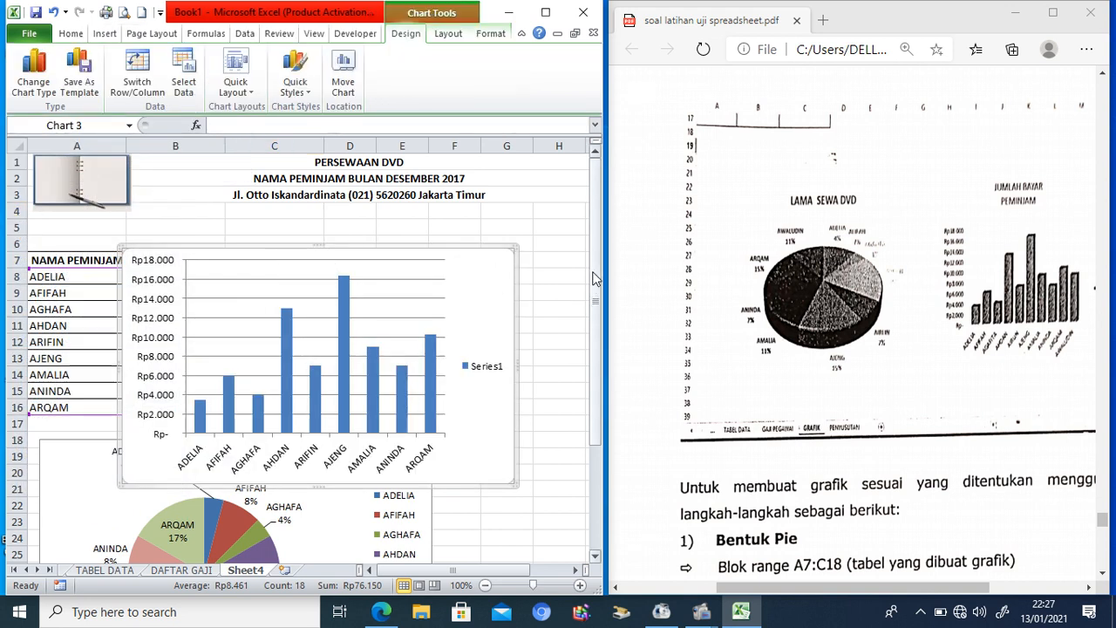
Step: Drag the JUMLAH BAYAR column chart down below the LAMA SEWA DVD pie chart, around rows 35–49
{"action": "left_click_drag", "start_coordinate": [589, 297], "coordinate": [607, 337]}
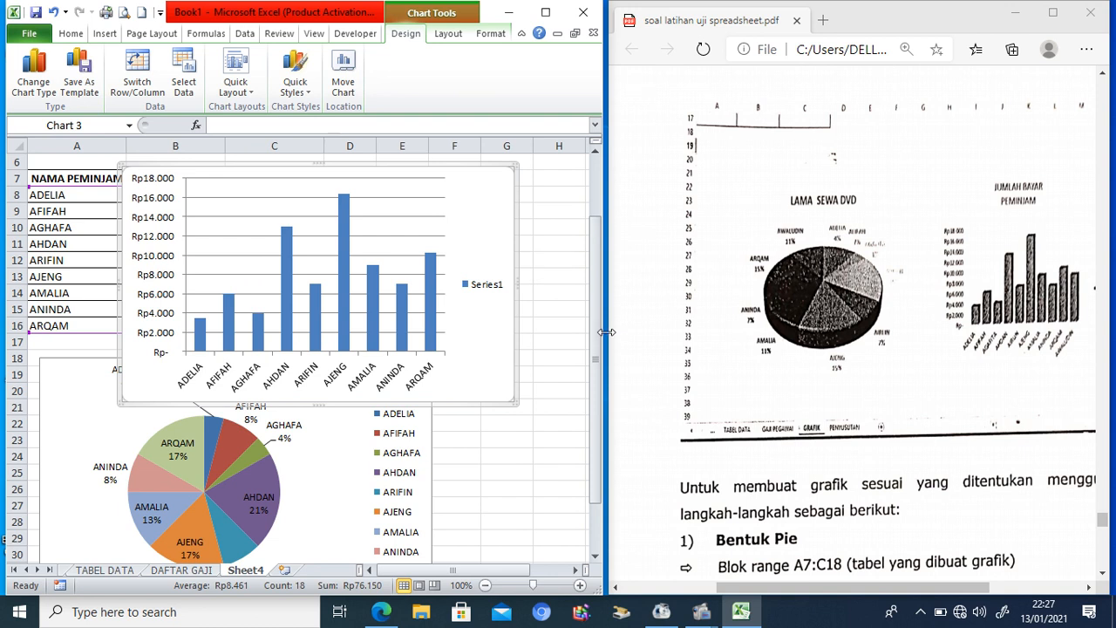
{"action": "left_click_drag", "start_coordinate": [334, 171], "coordinate": [408, 392]}
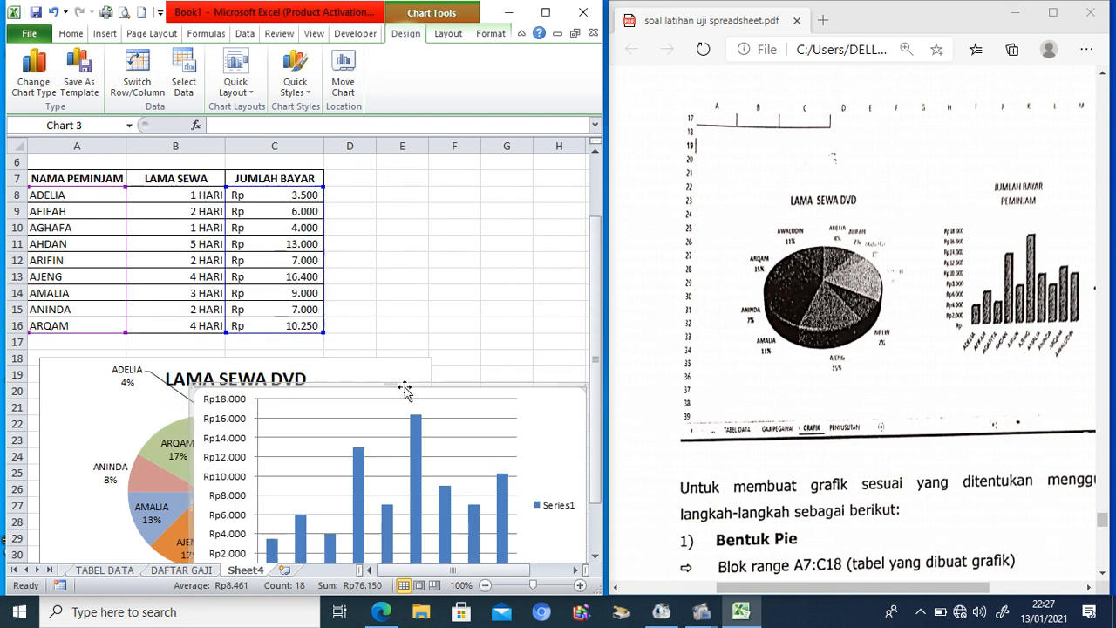
{"action": "left_click_drag", "start_coordinate": [598, 233], "coordinate": [601, 264]}
{"action": "scroll", "coordinate": [595, 555], "scroll_direction": "down", "scroll_amount": 3}
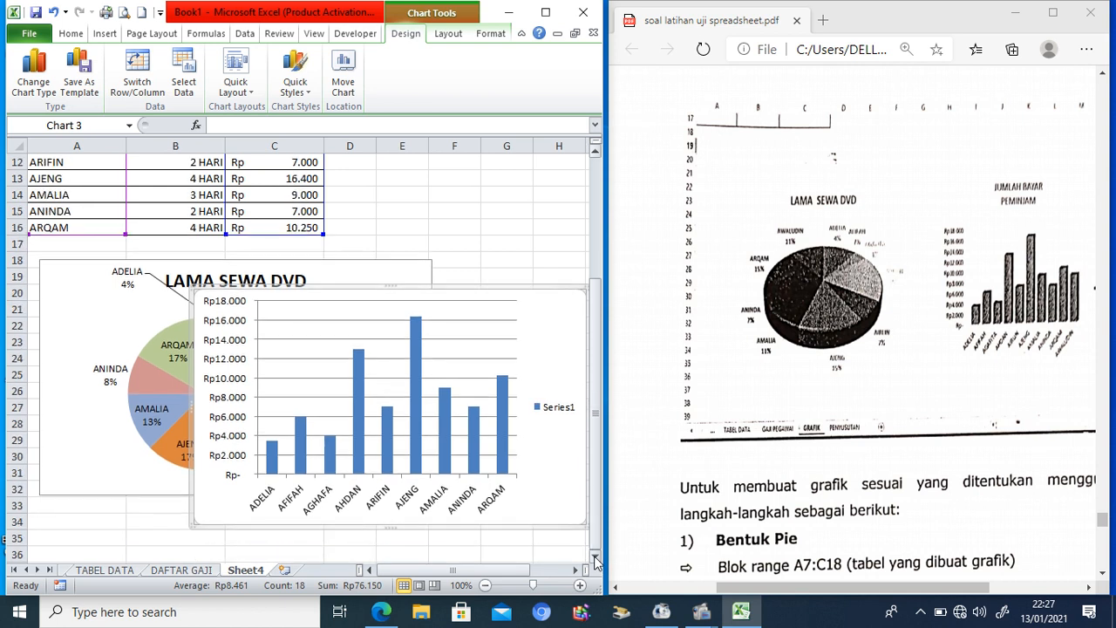
{"action": "left_click", "coordinate": [429, 175]}
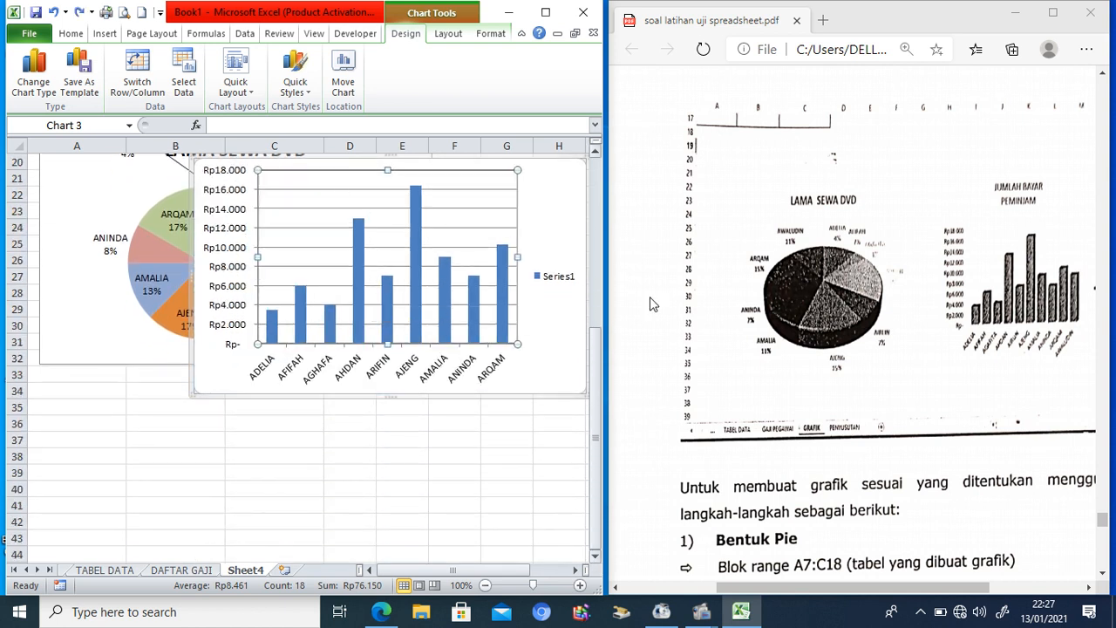
{"action": "left_click_drag", "start_coordinate": [595, 366], "coordinate": [596, 353]}
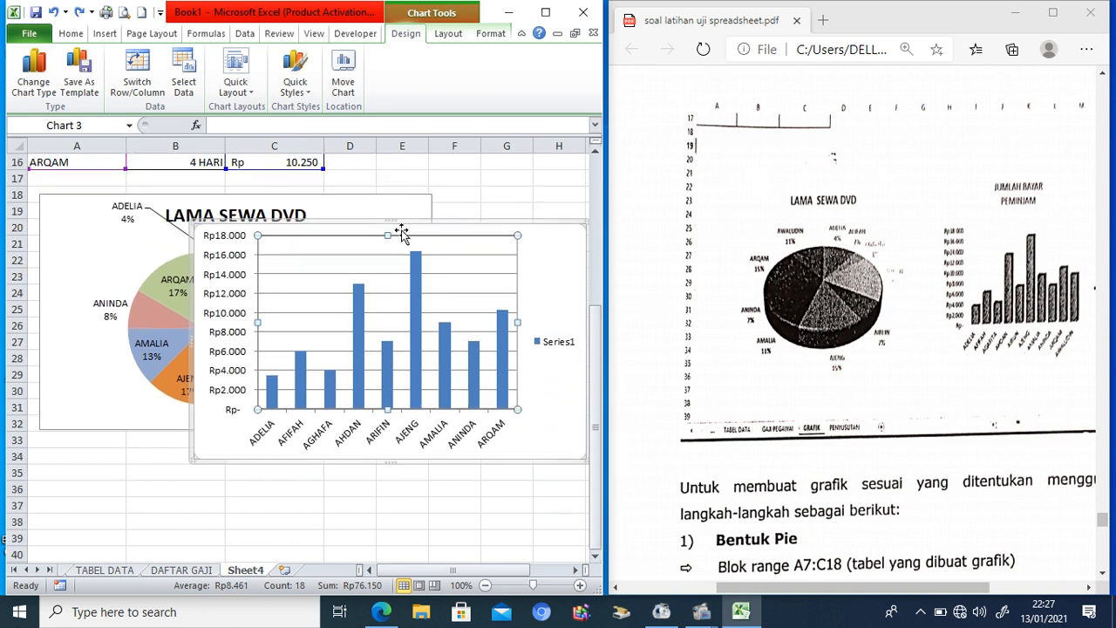
{"action": "left_click_drag", "start_coordinate": [366, 225], "coordinate": [246, 468]}
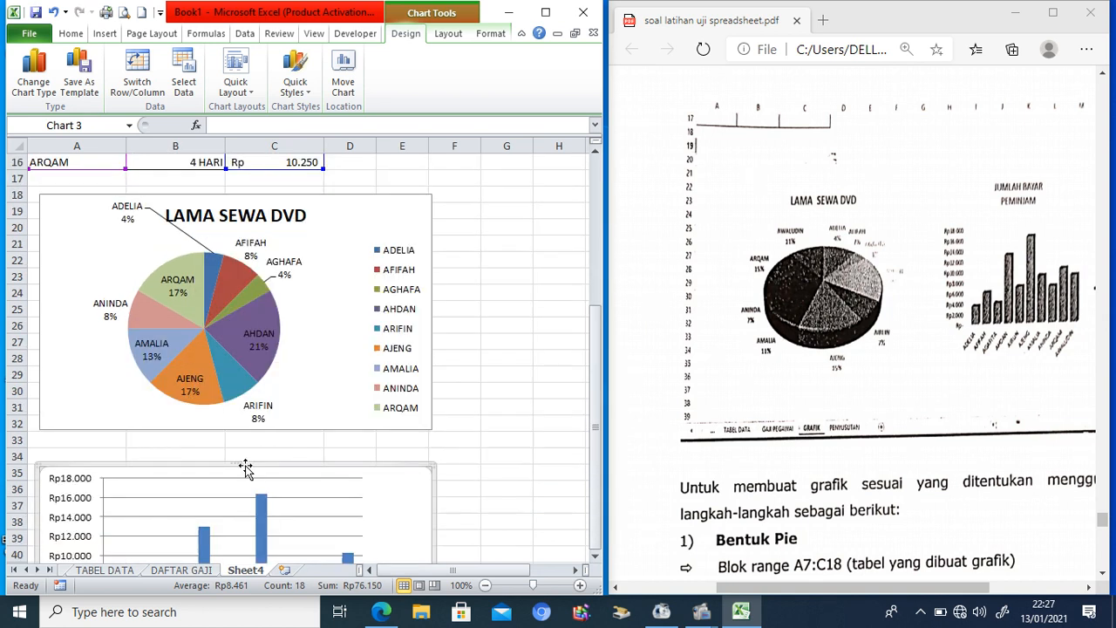
{"action": "left_click", "coordinate": [598, 324]}
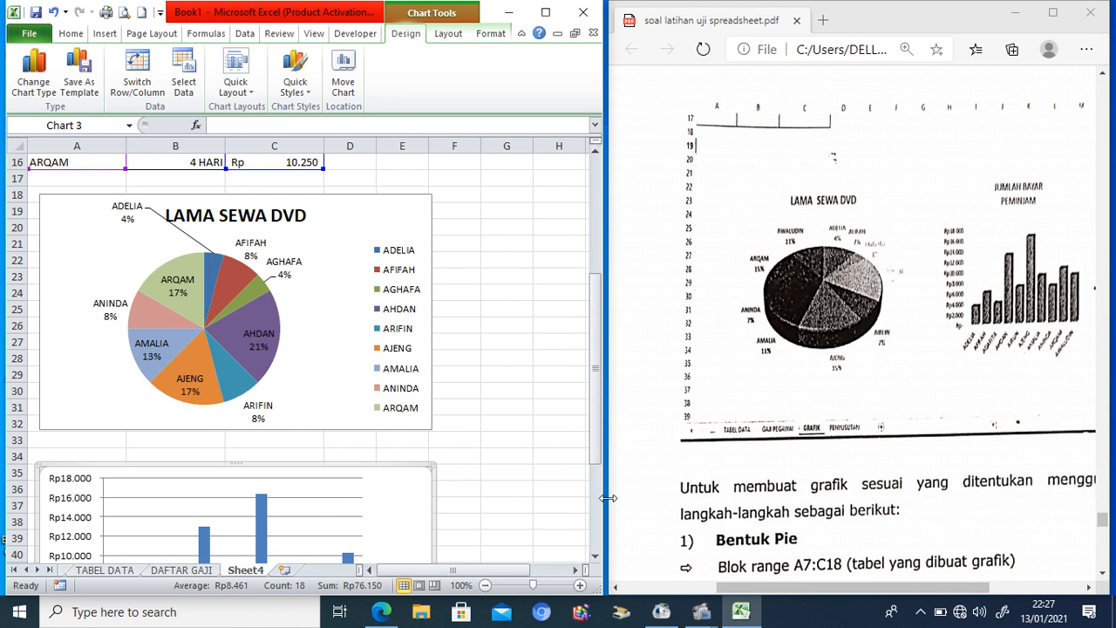
{"action": "left_click", "coordinate": [597, 557]}
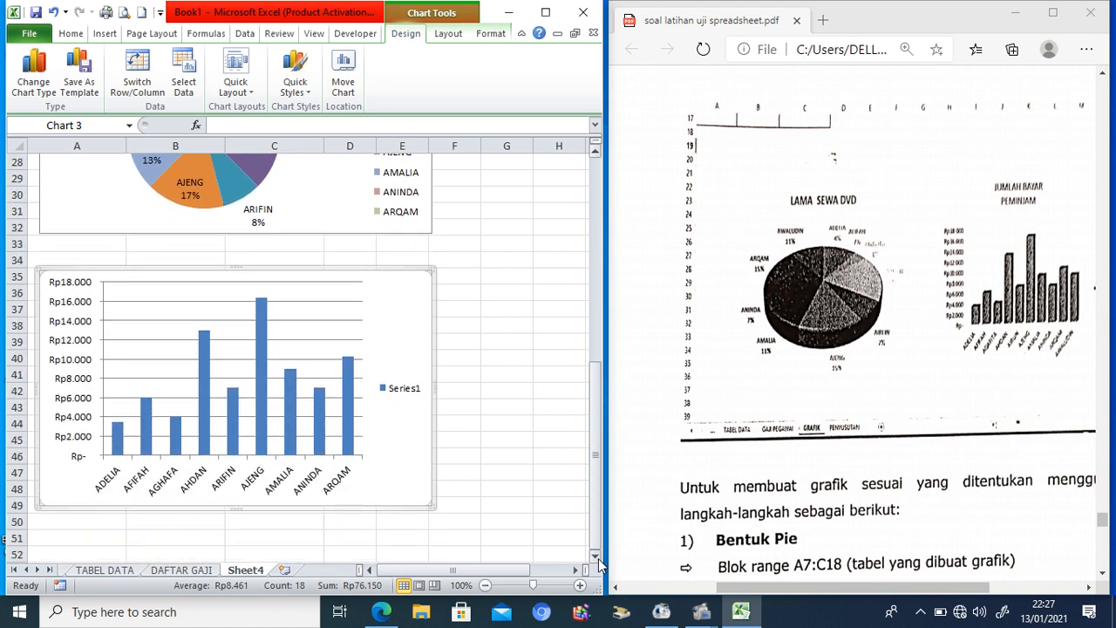
{"action": "scroll", "coordinate": [599, 558], "scroll_direction": "down", "scroll_amount": 1}
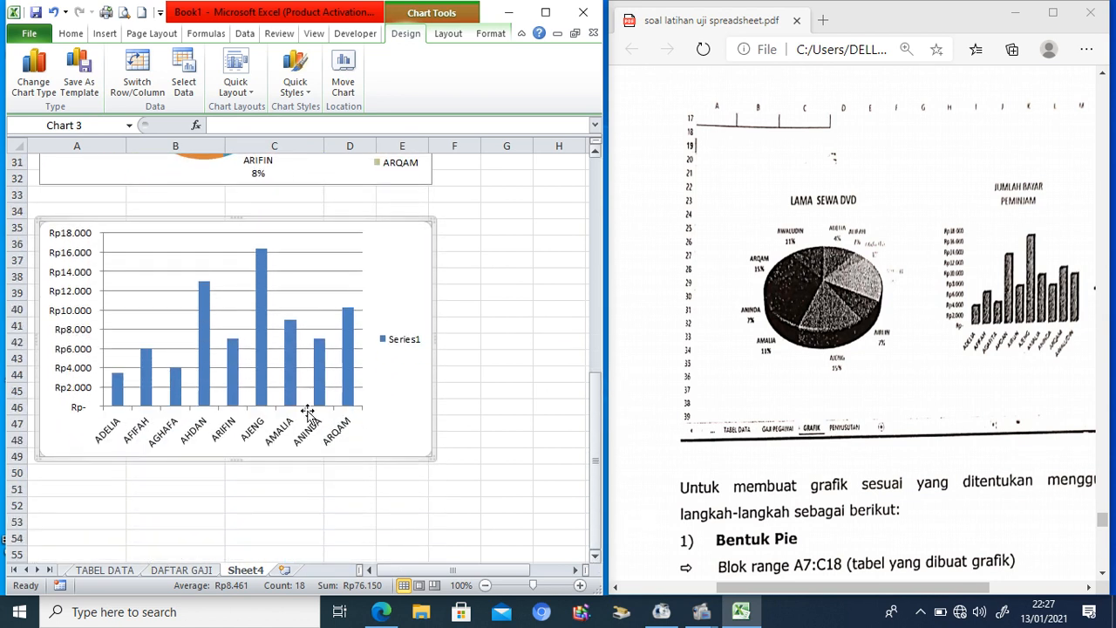
{"action": "left_click", "coordinate": [233, 260]}
{"action": "left_click", "coordinate": [354, 227]}
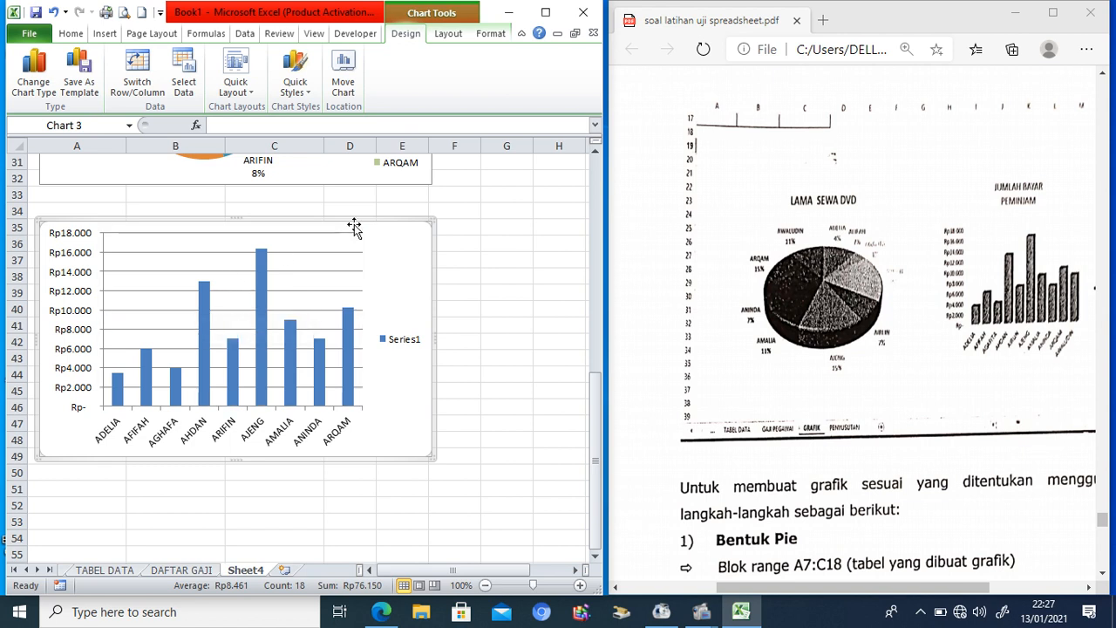
Step: Add a chart title placeholder above the column chart
{"action": "right_click", "coordinate": [353, 227]}
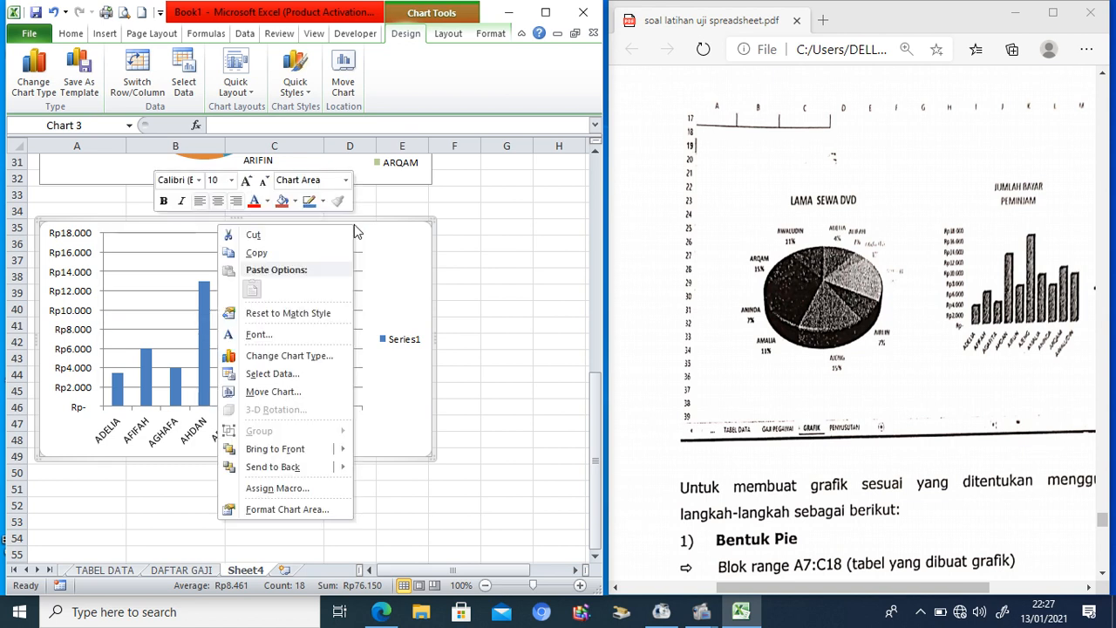
{"action": "left_click", "coordinate": [376, 227]}
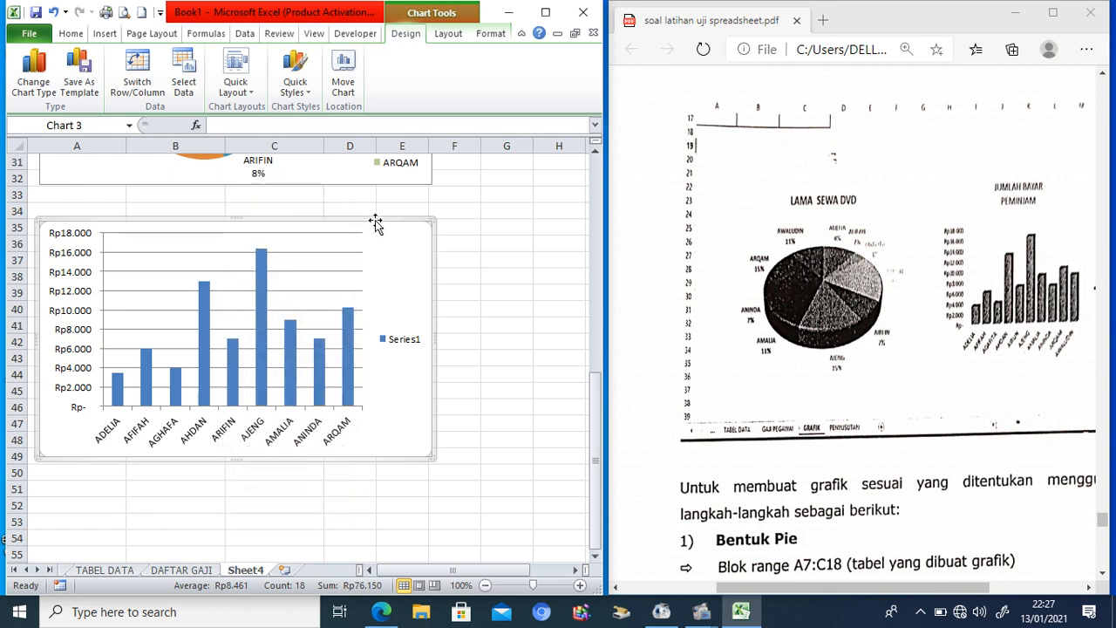
{"action": "left_click", "coordinate": [447, 35]}
{"action": "left_click", "coordinate": [187, 87]}
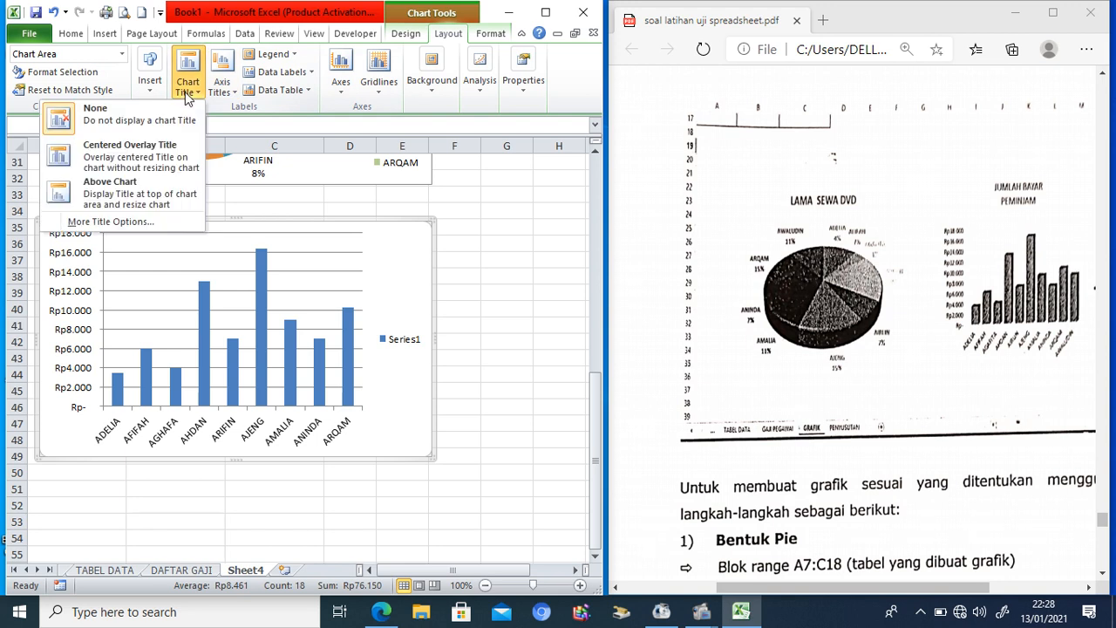
{"action": "left_click", "coordinate": [138, 192]}
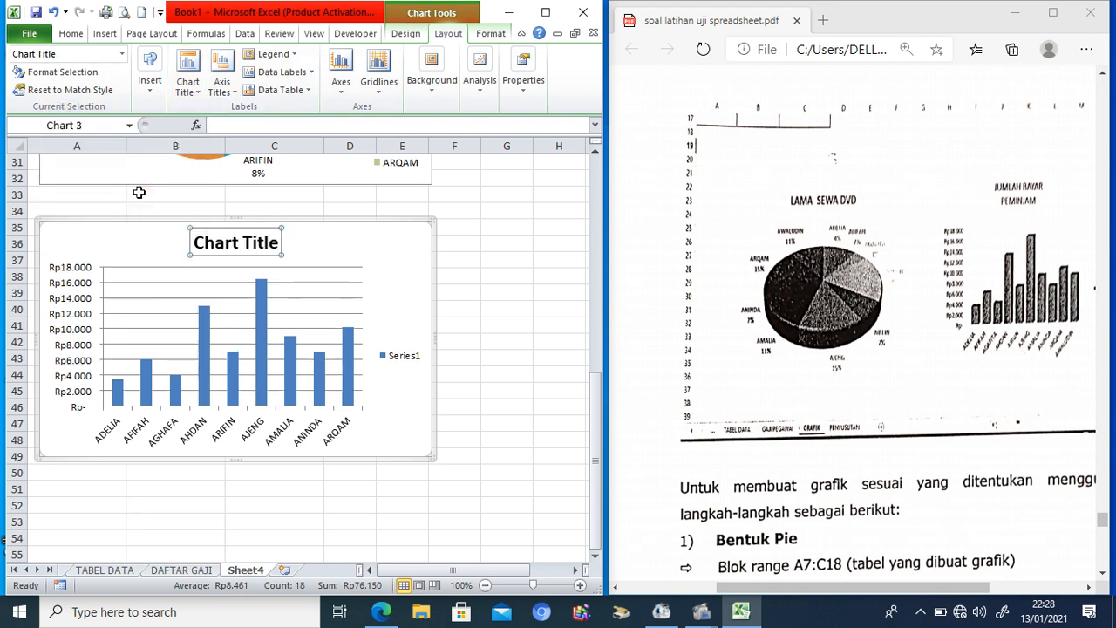
Step: Replace the title with JUMLAH BAYAR PEMINJAM, breaking the line before PEMINJAM
{"action": "triple_click", "coordinate": [279, 244]}
{"action": "type", "text": "JUMLAH BAYAR"}
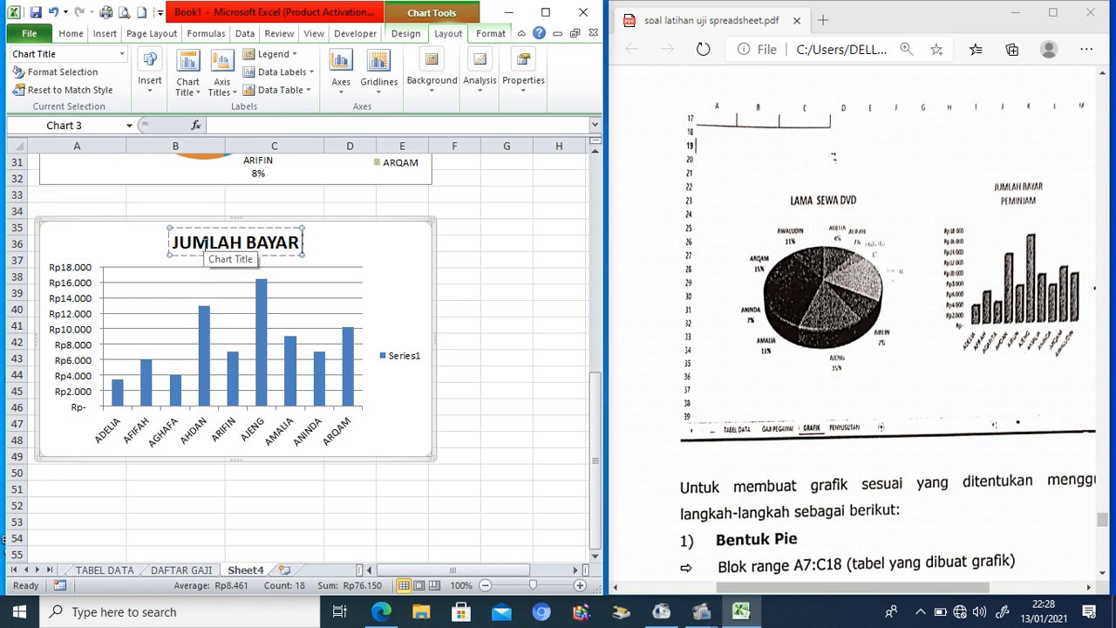
{"action": "type", "text": " PEMINJAM"}
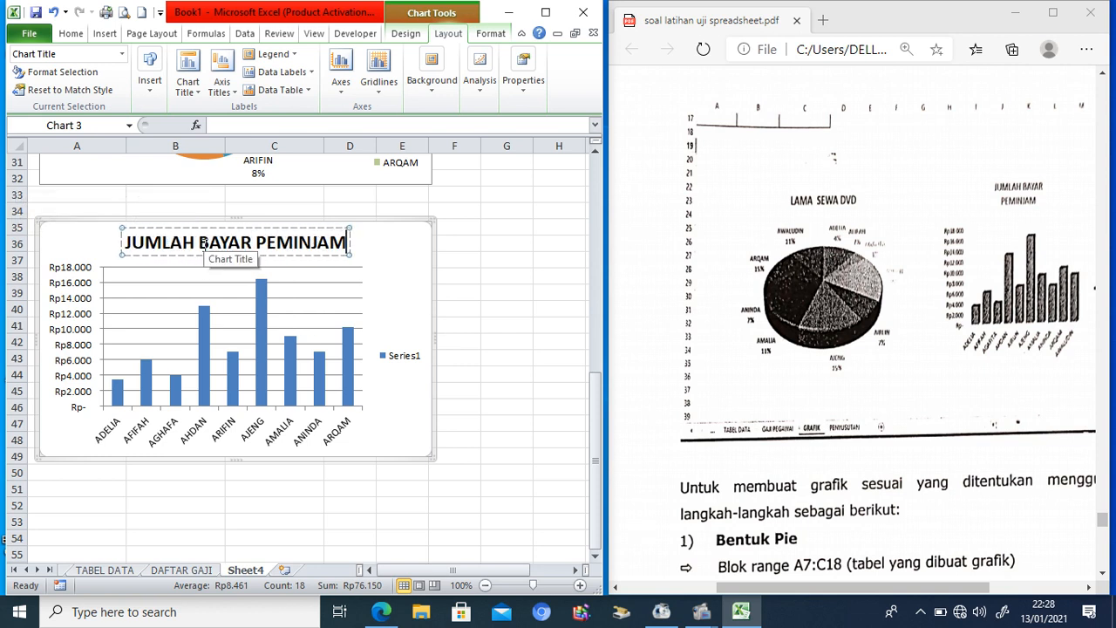
{"action": "left_click", "coordinate": [256, 242]}
{"action": "key", "text": "Return"}
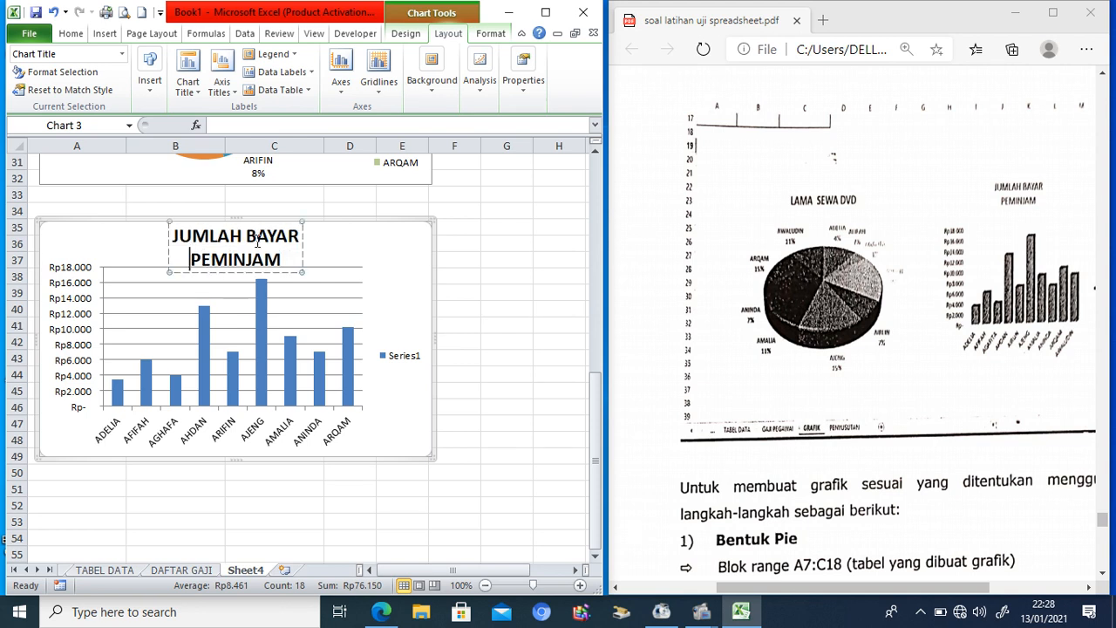
{"action": "left_click", "coordinate": [486, 247]}
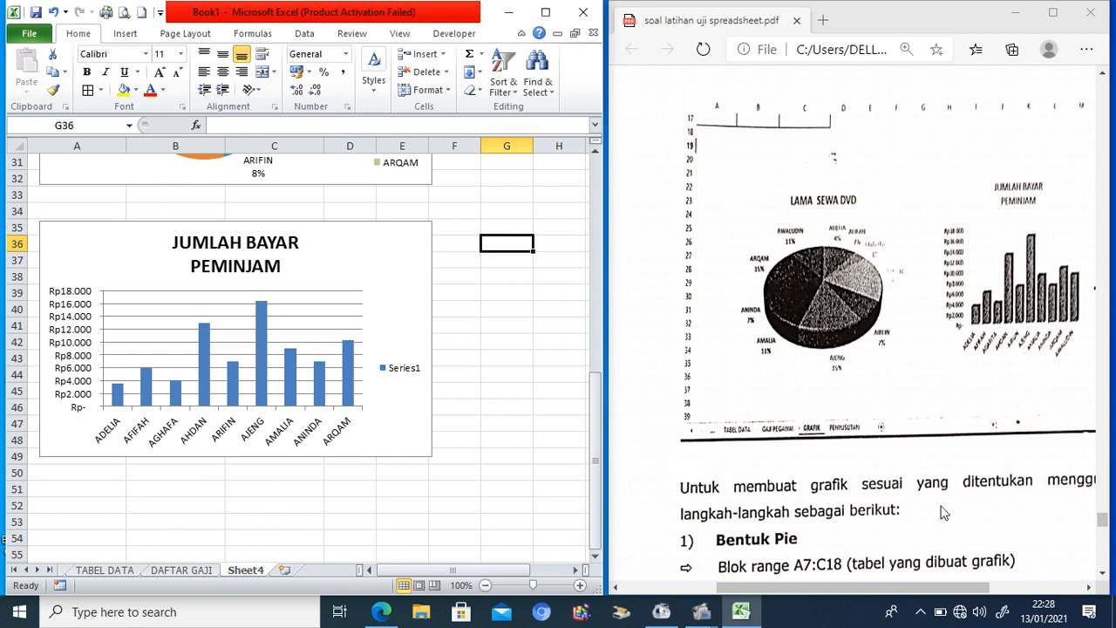
Step: Check the exercise PDF, then rename Sheet4 to GRAFIK
{"action": "left_click", "coordinate": [1102, 578]}
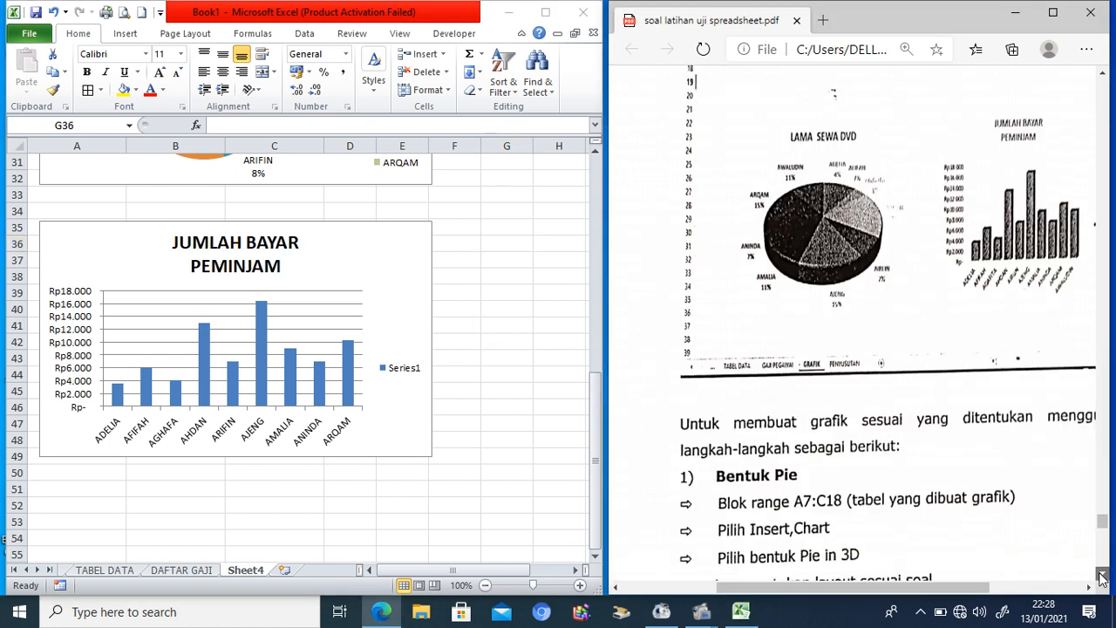
{"action": "scroll", "coordinate": [1102, 578], "scroll_direction": "down", "scroll_amount": 12}
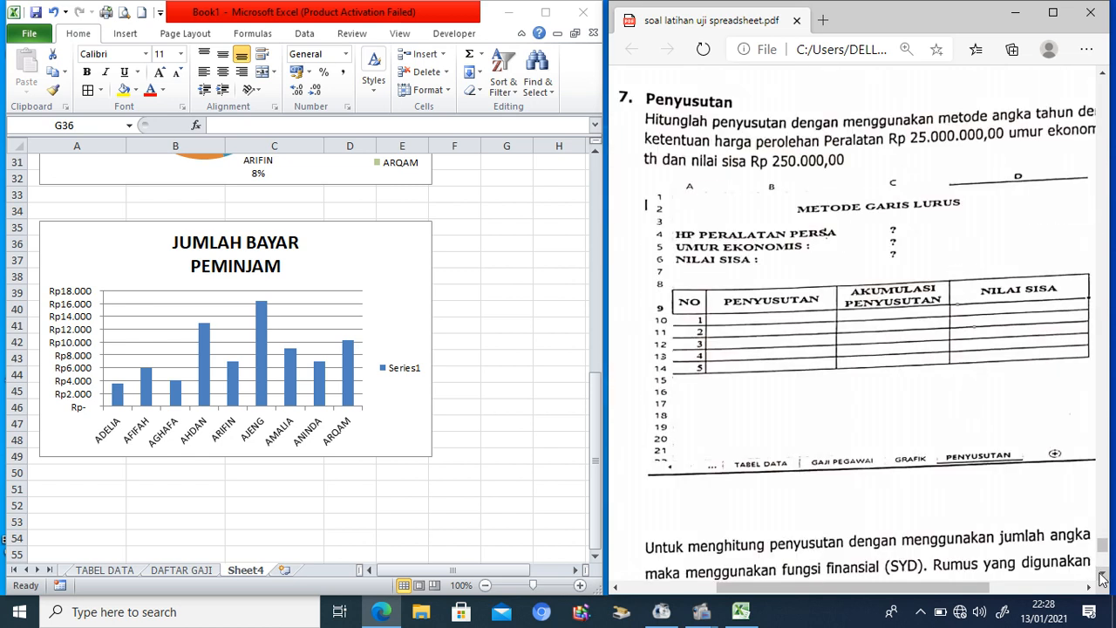
{"action": "left_click", "coordinate": [254, 573]}
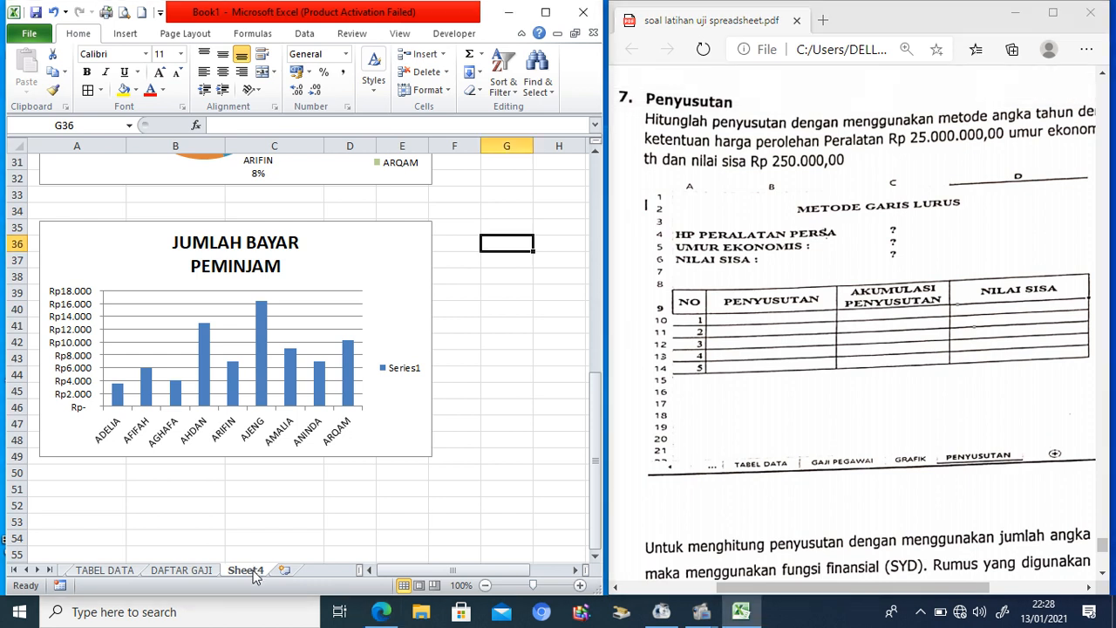
{"action": "right_click", "coordinate": [254, 573]}
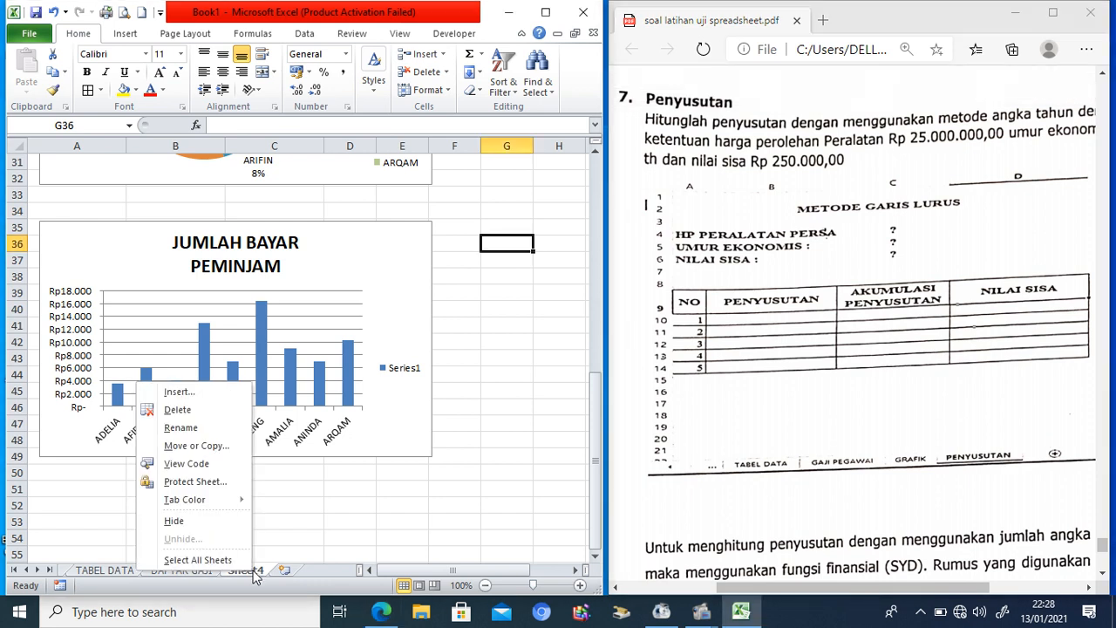
{"action": "left_click", "coordinate": [181, 428]}
{"action": "type", "text": "AFIK"}
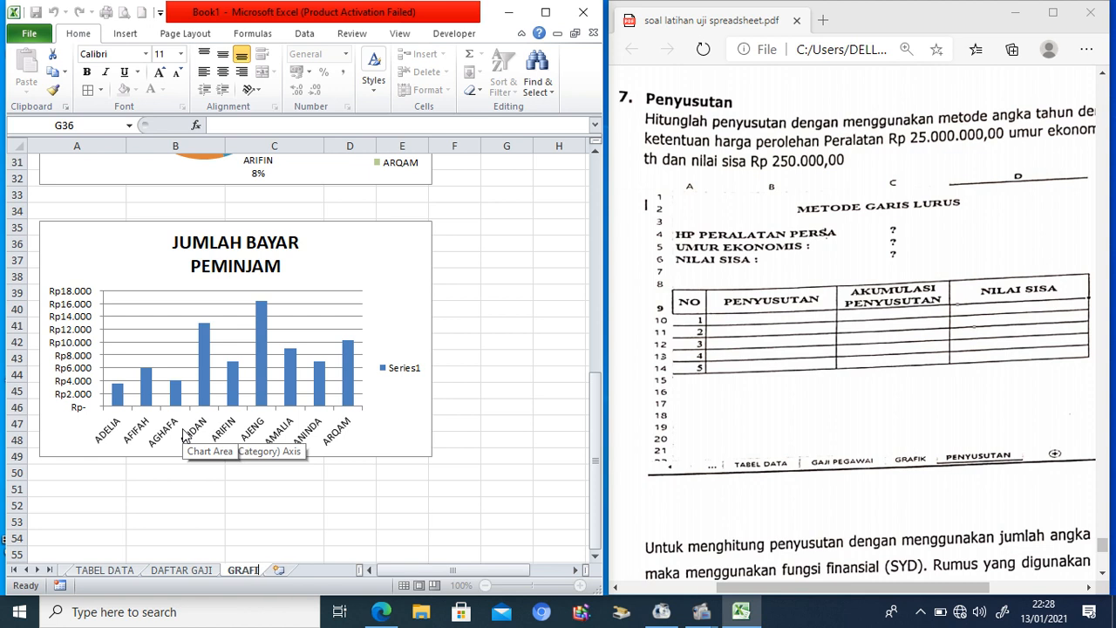
Step: Insert a new worksheet after GRAFIK and name it PENYUSUTAN
{"action": "left_click", "coordinate": [284, 569]}
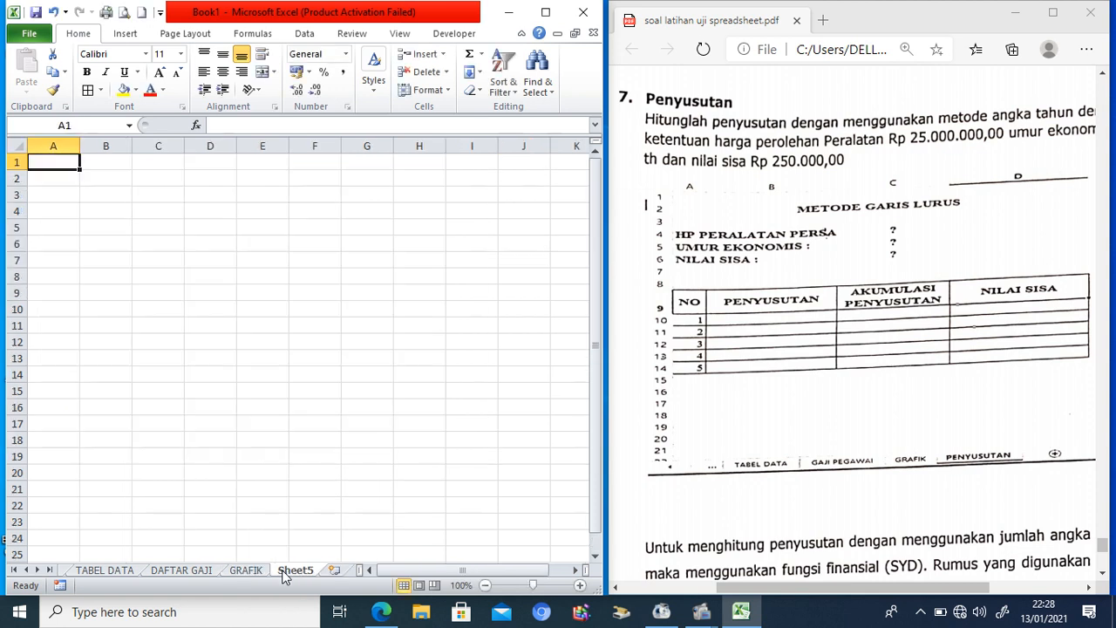
{"action": "right_click", "coordinate": [282, 571]}
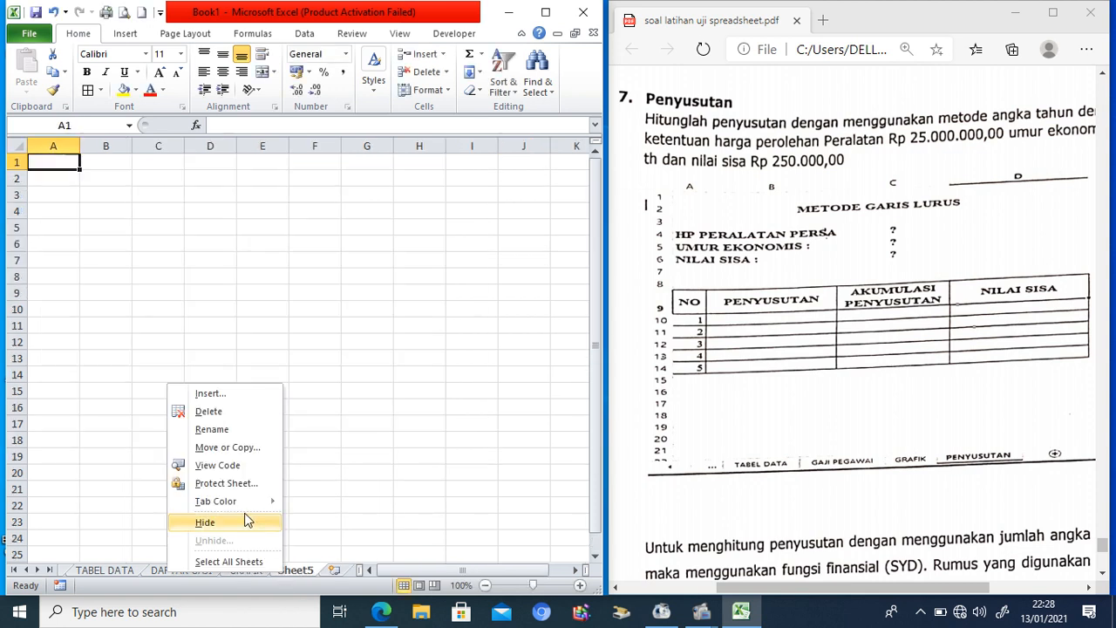
{"action": "left_click", "coordinate": [223, 428]}
{"action": "type", "text": "PEN"}
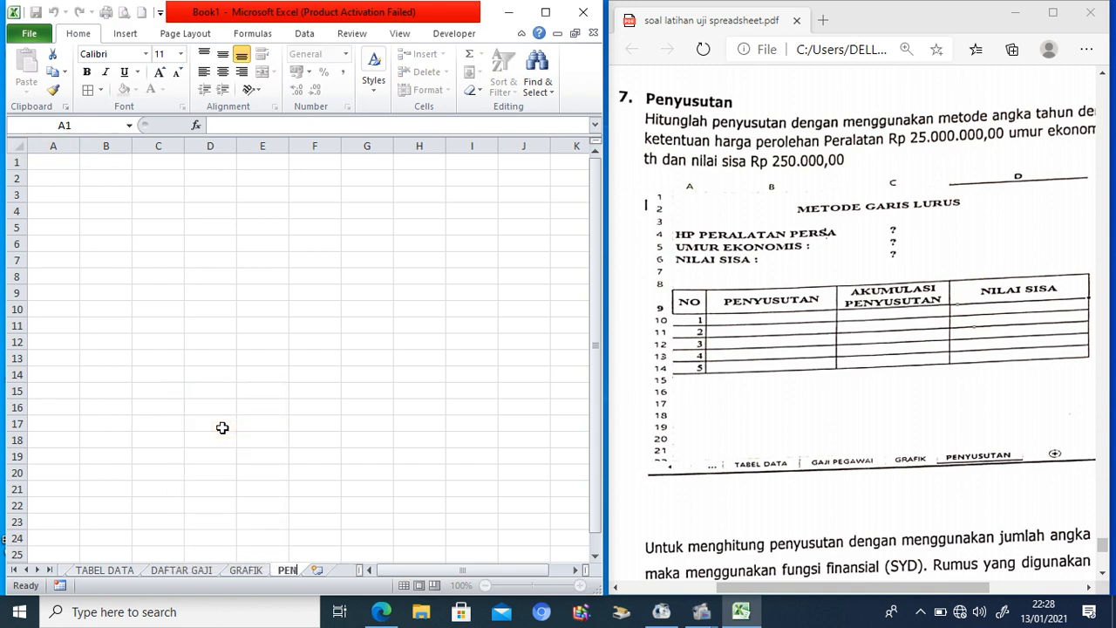
{"action": "type", "text": "YUSUTAN"}
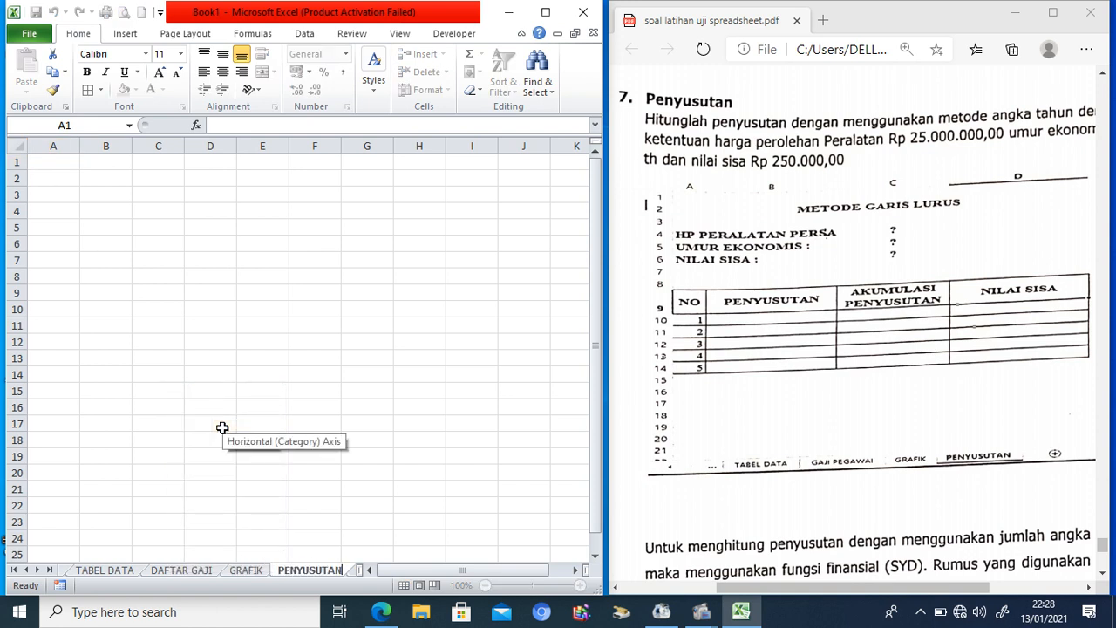
{"action": "left_click", "coordinate": [741, 445]}
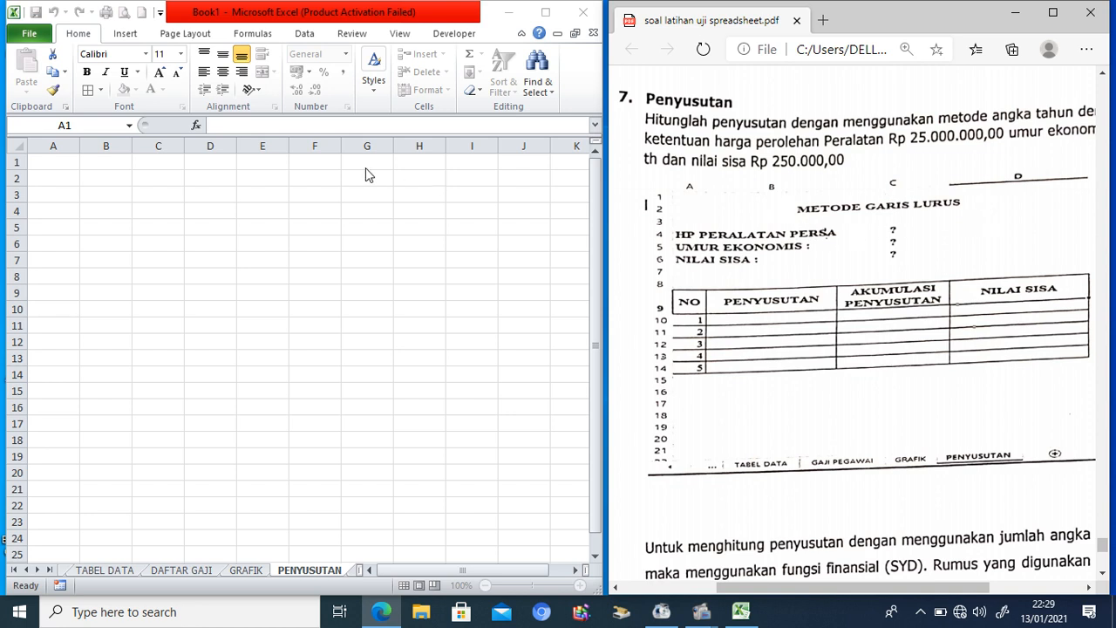
Step: Enter title METODE JUMLAH ANGKA TAHUN in A2 and labels HP PERALATAN, UMUR EKONOMIS, NILAI SISA
{"action": "left_click", "coordinate": [63, 176]}
{"action": "left_click", "coordinate": [62, 176]}
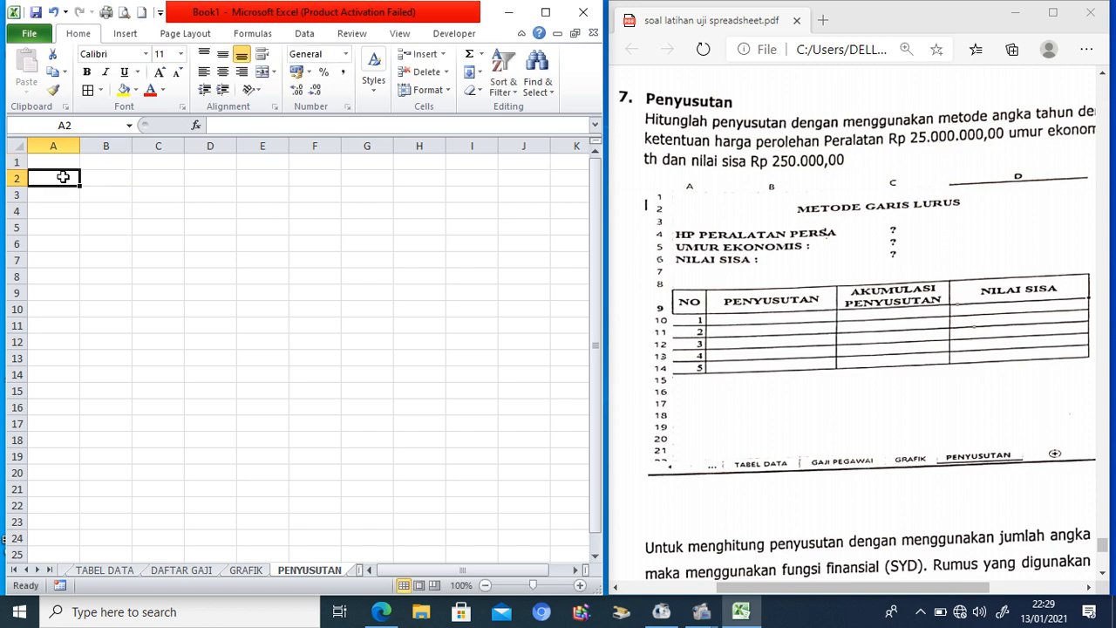
{"action": "type", "text": "METODE JU"}
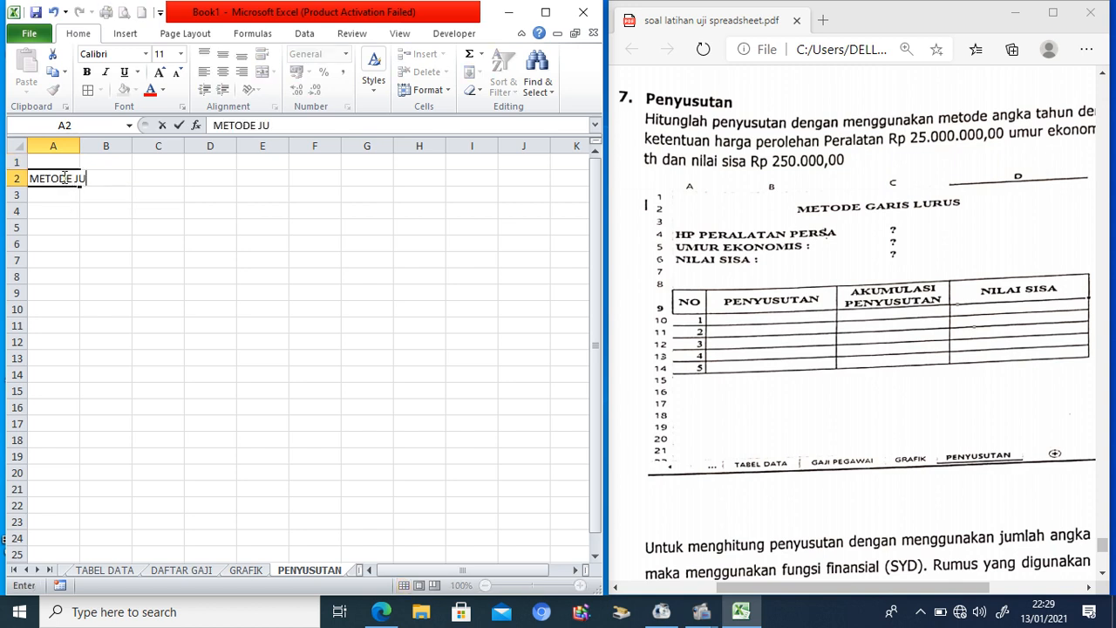
{"action": "type", "text": "MLAH ANGKA TAH"}
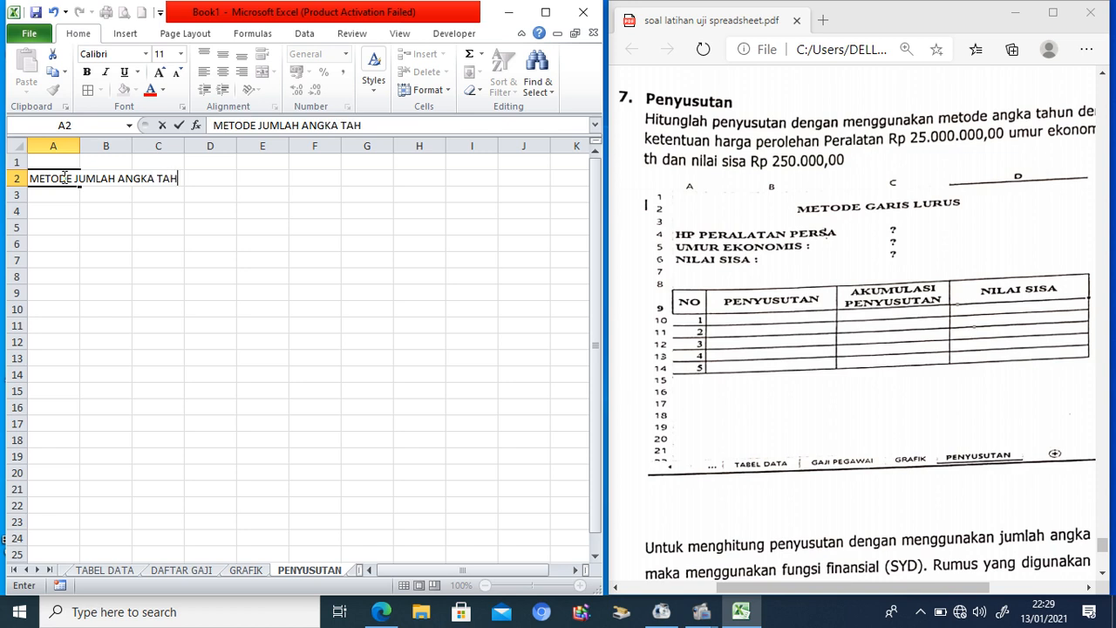
{"action": "type", "text": "UN"}
{"action": "key", "text": "Return"}
{"action": "key", "text": "Return"}
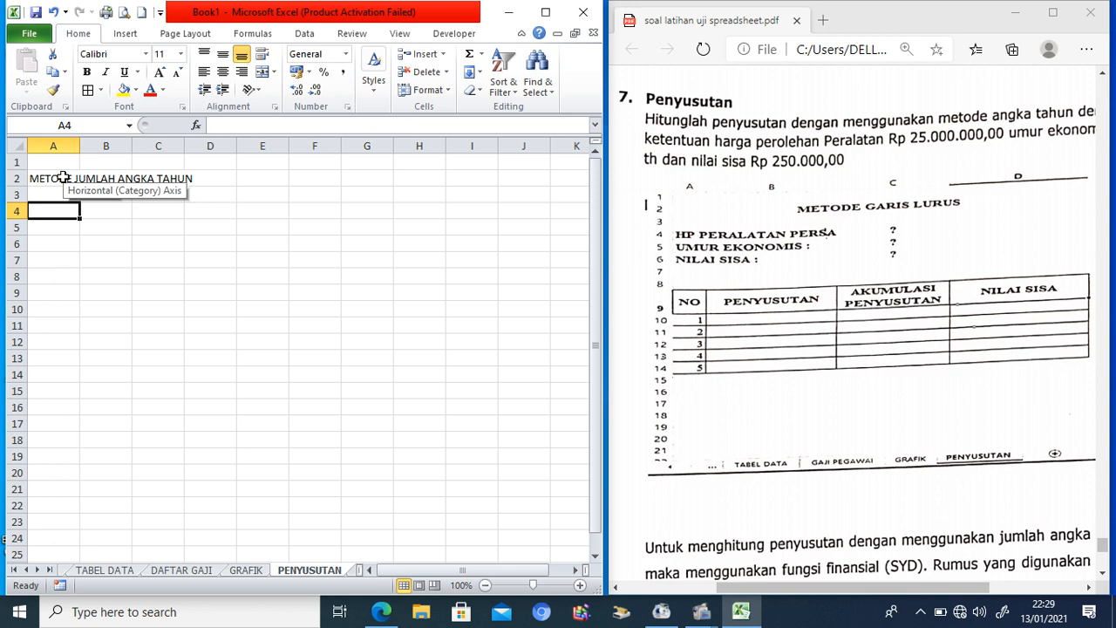
{"action": "type", "text": "HP "}
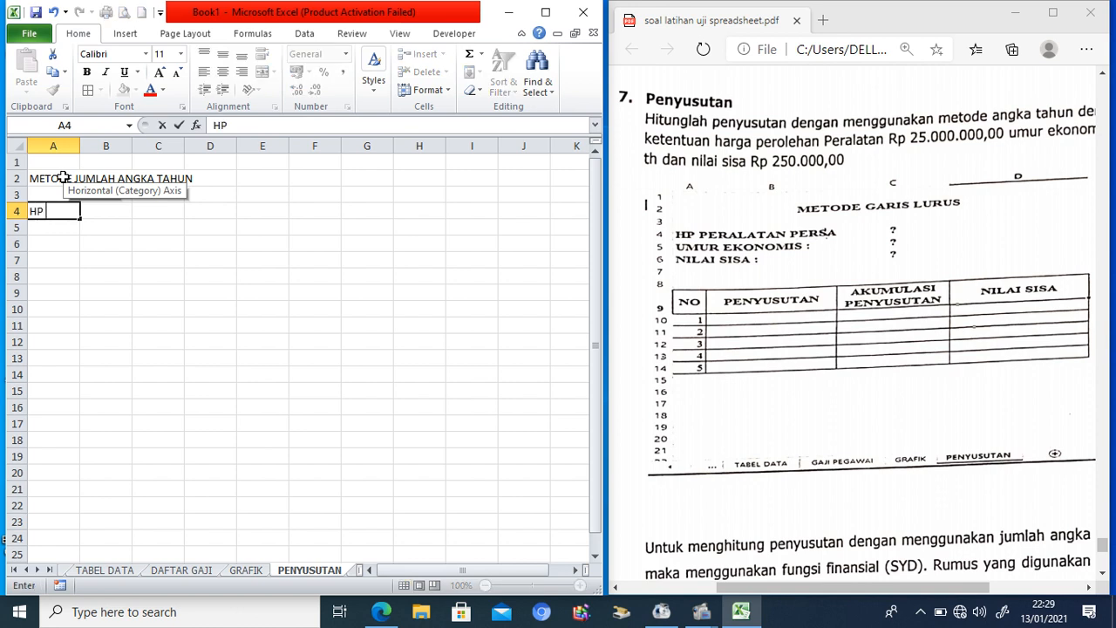
{"action": "type", "text": "PERALATAN"}
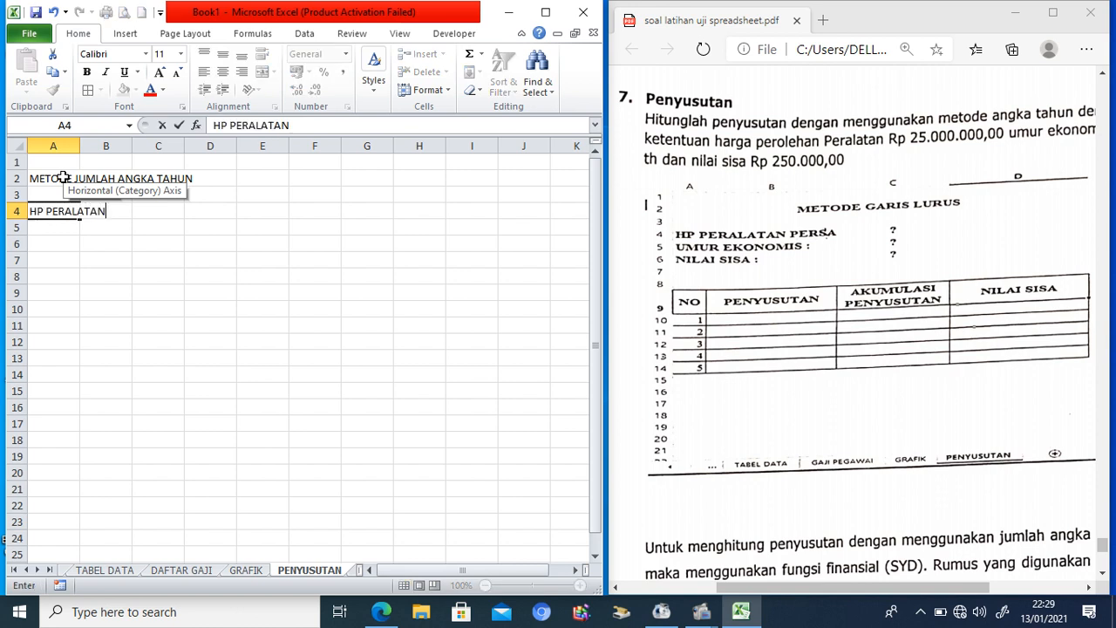
{"action": "key", "text": "Return"}
{"action": "type", "text": "UMUM"}
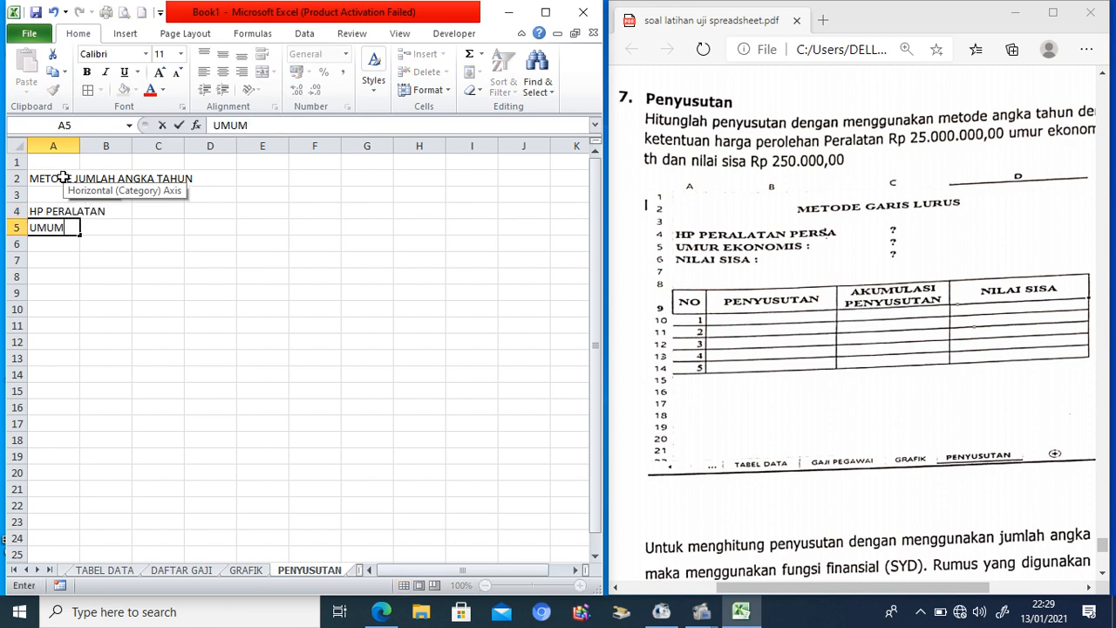
{"action": "key", "text": "BackSpace"}
{"action": "type", "text": "R EKONOMIS"}
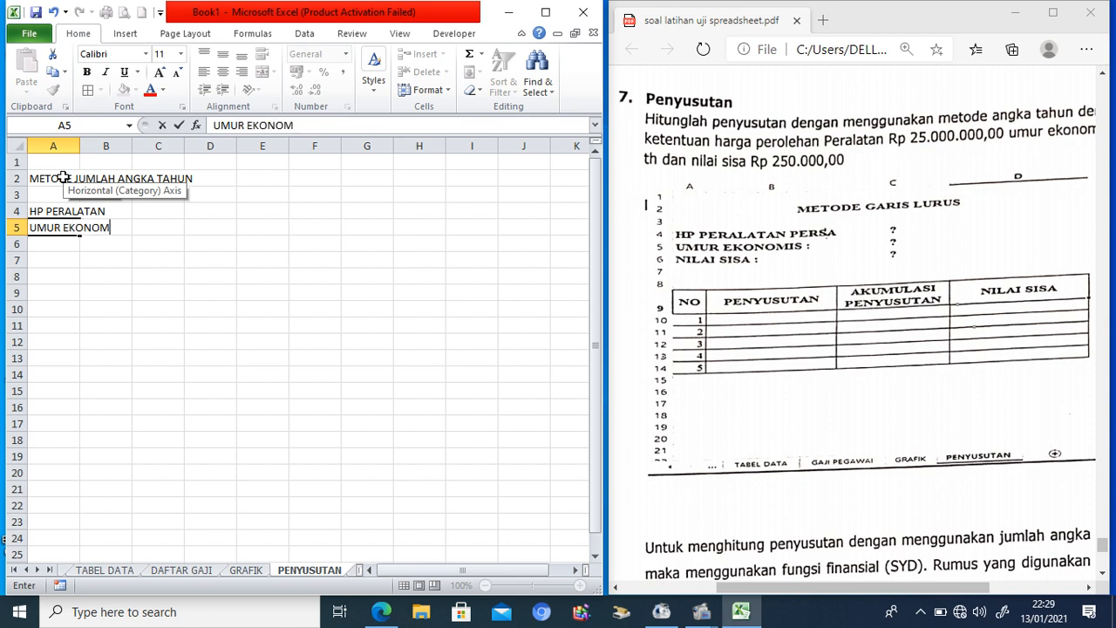
{"action": "key", "text": "Return"}
{"action": "type", "text": "NIL"}
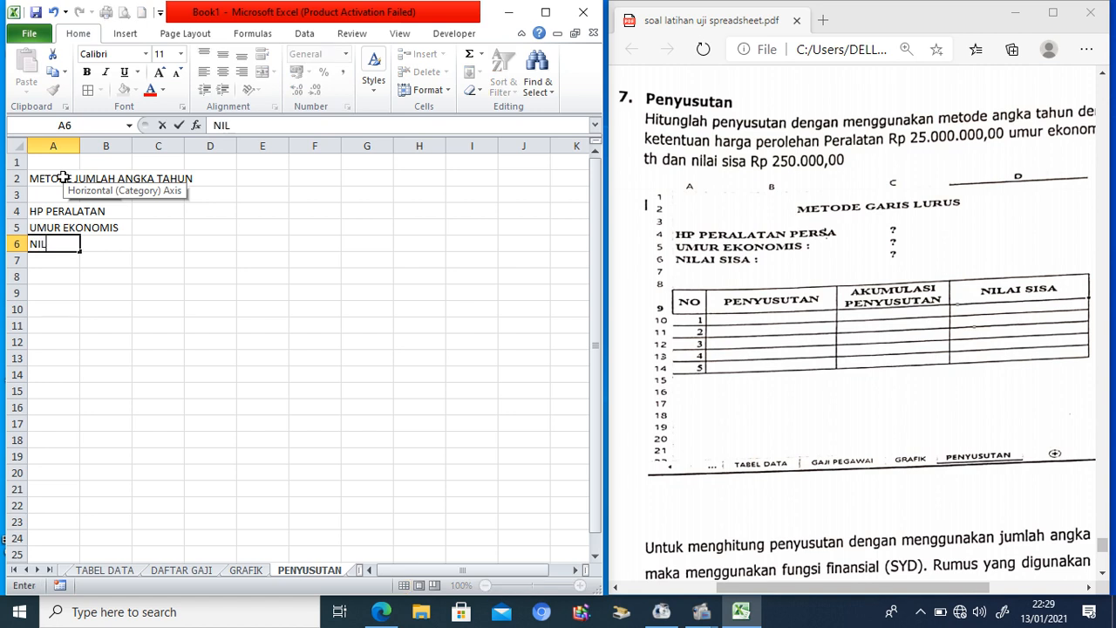
{"action": "type", "text": "AI SISA"}
{"action": "left_click", "coordinate": [48, 279]}
Step: Enter the row 8 headers NO, PENYUSUTAN, AKUMULASI PENYUSUTAN and NILAI SISA in A8:D8
{"action": "type", "text": "NO"}
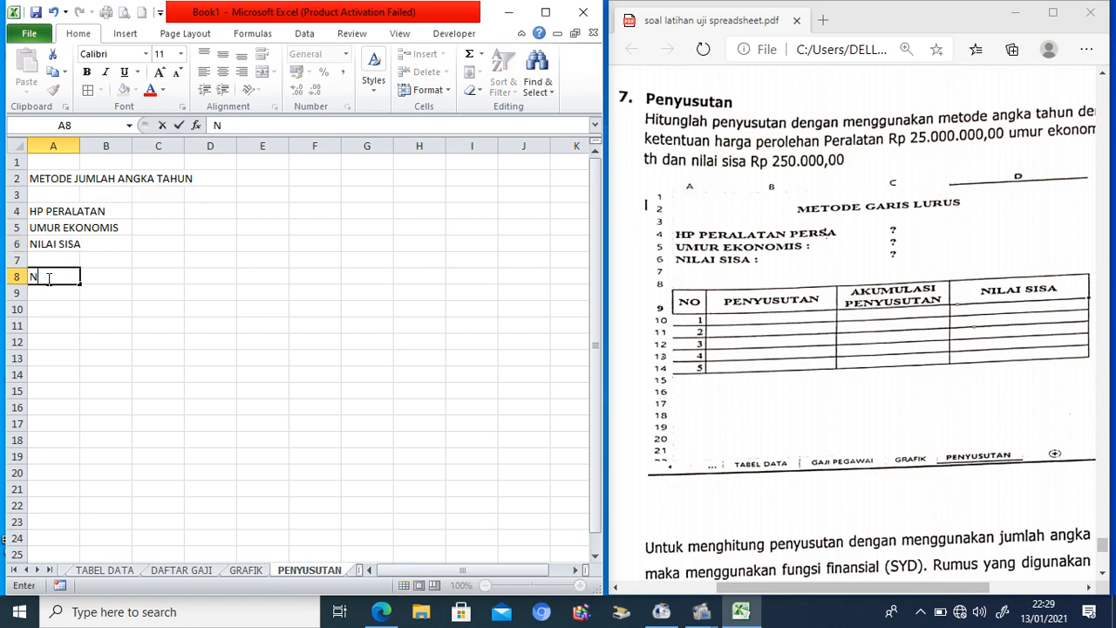
{"action": "key", "text": "Tab"}
{"action": "type", "text": "PENYSU"}
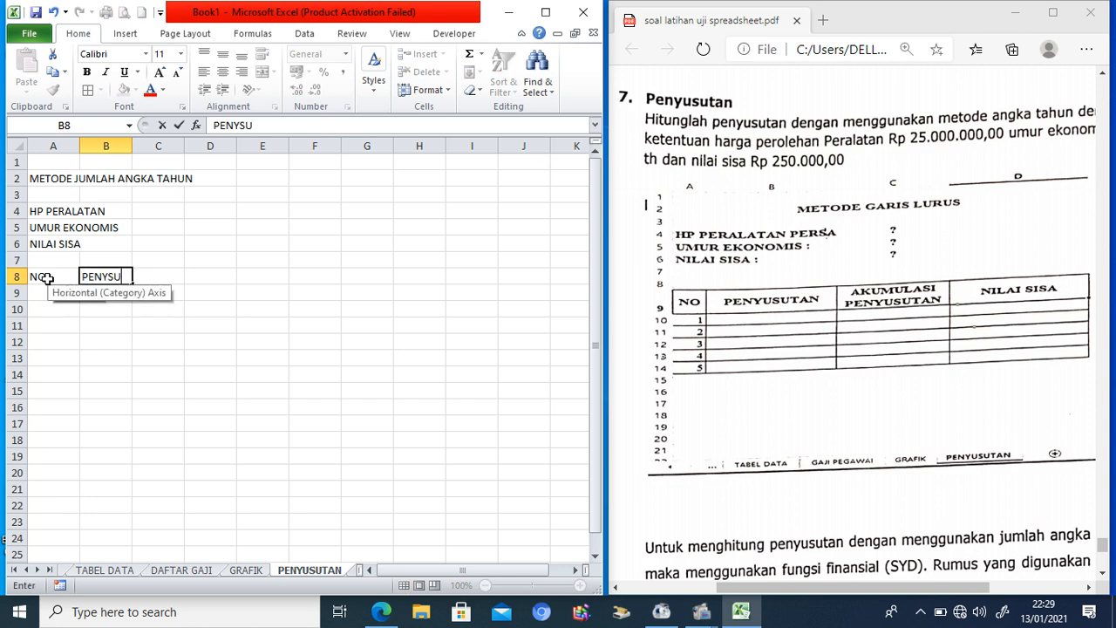
{"action": "key", "text": "BackSpace"}
{"action": "key", "text": "BackSpace"}
{"action": "type", "text": "USUTAN"}
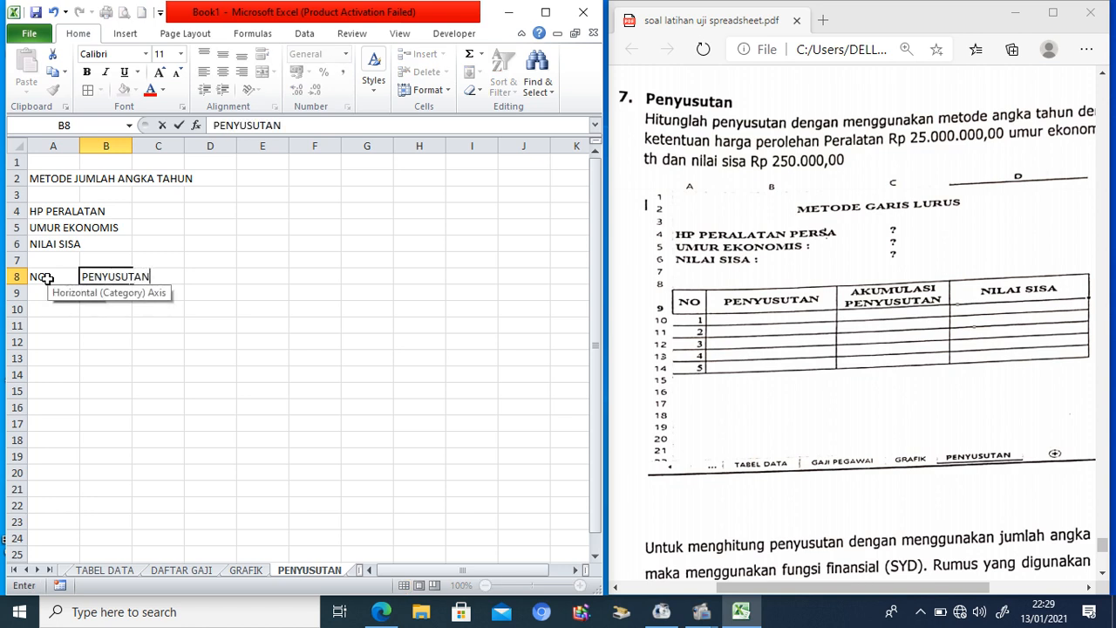
{"action": "key", "text": "Tab"}
{"action": "type", "text": "AKU"}
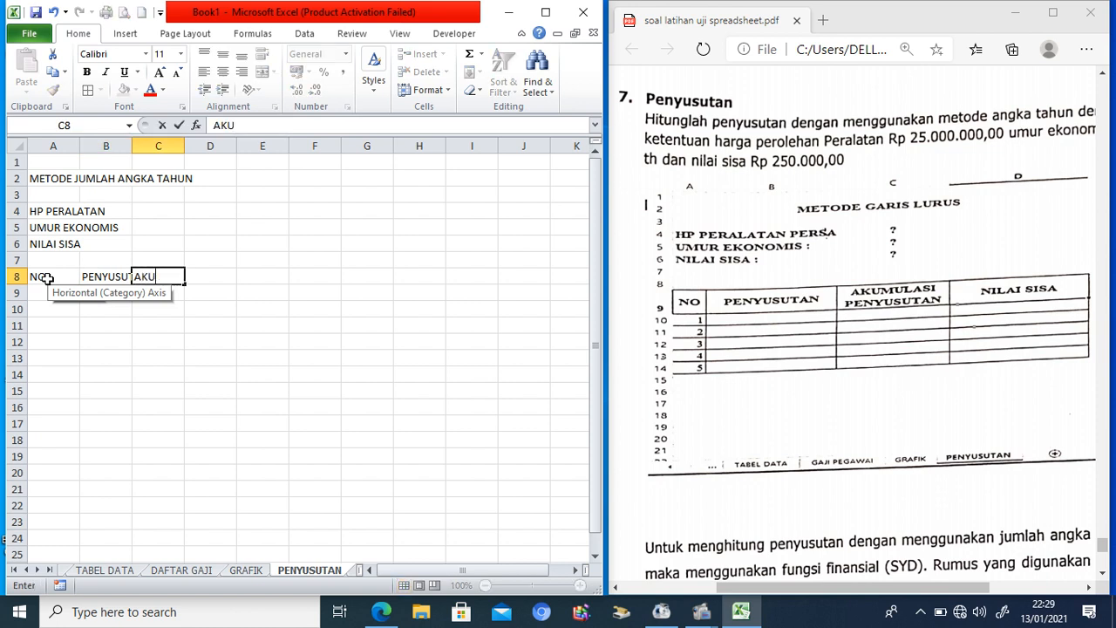
{"action": "type", "text": "MULASI PENYUSUTA"}
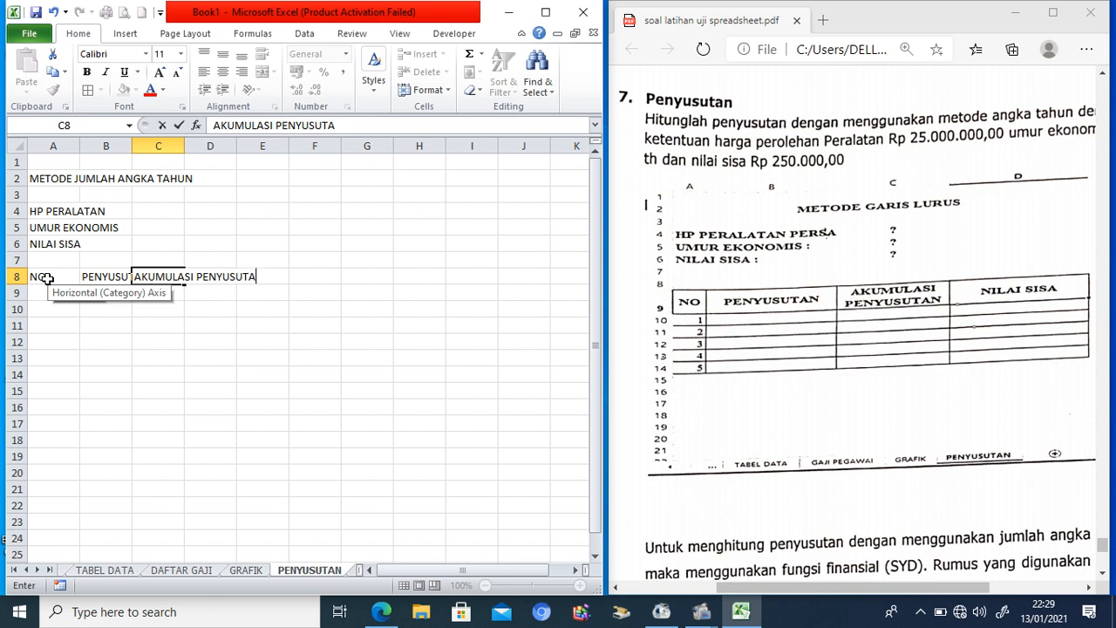
{"action": "type", "text": "N"}
{"action": "key", "text": "Tab"}
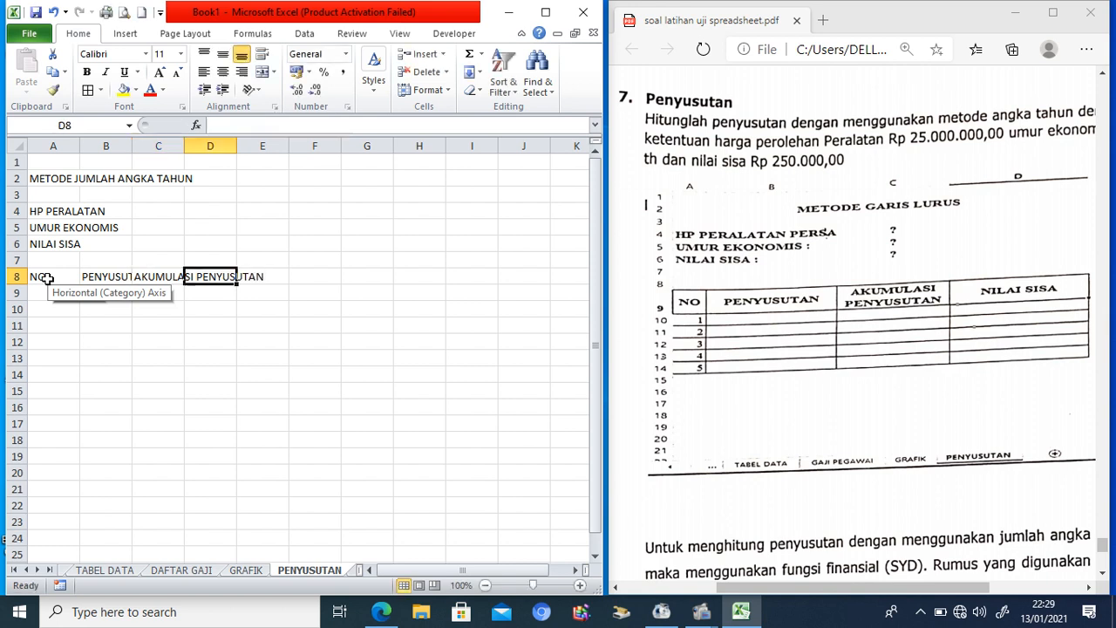
{"action": "type", "text": "NILAI S"}
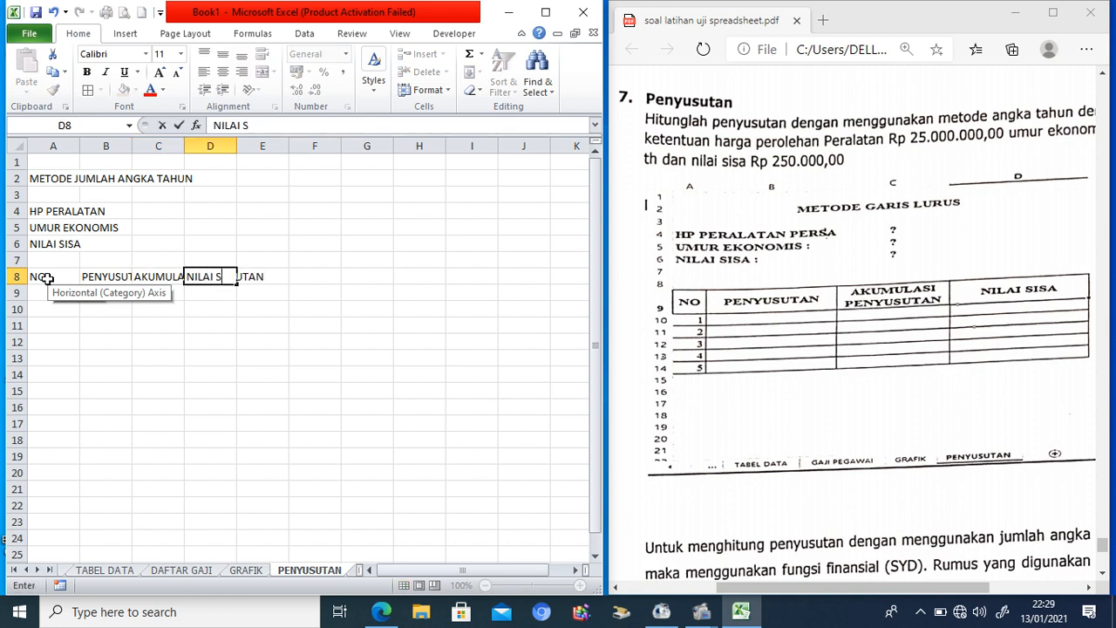
{"action": "type", "text": "ISA"}
{"action": "left_click", "coordinate": [148, 375]}
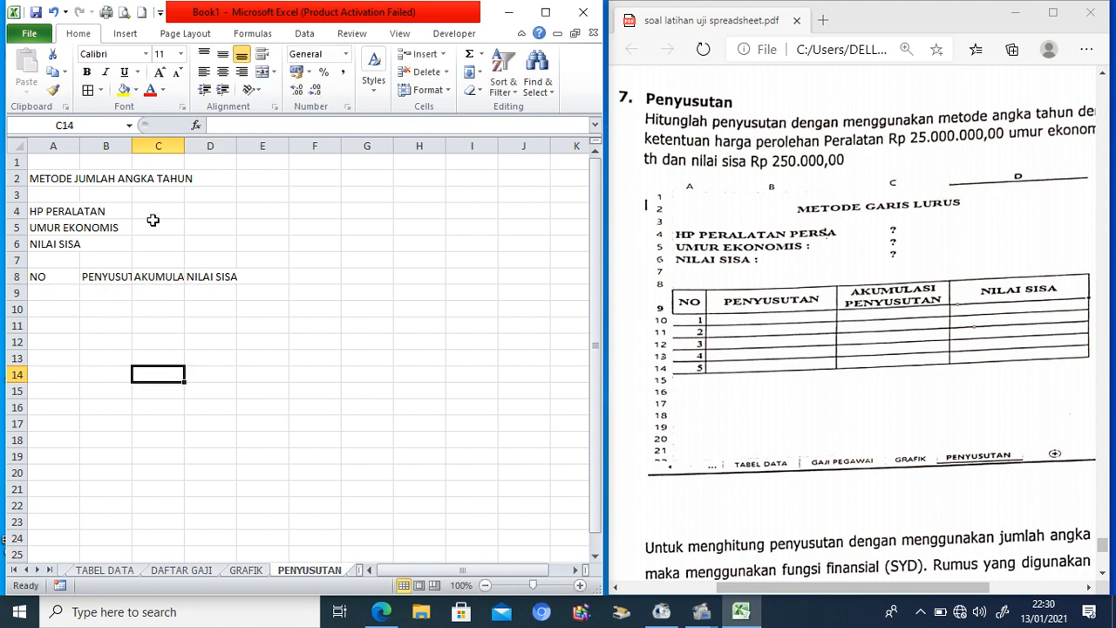
Step: Widen columns B–D, narrow column A, and number rows 1 to 5 in A9:A13
{"action": "left_click_drag", "start_coordinate": [131, 147], "coordinate": [350, 159]}
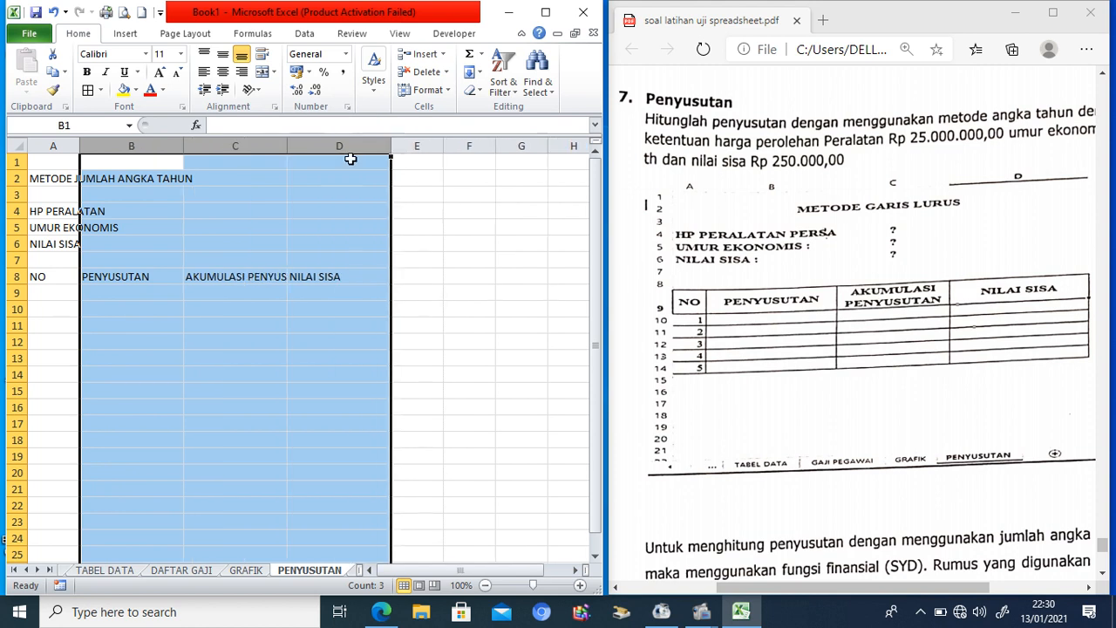
{"action": "left_click_drag", "start_coordinate": [80, 145], "coordinate": [57, 143]}
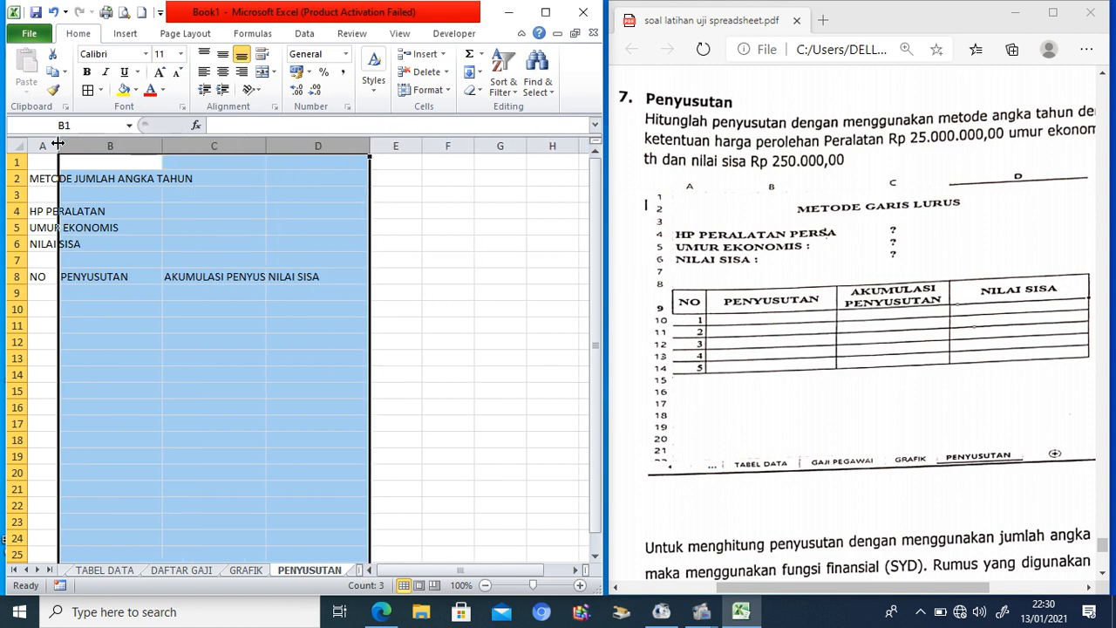
{"action": "left_click", "coordinate": [35, 294]}
{"action": "type", "text": "1"}
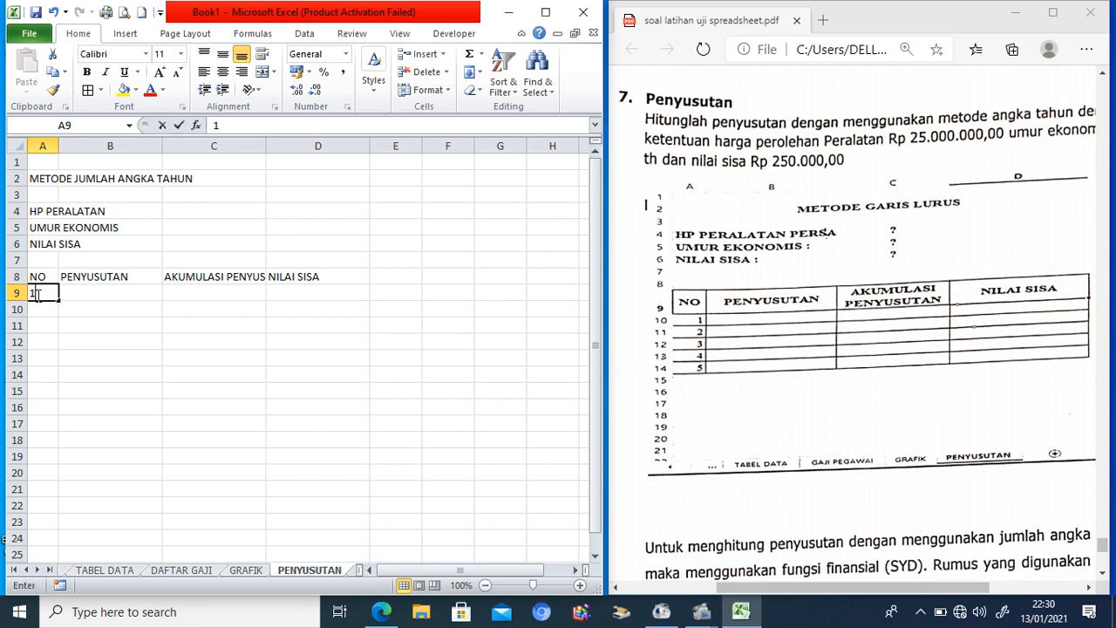
{"action": "key", "text": "Return"}
{"action": "type", "text": "2"}
{"action": "key", "text": "Return"}
{"action": "left_click", "coordinate": [36, 294]}
{"action": "left_click_drag", "start_coordinate": [37, 293], "coordinate": [54, 371]}
Step: Apply All Borders to the table range A8:D13
{"action": "left_click_drag", "start_coordinate": [37, 276], "coordinate": [322, 359]}
{"action": "left_click", "coordinate": [86, 91]}
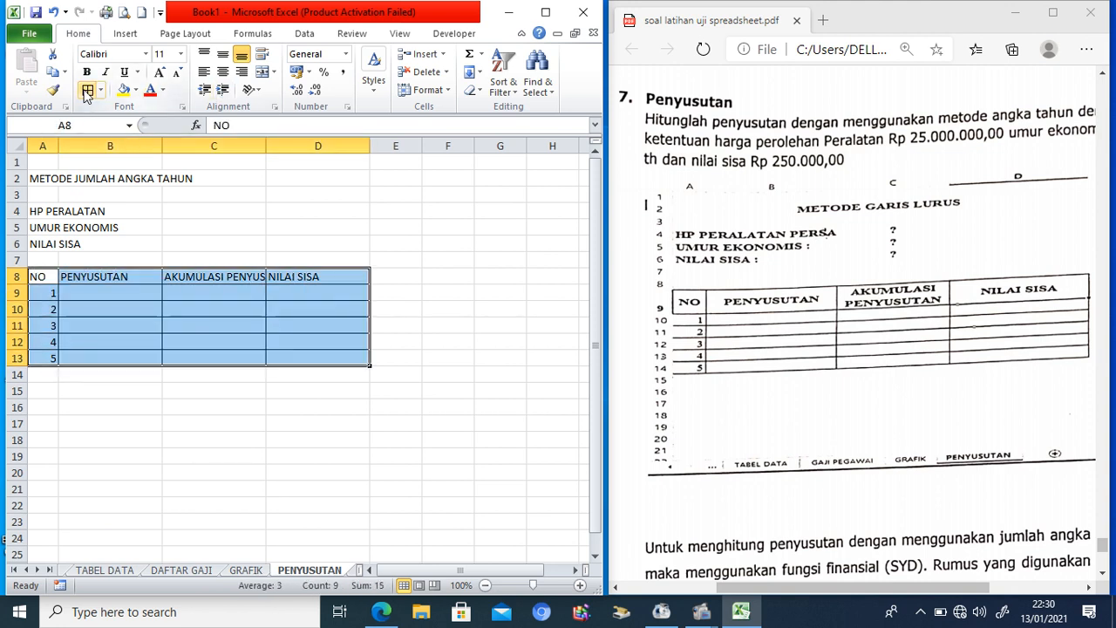
{"action": "left_click", "coordinate": [198, 213]}
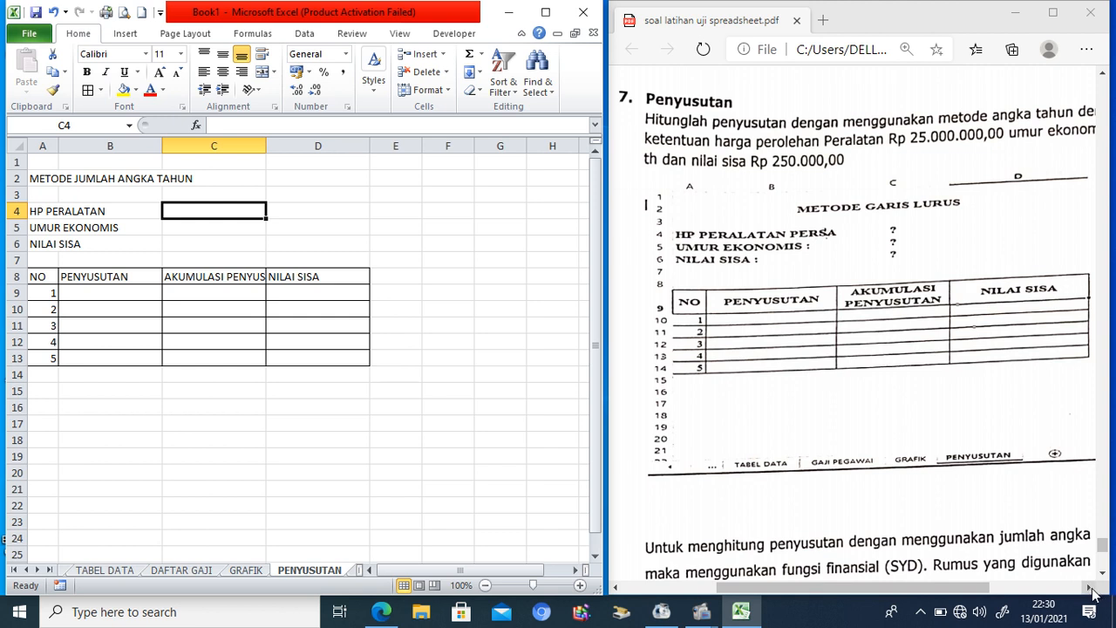
Step: Enter 25000000 as the HP PERALATAN cost in C4
{"action": "left_click", "coordinate": [1091, 588]}
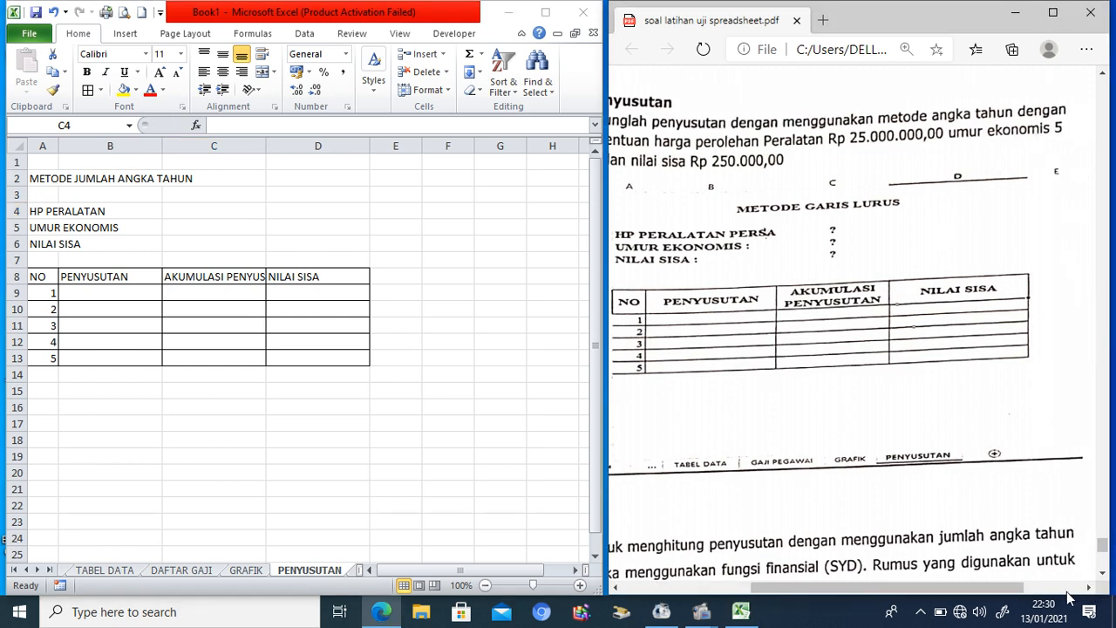
{"action": "left_click_drag", "start_coordinate": [1016, 596], "coordinate": [908, 595]}
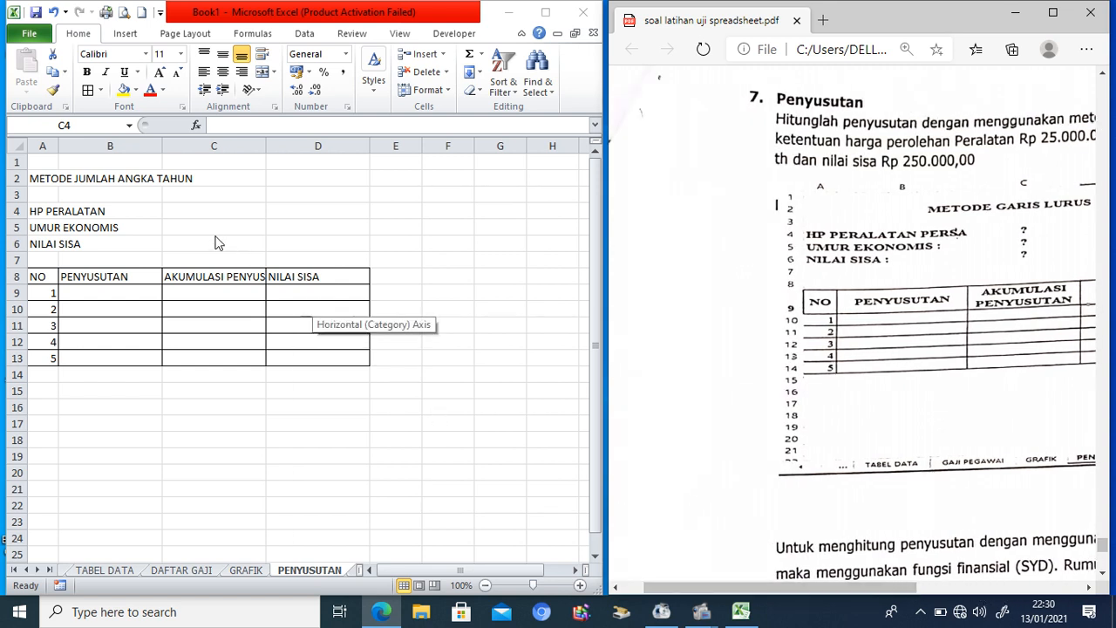
{"action": "left_click", "coordinate": [194, 210]}
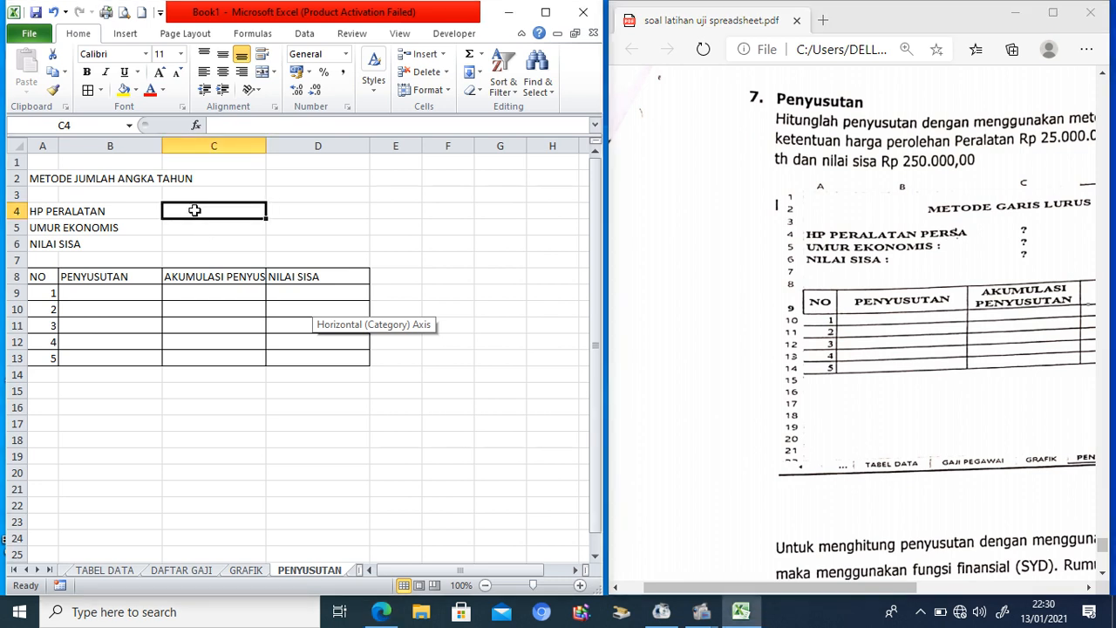
{"action": "type", "text": "250"}
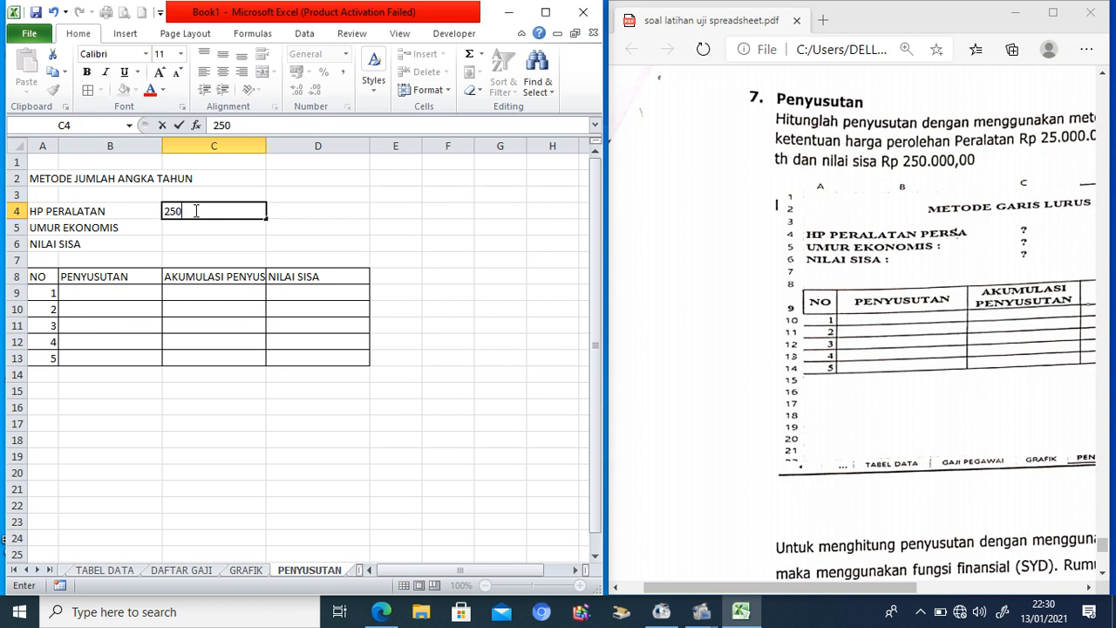
{"action": "type", "text": "00000"}
{"action": "key", "text": "Return"}
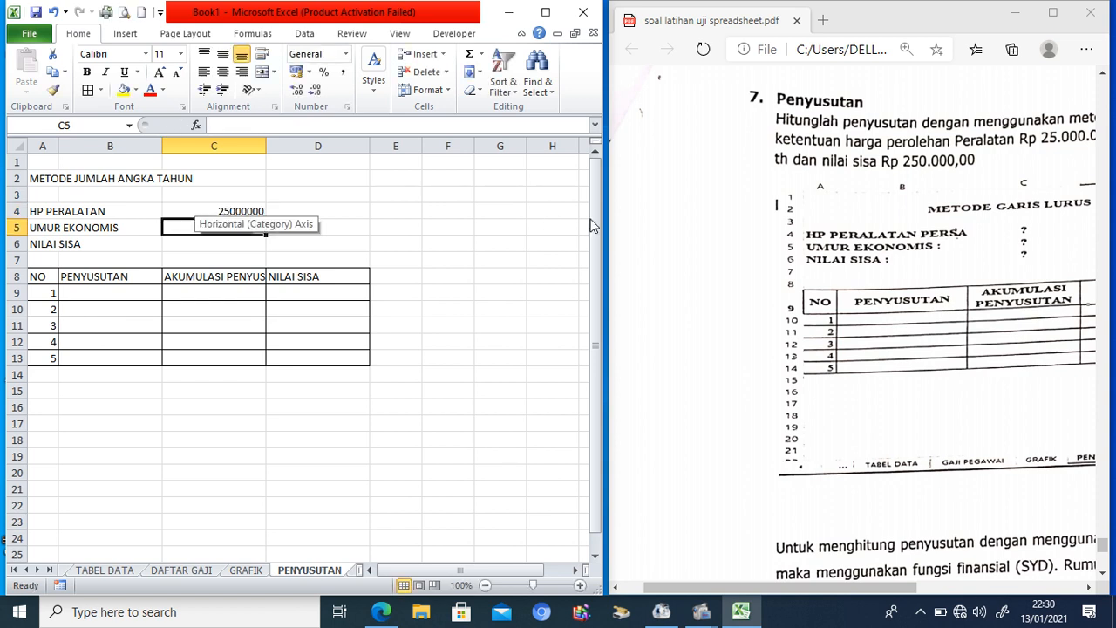
Step: Enter useful life 5 in C5 and residual value 250000 in C6
{"action": "left_click", "coordinate": [1089, 588]}
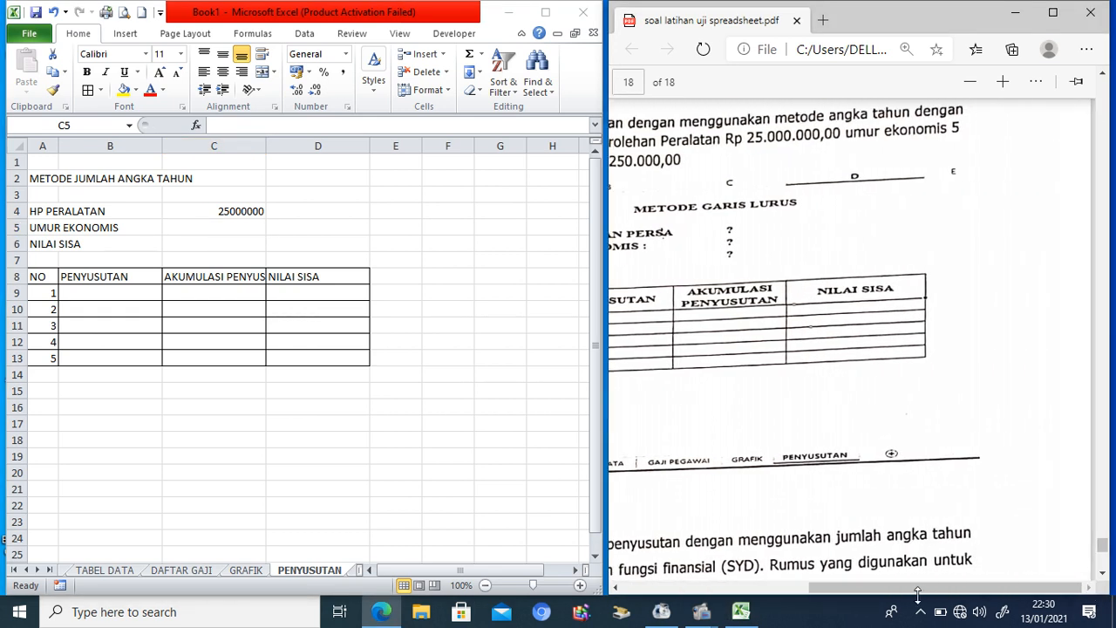
{"action": "left_click_drag", "start_coordinate": [918, 587], "coordinate": [767, 588]}
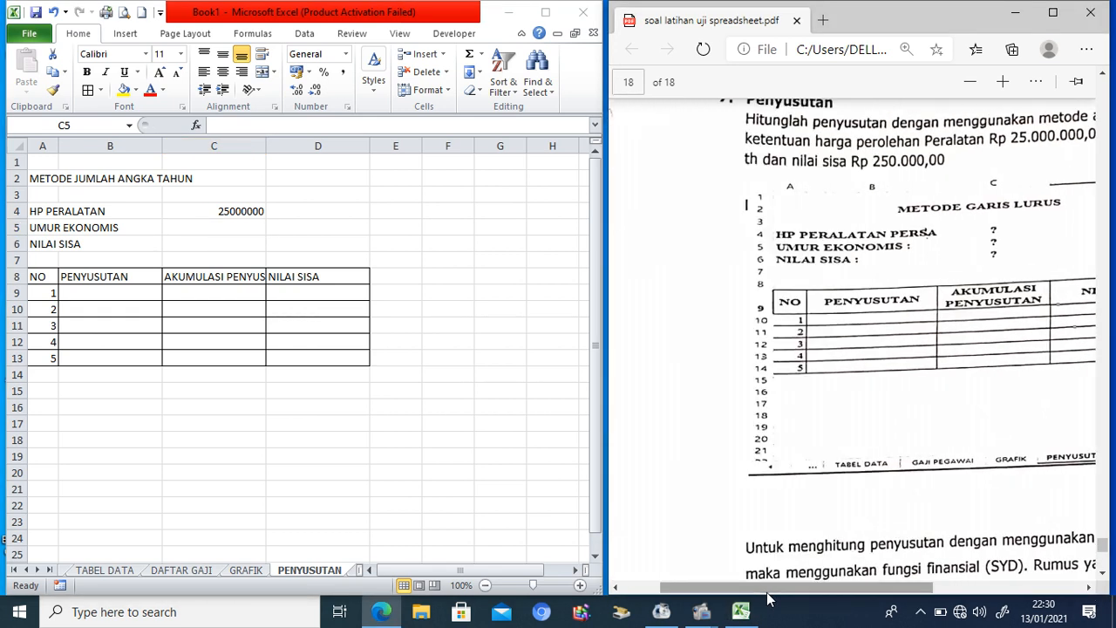
{"action": "left_click", "coordinate": [232, 225]}
{"action": "type", "text": "5"}
{"action": "key", "text": "Return"}
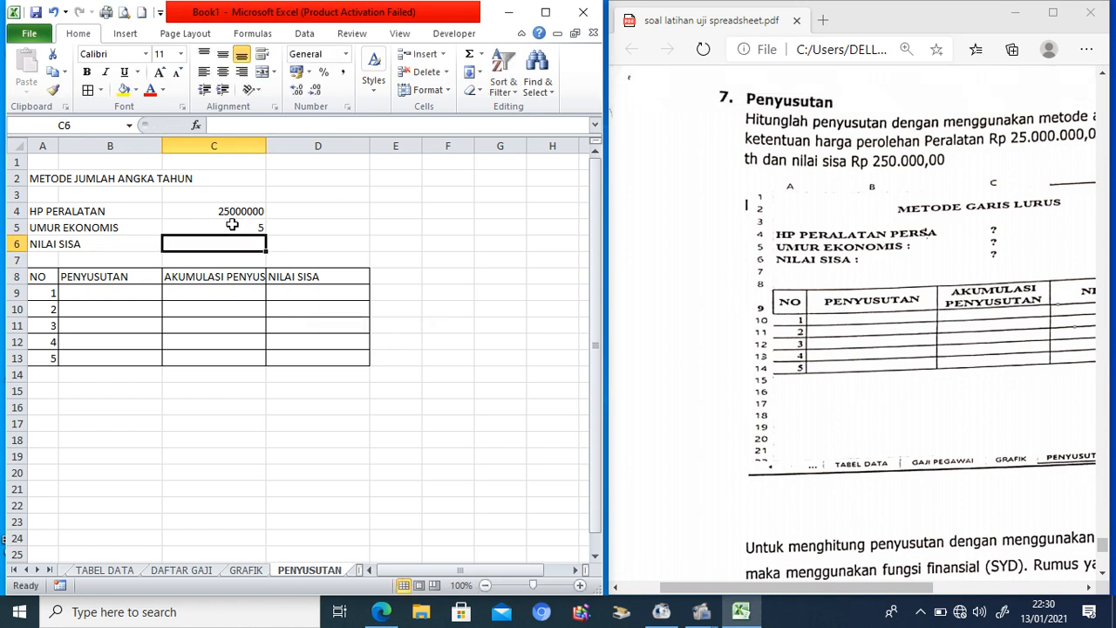
{"action": "type", "text": "250"}
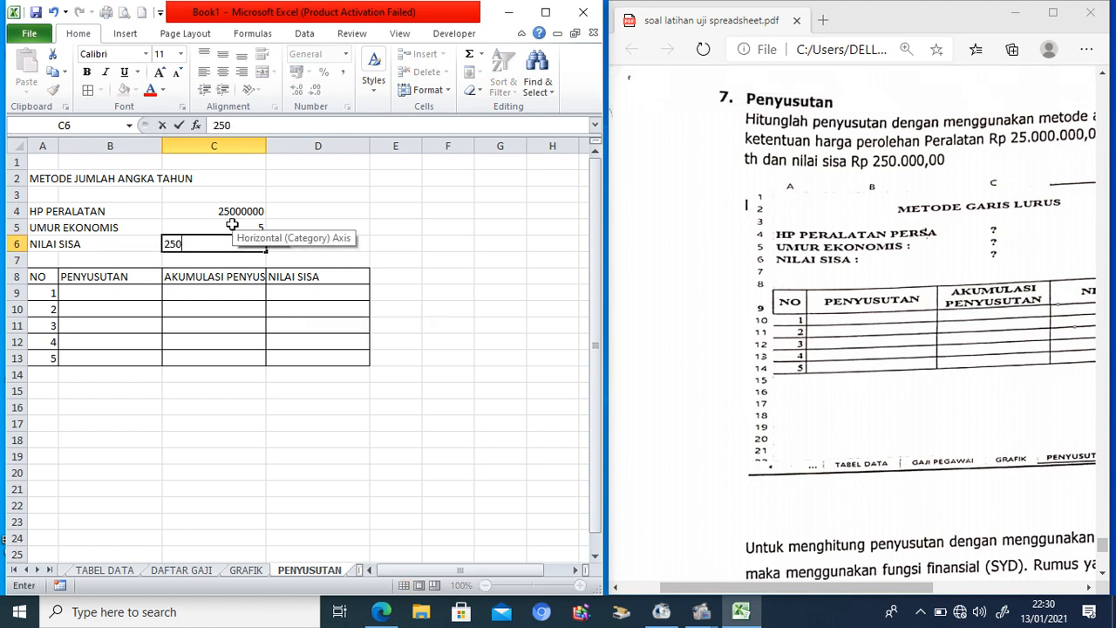
{"action": "type", "text": "000"}
{"action": "left_click", "coordinate": [306, 227]}
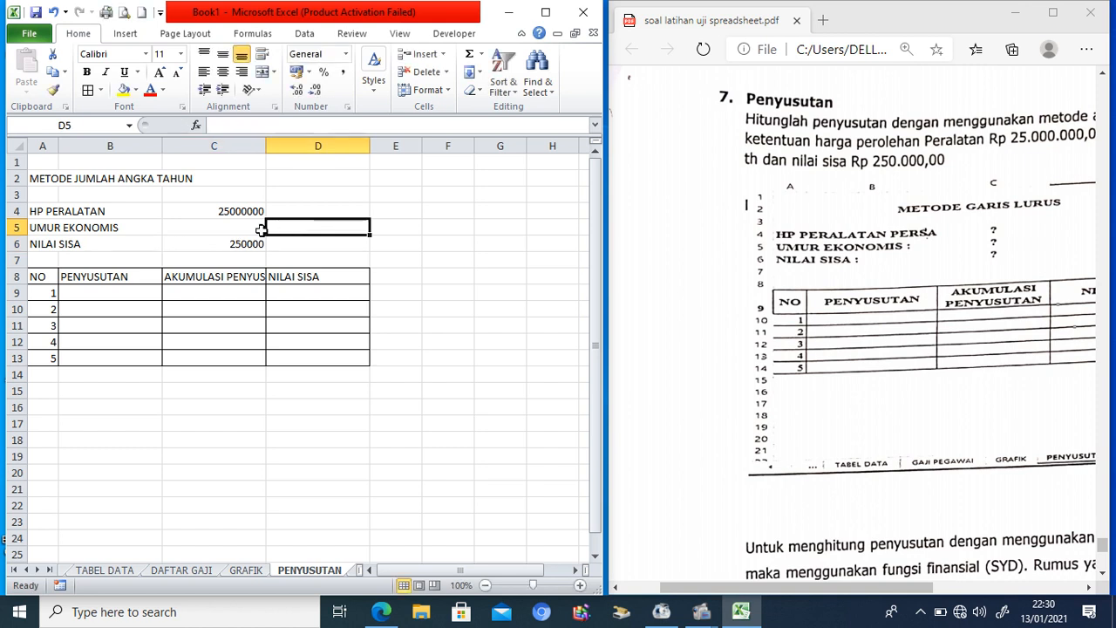
{"action": "left_click", "coordinate": [238, 231]}
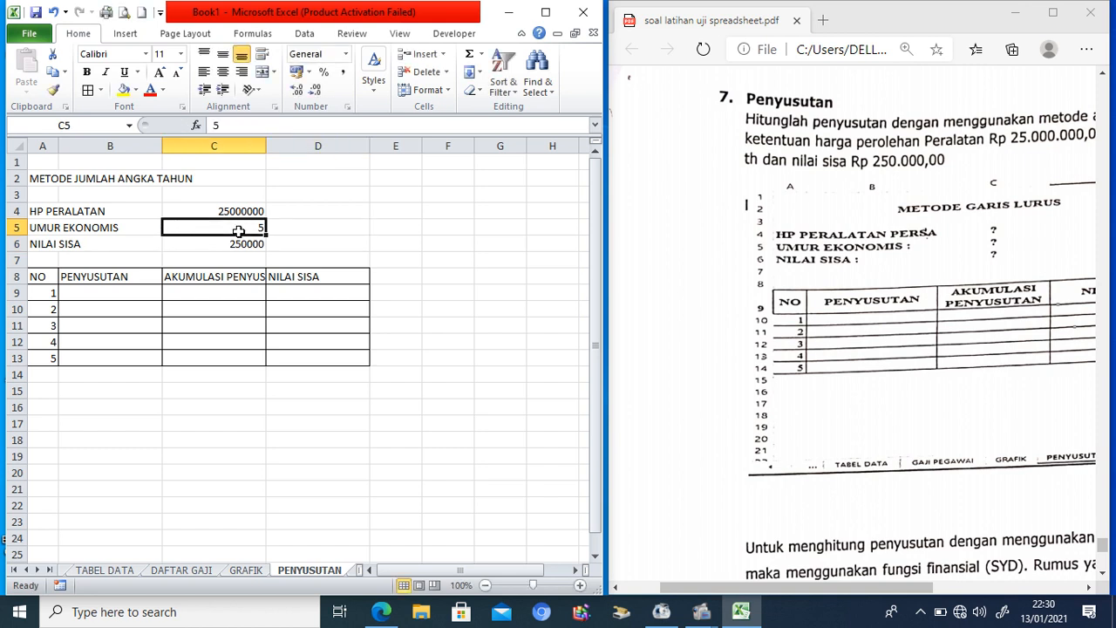
Step: Give C5 the custom number format #" tahun" so it reads 5 tahun
{"action": "left_click", "coordinate": [347, 108]}
{"action": "left_click", "coordinate": [124, 286]}
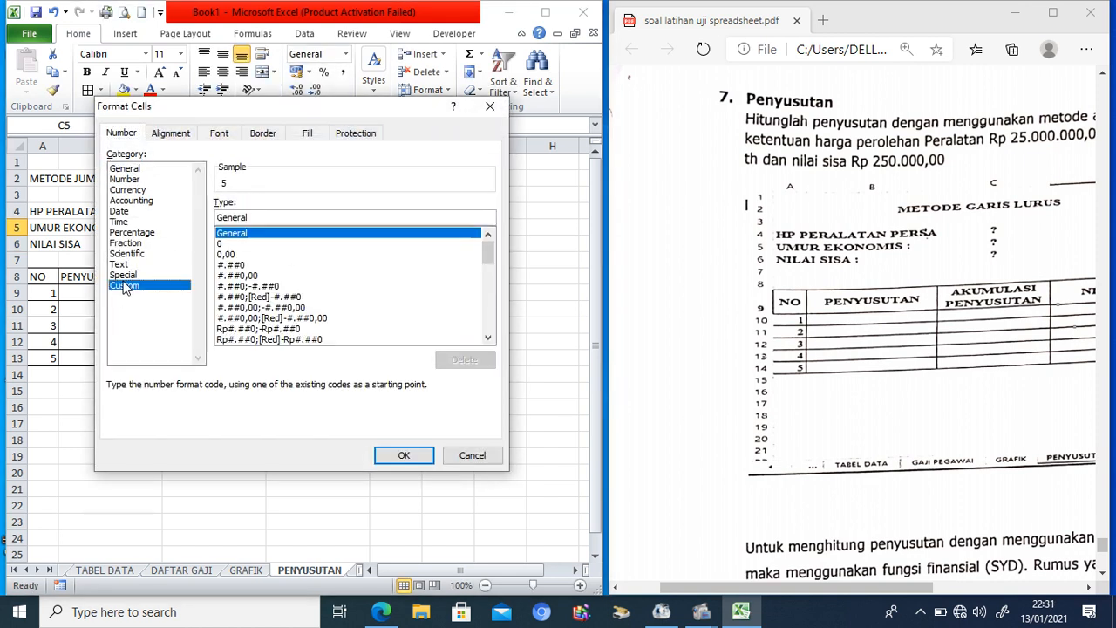
{"action": "left_click_drag", "start_coordinate": [254, 217], "coordinate": [205, 218]}
{"action": "type", "text": "#\" tahun"}
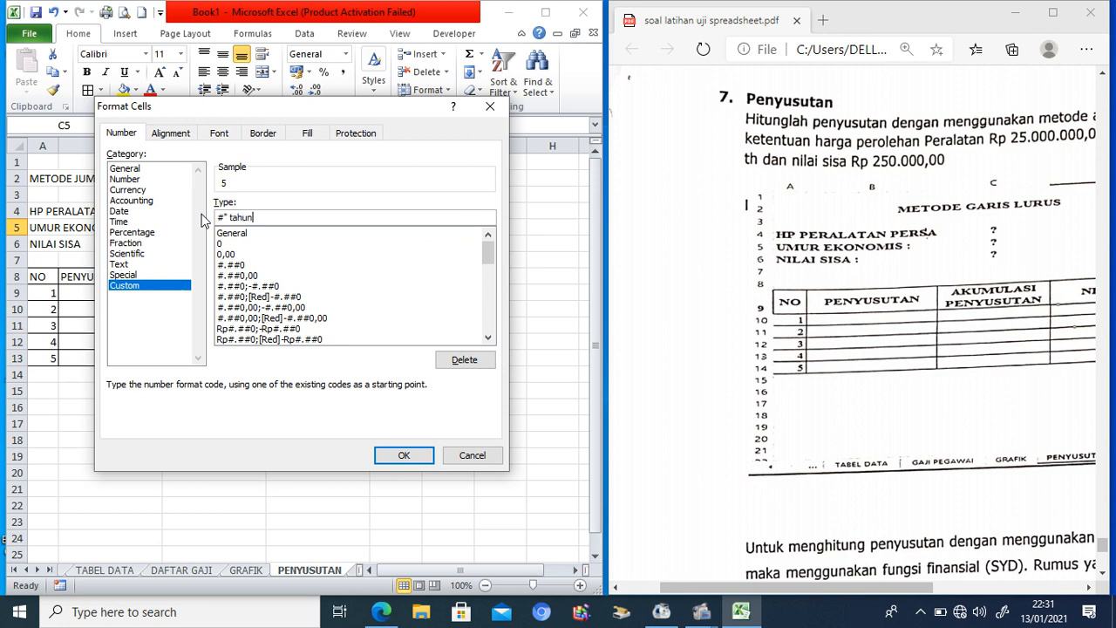
{"action": "type", "text": "\""}
{"action": "left_click", "coordinate": [404, 456]}
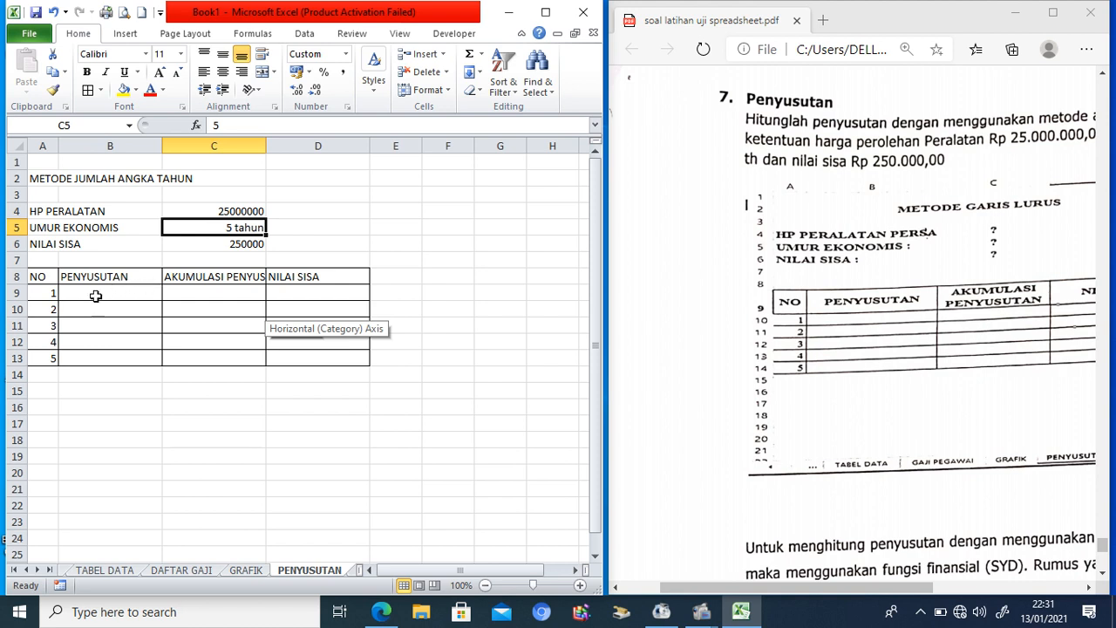
Step: Centre the year numbers A9:A13 and merge-and-centre the title across A2:D2
{"action": "left_click_drag", "start_coordinate": [42, 293], "coordinate": [42, 358]}
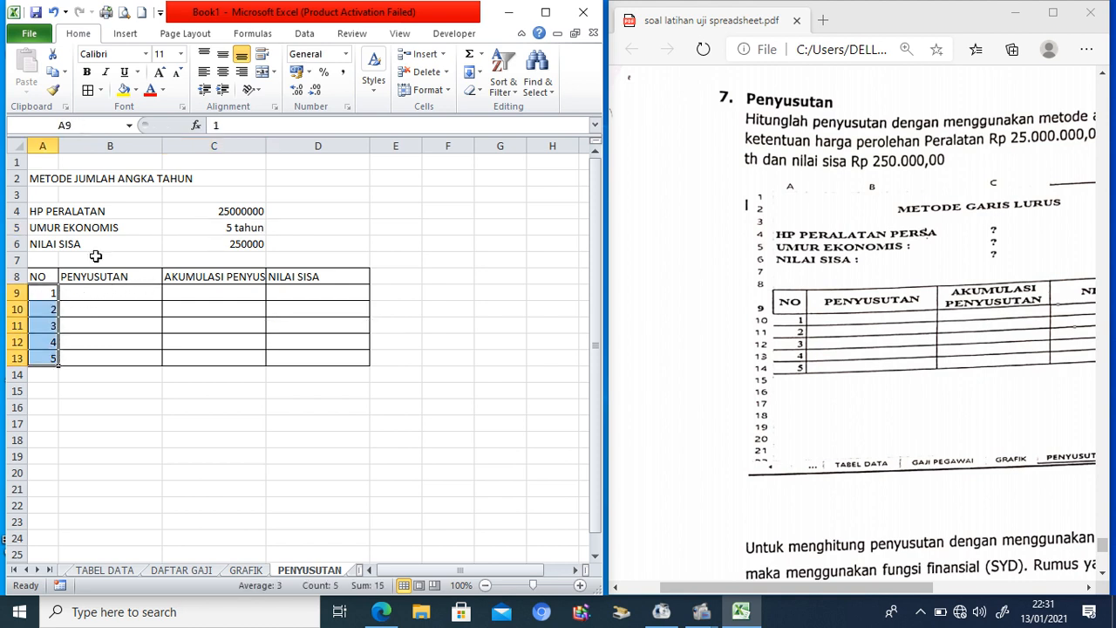
{"action": "left_click", "coordinate": [223, 72]}
{"action": "left_click_drag", "start_coordinate": [48, 180], "coordinate": [302, 179]}
{"action": "left_click", "coordinate": [262, 73]}
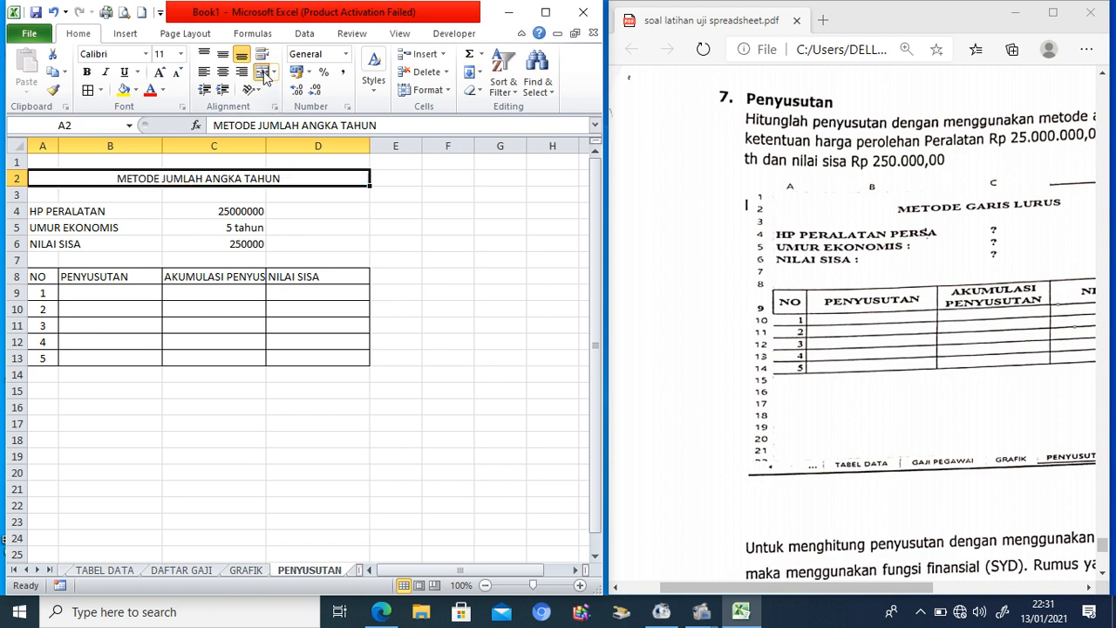
{"action": "left_click", "coordinate": [115, 293]}
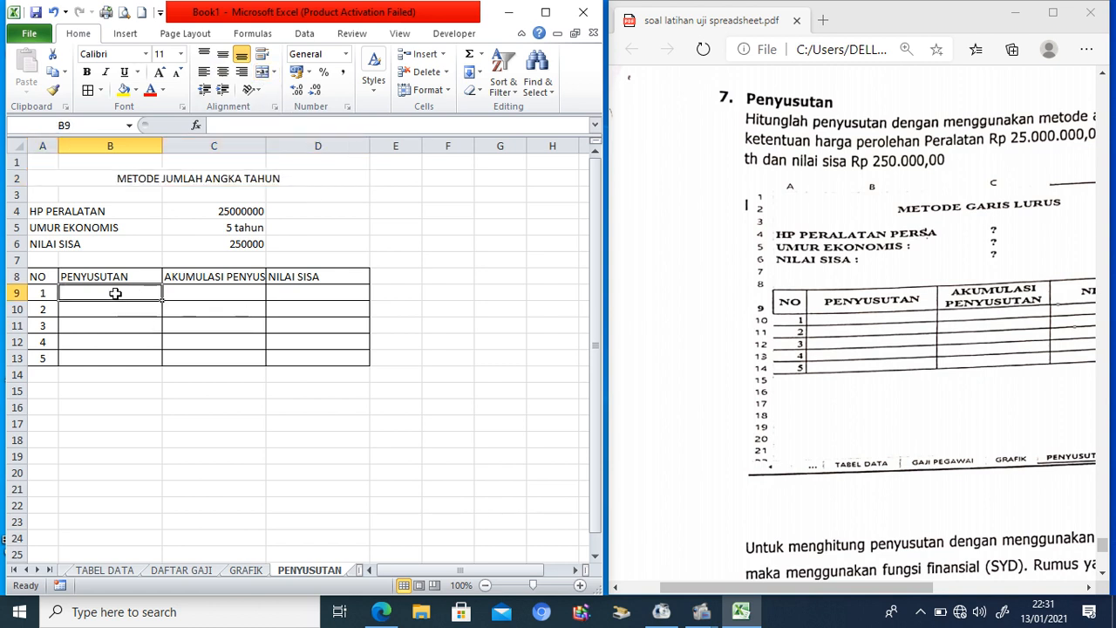
Step: Enter =SYD($C$4;$C$6;$C$5;A9) in B9 for year 1 depreciation
{"action": "type", "text": "=syd"}
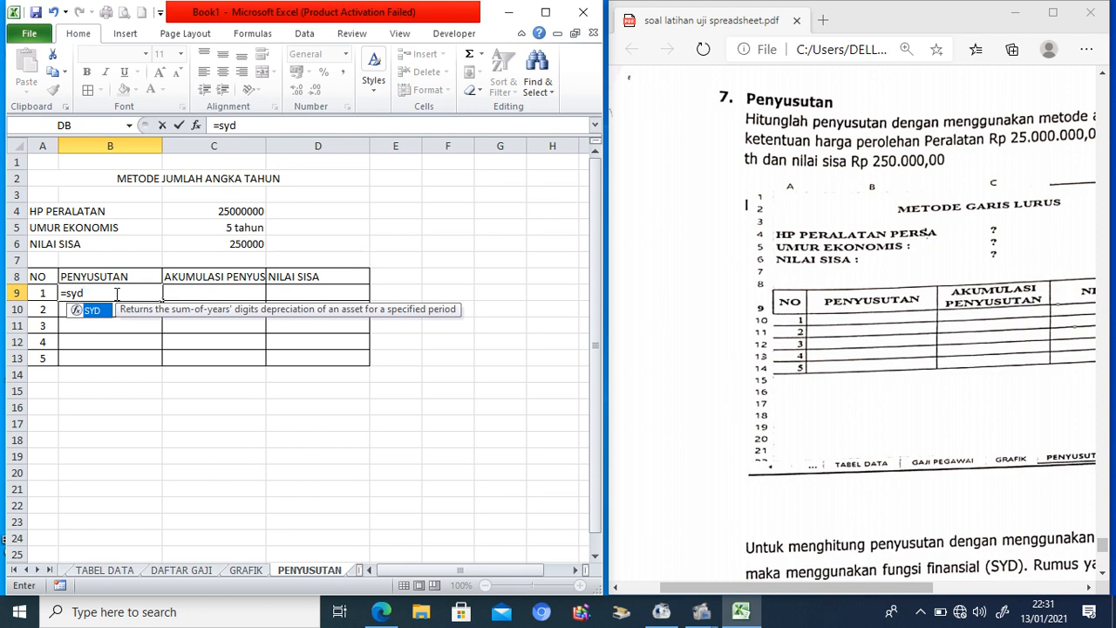
{"action": "type", "text": "("}
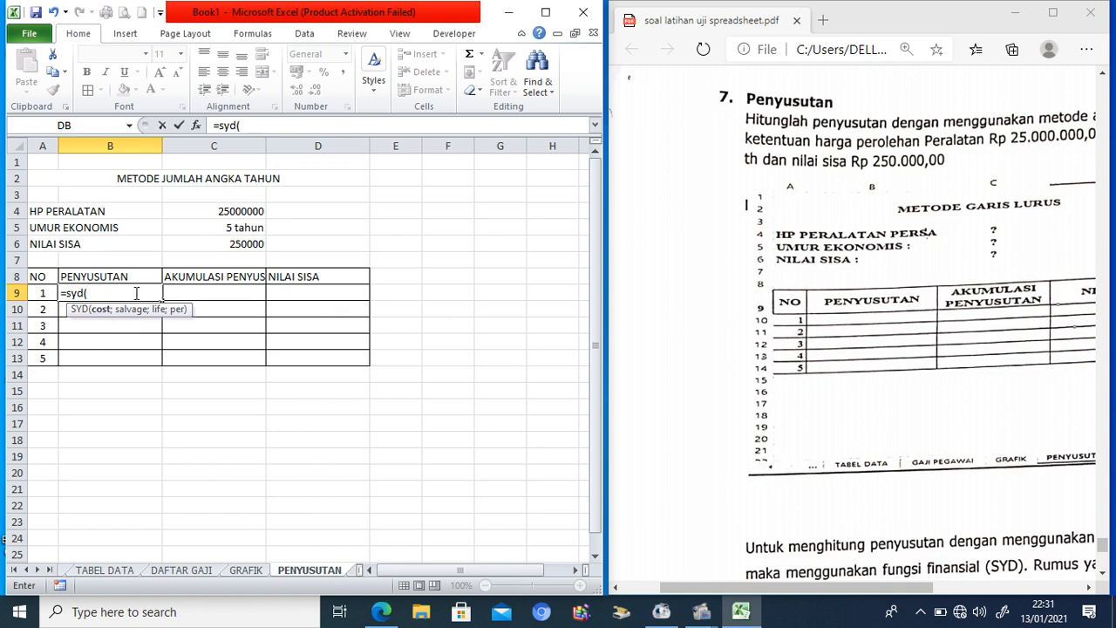
{"action": "left_click", "coordinate": [243, 211]}
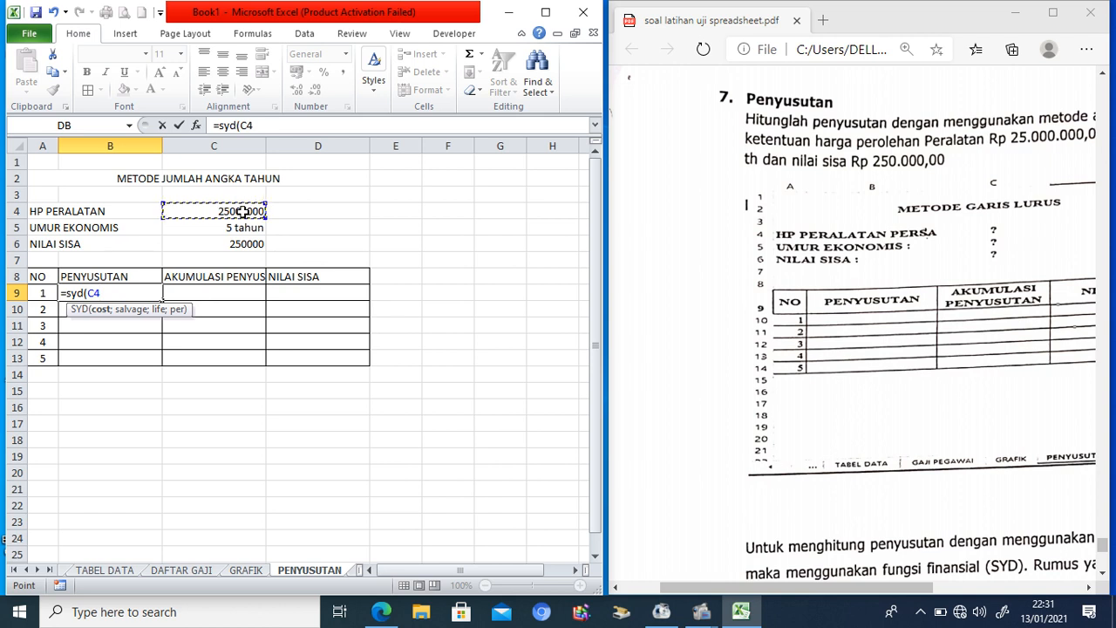
{"action": "key", "text": "F4"}
{"action": "type", "text": ";"}
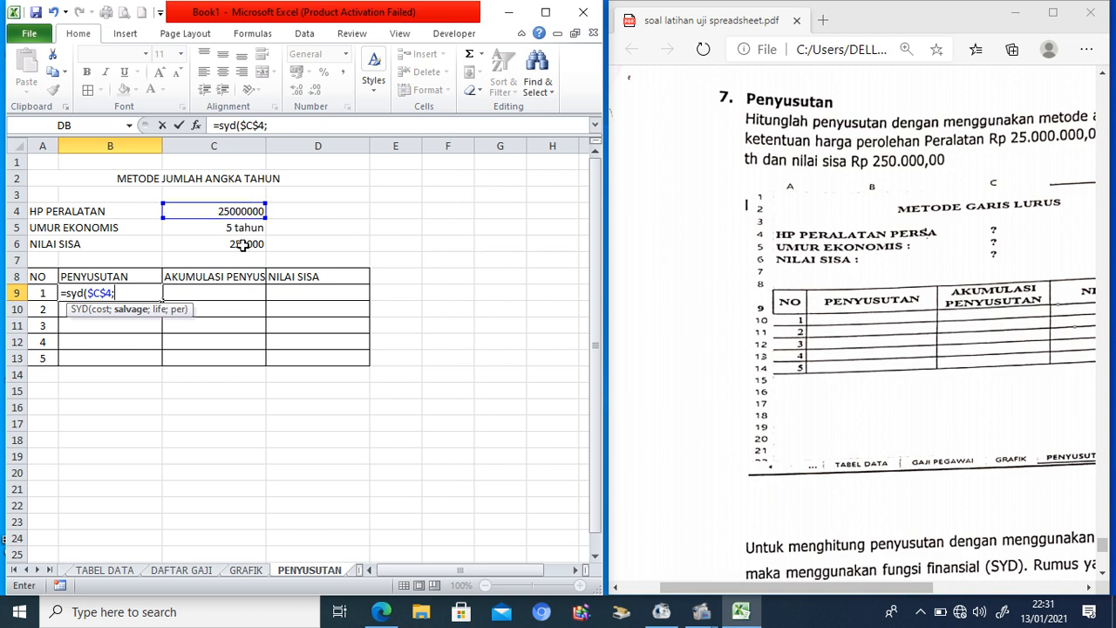
{"action": "left_click", "coordinate": [244, 244]}
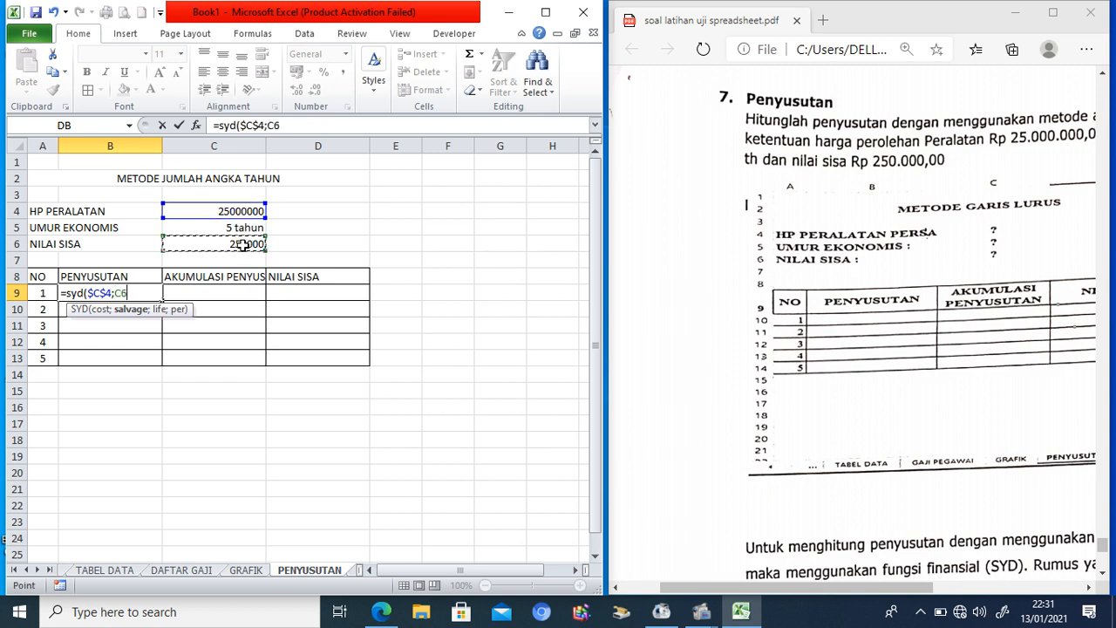
{"action": "key", "text": "F4"}
{"action": "type", "text": ";"}
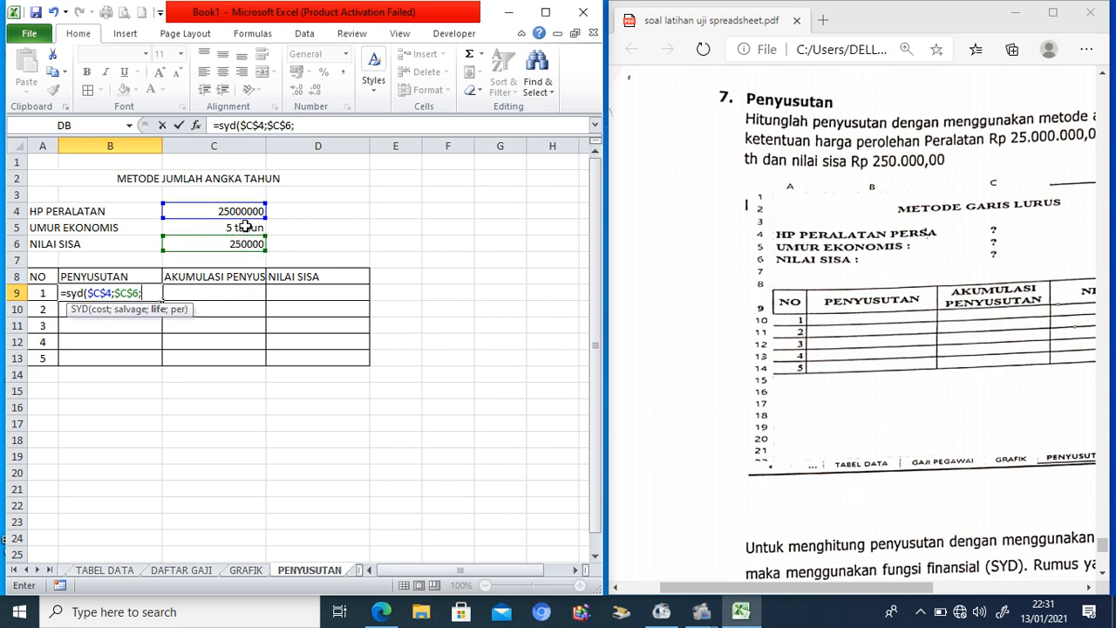
{"action": "left_click", "coordinate": [246, 226]}
{"action": "key", "text": "F4"}
{"action": "type", "text": ";"}
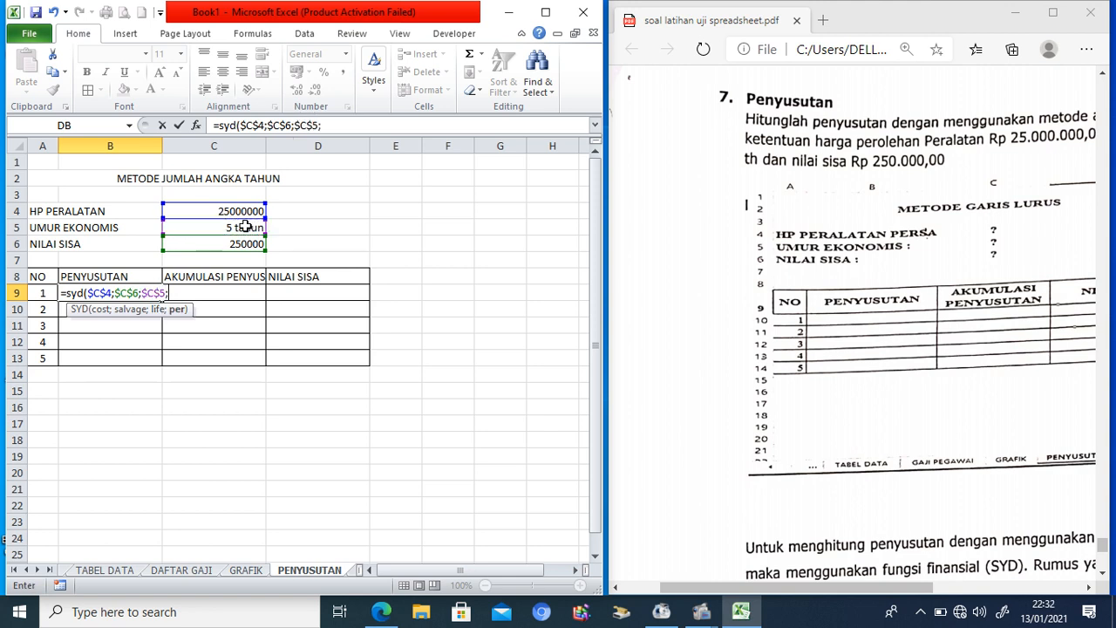
{"action": "left_click", "coordinate": [42, 293]}
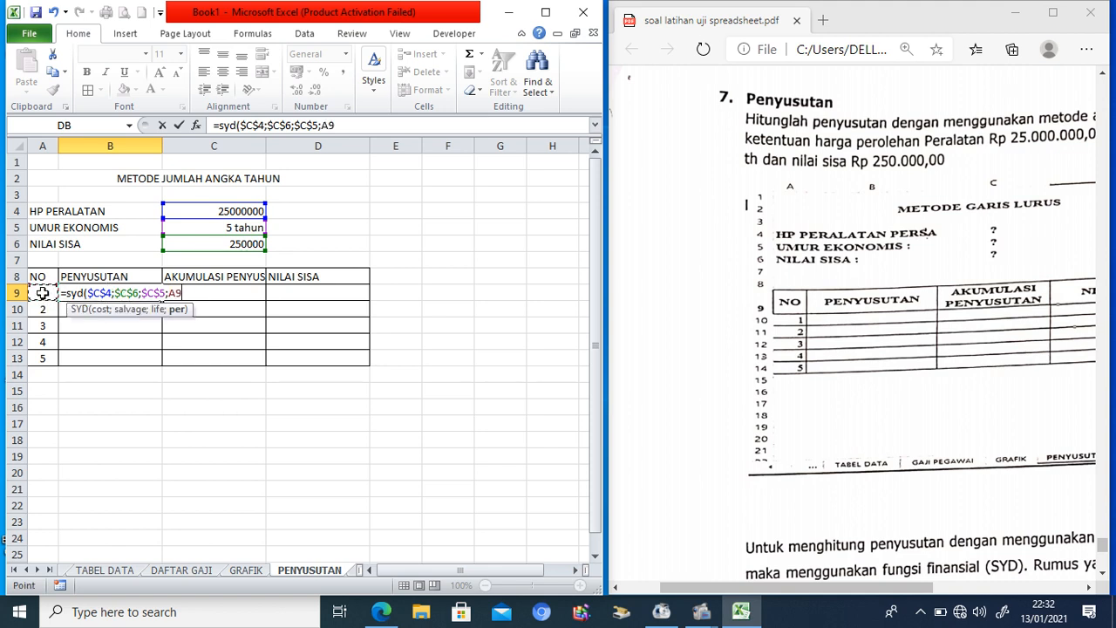
{"action": "type", "text": ")"}
{"action": "key", "text": "Return"}
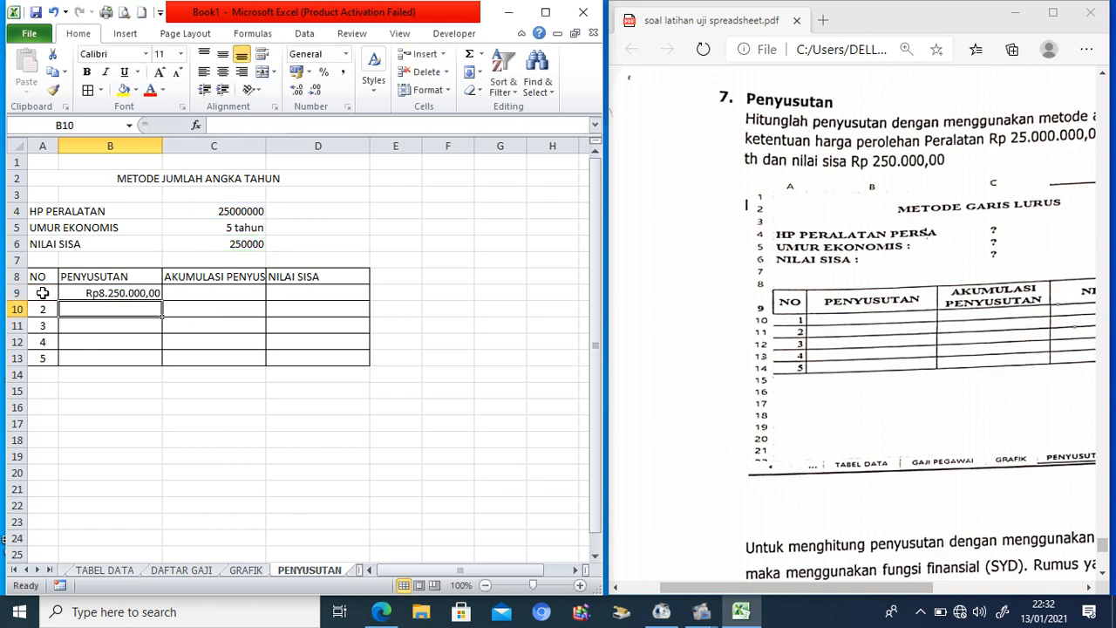
Step: Fill the SYD formula down from B9 to B13 for years 2–5
{"action": "left_click", "coordinate": [118, 293]}
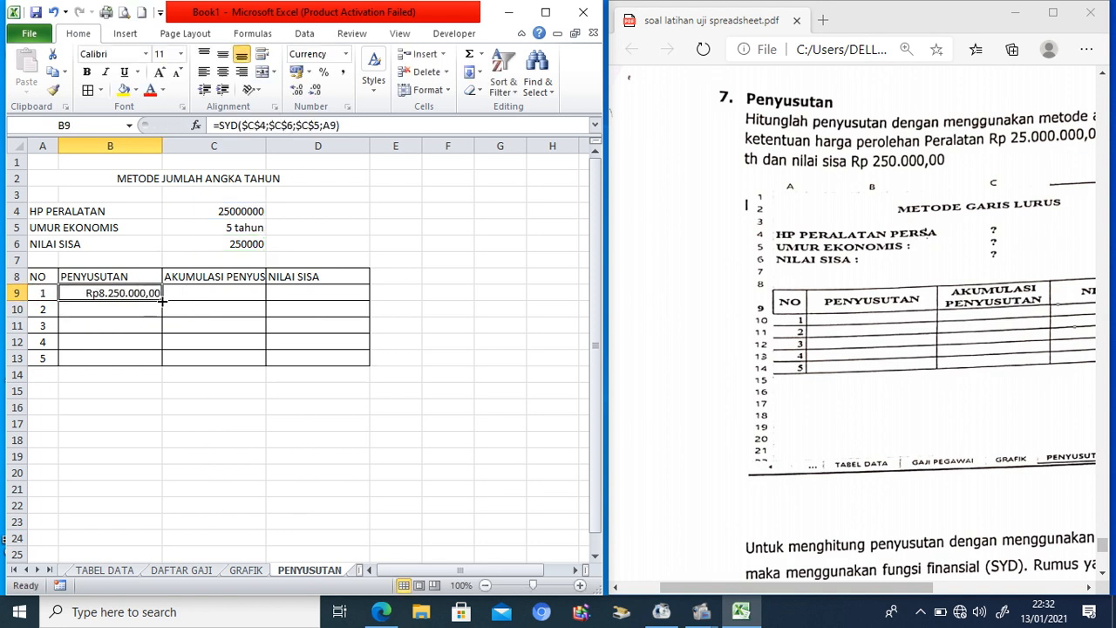
{"action": "left_click_drag", "start_coordinate": [162, 301], "coordinate": [163, 364]}
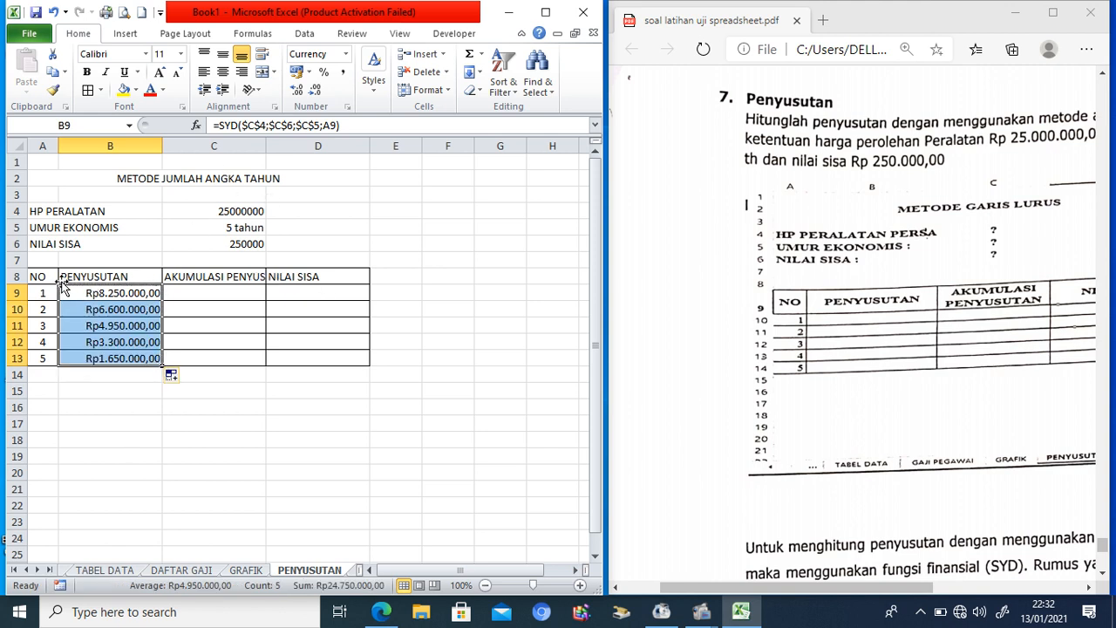
{"action": "left_click_drag", "start_coordinate": [45, 277], "coordinate": [317, 279]}
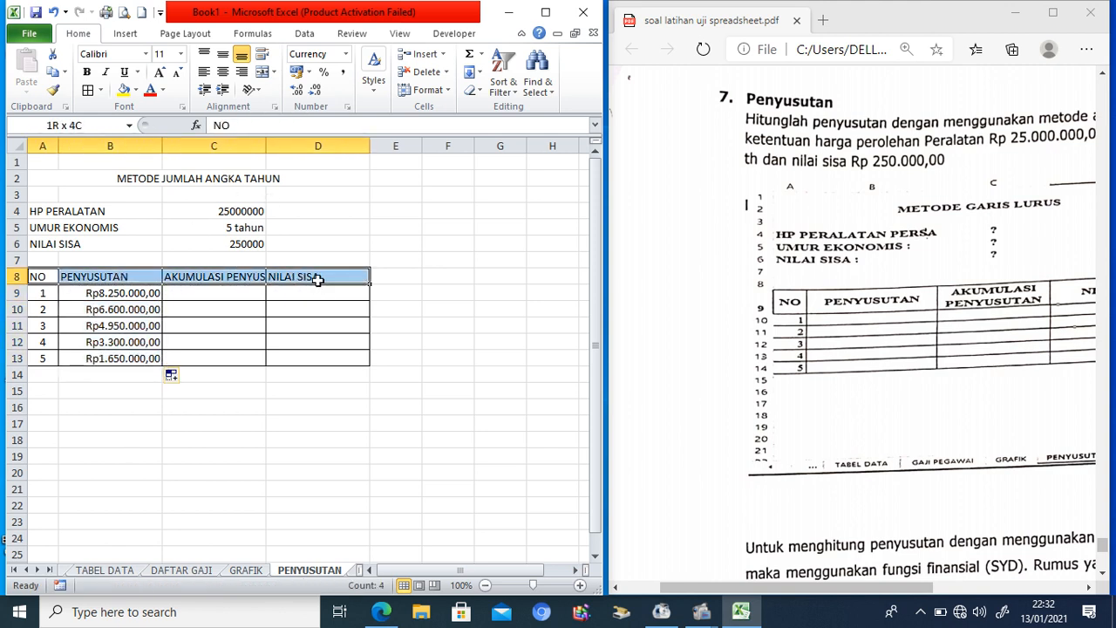
Step: Wrap the row 8 header text and centre it horizontally and vertically
{"action": "left_click", "coordinate": [262, 53]}
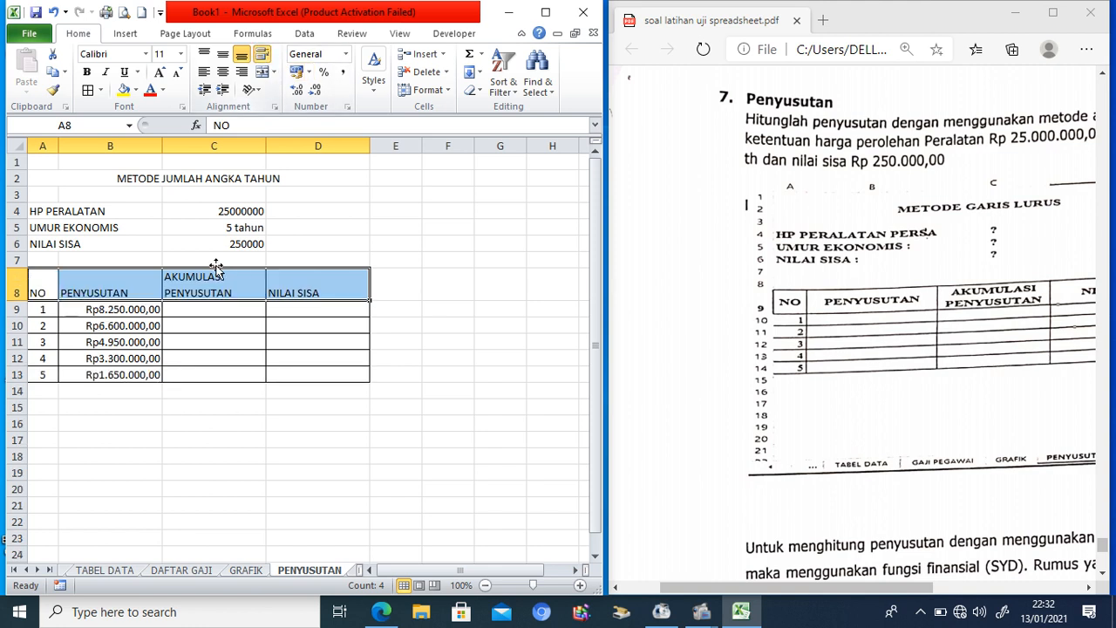
{"action": "left_click", "coordinate": [222, 71]}
{"action": "left_click", "coordinate": [224, 54]}
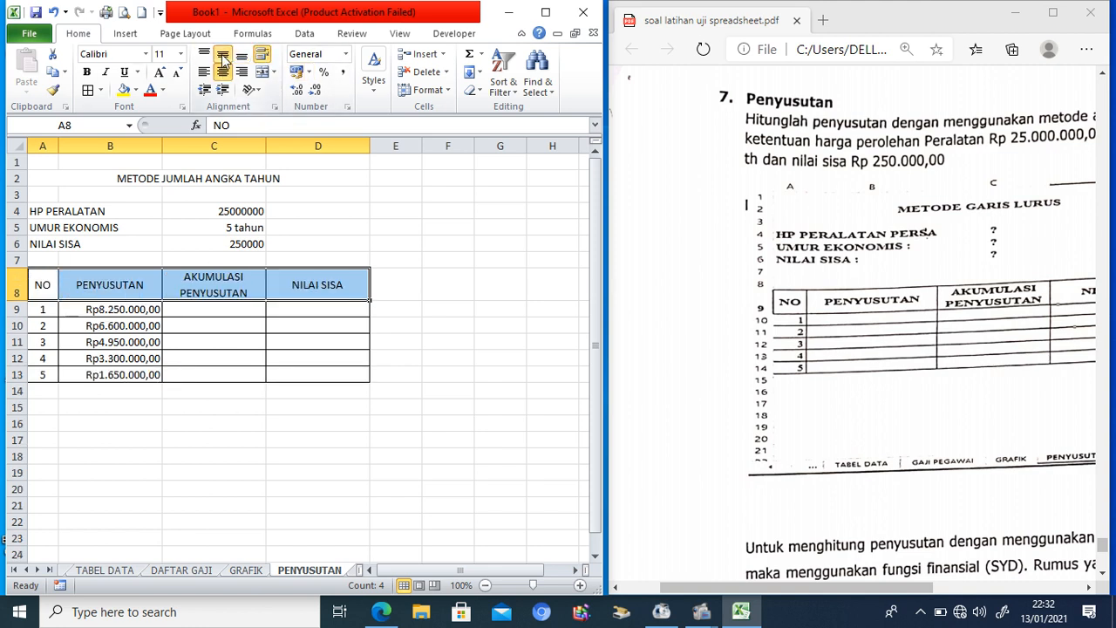
Step: Set C9 to =B9 and C10 to =C9+B10, then fill down to C13
{"action": "left_click", "coordinate": [247, 309]}
{"action": "type", "text": "="}
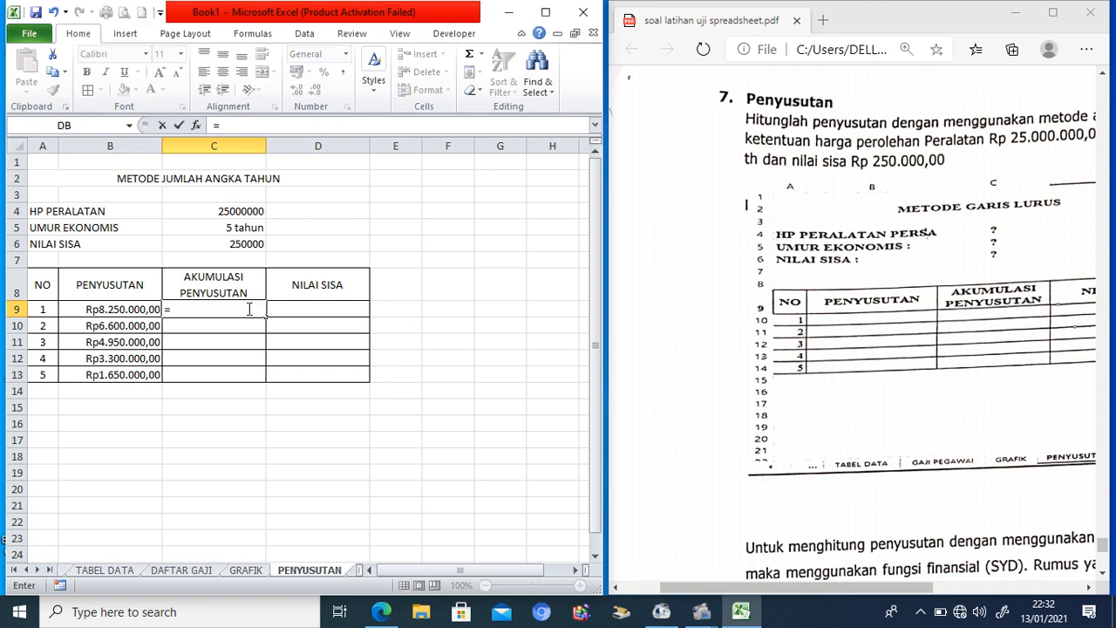
{"action": "left_click", "coordinate": [140, 309]}
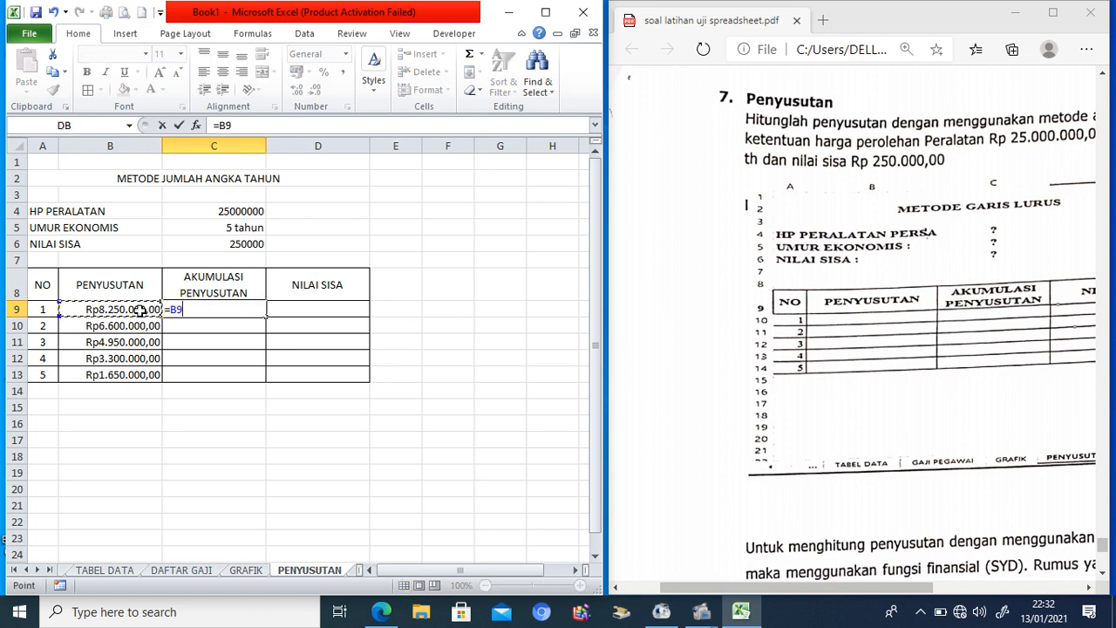
{"action": "key", "text": "Return"}
{"action": "type", "text": "="}
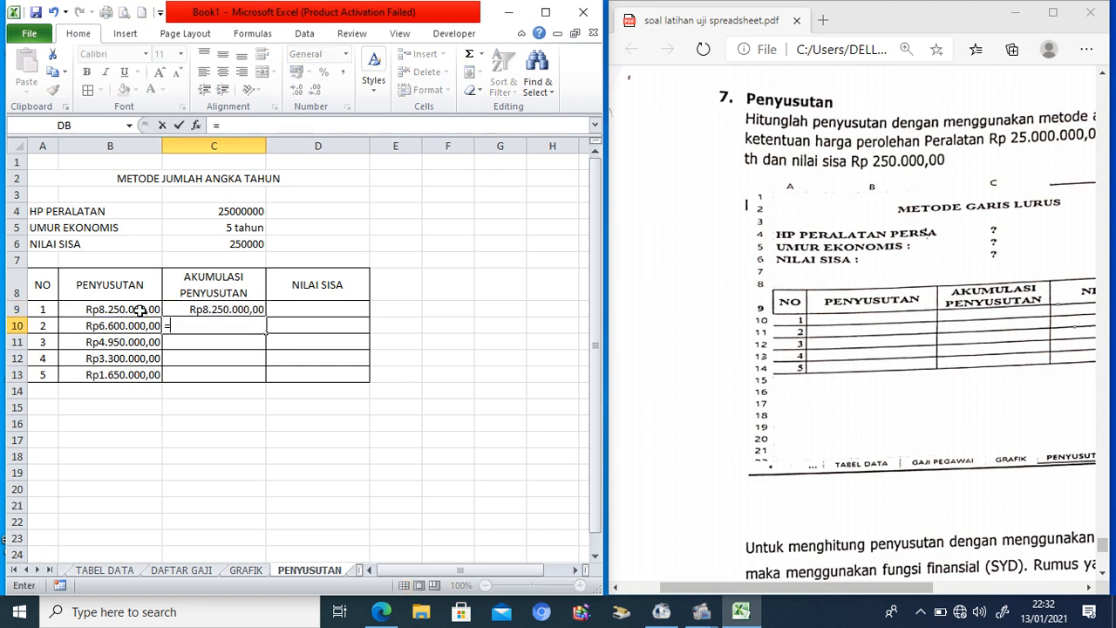
{"action": "left_click", "coordinate": [195, 309]}
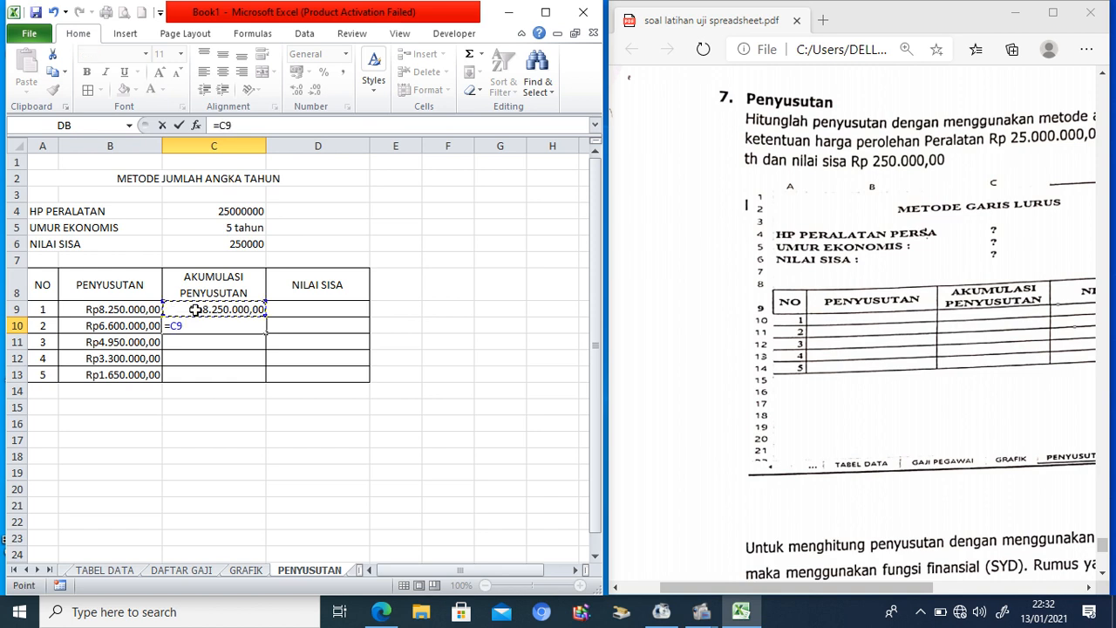
{"action": "type", "text": "+"}
{"action": "left_click", "coordinate": [141, 327]}
{"action": "key", "text": "Return"}
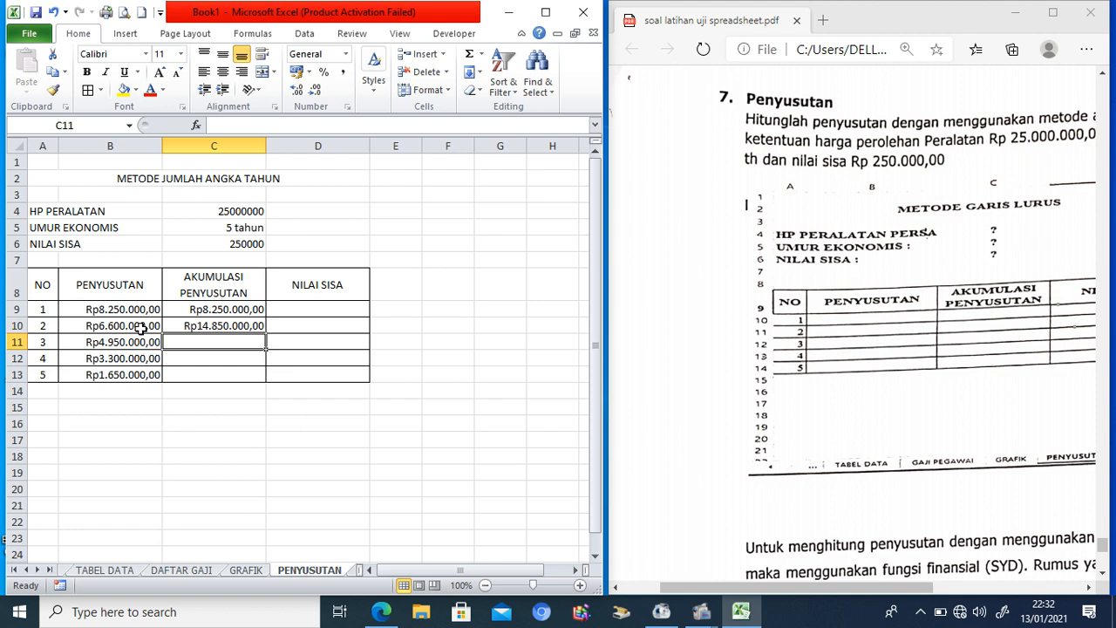
{"action": "left_click", "coordinate": [230, 325]}
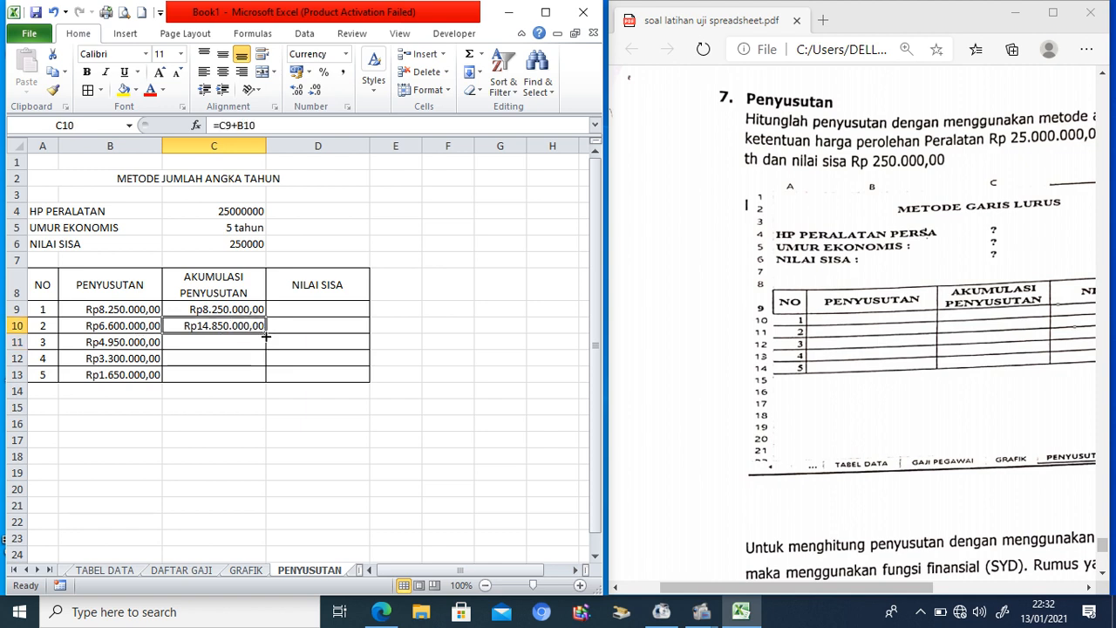
{"action": "left_click_drag", "start_coordinate": [265, 335], "coordinate": [260, 375]}
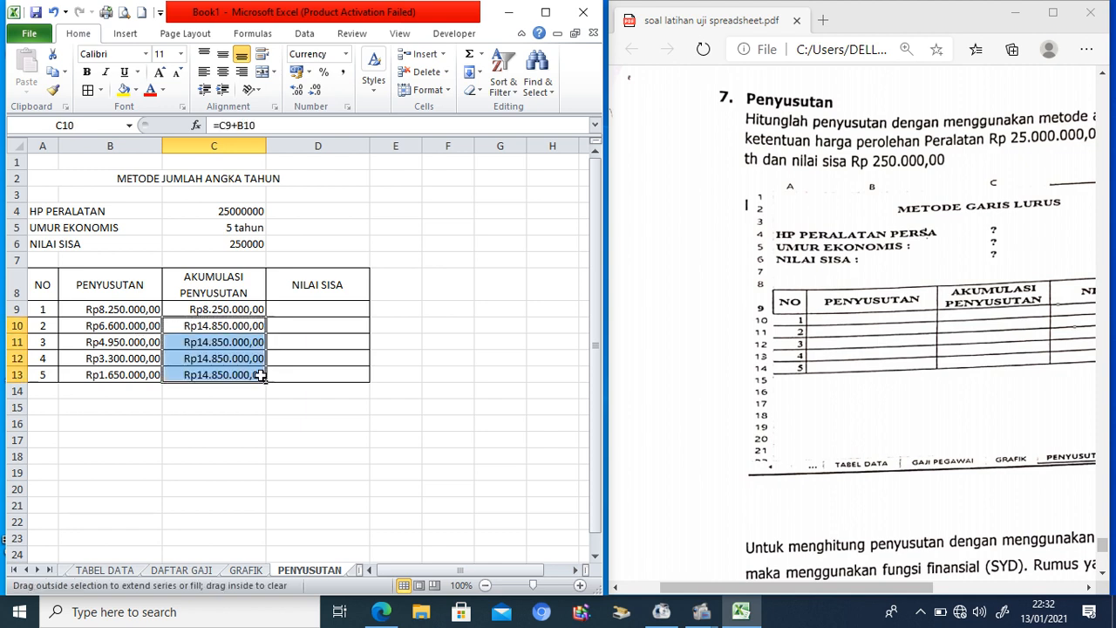
{"action": "left_click", "coordinate": [329, 305]}
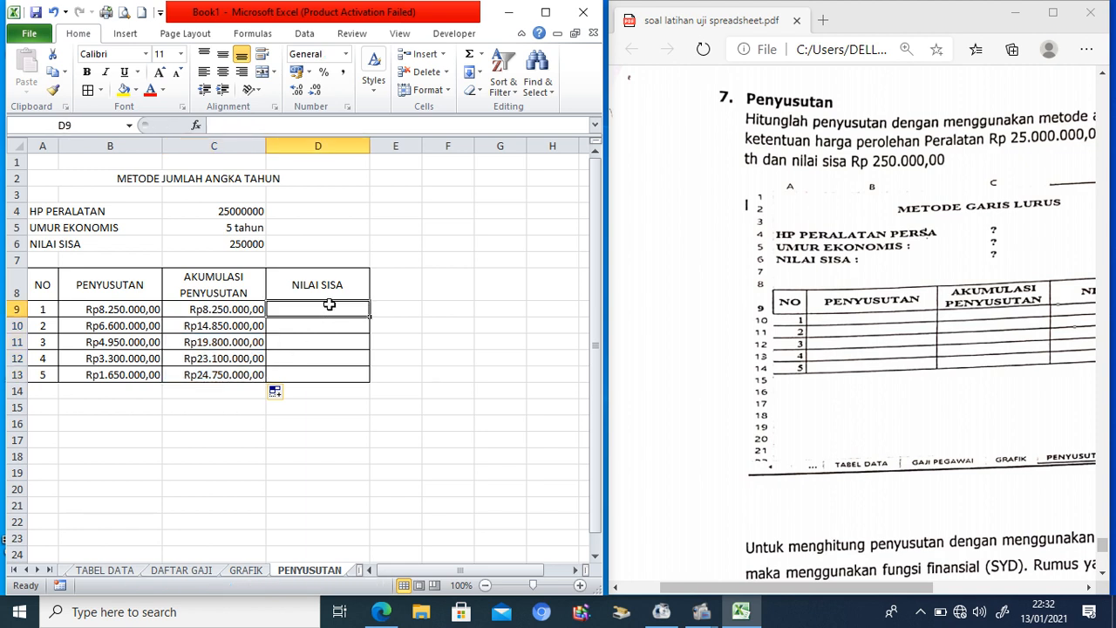
Step: Enter =$C$4-C9 in D9 and fill it down to D13, giving book values Rp16.750.000,00 to Rp250.000,00
{"action": "type", "text": "="}
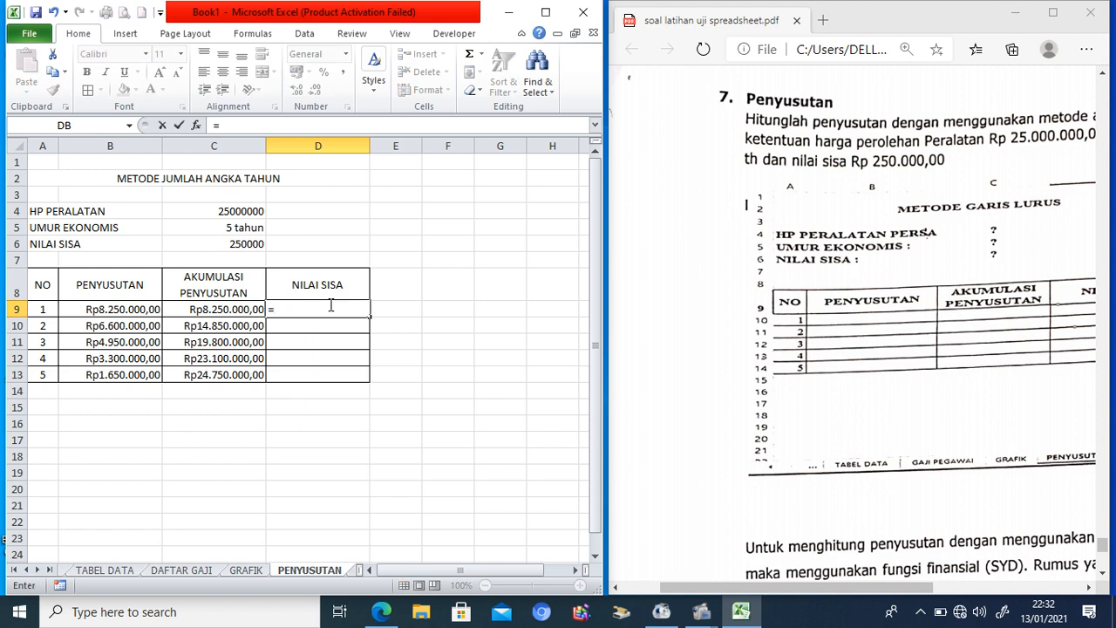
{"action": "left_click", "coordinate": [248, 211]}
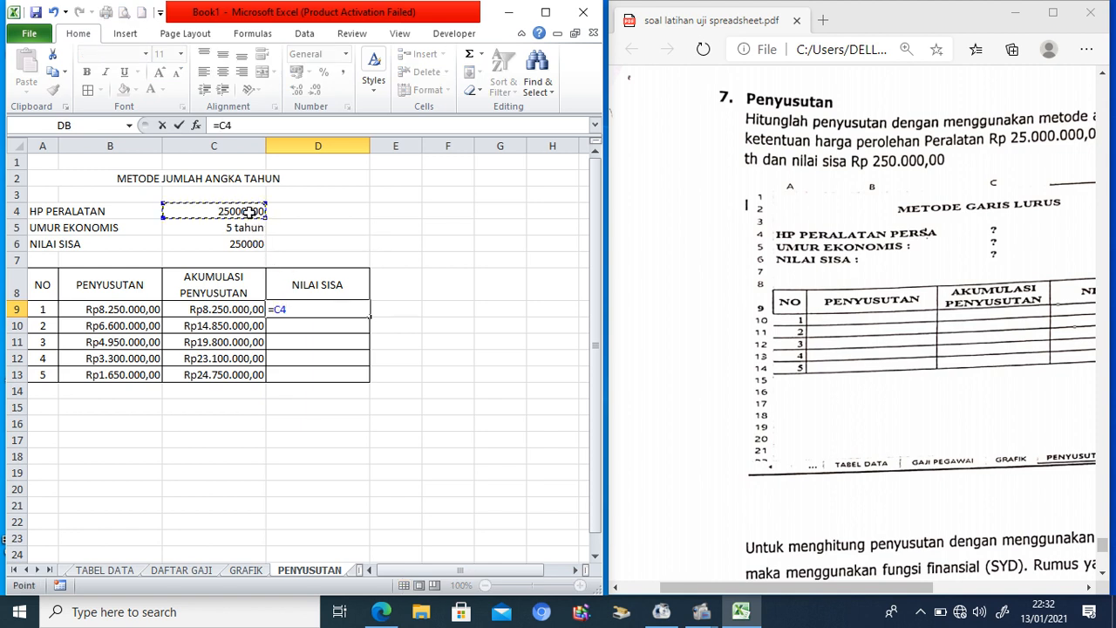
{"action": "type", "text": "-"}
{"action": "key", "text": "BackSpace"}
{"action": "key", "text": "BackSpace"}
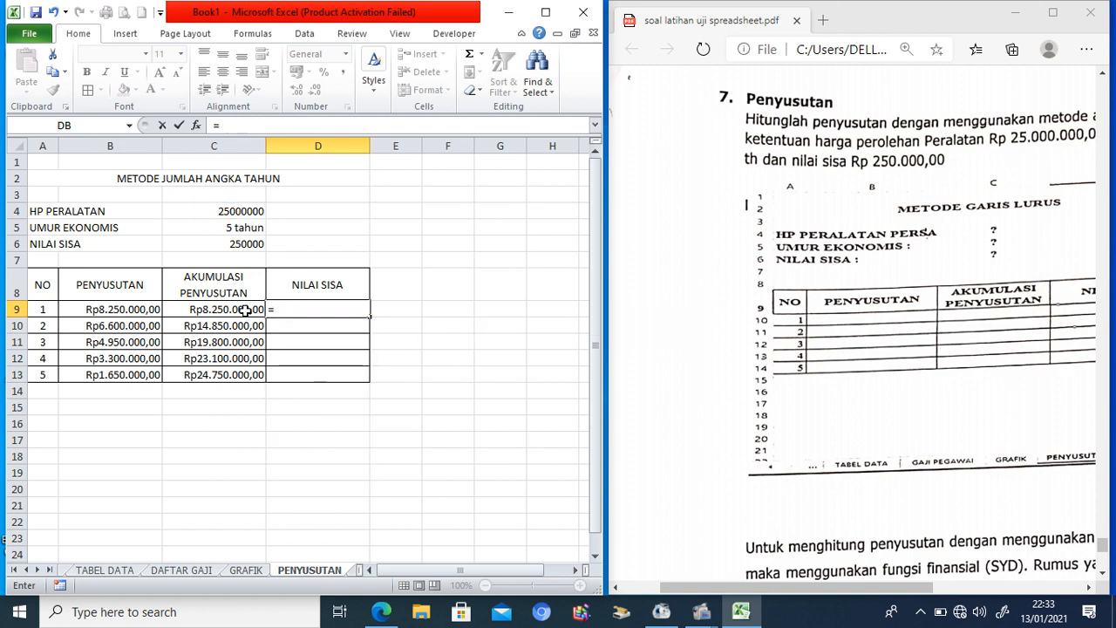
{"action": "left_click", "coordinate": [249, 210]}
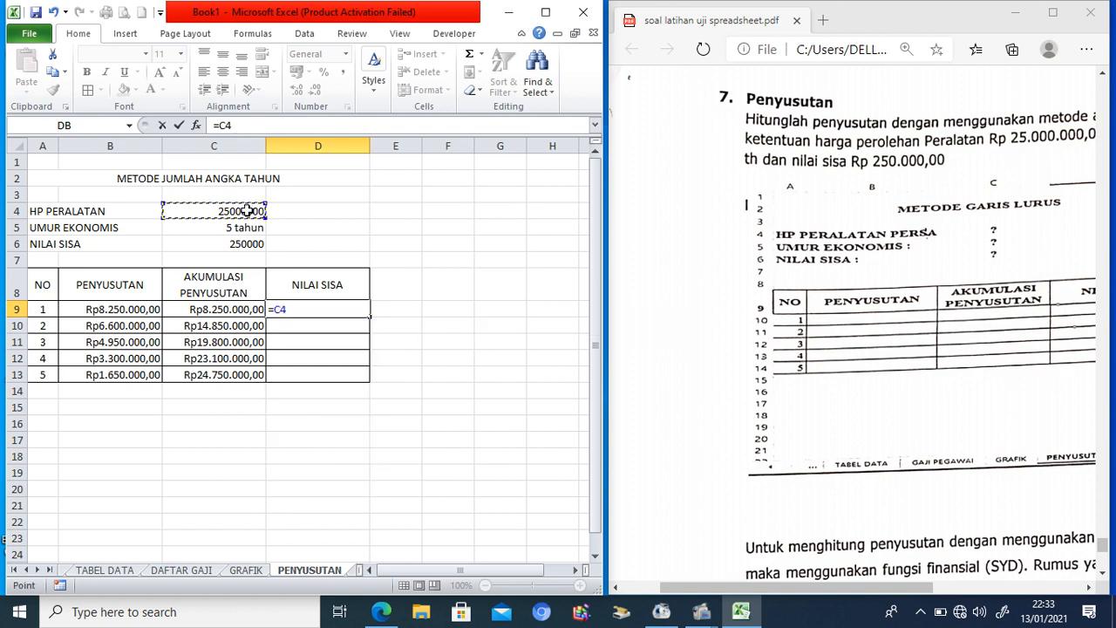
{"action": "key", "text": "F4"}
{"action": "type", "text": "-"}
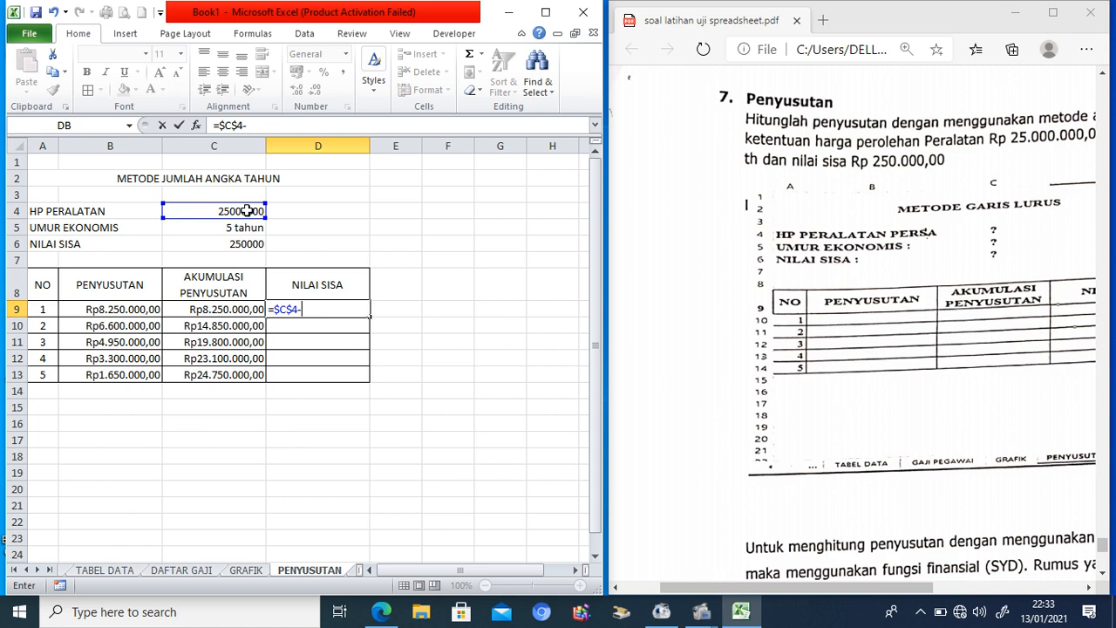
{"action": "left_click", "coordinate": [260, 310]}
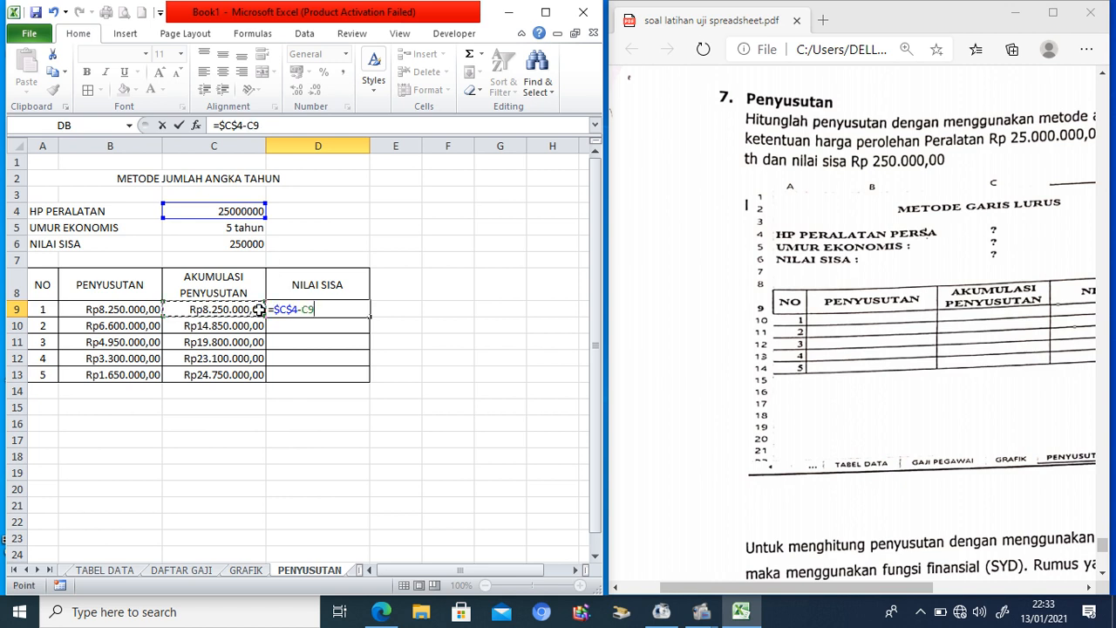
{"action": "key", "text": "ctrl+Return"}
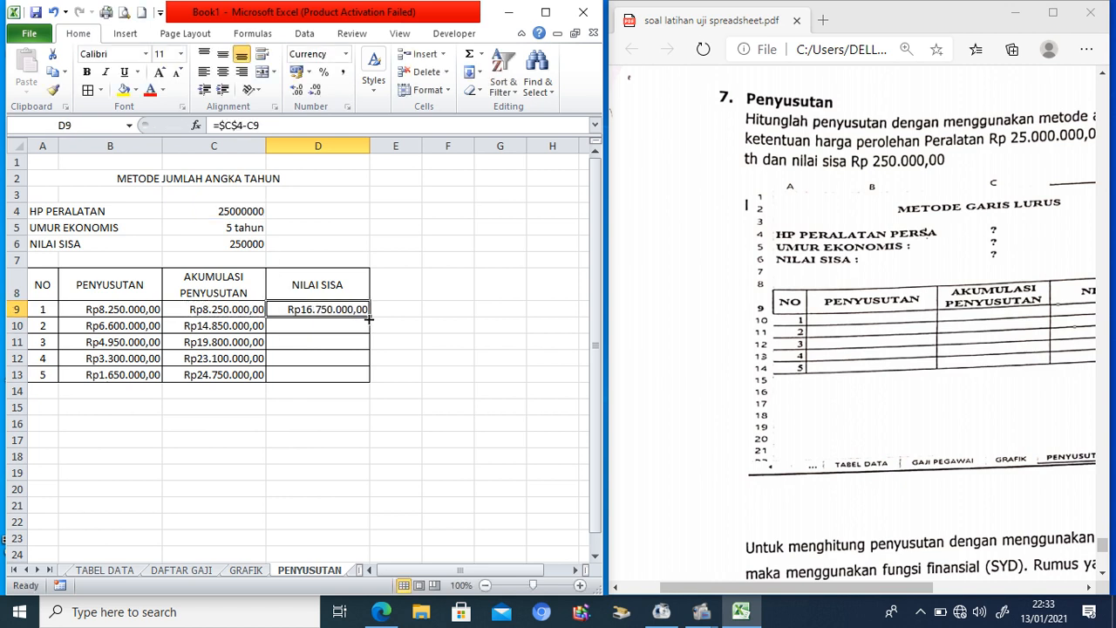
{"action": "left_click_drag", "start_coordinate": [369, 317], "coordinate": [364, 380]}
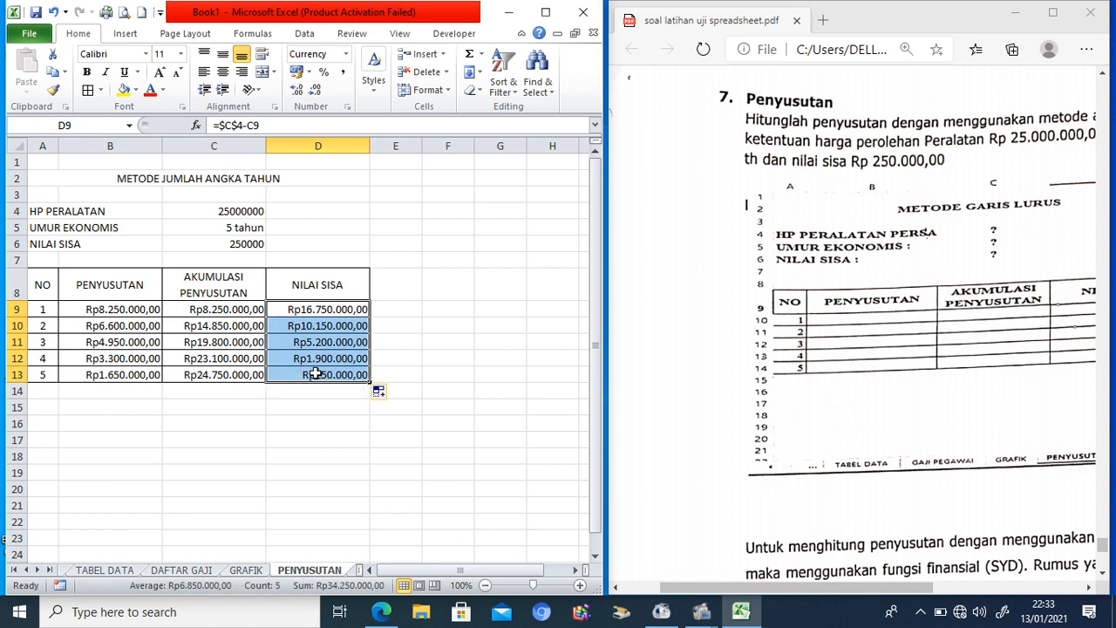
{"action": "left_click_drag", "start_coordinate": [134, 311], "coordinate": [299, 374]}
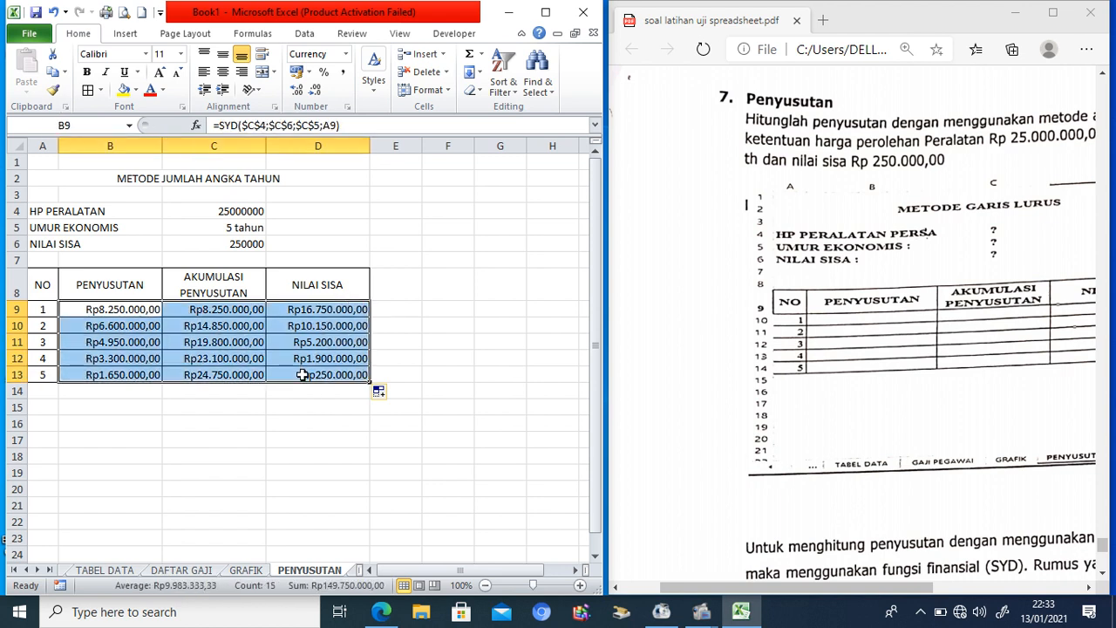
Step: Apply Rupiah (Rp) accounting number format to the table amounts B9:D13
{"action": "left_click", "coordinate": [274, 106]}
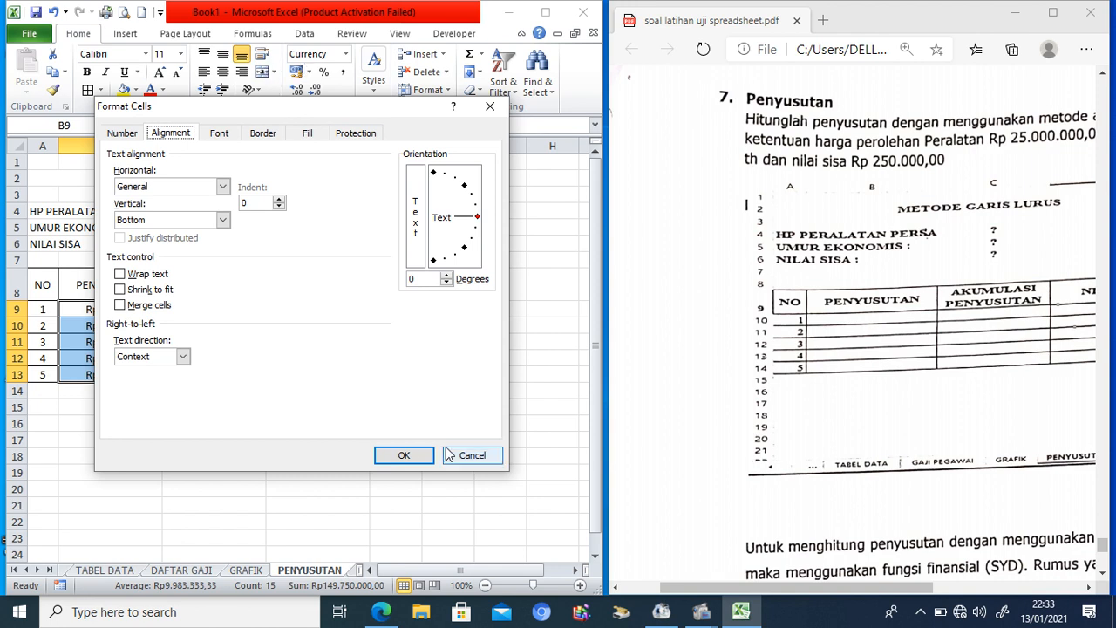
{"action": "left_click", "coordinate": [472, 456]}
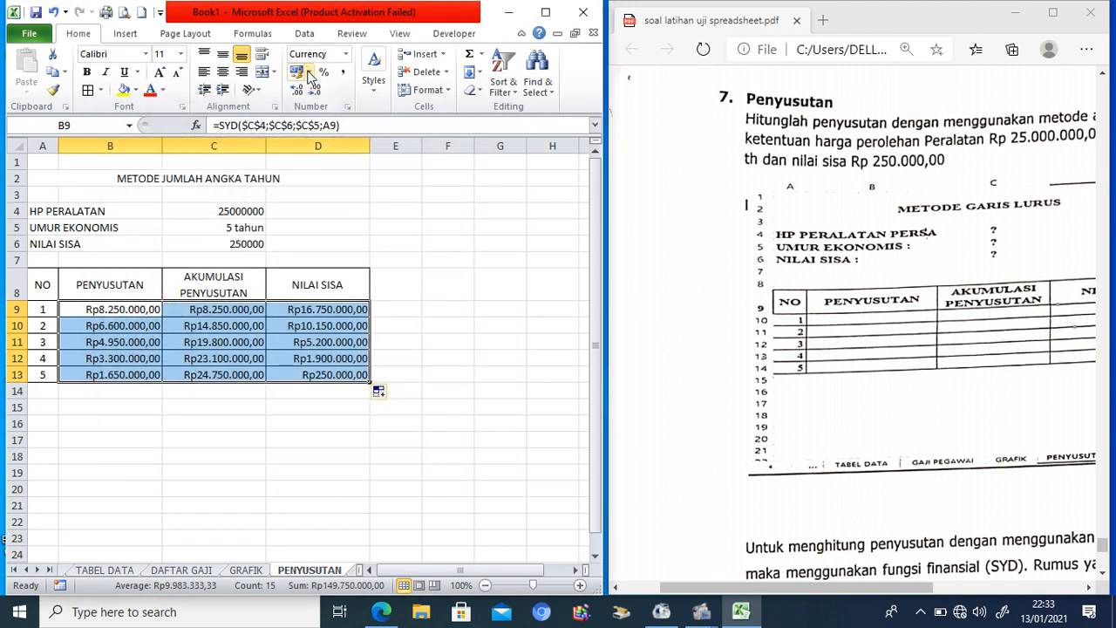
{"action": "left_click", "coordinate": [309, 71]}
{"action": "left_click", "coordinate": [245, 90]}
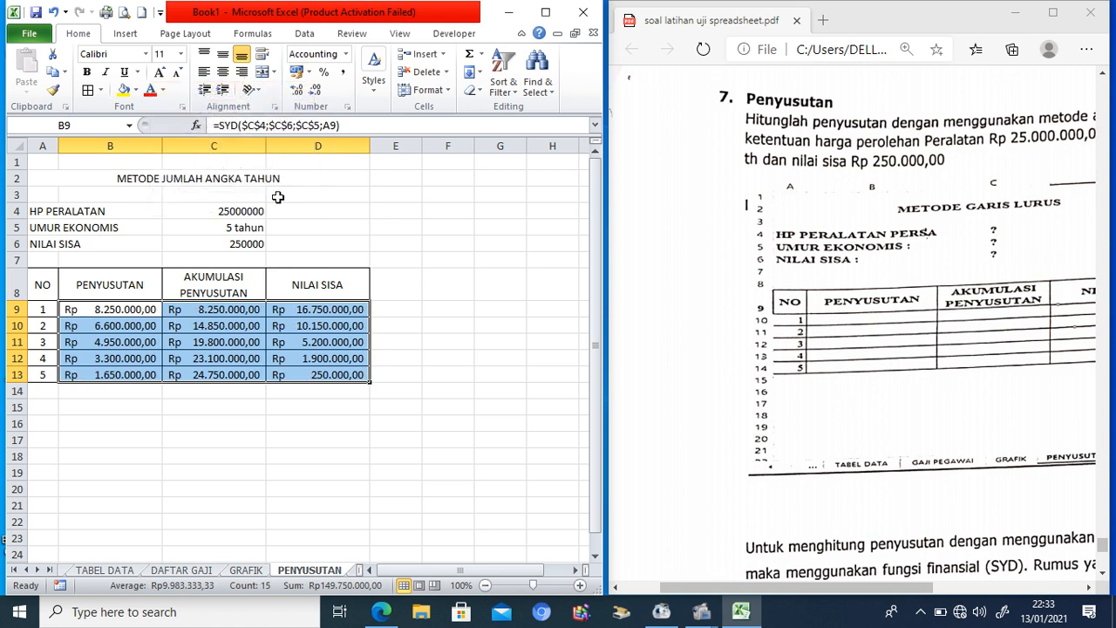
Step: Copy C9's Rupiah formatting onto the cost in C4 and salvage value in C6
{"action": "left_click", "coordinate": [410, 340]}
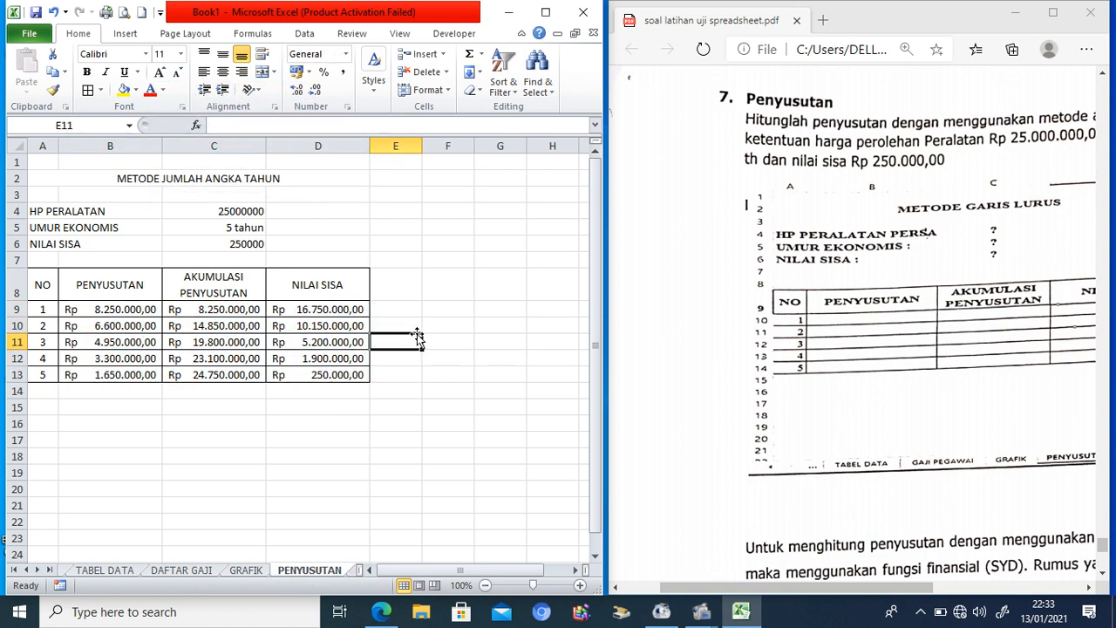
{"action": "left_click", "coordinate": [245, 308]}
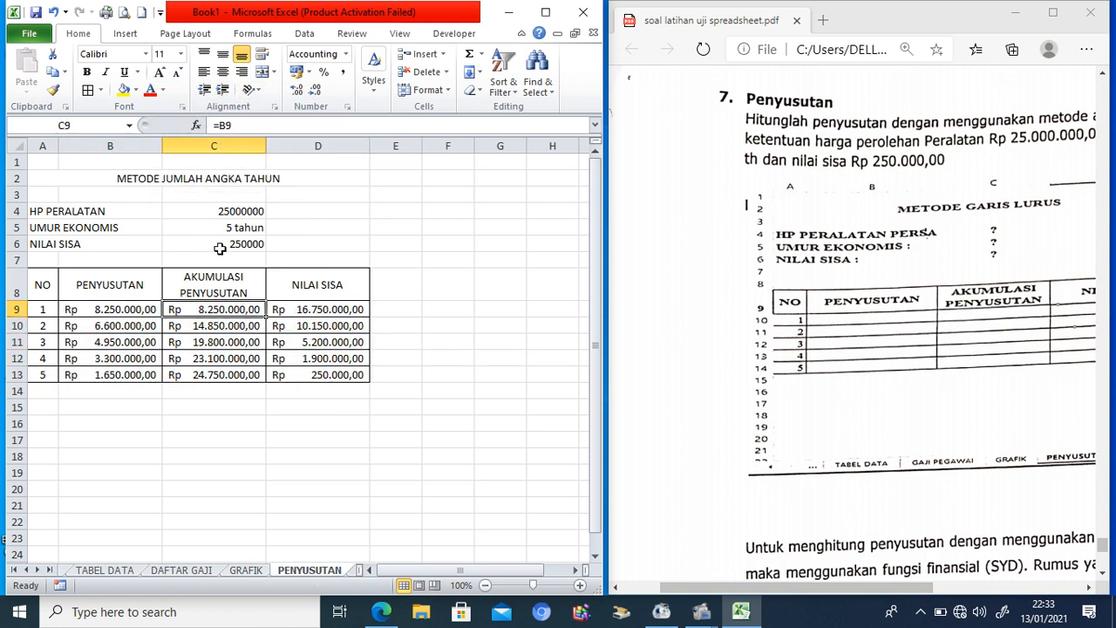
{"action": "left_click", "coordinate": [53, 90]}
{"action": "left_click", "coordinate": [229, 212]}
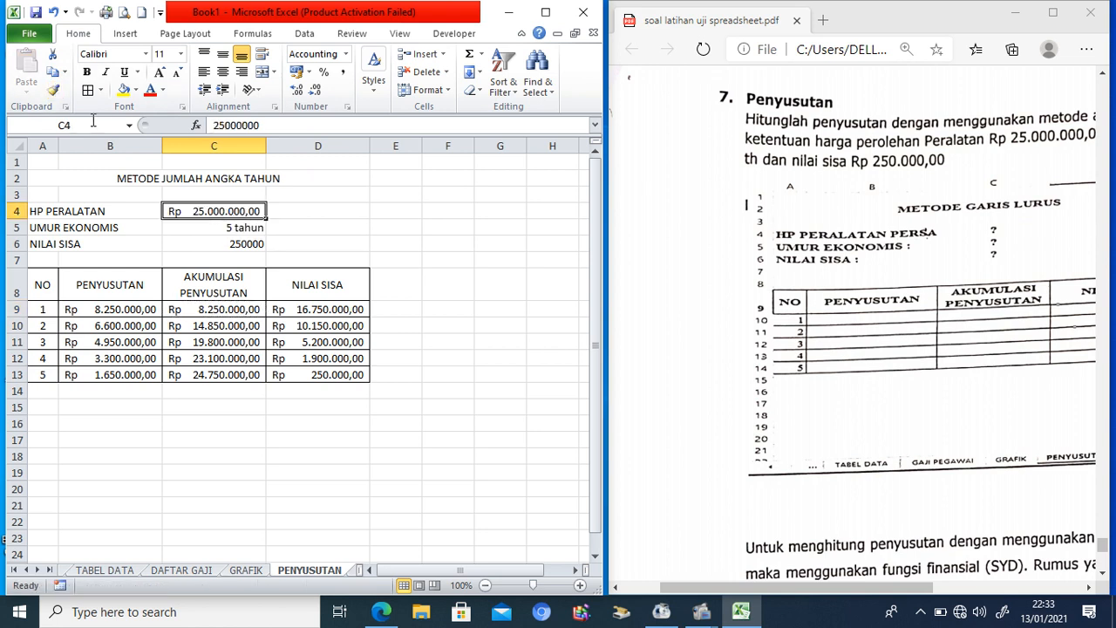
{"action": "left_click", "coordinate": [53, 90]}
{"action": "left_click", "coordinate": [180, 244]}
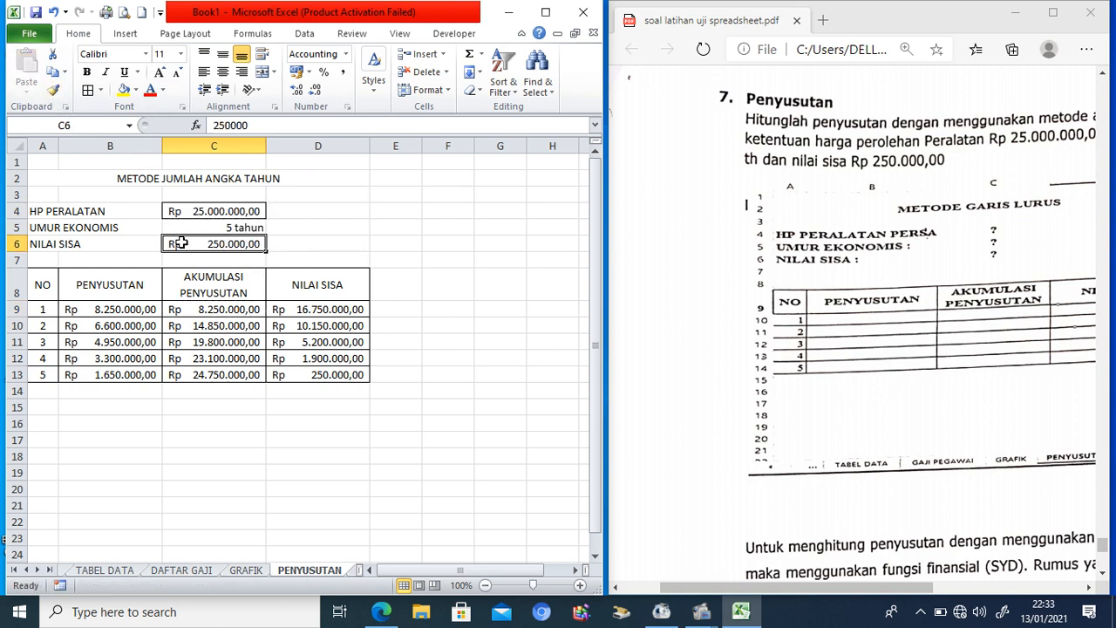
Step: Remove both decimal places from C4 and C6, showing Rp 25.000.000 and Rp 250.000
{"action": "left_click", "coordinate": [195, 210]}
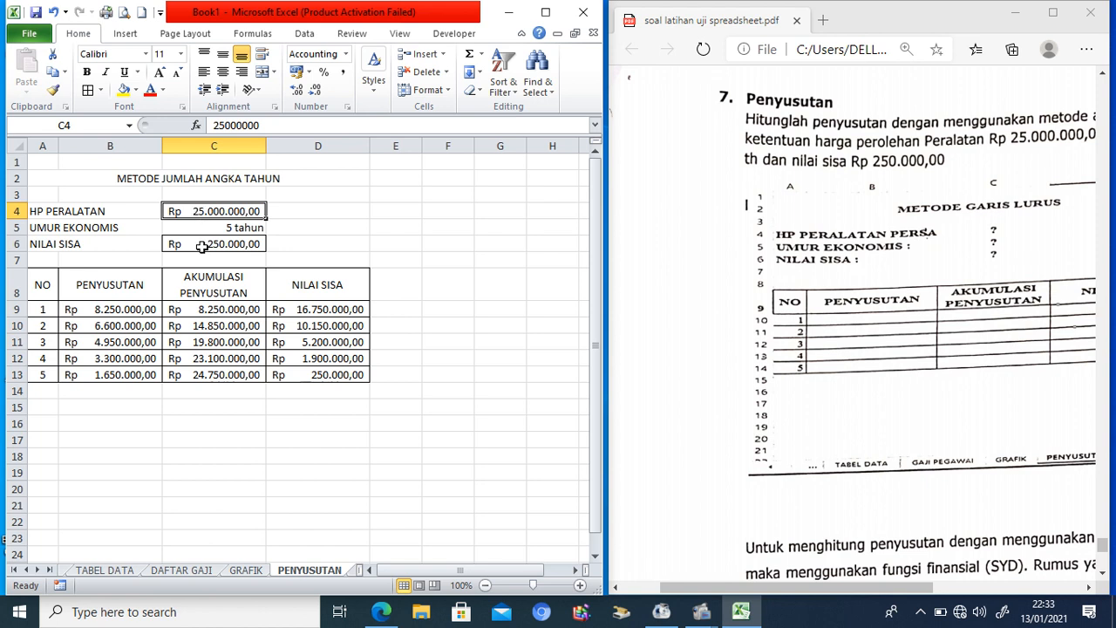
{"action": "left_click", "coordinate": [202, 247], "text": "ctrl"}
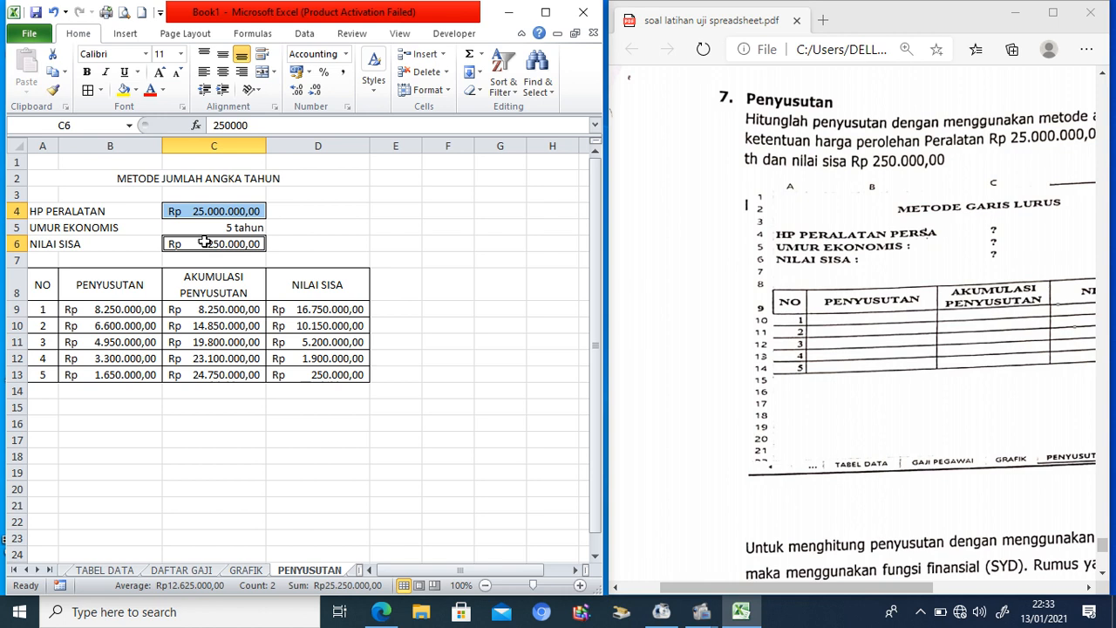
{"action": "left_click", "coordinate": [316, 91]}
{"action": "left_click", "coordinate": [315, 91]}
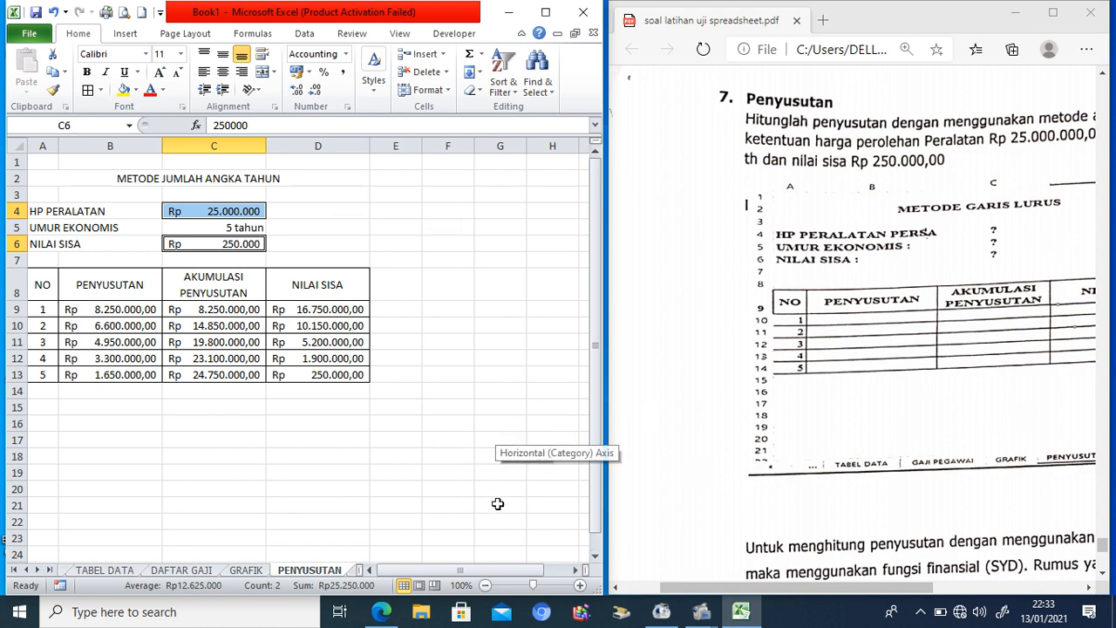
{"action": "left_click", "coordinate": [708, 618]}
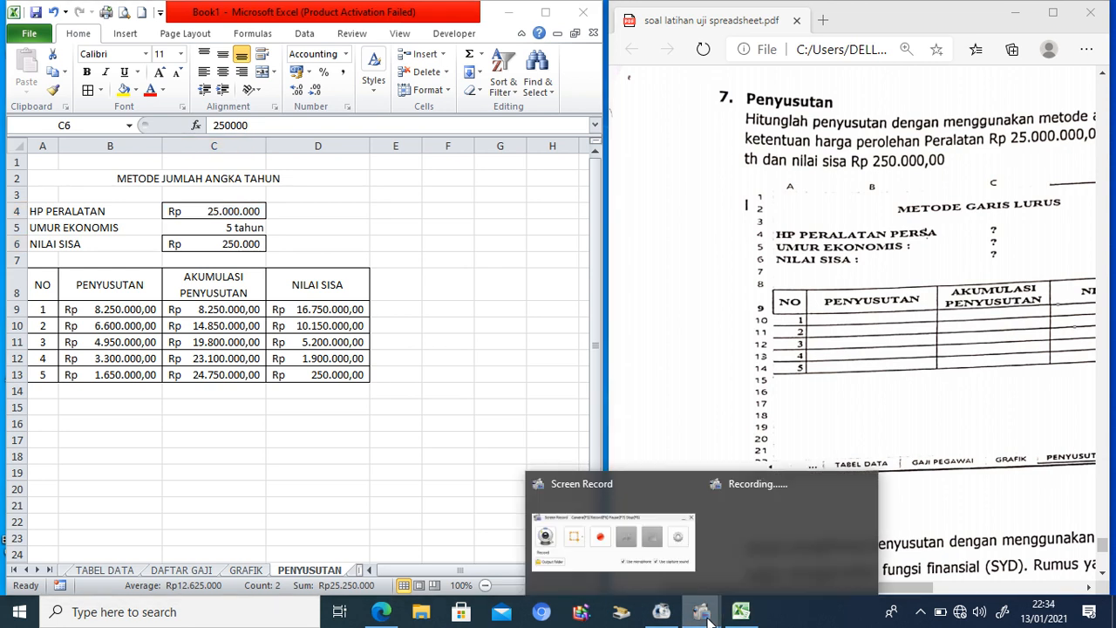
{"action": "left_click", "coordinate": [595, 558]}
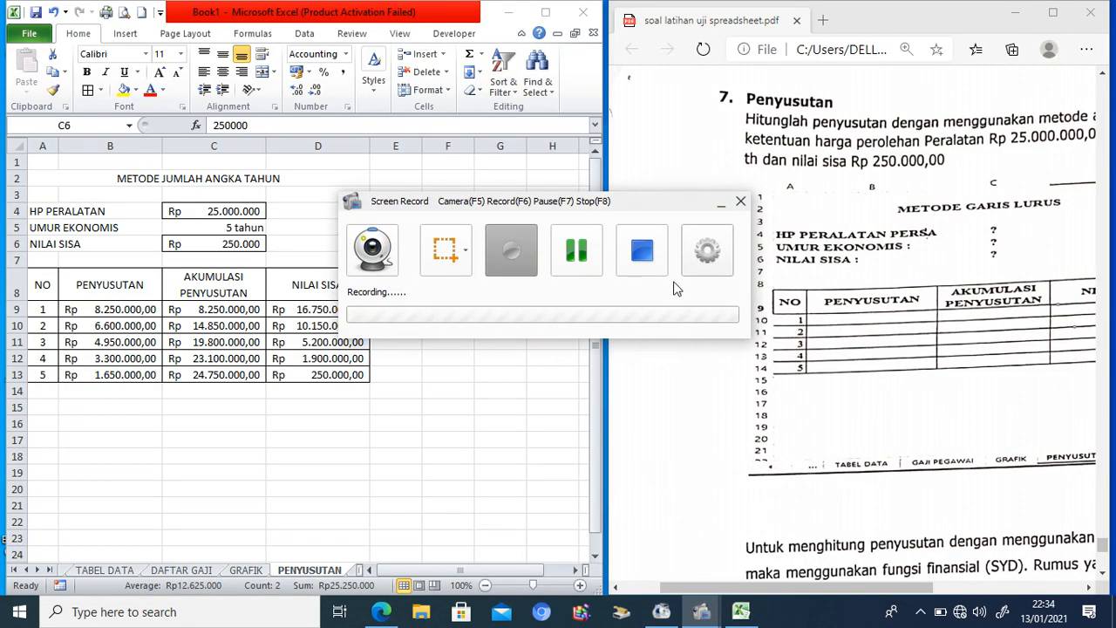
{"action": "left_click", "coordinate": [645, 267]}
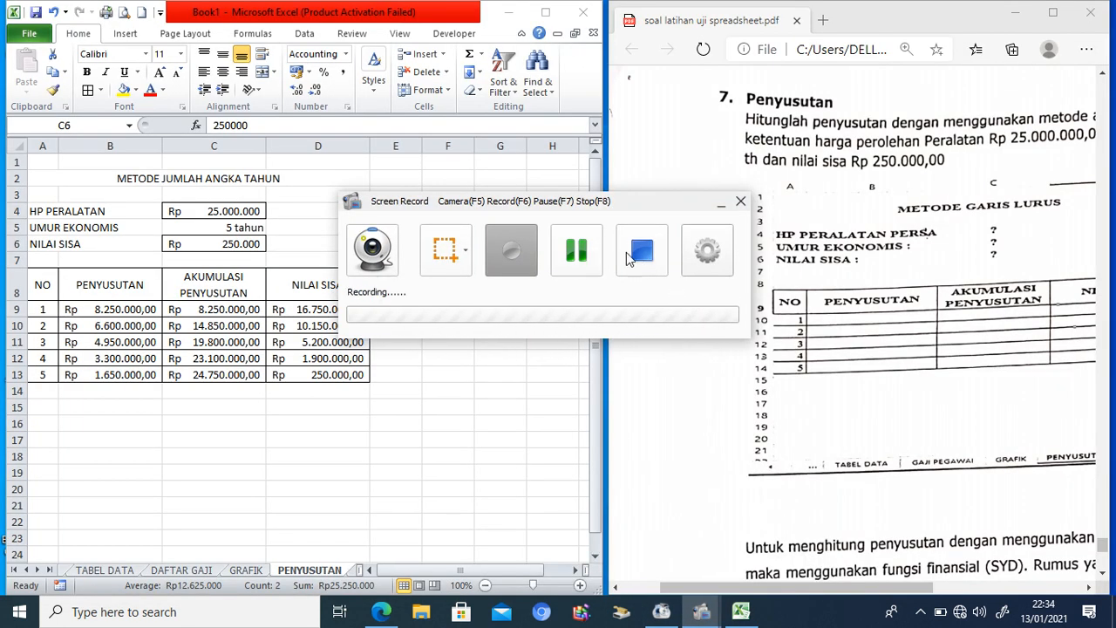